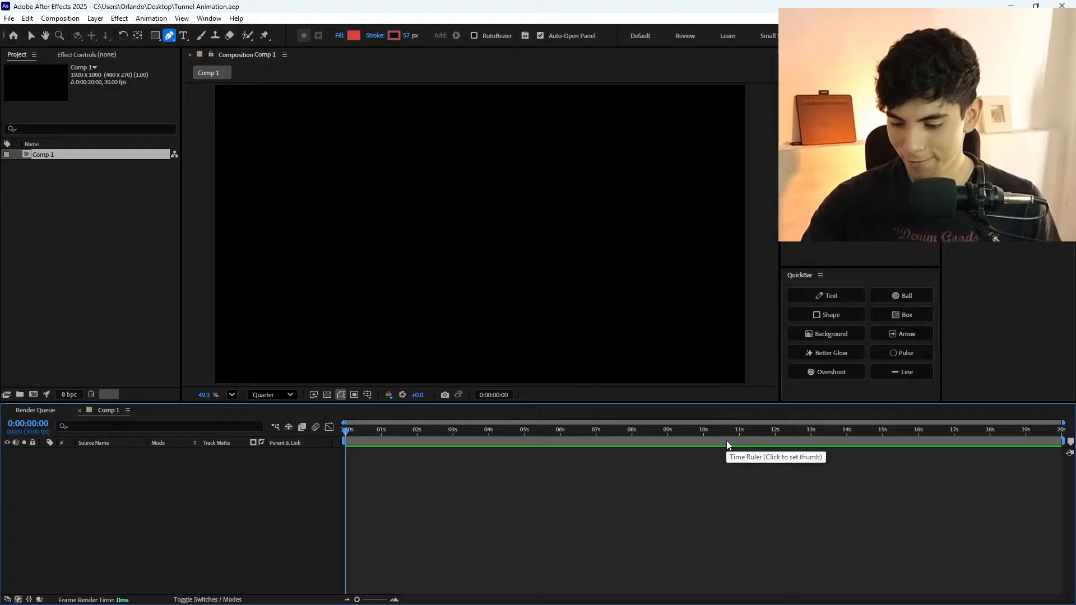
key(alt+Tab)
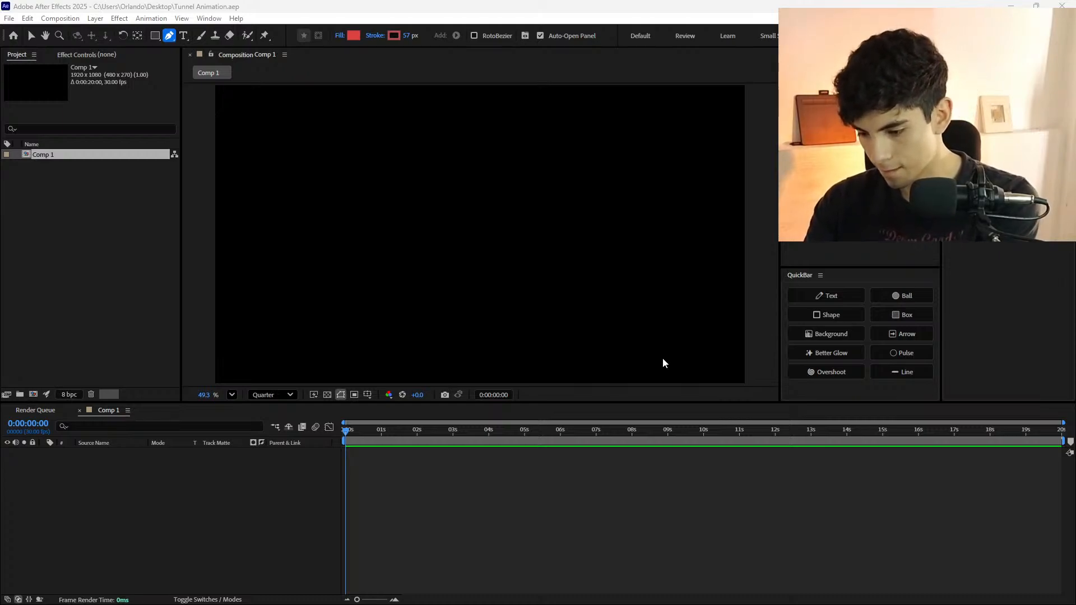
click(823, 498)
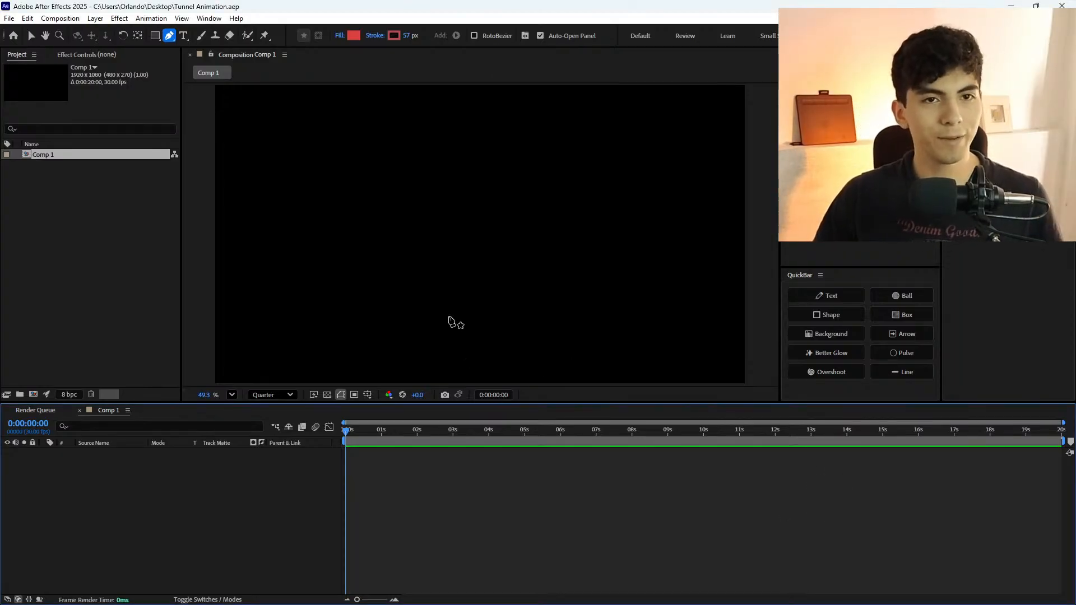
Draw a circle with the Ellipse tool near the middle of the composition.
key(v)
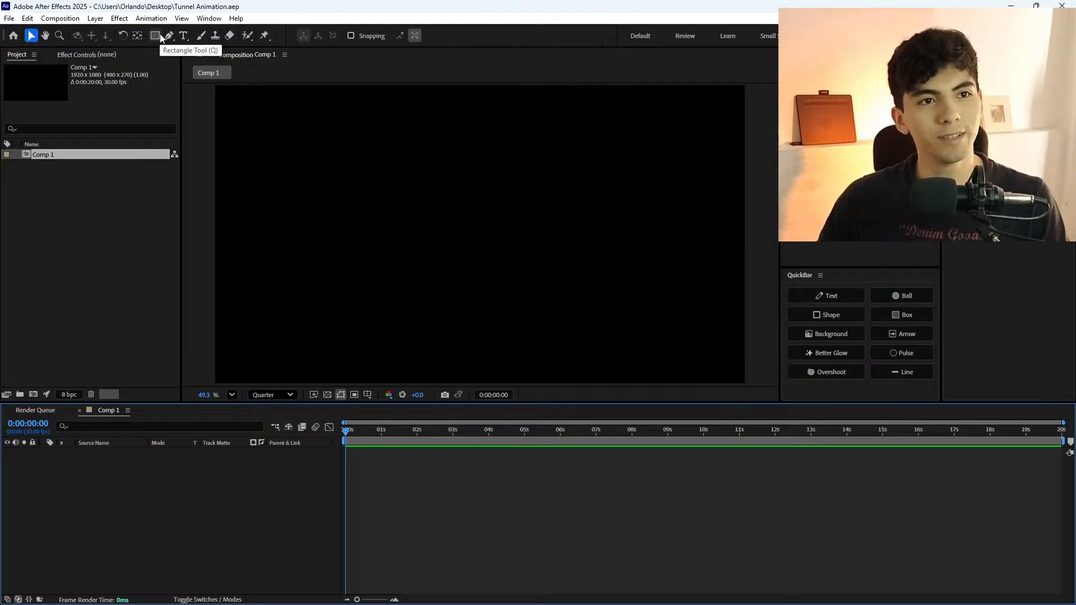
drag(158, 36, 210, 66)
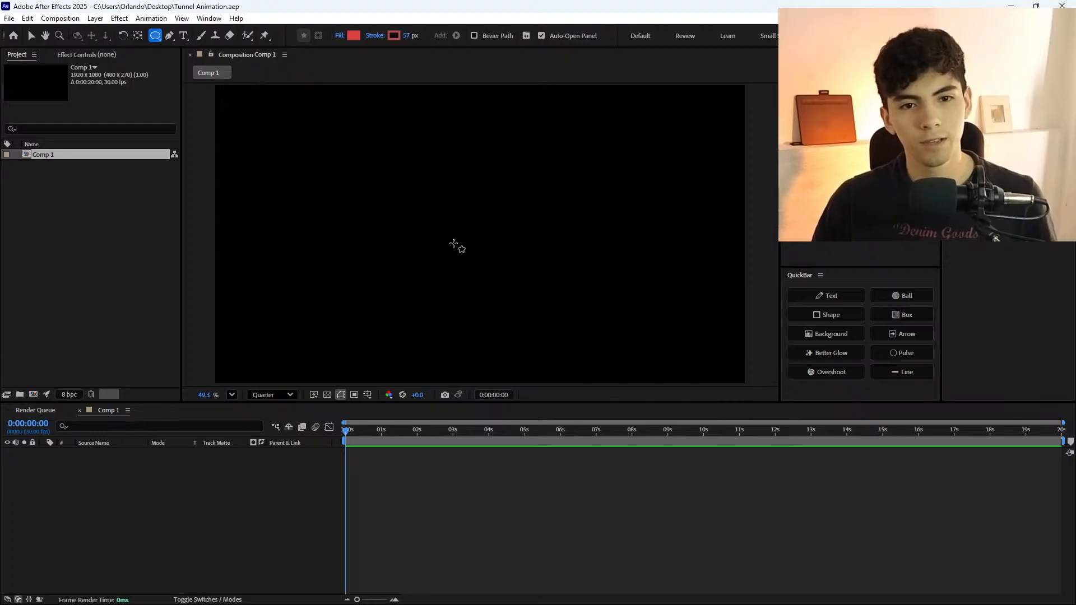
drag(455, 276, 533, 200)
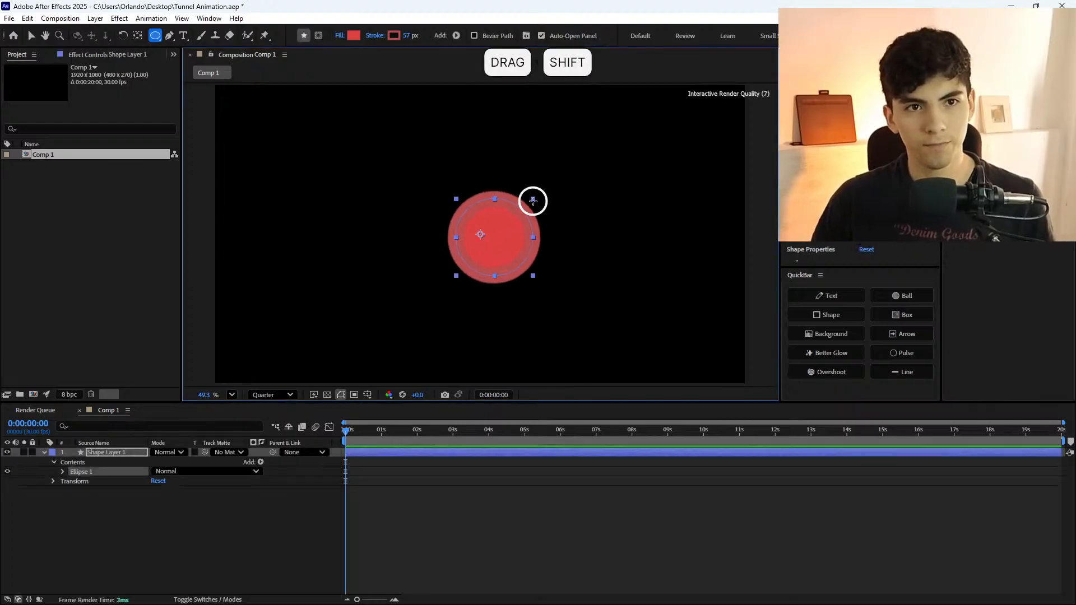
Set the circle's fill to None so only the stroke remains.
click(376, 37)
click(586, 338)
click(339, 37)
click(478, 278)
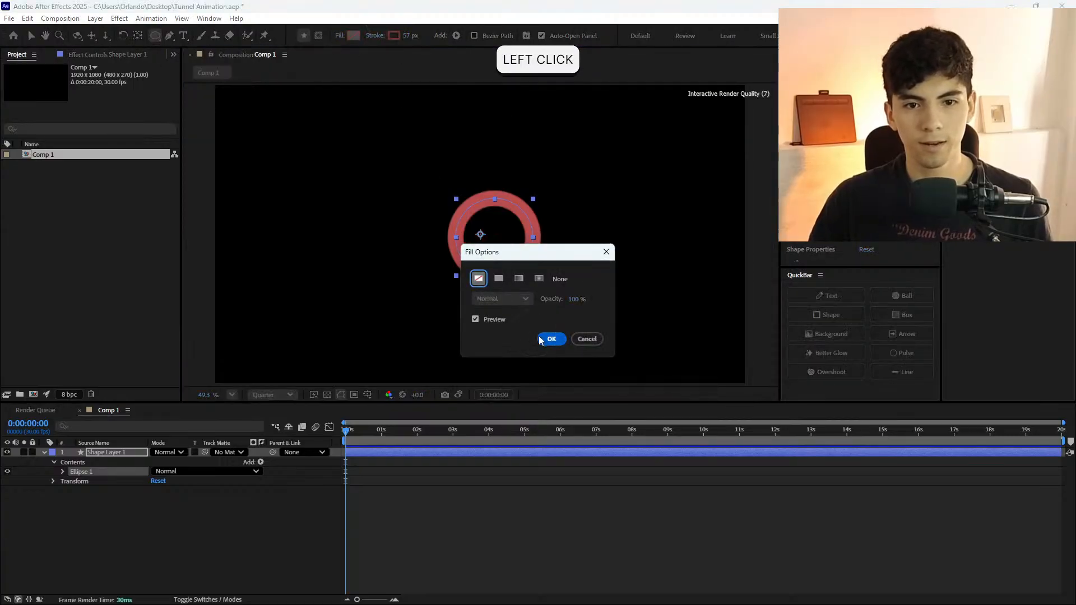
click(552, 339)
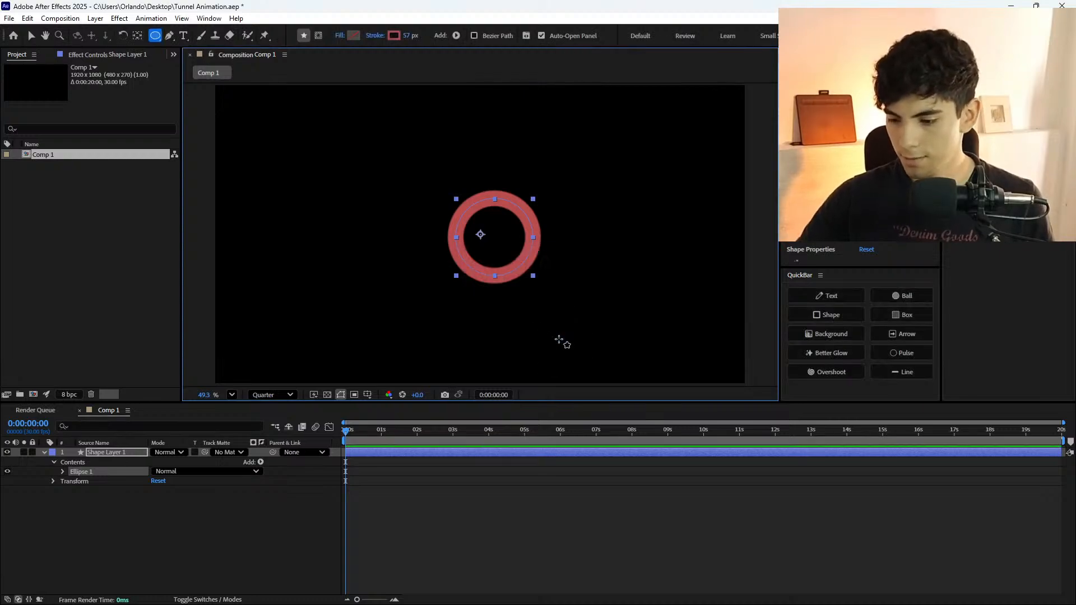
Make the circle's stroke white and set its width to 38 px.
click(395, 35)
drag(491, 274, 300, 117)
click(649, 240)
mouse_move(410, 35)
mouse_down()
mouse_move(391, 36)
mouse_move(401, 38)
mouse_up()
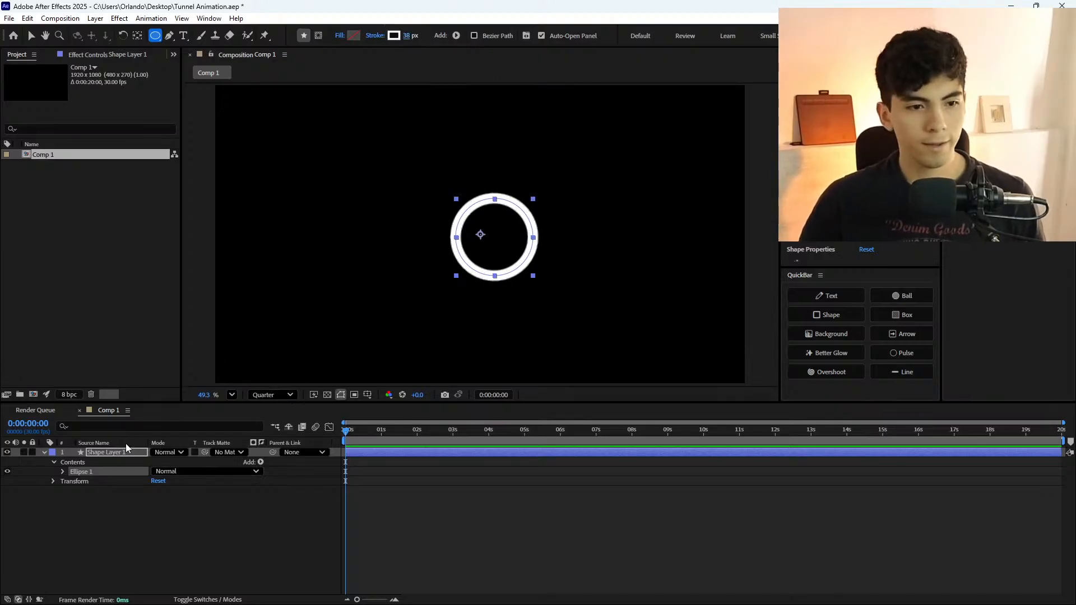
Rename the shape layer to Ring and centre its anchor point on the ring, aligned to the composition's middle.
click(126, 445)
key(Return)
text(Ring)
key(Return)
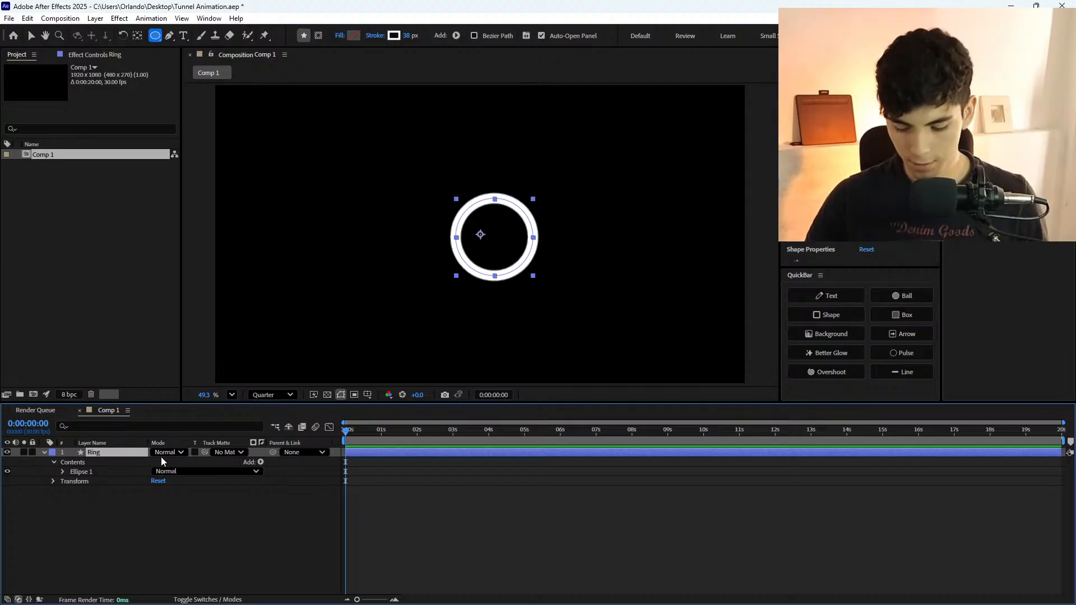
key(ctrl+alt+Home)
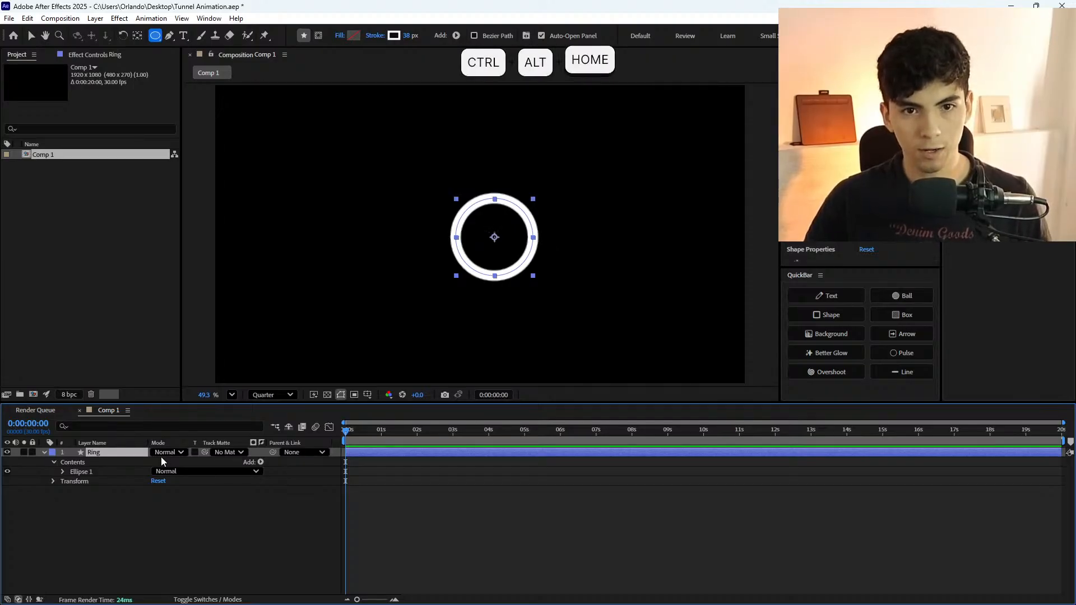
Add a Repeater to the Ring layer and reveal its transform properties.
click(62, 472)
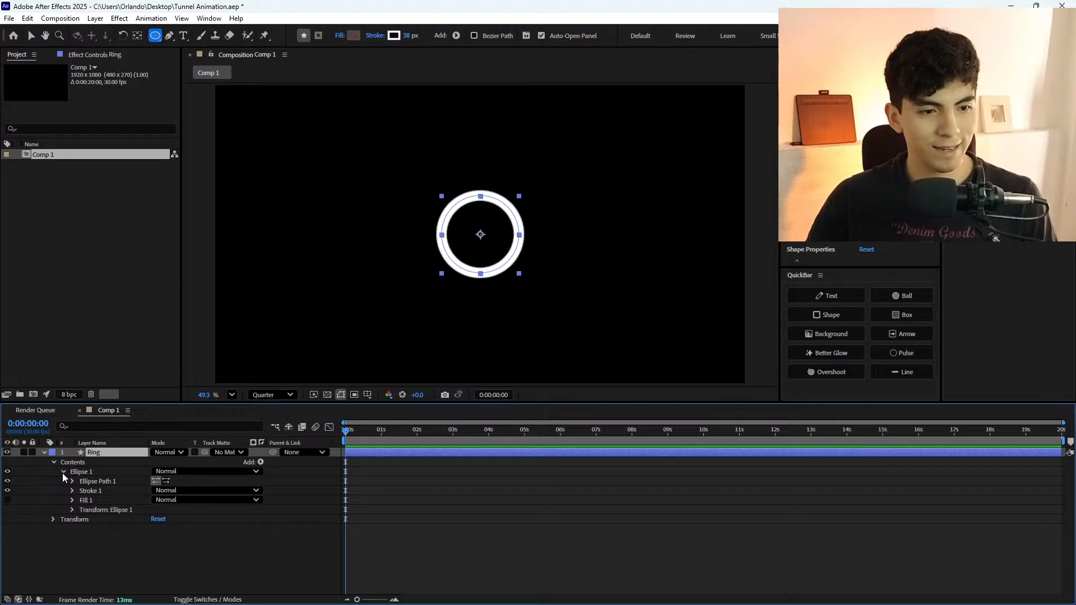
click(260, 462)
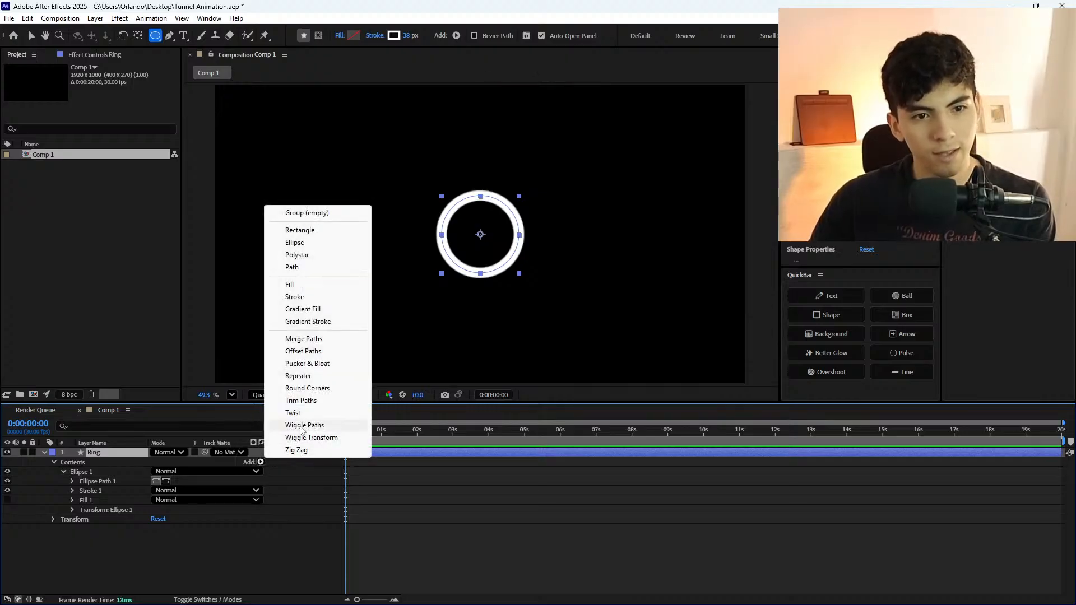
click(311, 379)
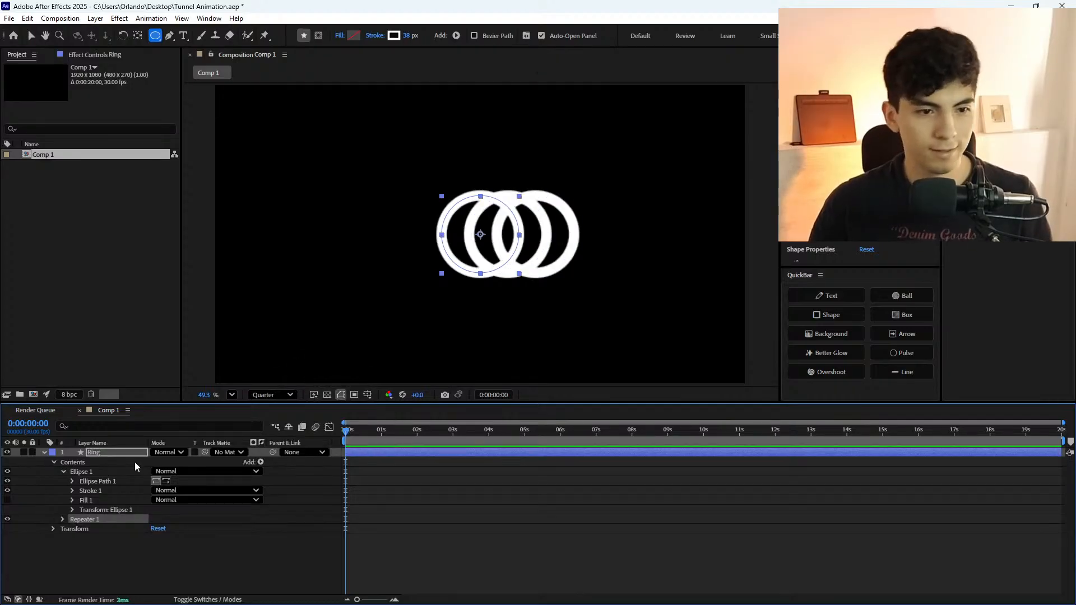
click(62, 519)
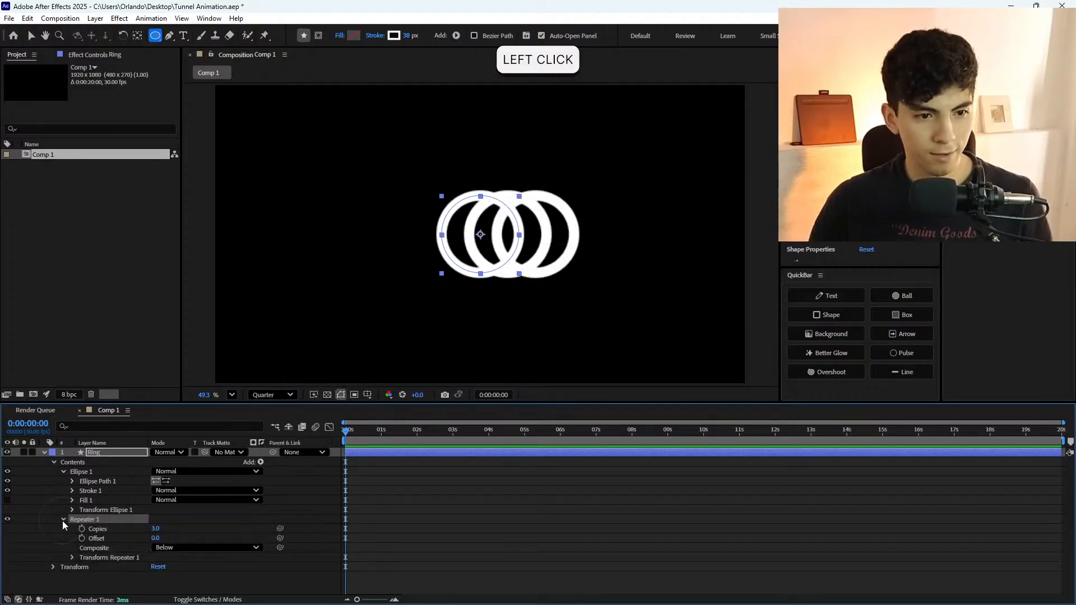
click(72, 557)
Set the repeater's horizontal position to 0 so the copies share the same spot.
scroll(114, 480, down, 1)
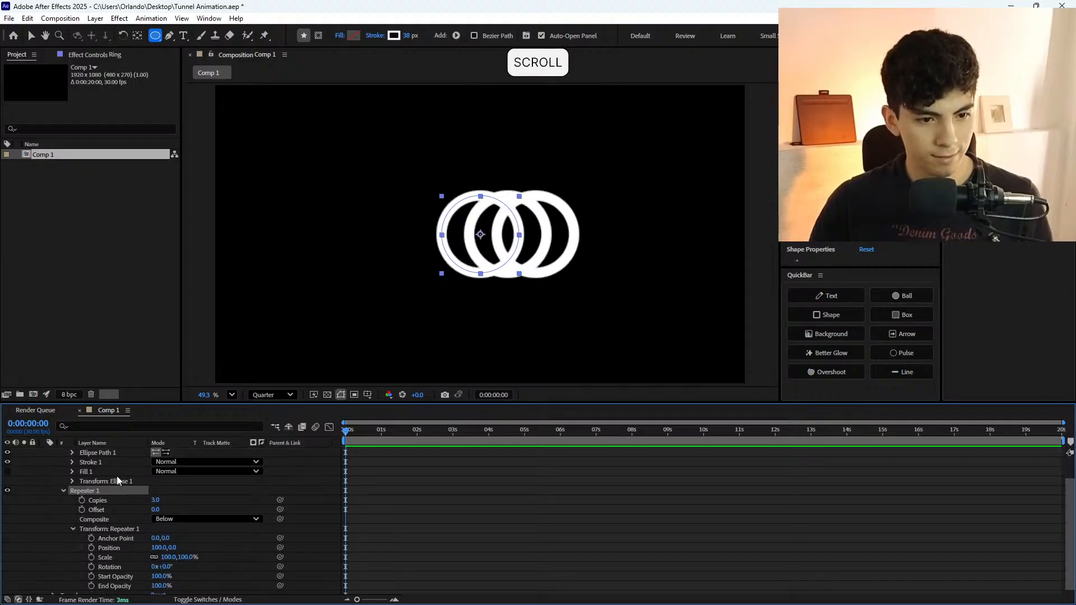
scroll(115, 481, down, 1)
drag(158, 546, 126, 549)
key(ctrl+z)
click(154, 543)
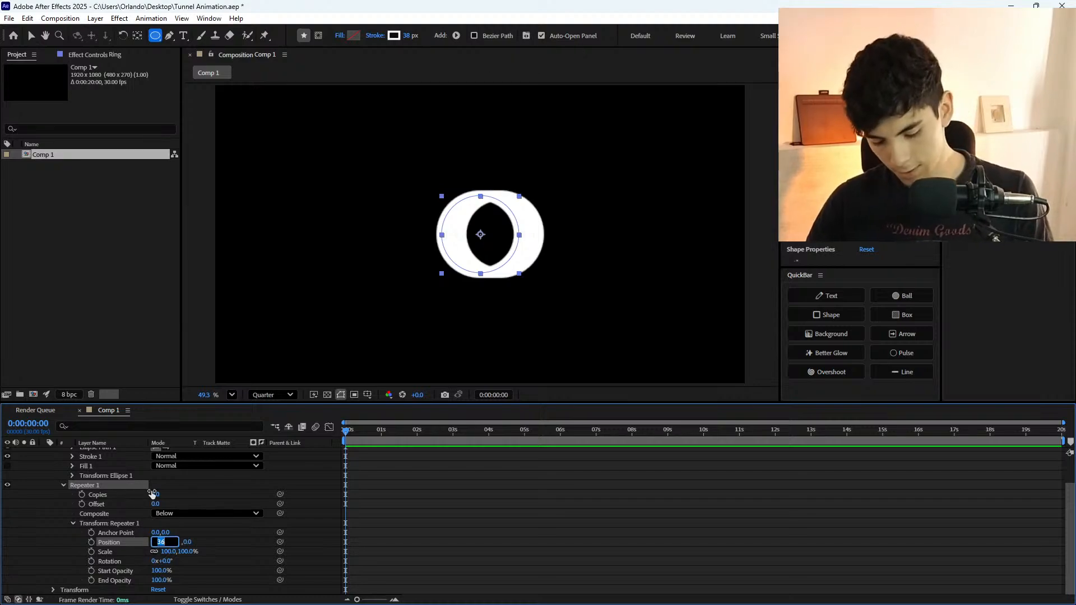
text(0)
key(Return)
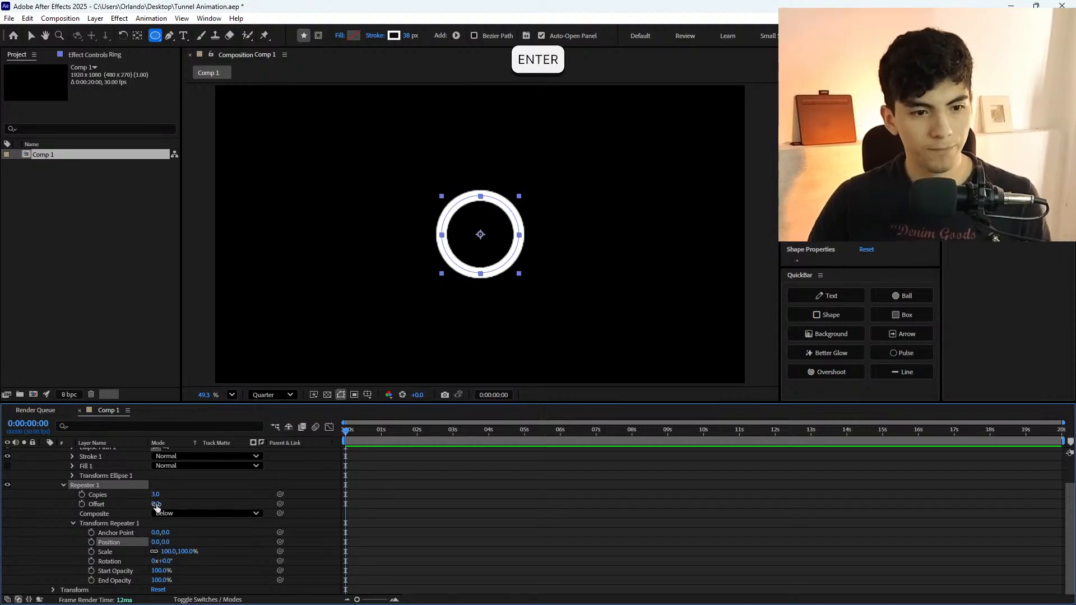
Try a repeater scale of 150% and raise it to 190% to spread the rings outward.
mouse_move(169, 553)
mouse_down()
mouse_move(213, 551)
mouse_move(149, 551)
mouse_move(241, 540)
mouse_move(192, 538)
mouse_move(202, 543)
mouse_move(170, 551)
mouse_up()
key(ctrl+z)
click(168, 551)
text(150)
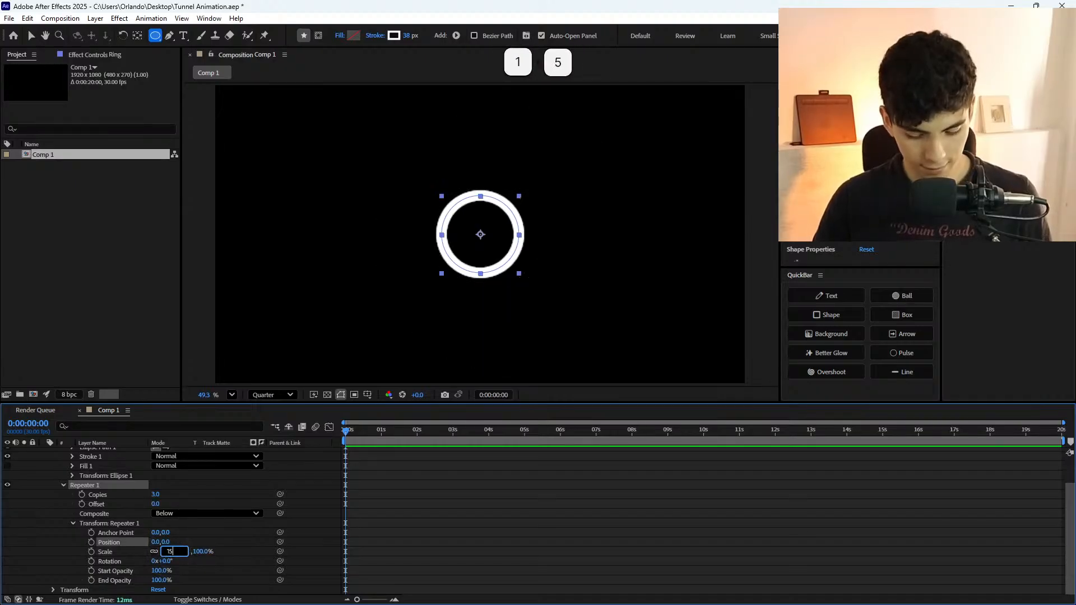
key(Return)
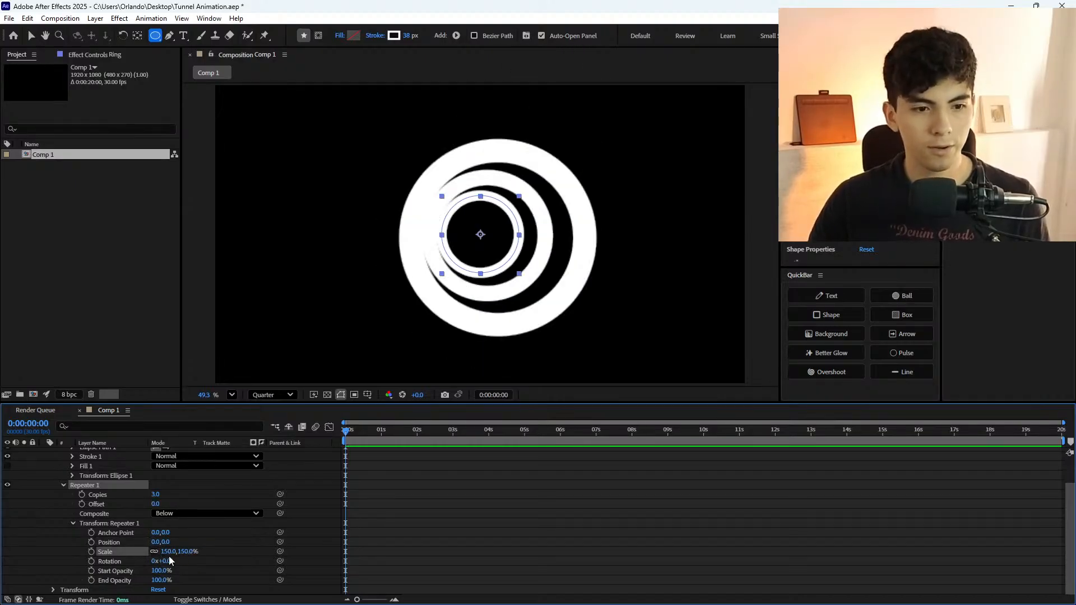
click(164, 552)
drag(164, 551, 187, 552)
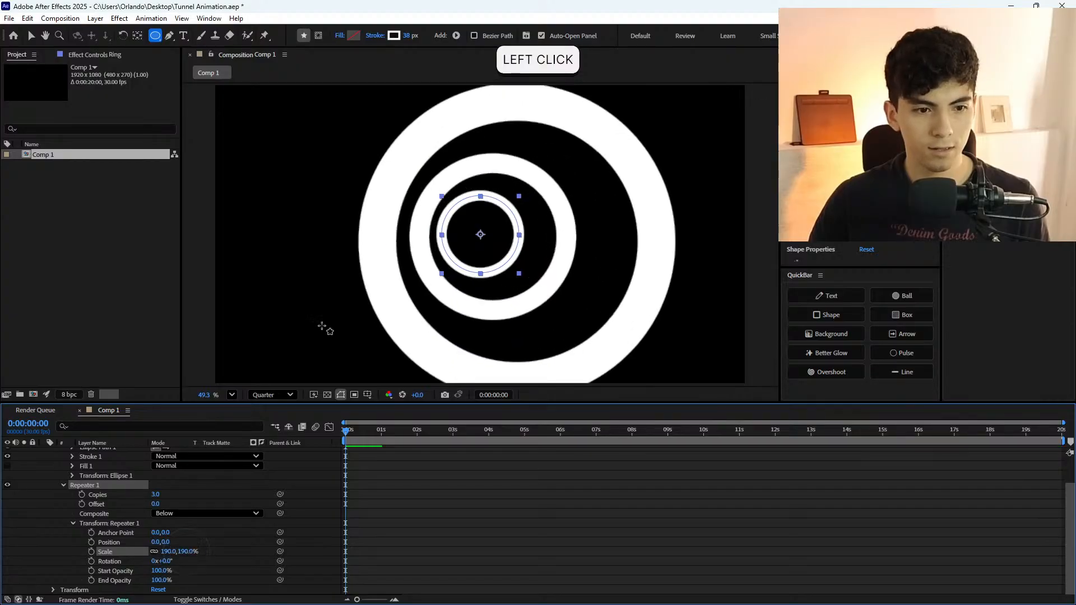
Set the repeater to 15 copies and its scale to 146%.
drag(158, 497, 159, 495)
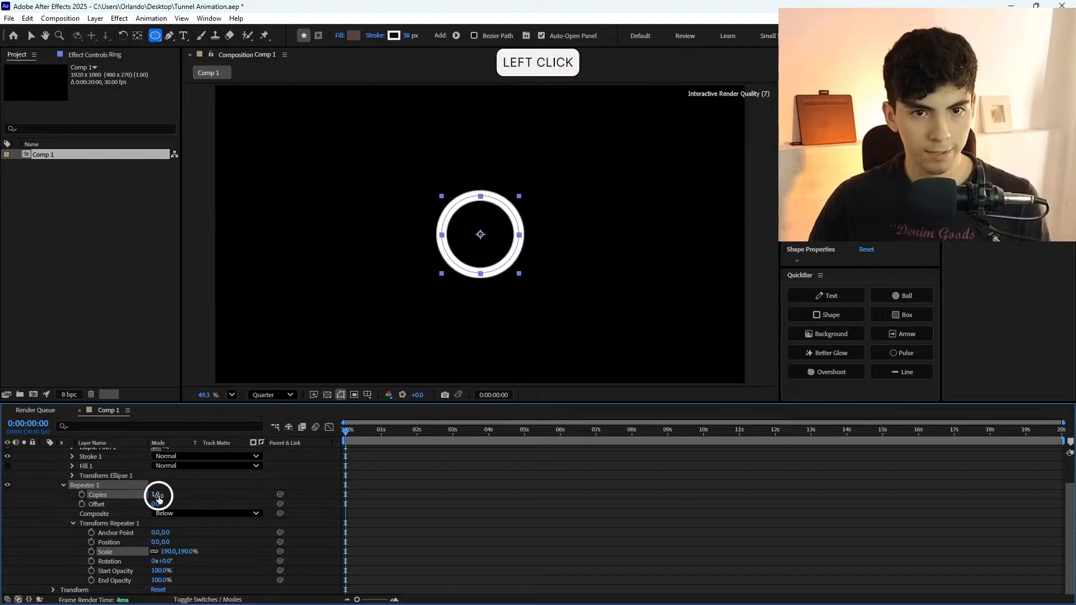
click(159, 495)
text(15)
click(321, 483)
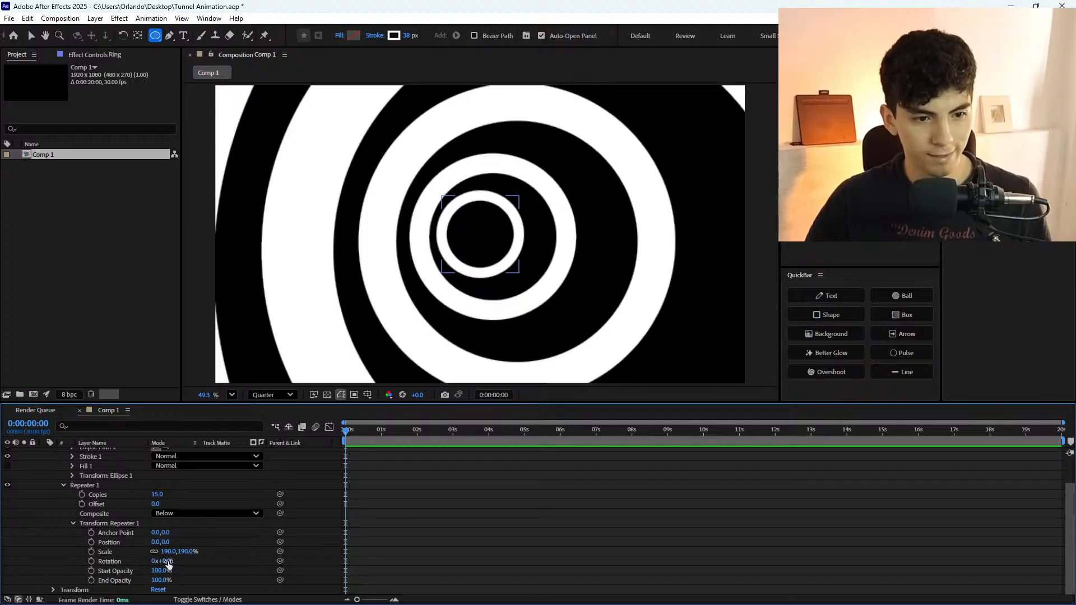
mouse_move(166, 551)
mouse_down()
mouse_move(185, 552)
mouse_move(118, 554)
mouse_move(147, 556)
mouse_up()
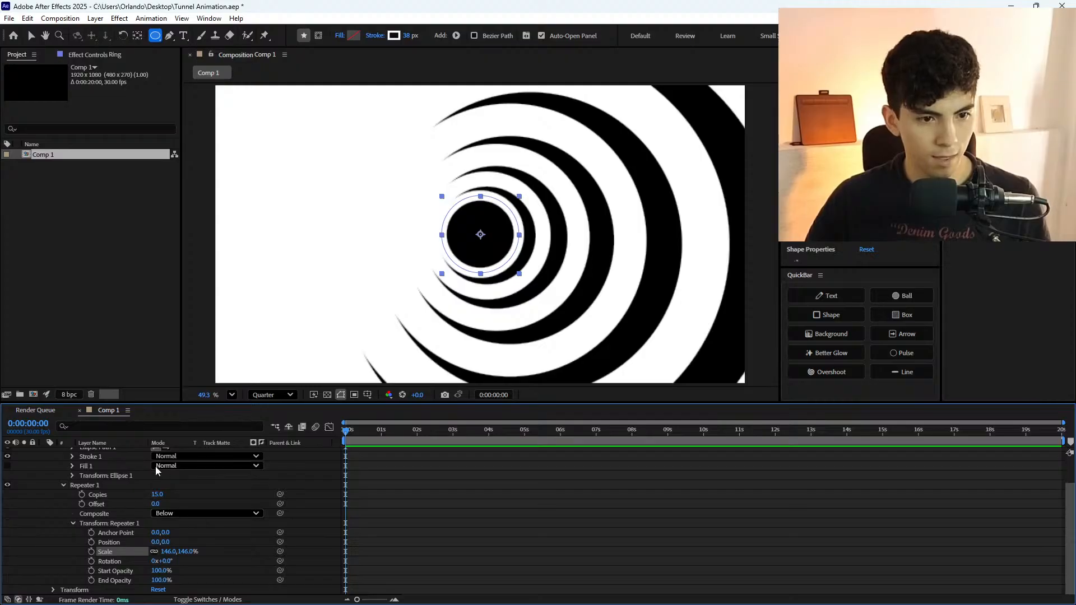
Keyframe the repeater's Offset from 0 at the first frame to about -14 at 0:00:00:28.
mouse_move(157, 504)
mouse_down()
mouse_move(183, 506)
mouse_move(149, 512)
mouse_up()
key(ctrl+z)
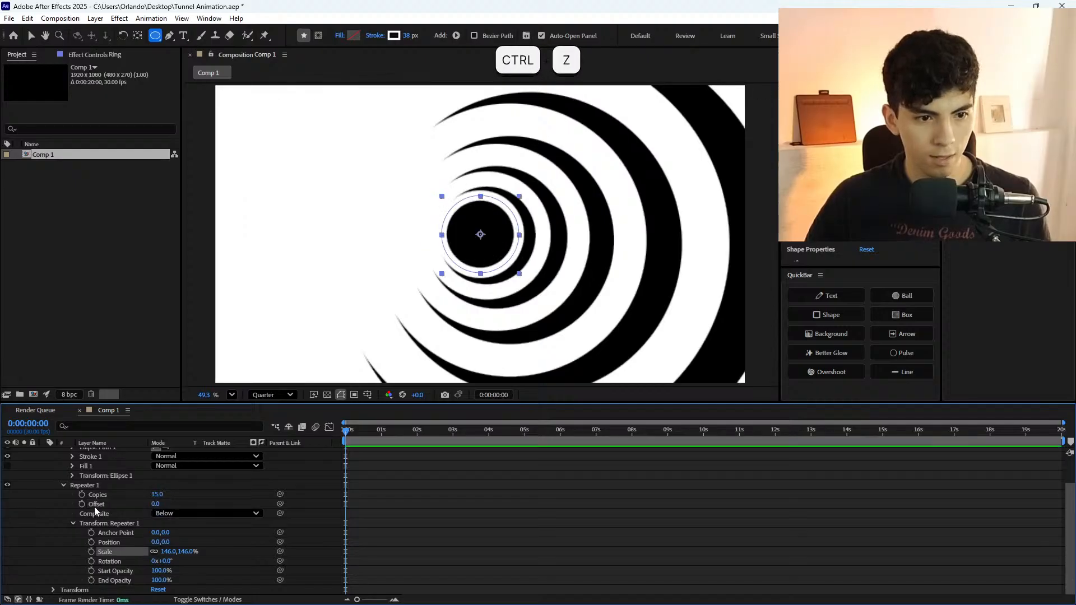
click(82, 503)
click(361, 435)
drag(361, 435, 379, 433)
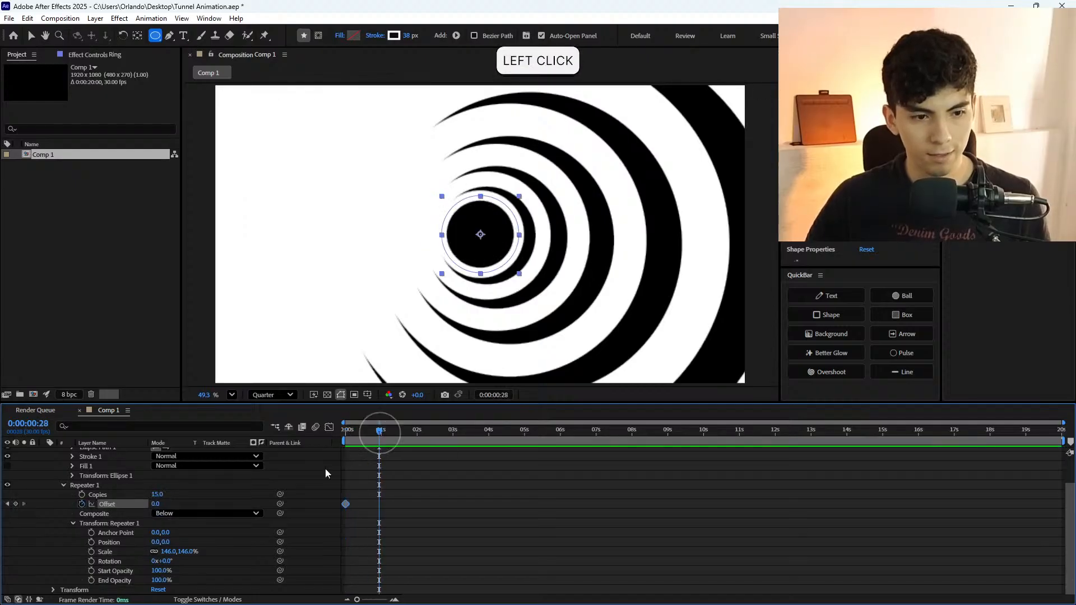
drag(150, 504, 148, 503)
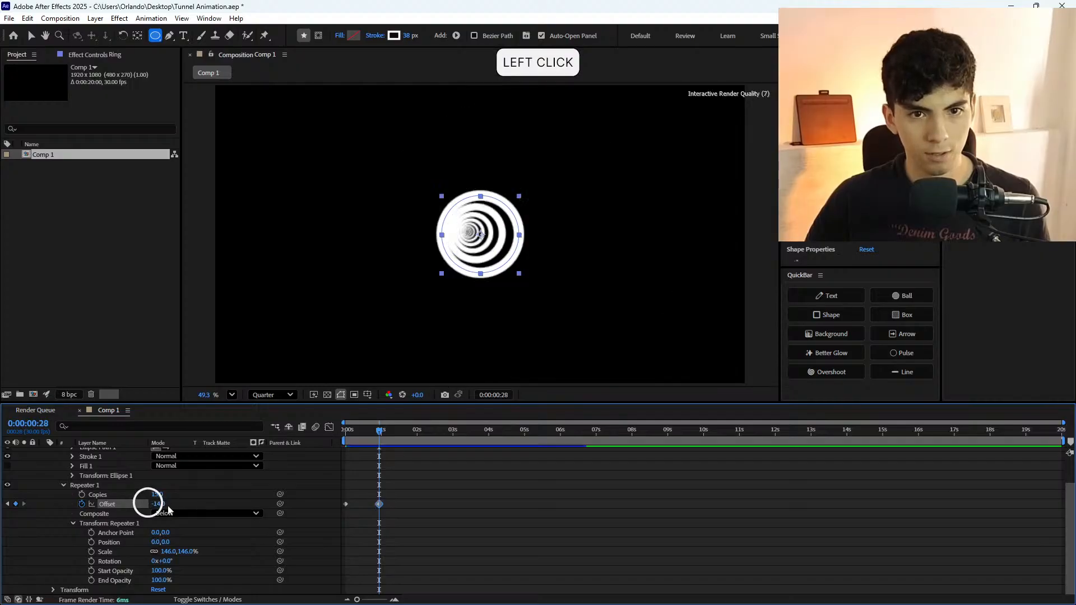
Play the ring animation from the first frame and return to the start.
click(338, 432)
key(space)
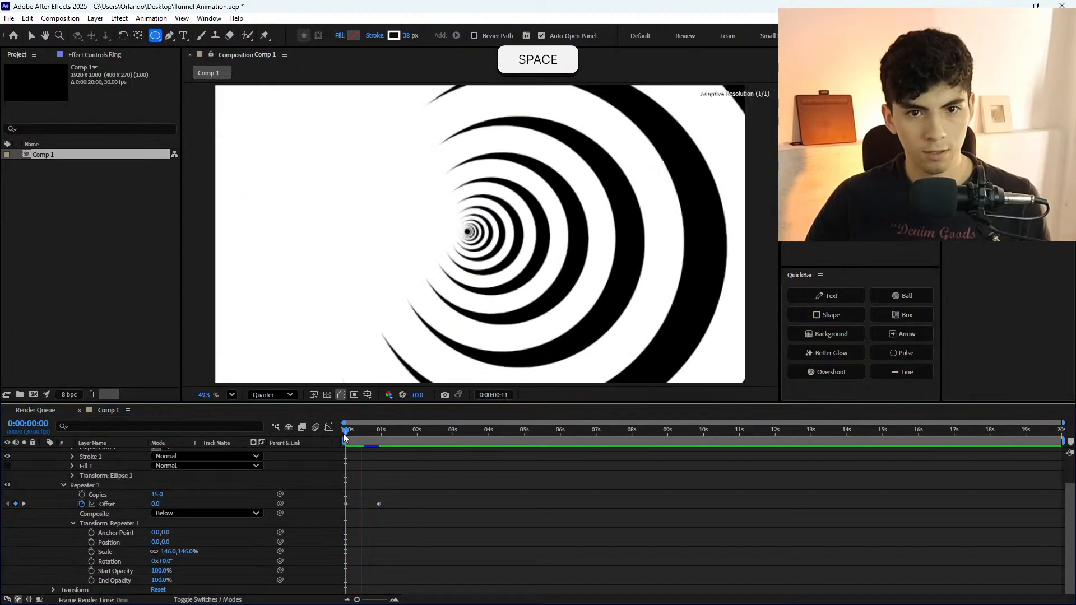
click(342, 433)
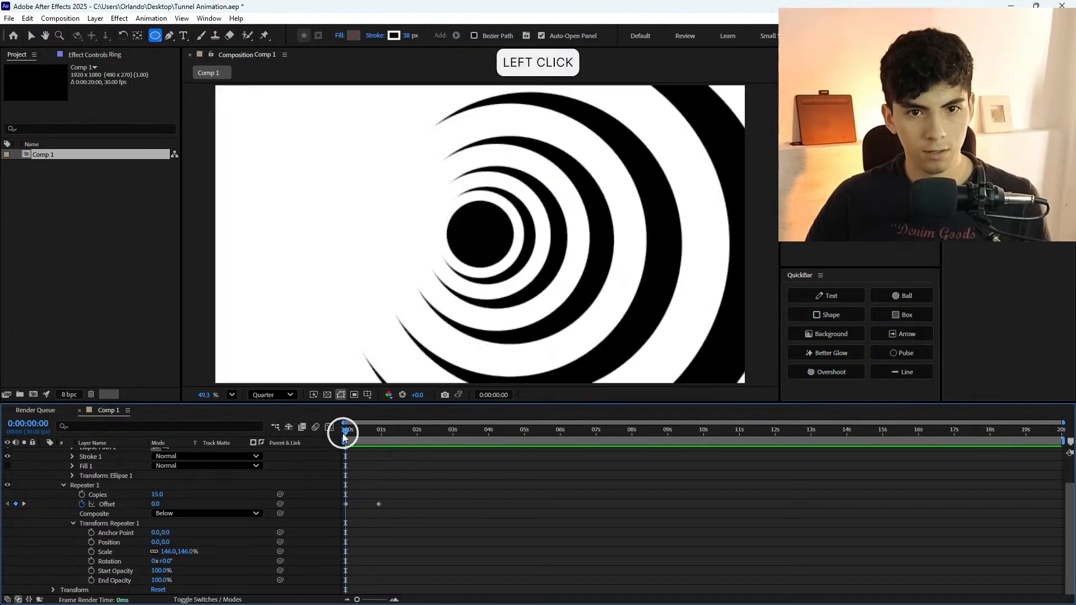
Give the Offset keyframe at 0:00:00:28 a smaller negative value and replay the animation from the start.
click(378, 504)
key(ctrl+z)
drag(349, 444, 378, 435)
mouse_move(159, 506)
mouse_down()
mouse_move(149, 507)
mouse_move(165, 509)
mouse_up()
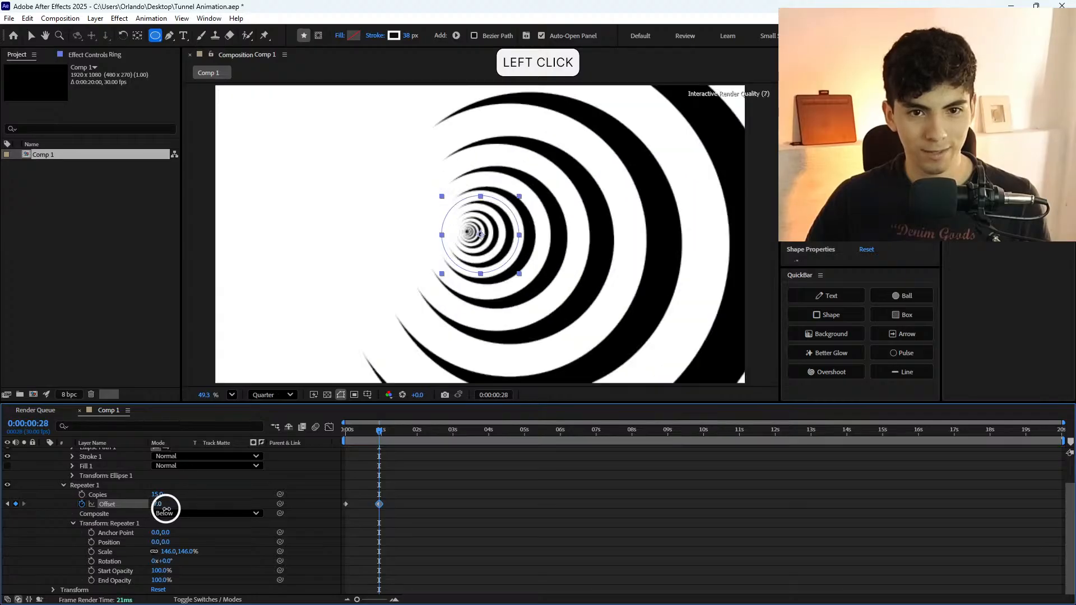
click(396, 524)
click(343, 433)
key(space)
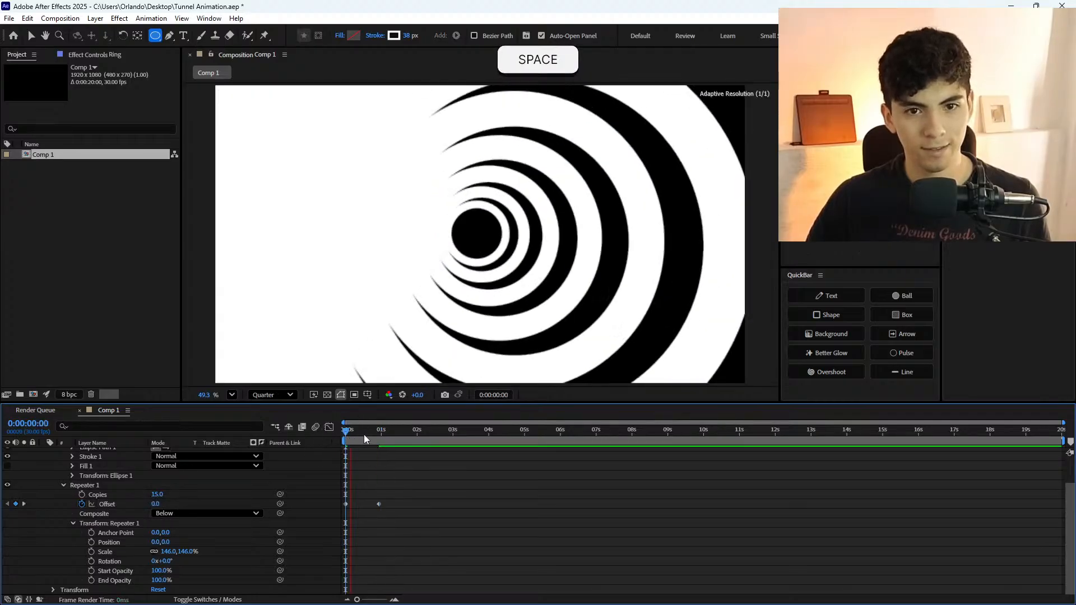
drag(370, 436, 340, 439)
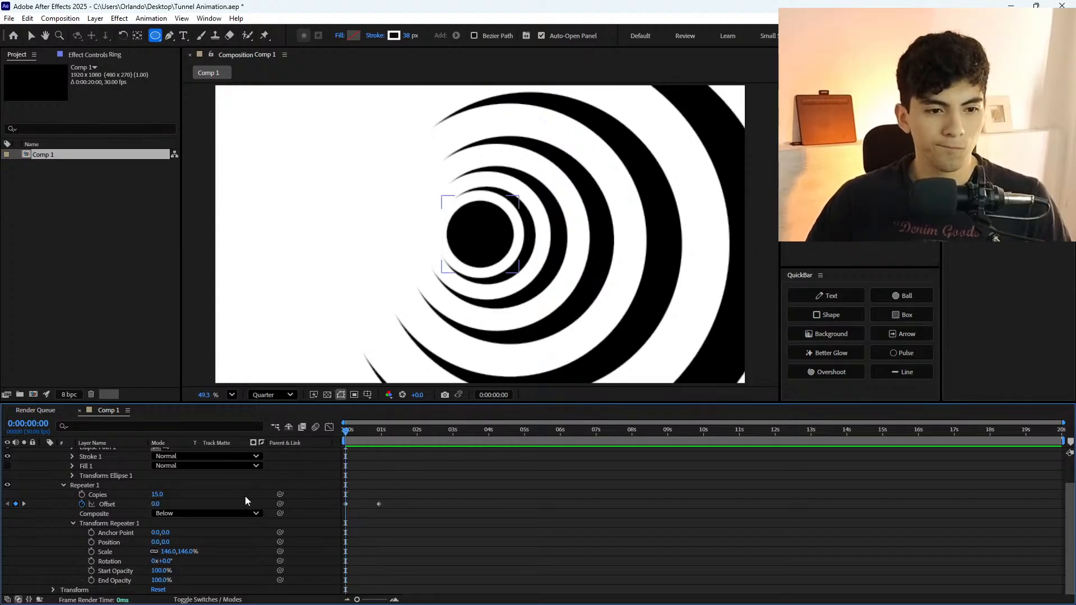
Set the repeater's scale to 73% and its horizontal position to 32 so the rings shrink away sideways.
drag(169, 552, 131, 556)
key(ctrl+z)
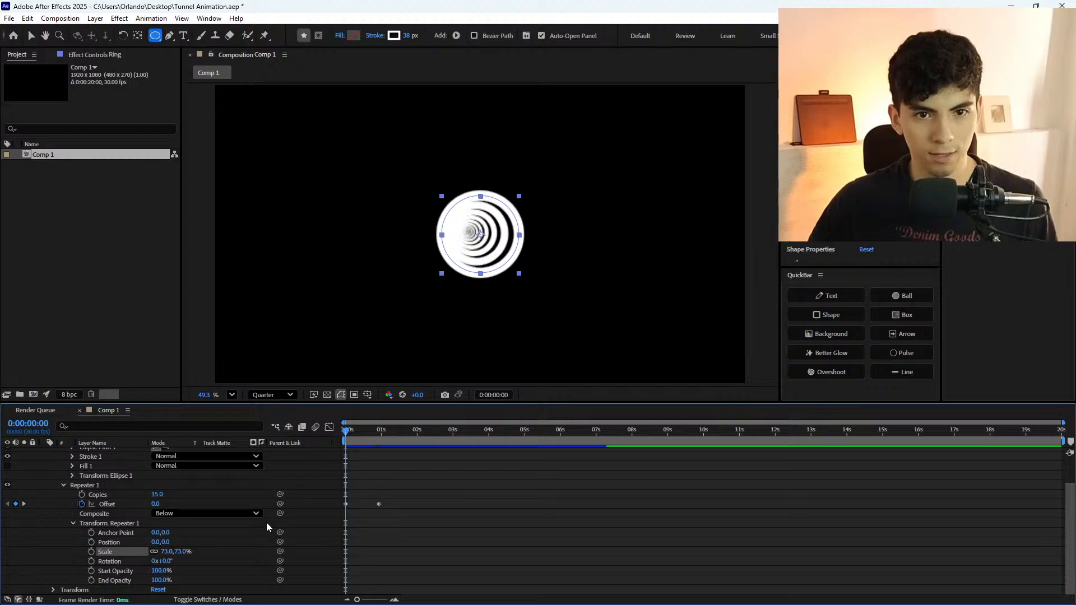
drag(164, 543, 141, 532)
key(ctrl+z)
click(155, 542)
key(ctrl+z)
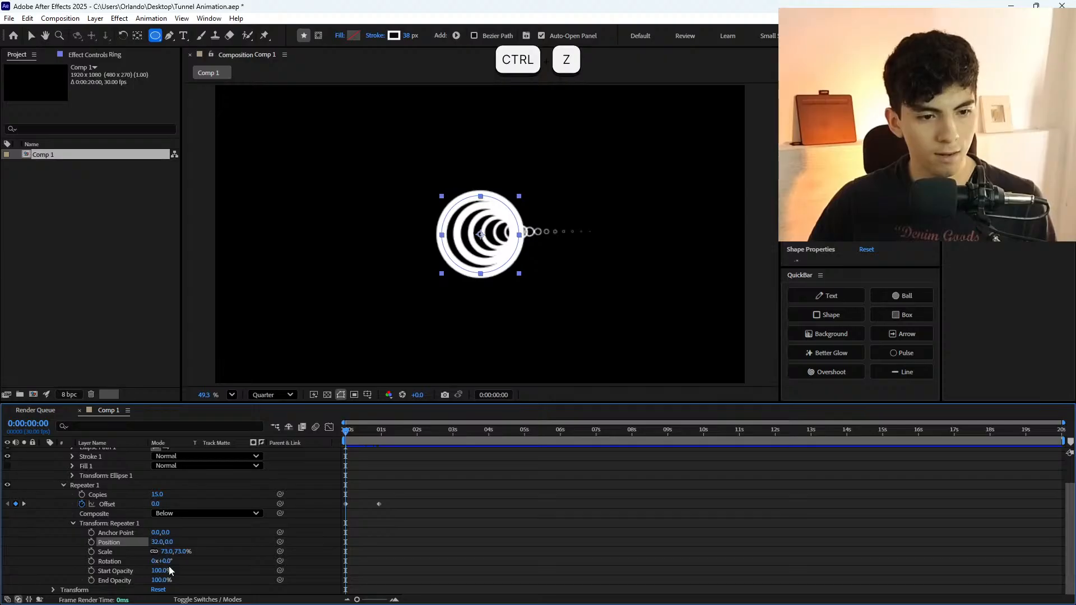
Try another horizontal position for the repeater copies and undo the change.
scroll(116, 534, down, 1)
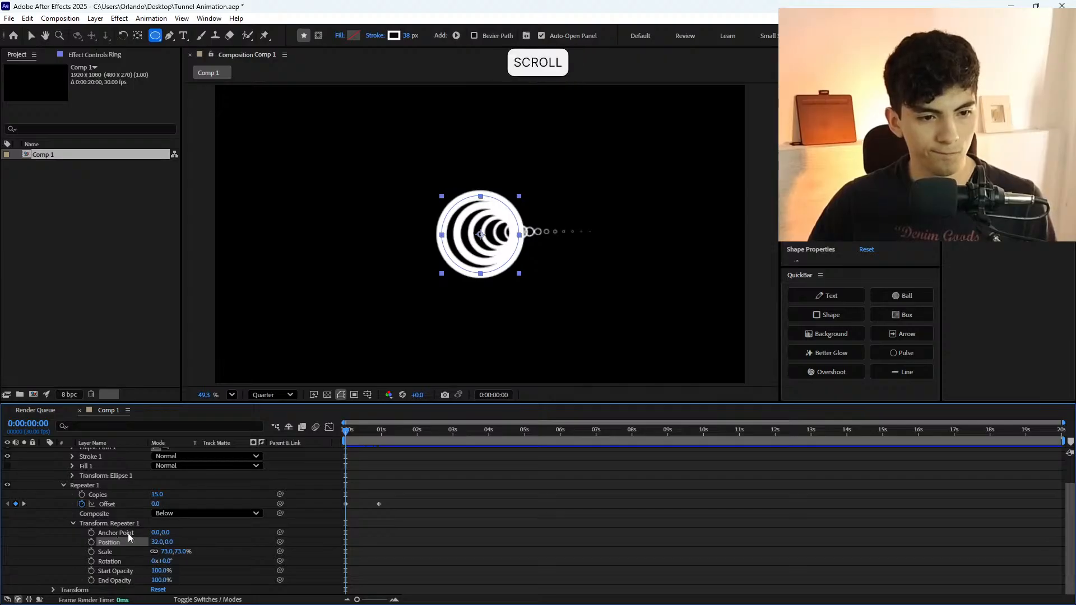
drag(158, 542, 200, 544)
key(ctrl+z)
key(ctrl+z)
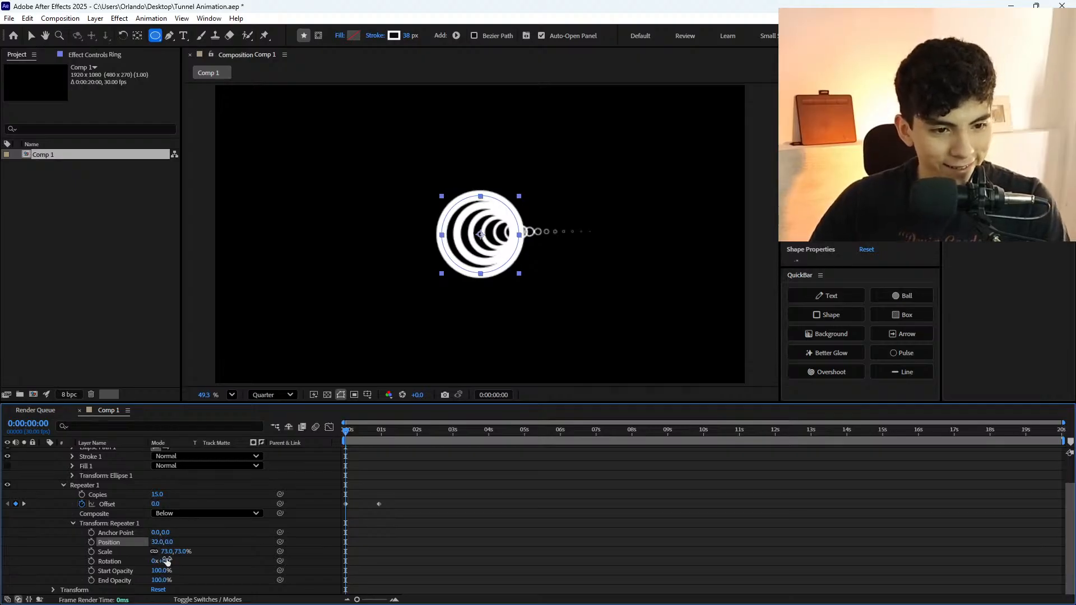
Set the repeater's scale to 77% so successive copies shrink more gradually.
mouse_move(167, 552)
mouse_down()
mouse_move(180, 549)
mouse_move(171, 552)
mouse_up()
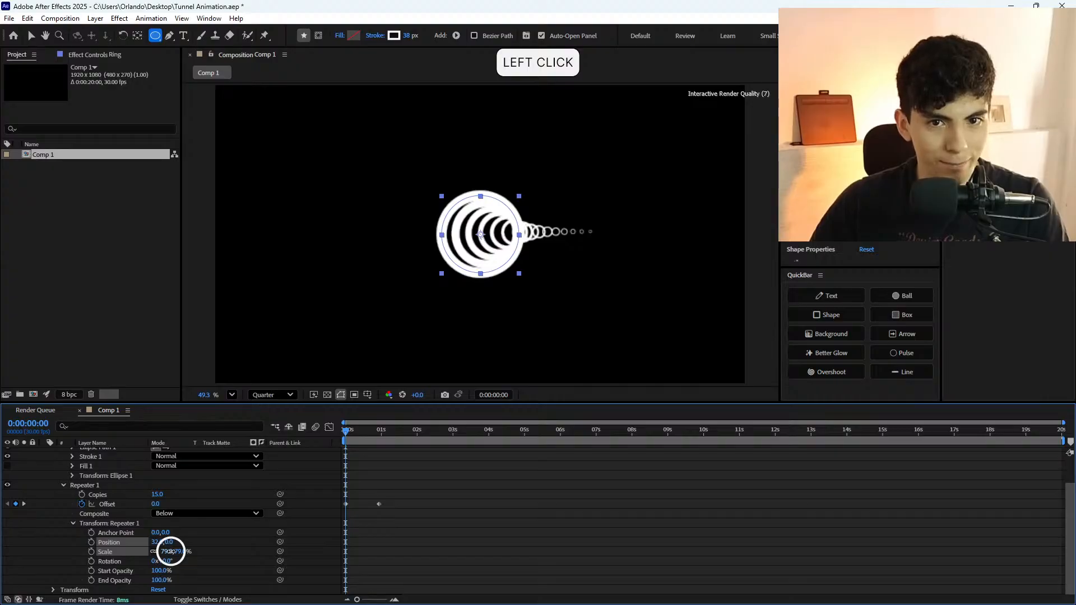
mouse_move(170, 552)
mouse_down()
mouse_move(211, 554)
mouse_move(144, 543)
mouse_move(183, 552)
mouse_move(170, 552)
mouse_up()
key(ctrl+z)
key(ctrl+z)
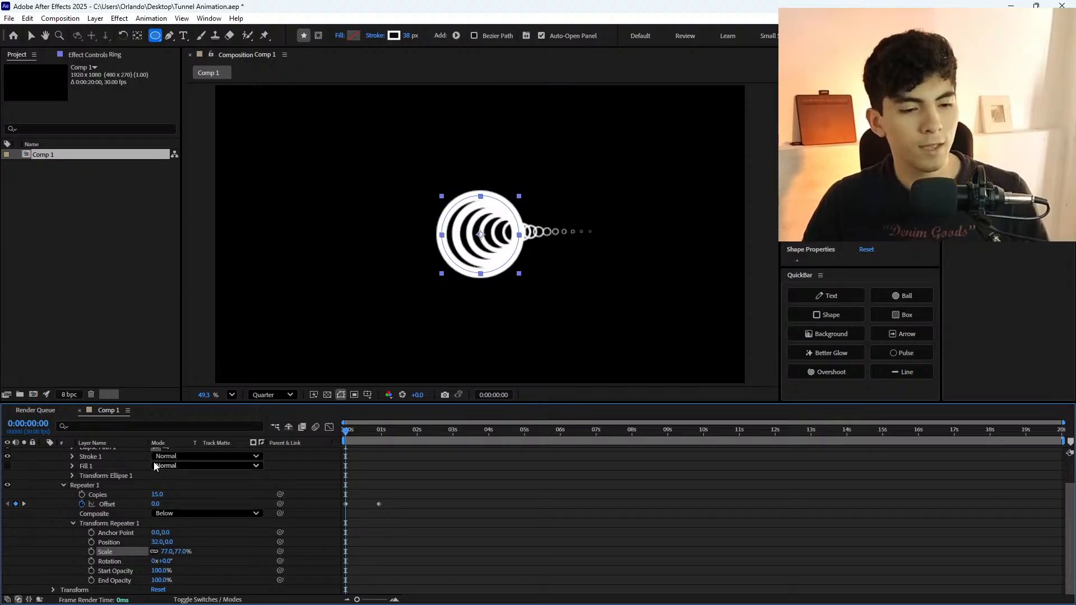
Filter the Ring layer's properties by "size" and enlarge the ellipse path to 2278.2 by 2278.2.
scroll(93, 514, up, 2)
click(122, 453)
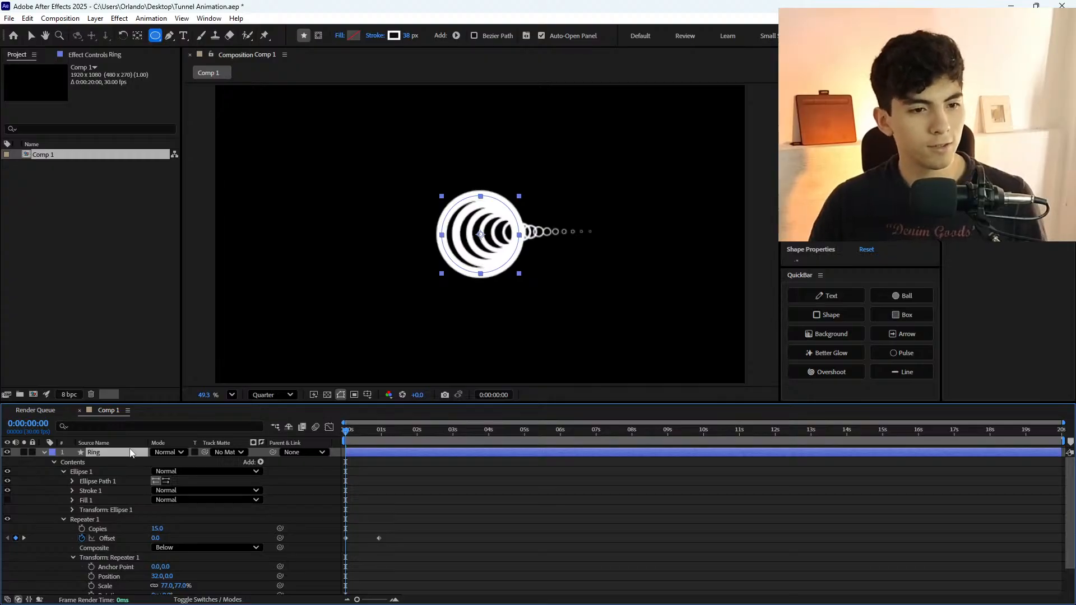
click(115, 426)
text(size)
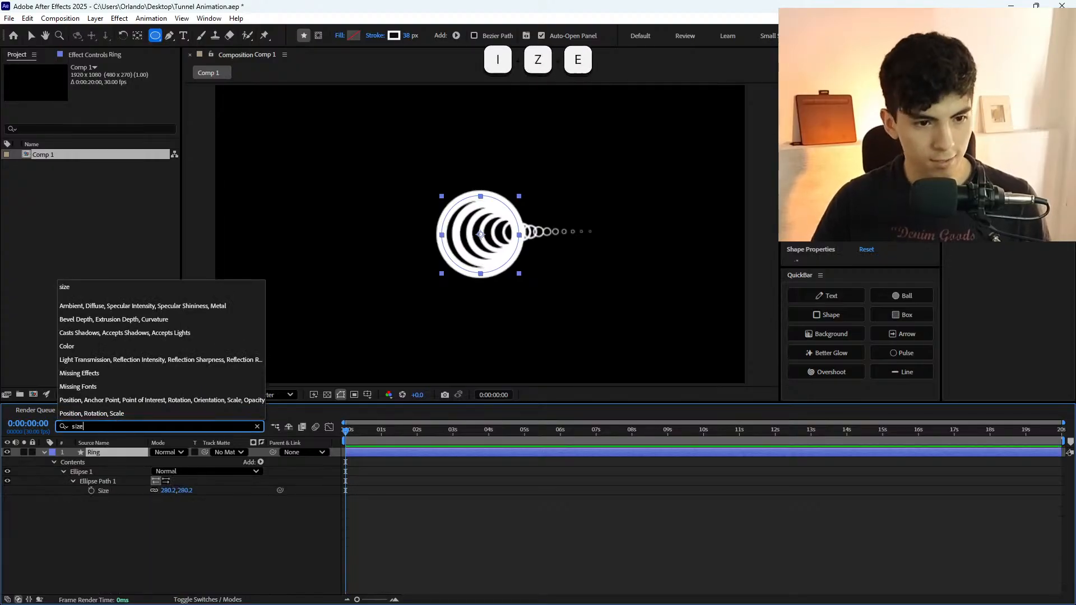
drag(169, 495, 101, 509)
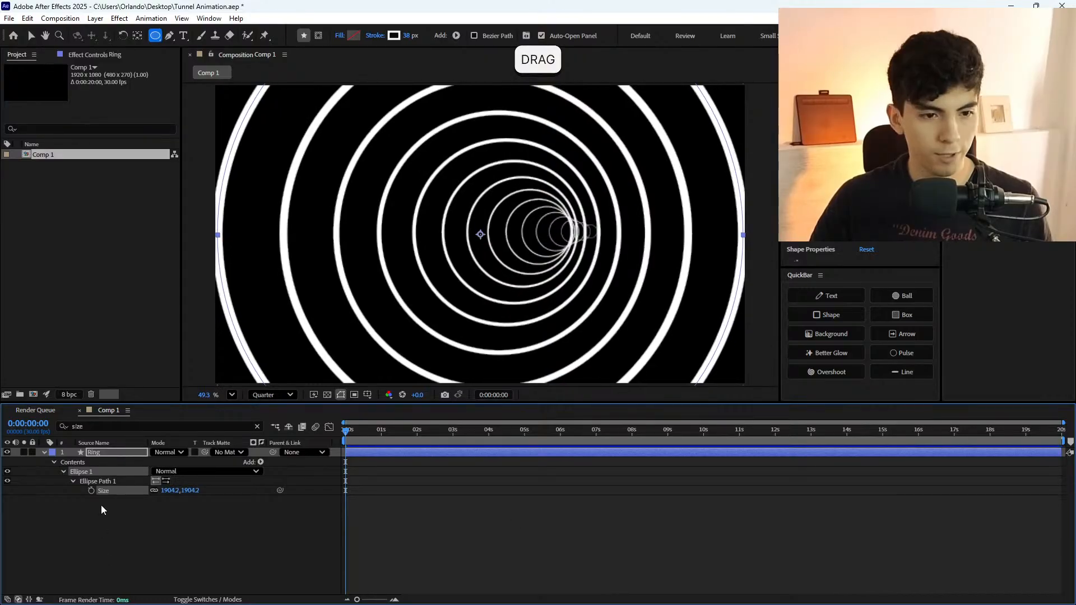
click(171, 496)
drag(170, 492, 394, 508)
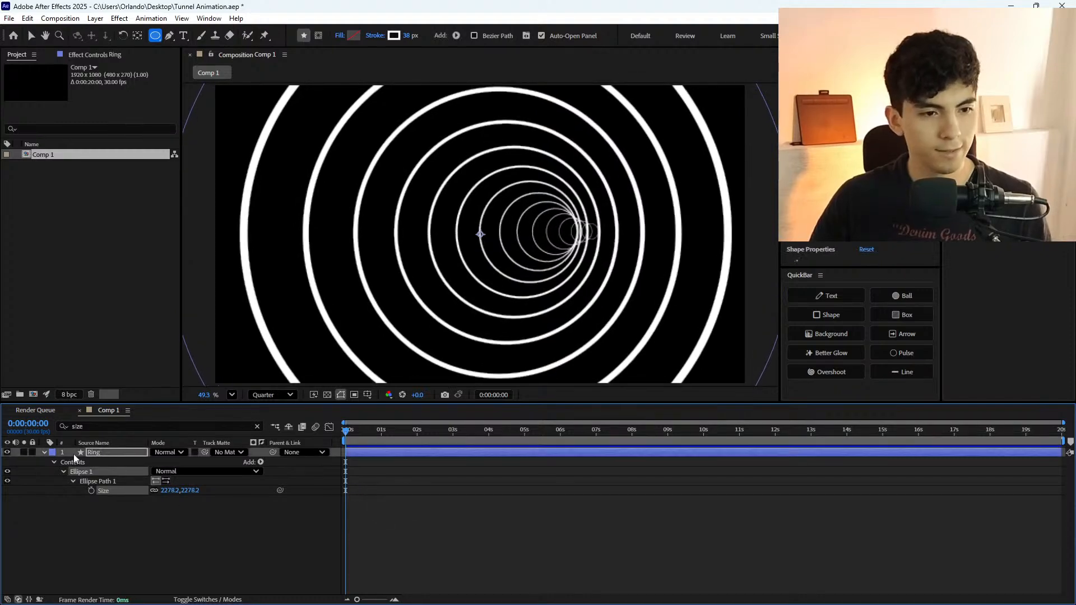
Reveal all of the Ring layer's contents, collapse the ellipse path, and expand Repeater 1 with its transform properties.
click(55, 462)
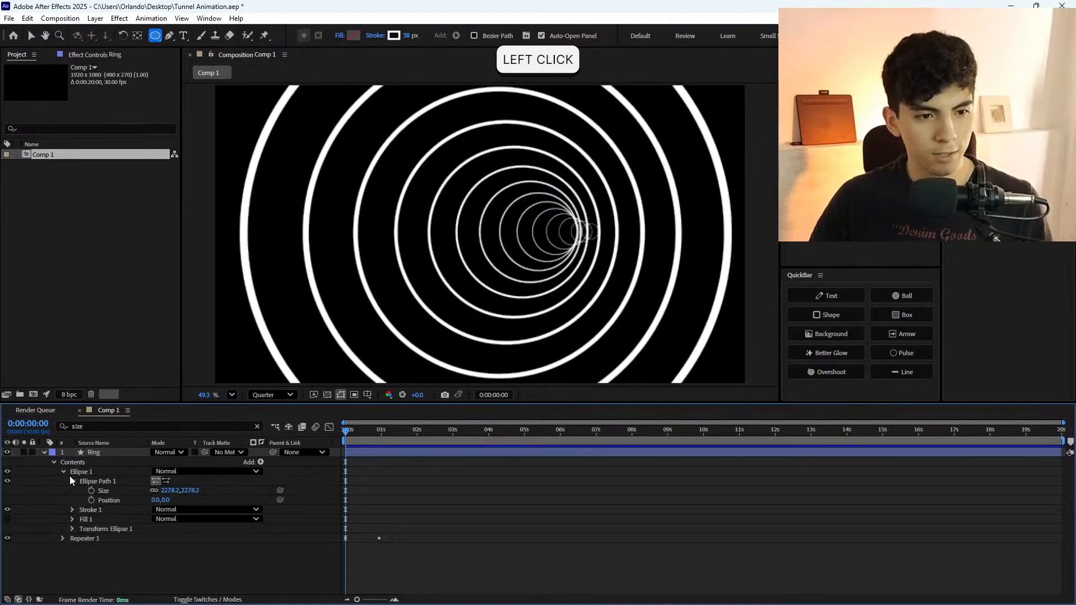
click(71, 482)
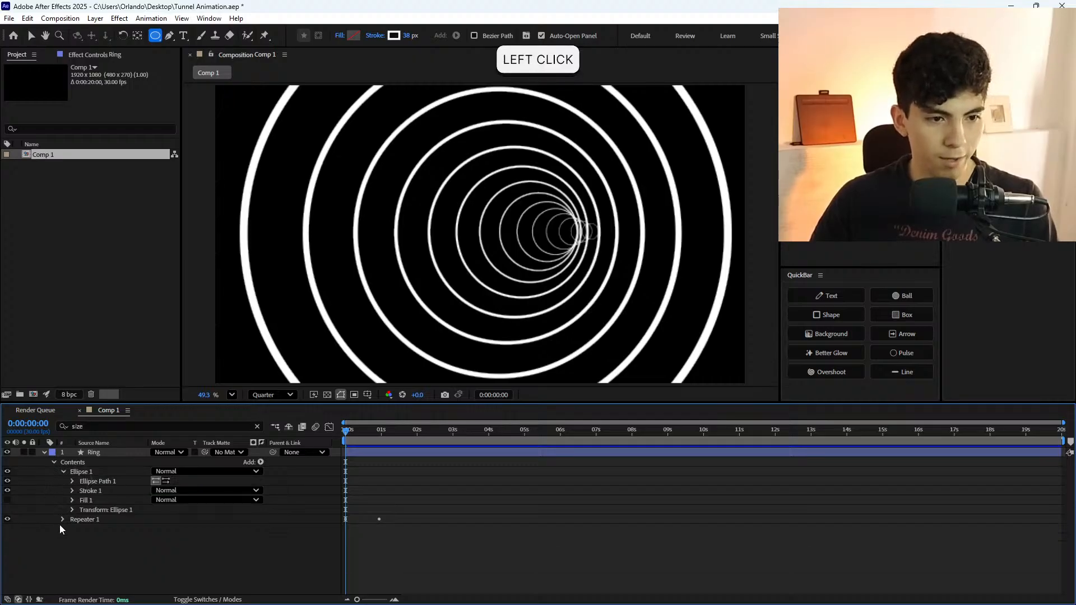
click(60, 523)
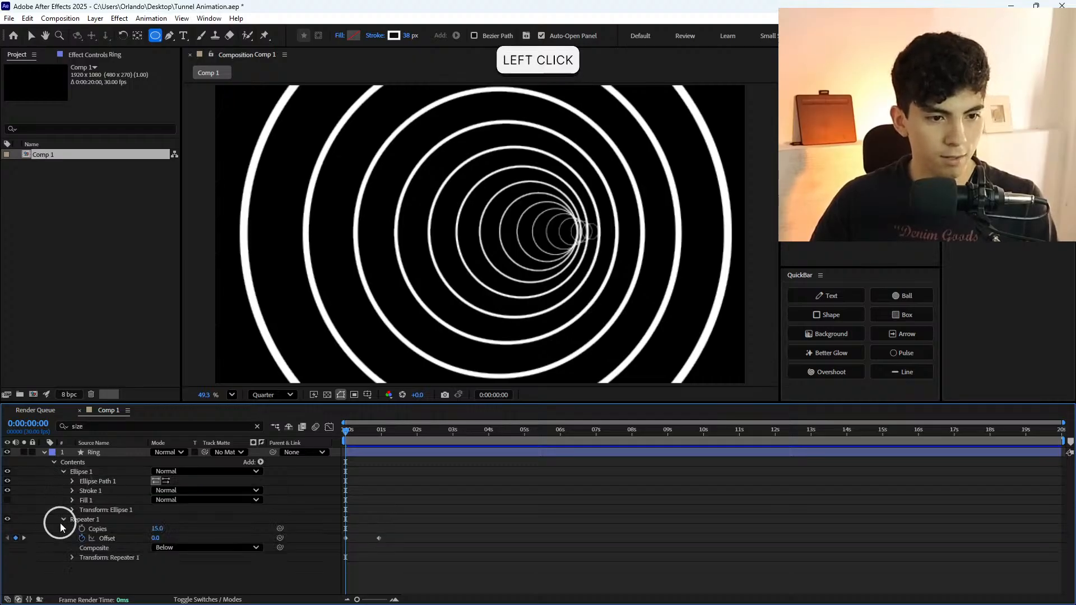
click(72, 557)
scroll(80, 487, down, 1)
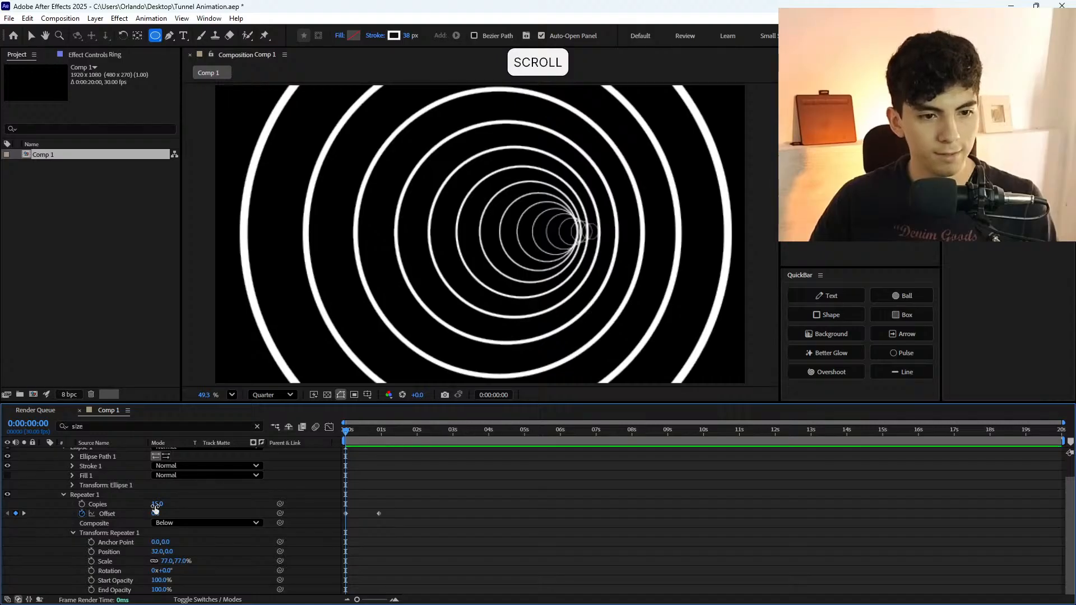
Try a different horizontal position and number of copies for the repeater.
mouse_move(161, 552)
mouse_down()
mouse_move(147, 552)
mouse_move(177, 553)
mouse_up()
key(ctrl+z)
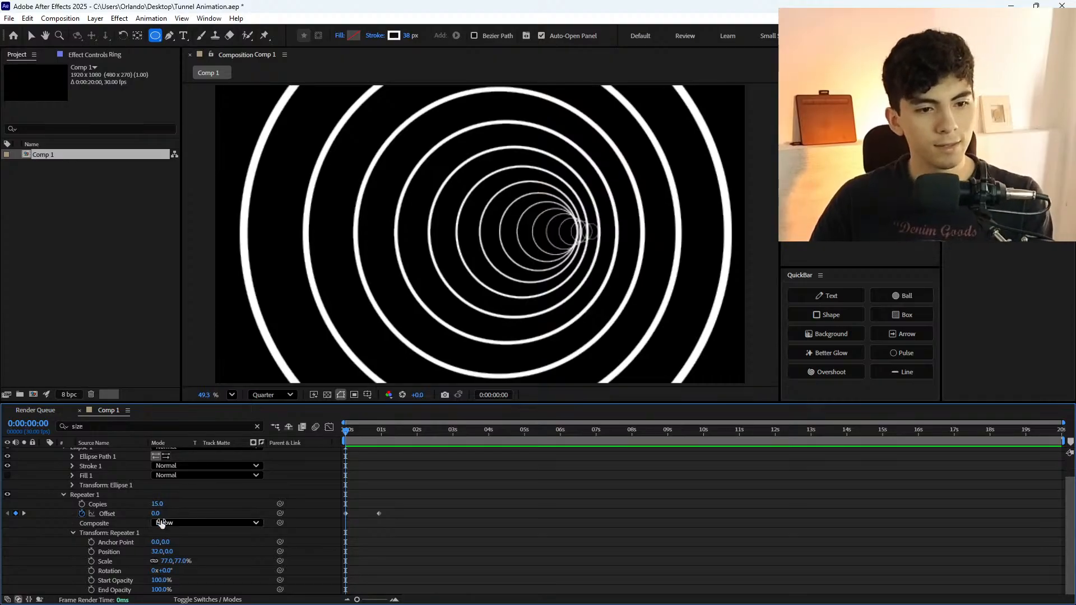
drag(347, 431, 344, 456)
drag(156, 505, 199, 502)
Set the number of repeater copies to 30.
click(175, 505)
key(ctrl+a)
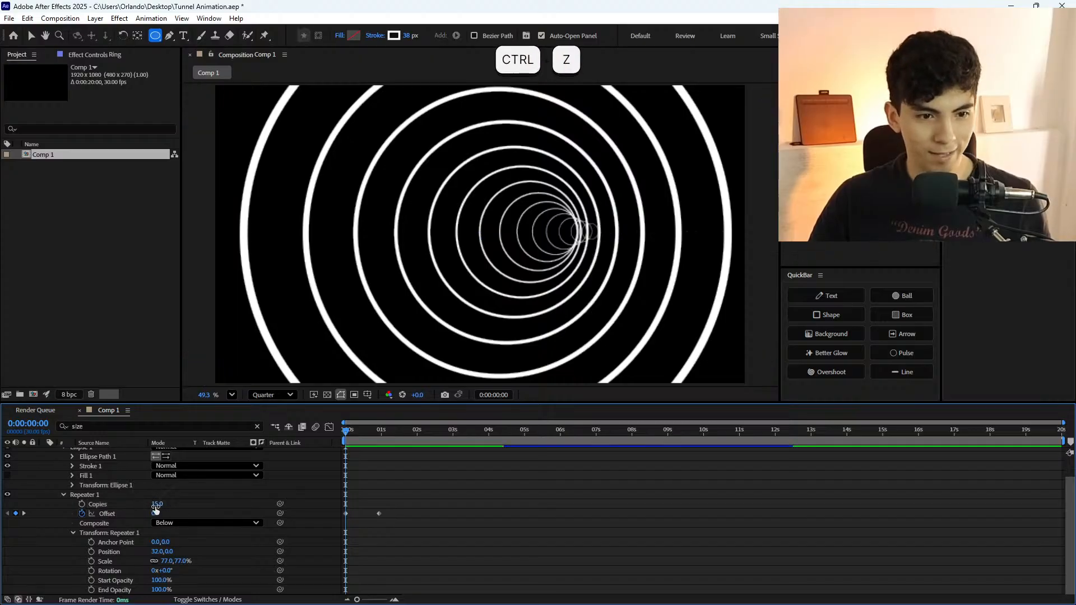
text(30)
key(Return)
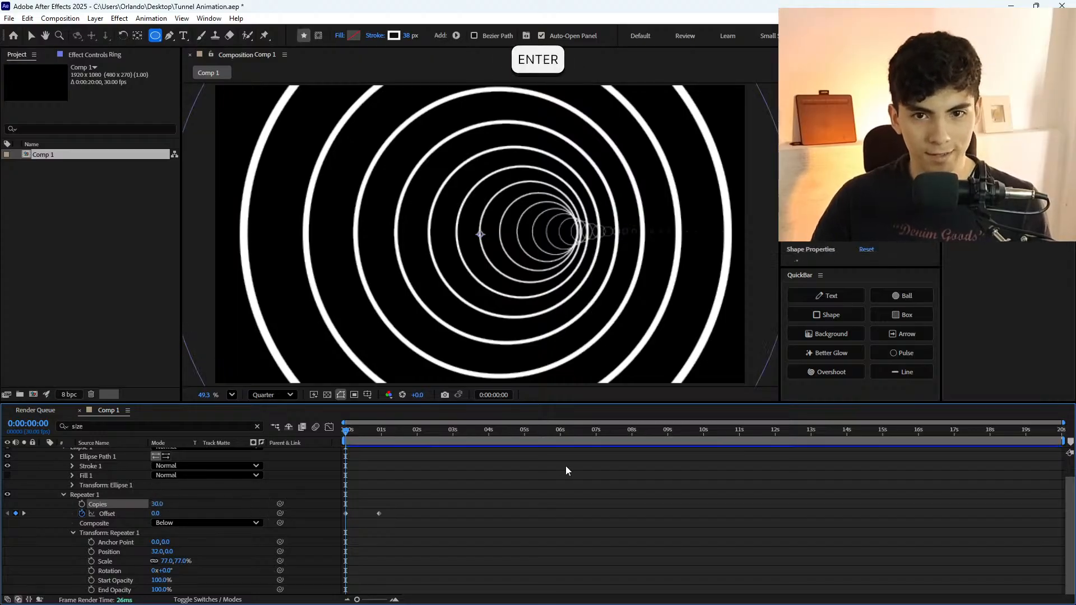
Preview the ring animation from the beginning and return to the first frame.
key(space)
key(space)
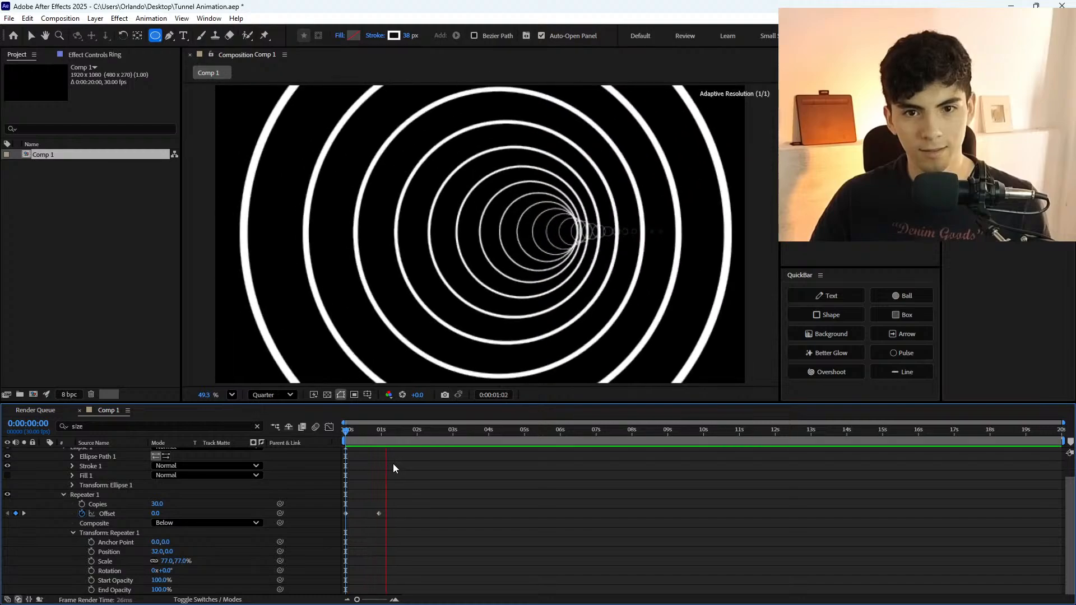
click(353, 429)
key(space)
key(space)
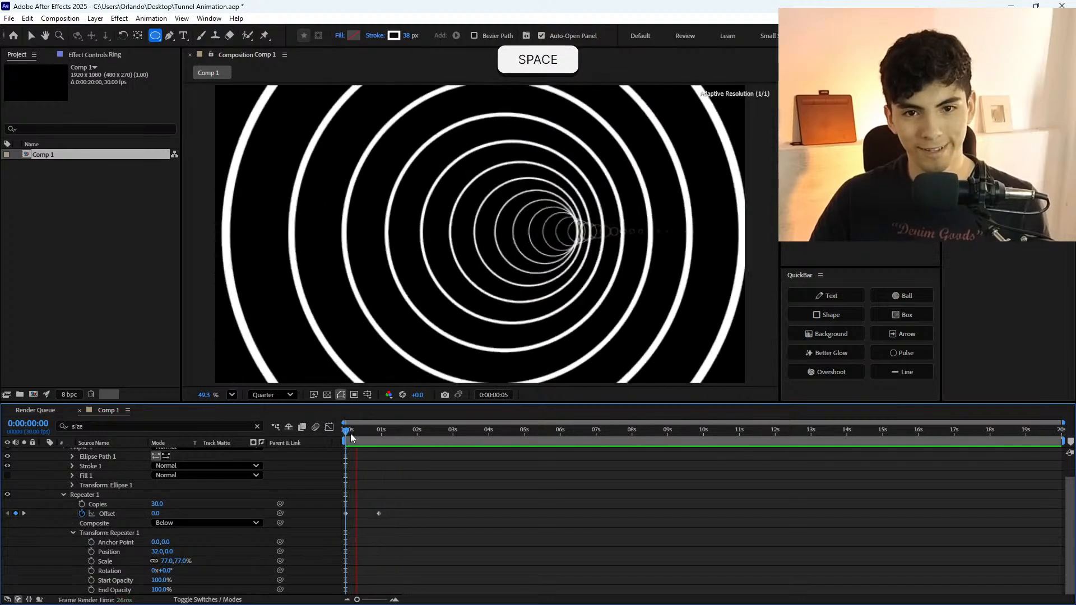
click(345, 431)
mouse_move(345, 432)
mouse_down()
mouse_move(379, 435)
mouse_move(344, 434)
mouse_move(382, 452)
mouse_move(348, 453)
mouse_up()
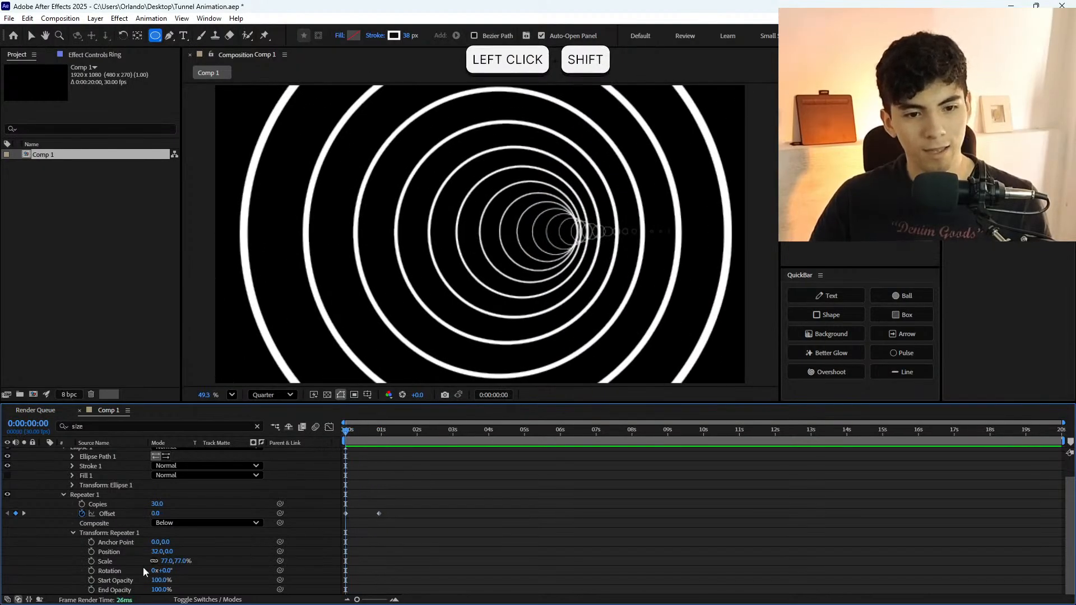
Set the repeater's horizontal position to 0 so all rings share one centre.
click(159, 551)
key(Escape)
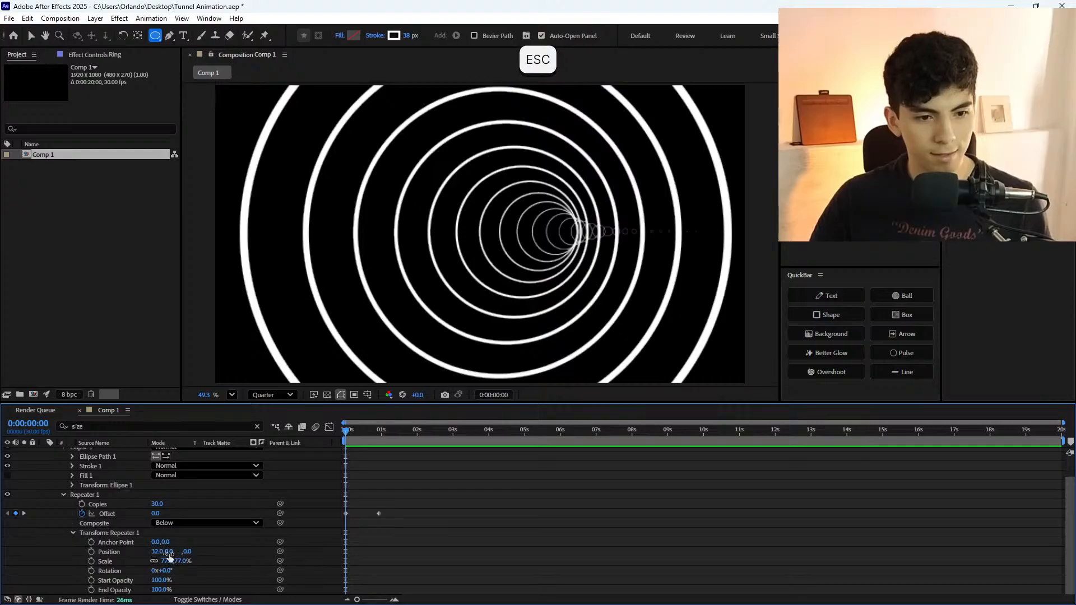
drag(161, 554, 151, 553)
click(156, 552)
text(0)
key(Return)
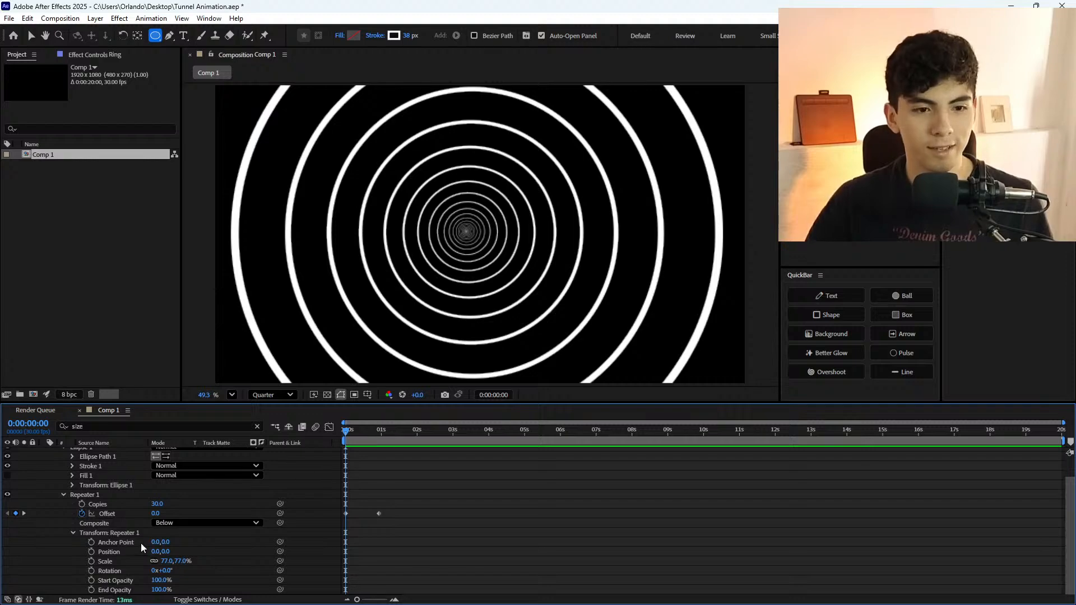
Try a lower number of repeater copies and undo the change.
scroll(399, 489, down, 2)
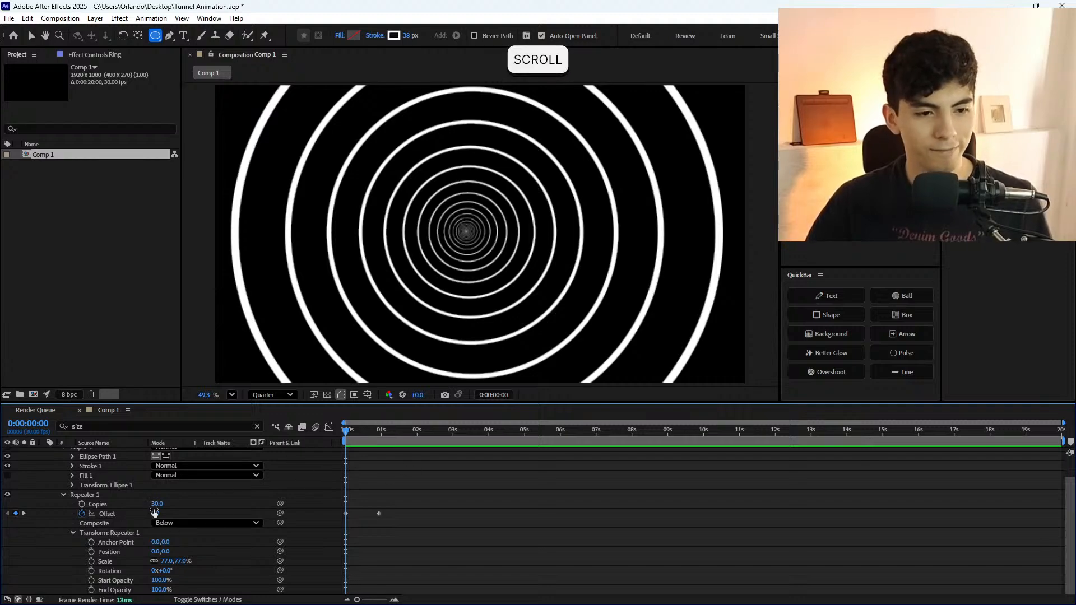
mouse_move(156, 504)
mouse_down()
mouse_move(194, 502)
mouse_move(106, 505)
mouse_move(136, 507)
mouse_up()
key(ctrl+z)
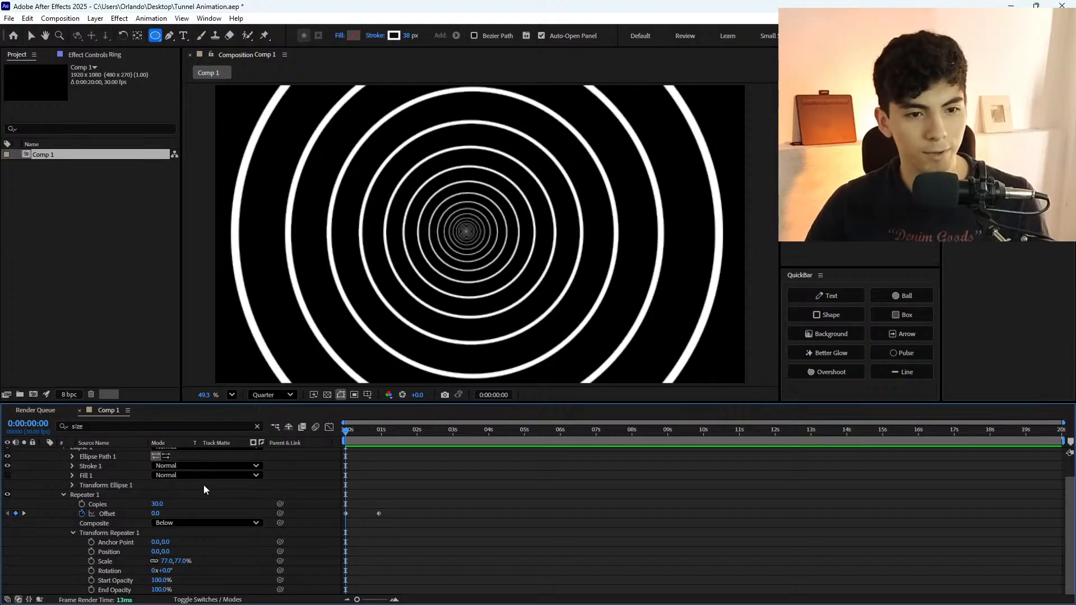
Select the Ring layer, try a different repeater scale, and undo the change.
scroll(180, 504, up, 3)
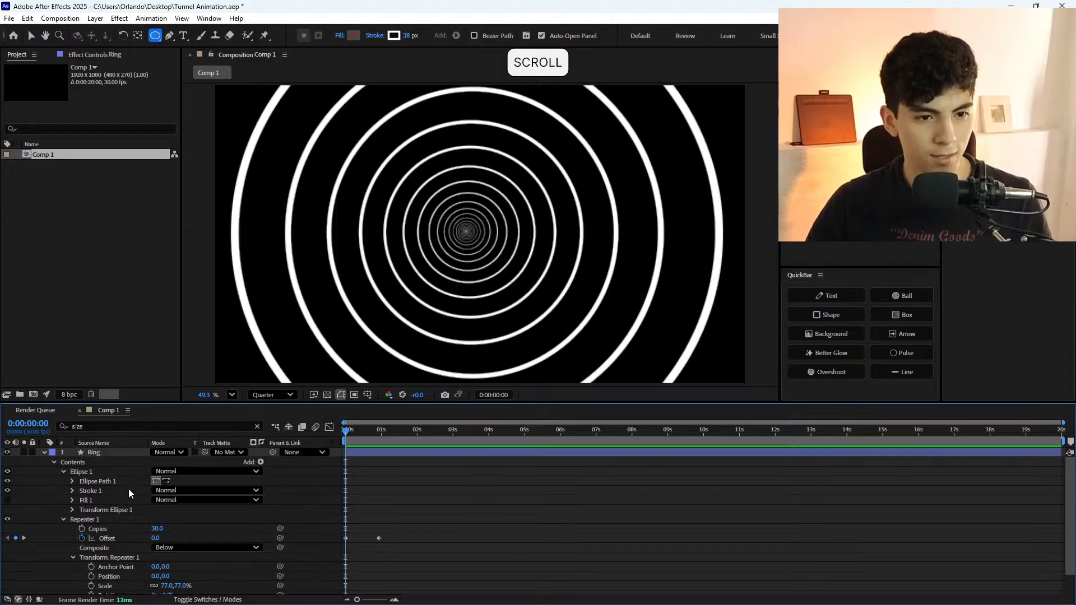
click(113, 453)
scroll(116, 468, down, 2)
scroll(137, 495, up, 2)
scroll(151, 513, down, 1)
drag(177, 562, 196, 589)
key(ctrl+z)
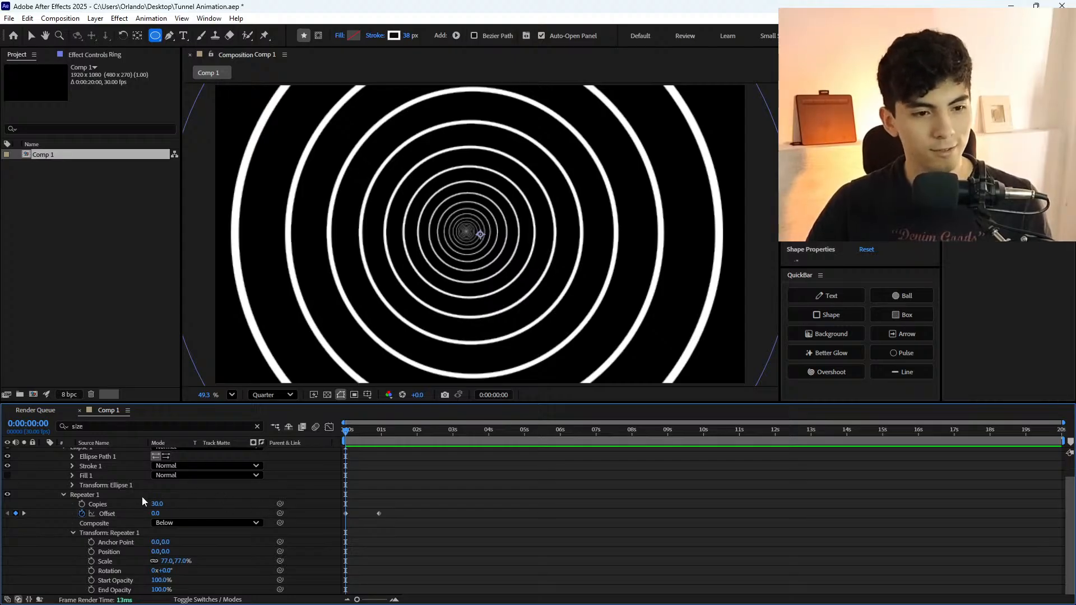
Increase the number of repeater copies to 64.
scroll(137, 506, down, 2)
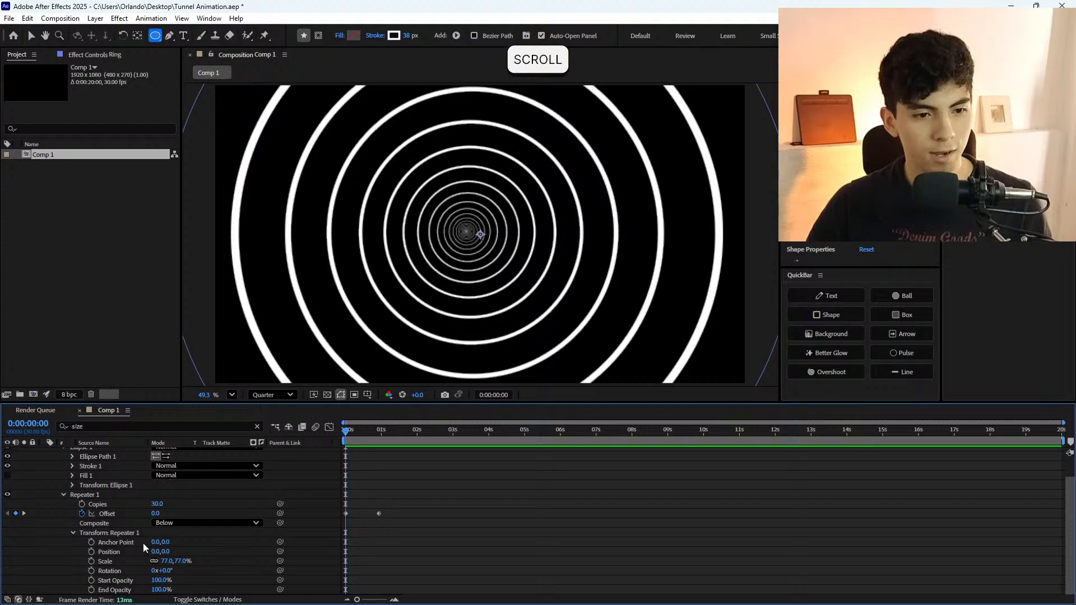
drag(158, 509, 171, 504)
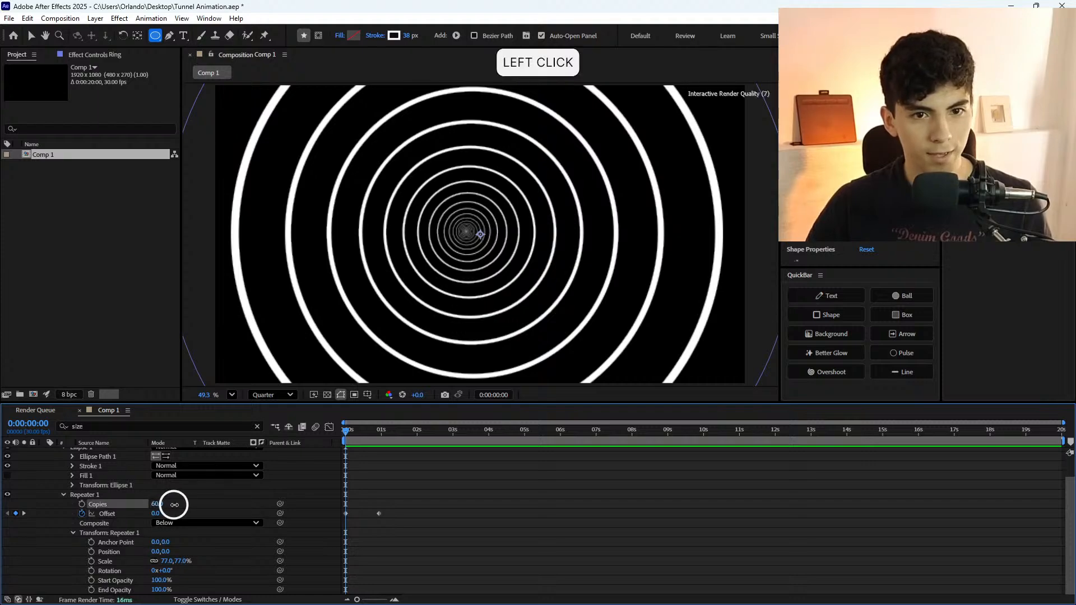
Try a stroke width of 93 px with the ring deselected and undo the last change.
click(253, 237)
drag(408, 38, 455, 43)
key(ctrl+z)
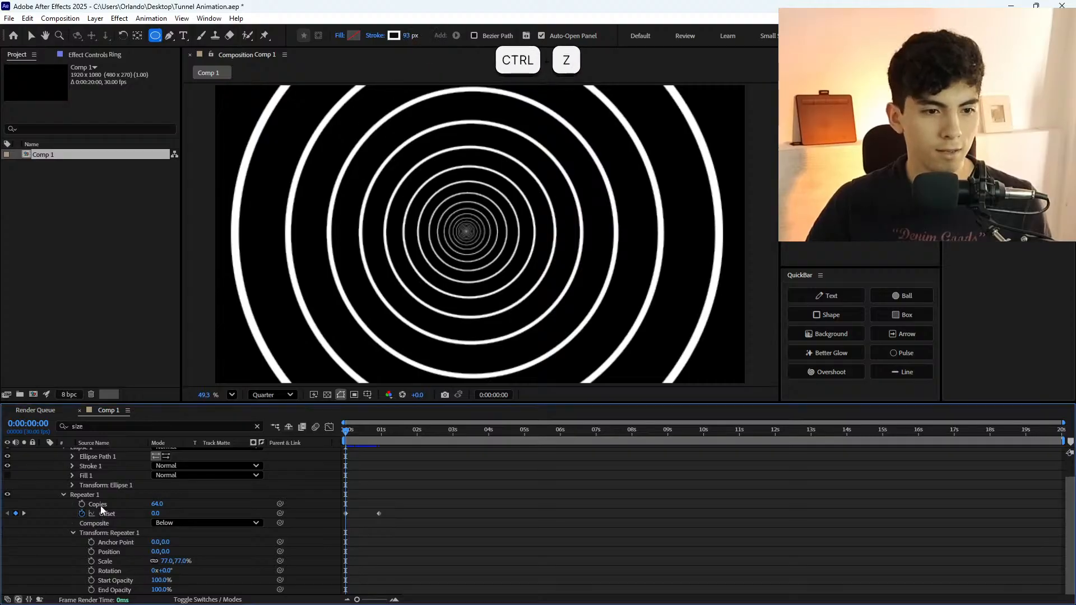
Select the Ring layer and set its stroke width to 50 px, followed by an increase to 86 px.
scroll(102, 509, up, 2)
click(105, 455)
click(405, 39)
text(50)
key(Return)
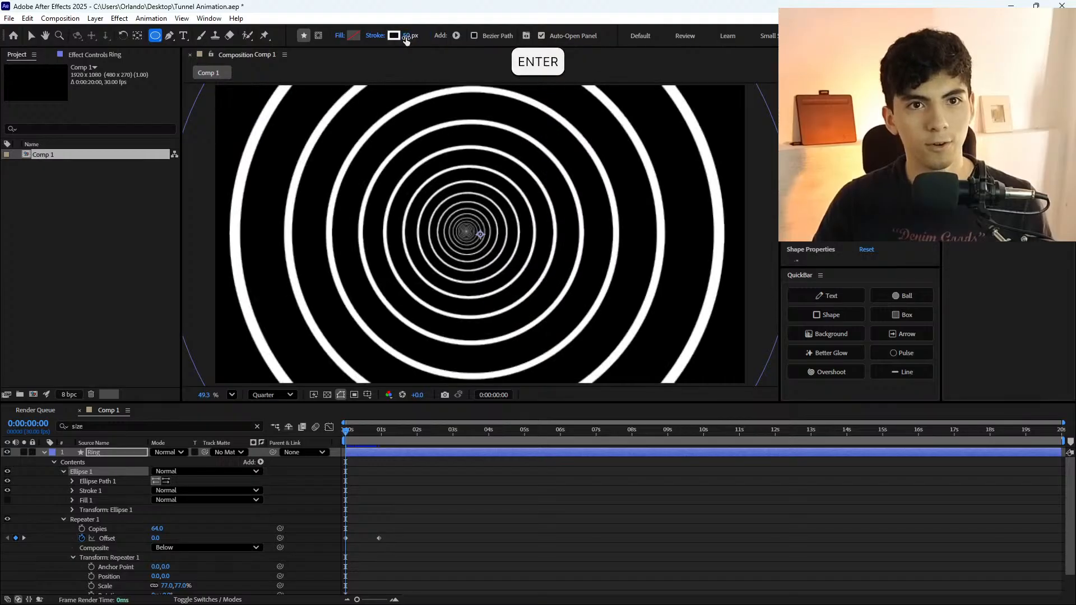
drag(407, 38, 427, 34)
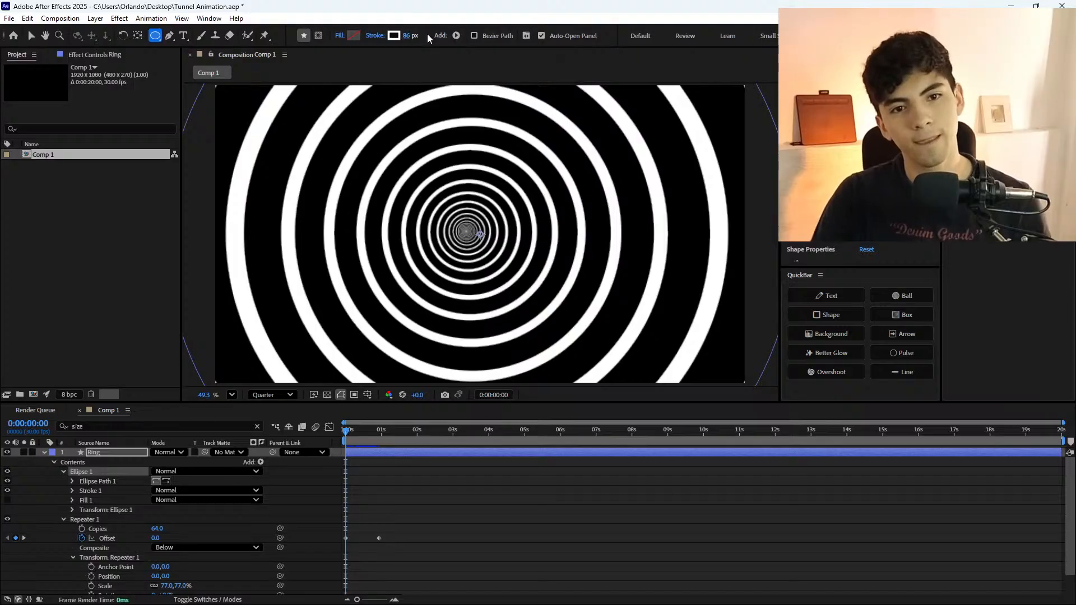
Play the thicker ring animation and return to the first frame.
key(space)
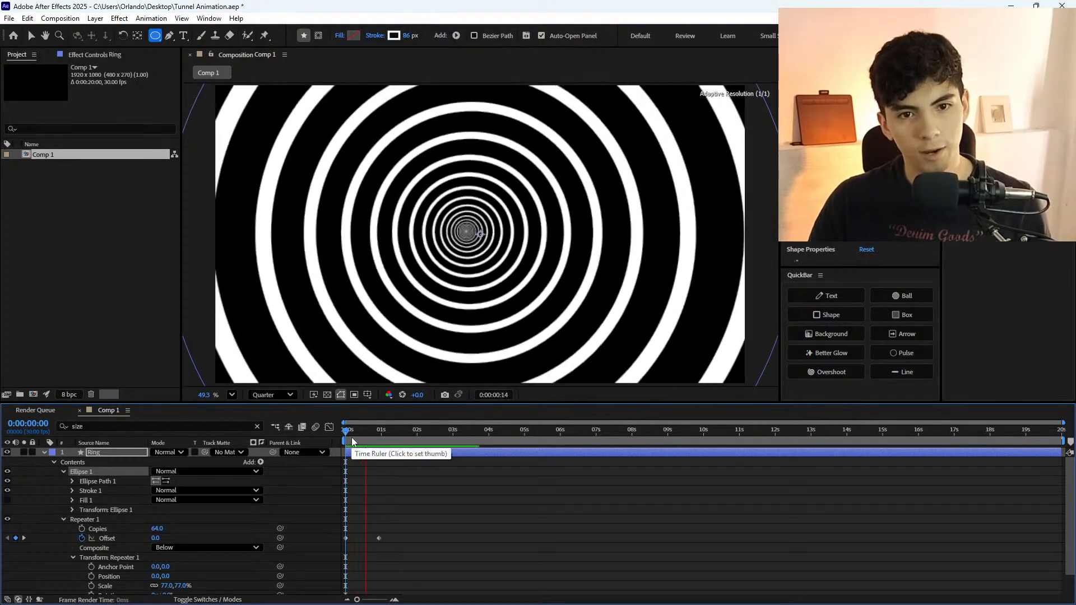
click(353, 441)
drag(366, 439, 298, 454)
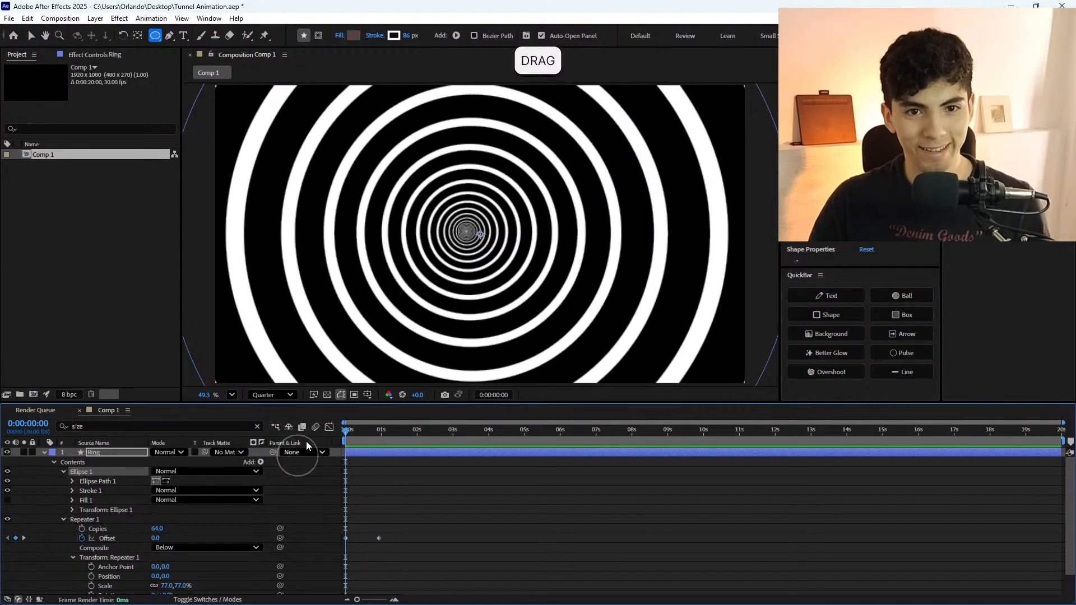
scroll(501, 356, down, 1)
scroll(502, 356, up, 1)
Switch to the Selection tool, try moving the rings in the composition, and undo the move.
key(v)
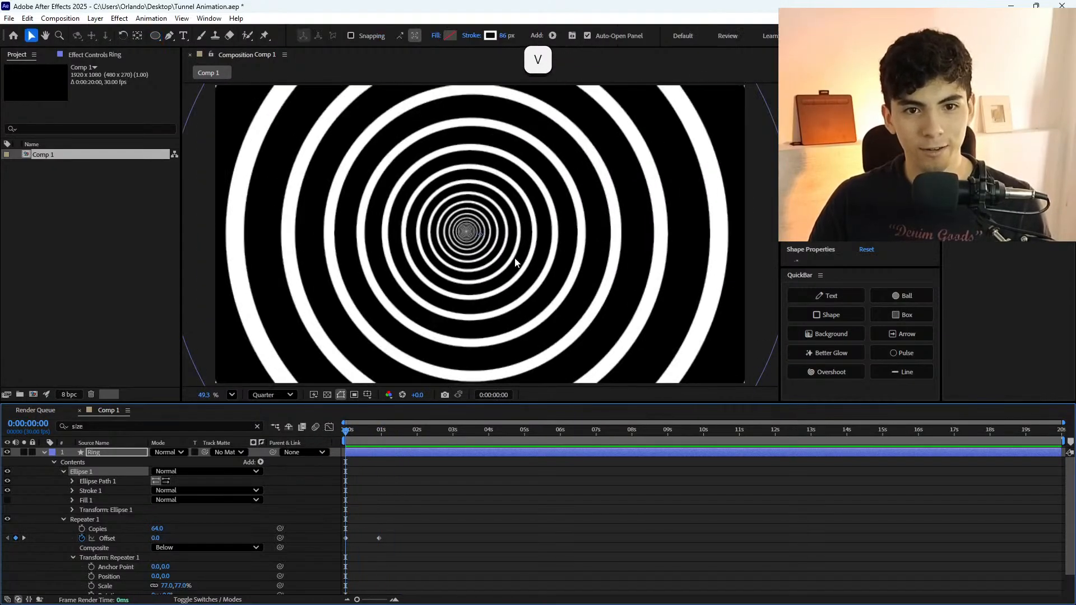
drag(482, 300, 429, 307)
key(ctrl+z)
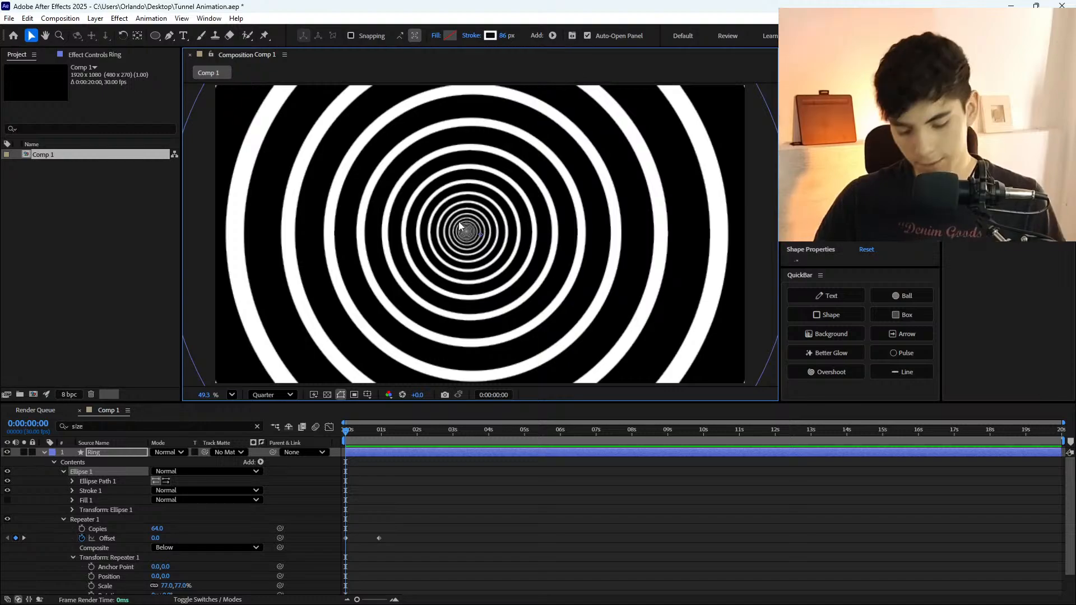
Display the title/action safe guides over the composition and inspect the centre of the rings.
key(bracketleft)
scroll(470, 233, up, 10)
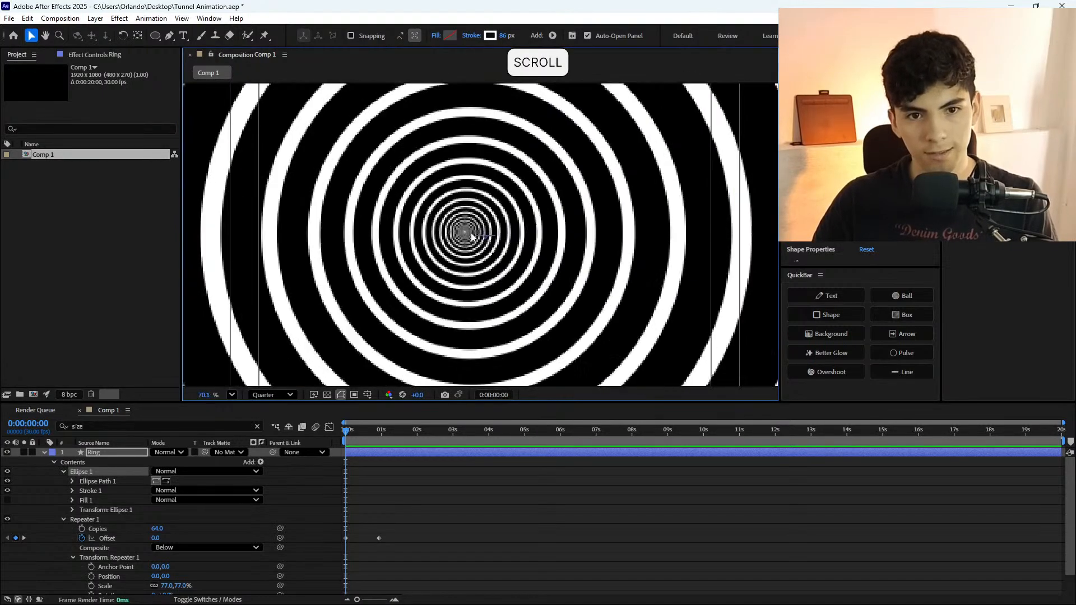
scroll(469, 235, down, 12)
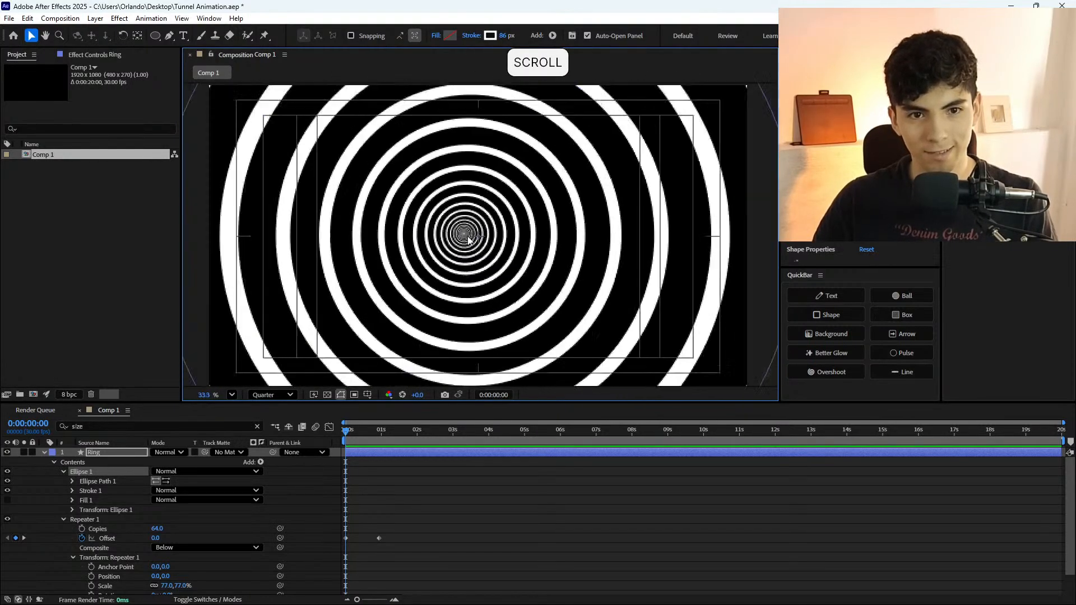
key(backslash)
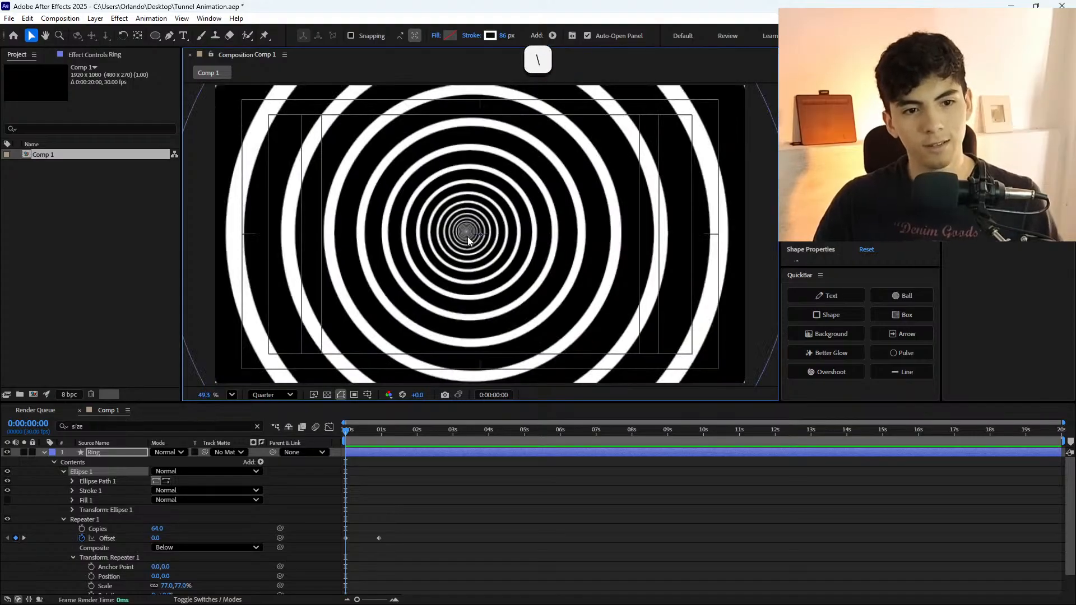
scroll(109, 496, down, 1)
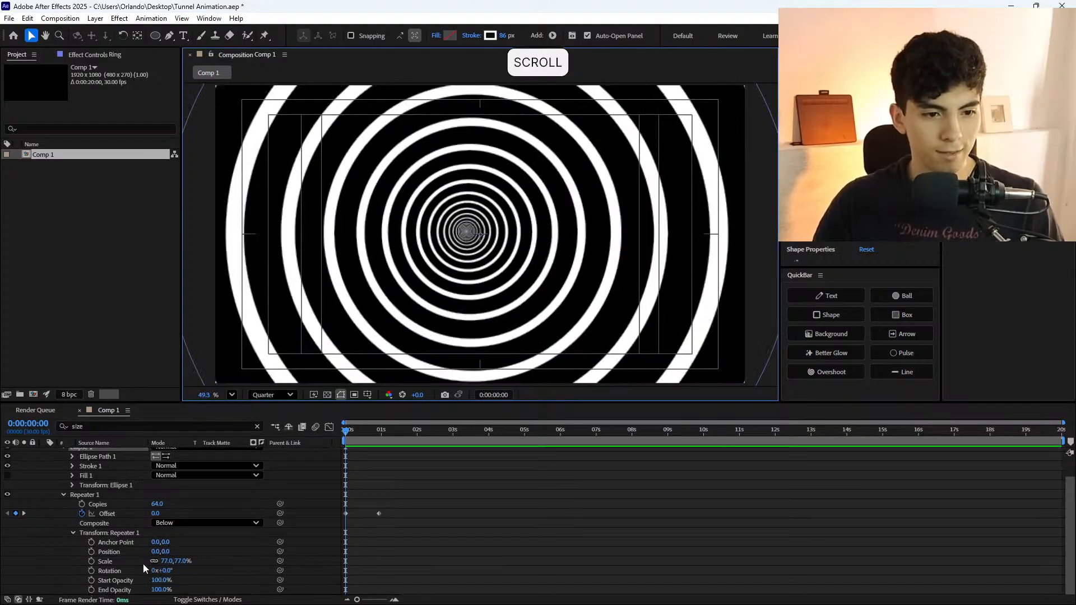
Try a different number of copies on Repeater 1 and undo the change.
drag(157, 503, 111, 502)
key(ctrl+z)
scroll(122, 495, up, 1)
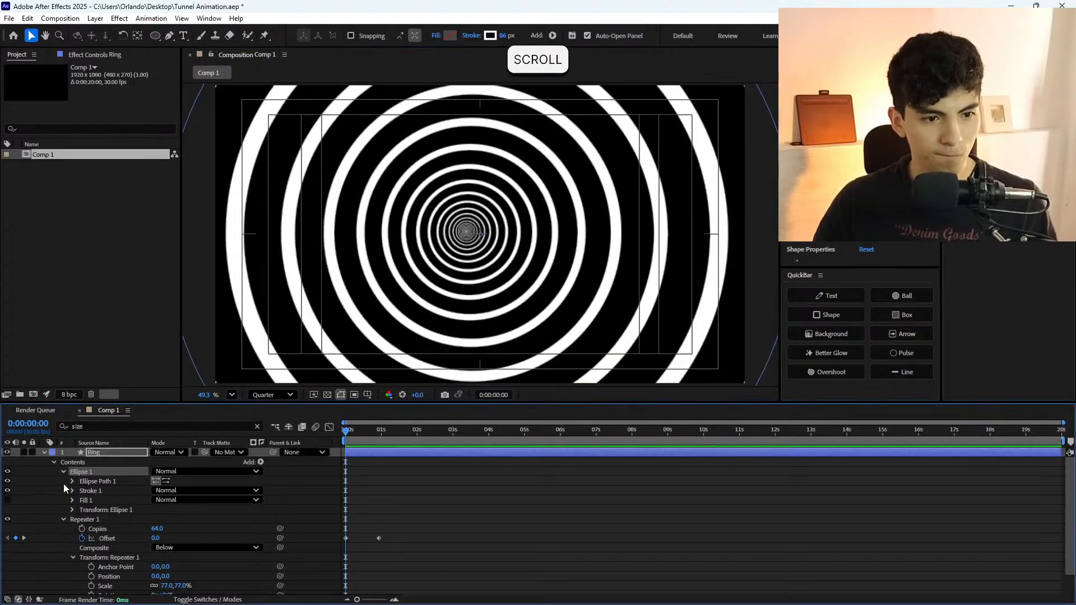
Try shifting Ellipse 1 with its own transform position and undo the change.
click(72, 509)
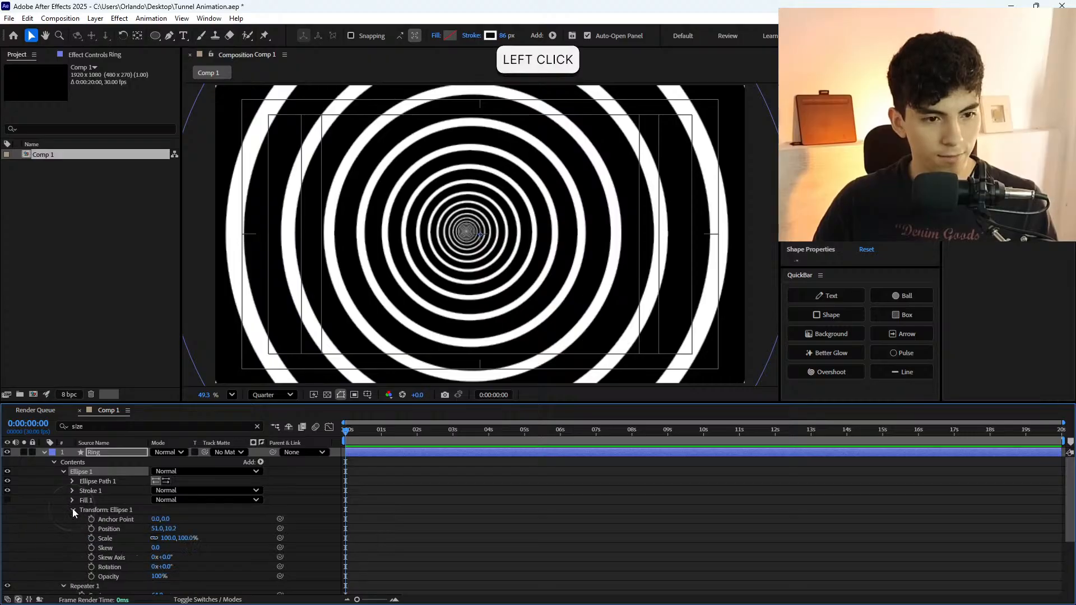
scroll(100, 511, down, 1)
mouse_move(161, 501)
mouse_down()
mouse_move(180, 497)
mouse_move(100, 501)
mouse_move(212, 493)
mouse_move(161, 500)
mouse_up()
key(ctrl+z)
key(ctrl+z)
scroll(52, 461, up, 3)
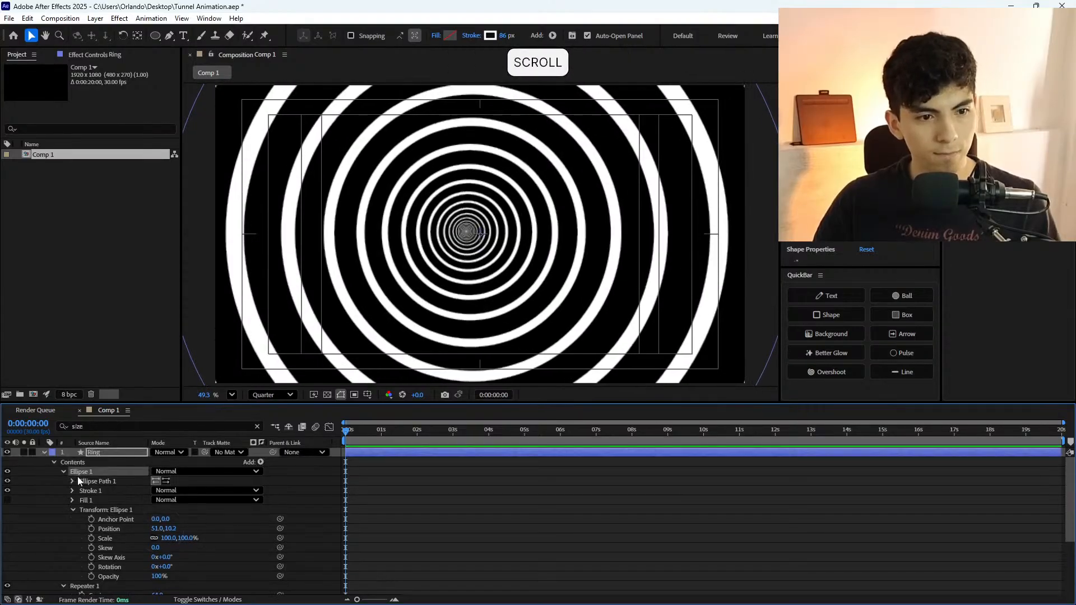
Set the position in Repeater 1's transform to 44.3, 0.0 so the ring copies drift sideways.
click(43, 459)
click(45, 455)
scroll(69, 492, down, 5)
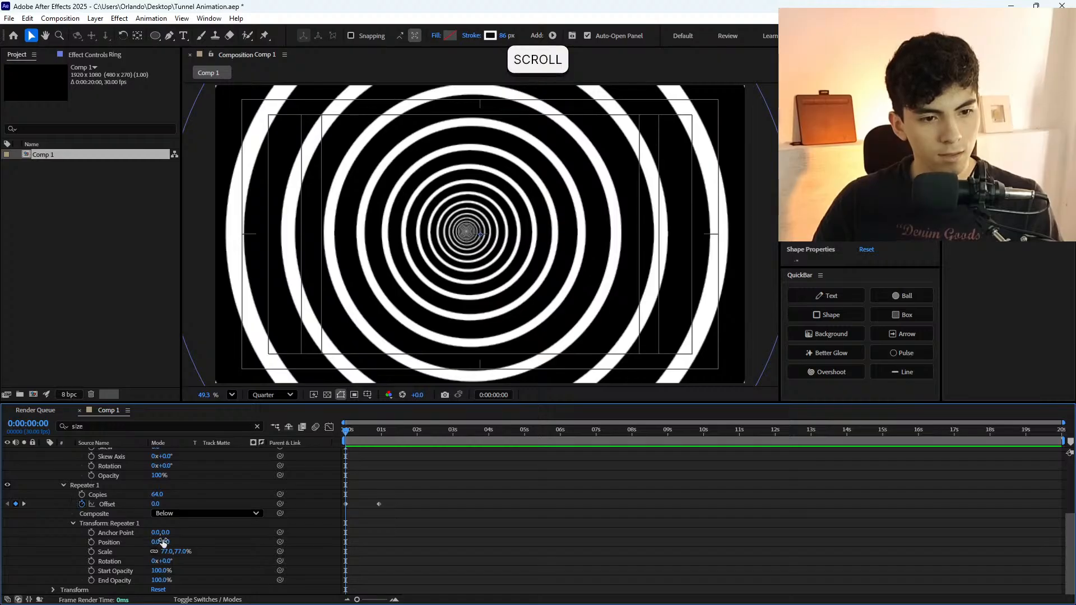
drag(163, 545, 368, 503)
key(ctrl+z)
Play the sideways tunnel animation from the first frame several times and return to the start.
click(345, 432)
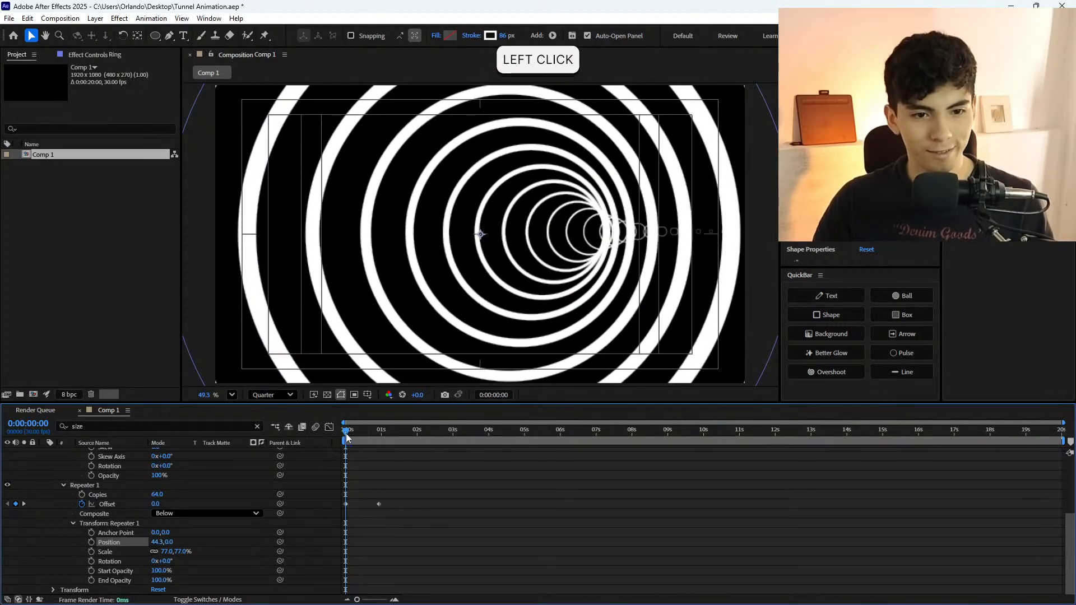
key(space)
click(346, 433)
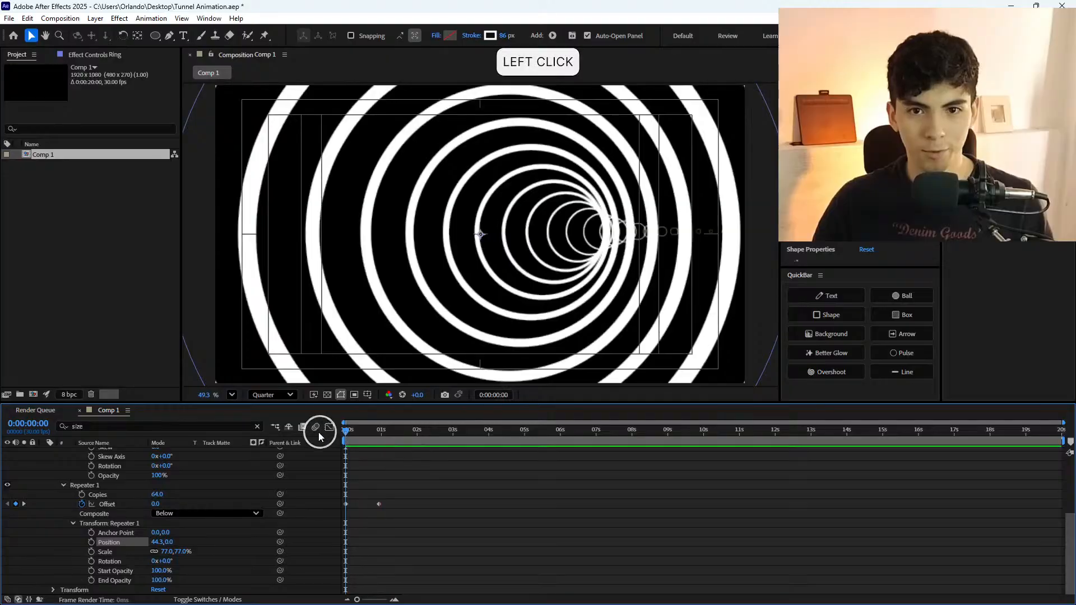
key(space)
click(345, 432)
key(space)
click(327, 432)
key(space)
drag(345, 436, 327, 467)
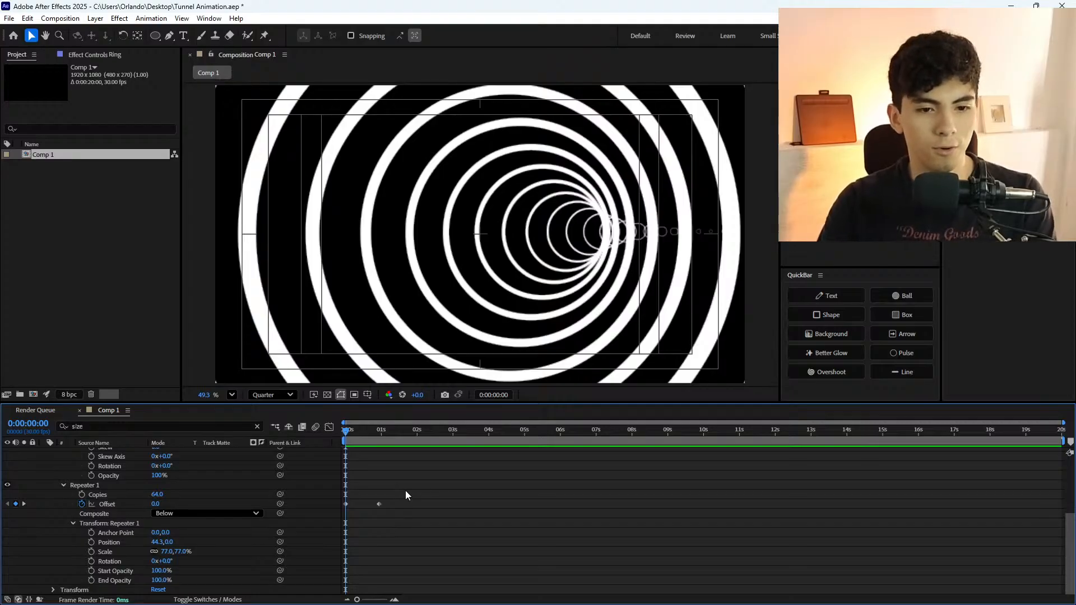
Scrub through the first second of the animation around the Offset keyframes and return to the first frame.
click(354, 431)
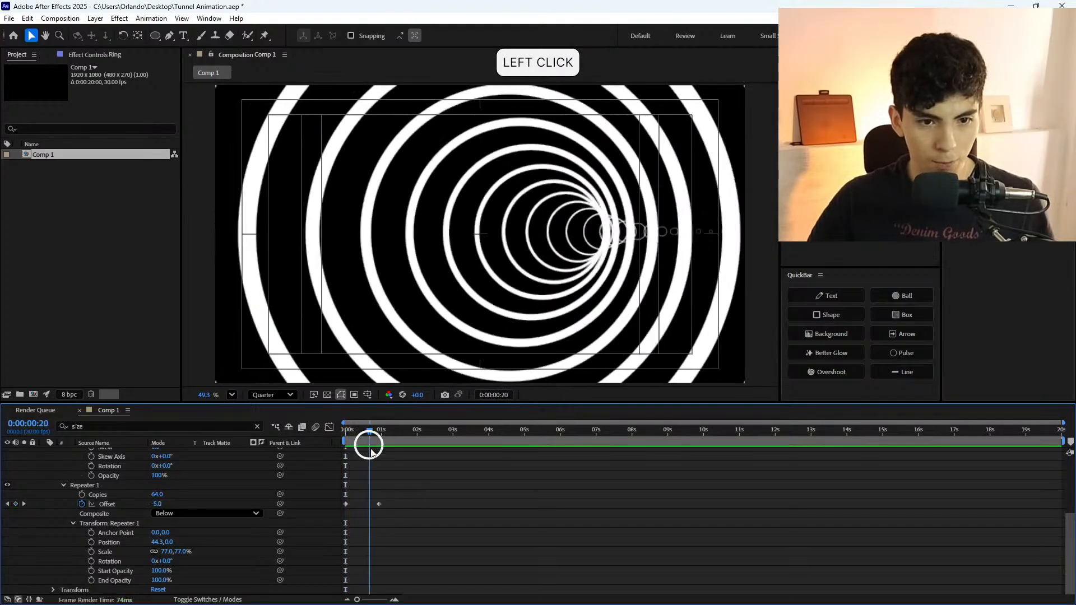
drag(391, 480, 320, 527)
click(401, 479)
click(374, 433)
drag(384, 436, 326, 484)
click(383, 489)
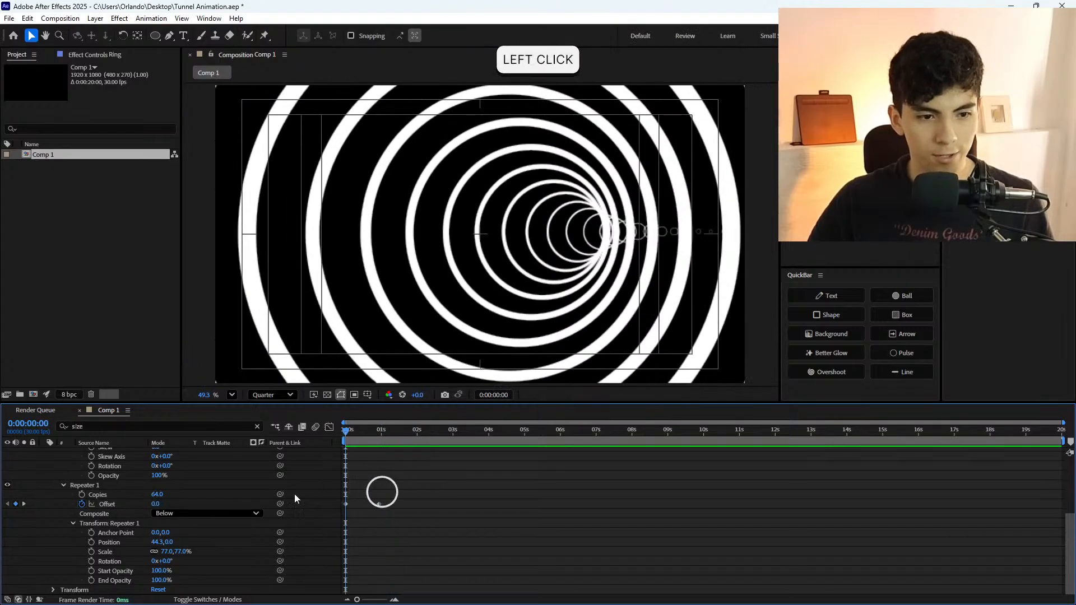
Add the expression loopOut("cycle") to Repeater 1's Offset property.
alt+click(82, 503)
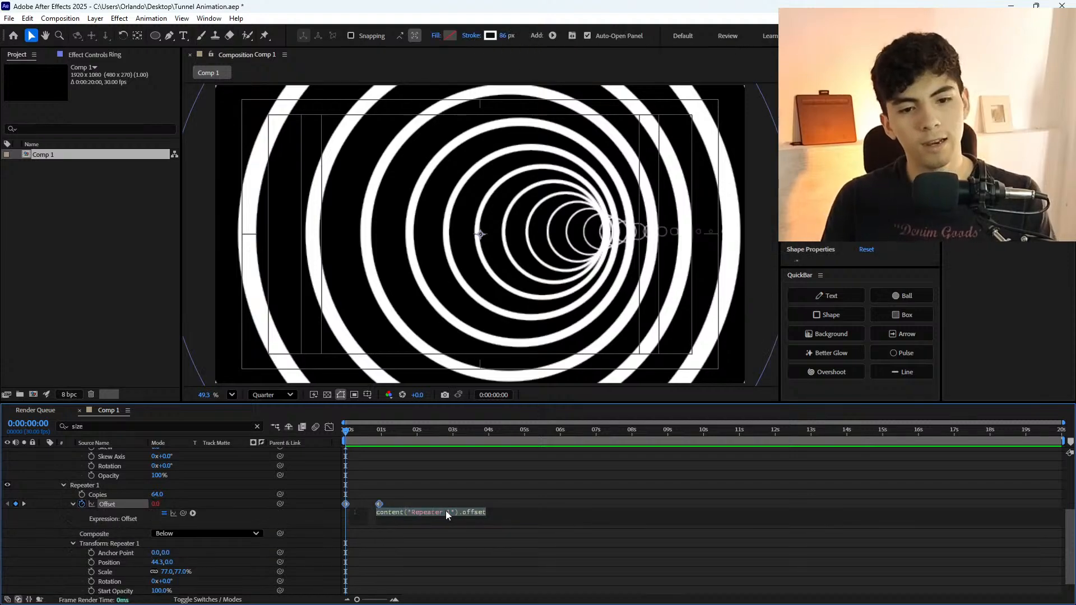
text(loopout)
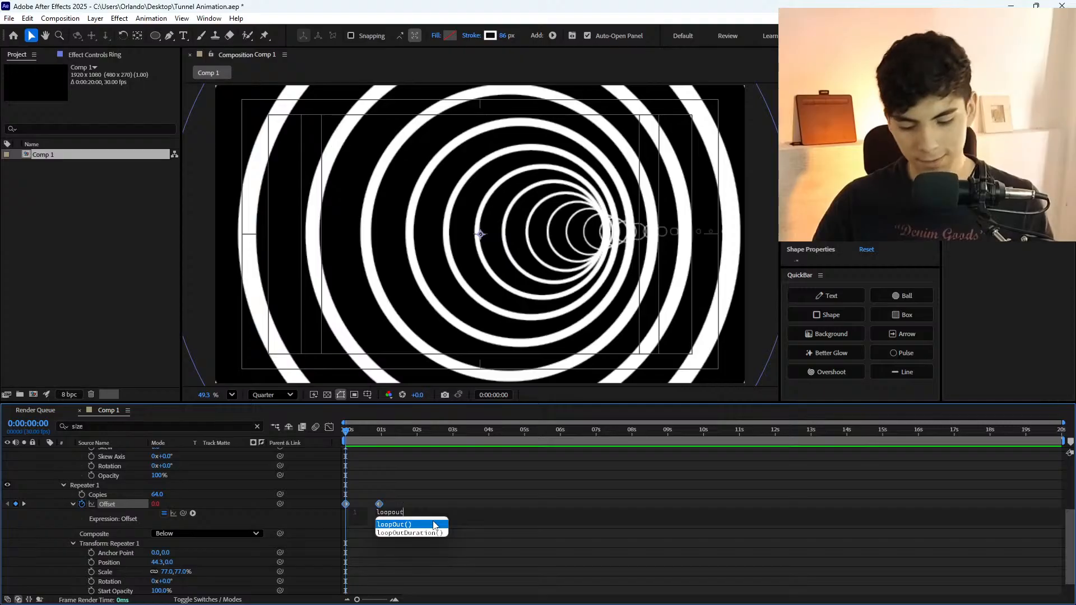
key(Return)
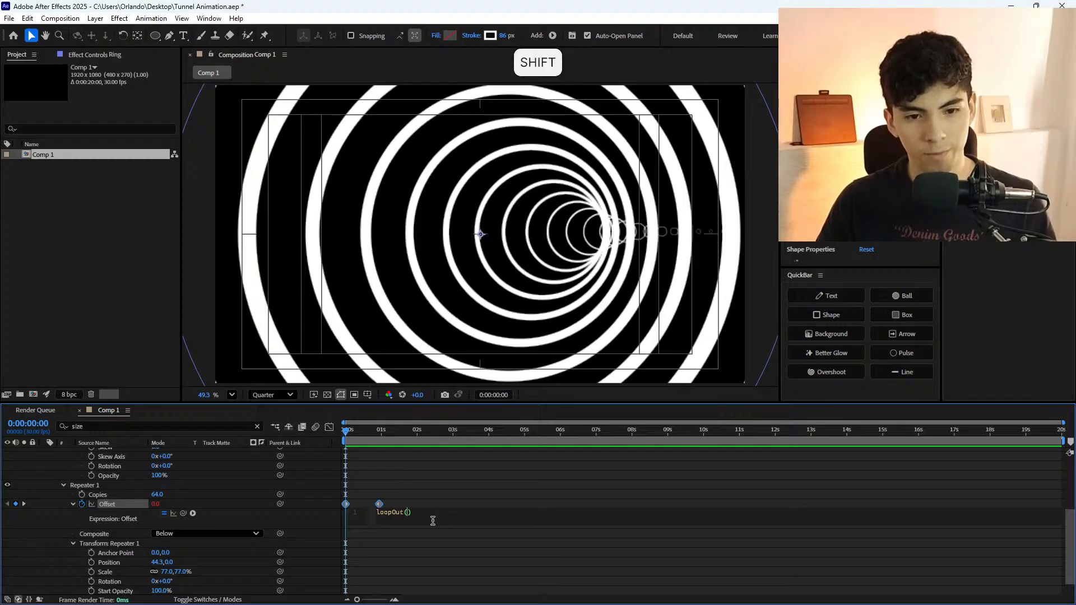
text(")
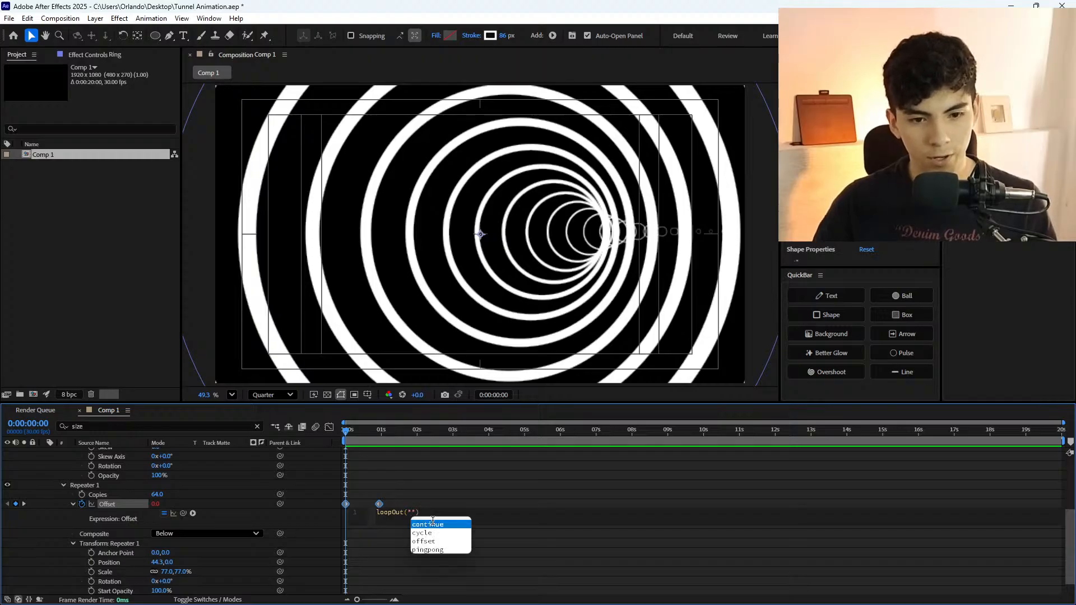
key(Down)
key(Down)
key(Down)
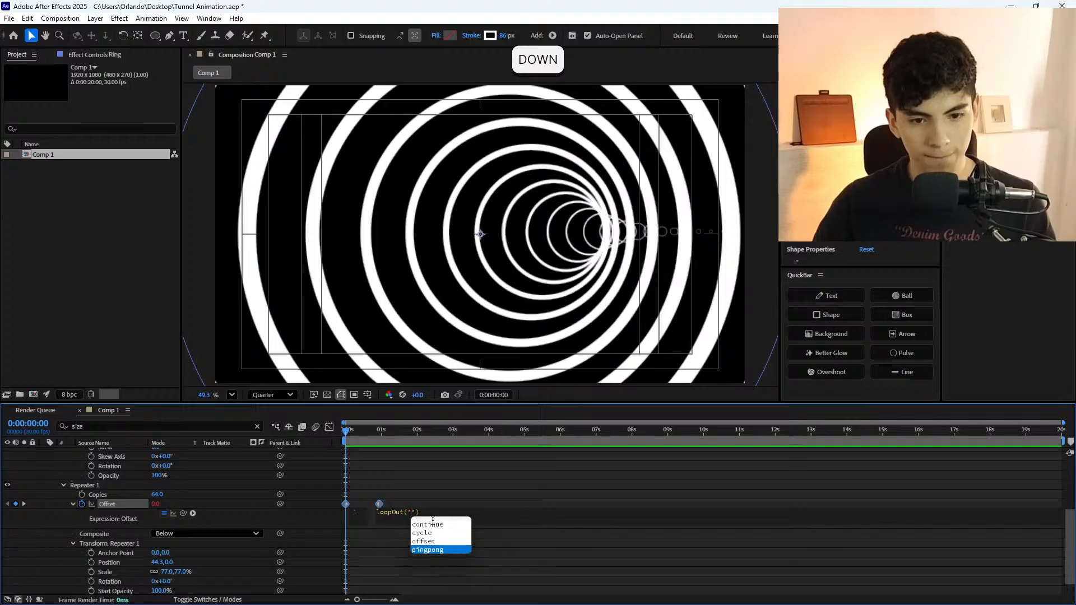
key(Up)
key(Up)
key(Down)
key(Up)
key(Return)
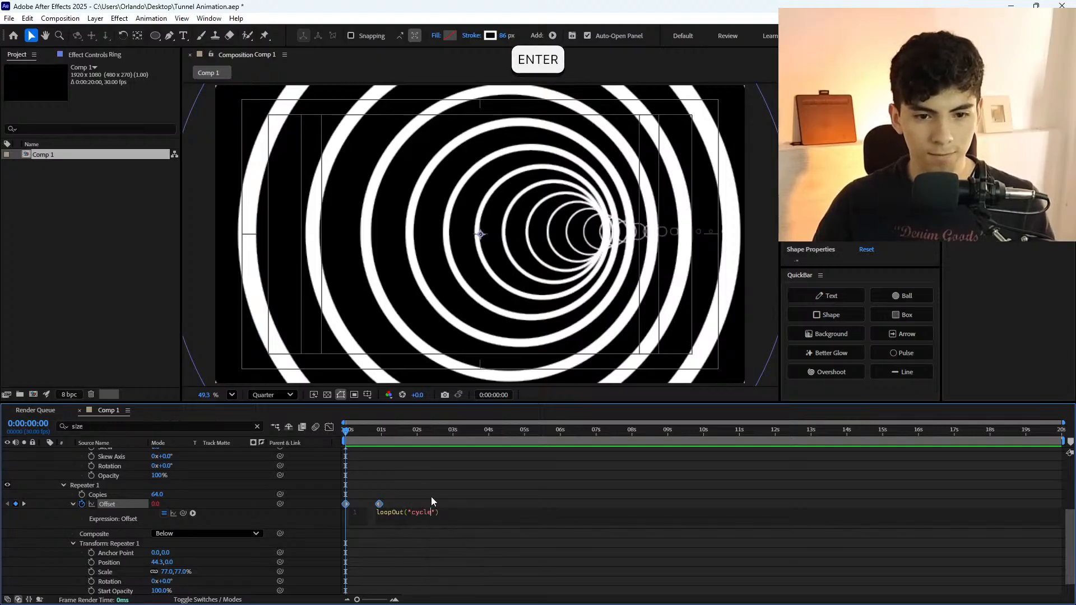
click(446, 492)
Play the looped tunnel animation past the last keyframe and return to the first frame.
click(357, 437)
key(space)
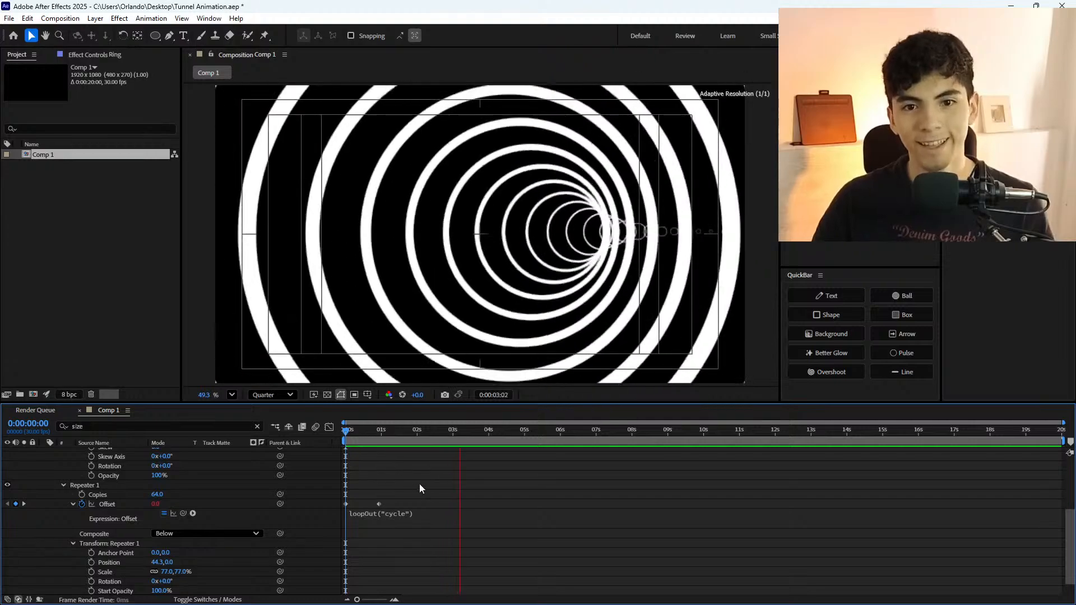
click(420, 483)
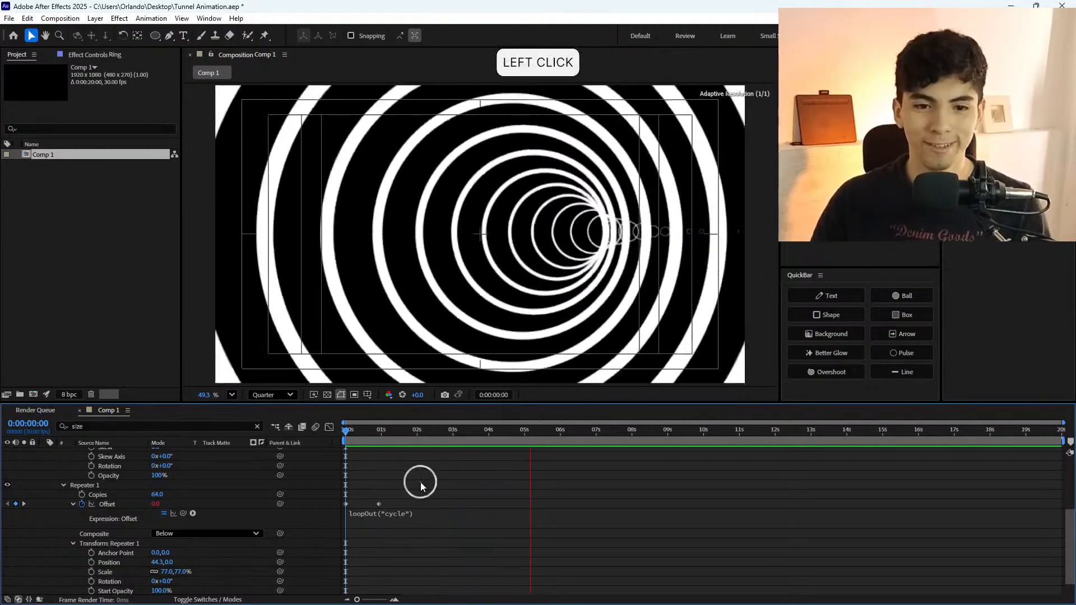
click(401, 430)
drag(421, 432, 321, 440)
Select the Ring layer, switch to the Pen tool, and increase the stroke width to 407 px.
scroll(509, 480, up, 3)
scroll(483, 475, up, 2)
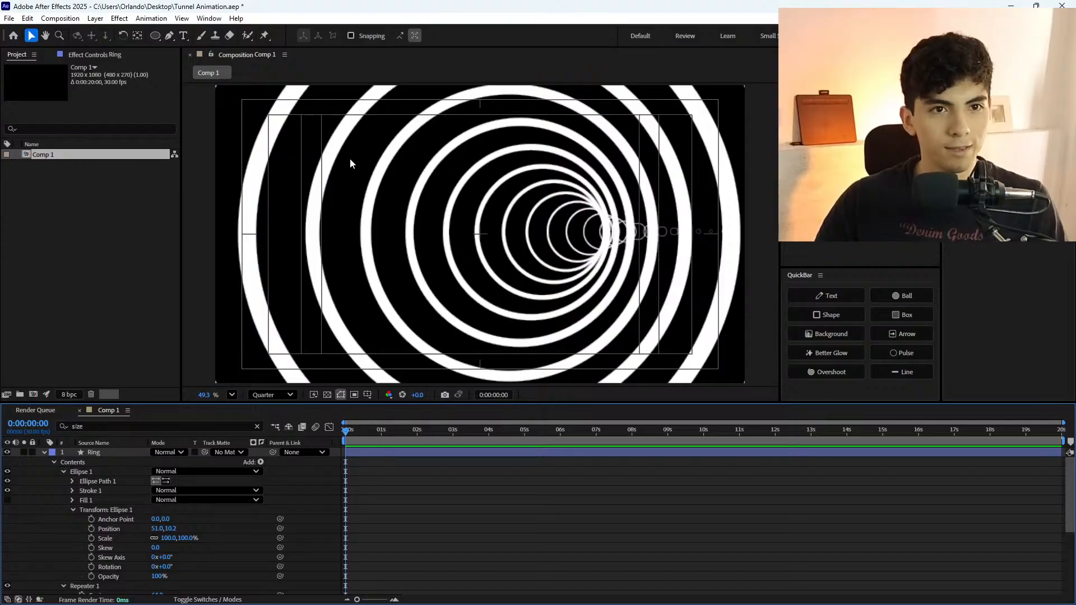
click(113, 452)
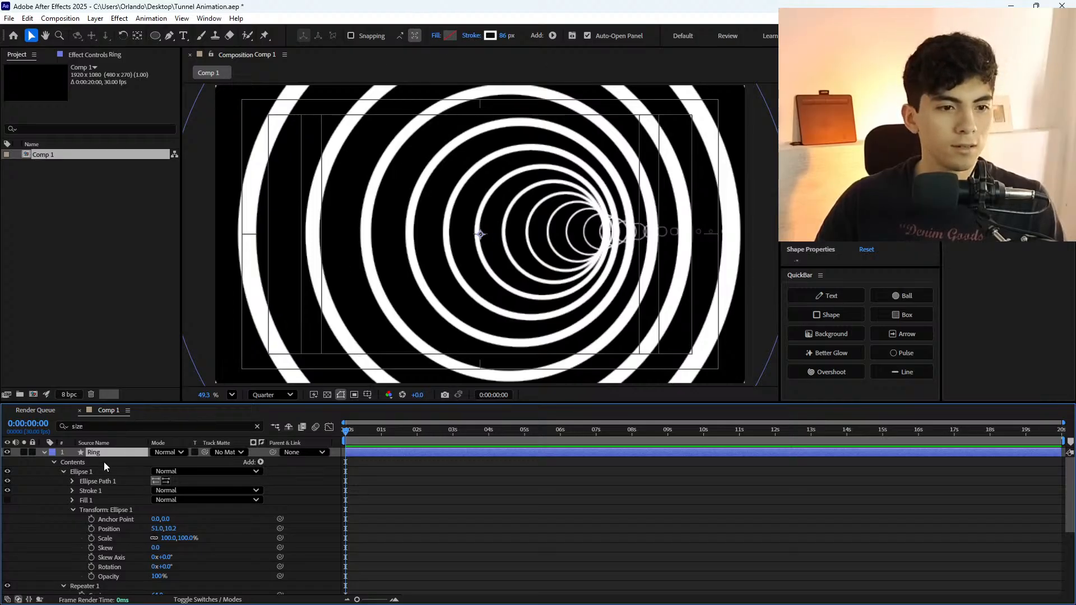
key(g)
drag(414, 37, 668, 83)
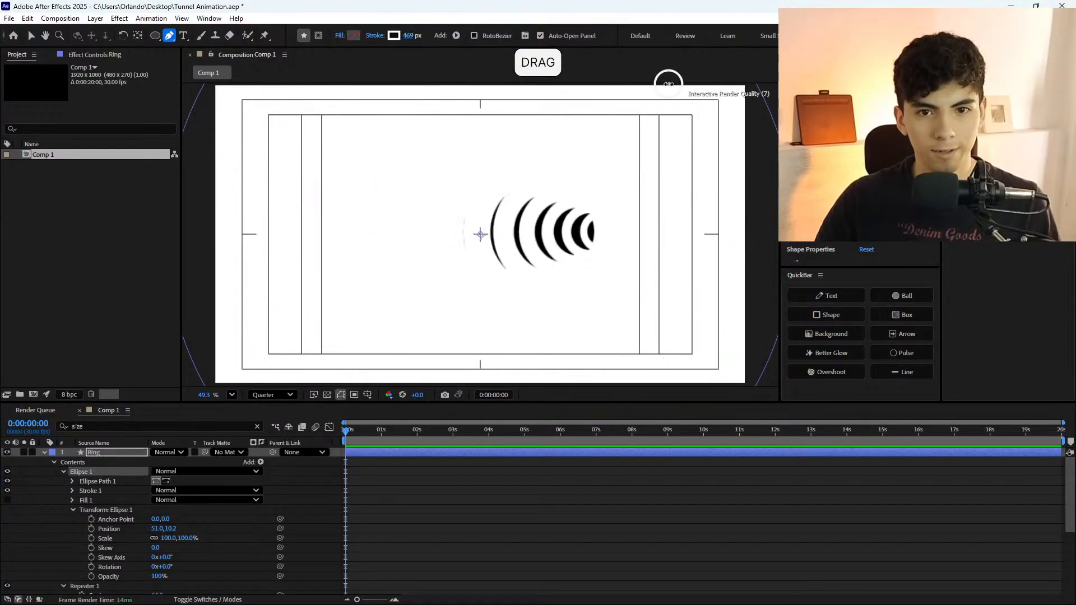
mouse_move(597, 94)
mouse_down()
mouse_move(701, 106)
mouse_move(659, 114)
mouse_up()
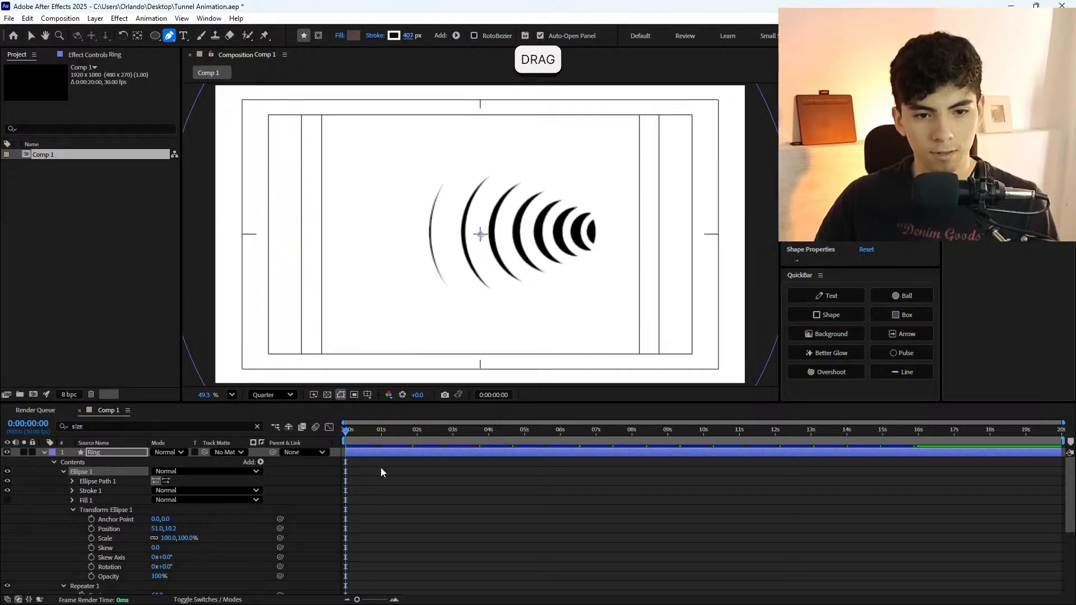
Play the animation with the much thicker stroke and return to the first frame.
click(357, 443)
key(space)
drag(361, 426, 321, 440)
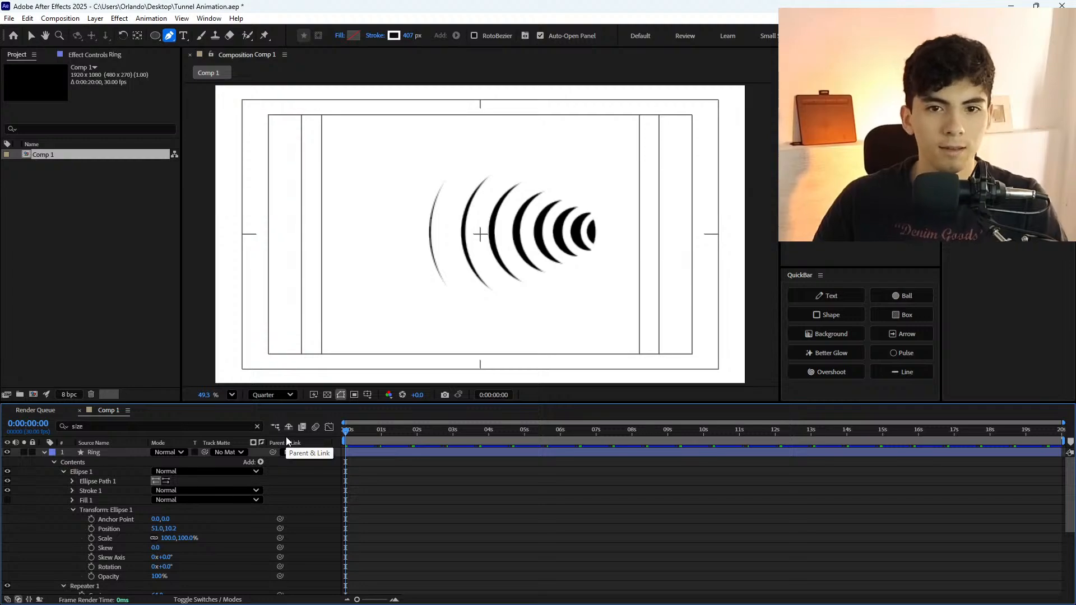
Try the Soft Light and Hard Light blending modes on the Ring layer.
click(178, 454)
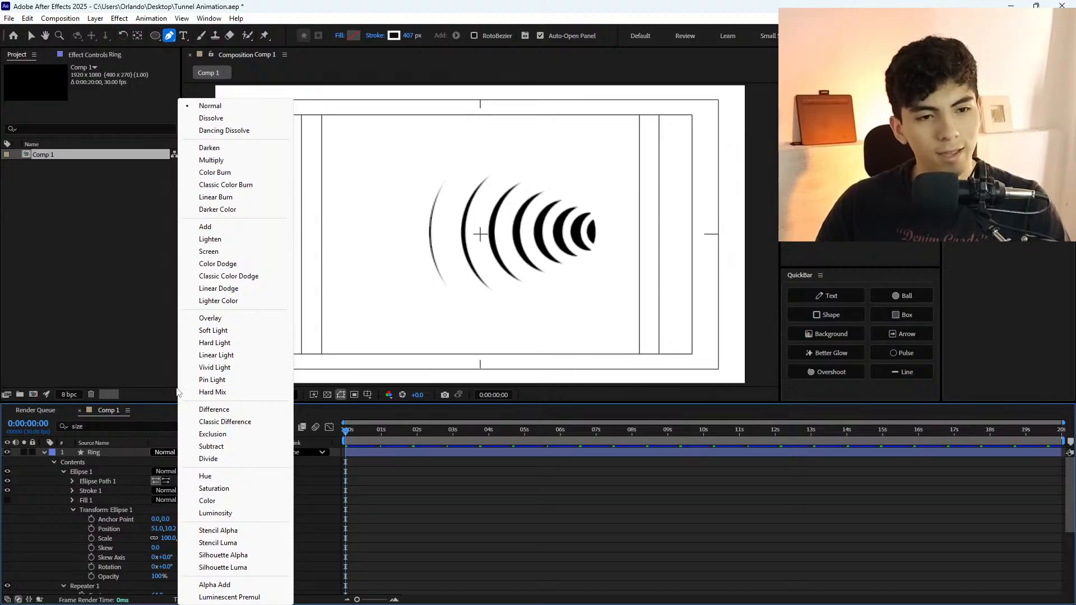
click(224, 324)
click(225, 327)
click(174, 452)
click(214, 330)
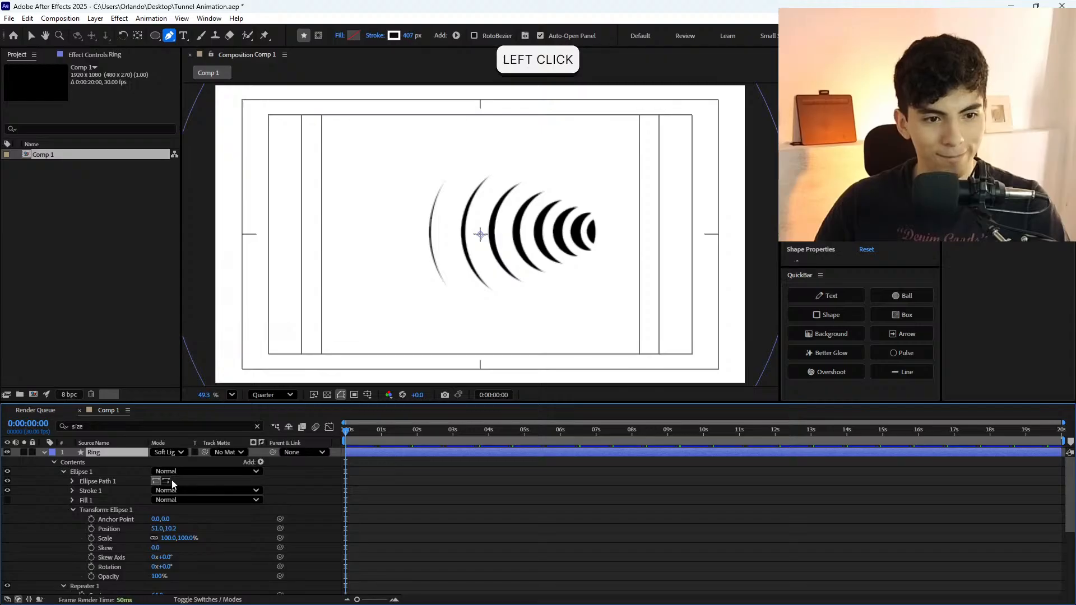
click(174, 454)
click(221, 337)
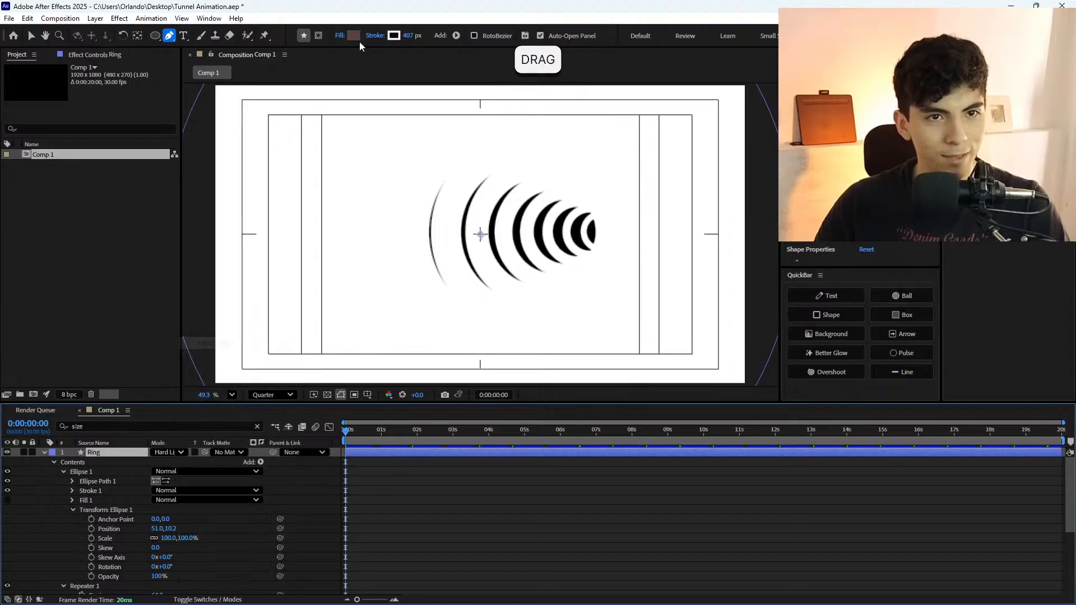
Try a mid-grey stroke colour, #838383, on the Ring layer and cancel the colour change.
click(405, 37)
drag(421, 280, 314, 305)
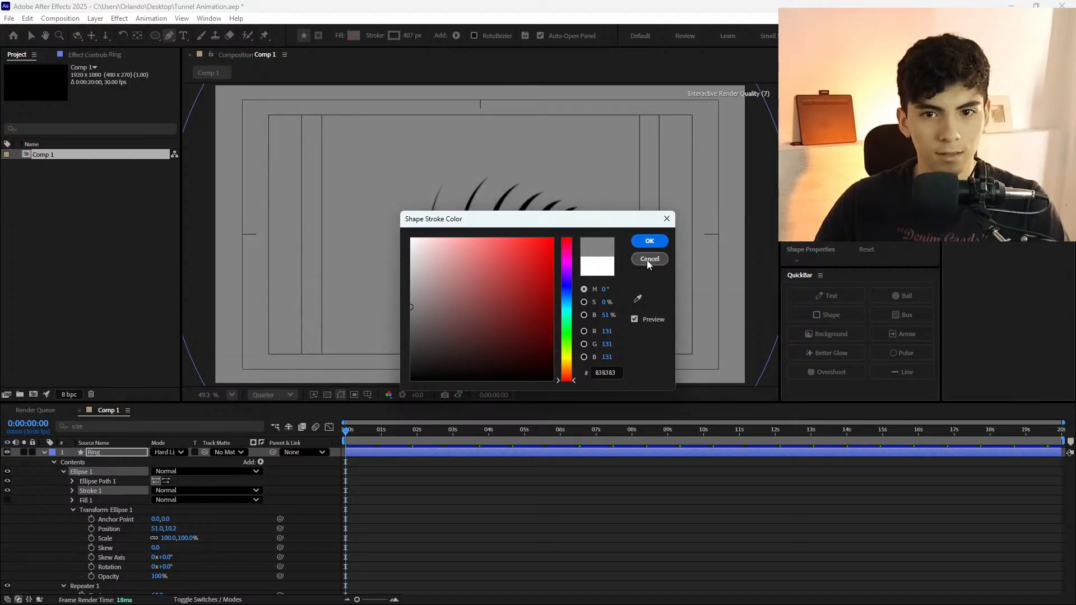
click(647, 260)
Set the Ring layer's opacity to 50%.
key(t)
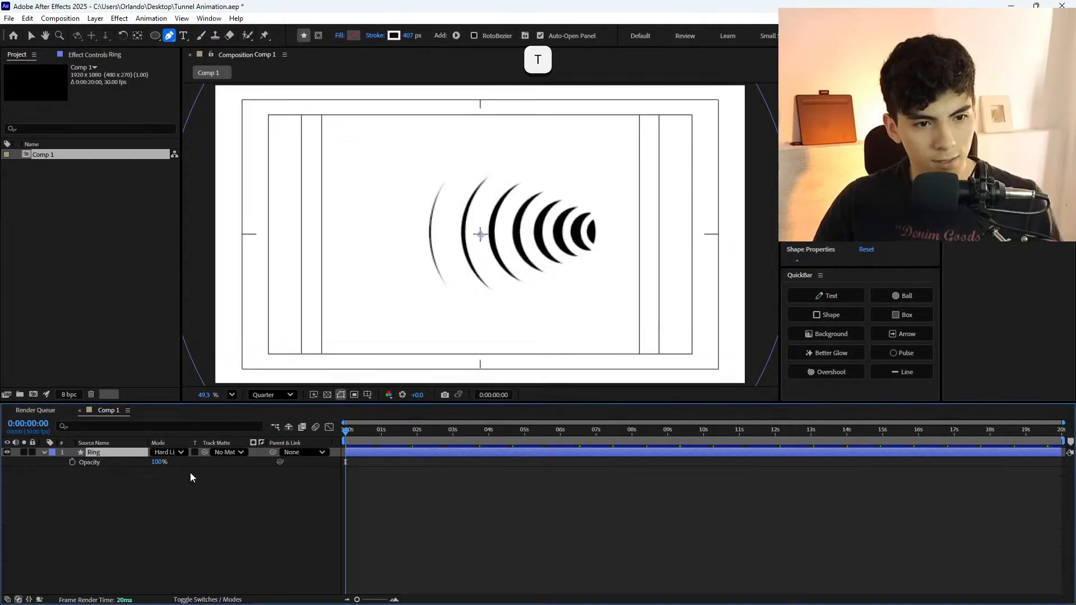
click(160, 462)
text(50)
key(Return)
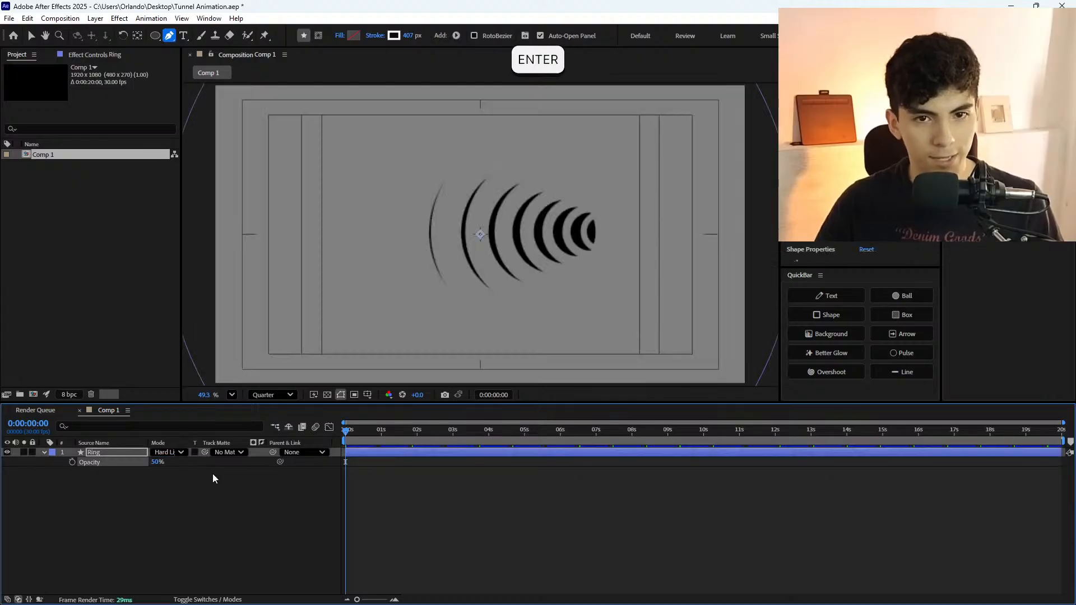
Try the Overlay and Lighten blending modes on the Ring layer and set its mode back to Normal.
click(179, 453)
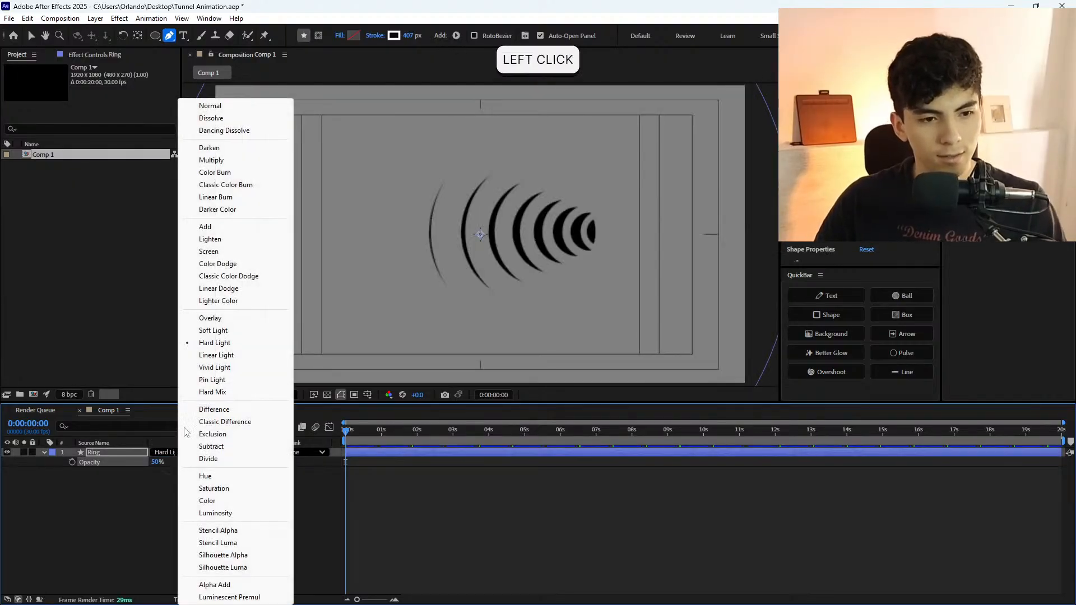
click(206, 322)
click(161, 453)
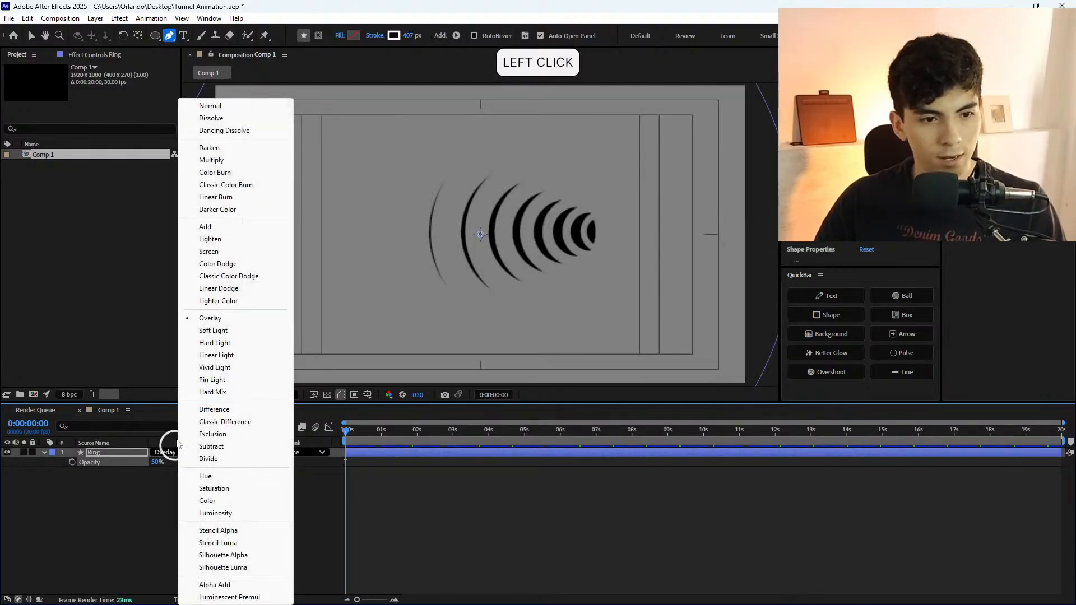
click(223, 227)
drag(164, 456, 211, 244)
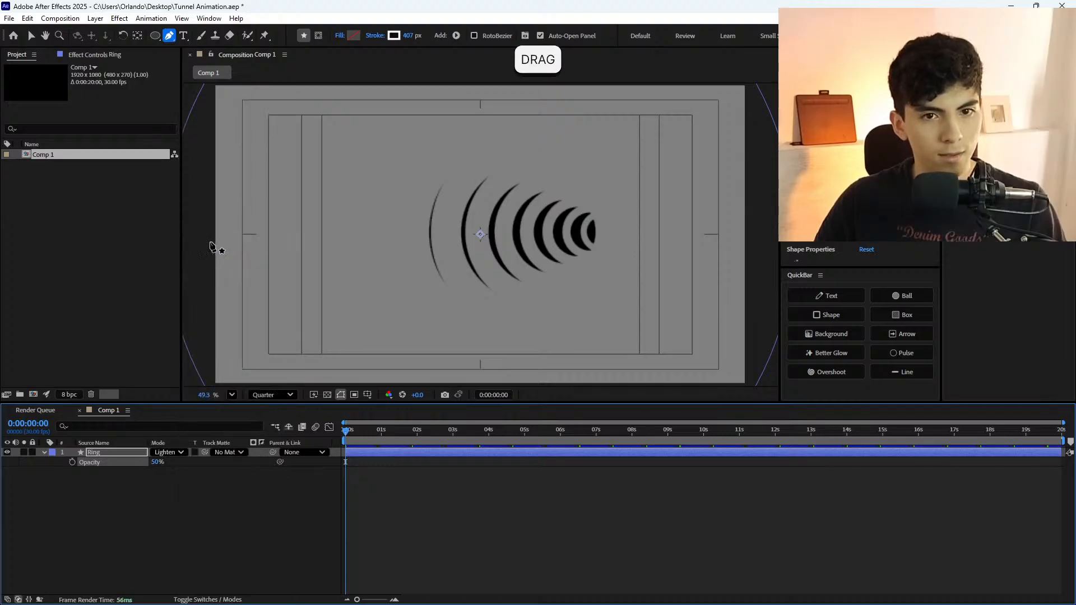
click(165, 456)
click(215, 106)
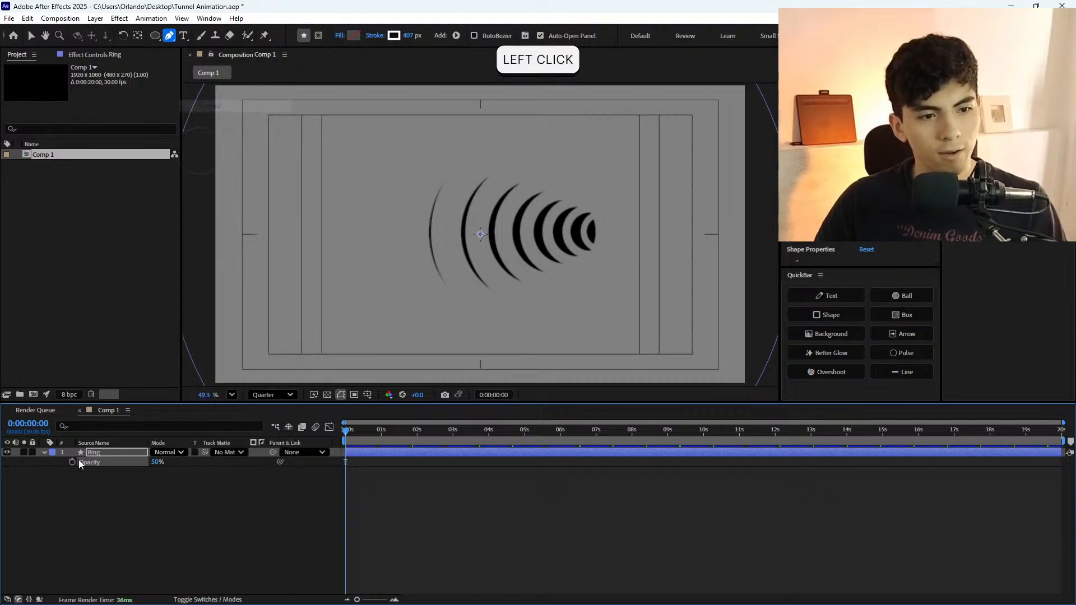
Expand the Ring layer's Repeater 1 and its transform properties, then try another Composite order for the repeater and undo it.
click(44, 453)
click(43, 454)
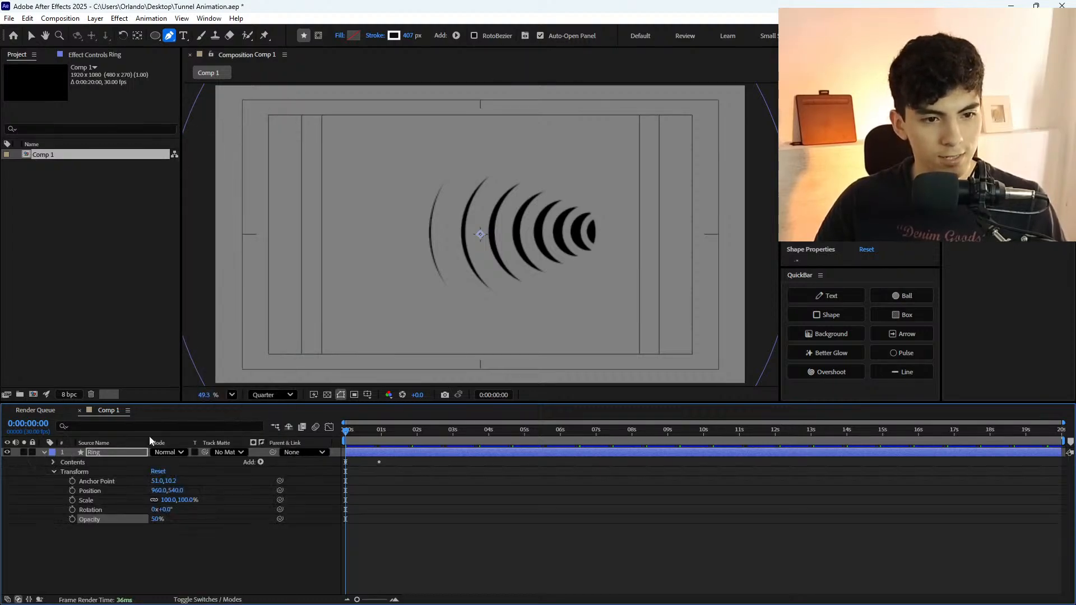
click(55, 474)
click(49, 465)
click(62, 482)
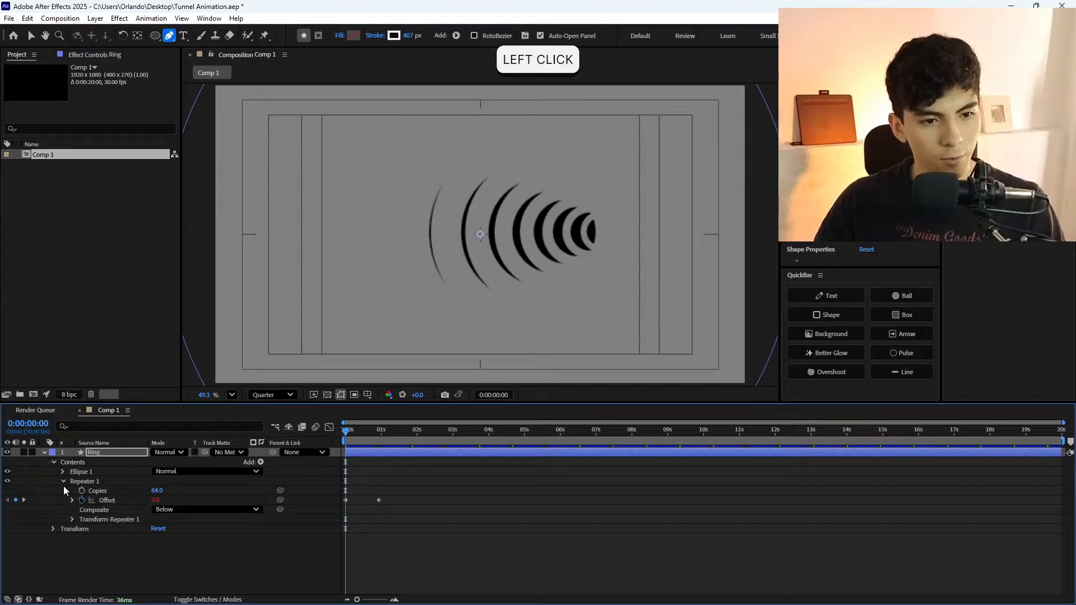
click(72, 520)
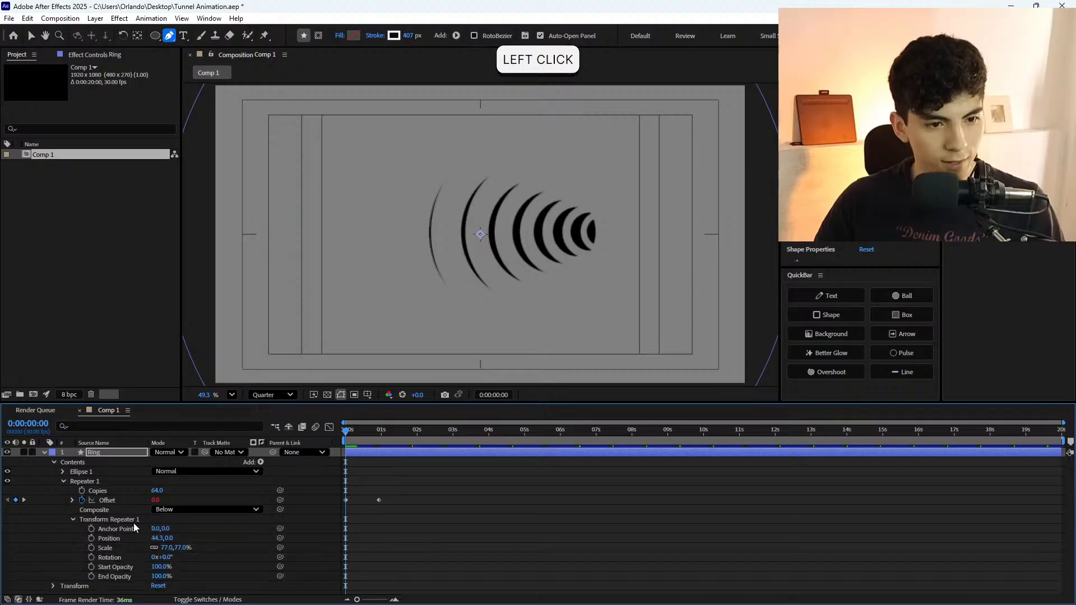
click(200, 509)
click(211, 535)
key(ctrl+z)
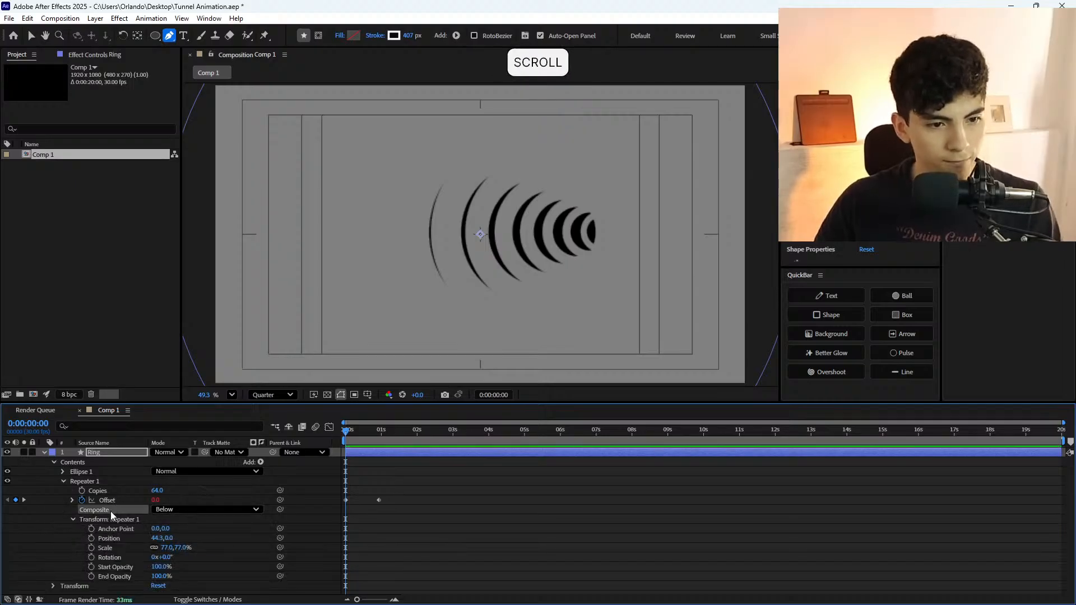
Expand Ellipse 1 in the Ring layer, try the Overlay blending mode on Stroke 1 and undo it.
click(63, 472)
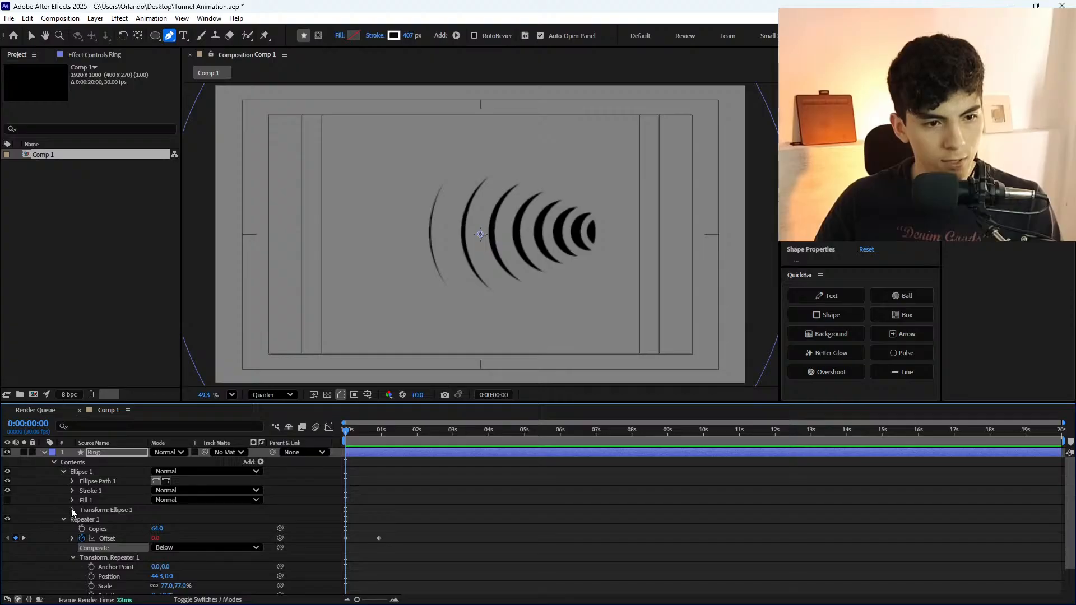
click(168, 500)
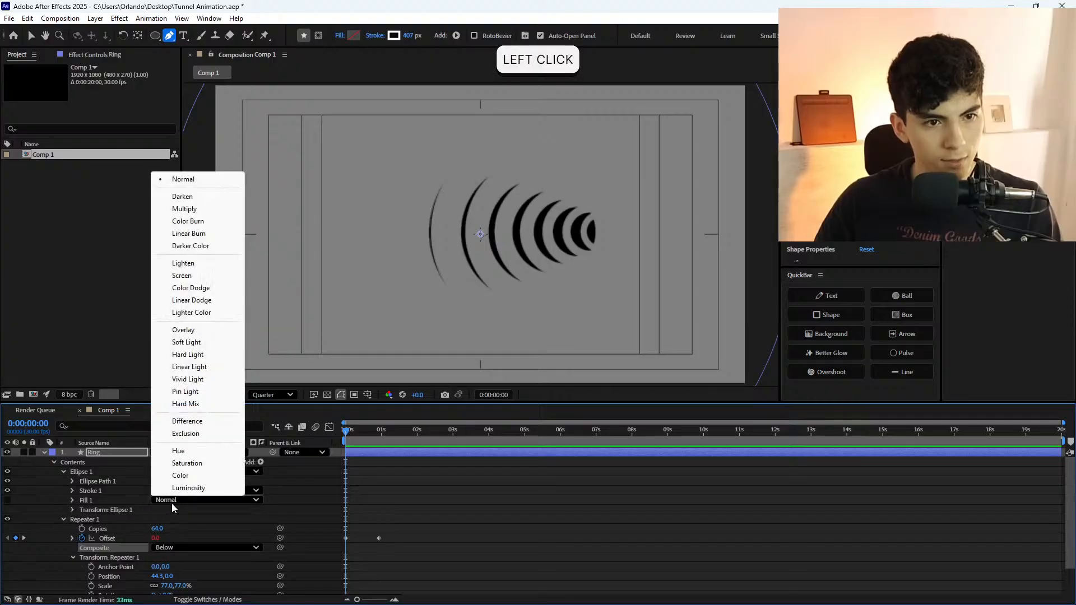
click(114, 497)
click(174, 491)
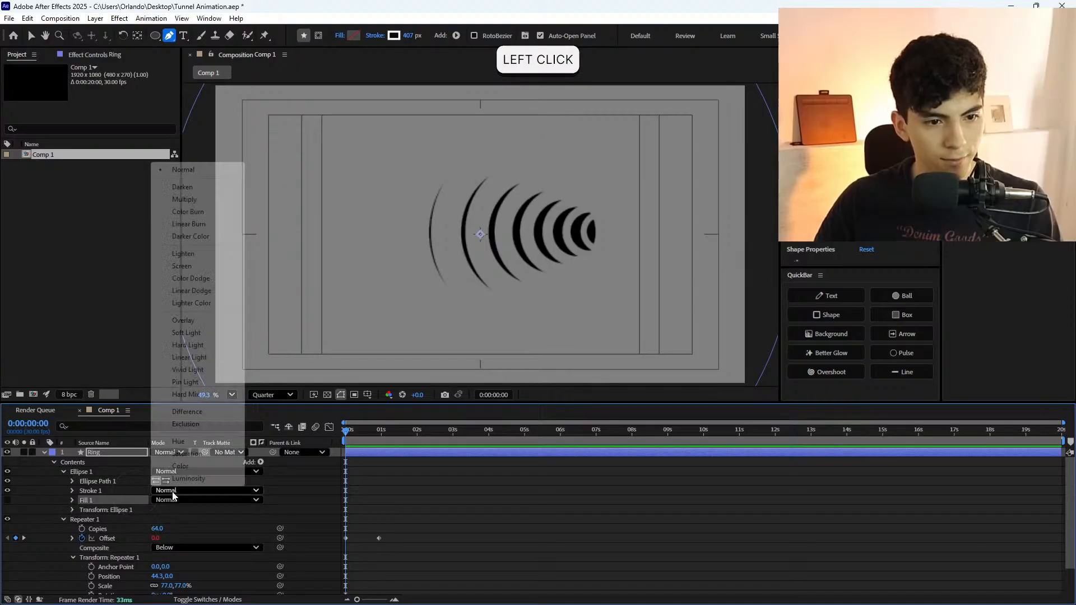
click(184, 320)
key(ctrl+z)
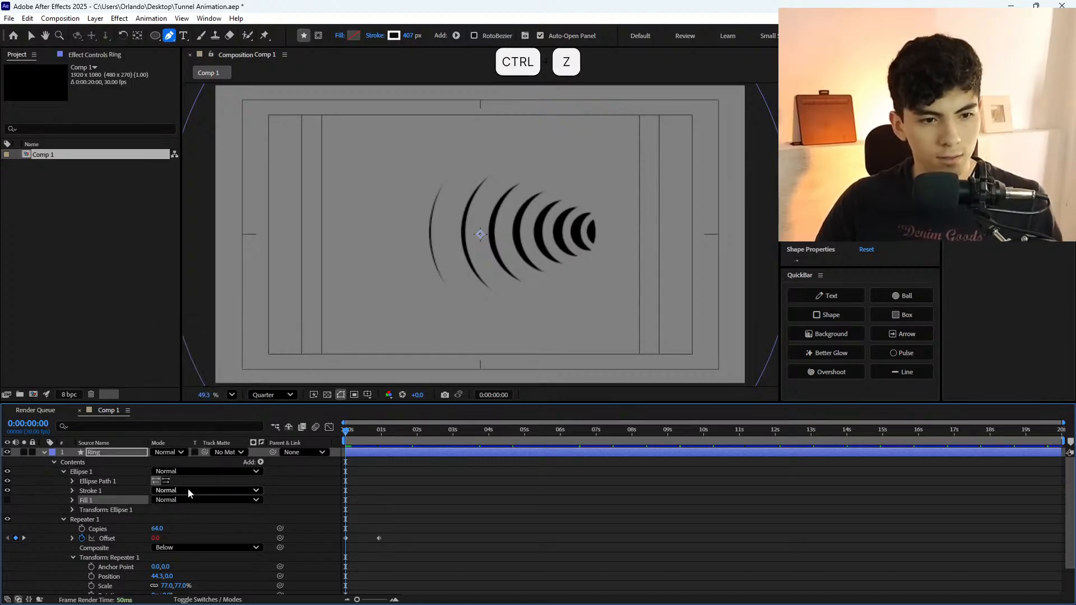
Try the Soft Light and Multiply blending modes on the Ring layer's Stroke 1, undoing each.
click(187, 490)
click(187, 333)
key(ctrl+z)
click(188, 491)
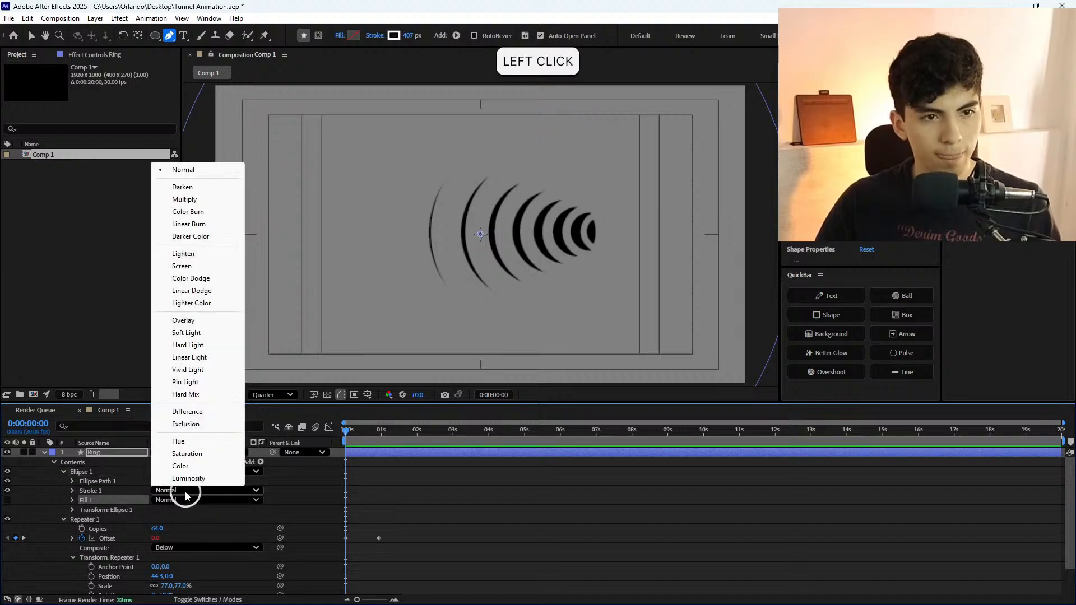
click(210, 199)
key(ctrl+z)
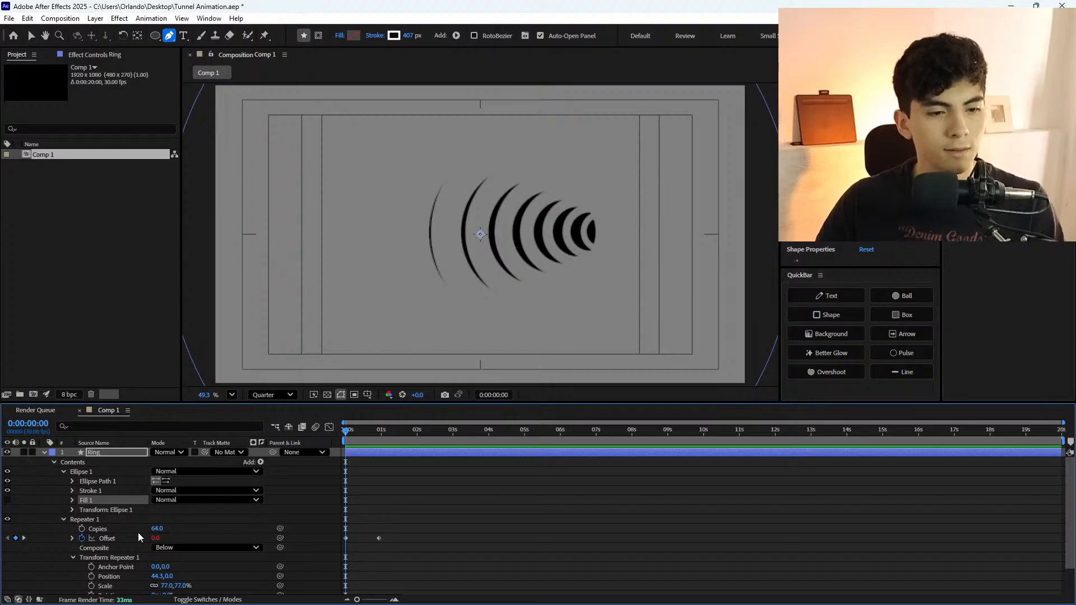
Try the Add blending mode on the whole Ring layer and undo it.
scroll(135, 526, down, 3)
click(72, 482)
click(72, 481)
scroll(76, 499, down, 1)
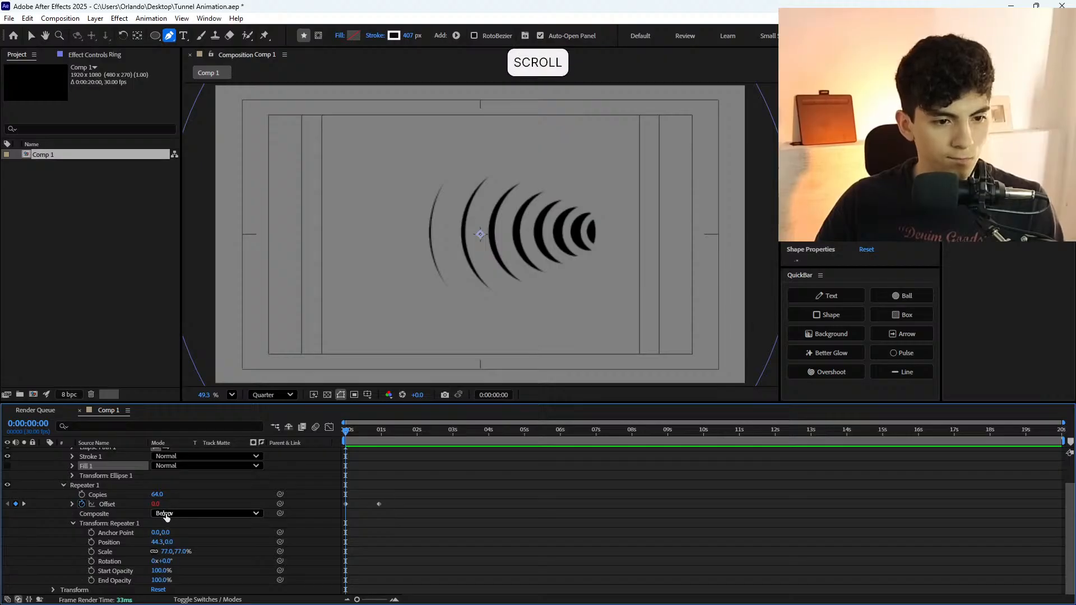
scroll(167, 516, up, 3)
click(174, 453)
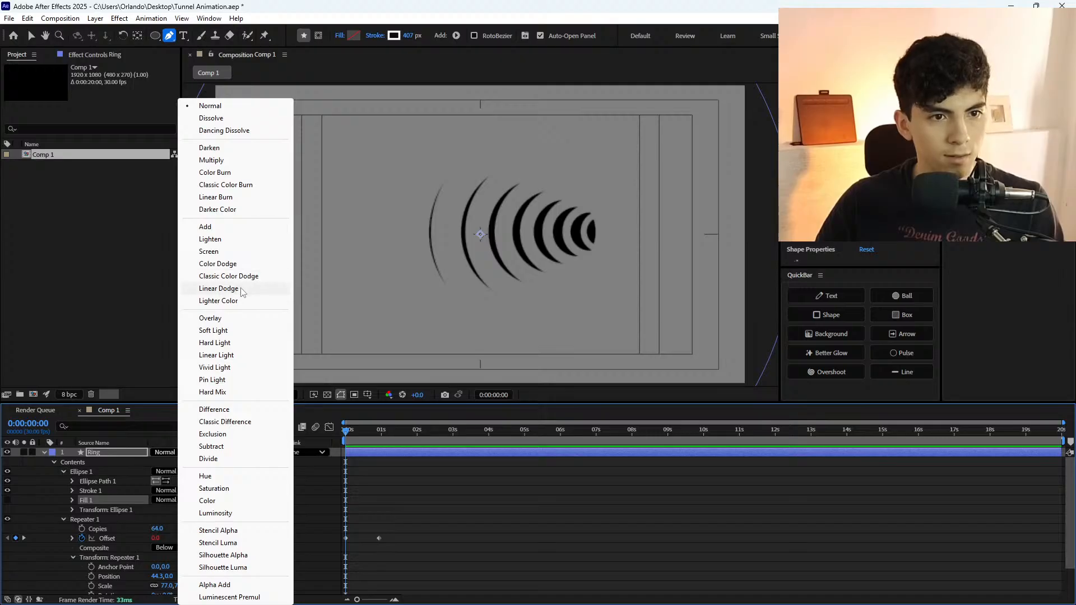
click(208, 227)
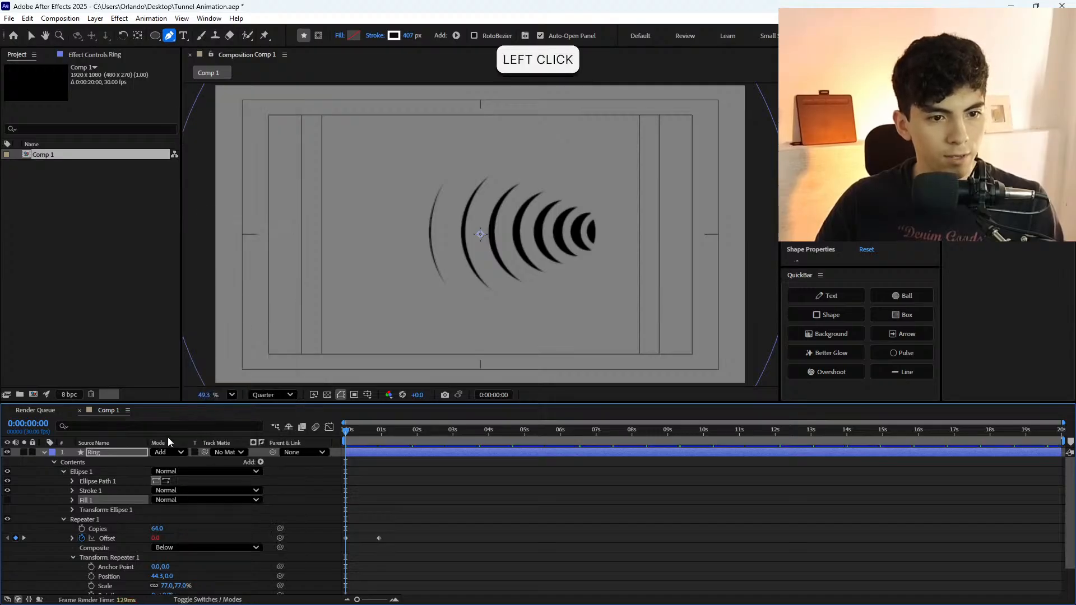
key(ctrl+z)
scroll(149, 485, down, 3)
scroll(151, 485, up, 3)
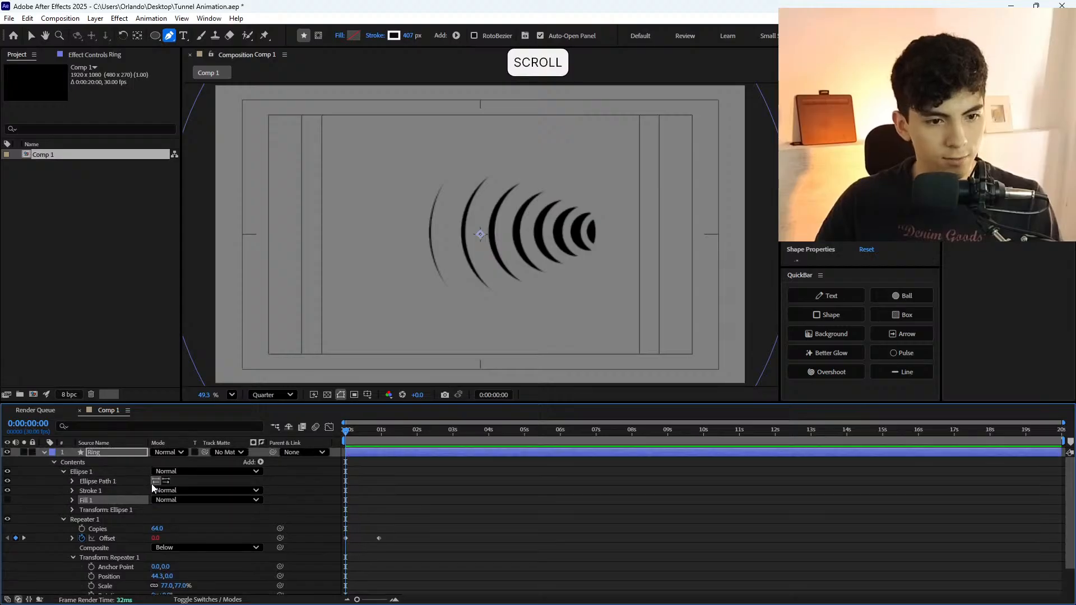
Duplicate the Ring layer and undo the duplication.
click(129, 453)
key(ctrl+d)
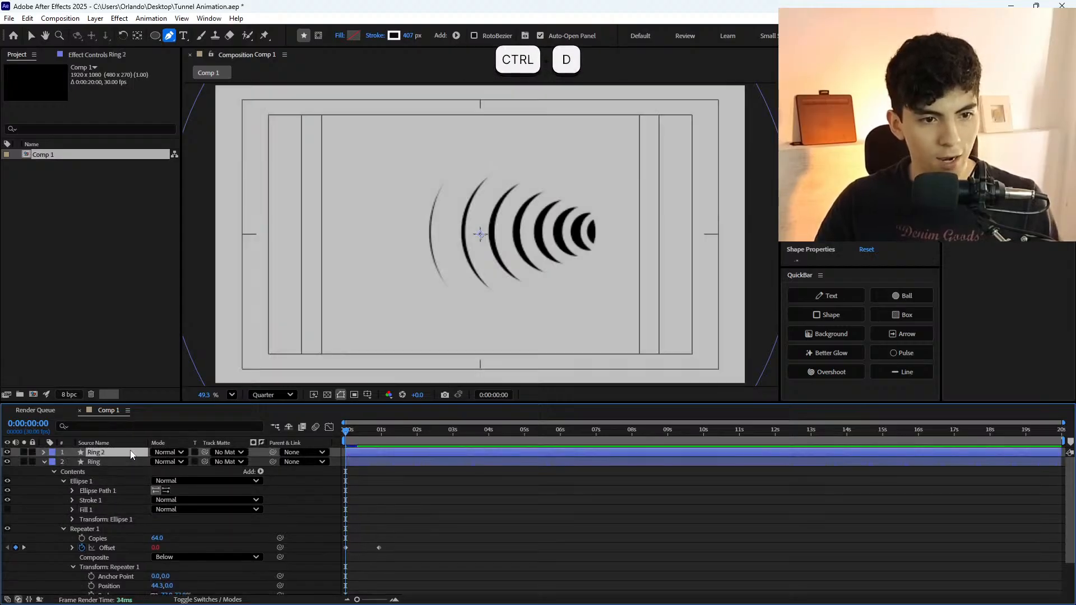
click(141, 454)
key(ctrl+z)
Draw a test ellipse on a new shape layer just left of the dark arcs and set its stroke width to 50 px.
click(160, 35)
drag(380, 267, 497, 179)
key(ctrl+z)
click(409, 475)
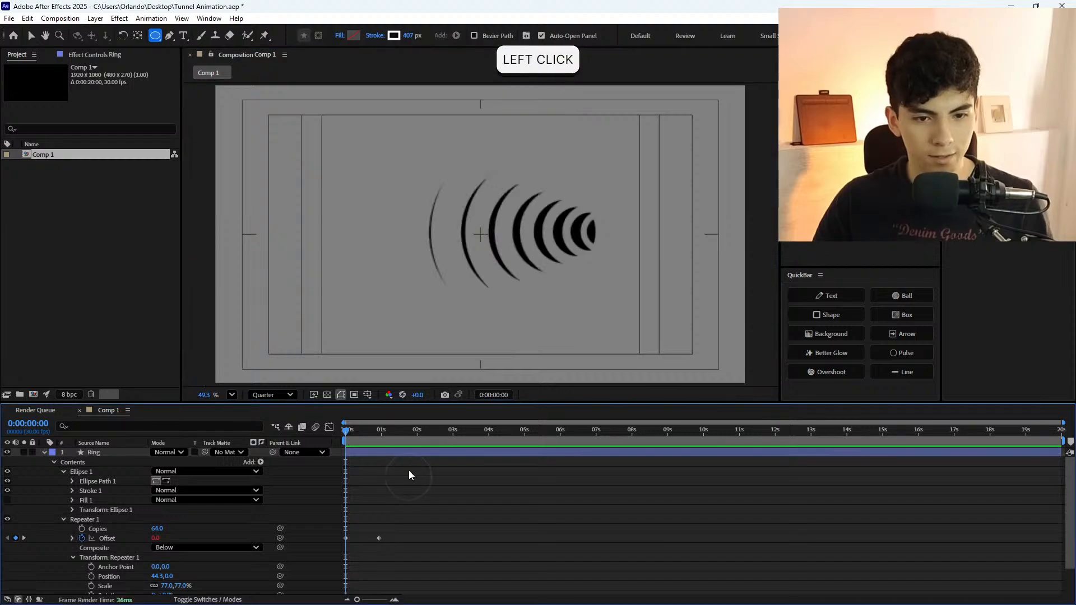
drag(335, 247, 438, 158)
click(405, 35)
text(25)
key(Return)
click(405, 35)
text(50)
key(Return)
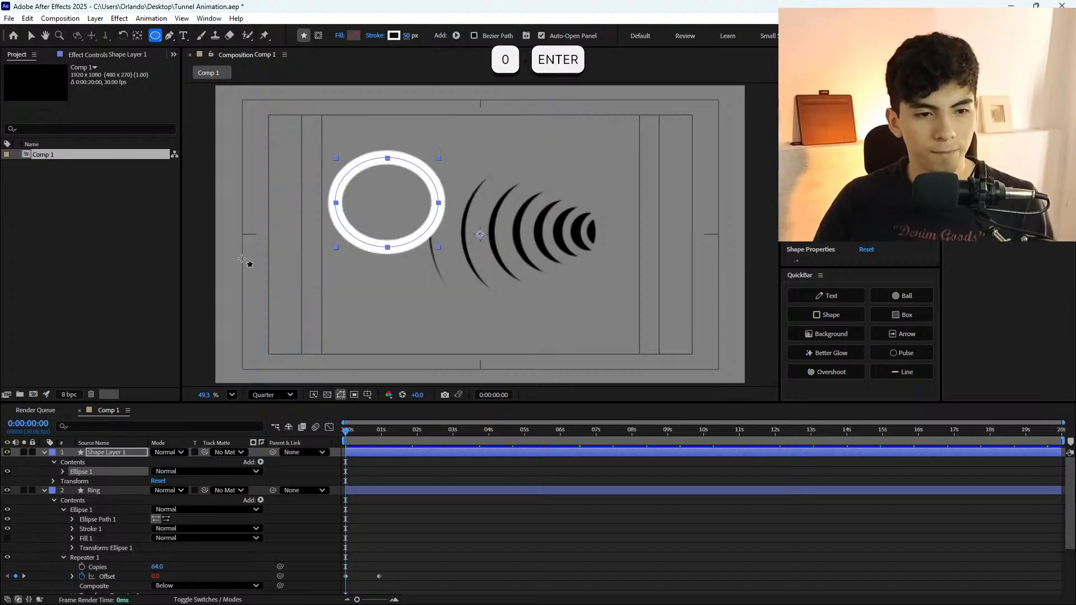
Set Shape Layer 1's blending mode to Overlay and move its ellipse down over the end of the leftmost arc.
click(179, 453)
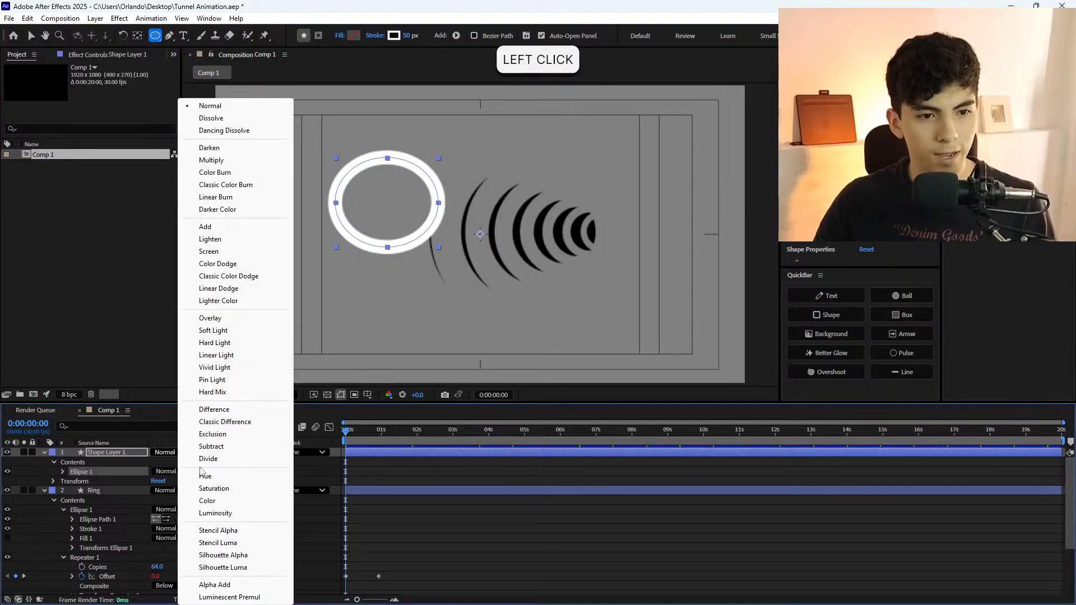
click(220, 317)
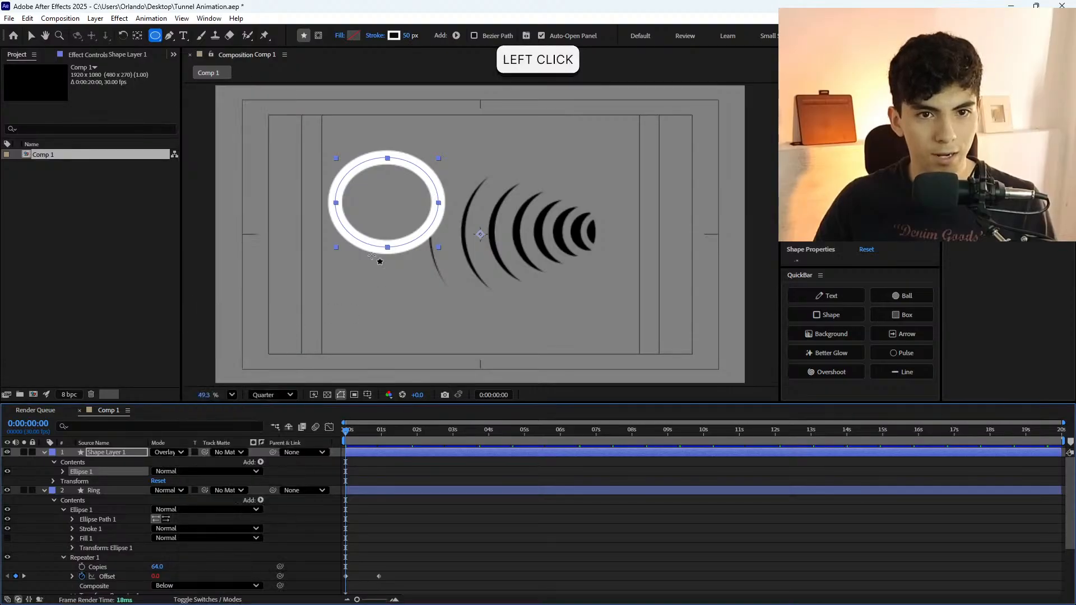
key(c)
key(v)
drag(426, 197, 424, 234)
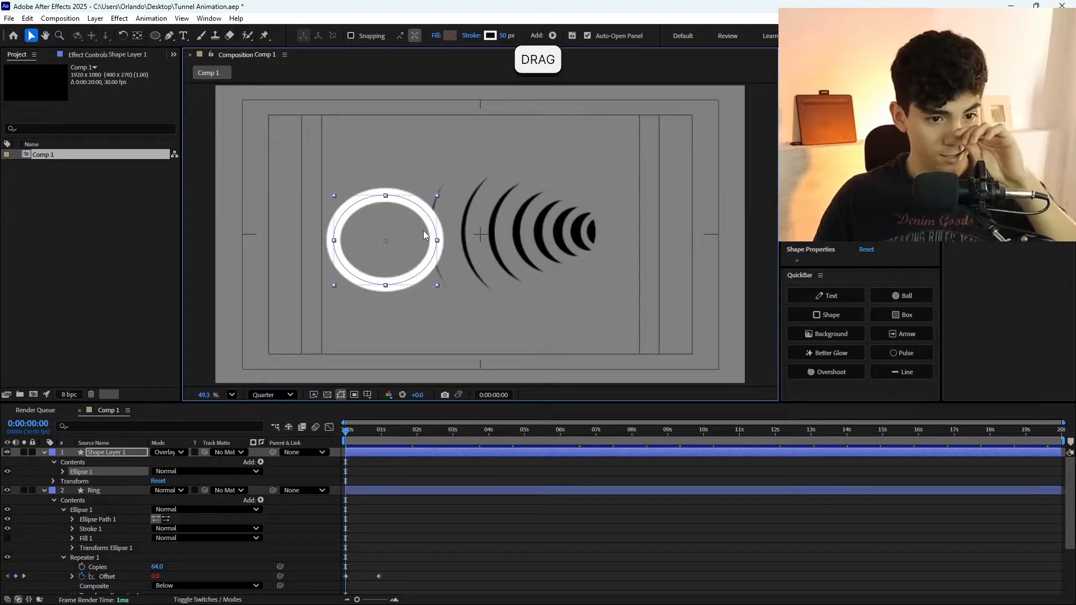
Try 51% opacity on Shape Layer 1 and shift its ellipse toward the arcs, undoing both changes.
key(t)
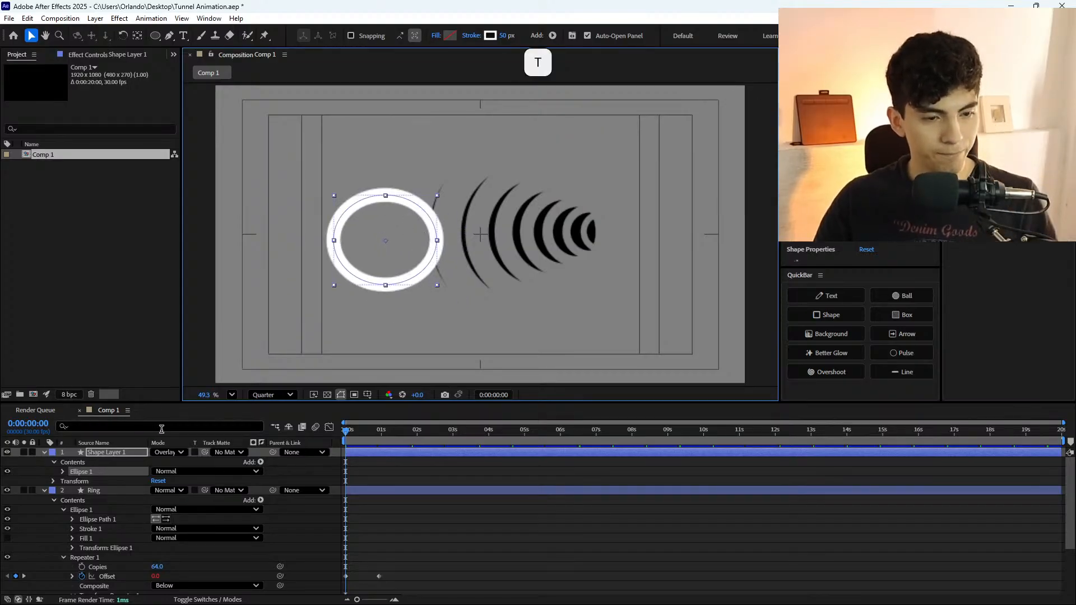
drag(156, 463, 128, 463)
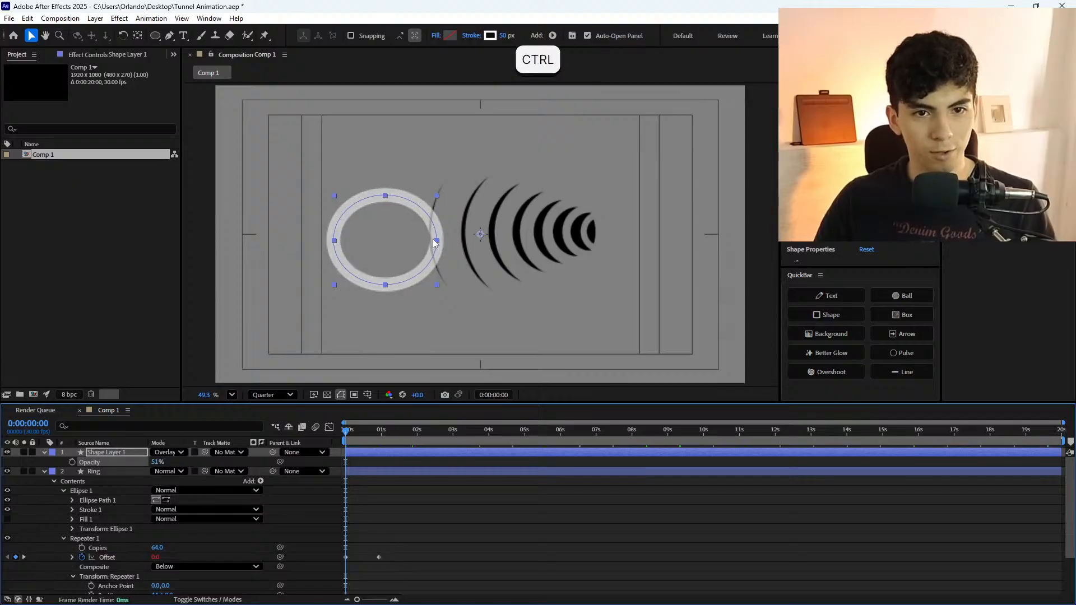
drag(433, 239, 467, 242)
key(ctrl+z)
key(ctrl+z)
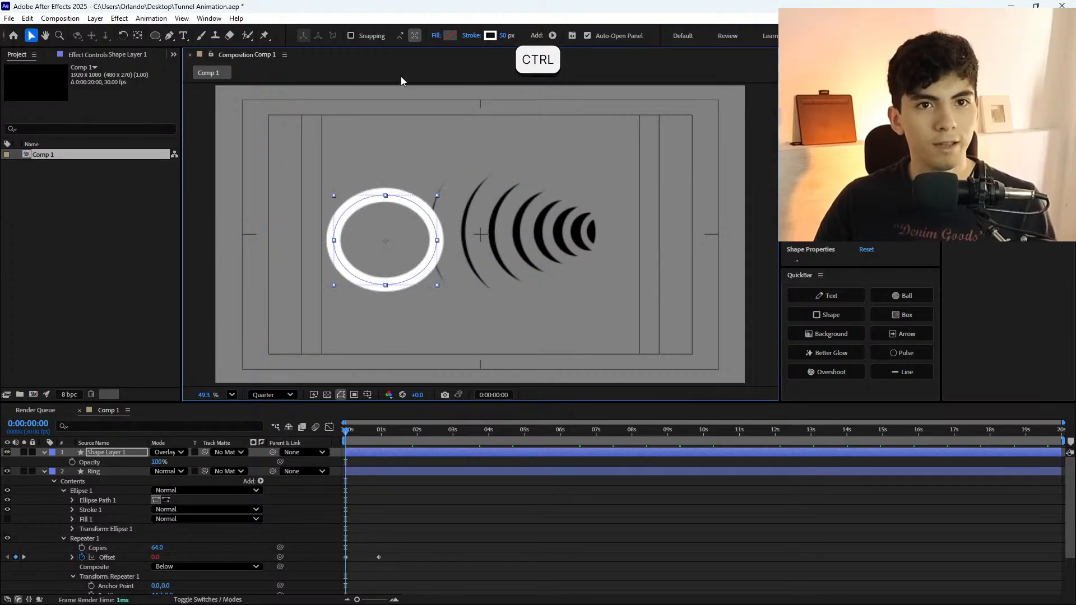
Set the stroke colour of Shape Layer 1's ellipse to grey #6E6E6E.
click(106, 452)
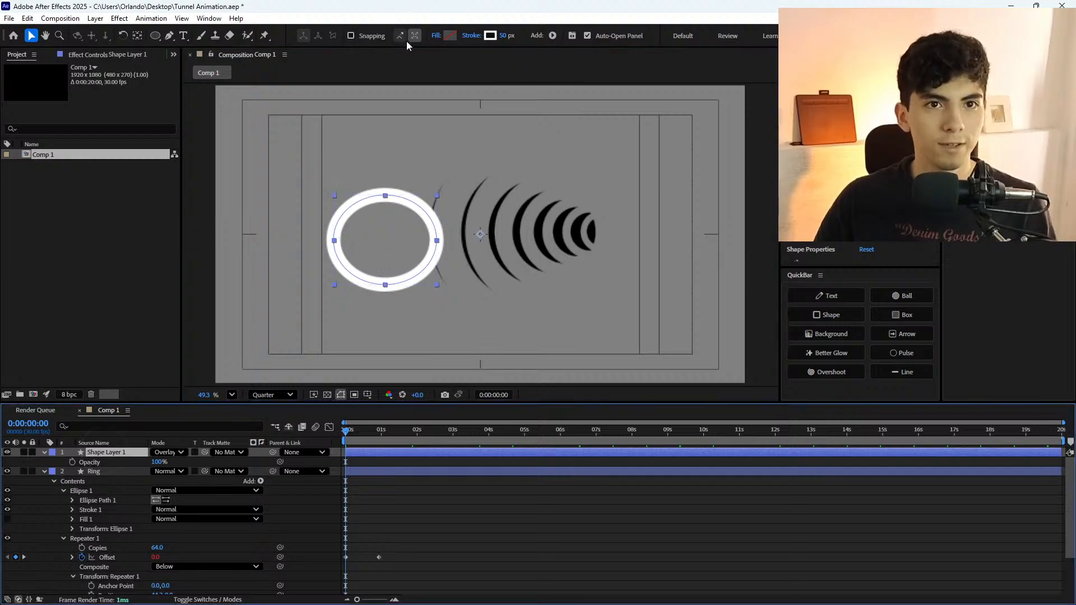
key(g)
click(389, 37)
mouse_move(518, 274)
mouse_down()
mouse_move(443, 263)
mouse_move(391, 304)
mouse_move(376, 348)
mouse_move(358, 298)
mouse_move(348, 300)
mouse_up()
mouse_move(503, 223)
mouse_down()
mouse_move(507, 353)
mouse_move(470, 393)
mouse_up()
mouse_move(391, 439)
mouse_down()
mouse_move(329, 377)
mouse_move(305, 476)
mouse_move(279, 448)
mouse_move(280, 468)
mouse_move(224, 330)
mouse_up()
drag(446, 398, 511, 368)
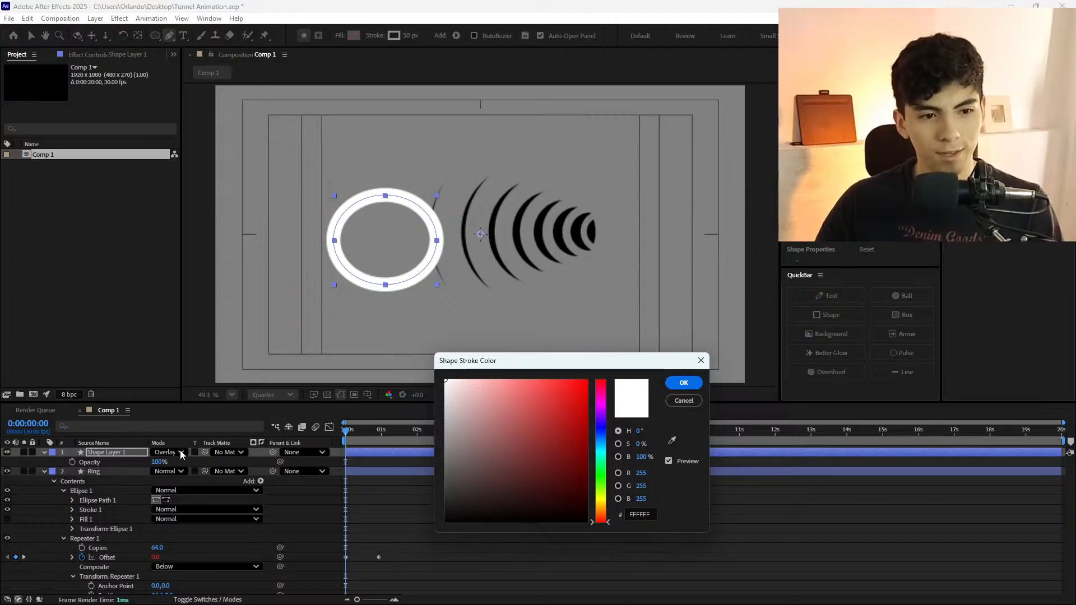
click(433, 373)
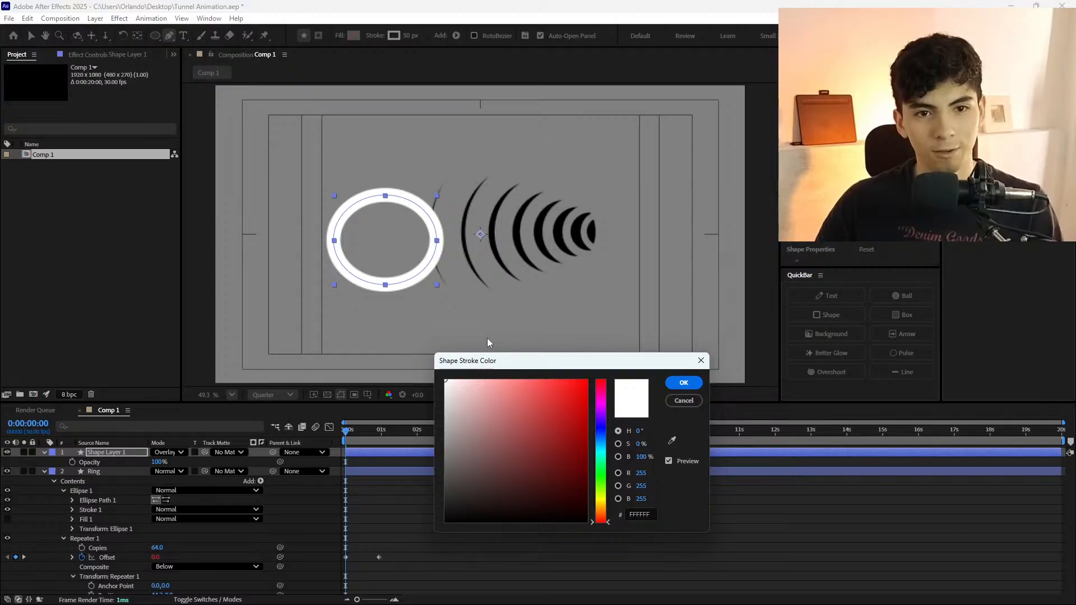
click(440, 394)
mouse_move(440, 394)
mouse_down()
mouse_move(402, 528)
mouse_move(361, 446)
mouse_move(357, 467)
mouse_move(350, 460)
mouse_up()
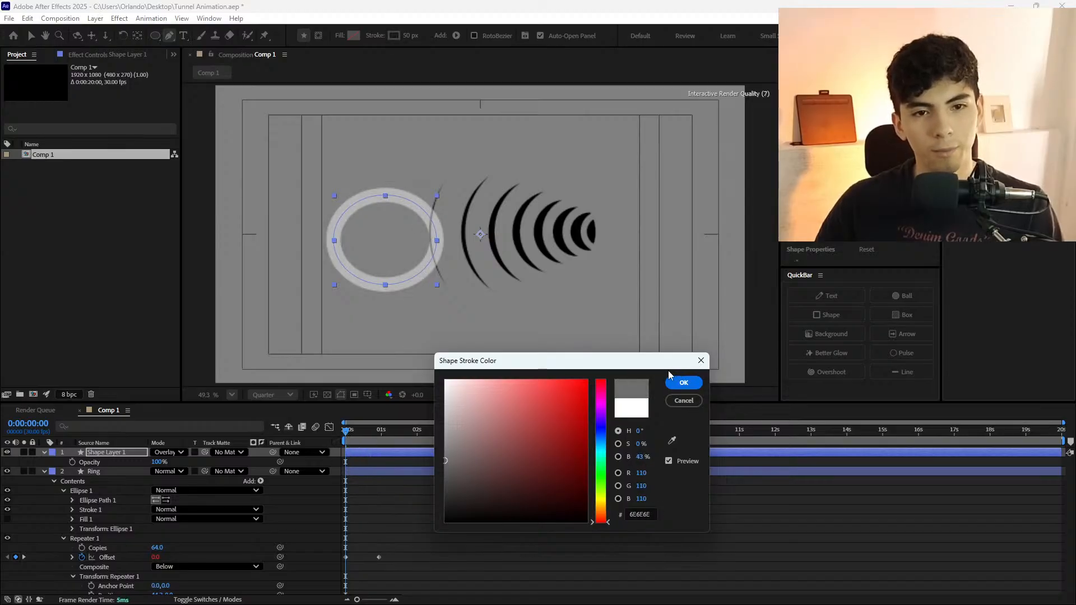
click(682, 381)
Delete the test ellipse layer, Shape Layer 1.
click(124, 454)
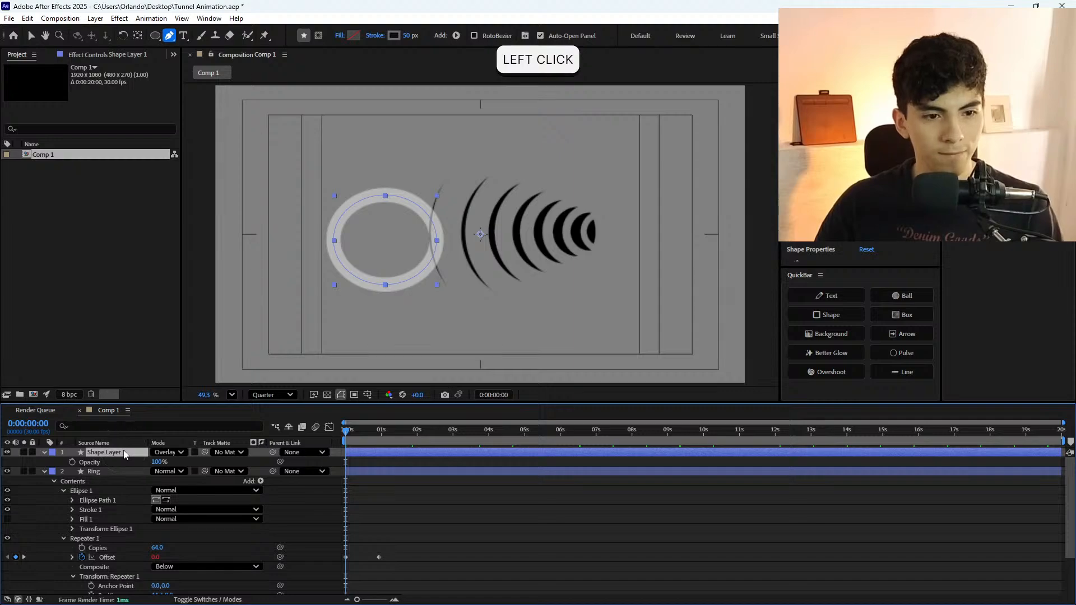
click(134, 472)
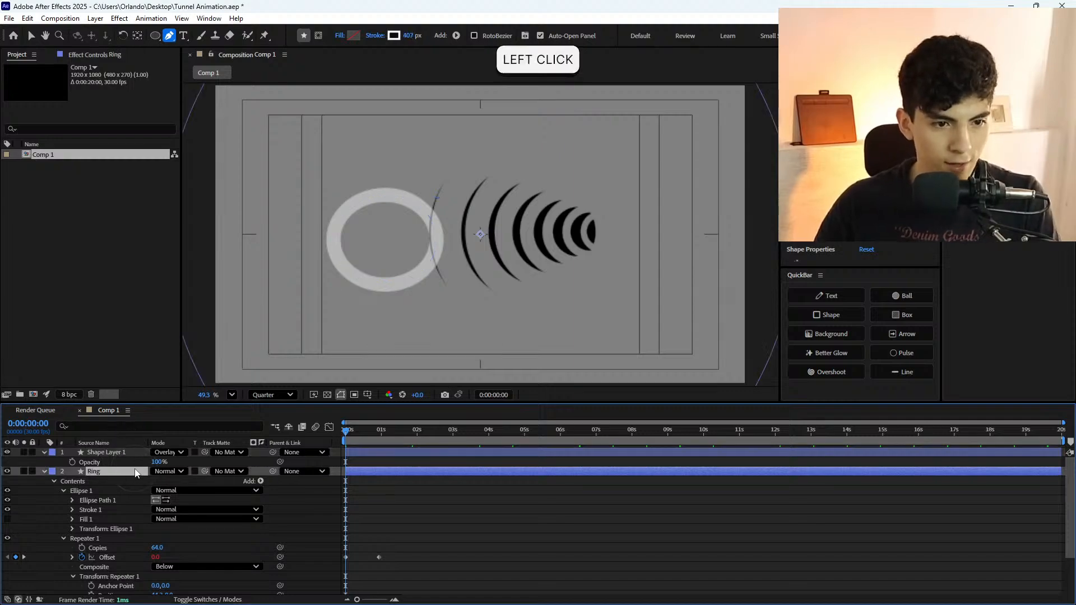
click(93, 451)
key(Delete)
Change the Ring layer's stroke colour from white to a neutral grey.
click(106, 455)
click(394, 35)
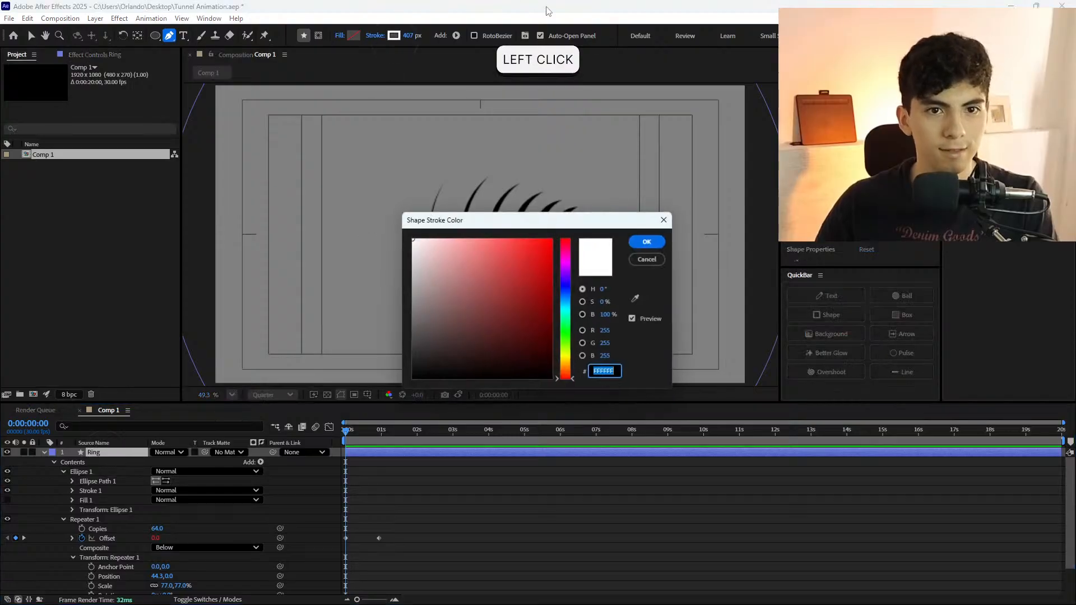
mouse_move(405, 260)
mouse_down()
mouse_move(415, 250)
mouse_move(345, 291)
mouse_up()
click(640, 244)
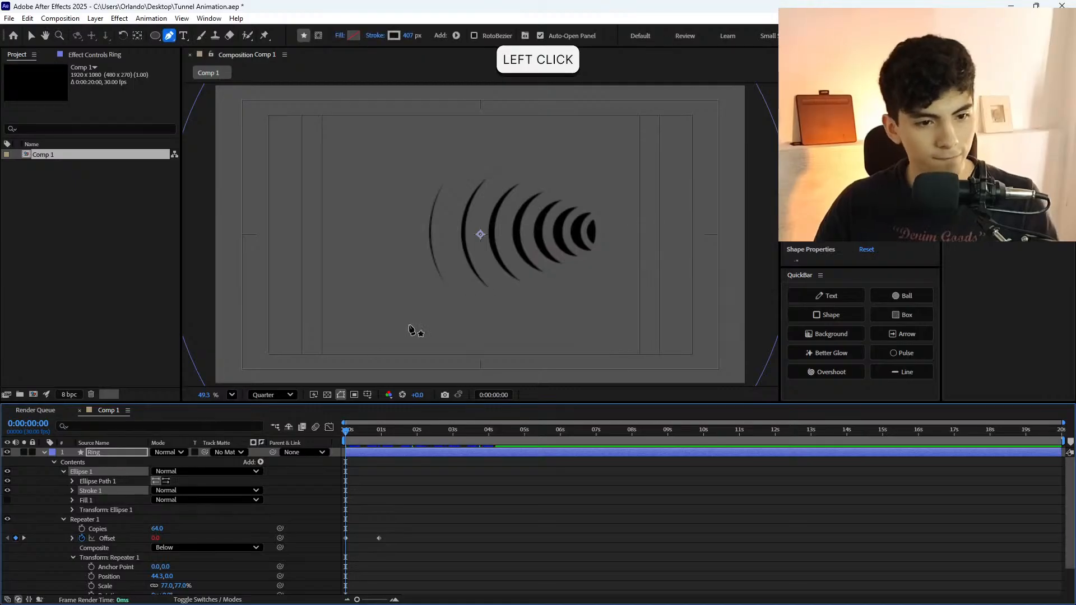
Set the Ring layer's opacity to 100% and its blending mode to Overlay, and collapse its properties.
key(t)
drag(159, 461, 574, 470)
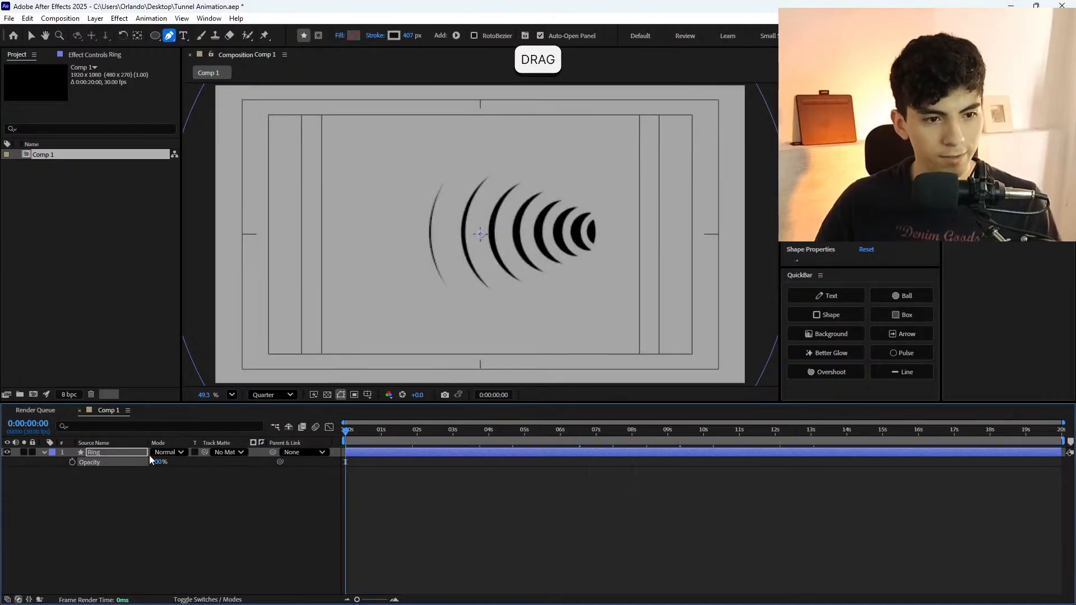
click(168, 452)
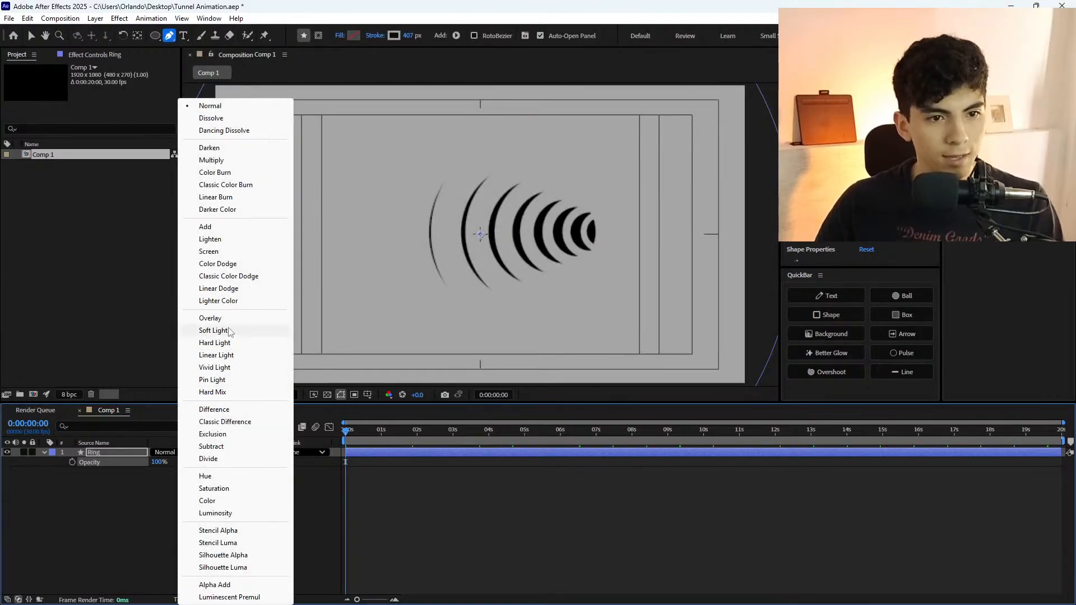
click(212, 317)
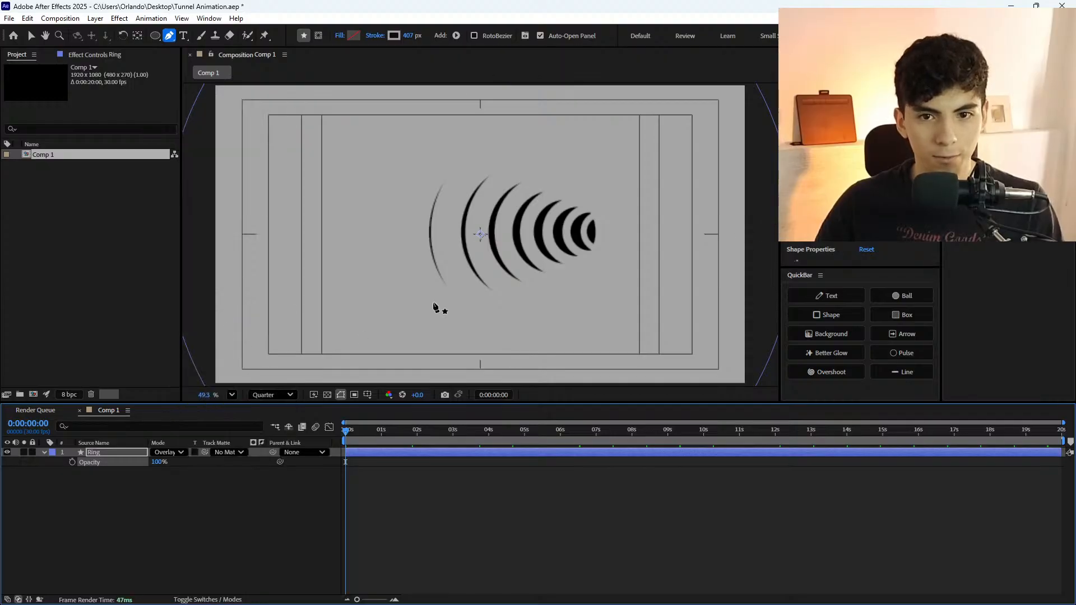
click(44, 452)
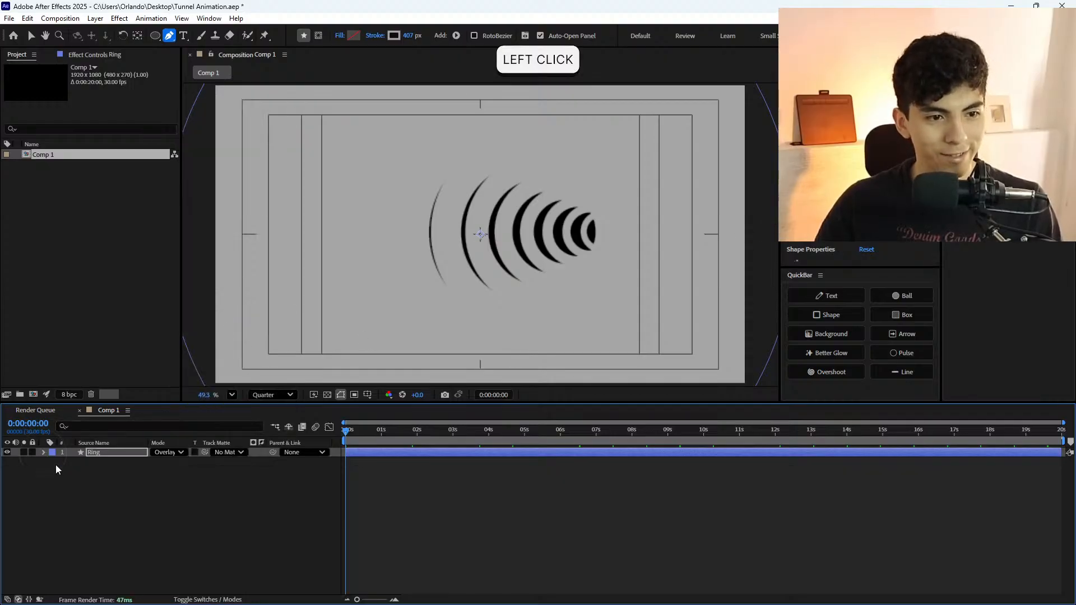
Examine the Ring layer's Repeater 1 settings and transform properties.
click(53, 462)
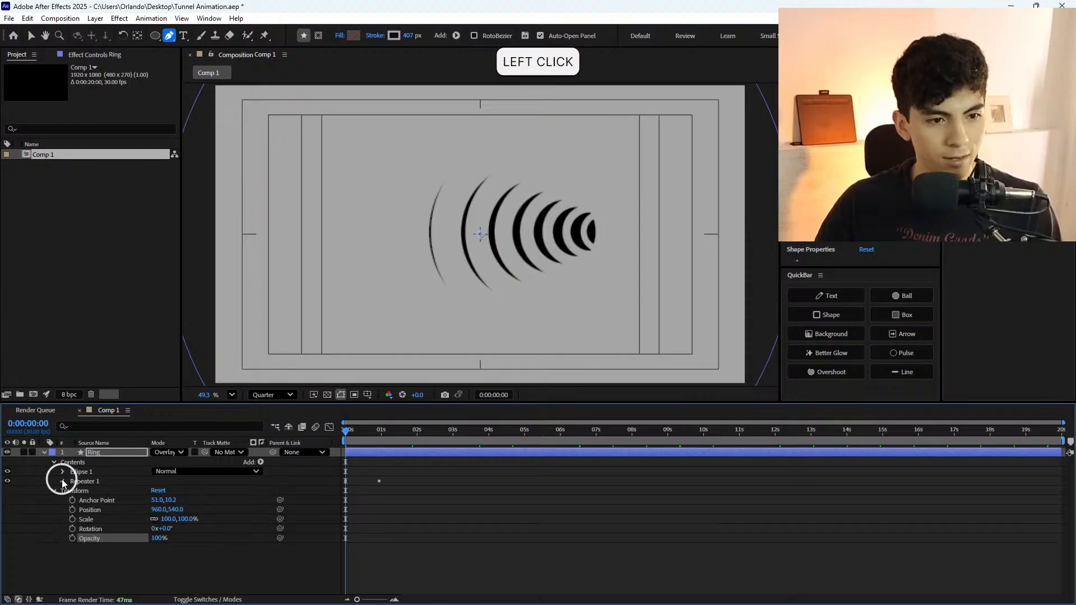
click(62, 481)
click(73, 520)
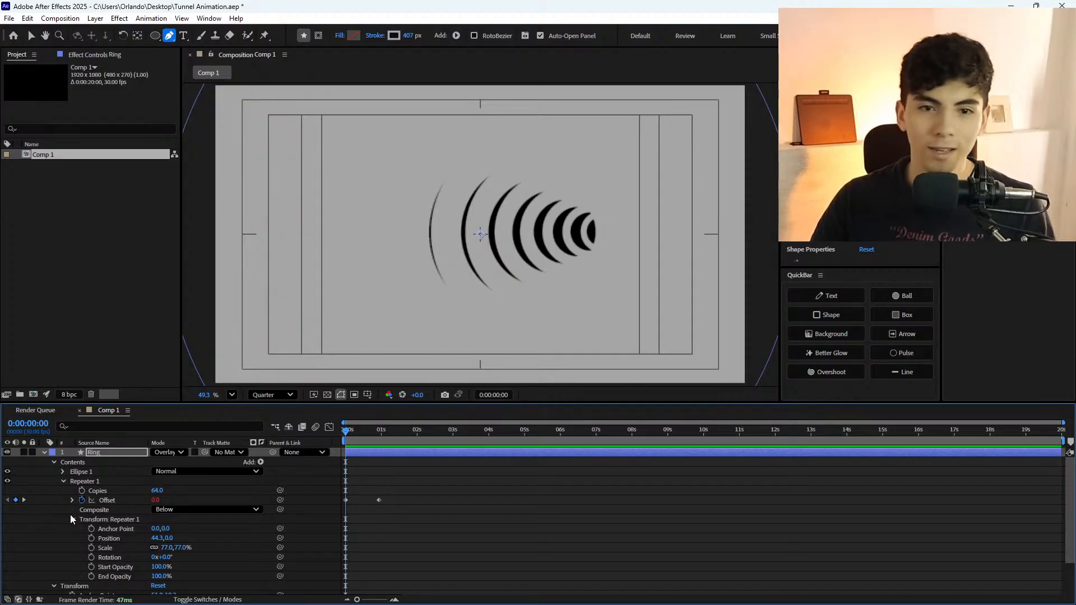
scroll(231, 476, down, 3)
scroll(247, 479, up, 3)
scroll(145, 495, down, 3)
click(120, 493)
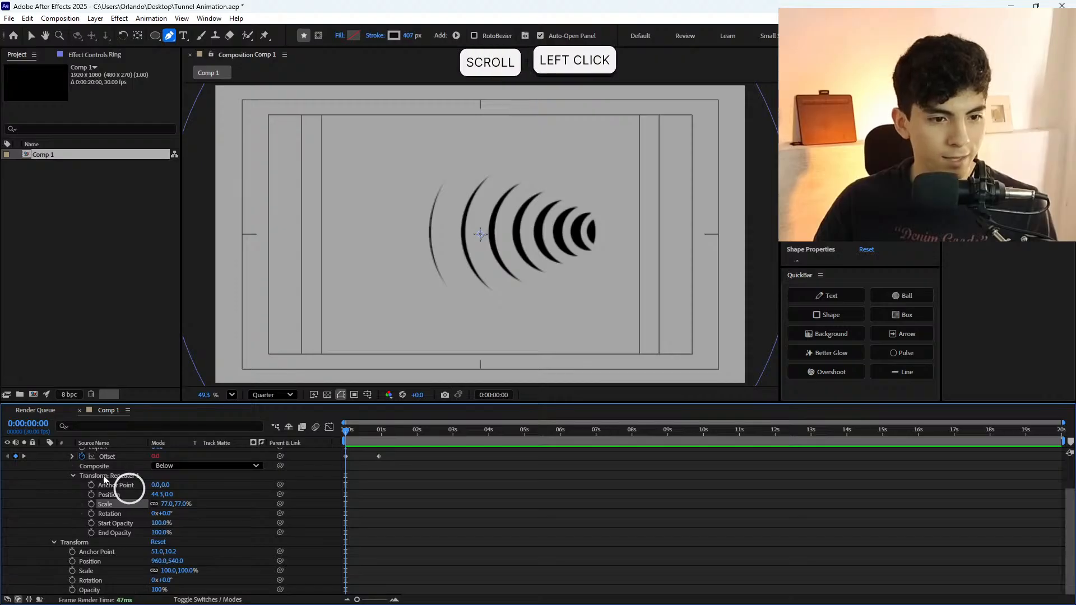
scroll(111, 483, up, 3)
click(124, 454)
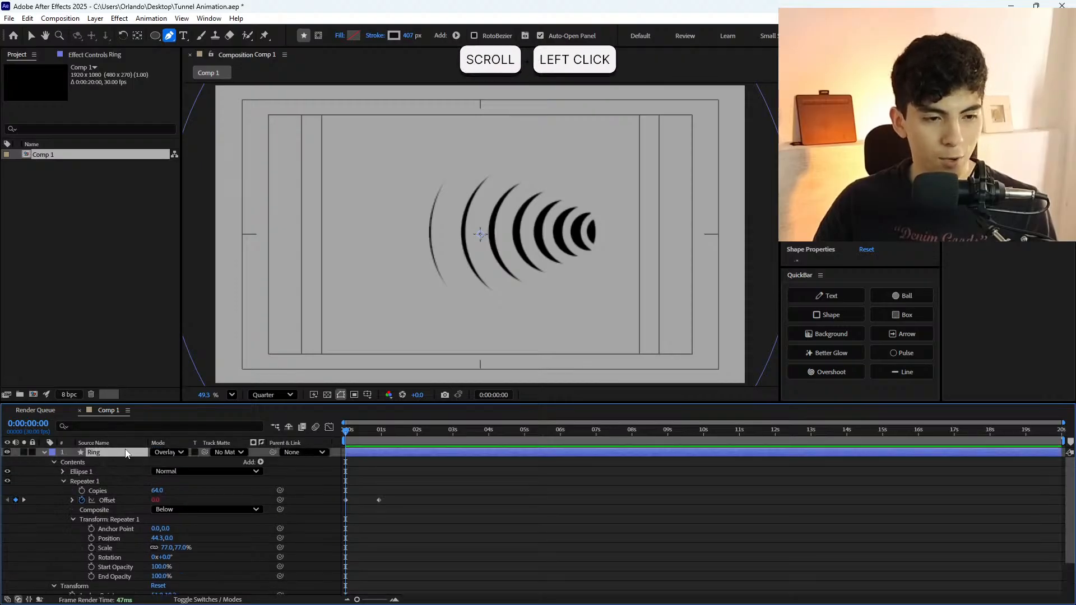
scroll(126, 472, down, 1)
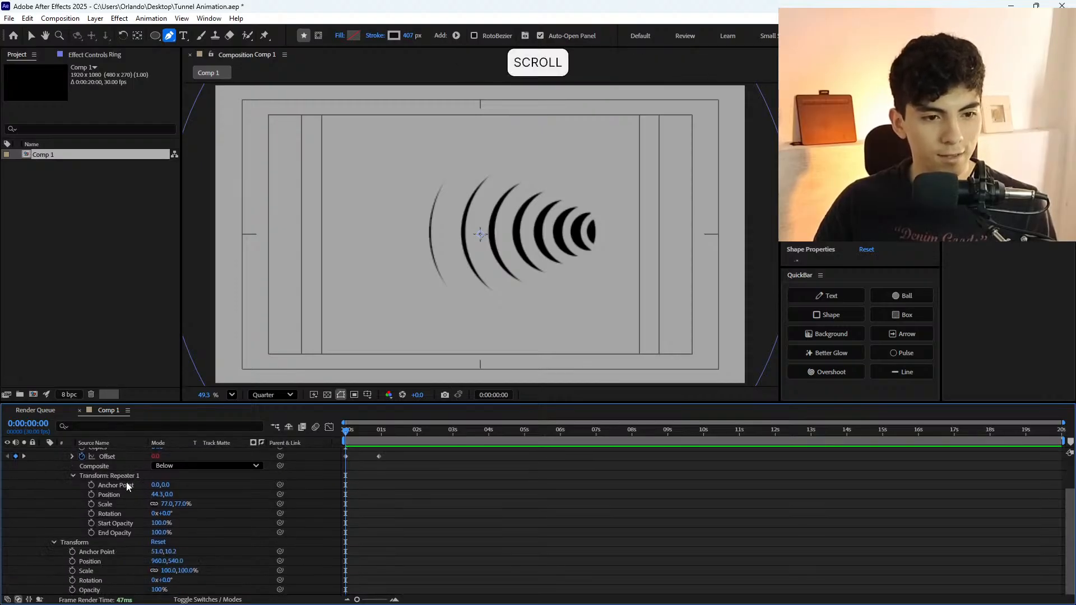
scroll(131, 480, up, 1)
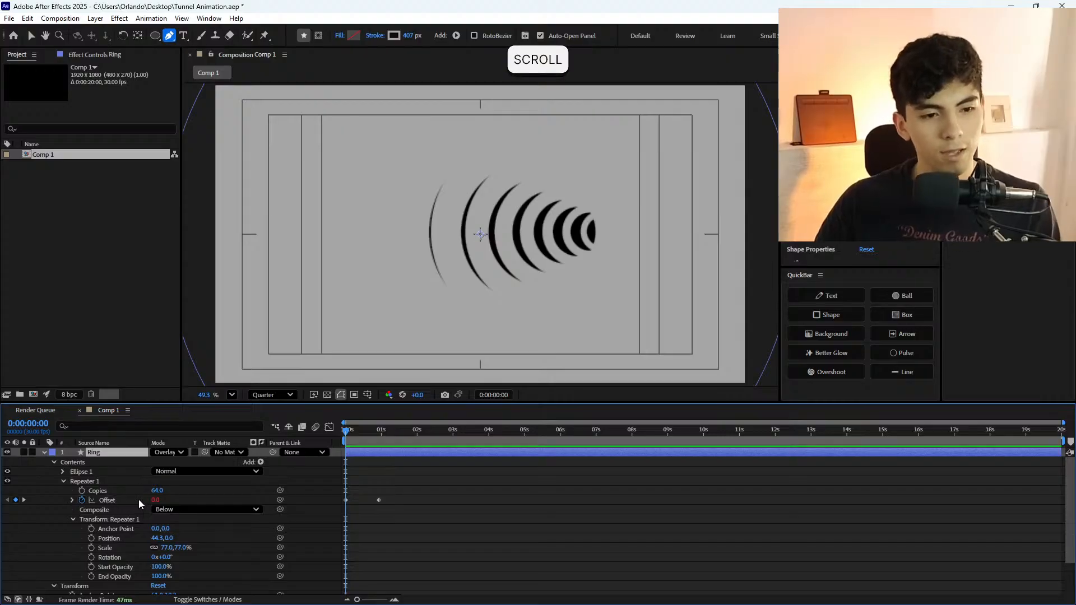
scroll(132, 494, down, 2)
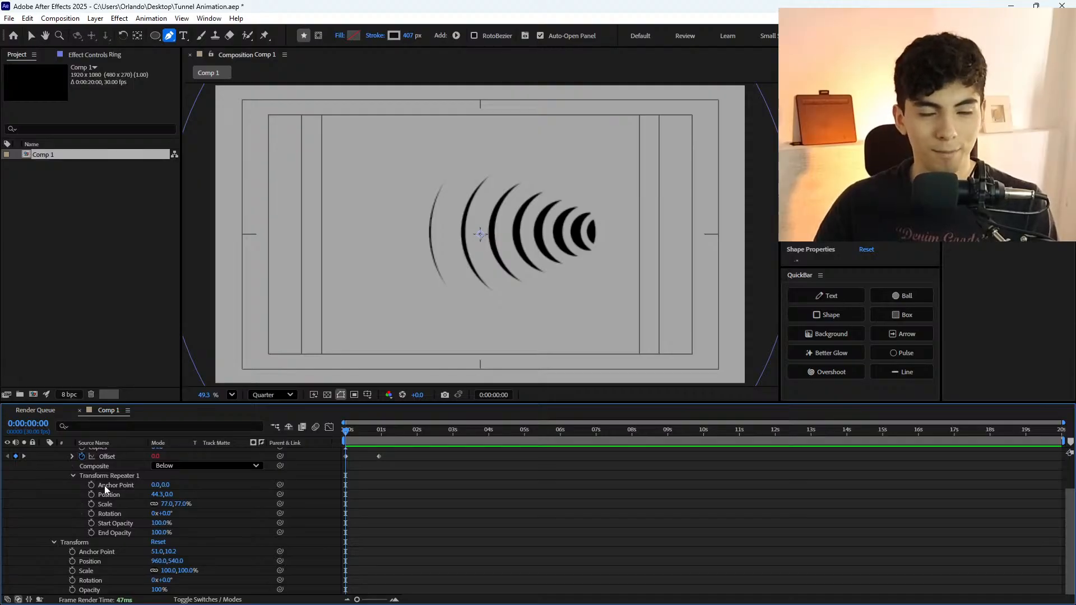
scroll(117, 503, up, 3)
scroll(136, 498, down, 3)
scroll(117, 504, up, 3)
scroll(134, 499, down, 3)
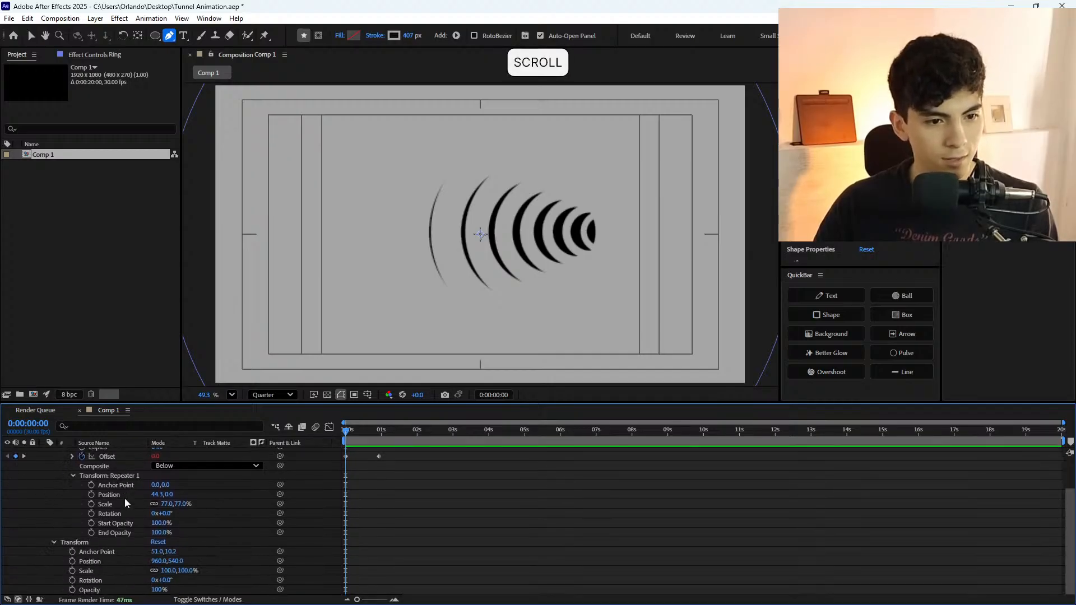
Try adjusting the scale of the Ring layer's Repeater 1 and undo the change.
mouse_move(168, 503)
mouse_down()
mouse_move(192, 503)
mouse_move(159, 503)
mouse_move(169, 504)
mouse_up()
key(ctrl+z)
scroll(136, 501, up, 3)
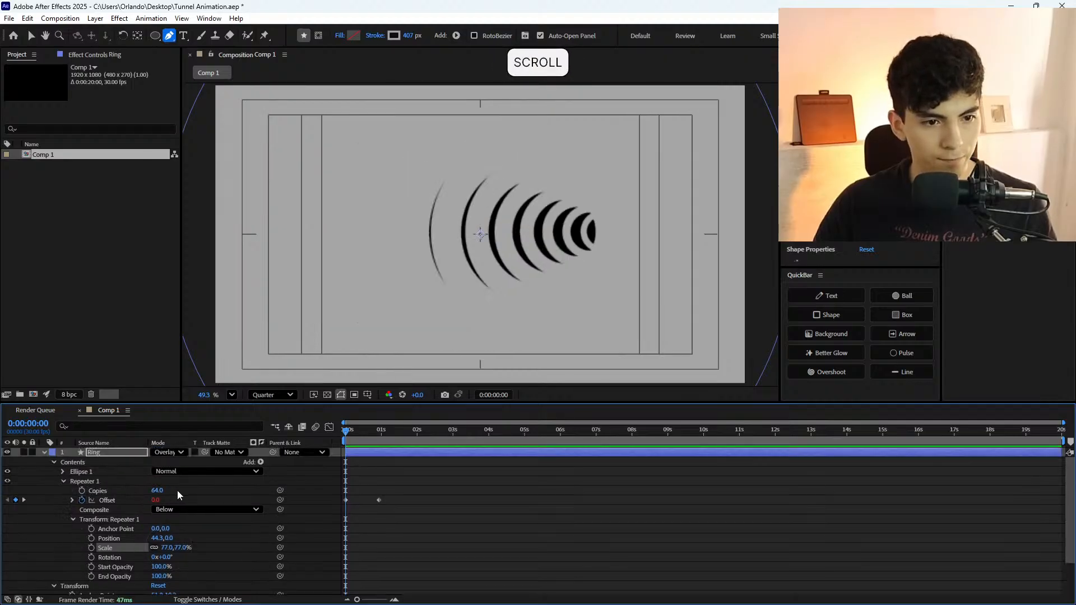
click(172, 474)
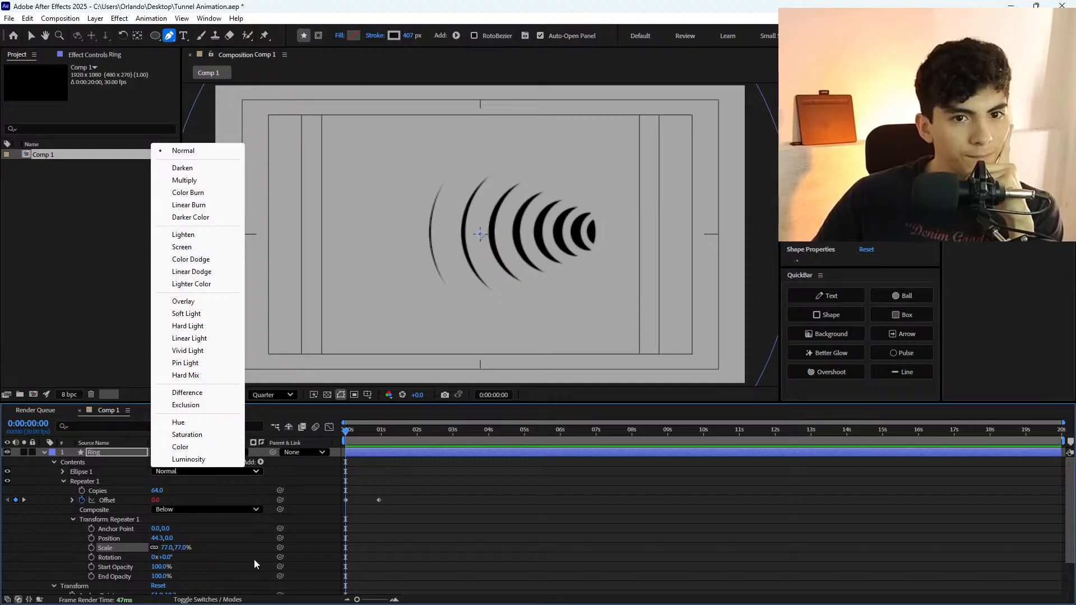
click(82, 518)
scroll(56, 533, down, 3)
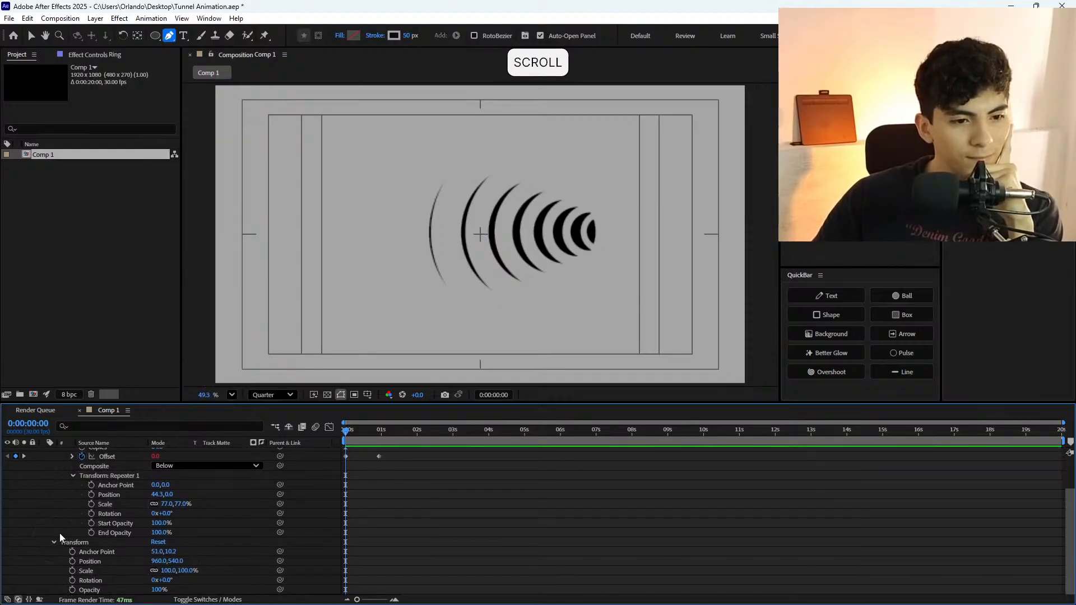
click(46, 540)
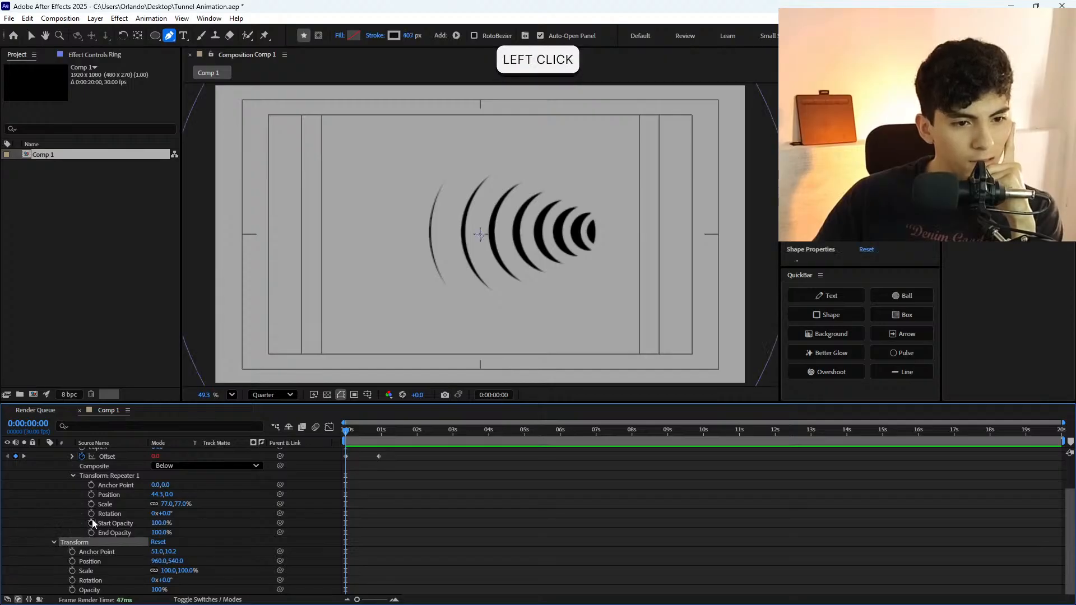
scroll(76, 516, up, 3)
Try the Lighten blending mode on Stroke 1 of the Ring layer's Ellipse 1 and restore it to Normal.
click(65, 473)
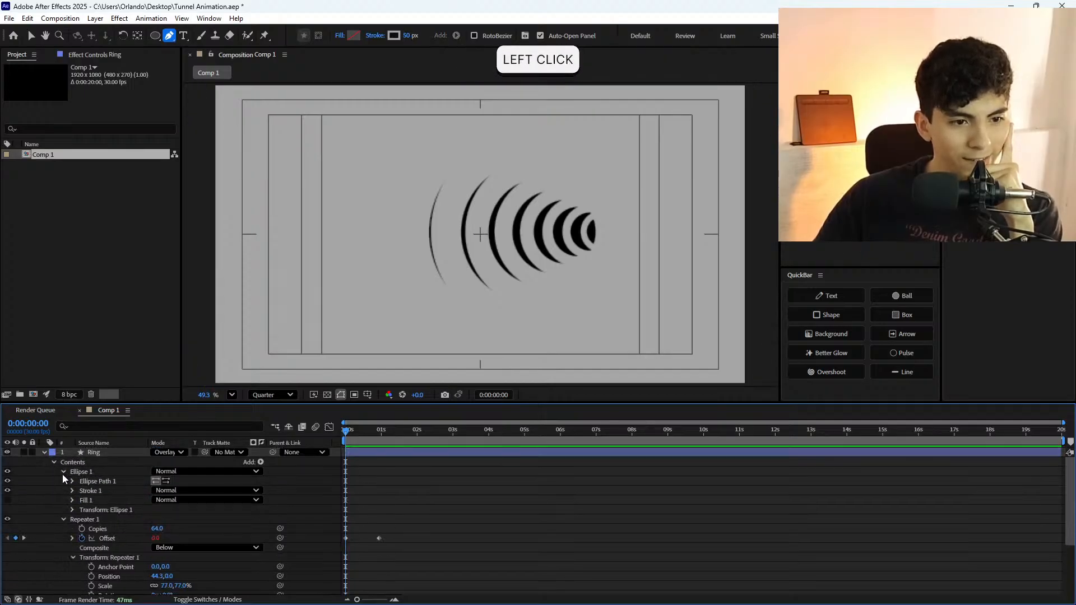
click(168, 491)
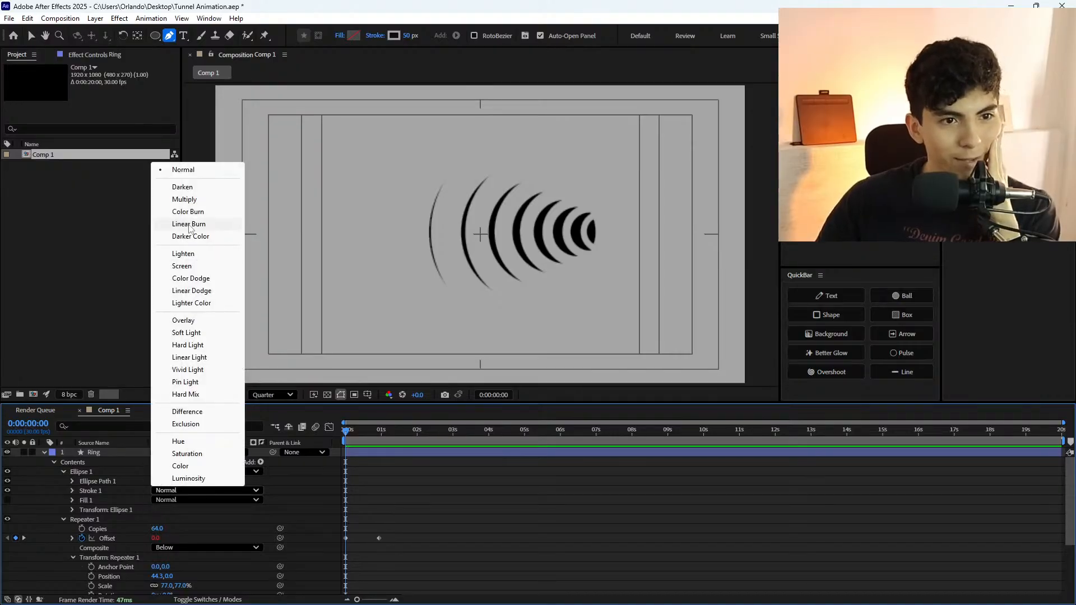
click(184, 253)
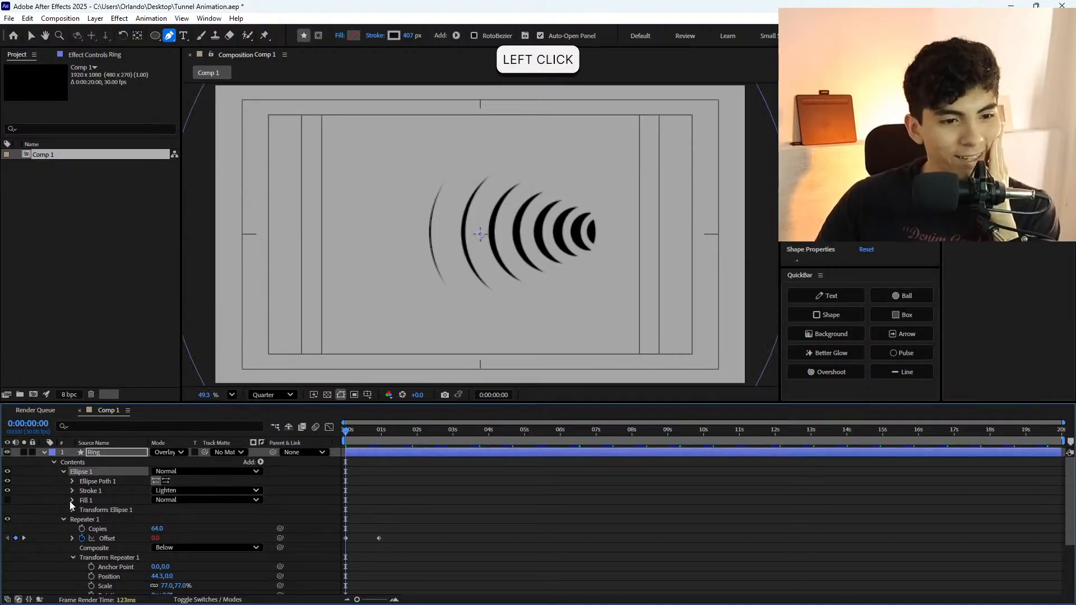
click(170, 491)
click(183, 169)
scroll(304, 484, down, 3)
scroll(297, 493, up, 3)
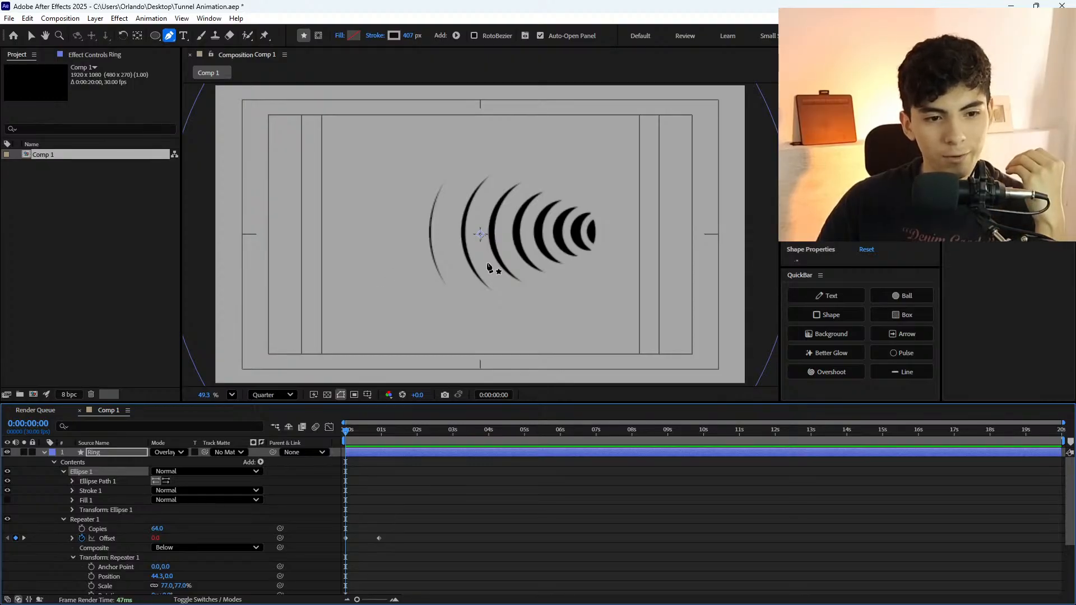
Set the Ring layer's stroke colour to pure white (#FFFFFF).
scroll(384, 292, up, 1)
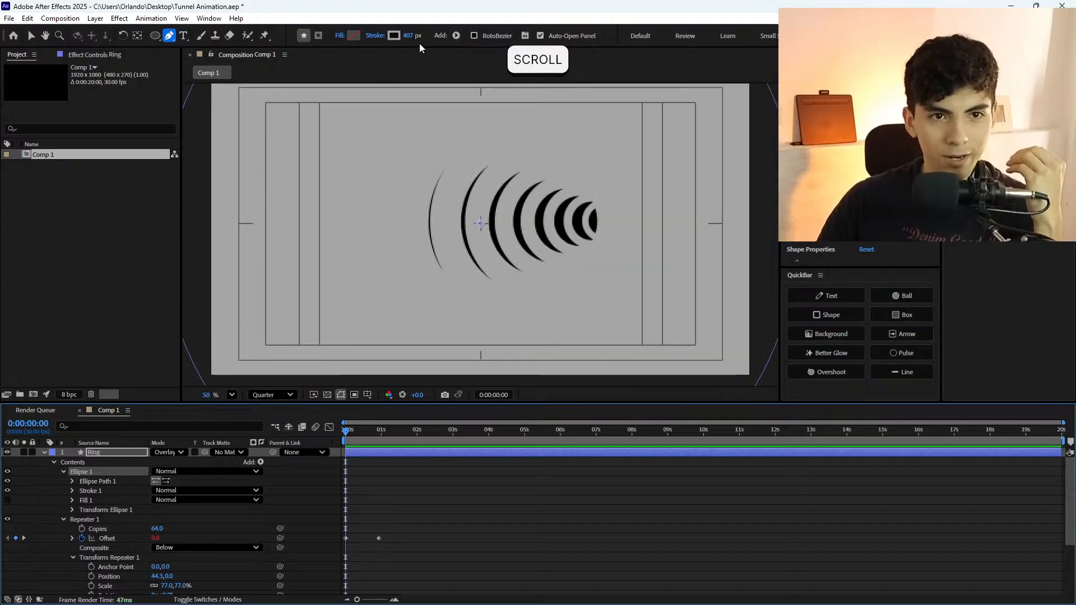
click(394, 35)
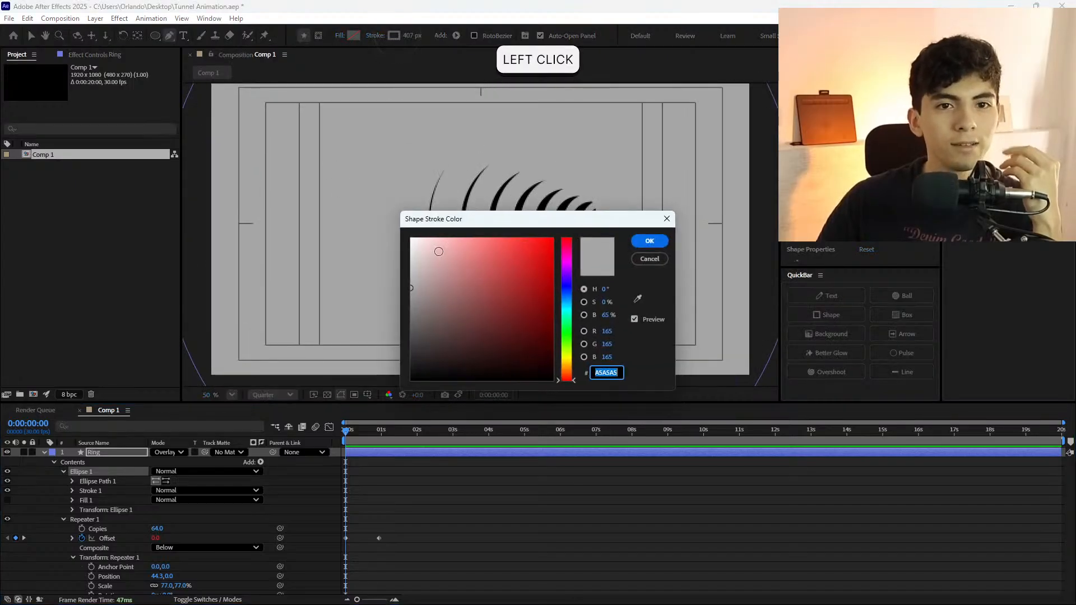
drag(426, 250, 410, 238)
click(645, 241)
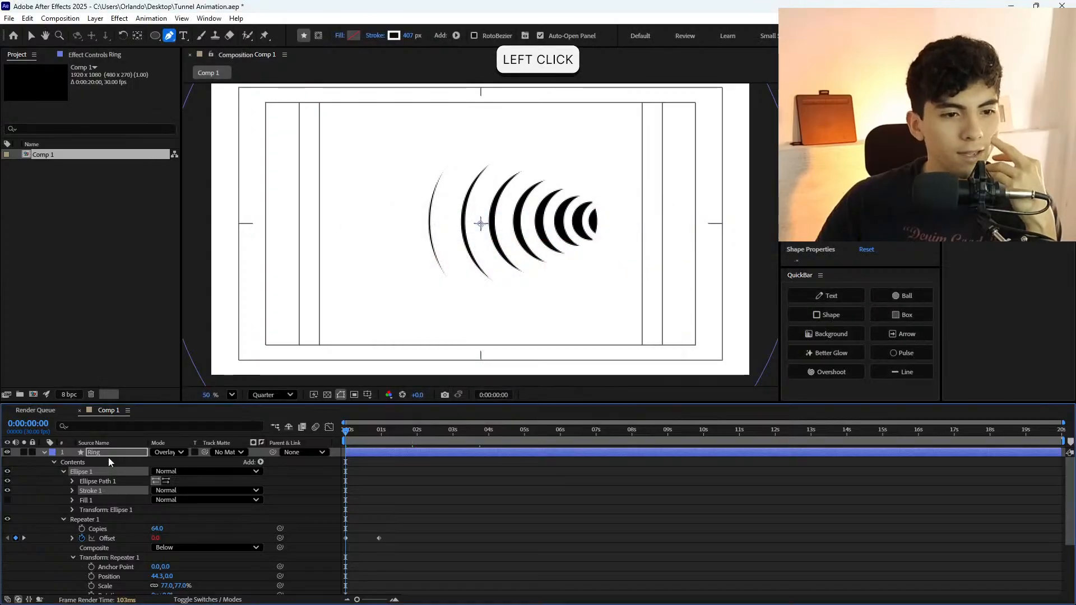
Preview the white ring animation from the start of the timeline.
click(104, 453)
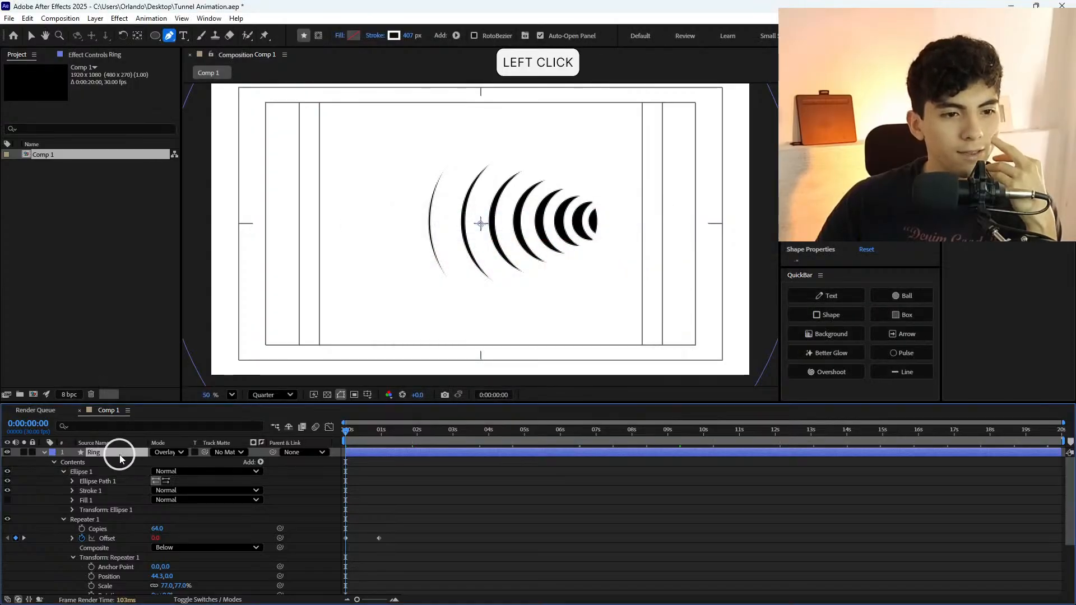
click(162, 528)
click(417, 513)
click(347, 435)
key(space)
click(295, 442)
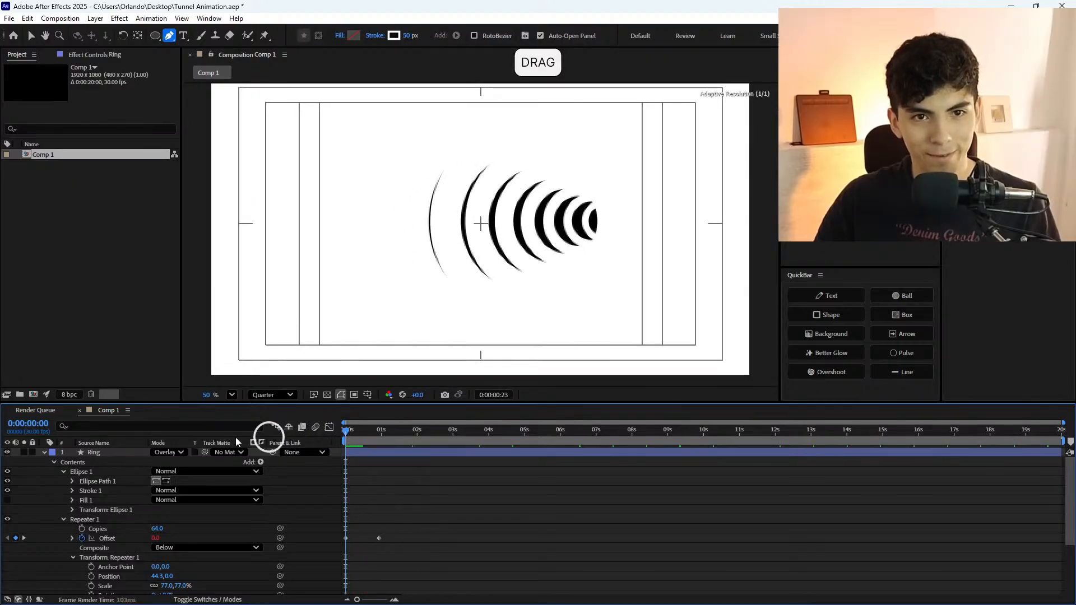
Set the Ring layer's stroke width to 200 px.
click(404, 37)
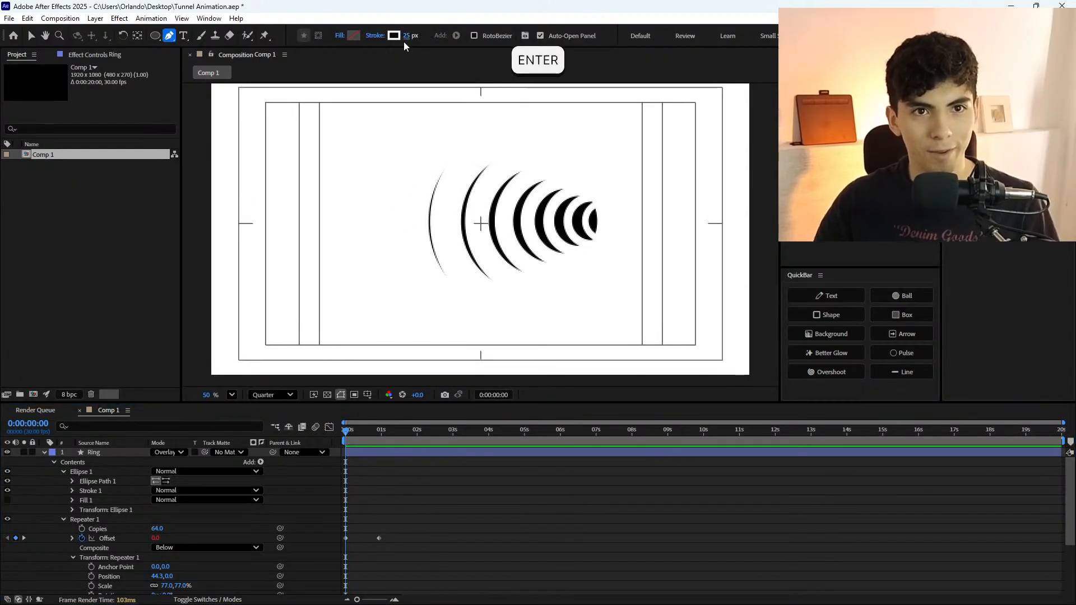
click(103, 455)
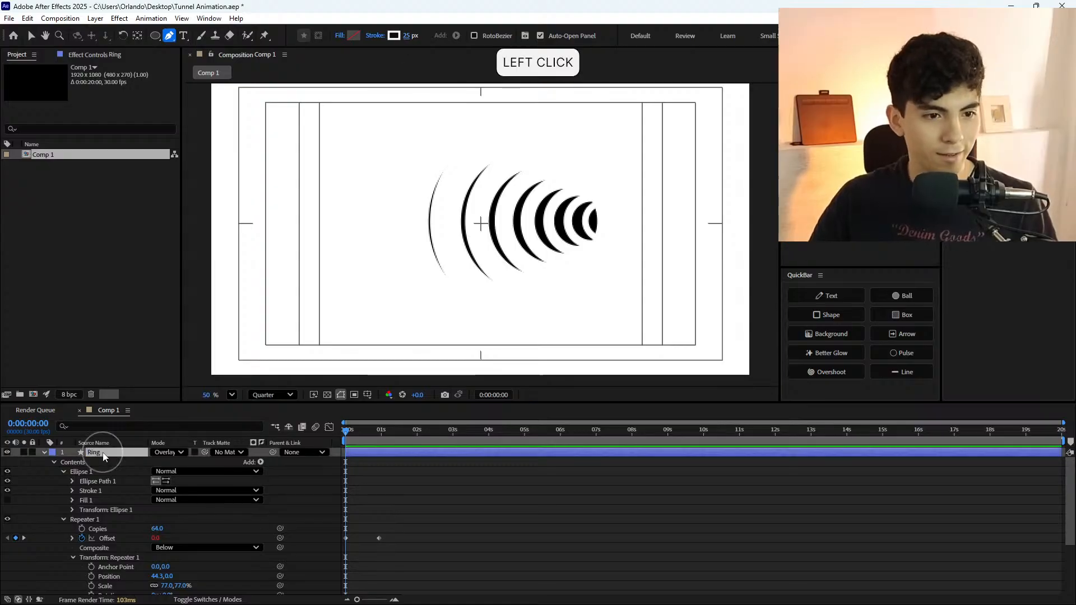
click(412, 35)
key(Return)
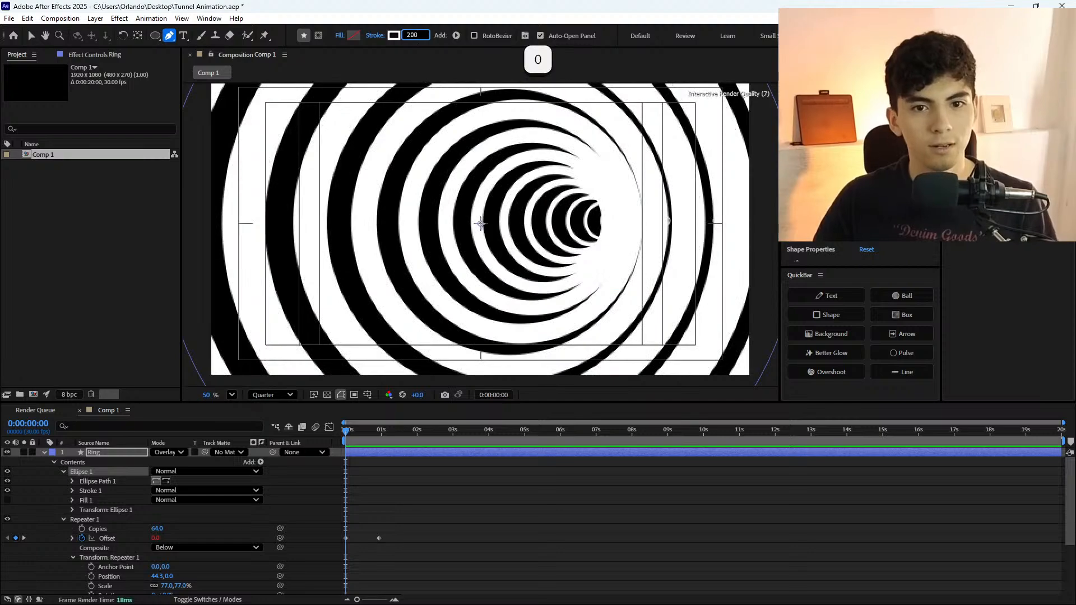
Preview and scrub the tunnel animation with the thinner stroke over its first second.
click(359, 443)
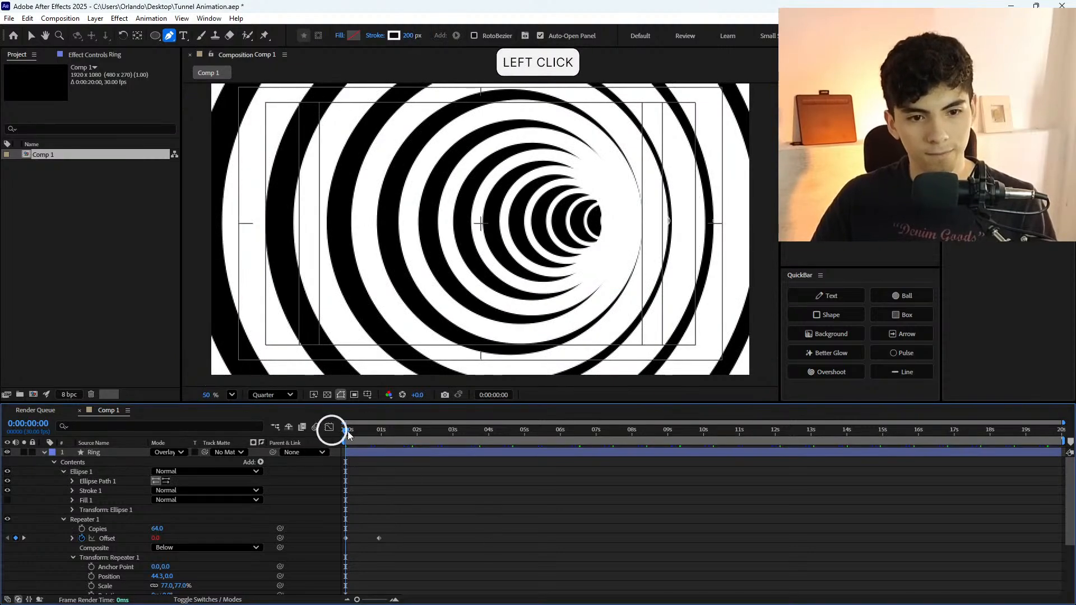
key(space)
click(356, 430)
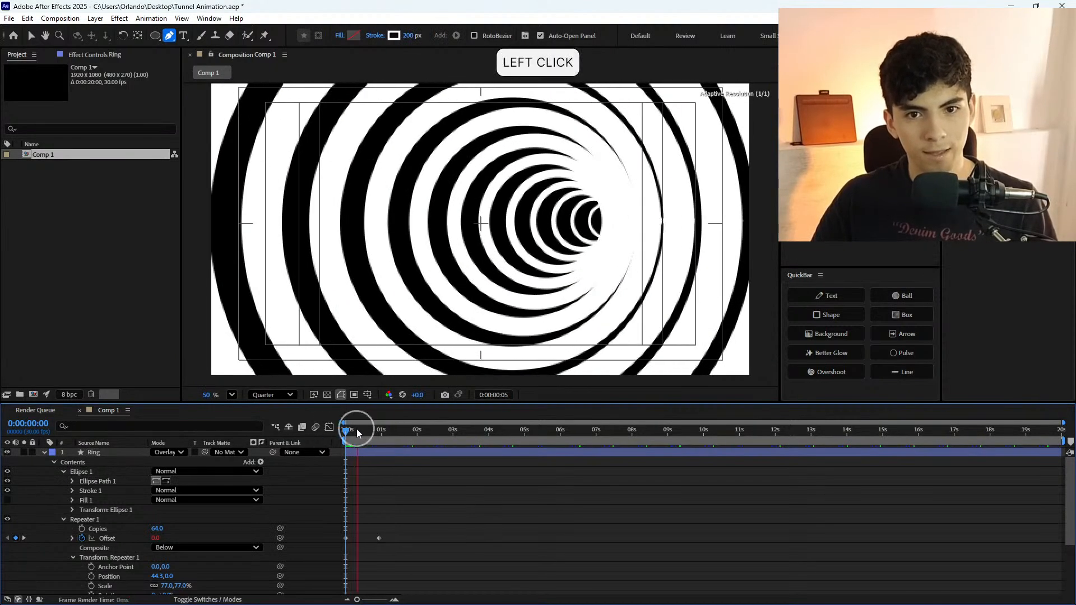
click(340, 429)
key(space)
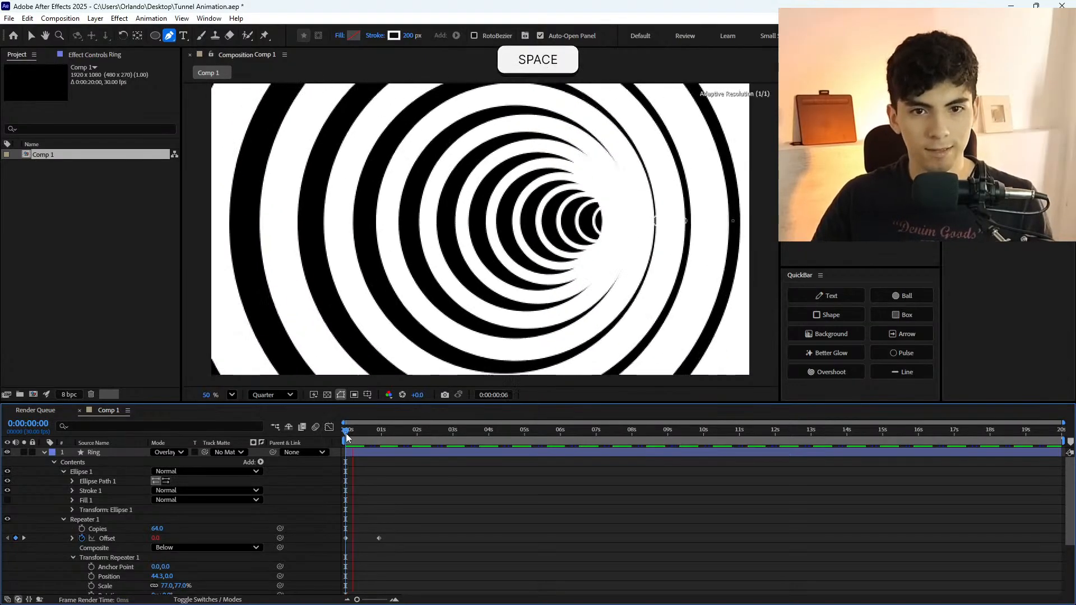
drag(346, 434, 367, 434)
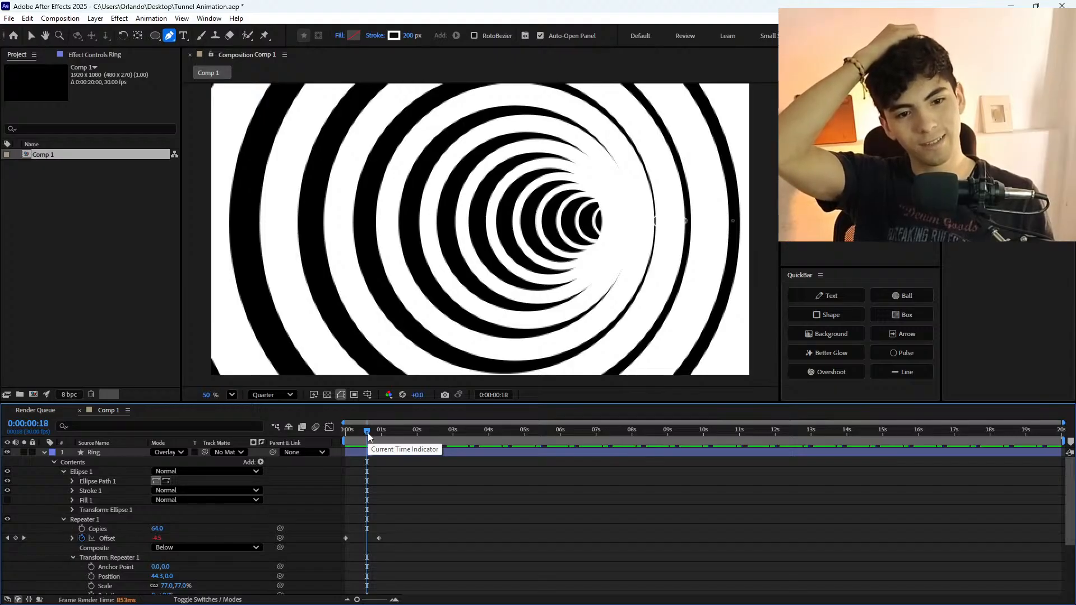
Collapse the Ring layer's properties and add a pale orange 1920 × 1080 px solid named Background beneath it.
click(106, 457)
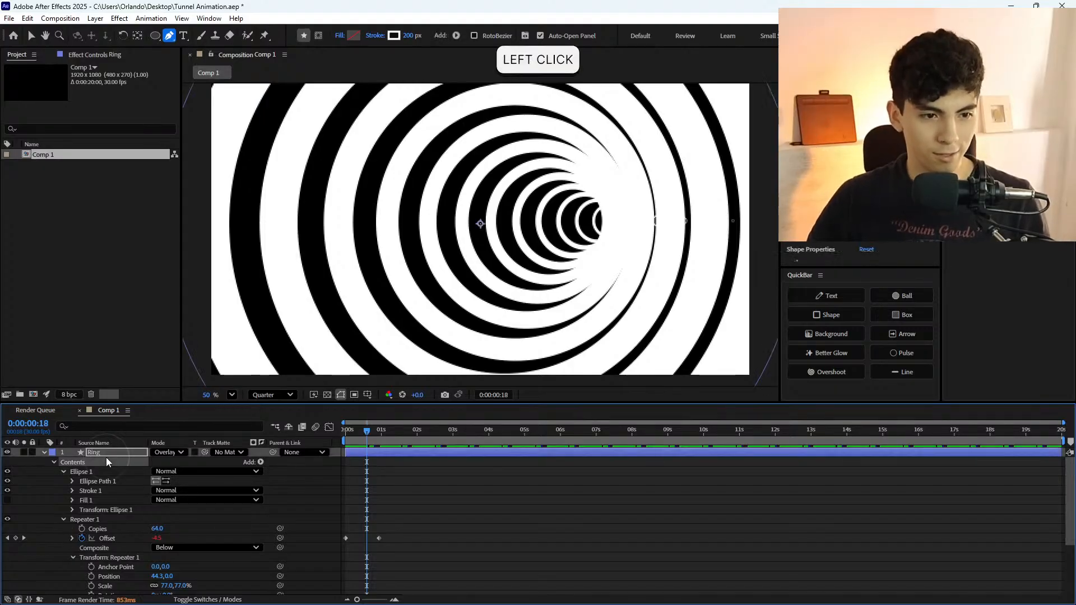
key(u)
key(u)
key(ctrl+y)
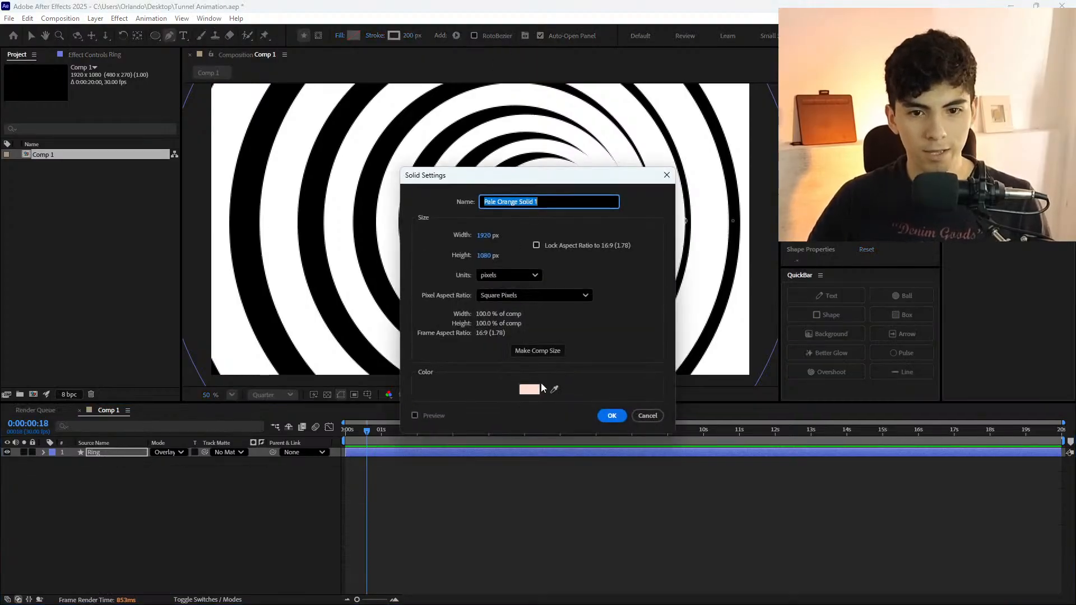
click(515, 391)
click(548, 201)
text(Background)
key(Return)
drag(112, 452, 112, 465)
Preview the ring animation over the pale orange background from the start.
click(360, 478)
drag(367, 437, 317, 438)
key(space)
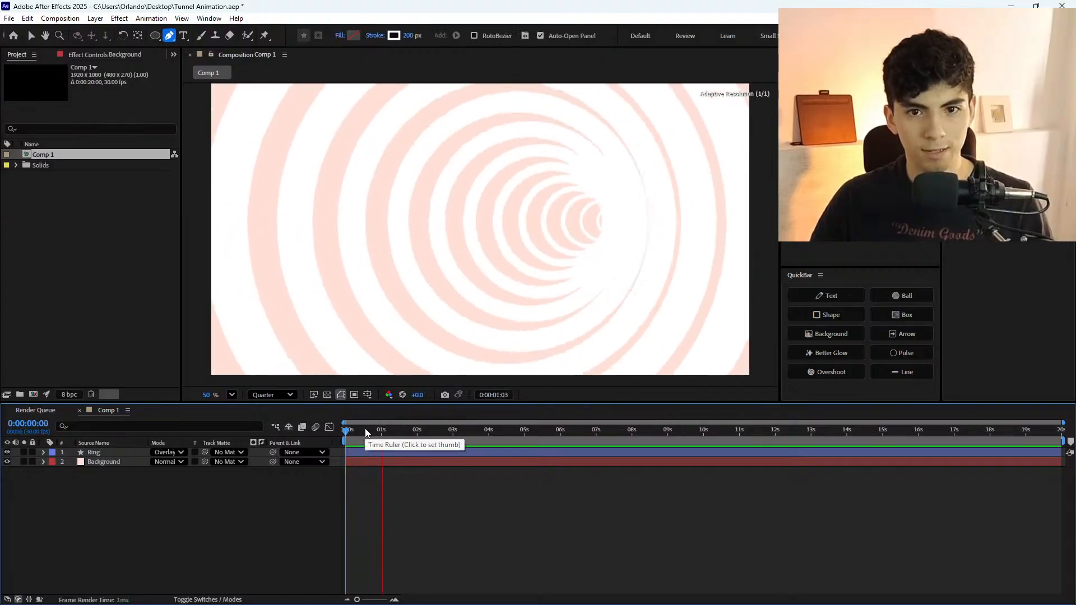
click(346, 430)
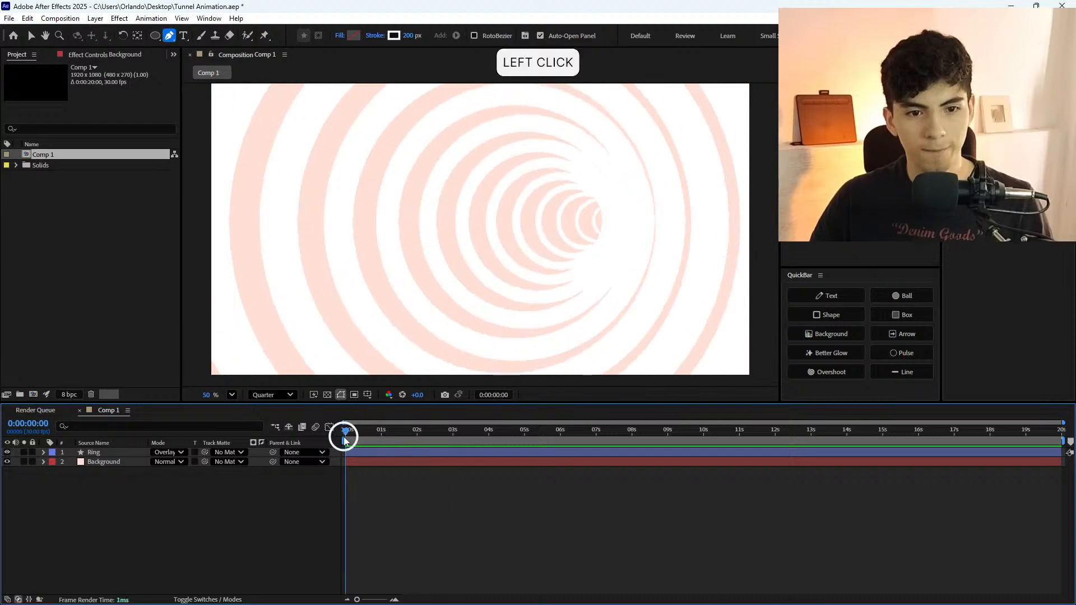
Change the Ring layer's stroke color to saturated orange, hue 34° at 100% saturation and 100% brightness.
click(124, 452)
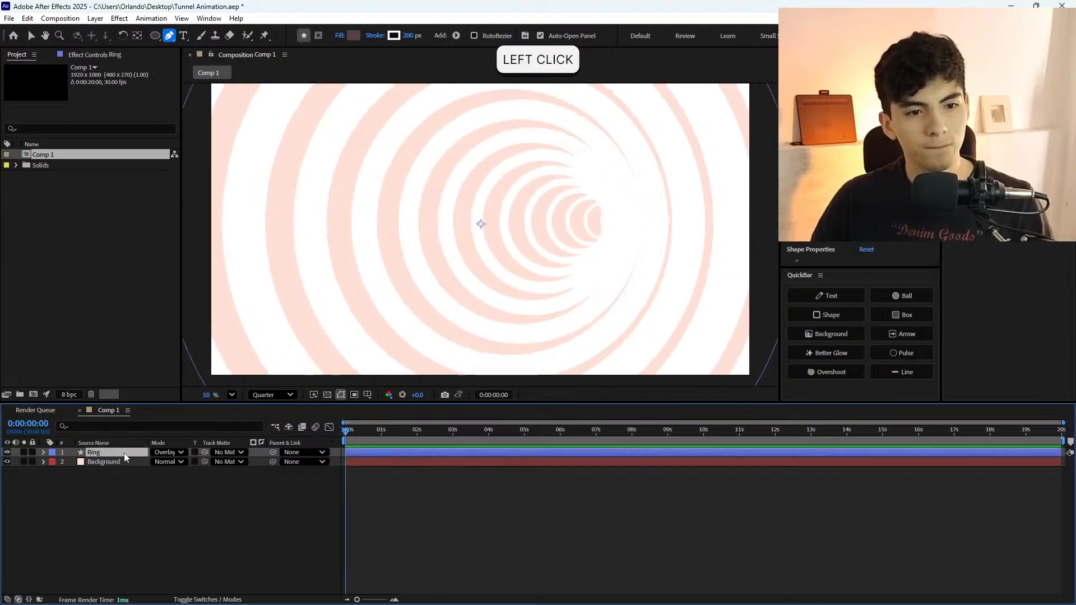
click(168, 452)
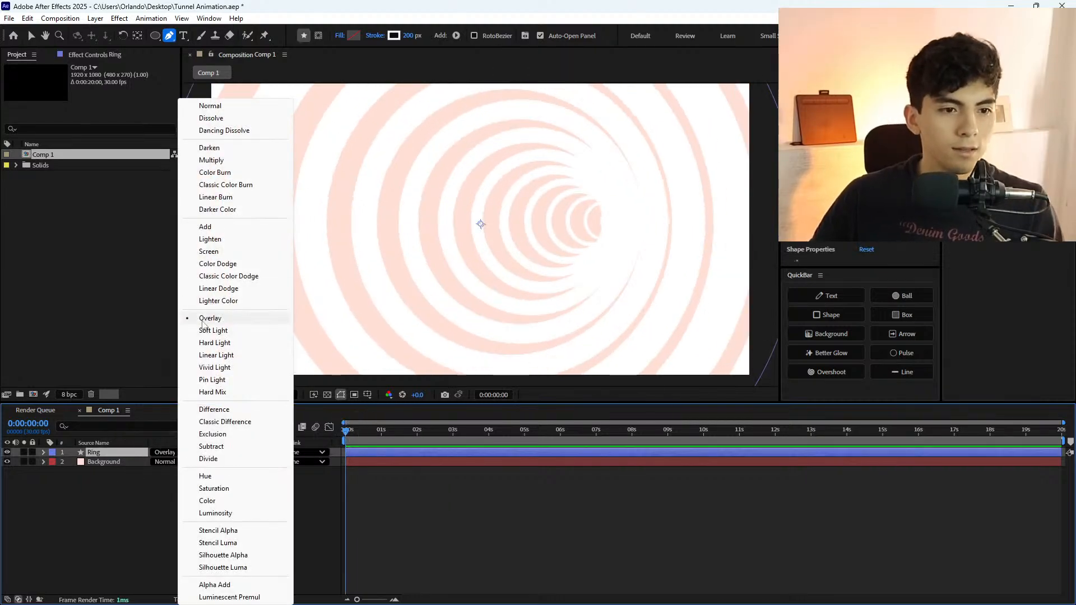
click(394, 34)
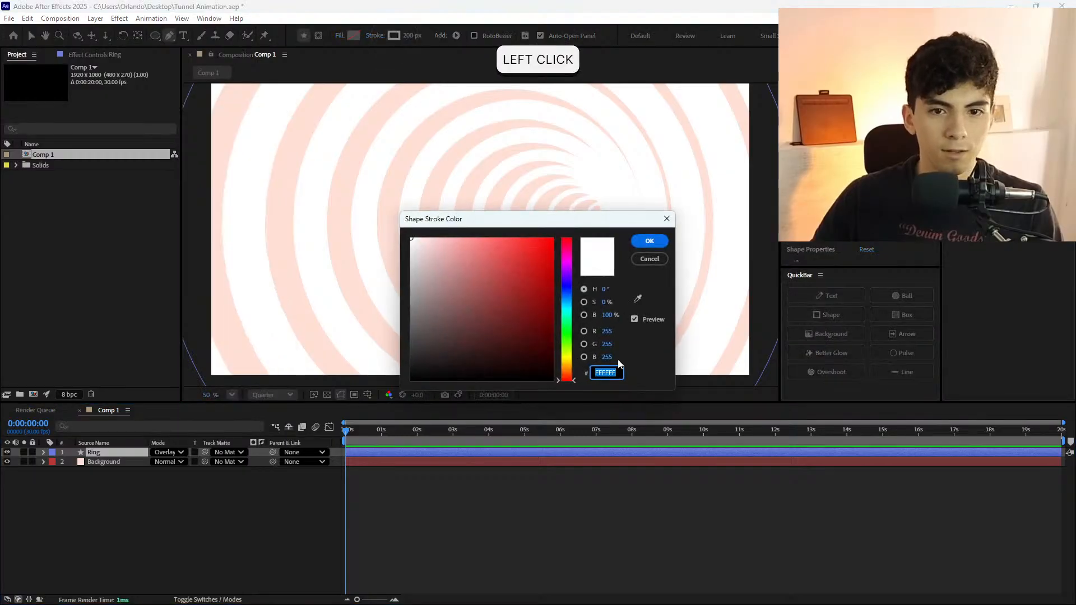
click(568, 368)
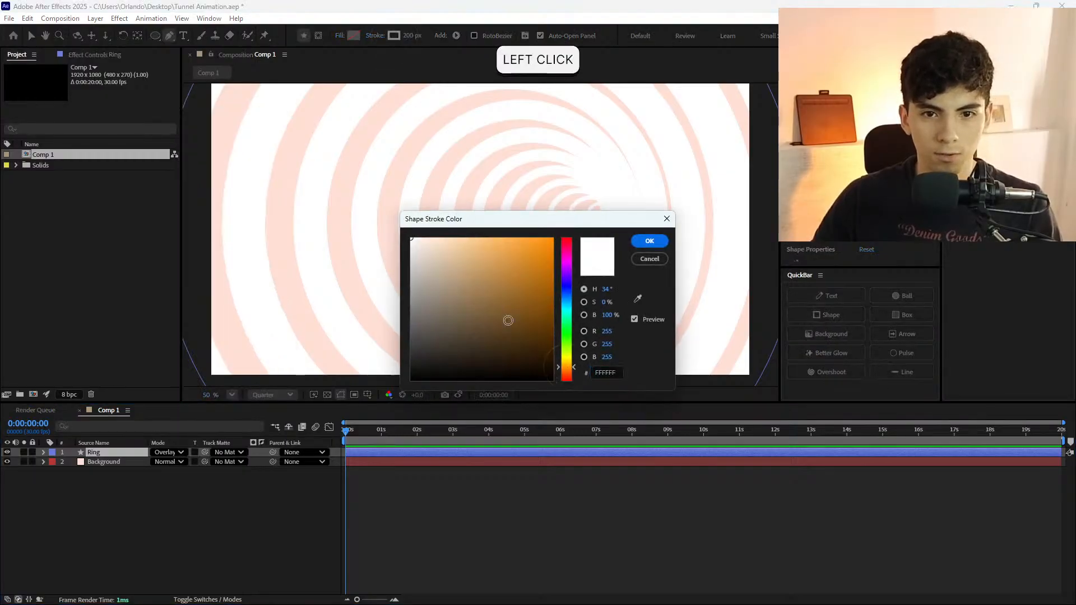
drag(516, 331, 573, 213)
click(665, 242)
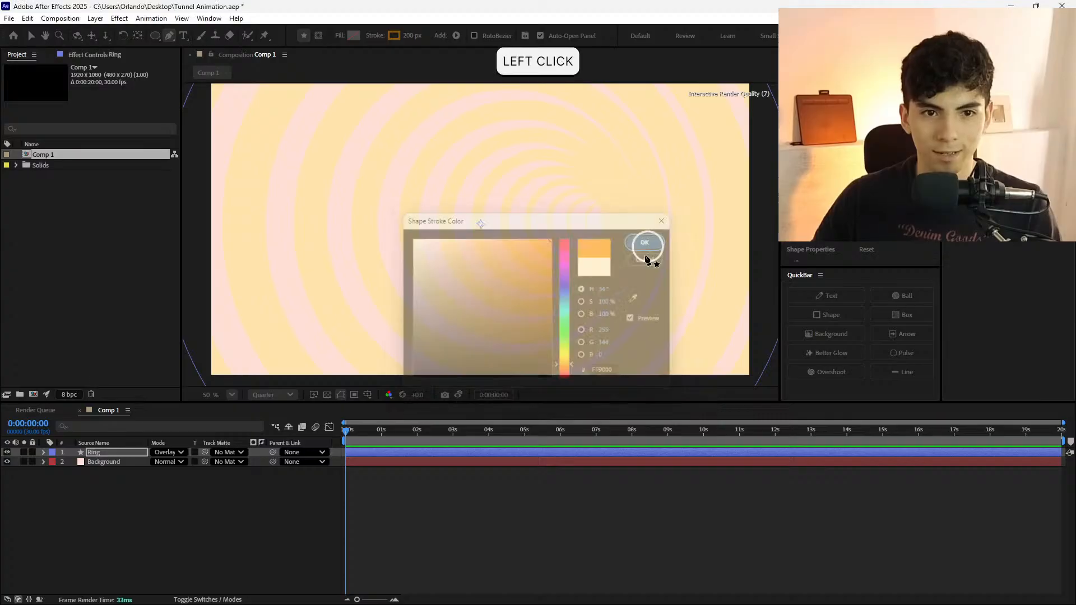
Set the Ring layer's blending mode to Normal.
click(91, 451)
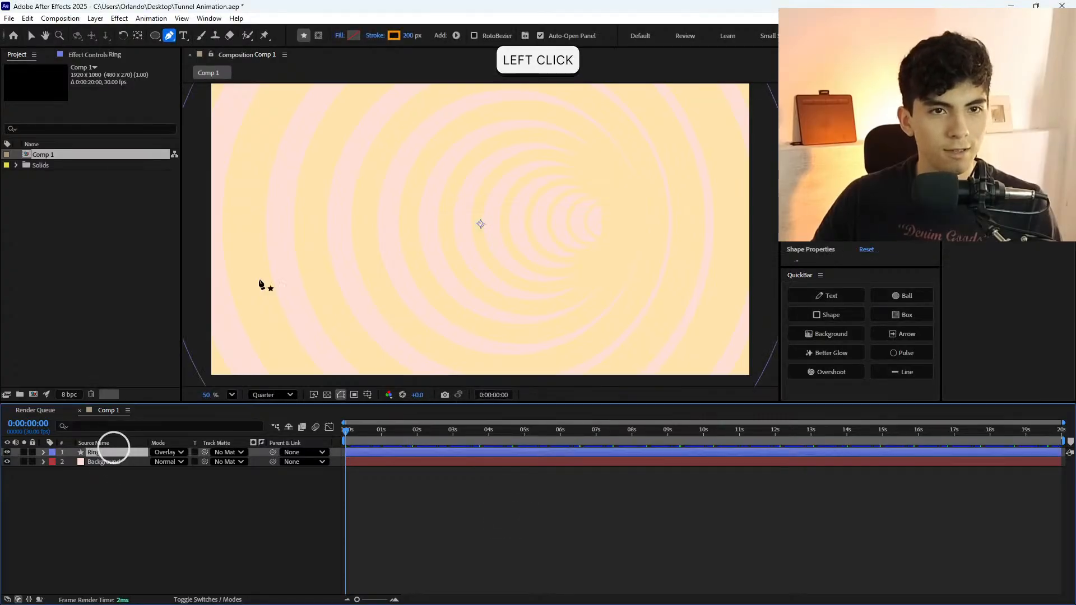
click(394, 35)
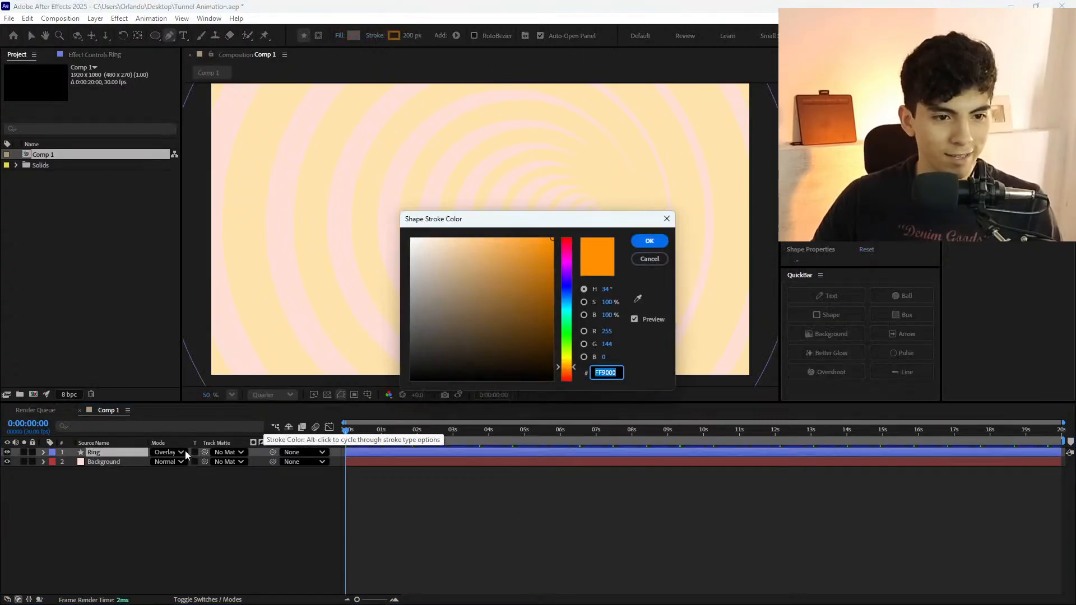
key(Escape)
click(180, 452)
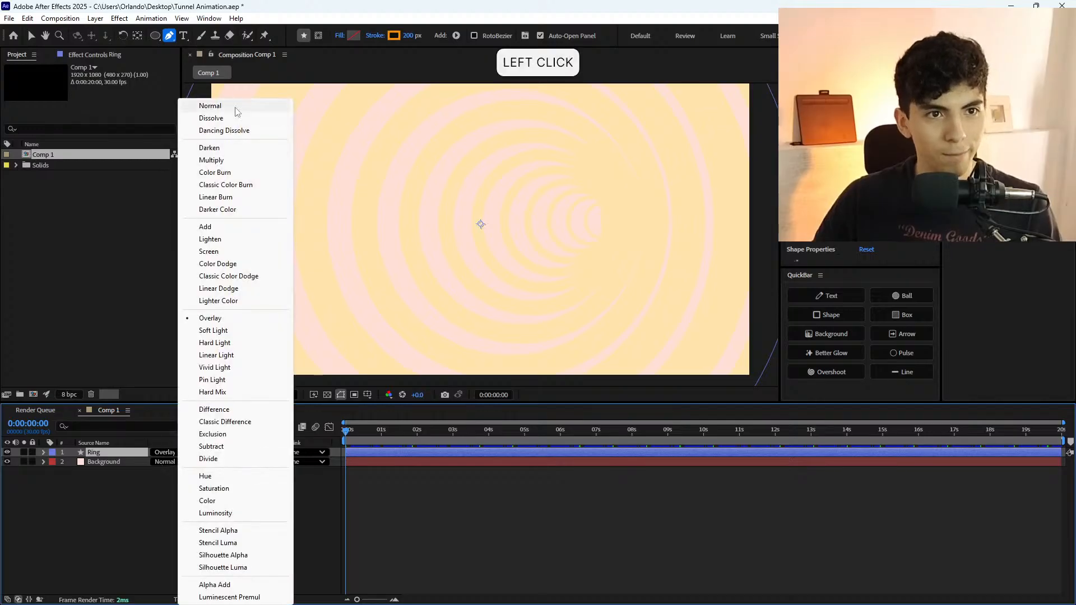
click(210, 106)
Soften the Ring's stroke color to lighter orange FFAE44.
click(395, 35)
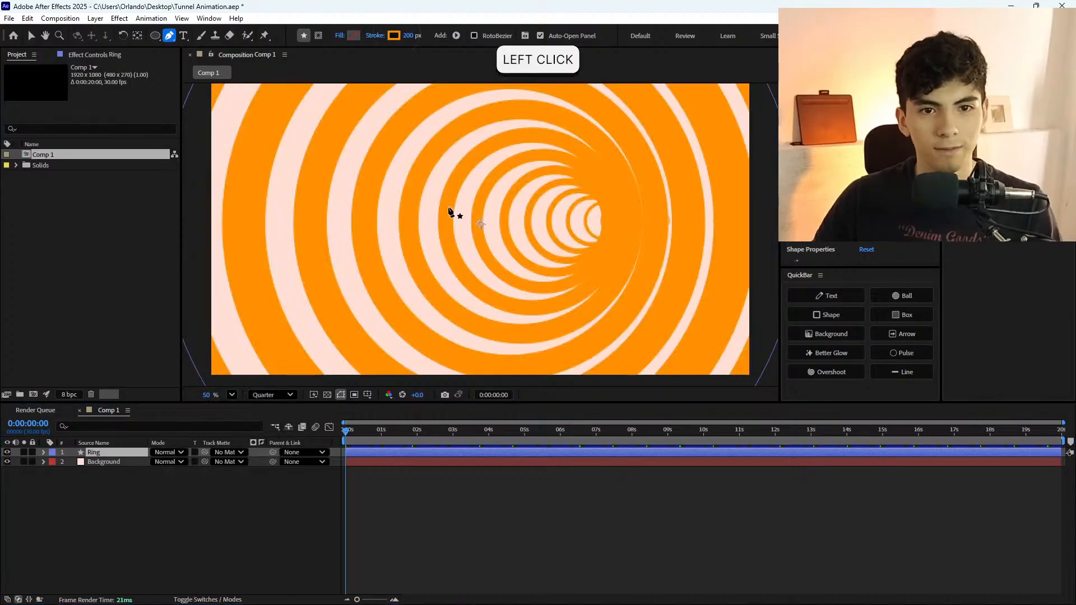
mouse_move(461, 245)
mouse_down()
mouse_move(469, 225)
mouse_move(547, 240)
mouse_up()
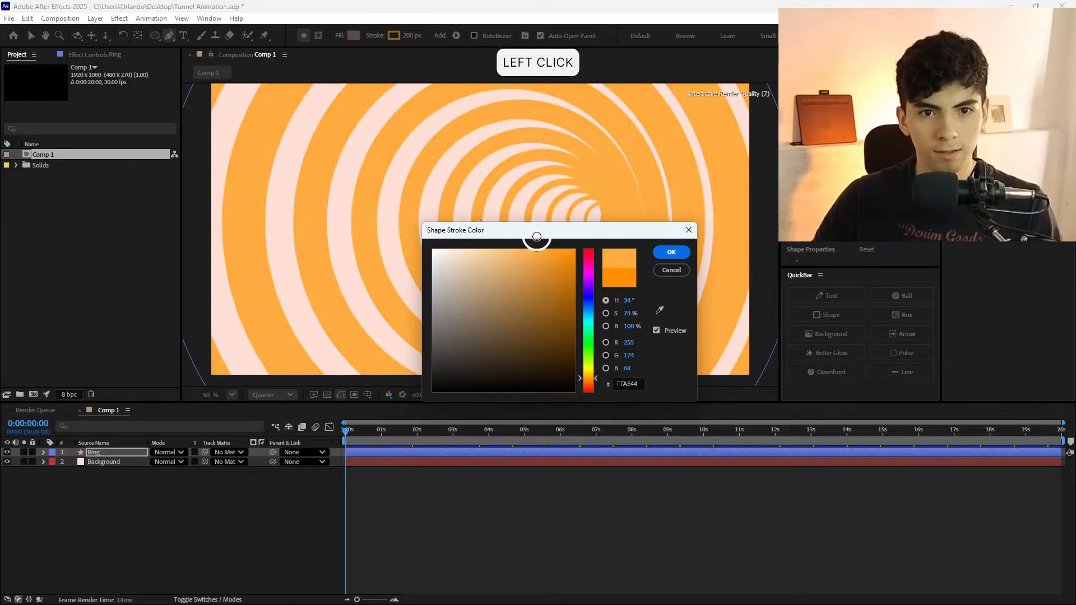
click(672, 252)
Preview the recolored tunnel animation and return to the start of the timeline.
key(space)
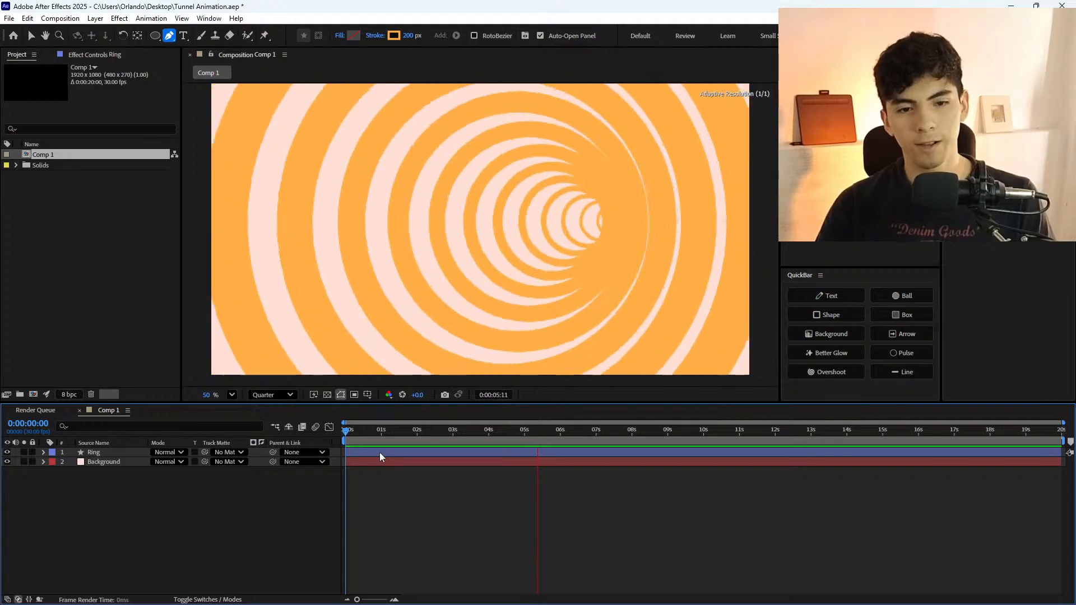
click(335, 433)
drag(335, 437, 3, 513)
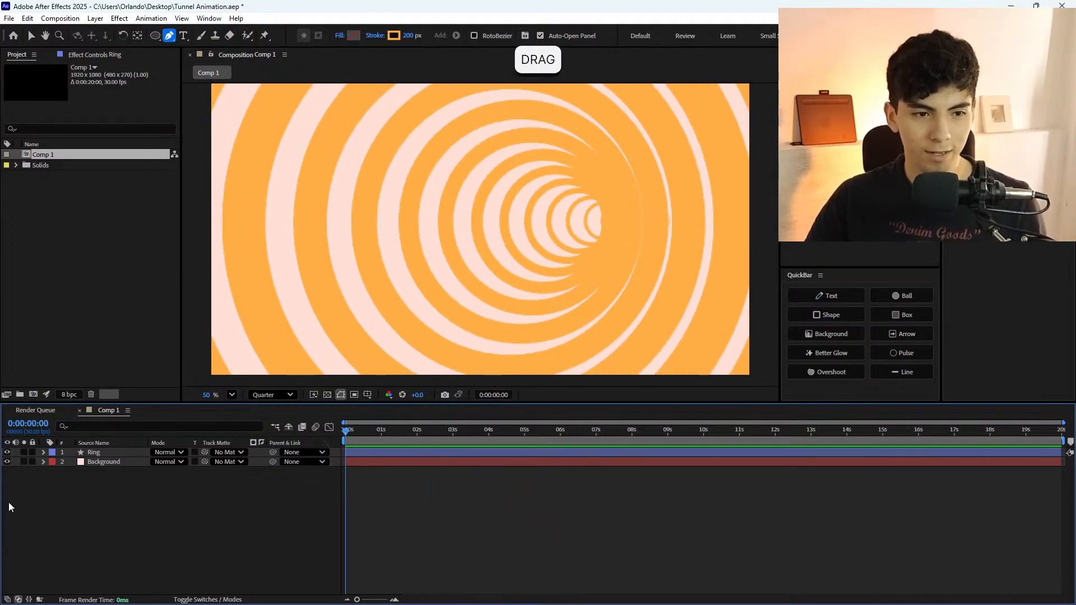
Expand the Ring layer's Ellipse 1 contents and inspect its fill, stroke and transform groups.
click(43, 453)
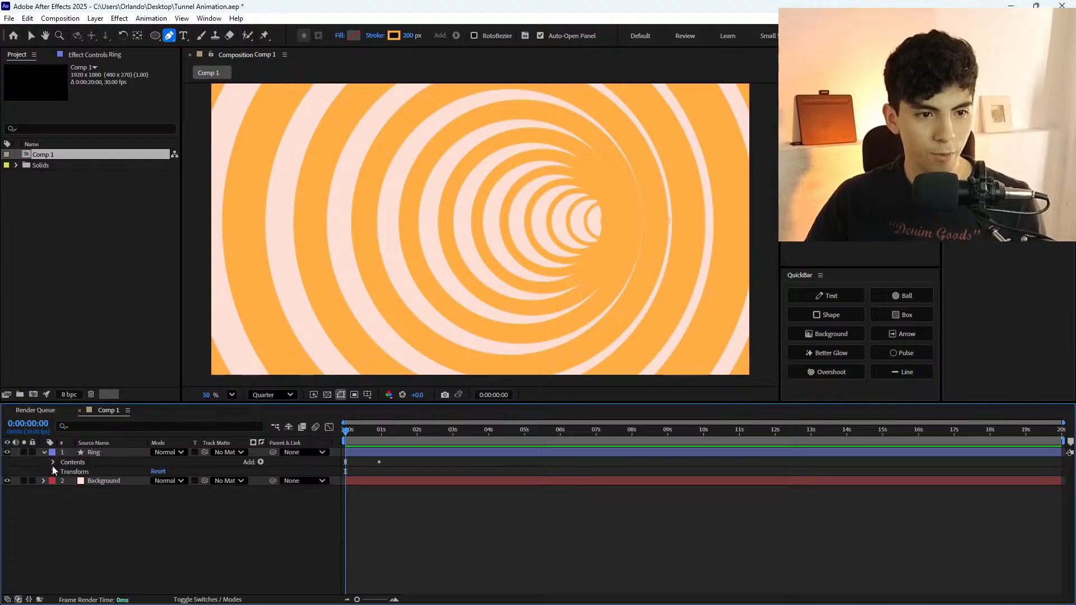
click(53, 464)
click(63, 472)
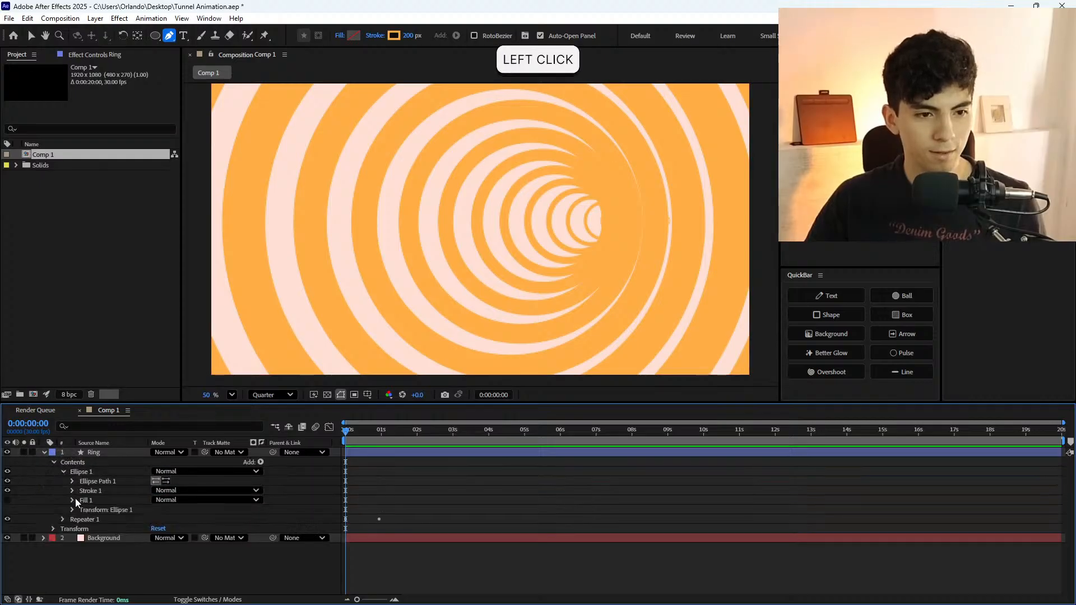
click(75, 499)
click(74, 498)
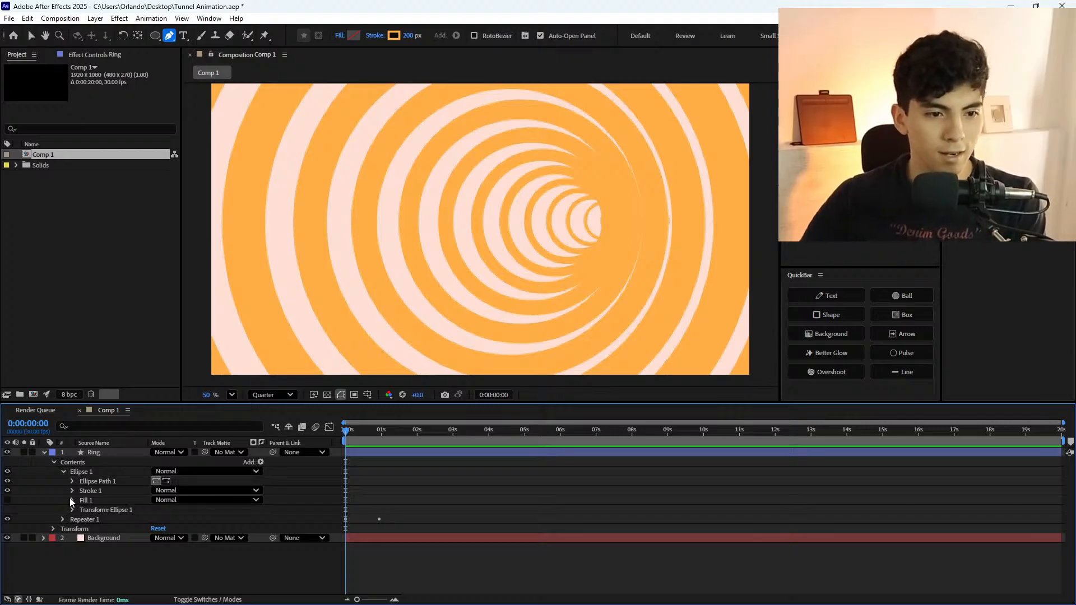
click(81, 507)
click(72, 500)
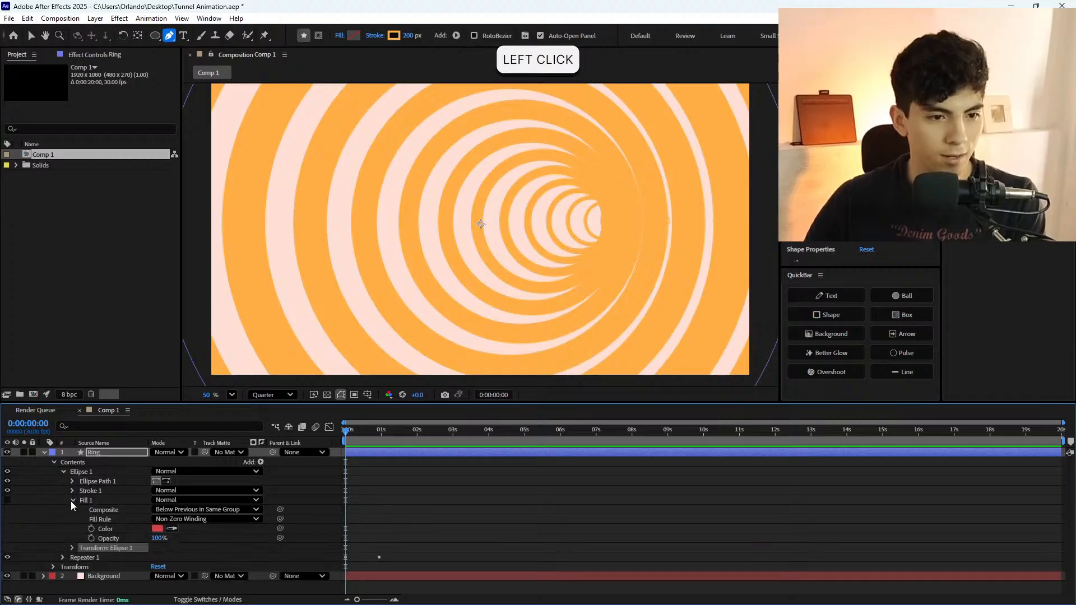
click(72, 500)
click(72, 491)
click(72, 490)
click(70, 508)
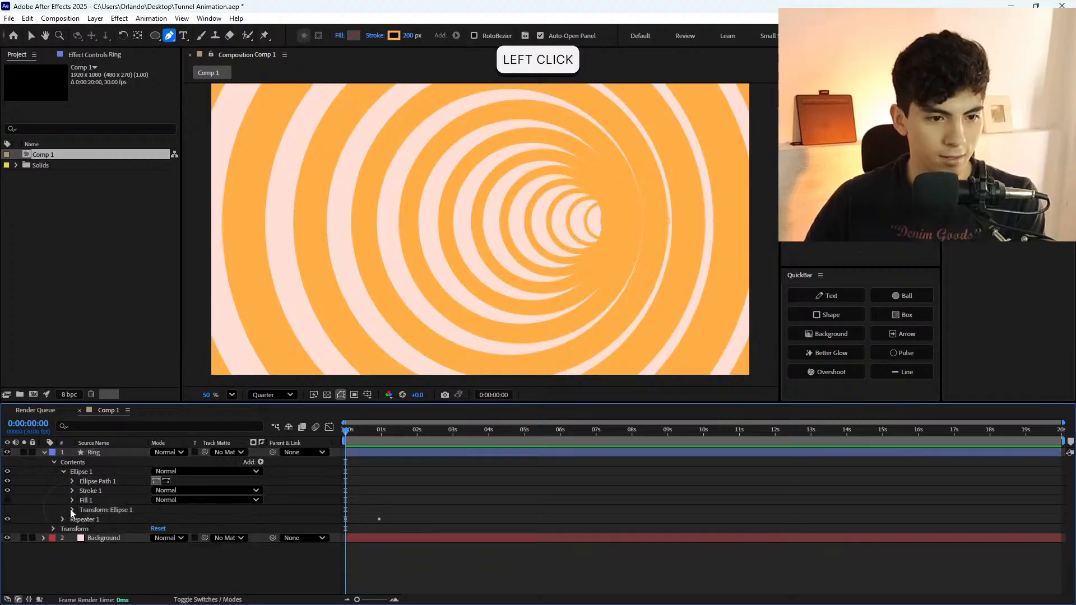
click(72, 510)
click(72, 509)
Expand Repeater 1's transform properties and set its Position to 0, 0.
click(63, 518)
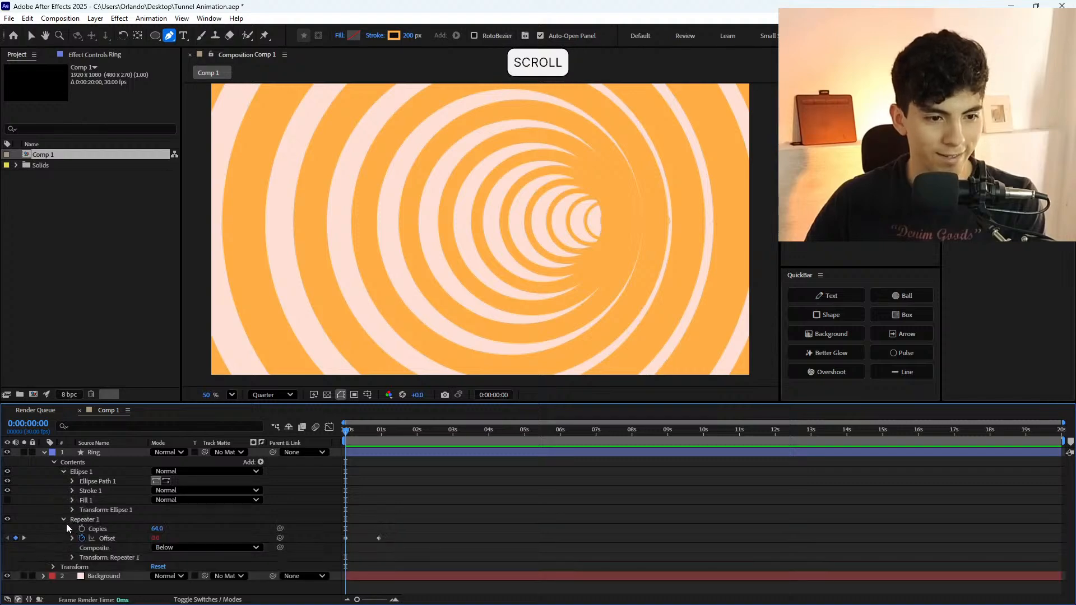
click(72, 556)
click(72, 533)
click(69, 557)
scroll(69, 565, down, 2)
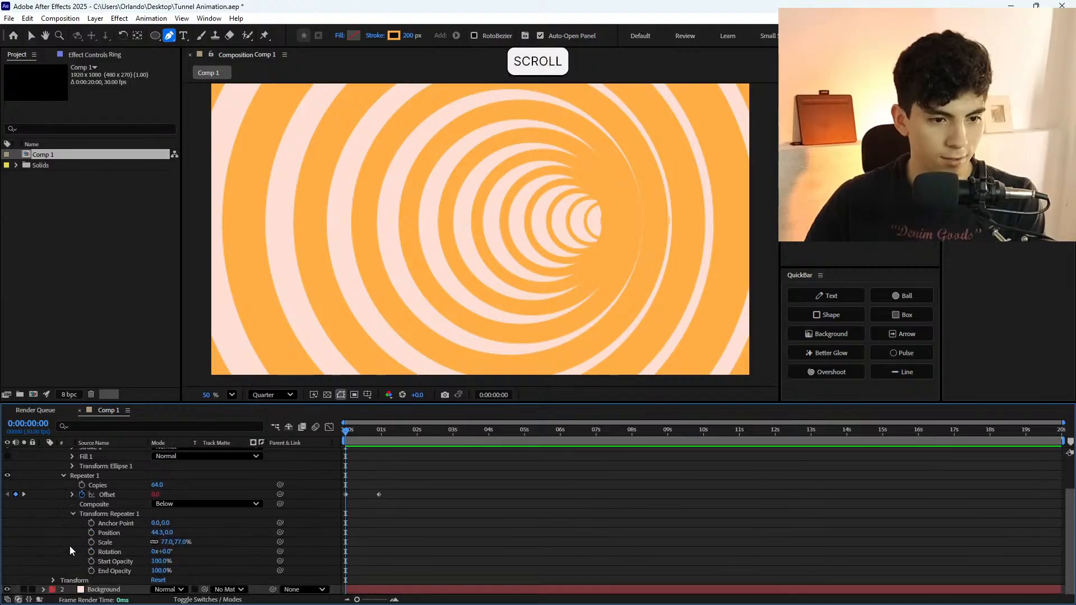
drag(161, 537, 139, 537)
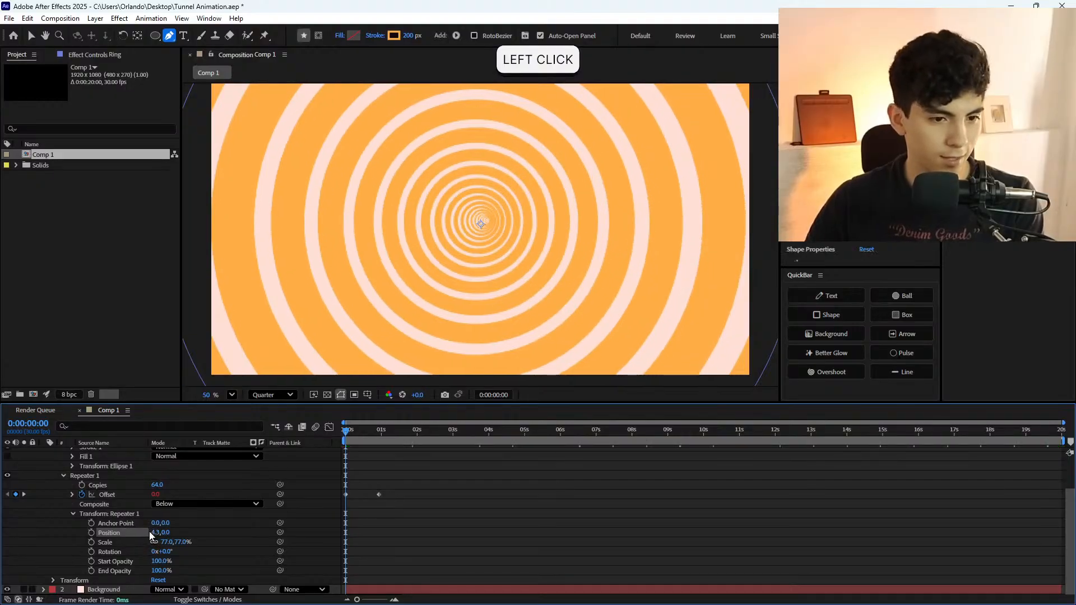
click(159, 532)
text(0)
key(Return)
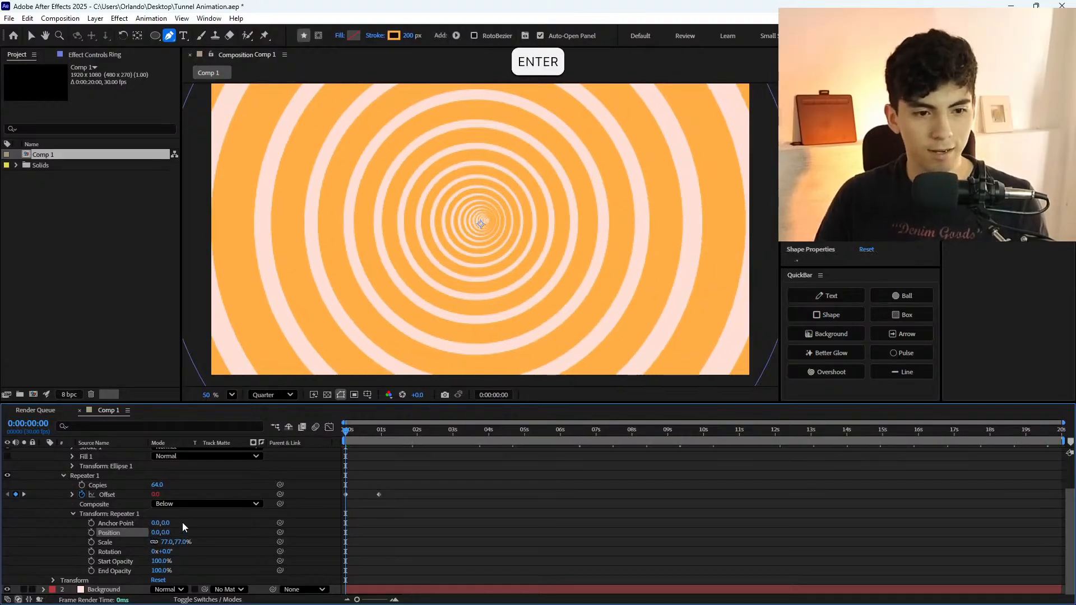
Keyframe the repeater's Position at the start of the timeline and set it to 54, 0 at 0:00:00:28.
click(92, 533)
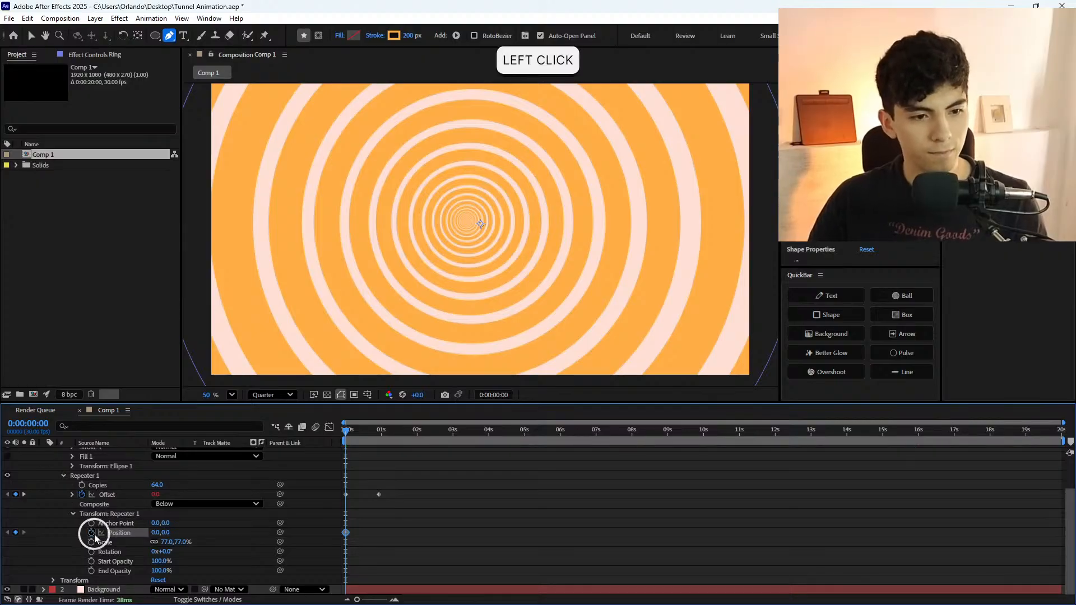
key(u)
drag(357, 428, 379, 430)
drag(155, 481, 190, 484)
click(480, 554)
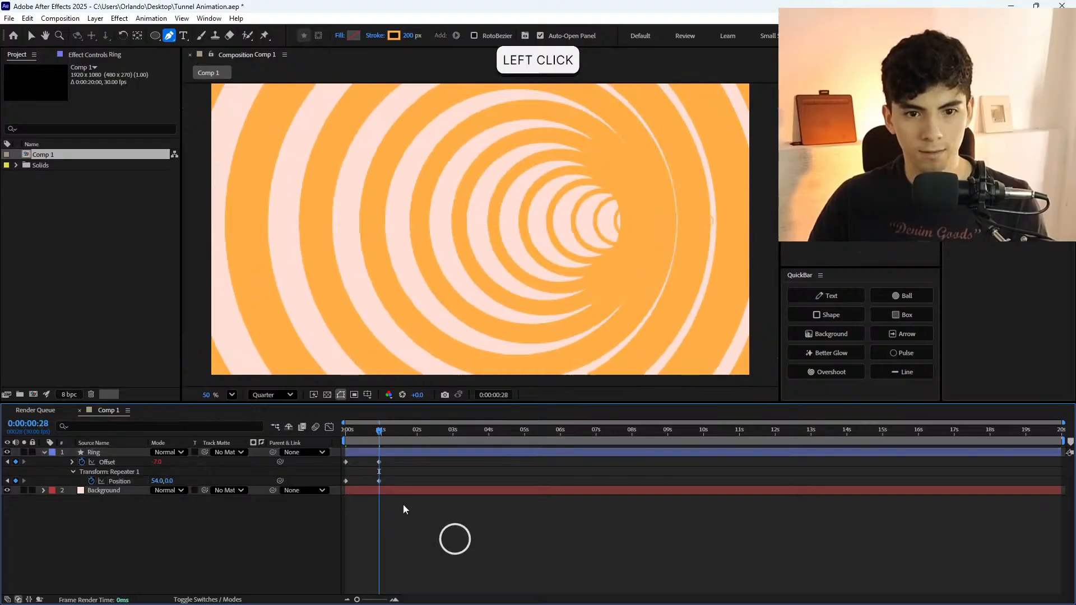
Preview the sideways-bending tunnel animation from the start.
drag(381, 433, 324, 452)
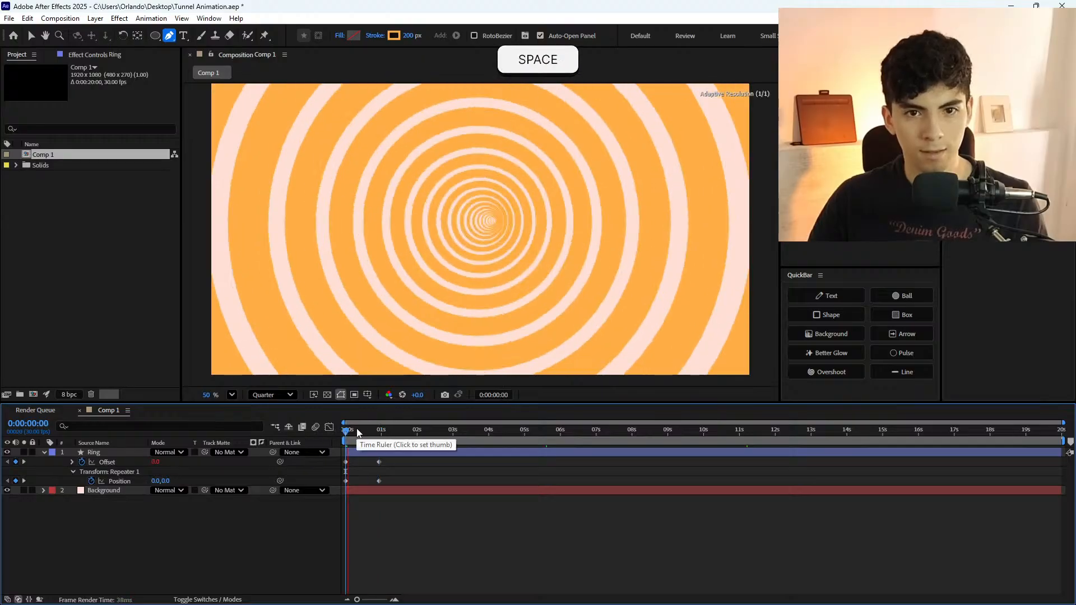
click(343, 429)
key(space)
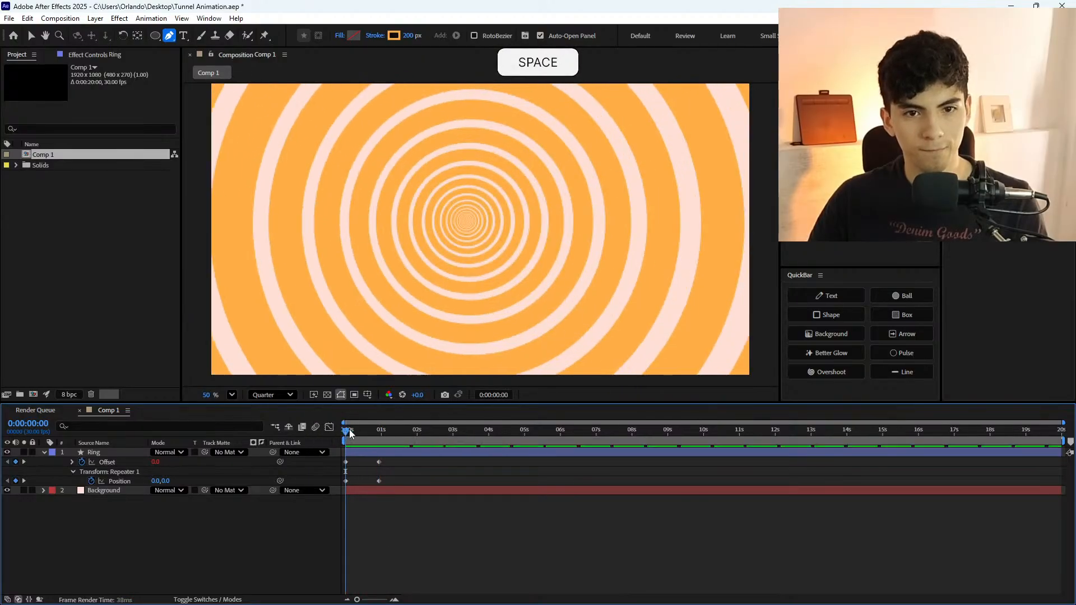
click(348, 433)
mouse_move(354, 442)
mouse_down()
mouse_move(385, 444)
mouse_move(339, 440)
mouse_up()
key(space)
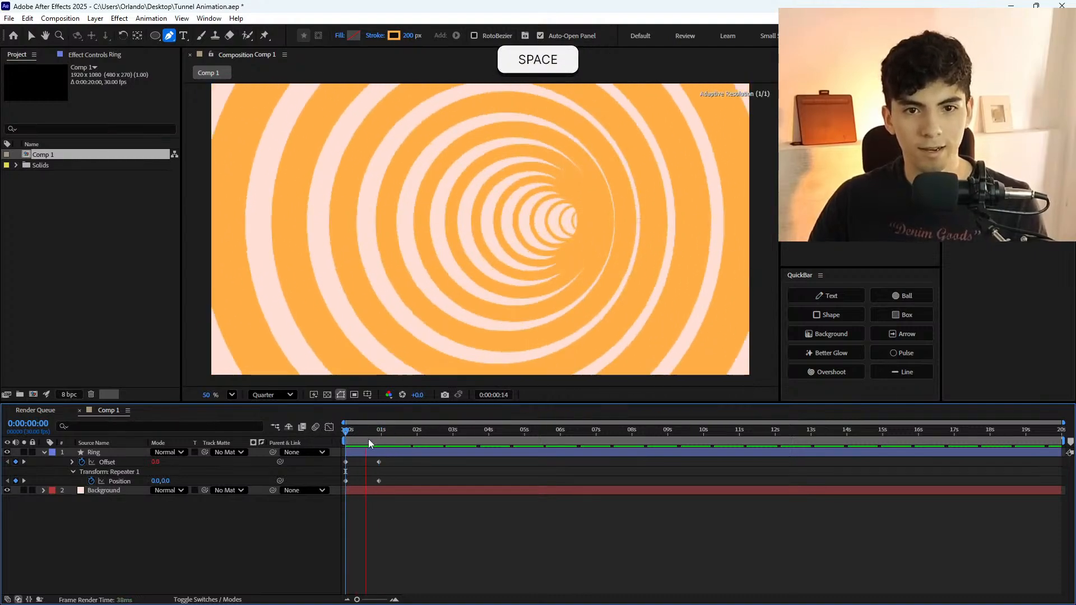
Apply Easy Ease to the repeater's Position keyframe at 0:00:00:28.
click(368, 443)
drag(368, 442, 365, 489)
key(F9)
click(394, 476)
Preview the eased Position animation from the start.
drag(380, 437, 284, 442)
key(space)
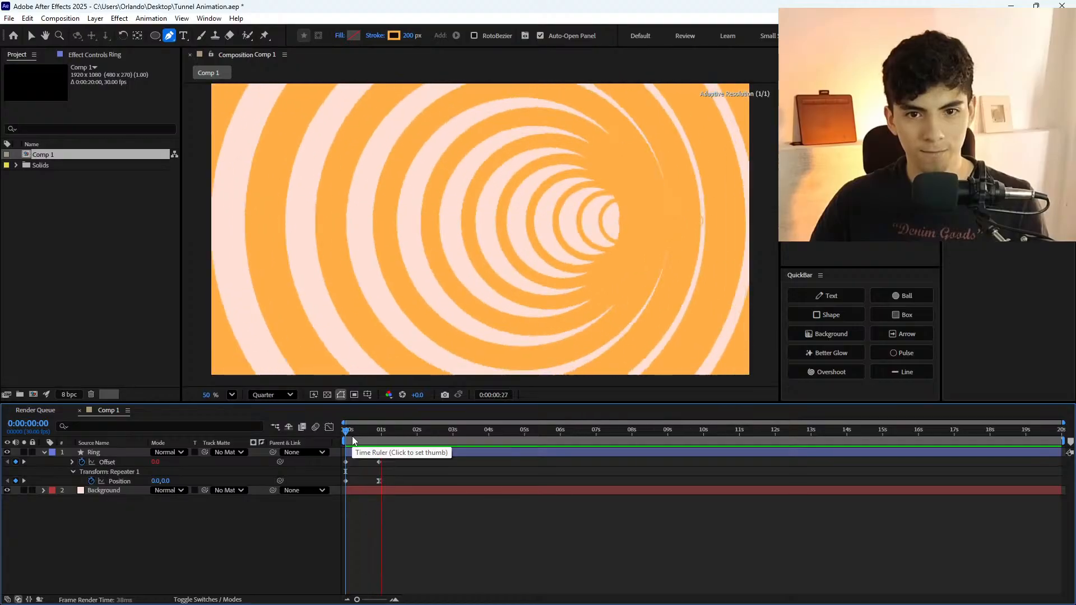
click(308, 440)
key(space)
Copy the repeater's first Position keyframe and paste it at 0:00:02:00.
click(394, 441)
drag(395, 444, 416, 455)
click(345, 480)
key(ctrl+c)
key(ctrl+v)
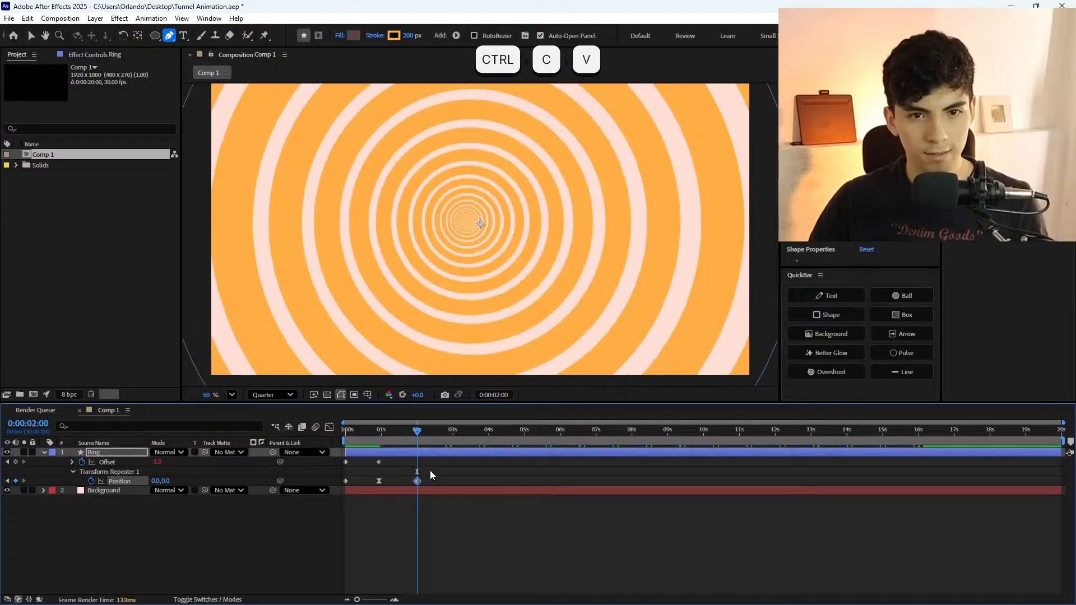
Preview the tunnel bending out and back over the first two seconds.
click(380, 430)
key(space)
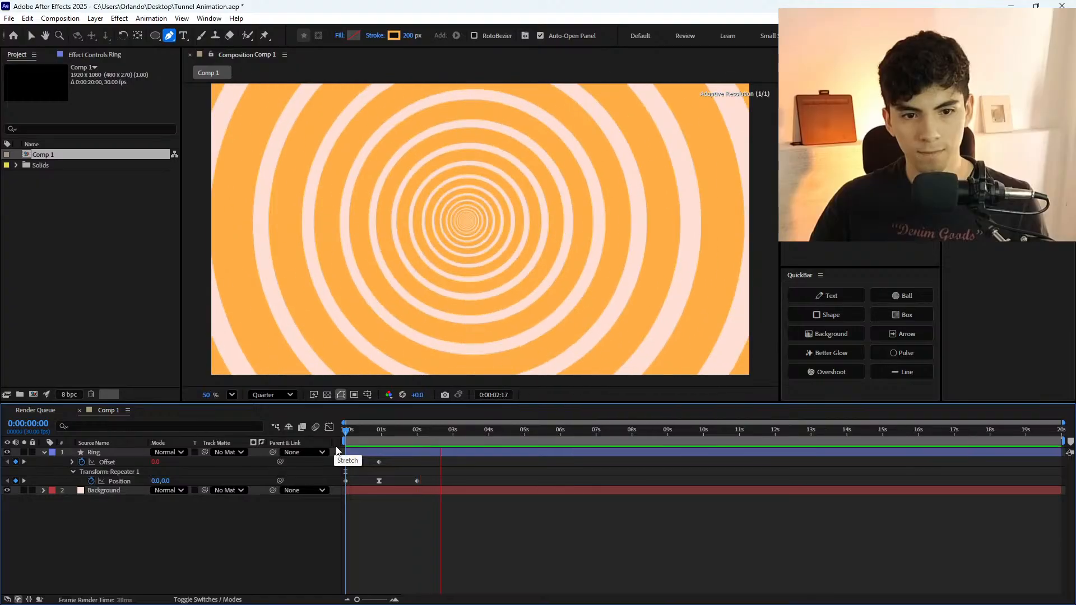
click(379, 443)
drag(378, 443, 384, 444)
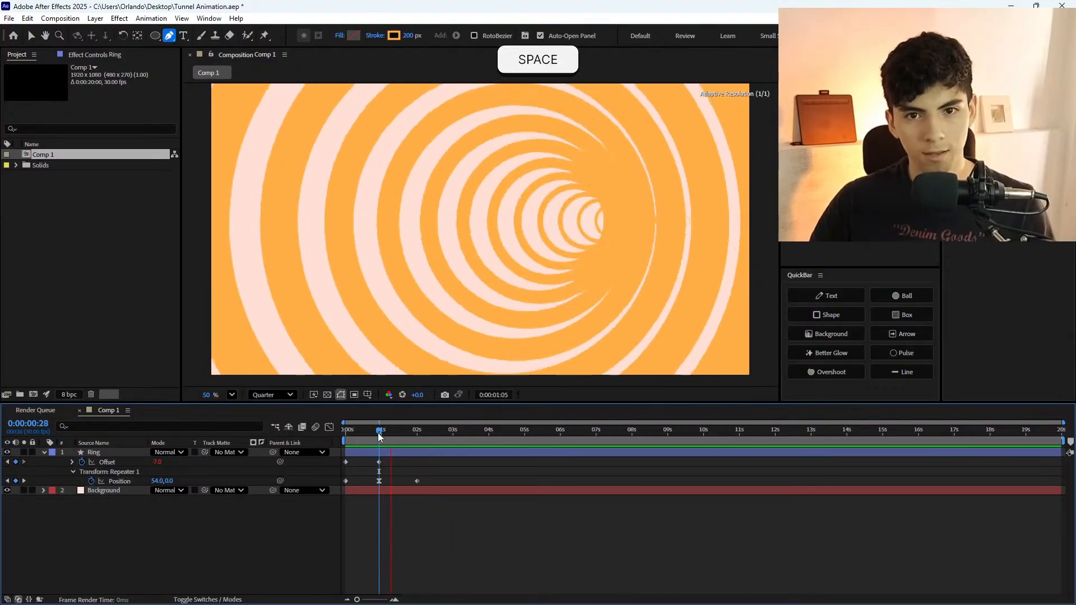
drag(378, 436, 269, 436)
key(space)
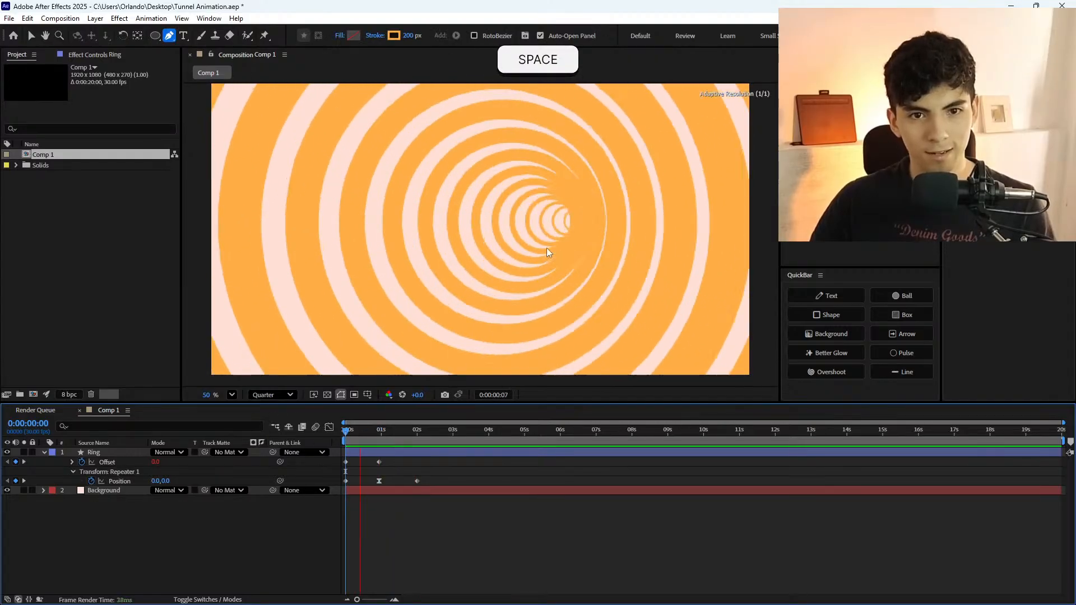
click(328, 440)
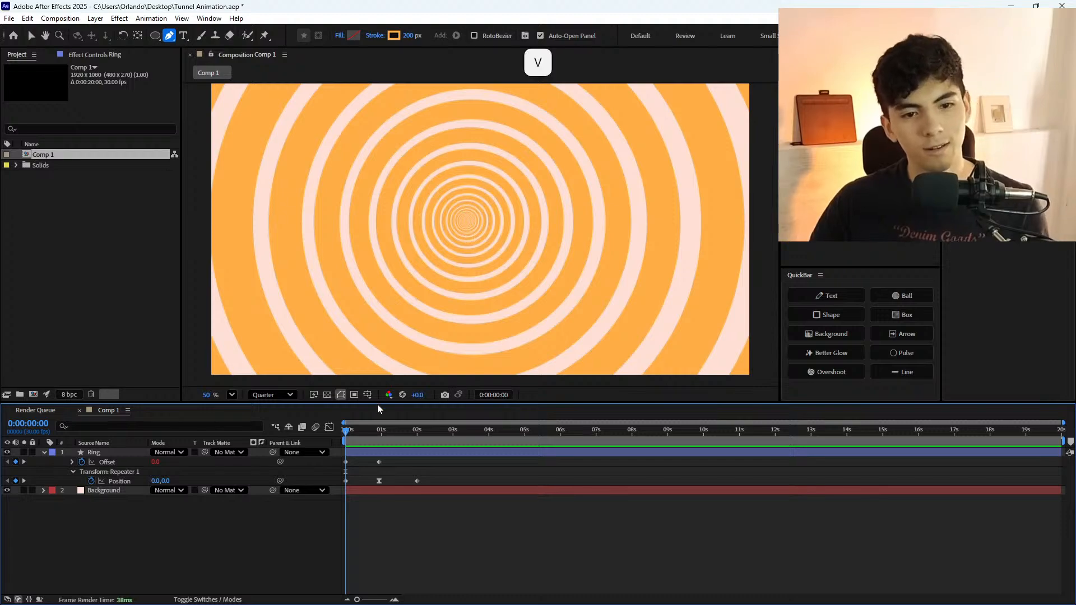
Switch to the Selection tool and scrub the animation from the start to 0:00:01:17.
key(v)
click(351, 439)
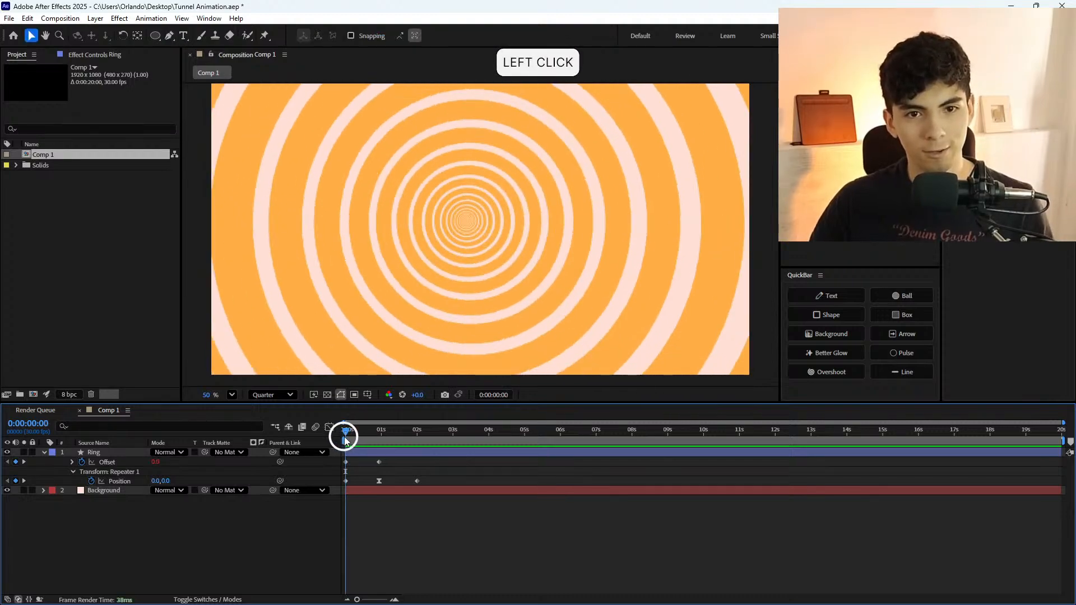
drag(353, 440, 401, 440)
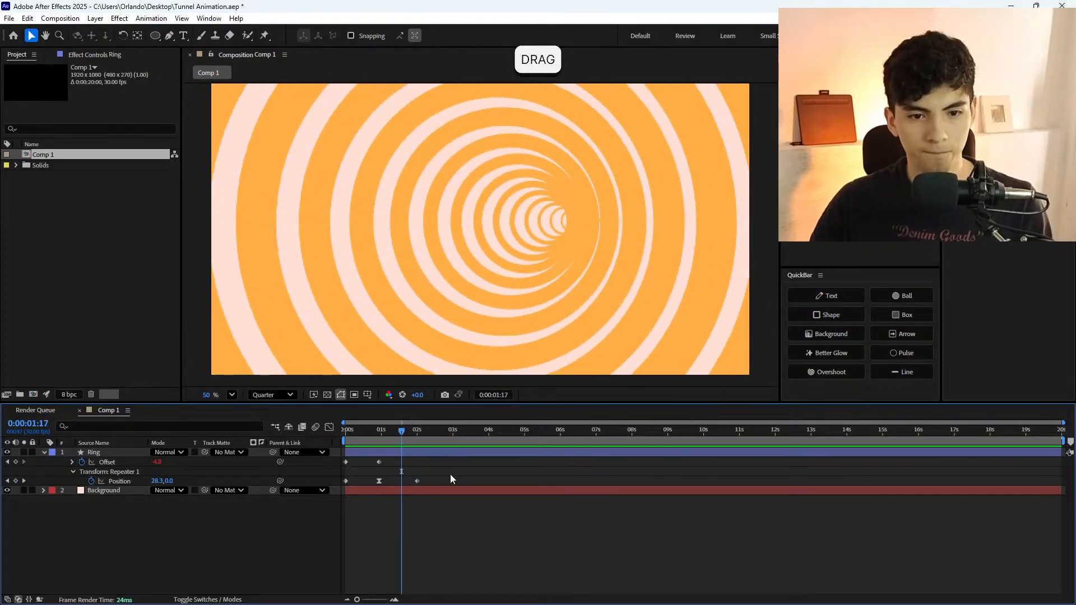
Delete the repeater's first Position keyframe and shift the remaining Position keyframes to begin at 0:00:00:00.
click(346, 480)
key(Delete)
drag(481, 468, 346, 480)
drag(357, 434, 344, 439)
Set the repeater's X Position to 100 at the 0:00:00:00 keyframe.
click(366, 491)
drag(156, 482, 159, 481)
key(BackSpace)
text(0)
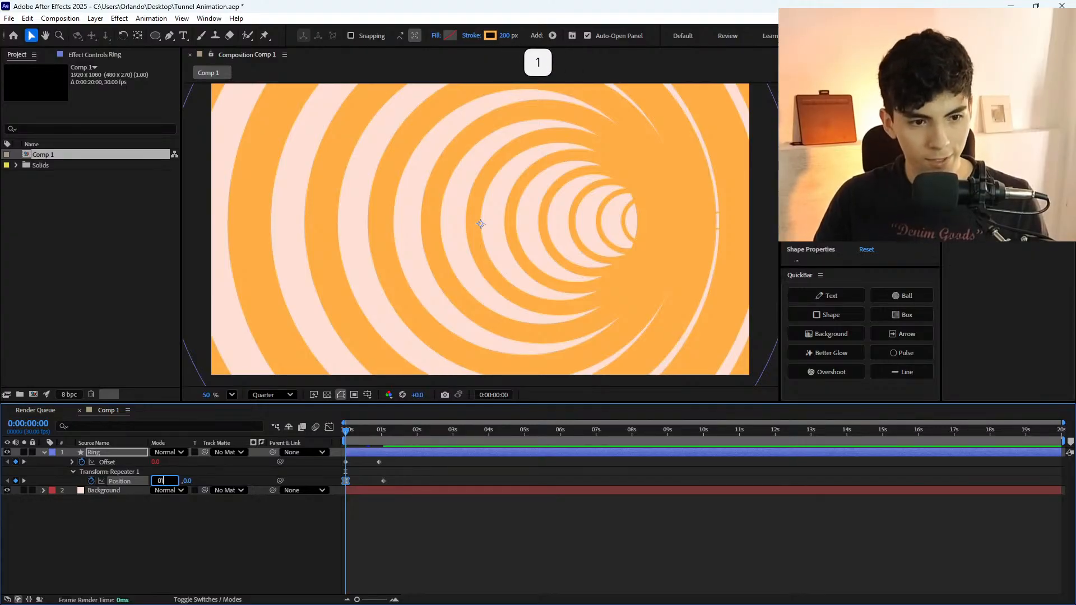
text(0.0)
key(Return)
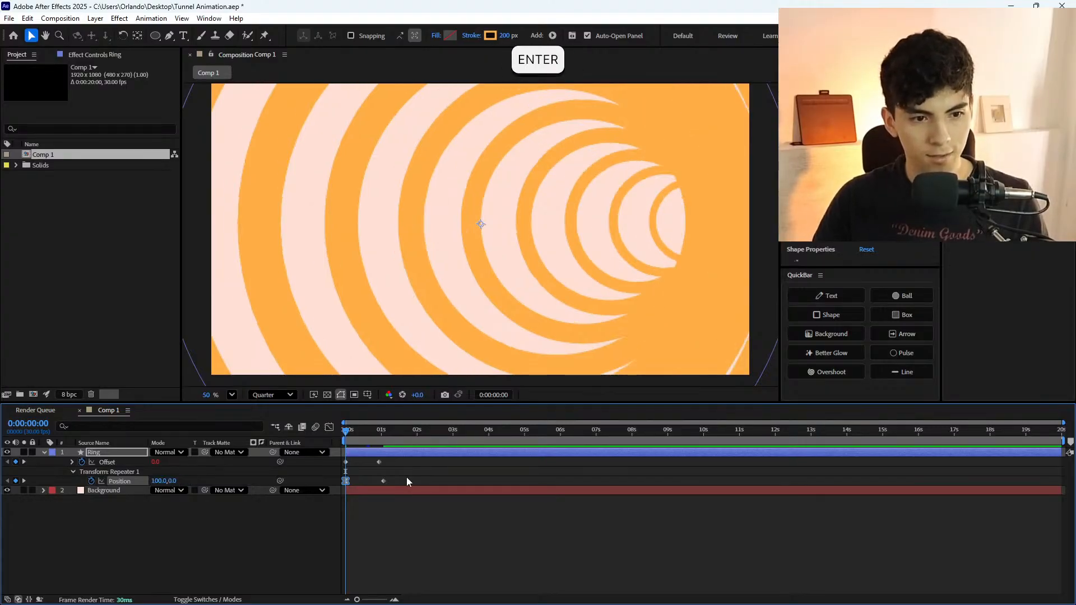
click(425, 500)
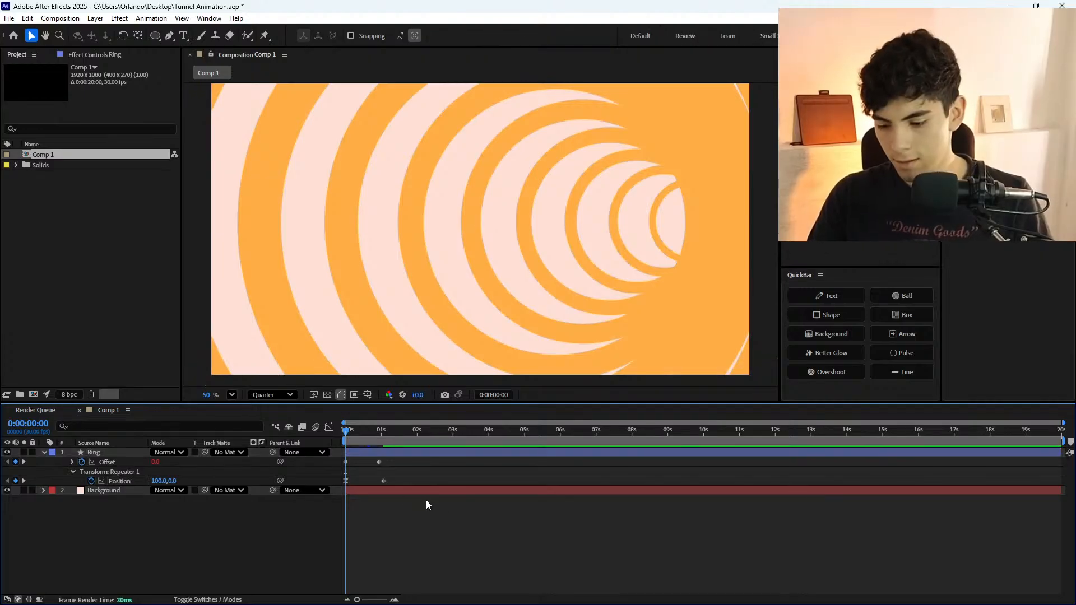
Preview the tunnel straightening out and scrub to 0:00:01:05.
key(space)
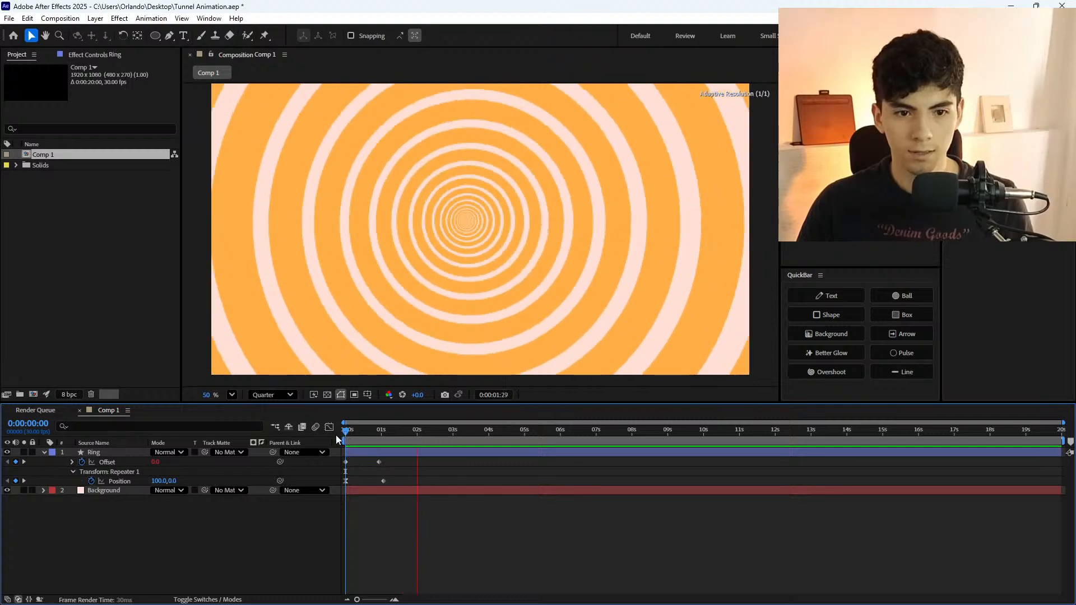
click(348, 432)
drag(374, 430, 387, 430)
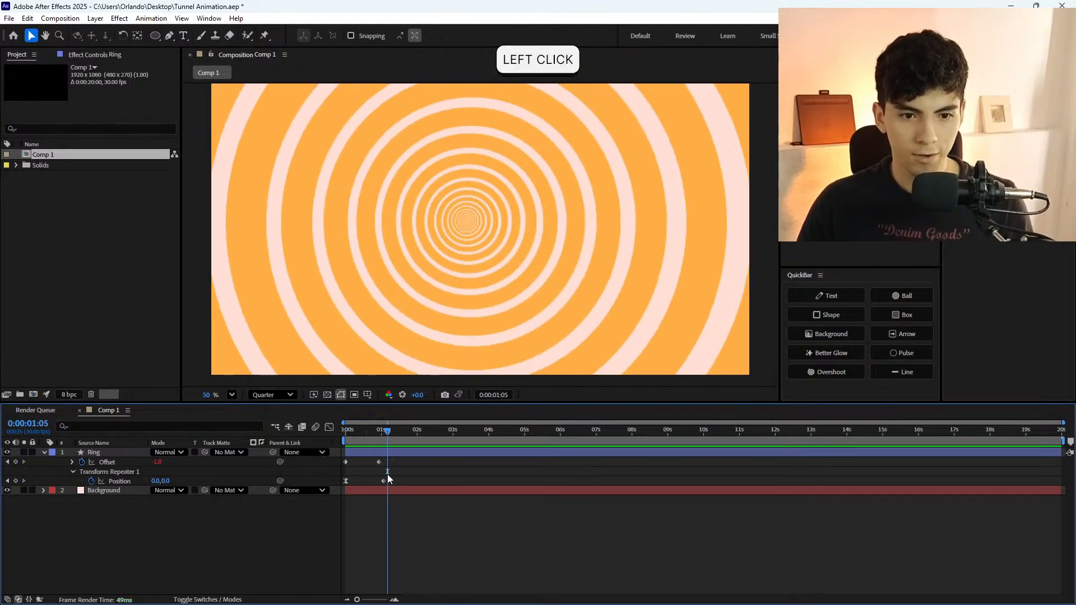
Apply Easy Ease to the repeater's second Position keyframe at 0:00:01:02 and preview the motion.
click(382, 480)
click(350, 432)
key(space)
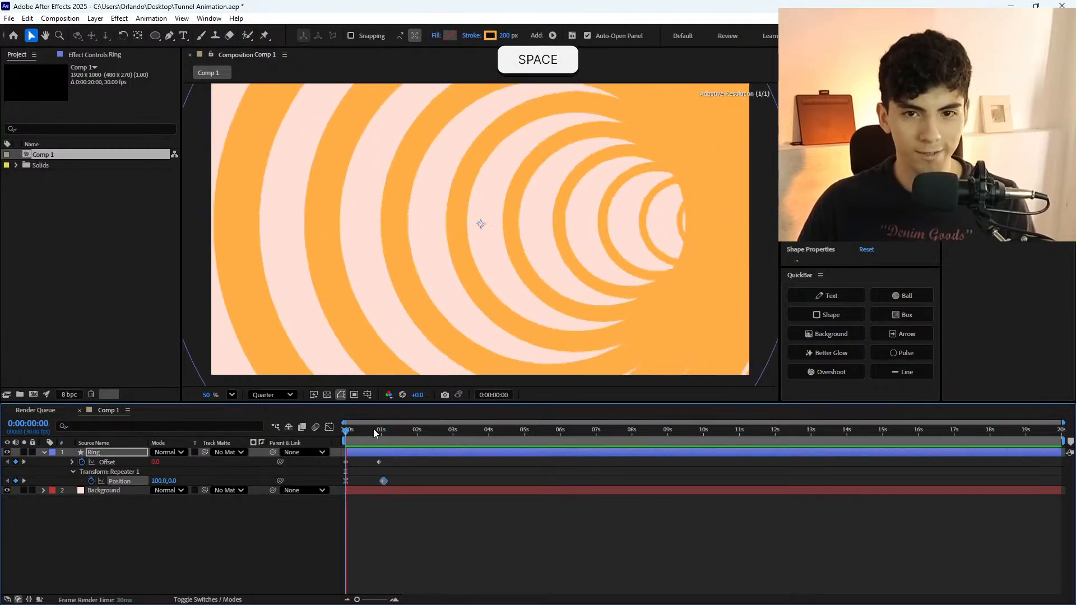
click(357, 431)
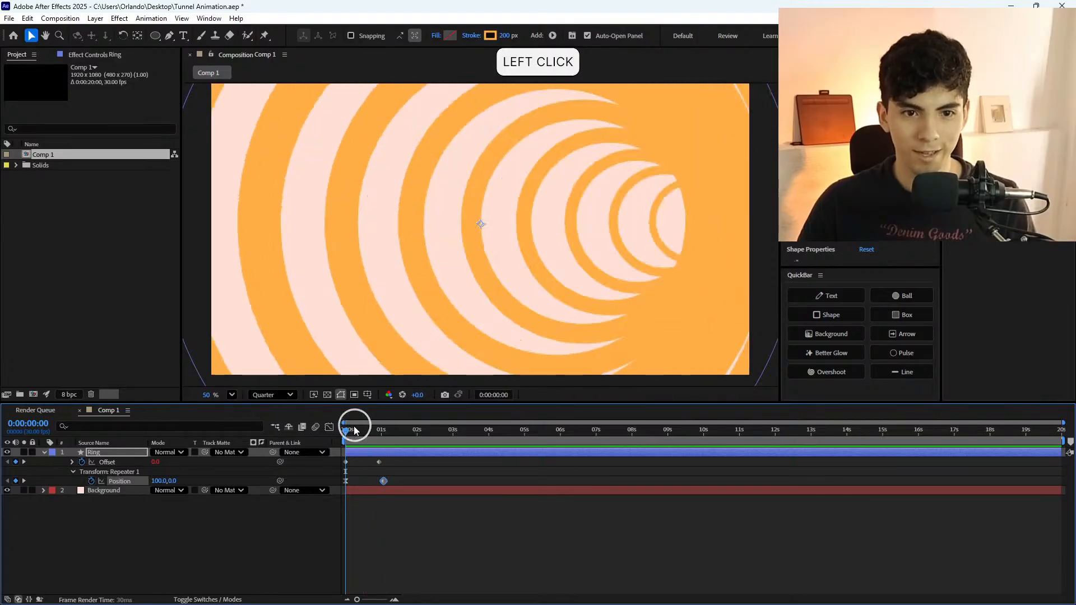
drag(360, 436, 377, 435)
key(space)
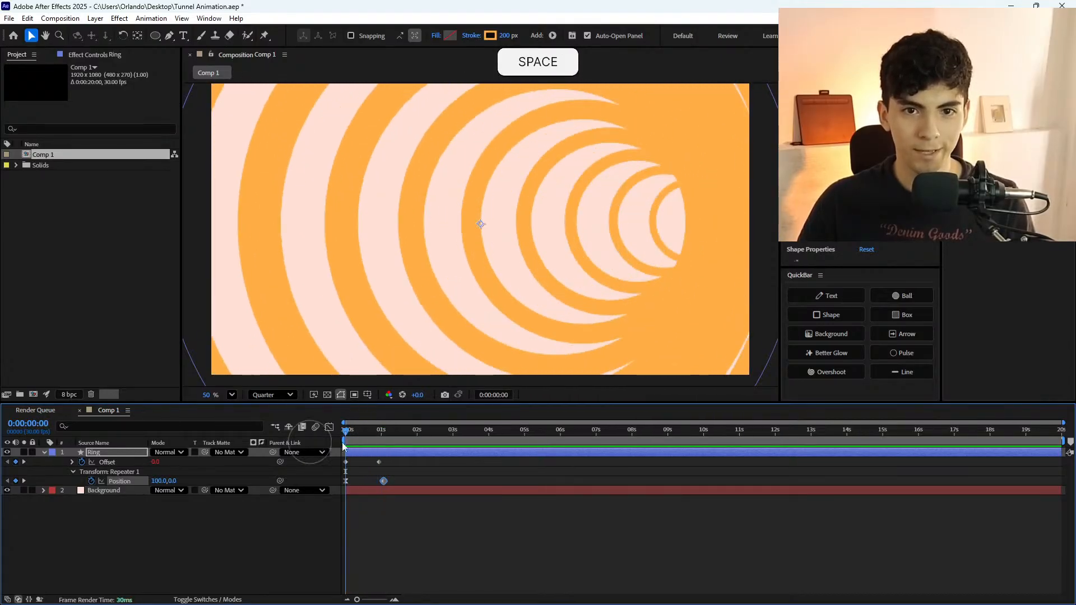
click(385, 435)
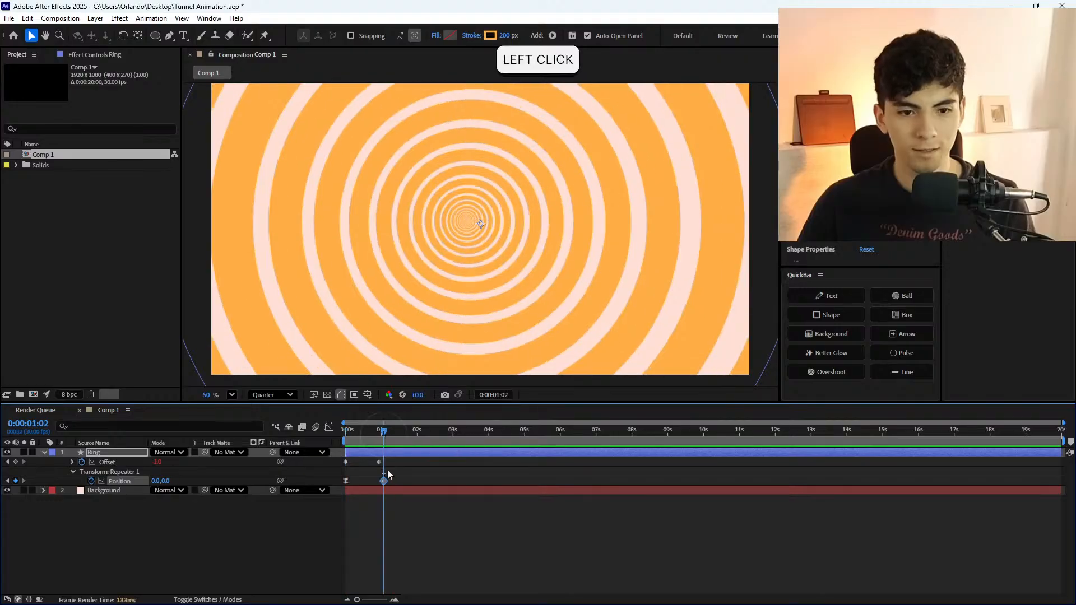
Open the Graph Editor for the repeater's Position and display its speed graph.
click(330, 428)
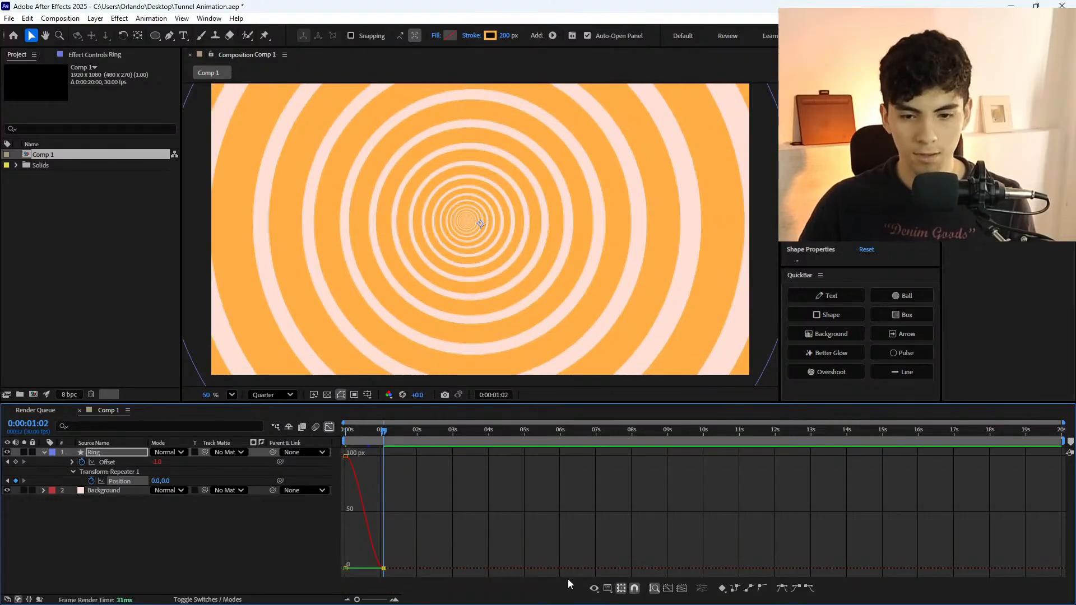
click(607, 588)
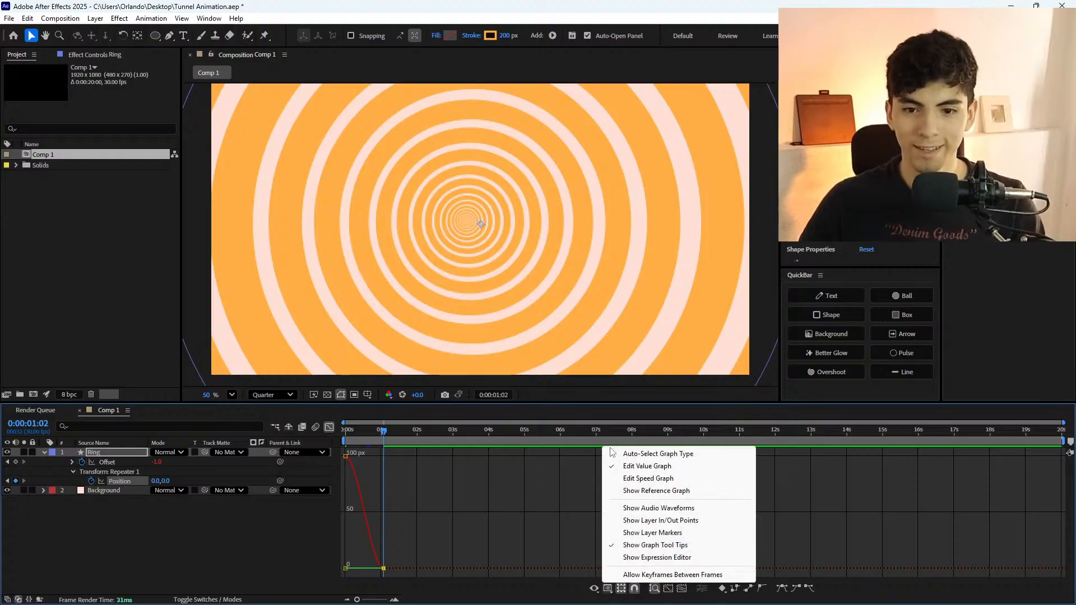
click(648, 478)
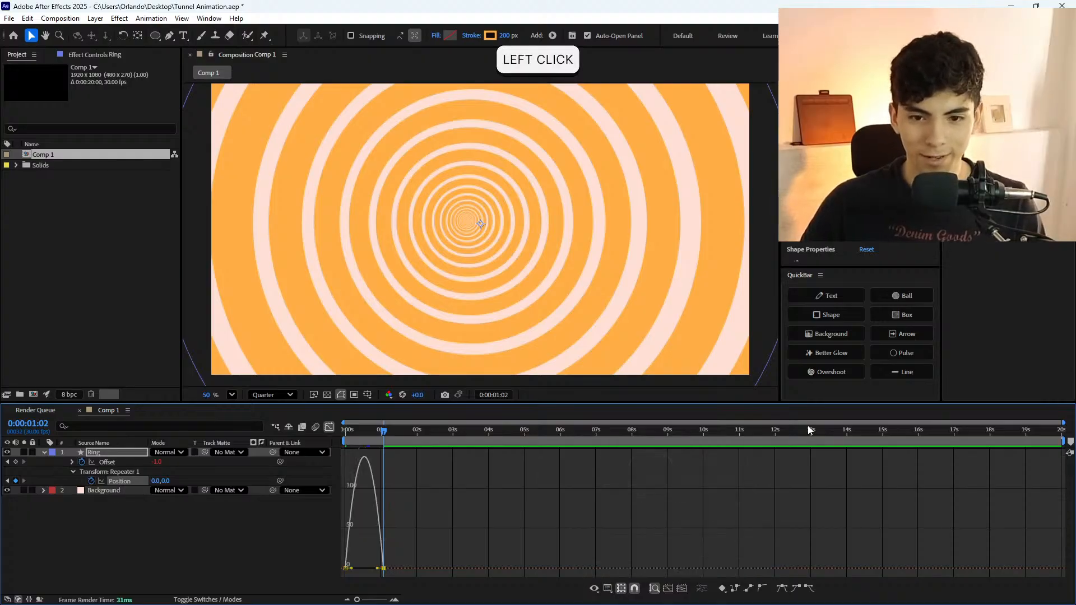
Preview and scrub the eased bend from the start against the Position speed graph.
drag(372, 432, 336, 431)
key(space)
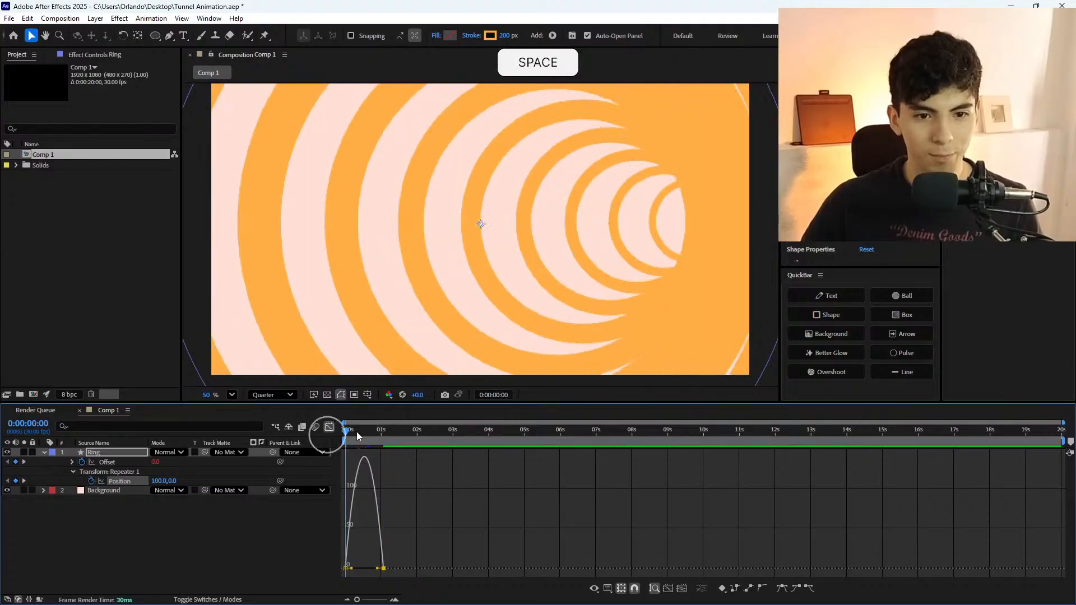
click(330, 431)
key(space)
click(334, 435)
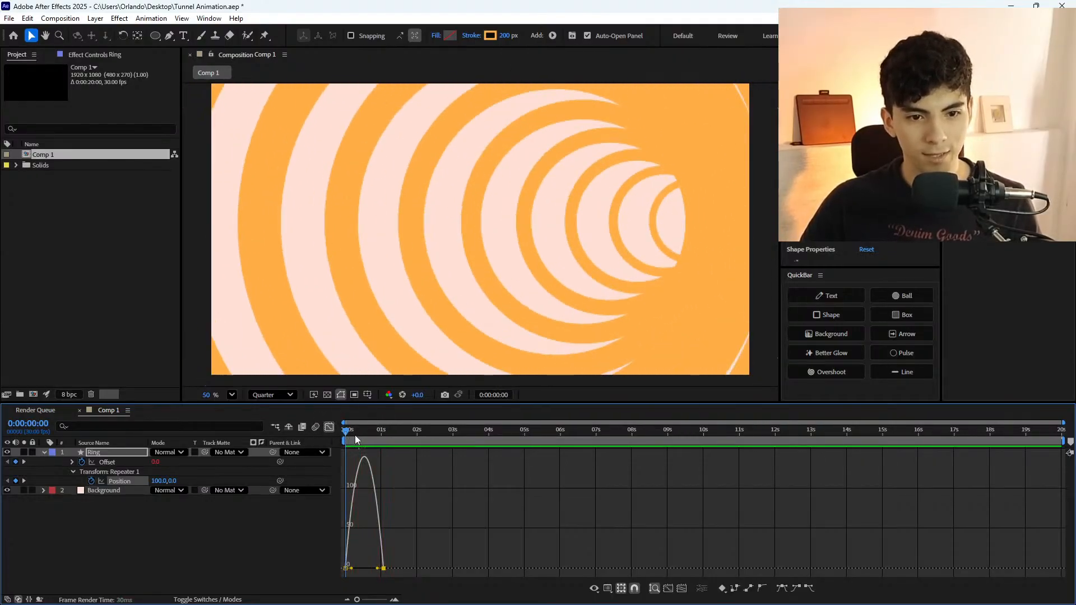
drag(383, 436, 320, 438)
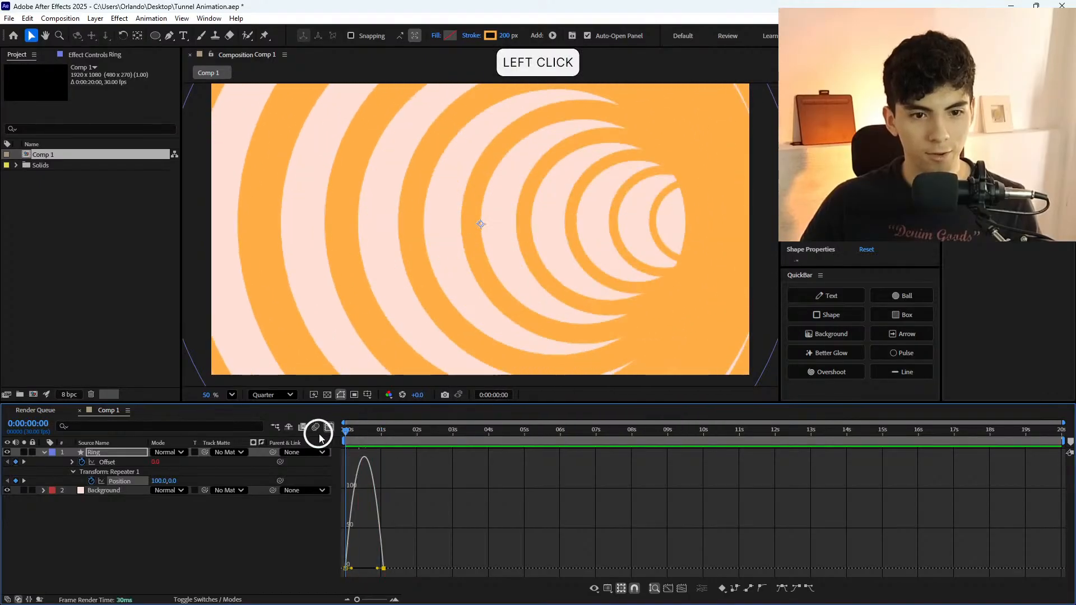
Close the Graph Editor, collapse the Ring layer's keyframed properties, and review the animation up to 0:00:01:24.
click(333, 429)
click(436, 475)
key(u)
click(339, 438)
key(space)
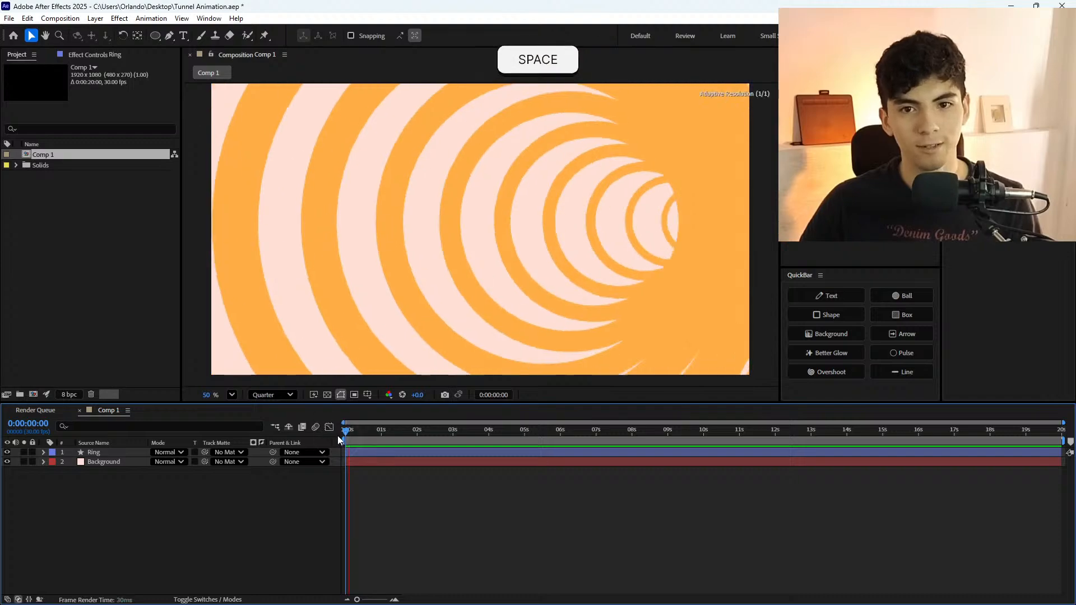
click(338, 435)
drag(338, 435, 412, 445)
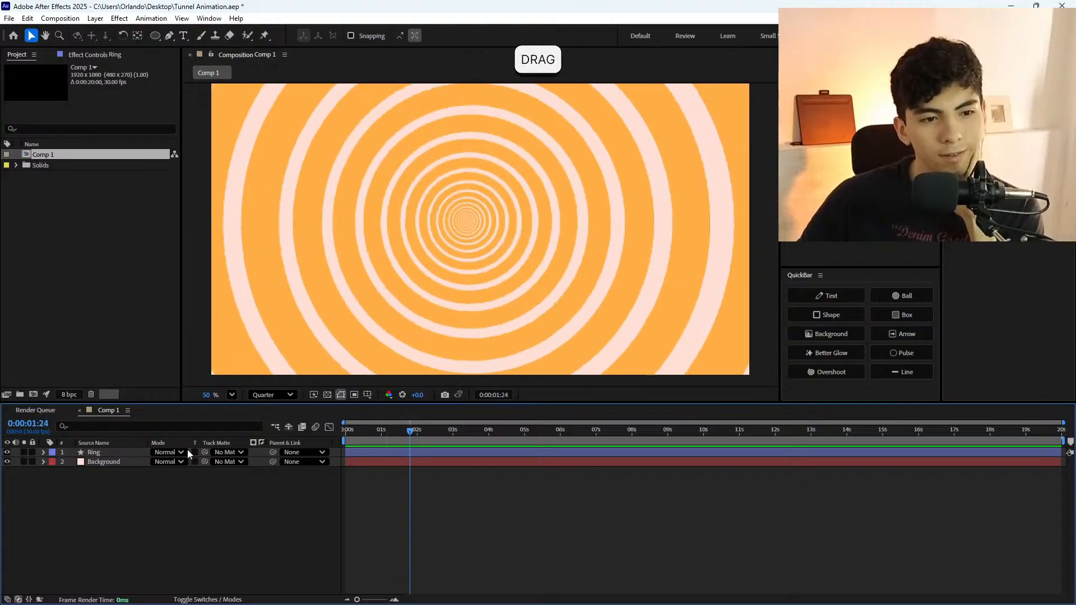
Duplicate the Ring layer and shift the duplicate, Ring 2, a few frames earlier in the timeline.
click(103, 461)
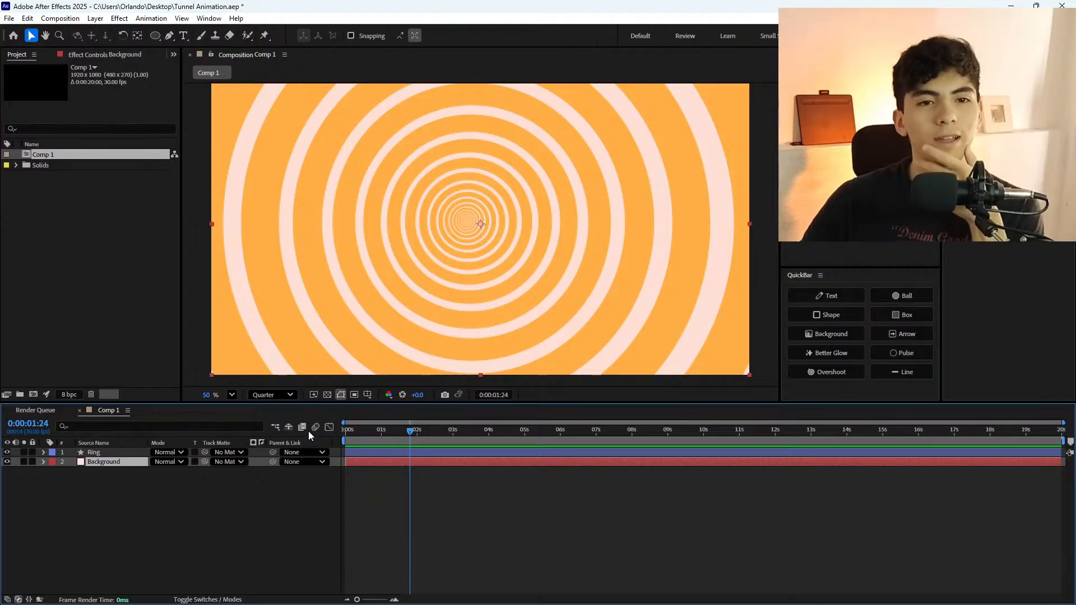
click(146, 452)
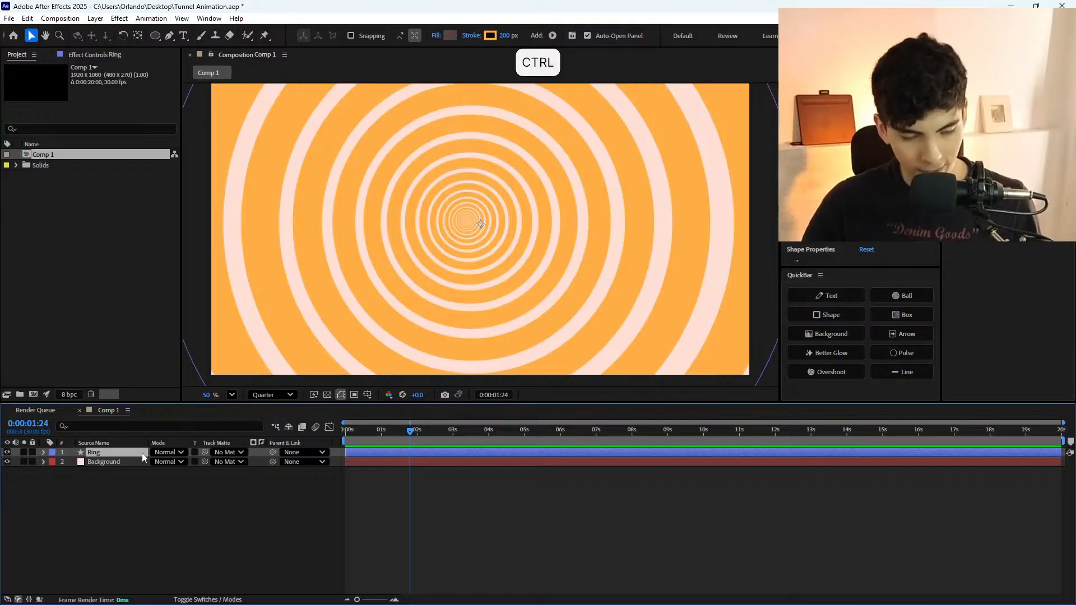
key(ctrl+d)
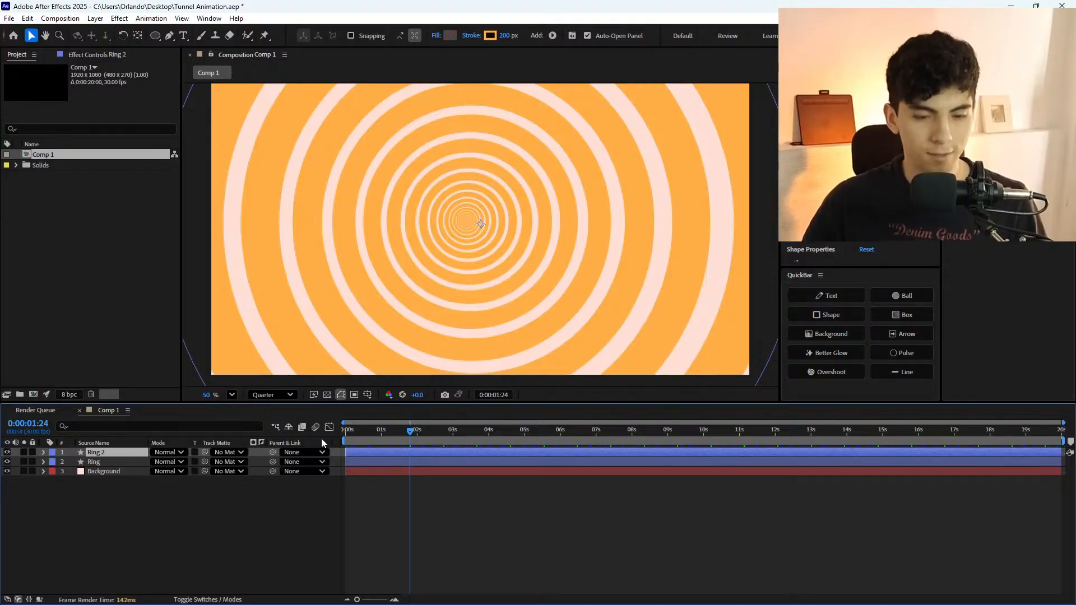
key(u)
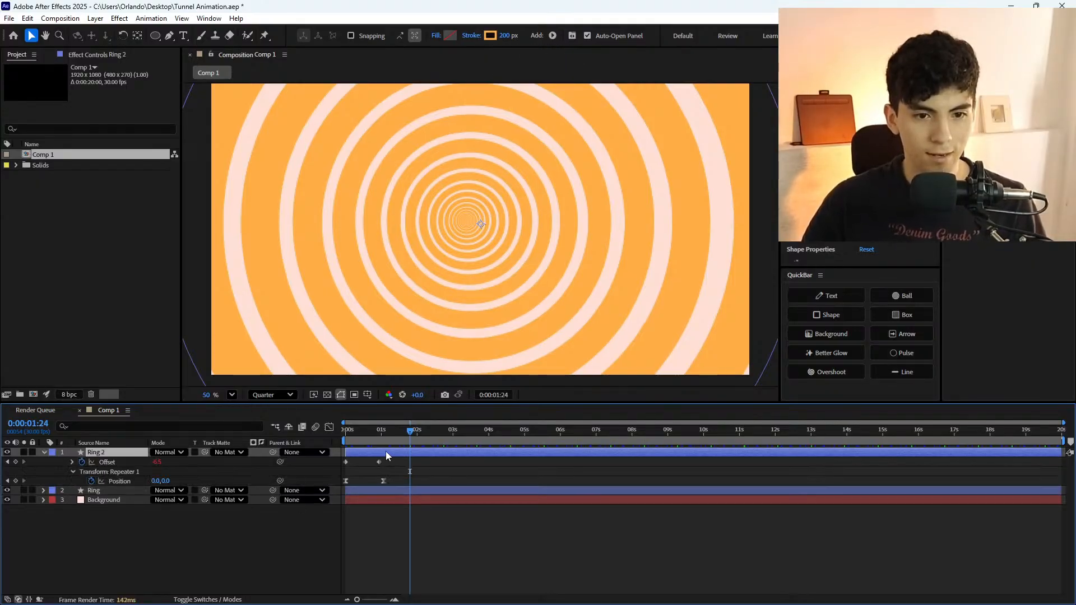
key(u)
drag(386, 451, 383, 451)
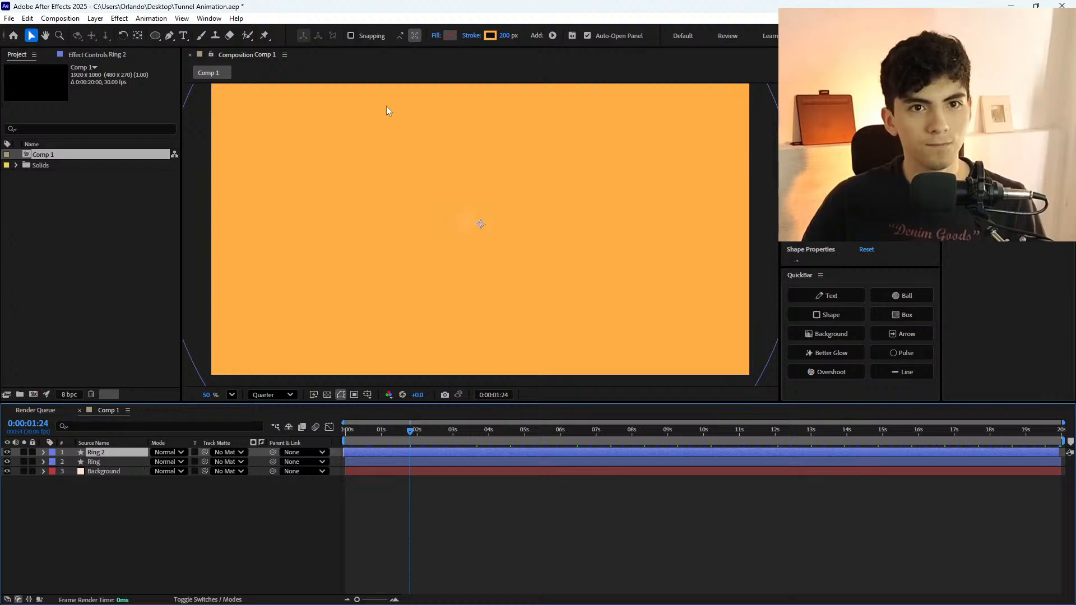
Change Ring 2's stroke colour to light orange, FFC982.
key(g)
click(394, 36)
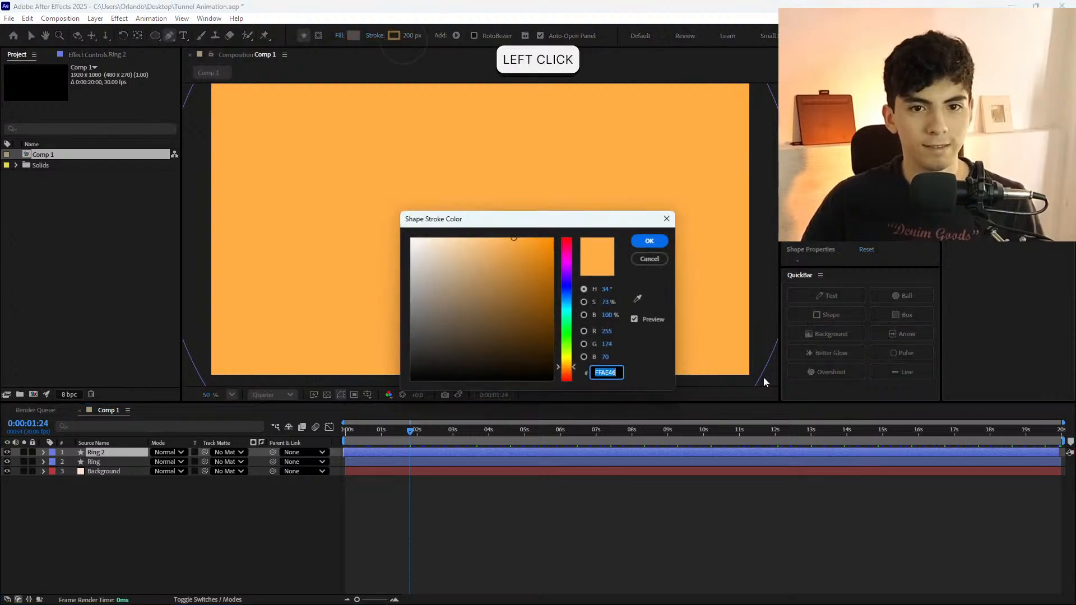
drag(528, 219, 480, 215)
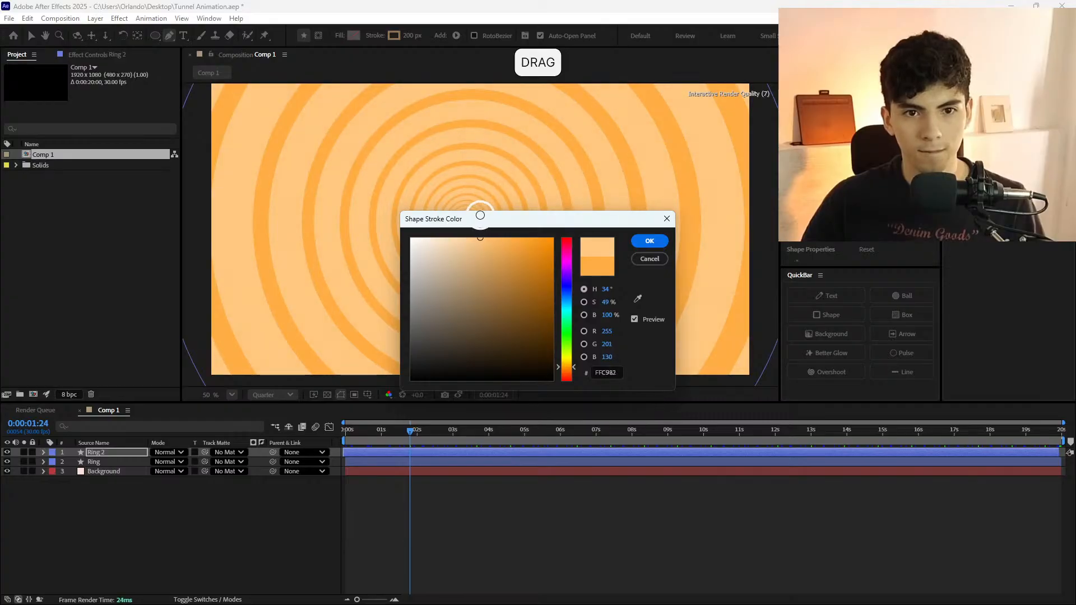
click(649, 241)
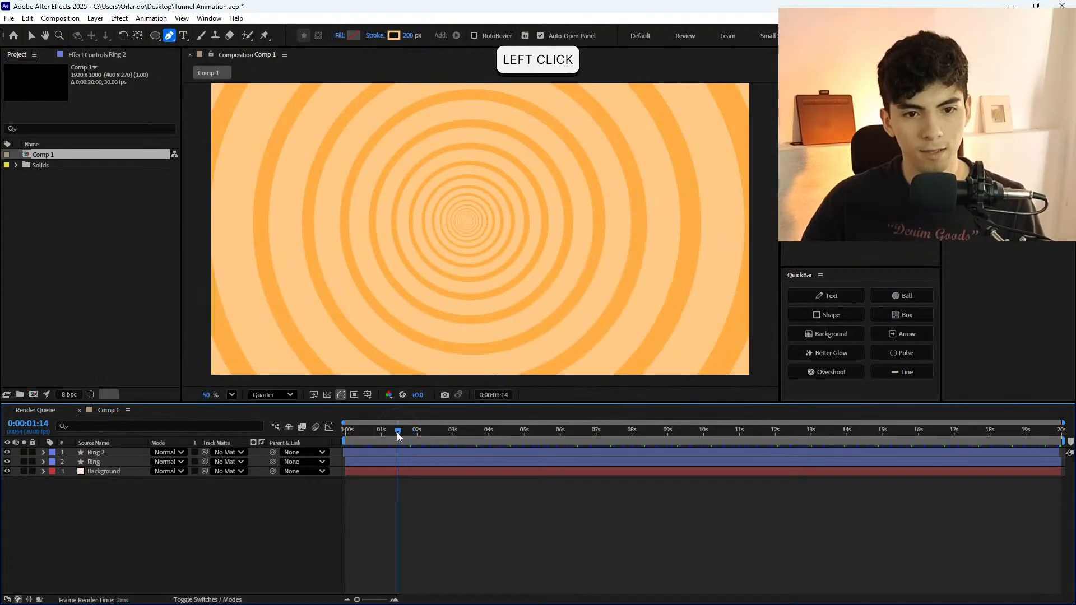
Preview the two-tone tunnel from the start several times.
key(space)
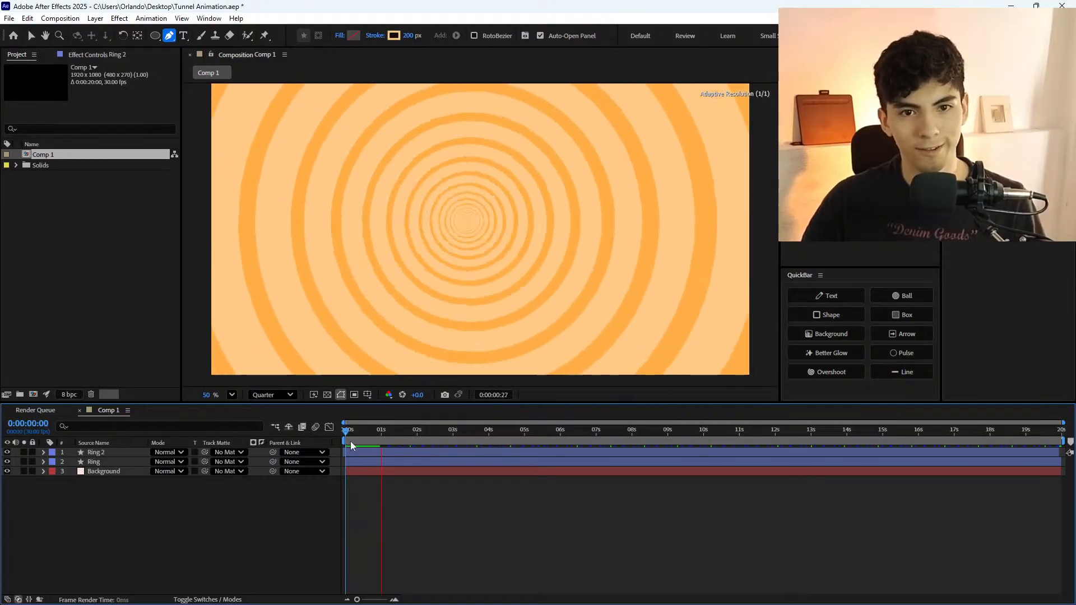
click(348, 441)
key(space)
click(354, 437)
key(space)
key(space)
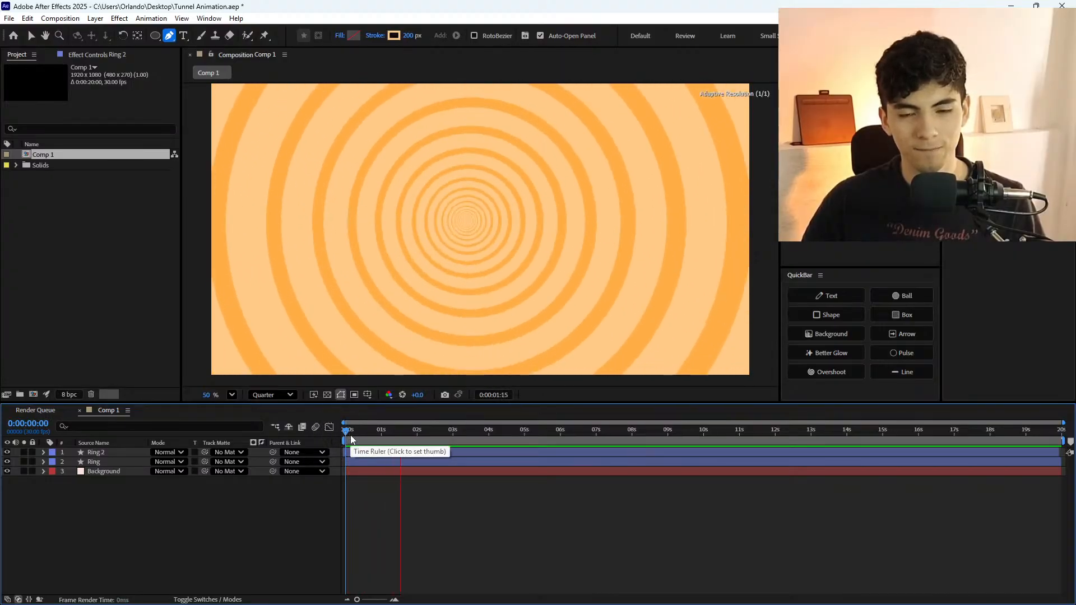
click(352, 440)
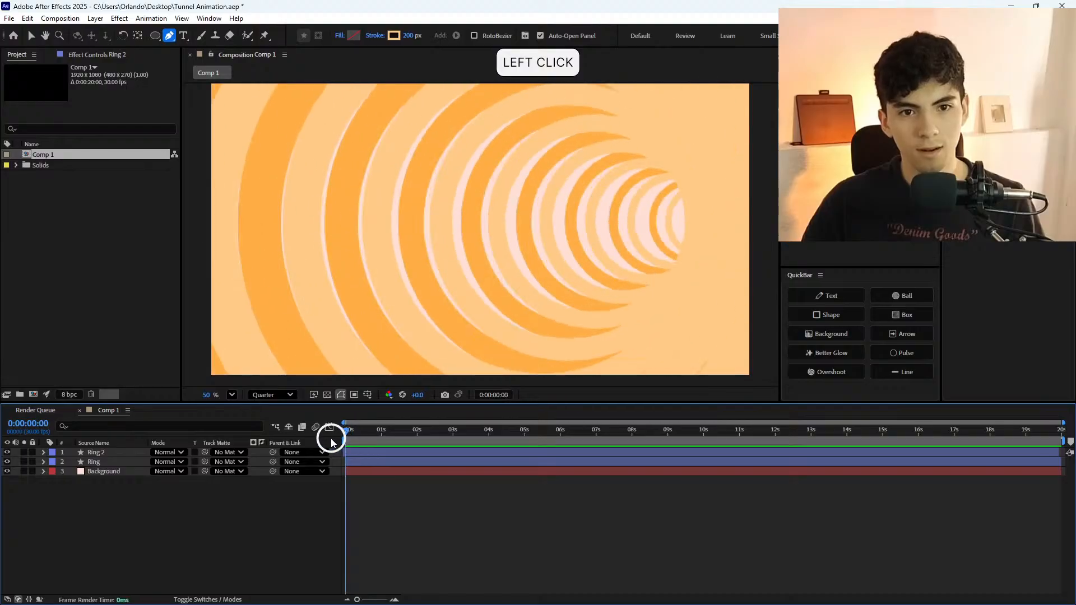
Try widening Ring 2's stroke to 533 px.
click(361, 470)
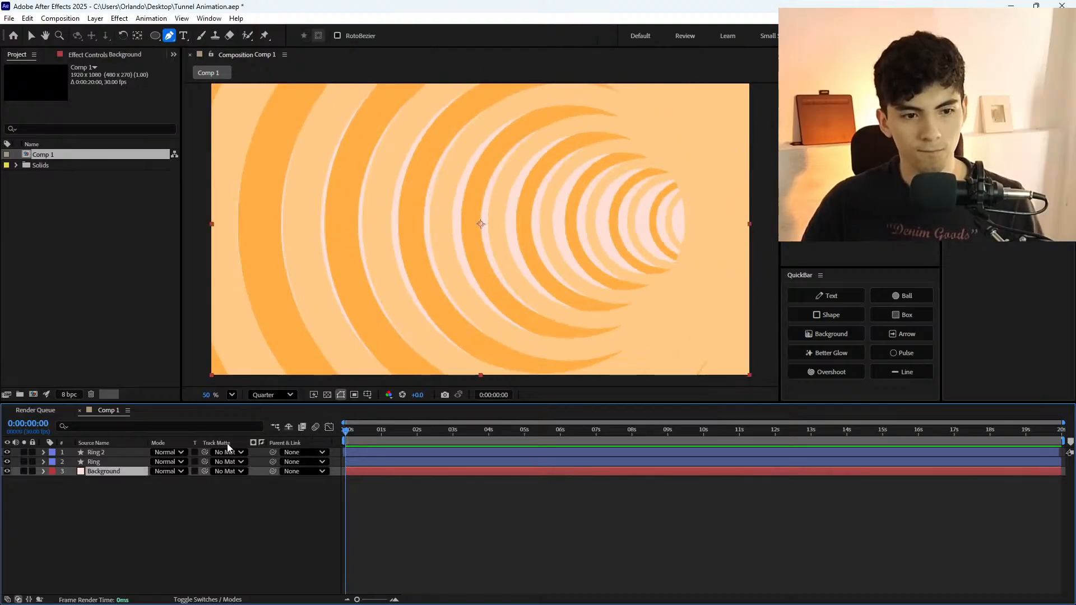
click(99, 447)
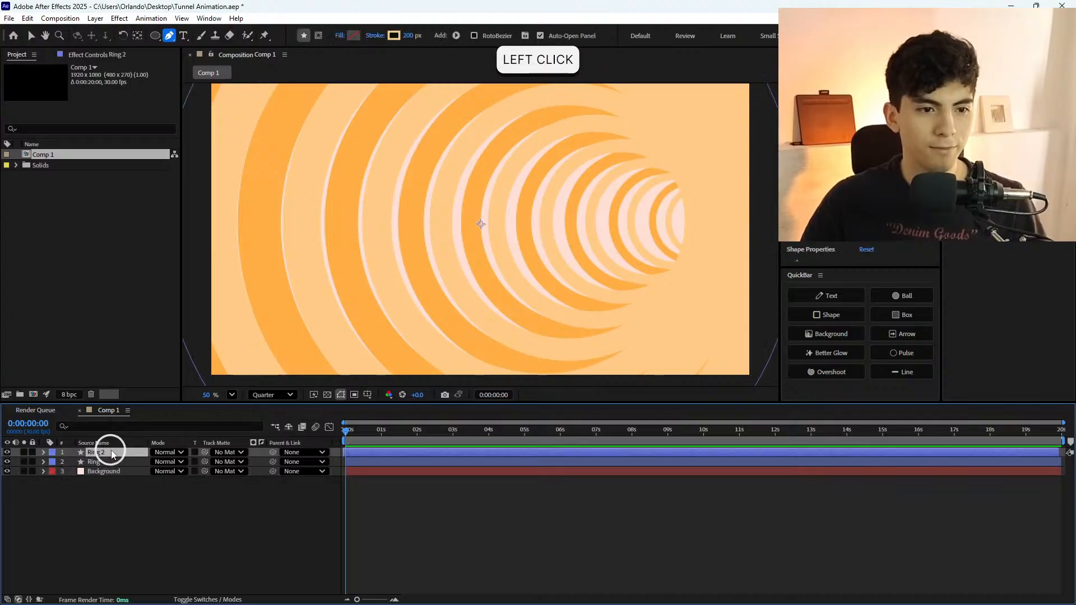
drag(408, 36, 608, 44)
key(ctrl+z)
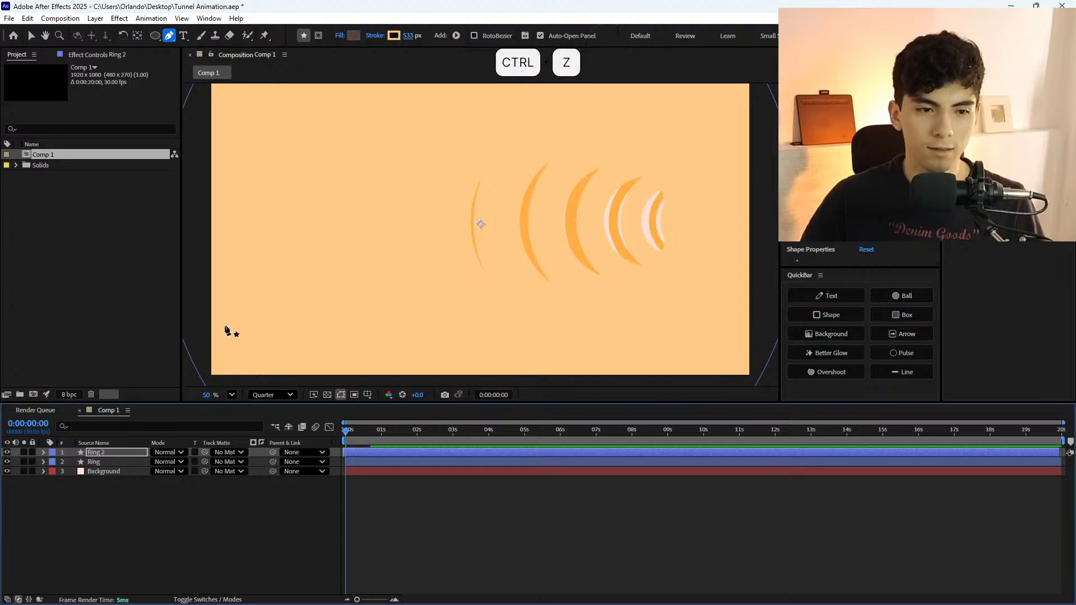
Try a much wider stroke on the original Ring layer, preview it, and undo the change.
click(101, 463)
drag(409, 35, 800, 36)
click(493, 490)
key(space)
click(343, 430)
key(ctrl+z)
key(ctrl+z)
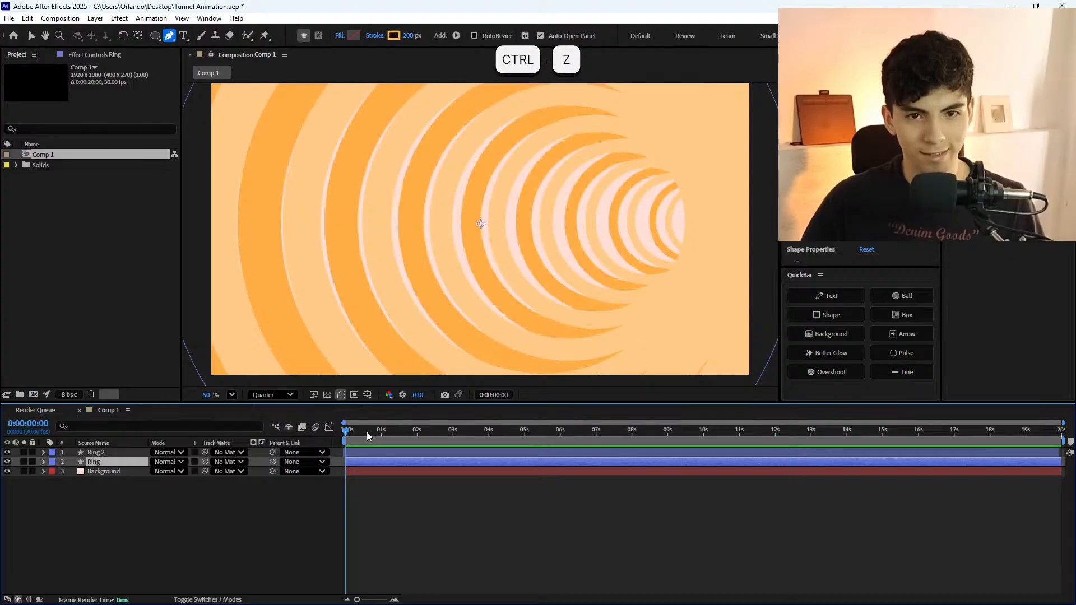
Recolour the Background solid by sampling the rings' orange and darkening it to E19330.
click(125, 473)
key(ctrl+shift+y)
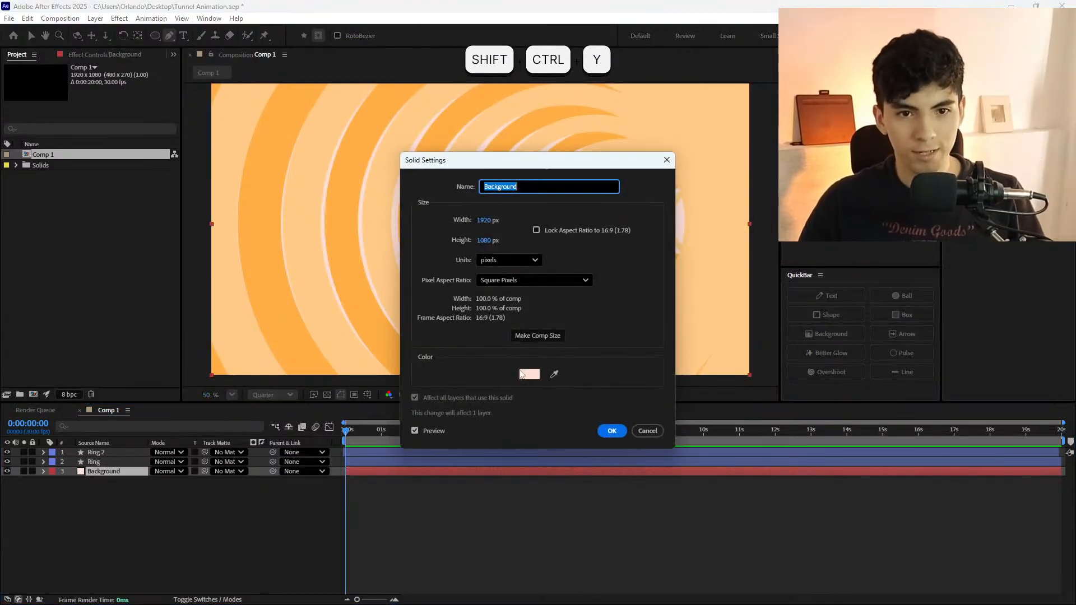
click(560, 377)
click(554, 374)
click(384, 314)
click(529, 374)
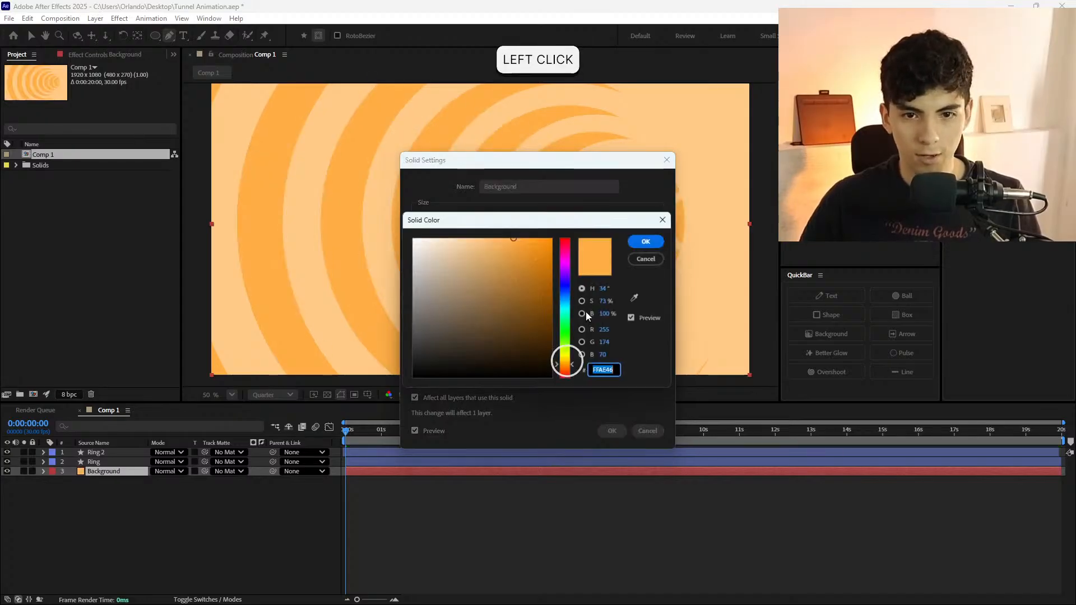
click(524, 260)
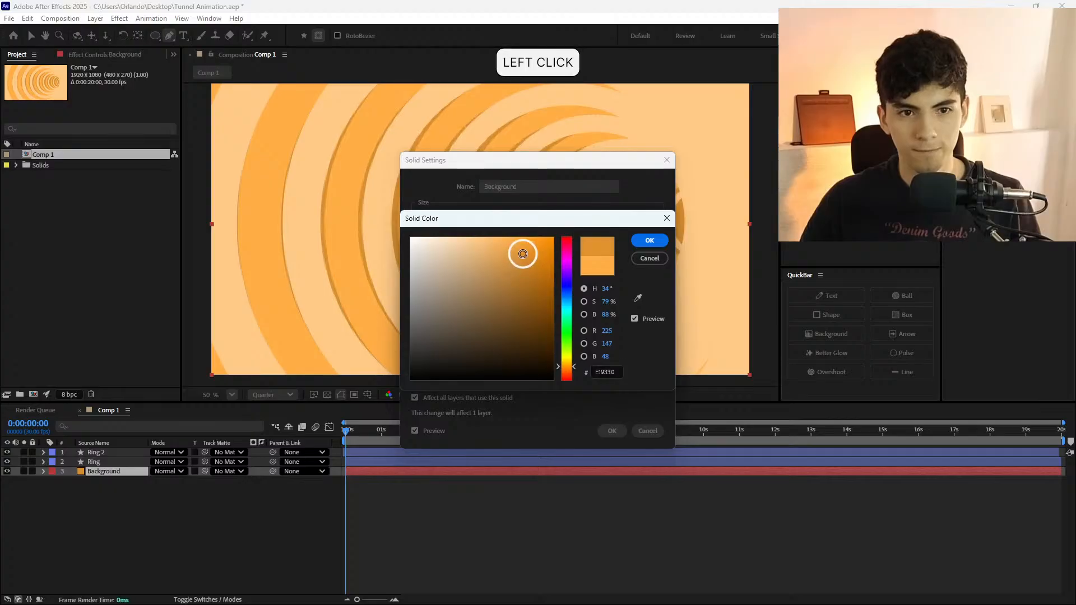
click(648, 241)
click(614, 432)
Preview the tunnel against the darker background from the start and scrub its first frames.
click(437, 521)
key(space)
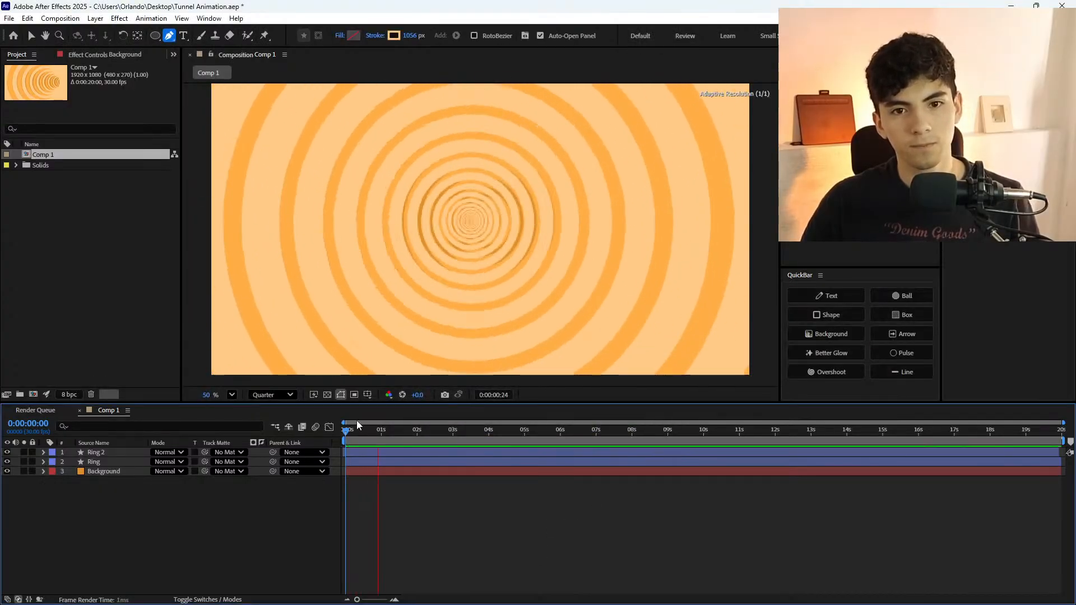
key(space)
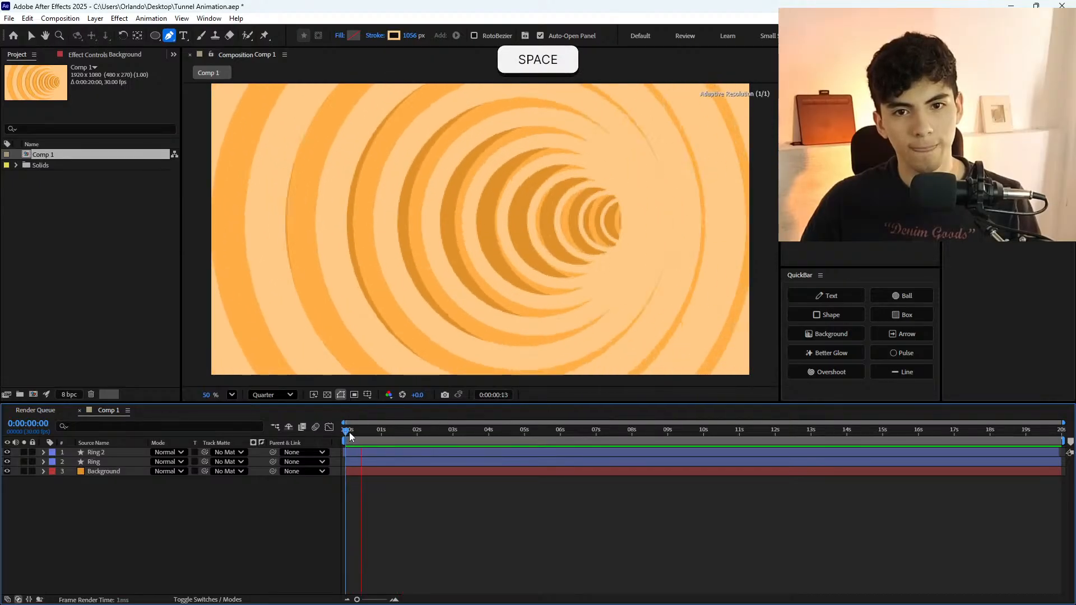
mouse_move(347, 432)
mouse_down()
mouse_move(406, 433)
mouse_move(348, 421)
mouse_up()
Change the Background solid's colour to the rings' orange by sampling it from the composition.
click(364, 472)
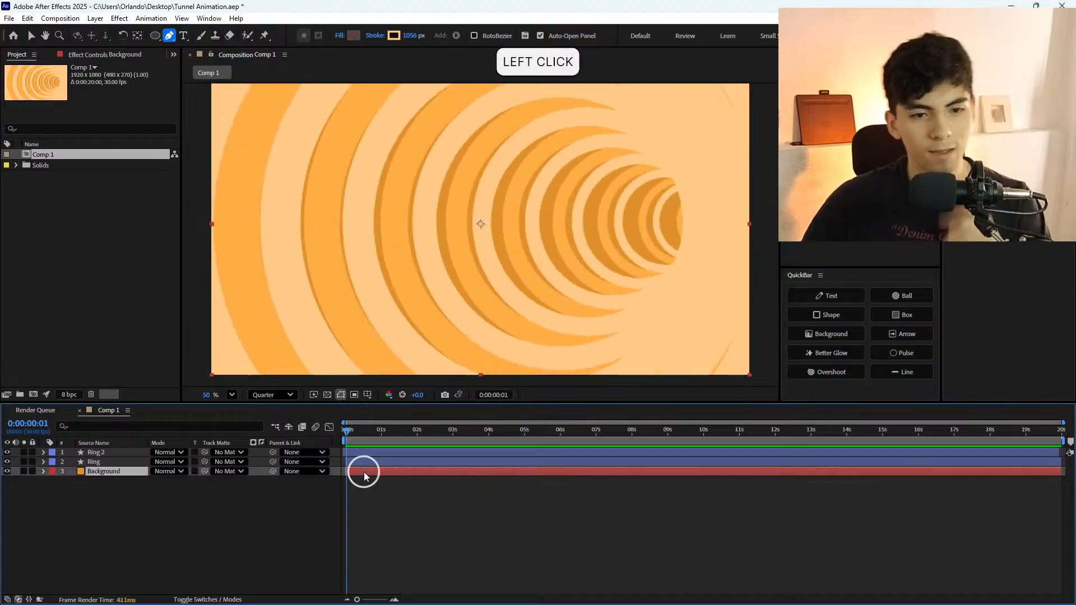
key(ctrl+shift+y)
click(555, 376)
click(336, 233)
click(607, 432)
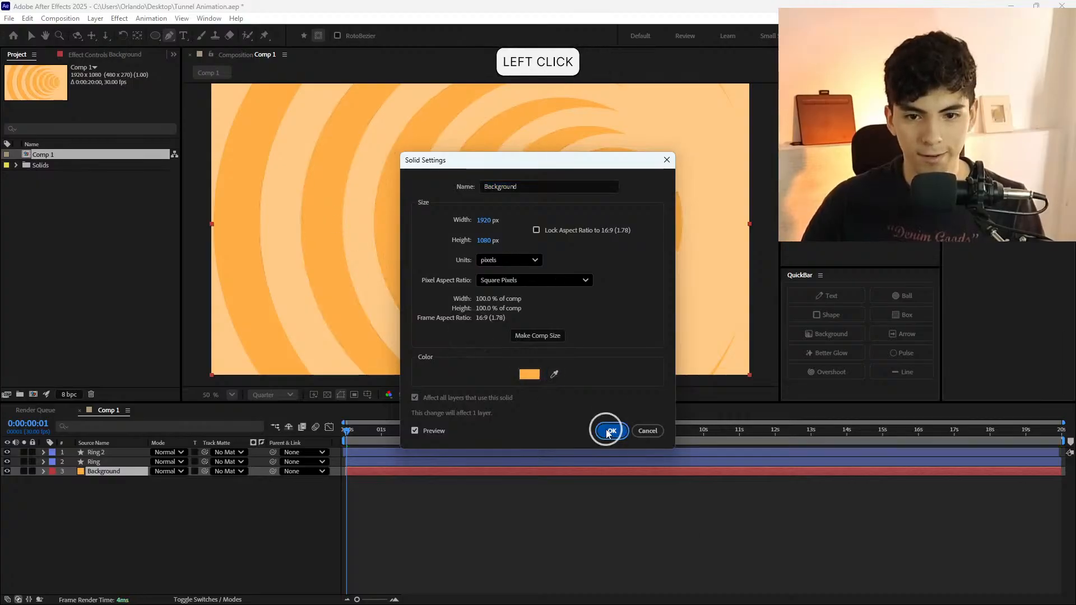
Try removing the Ring 2 layer, preview the result, and undo the deletion.
click(106, 453)
key(Delete)
click(327, 547)
key(space)
click(344, 437)
key(ctrl+z)
Toggle the visibility of the Ring 2 and Ring layers to compare what each contributes.
click(121, 453)
click(133, 463)
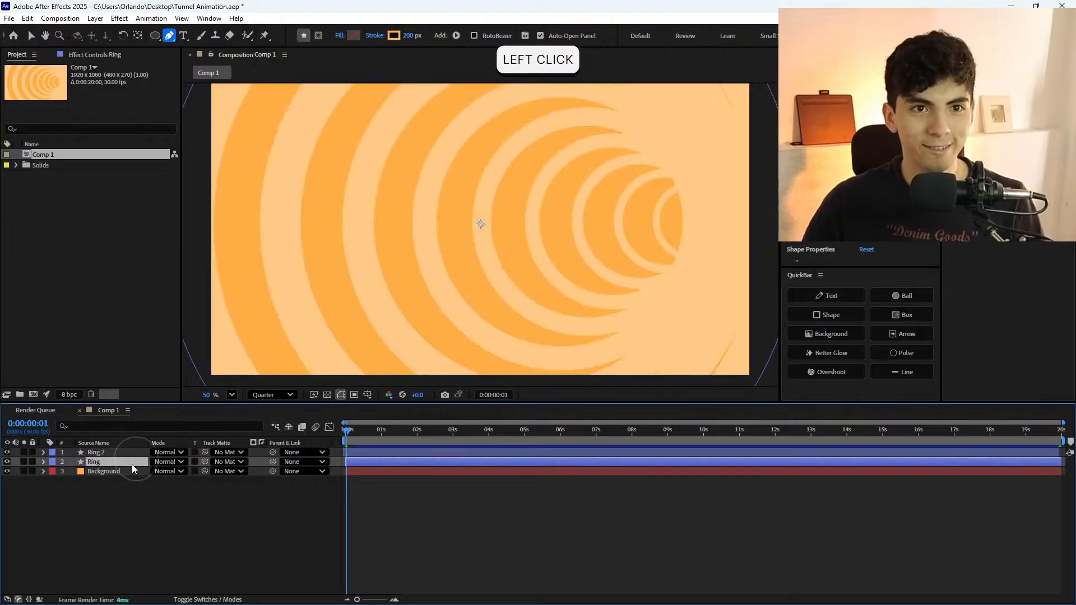
click(3, 452)
click(7, 452)
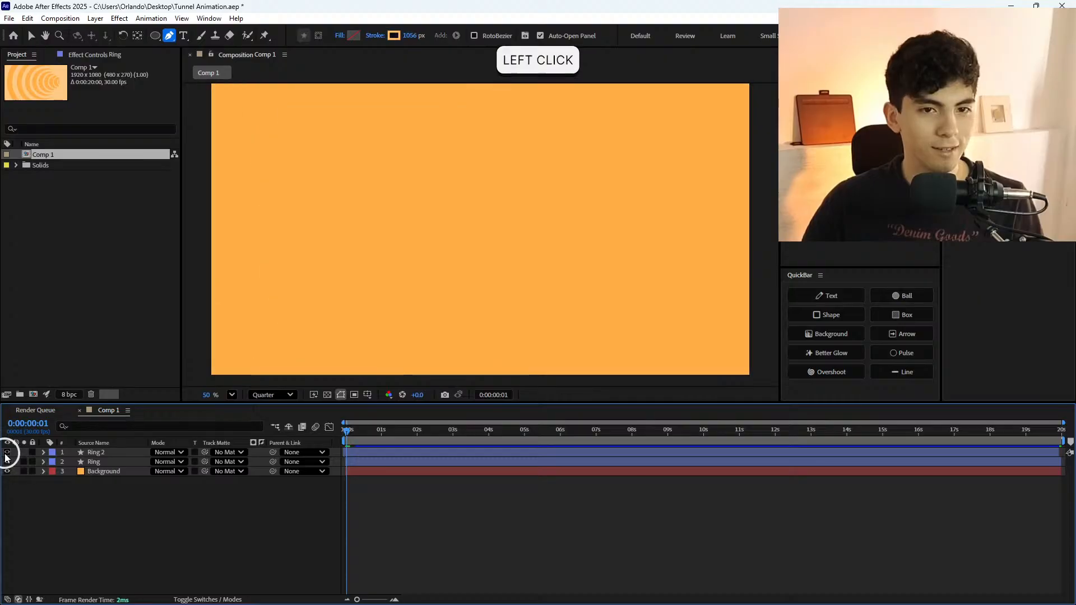
click(8, 454)
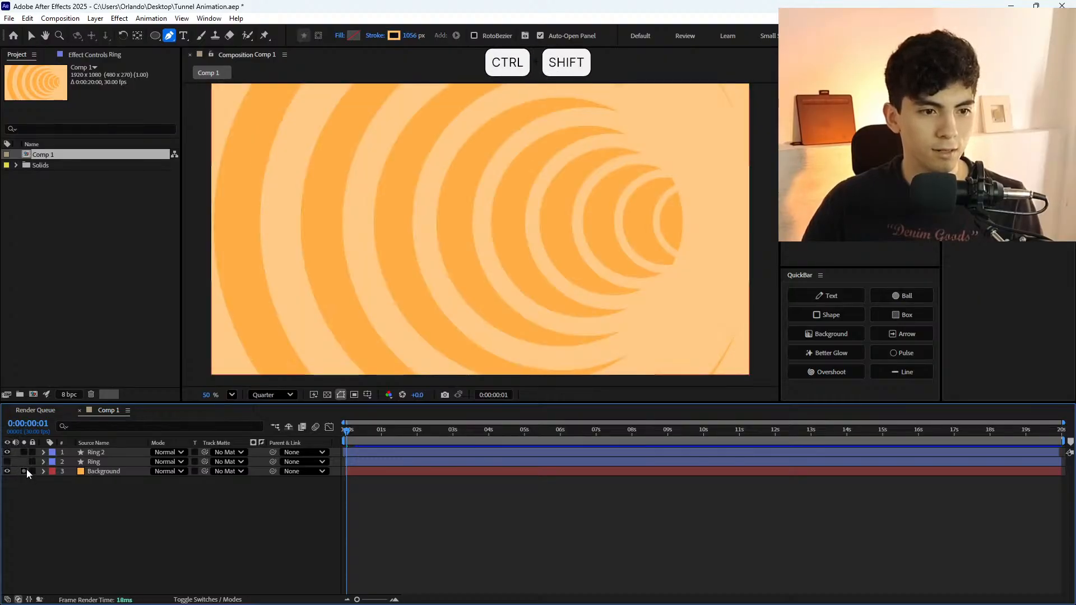
key(ctrl+shift+z)
Delete the original Ring layer and rename Ring 2 as Ring.
click(124, 462)
key(Delete)
click(129, 452)
key(BackSpace)
key(BackSpace)
key(Return)
Preview the single-layer tunnel from the start and scrub through its first second.
key(space)
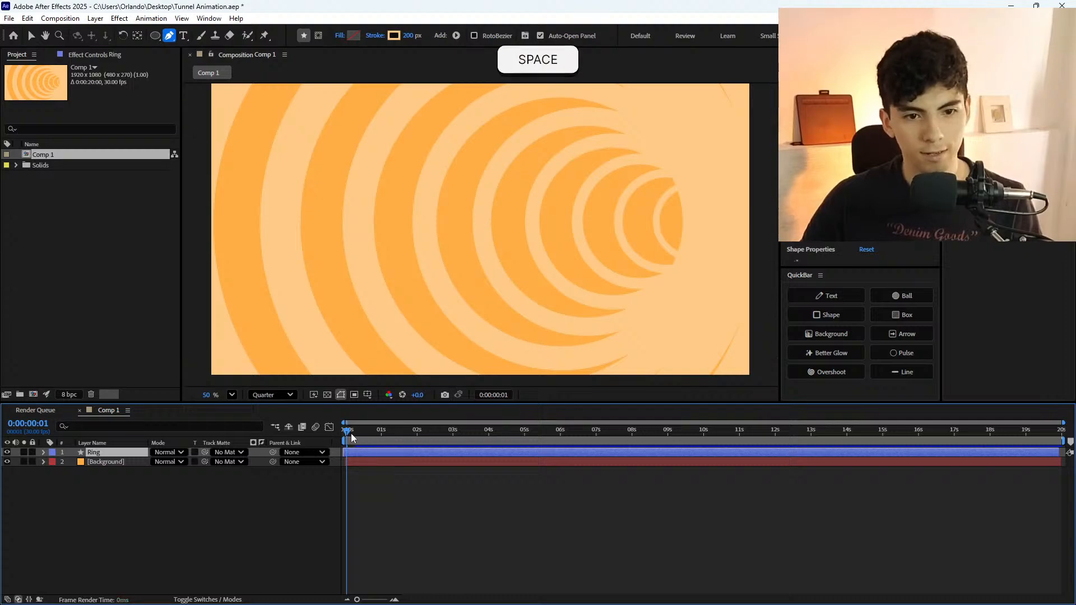
click(360, 463)
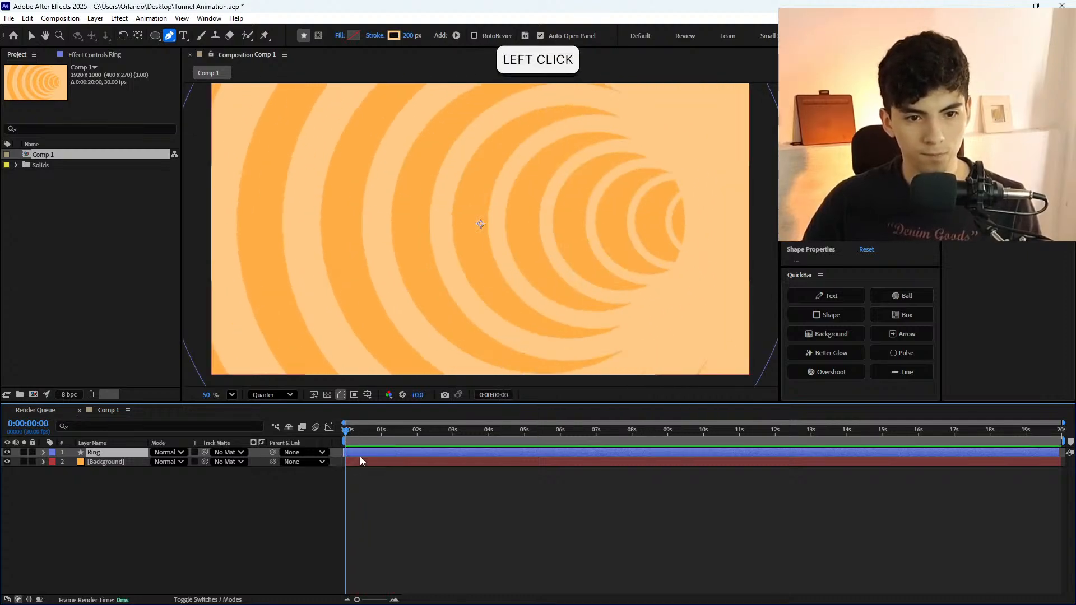
key(shift)
key(space)
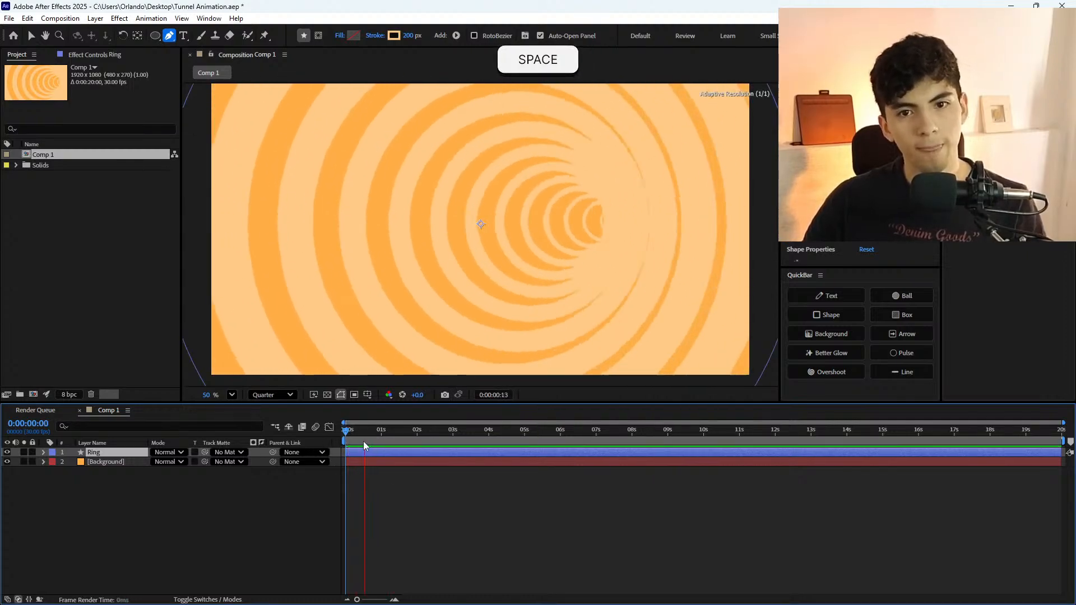
click(368, 439)
mouse_move(370, 441)
mouse_down()
mouse_move(381, 441)
mouse_move(370, 441)
mouse_up()
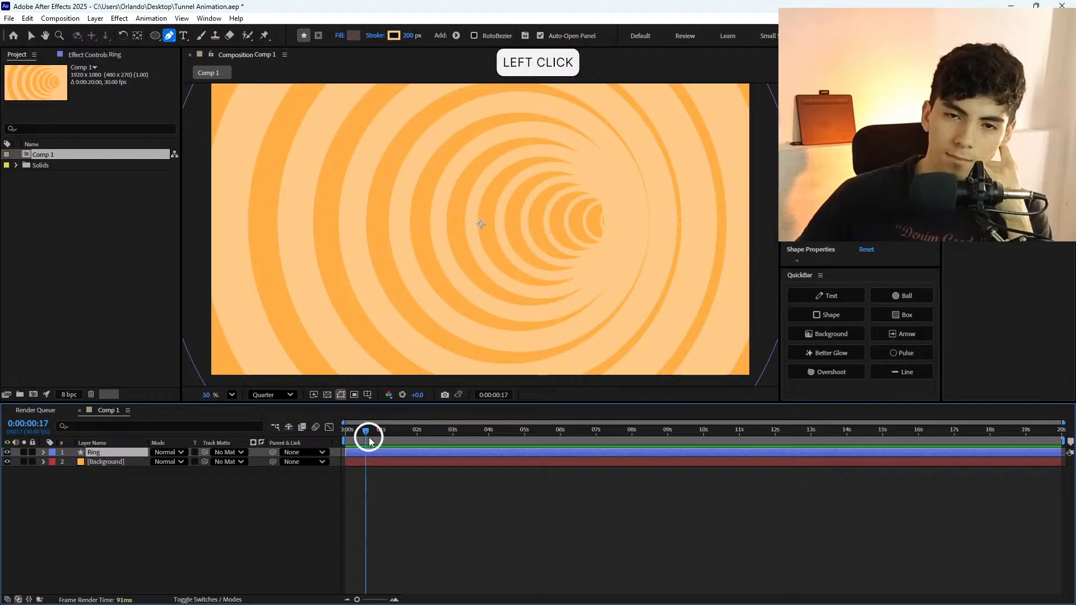
drag(369, 441, 380, 442)
Expand the Ring layer's Contents and Ellipse 1 group to inspect their properties.
click(47, 453)
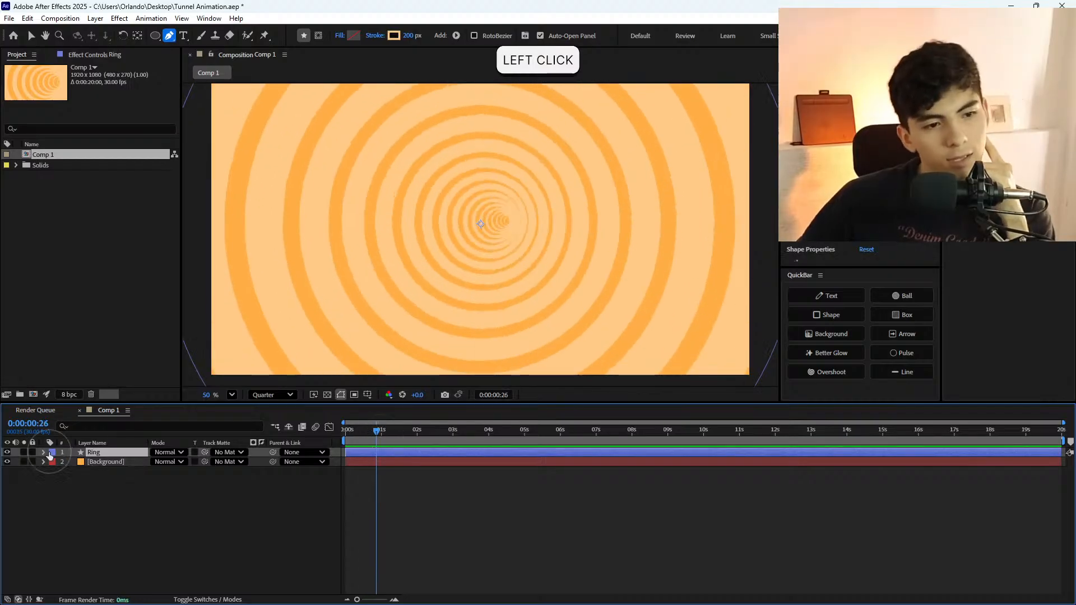
click(46, 453)
click(45, 452)
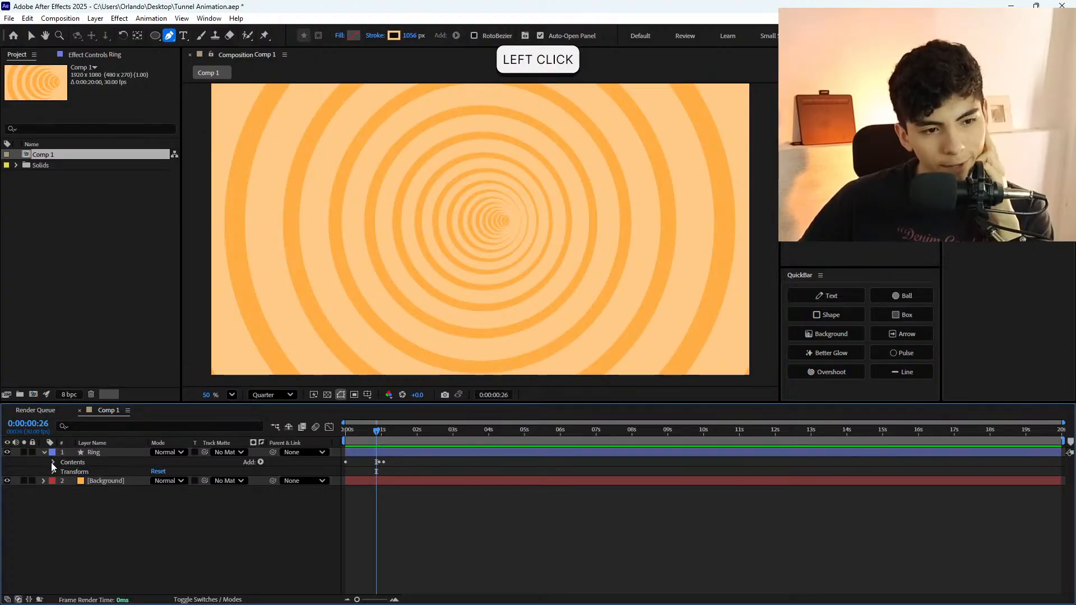
click(52, 462)
click(64, 473)
scroll(109, 489, down, 2)
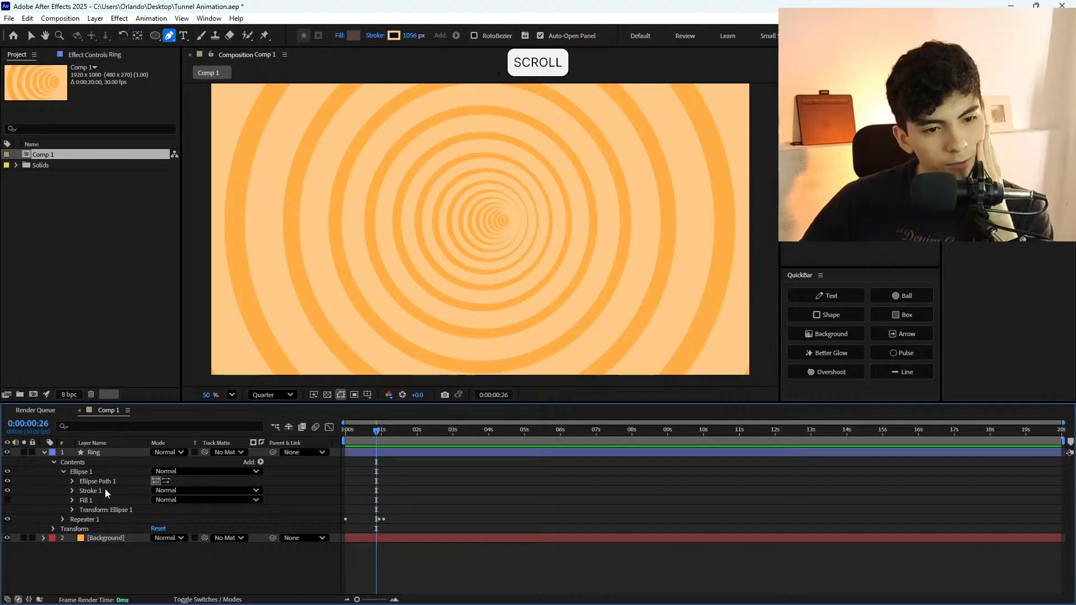
Reveal the Ring layer's animated Repeater Offset and Position, and select the first Position keyframe at the start.
mouse_move(344, 432)
mouse_down()
mouse_move(356, 437)
mouse_move(291, 432)
mouse_move(375, 432)
mouse_move(284, 431)
mouse_move(357, 431)
mouse_up()
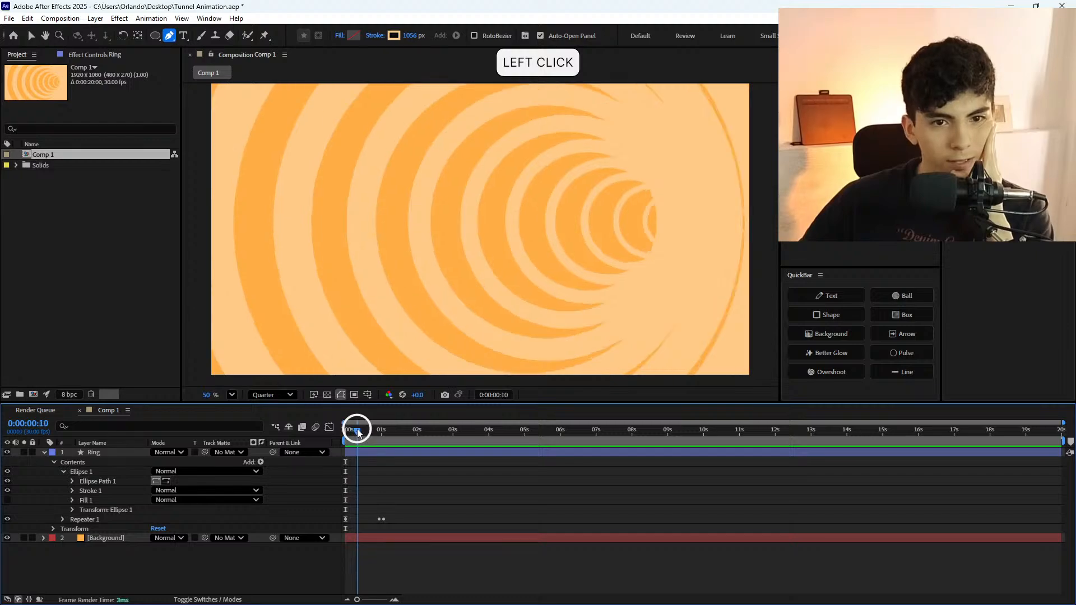
click(360, 454)
key(s)
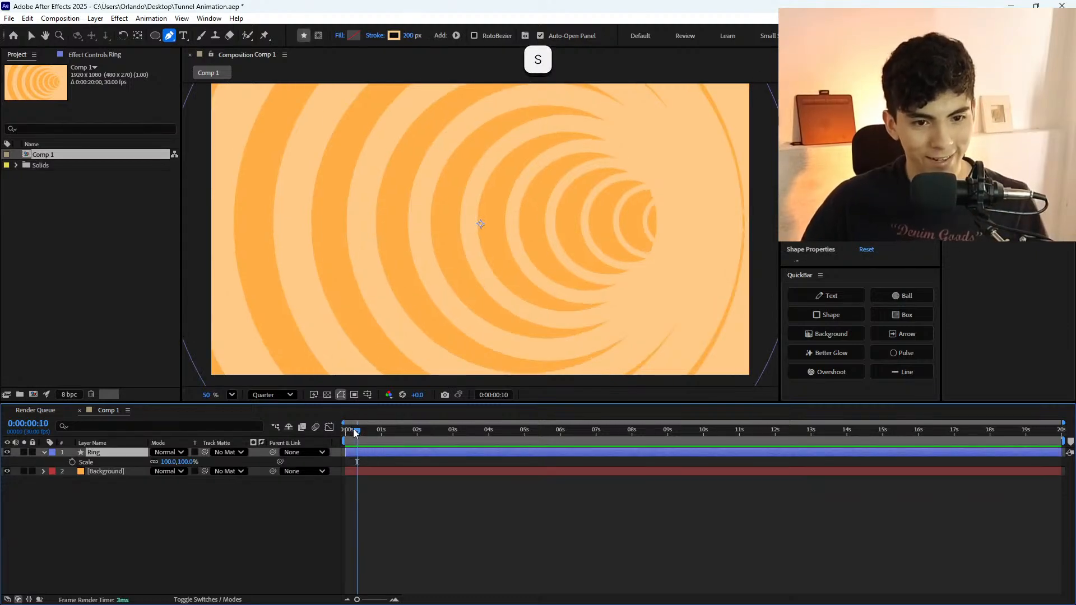
click(348, 431)
click(346, 434)
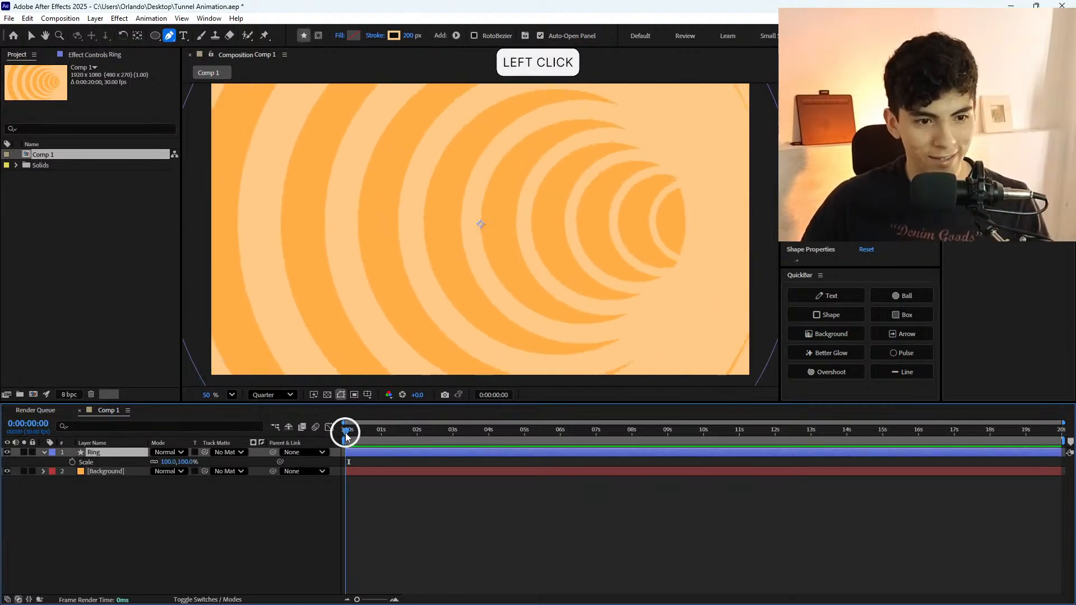
key(u)
click(346, 433)
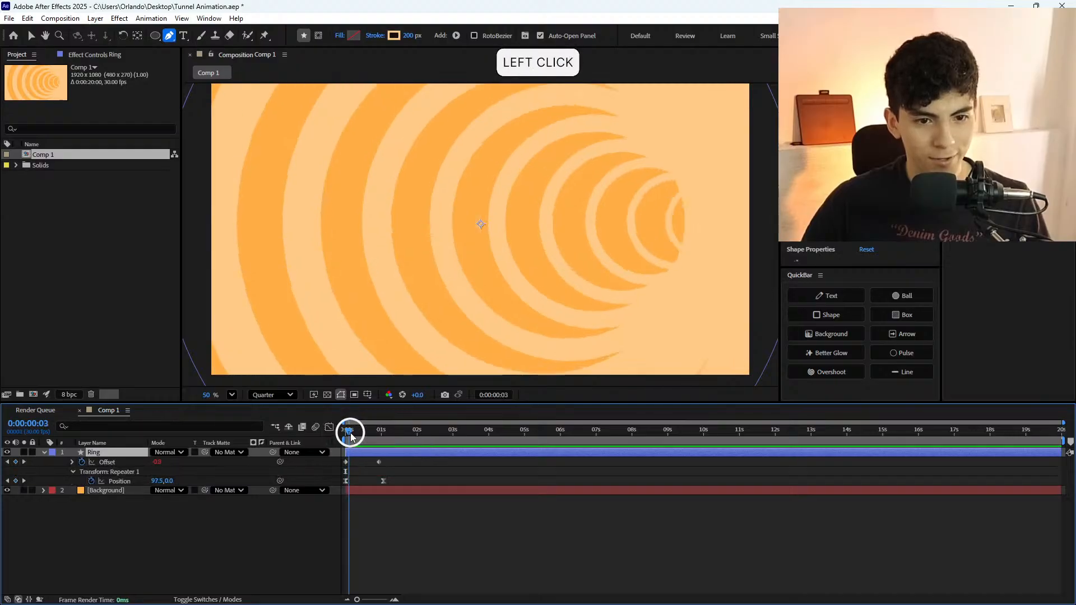
click(345, 481)
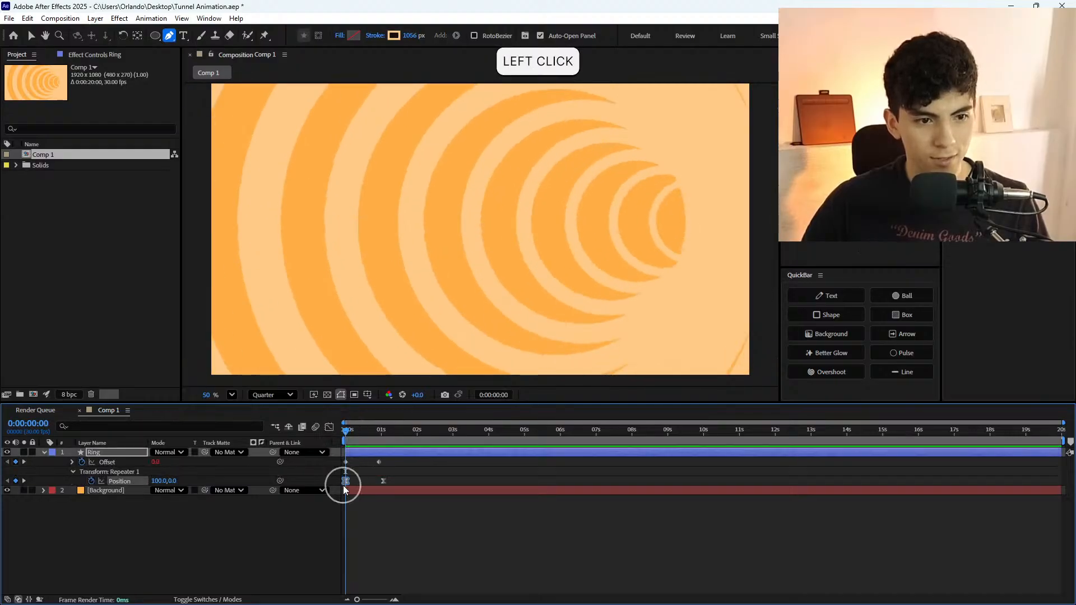
Examine the ring's outline beyond the frame and scrub the bend up to 0:00:00:26.
scroll(329, 319, down, 2)
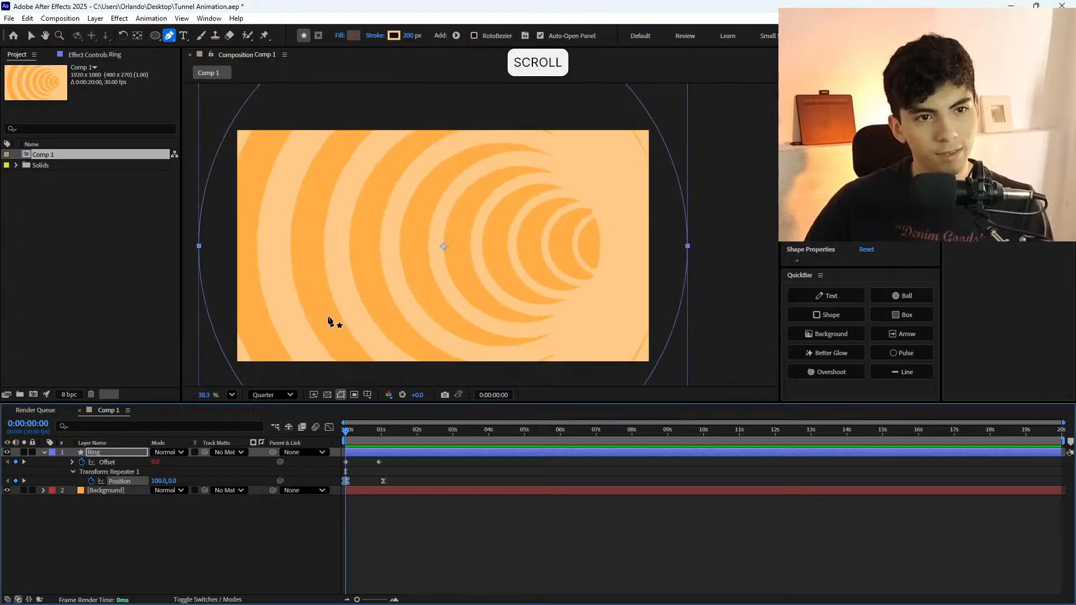
scroll(567, 244, down, 1)
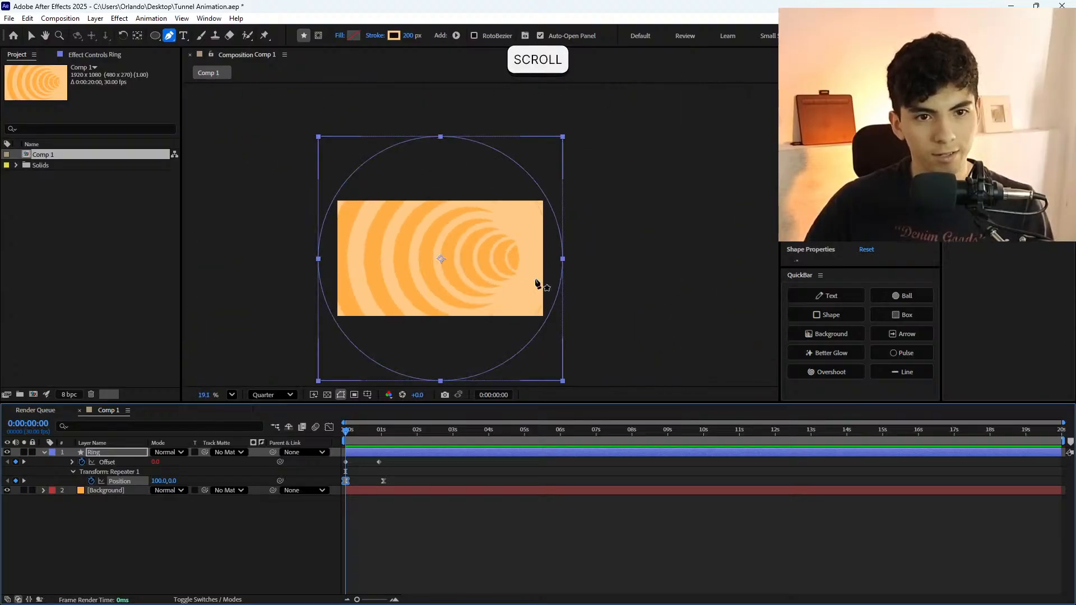
key(backslash)
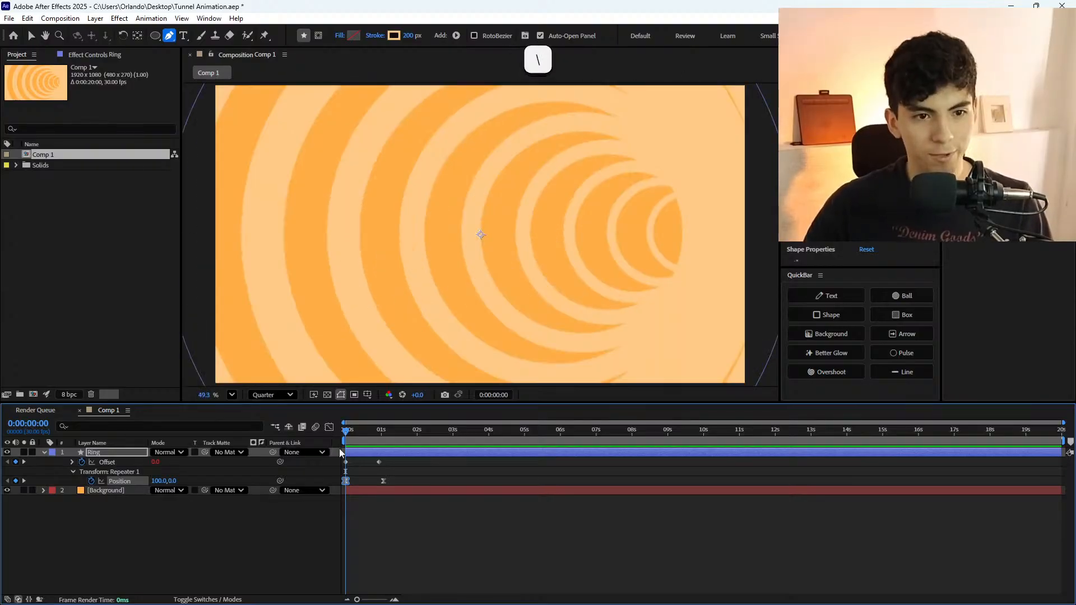
click(348, 435)
drag(349, 437, 376, 441)
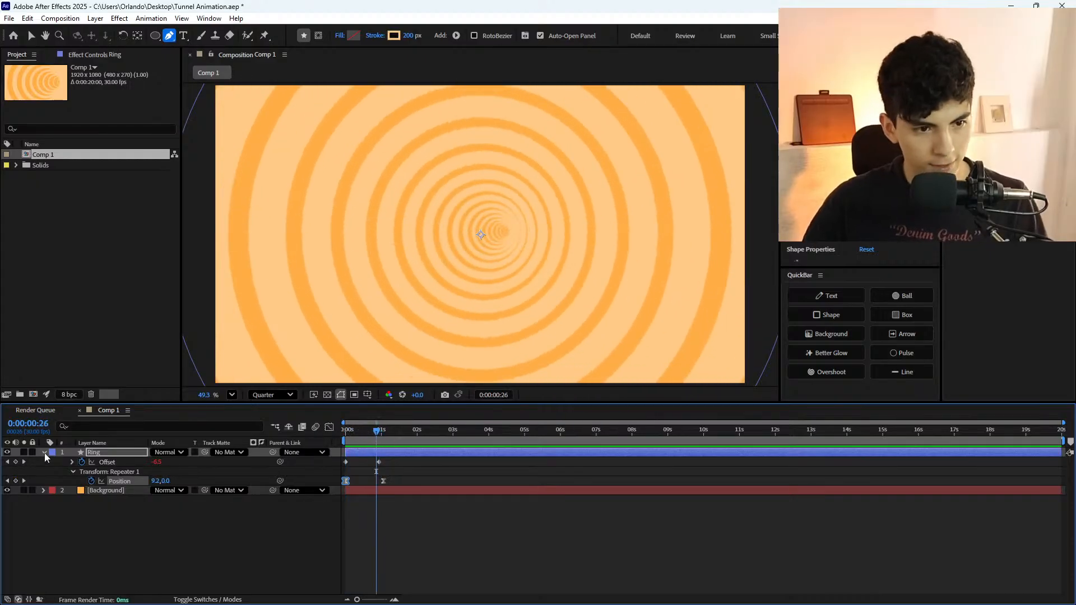
Set Repeater 1's Offset keyframe at 0:00:00:28 to 7 and scrub the animation to check it.
click(44, 452)
click(44, 452)
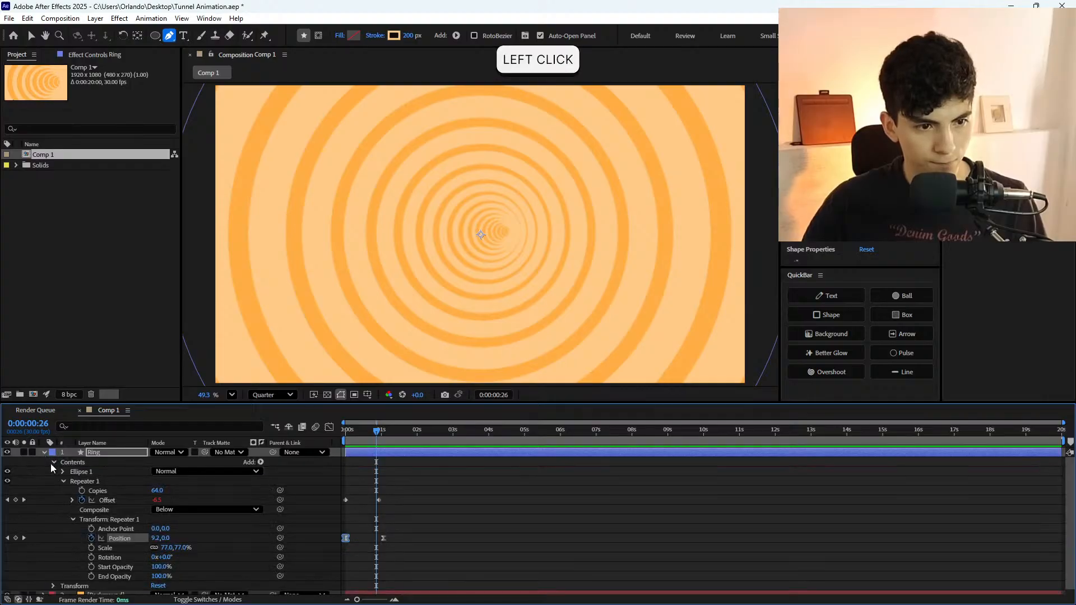
scroll(107, 516, down, 1)
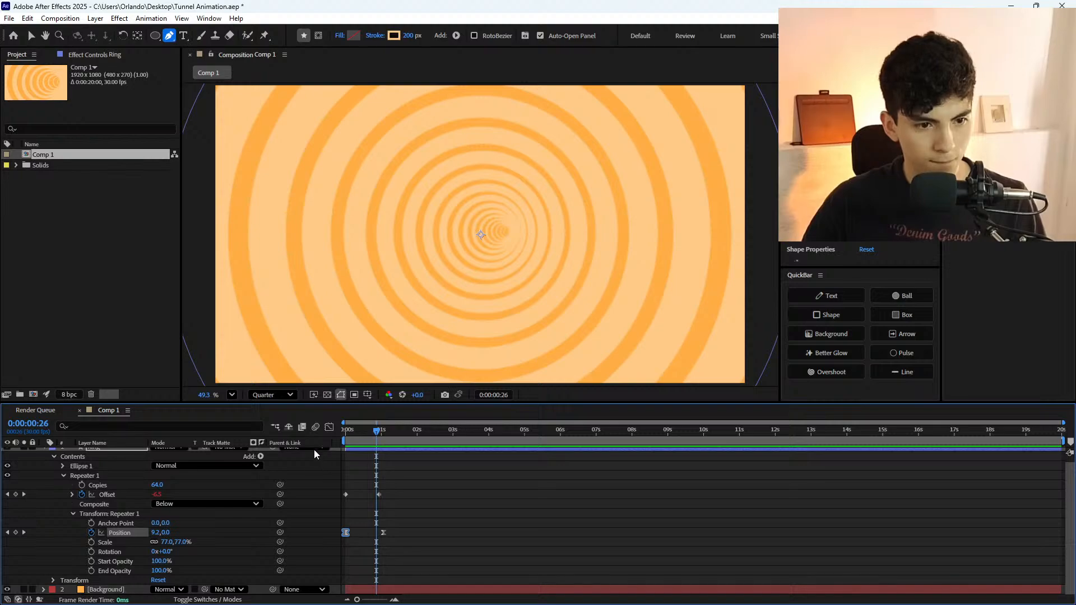
mouse_move(376, 429)
mouse_down()
mouse_move(344, 433)
mouse_move(389, 447)
mouse_move(379, 445)
mouse_up()
click(161, 495)
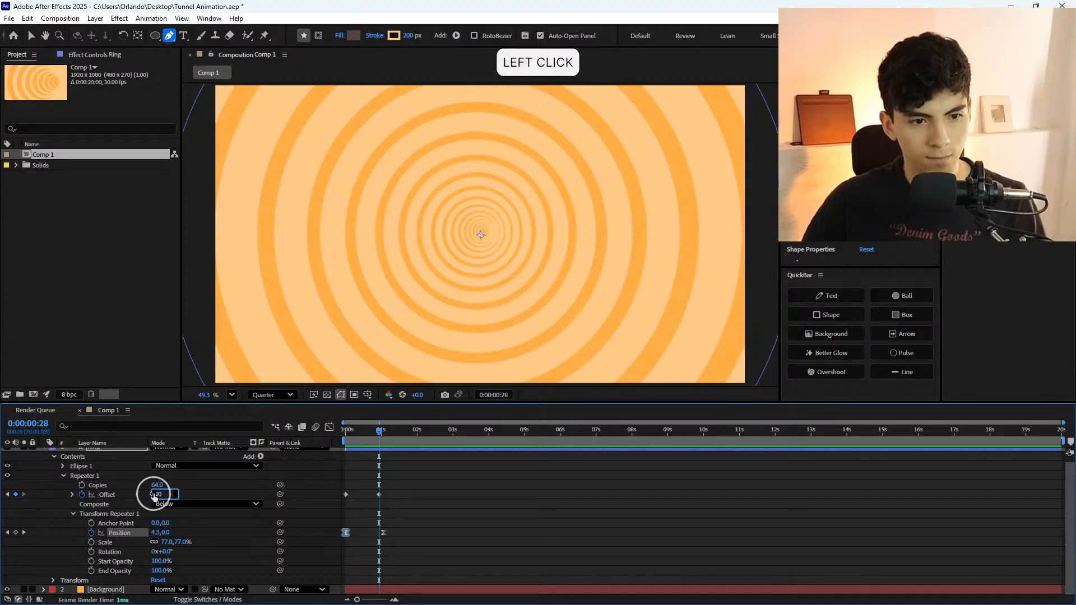
key(Left)
key(Delete)
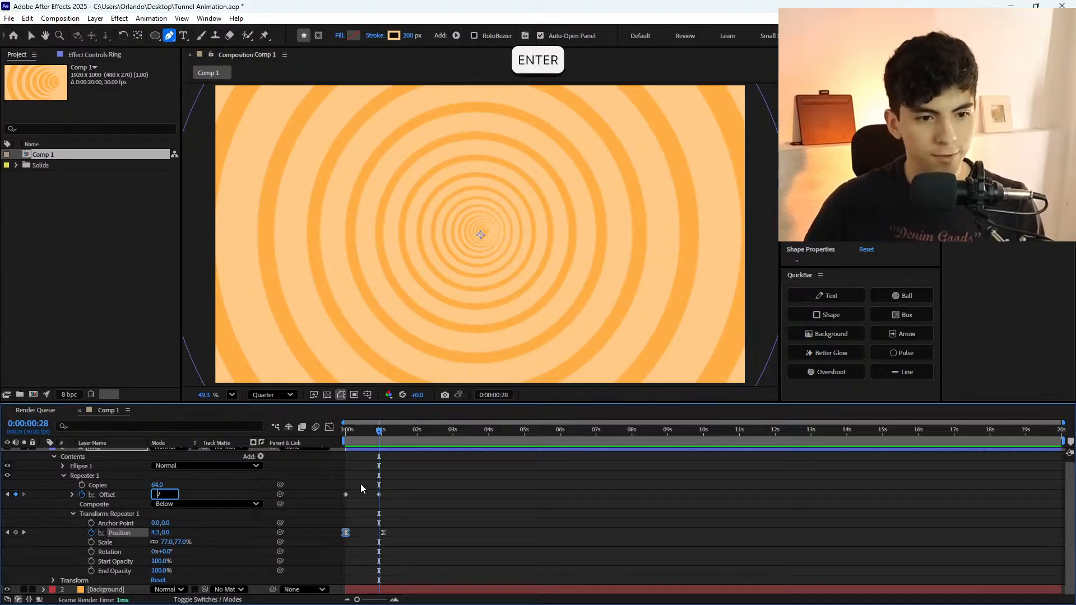
key(Return)
click(428, 460)
mouse_move(358, 434)
mouse_down()
mouse_move(329, 435)
mouse_move(386, 439)
mouse_move(352, 444)
mouse_move(385, 437)
mouse_move(359, 438)
mouse_up()
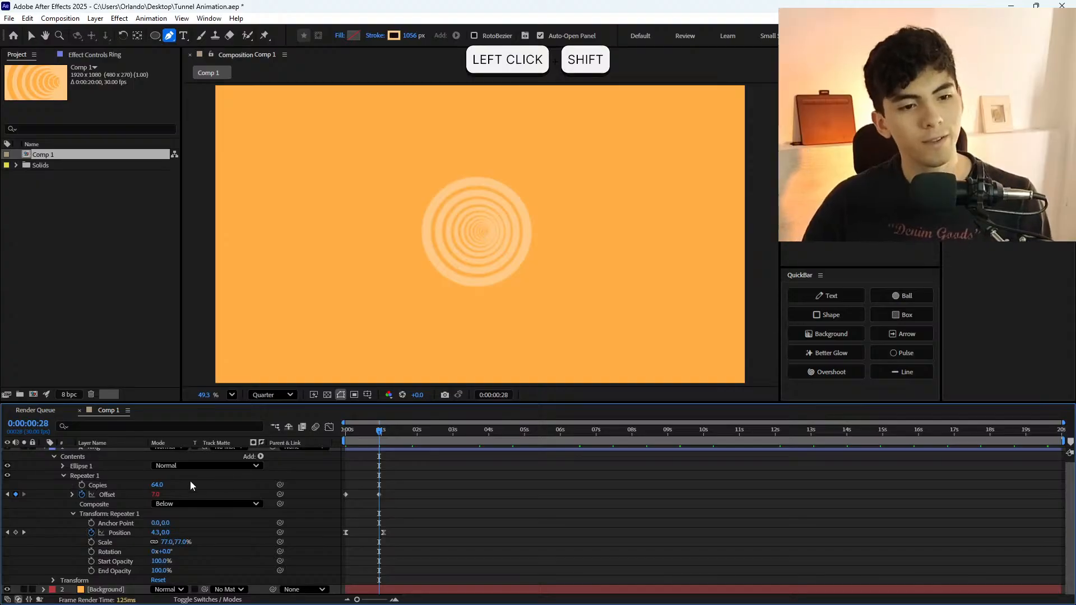
Try reducing Repeater 1's Copies to 0 and undo the change.
click(158, 484)
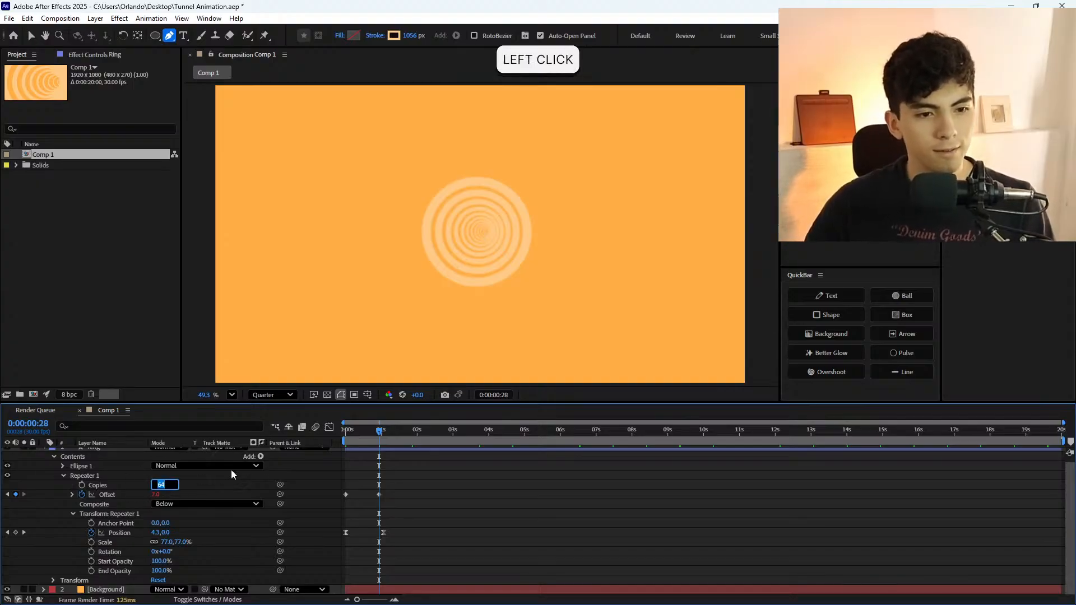
key(Escape)
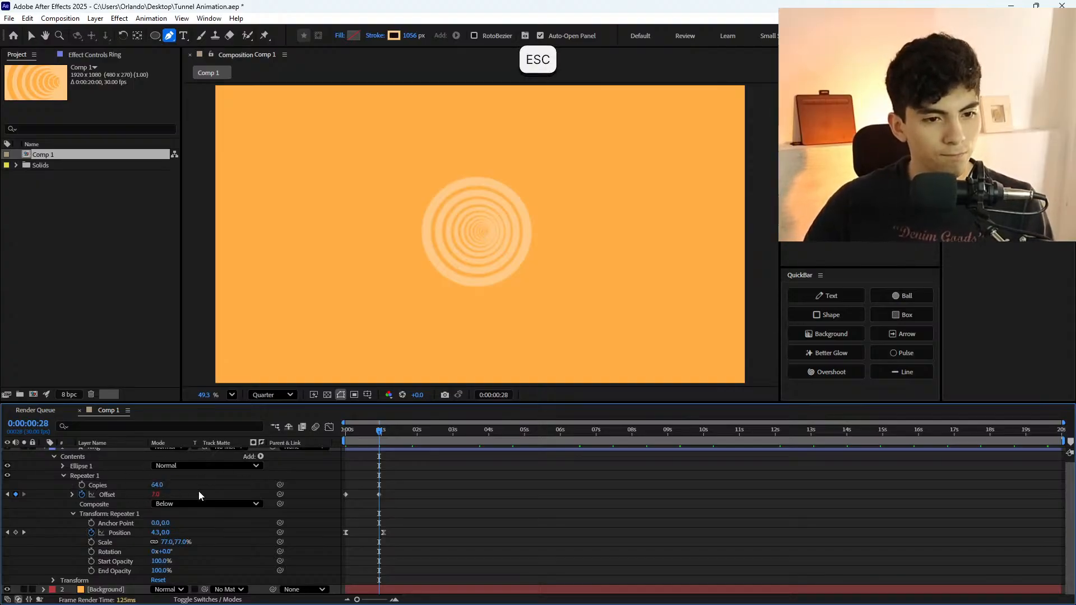
drag(159, 484, 120, 496)
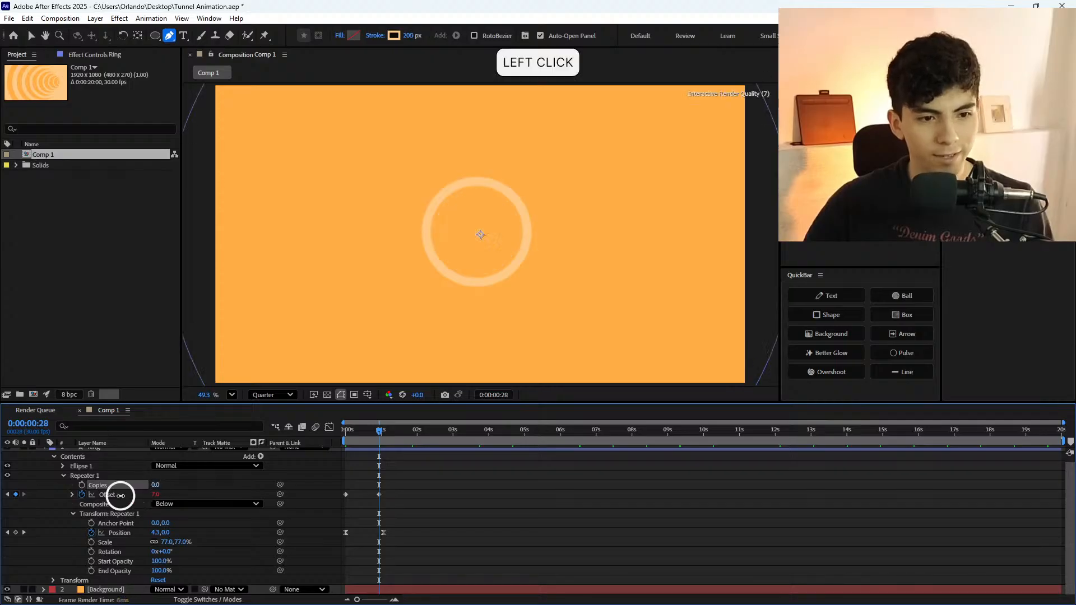
key(ctrl+z)
Scrub the rings' motion up to the Offset keyframe at 0:00:00:28.
click(358, 432)
mouse_move(358, 434)
mouse_down()
mouse_move(336, 434)
mouse_move(394, 448)
mouse_move(426, 442)
mouse_move(377, 439)
mouse_up()
key(k)
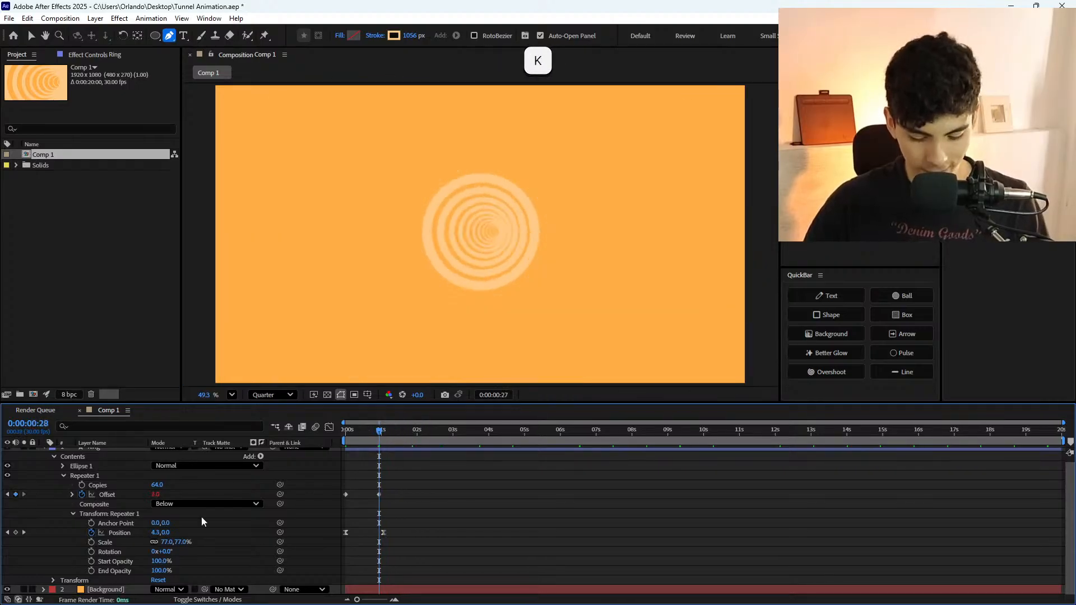
Set Repeater 1's Offset keyframe at 0:00:00:28 to -7.
click(154, 494)
key(Left)
text(-)
key(Return)
click(510, 509)
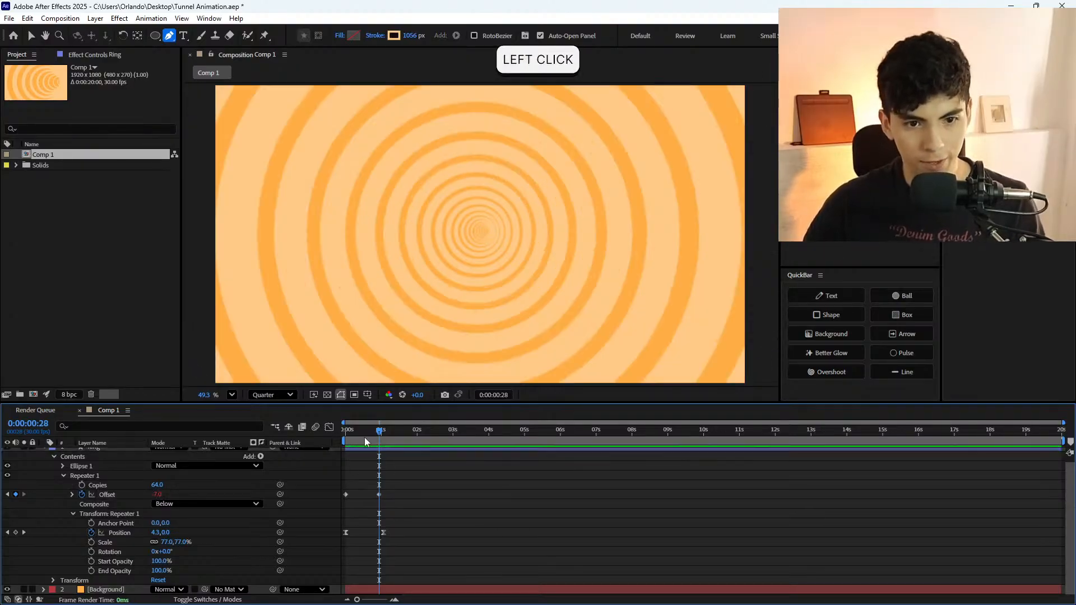
Play and scrub the first two and a half seconds to examine the tunnel's repeating motion.
key(space)
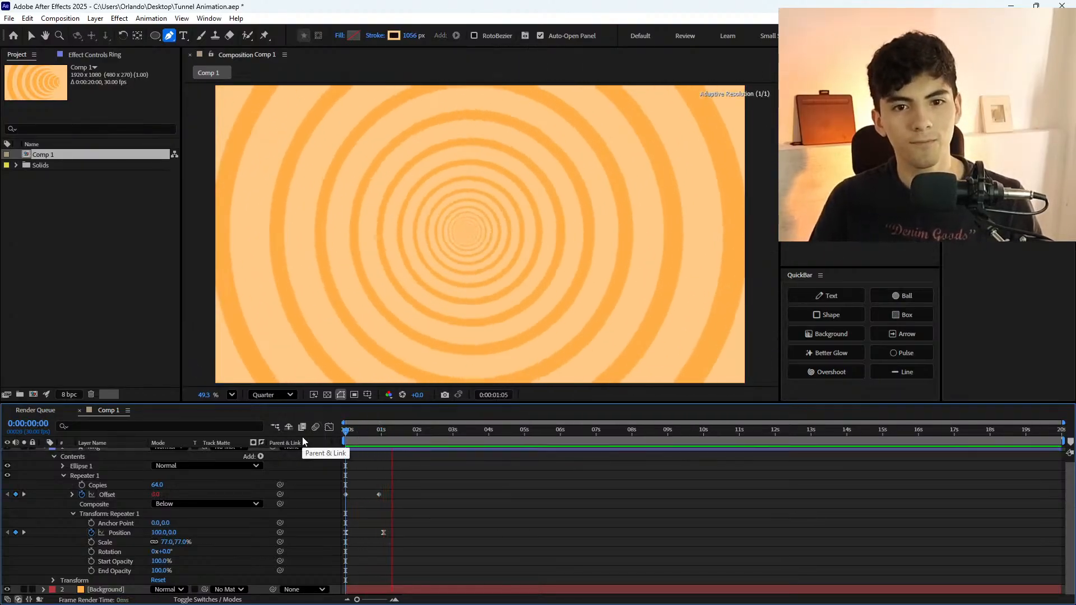
key(space)
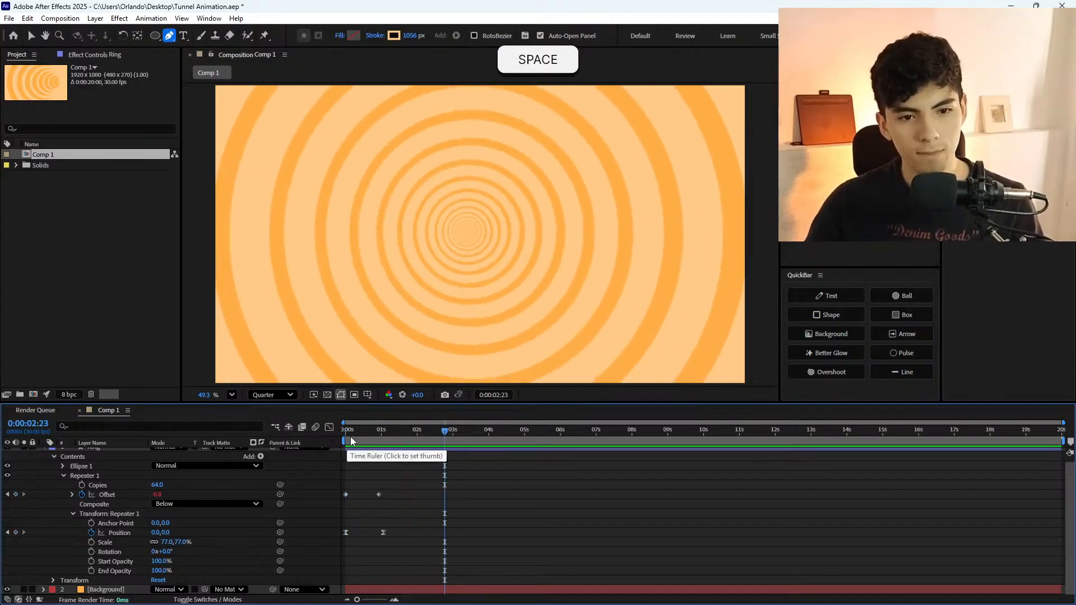
click(348, 437)
key(space)
drag(358, 433, 427, 448)
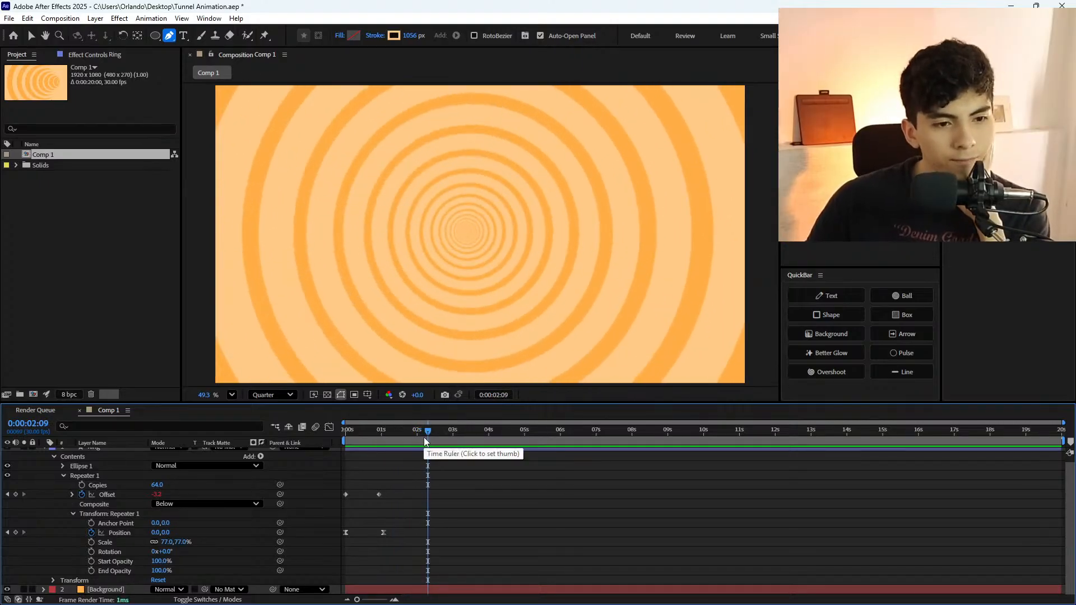
mouse_move(424, 440)
mouse_down()
mouse_move(355, 437)
mouse_move(397, 454)
mouse_move(415, 448)
mouse_up()
click(432, 490)
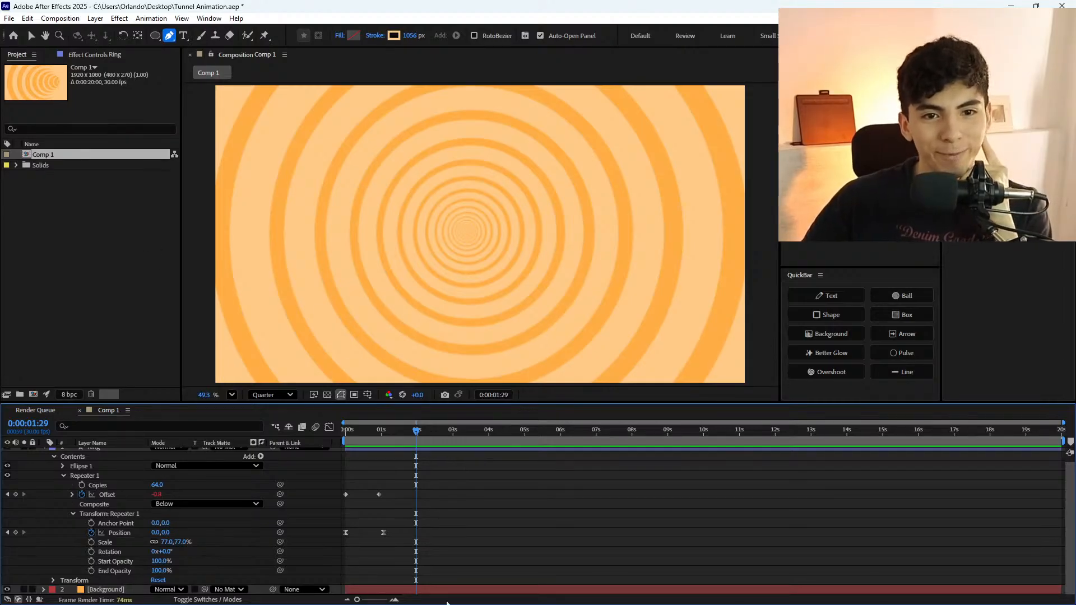
mouse_move(407, 438)
mouse_down()
mouse_move(331, 440)
mouse_move(416, 445)
mouse_up()
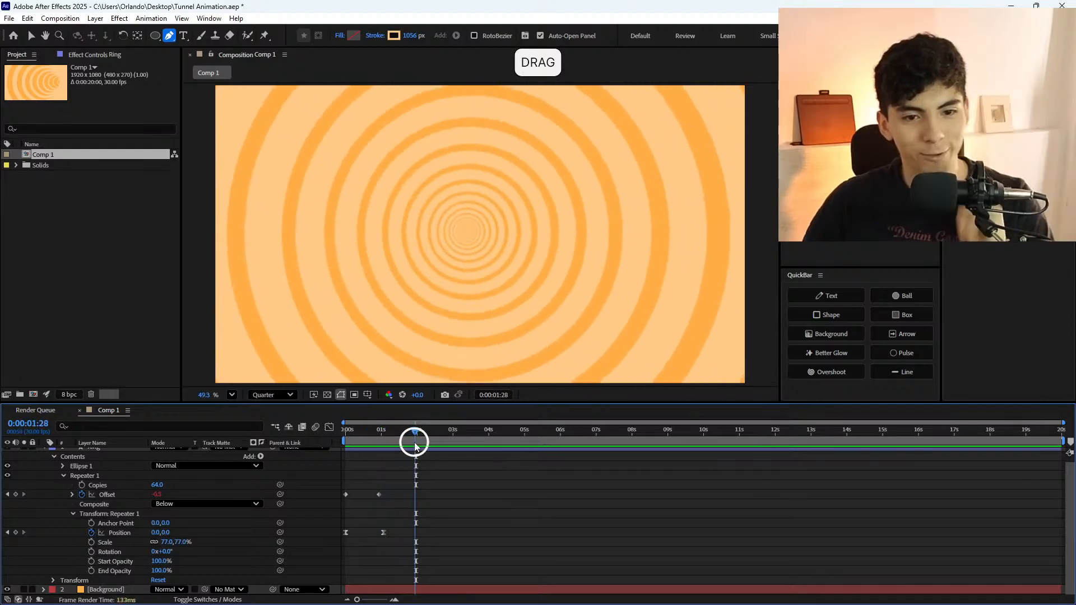
key(v)
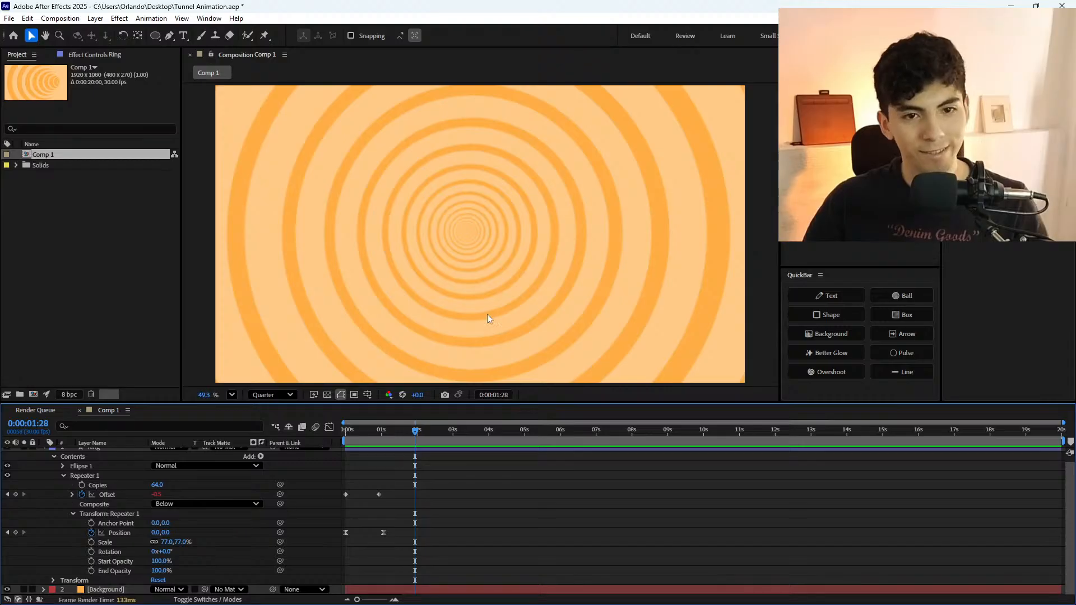
drag(342, 430, 432, 436)
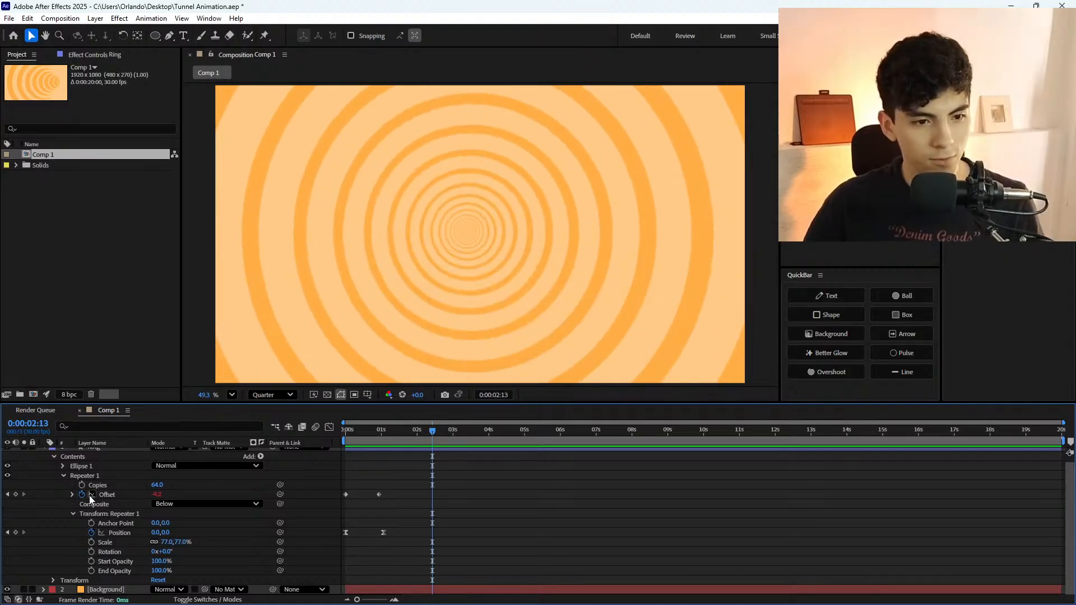
key(alt)
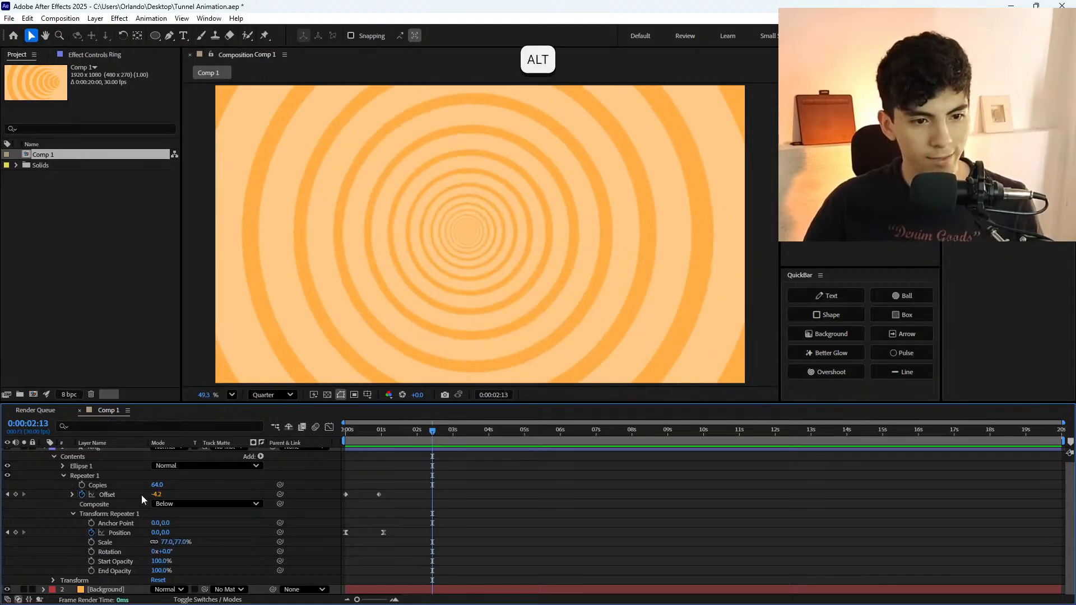
alt+click(82, 496)
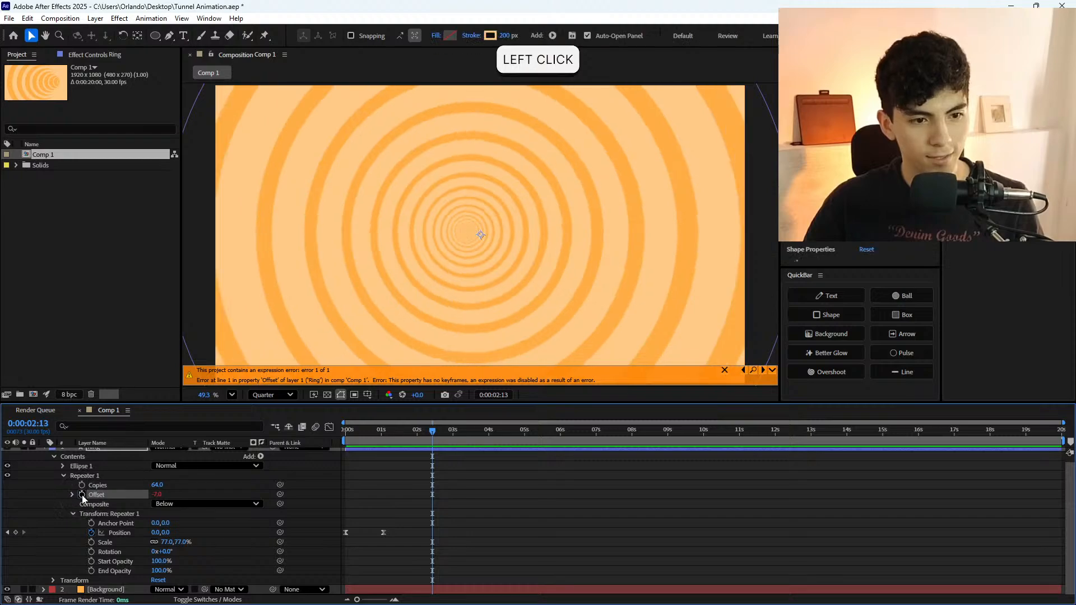
key(ctrl+z)
Remove the expression from Repeater 1's Offset while keeping its keyframes, and scrub the animation to check it.
key(alt)
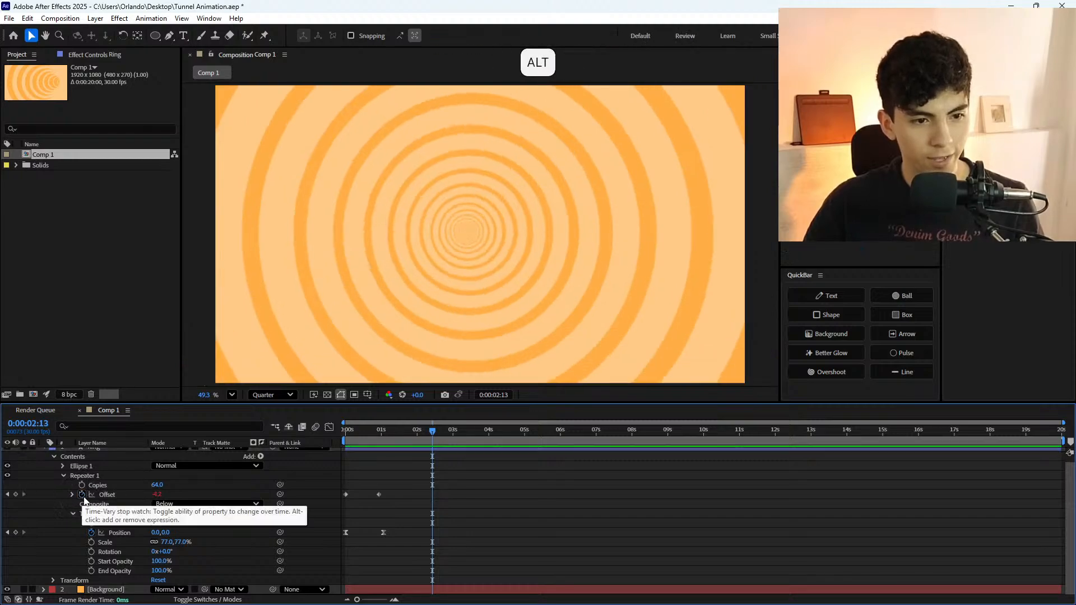
alt+click(81, 495)
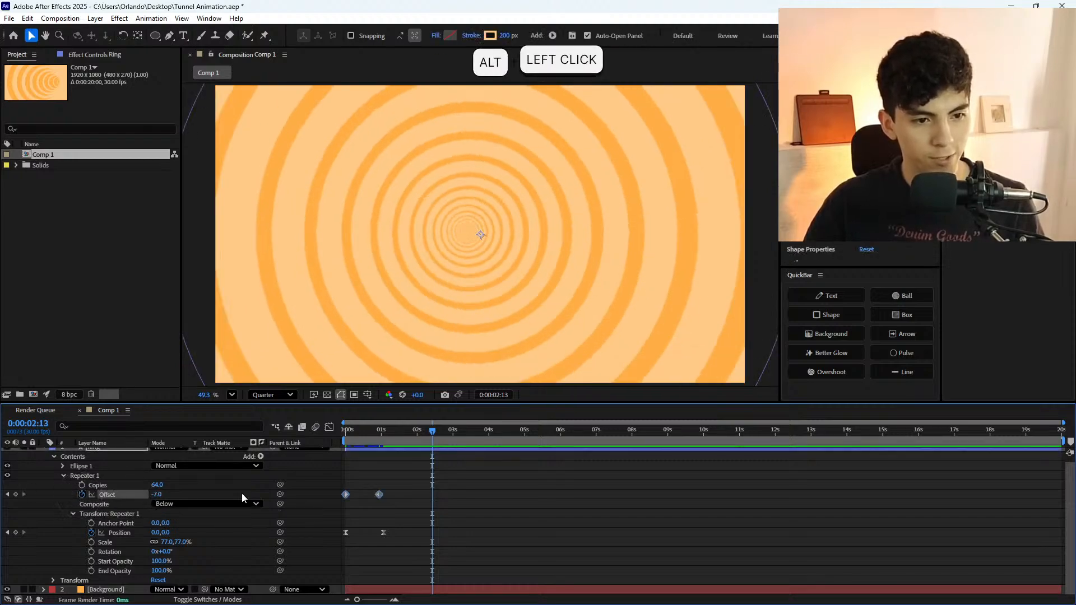
click(462, 472)
drag(367, 434, 418, 463)
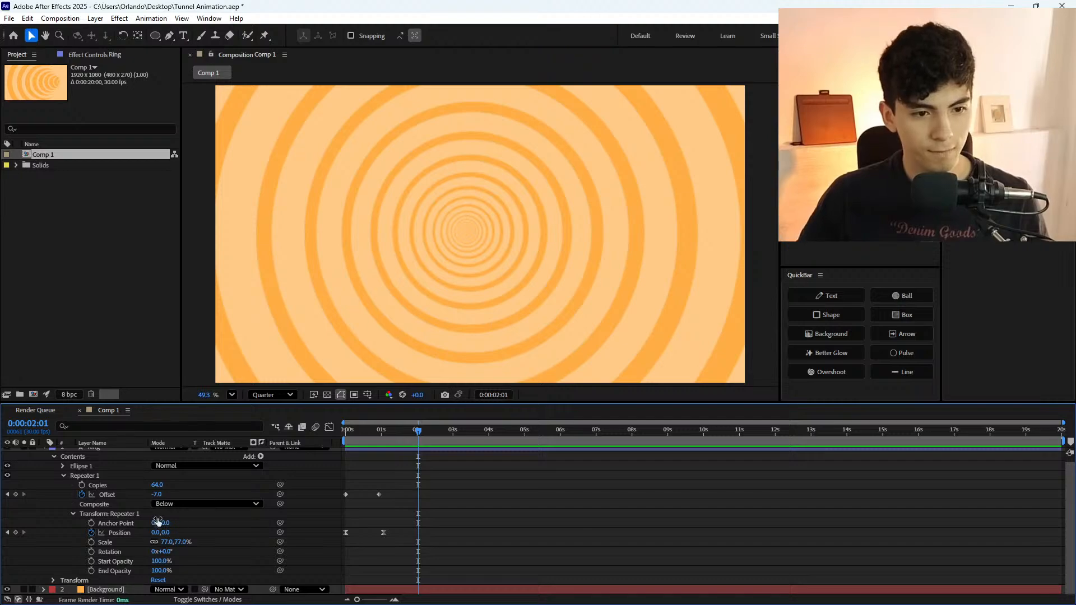
click(16, 494)
key(ctrl+z)
Move the playhead to the Offset keyframe at 0:00:00:28 and copy both of Repeater 1's Offset keyframes.
click(356, 440)
mouse_move(356, 441)
mouse_down()
mouse_move(385, 440)
mouse_move(334, 440)
mouse_move(372, 446)
mouse_up()
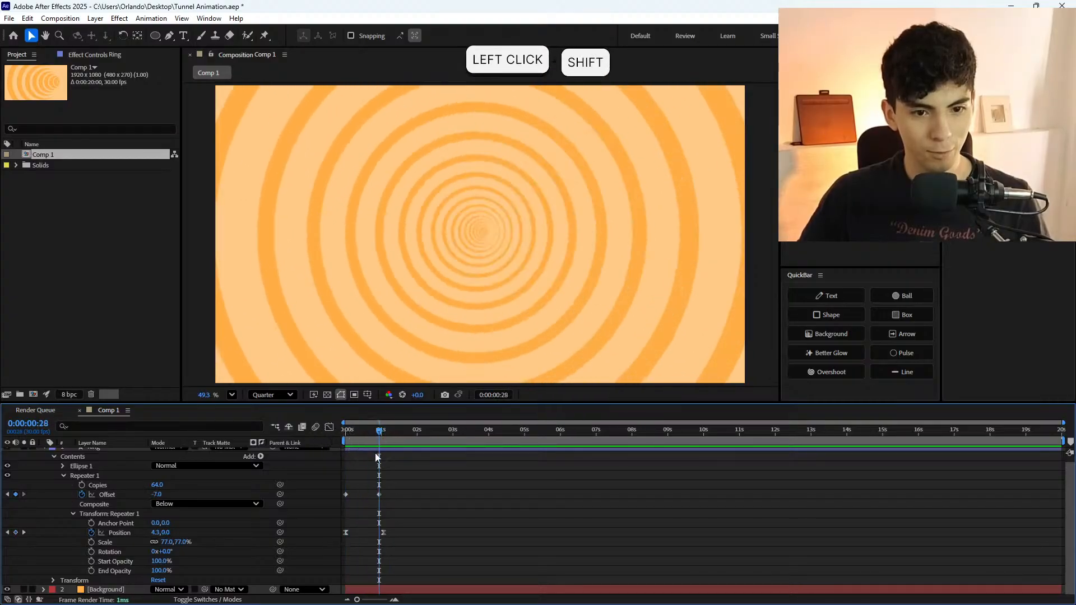
drag(429, 473, 328, 505)
key(ctrl+c)
drag(423, 471, 331, 499)
key(ctrl+c)
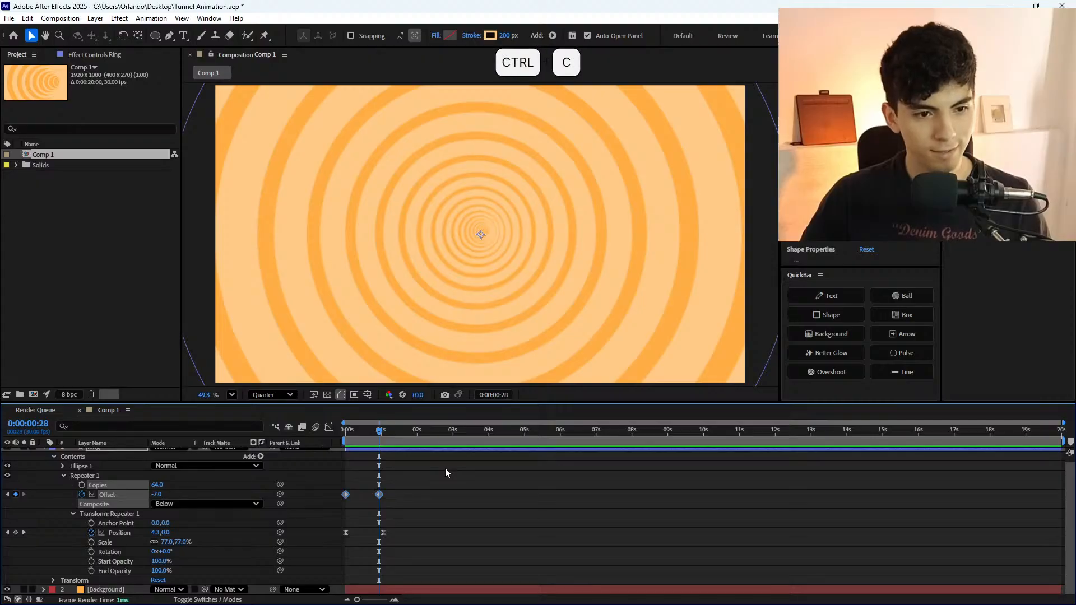
Paste the copied Offset keyframe pair one frame on, at 0:00:00:29.
click(445, 469)
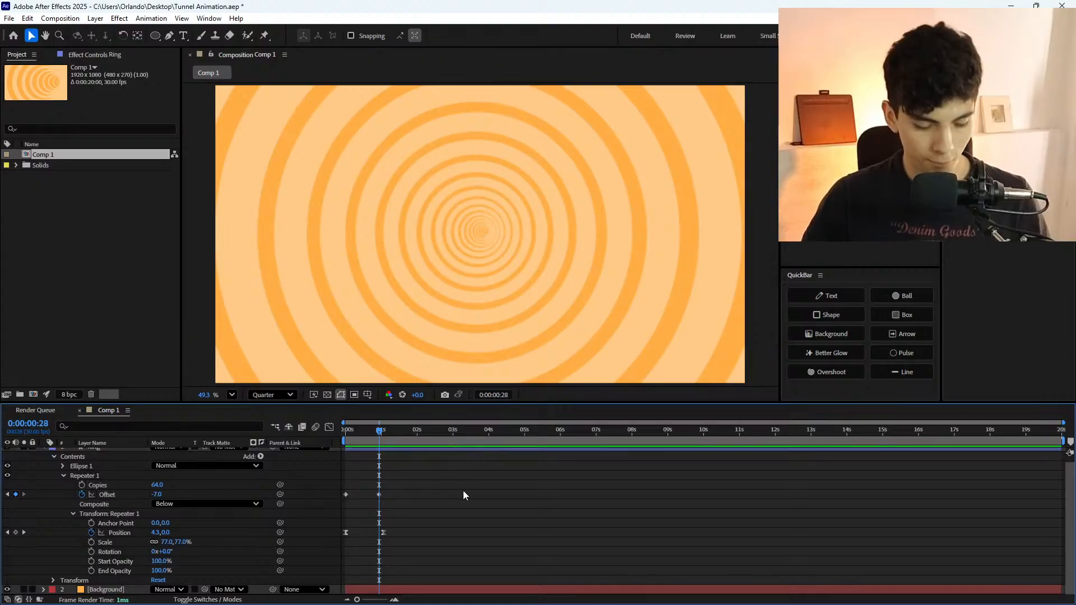
key(Page_Down)
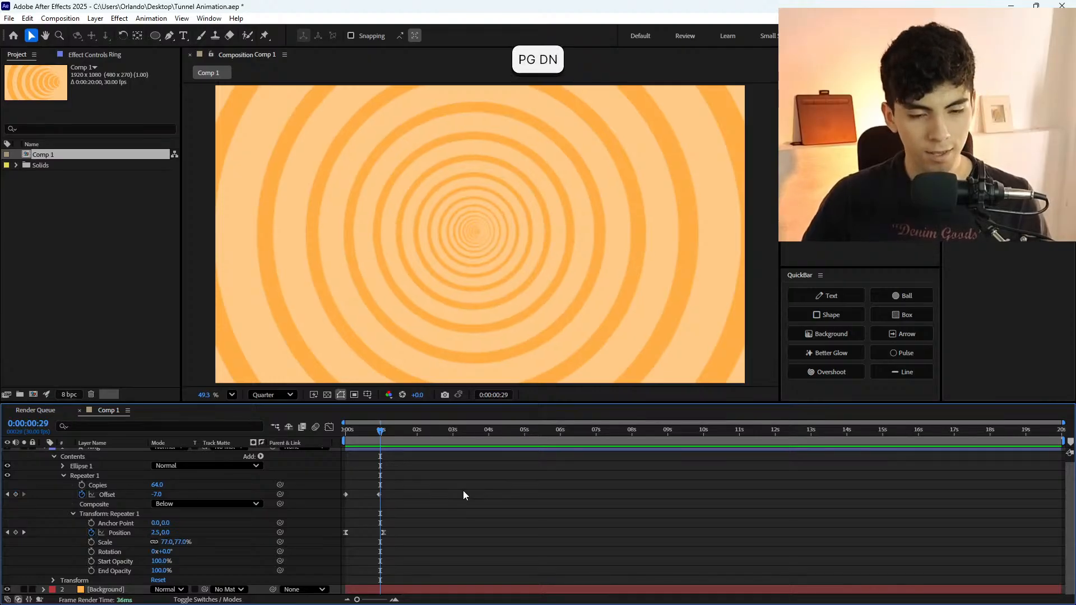
key(ctrl+v)
drag(395, 482, 266, 523)
key(ctrl+c)
key(ctrl+v)
Preview the opening of the tunnel animation to check the transition between the two Offset keyframe pairs.
click(383, 470)
drag(377, 434, 343, 440)
key(space)
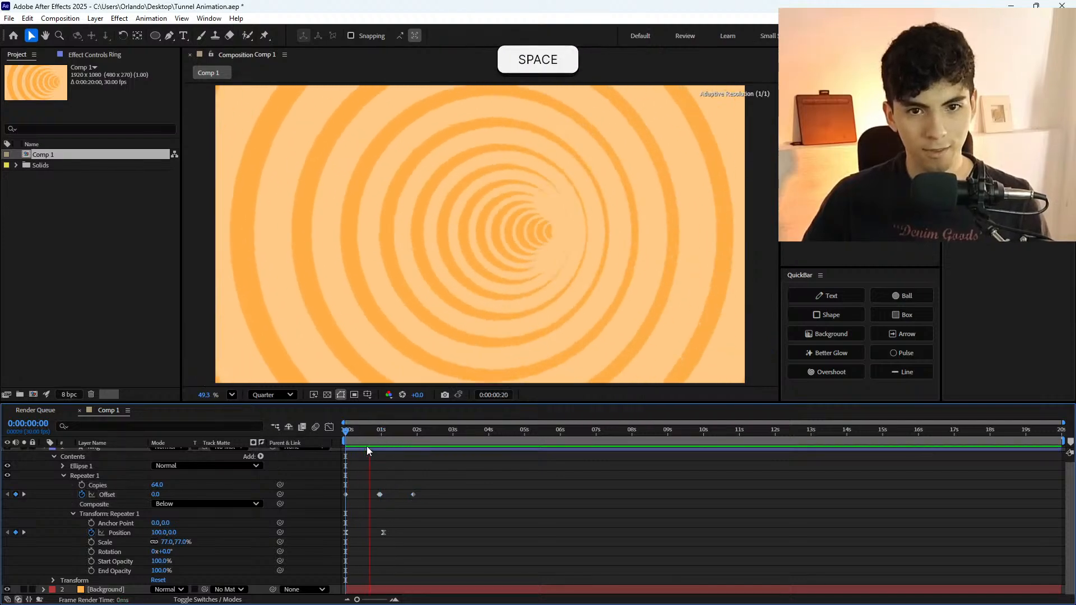
click(351, 437)
key(space)
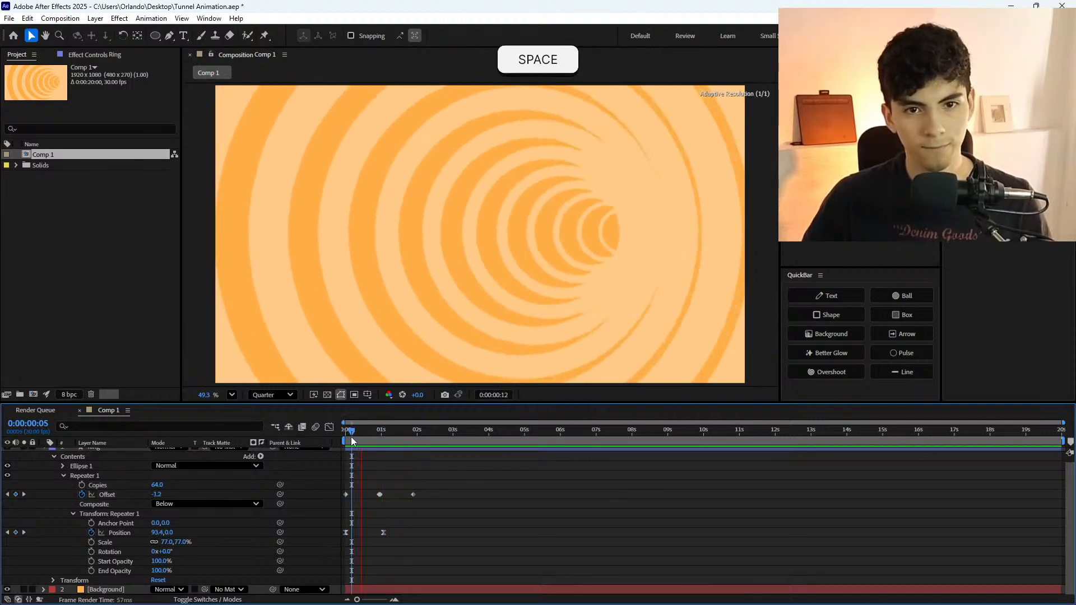
click(351, 436)
key(space)
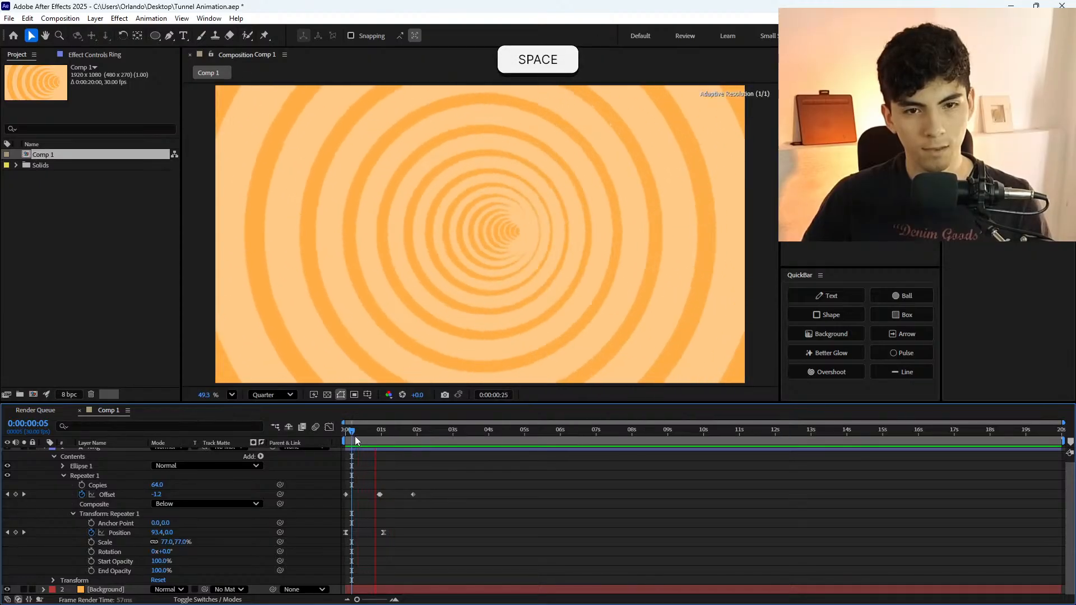
Paste another Offset keyframe pair at 0:00:01:28 and preview the animation from the start.
click(363, 437)
drag(363, 436, 418, 445)
key(Page_Down)
key(ctrl+v)
drag(444, 480, 375, 504)
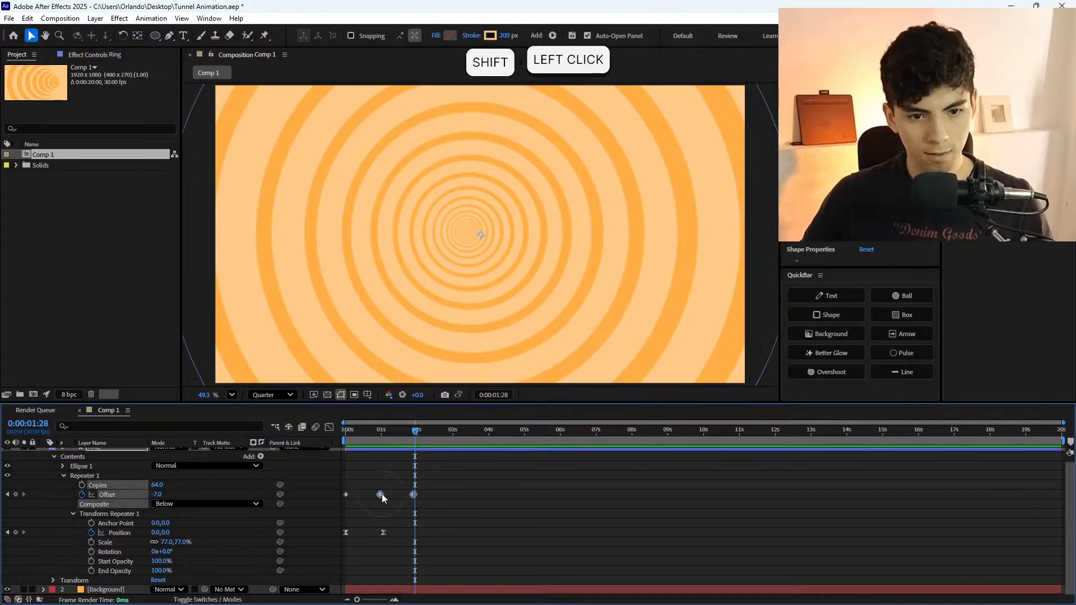
key(ctrl+v)
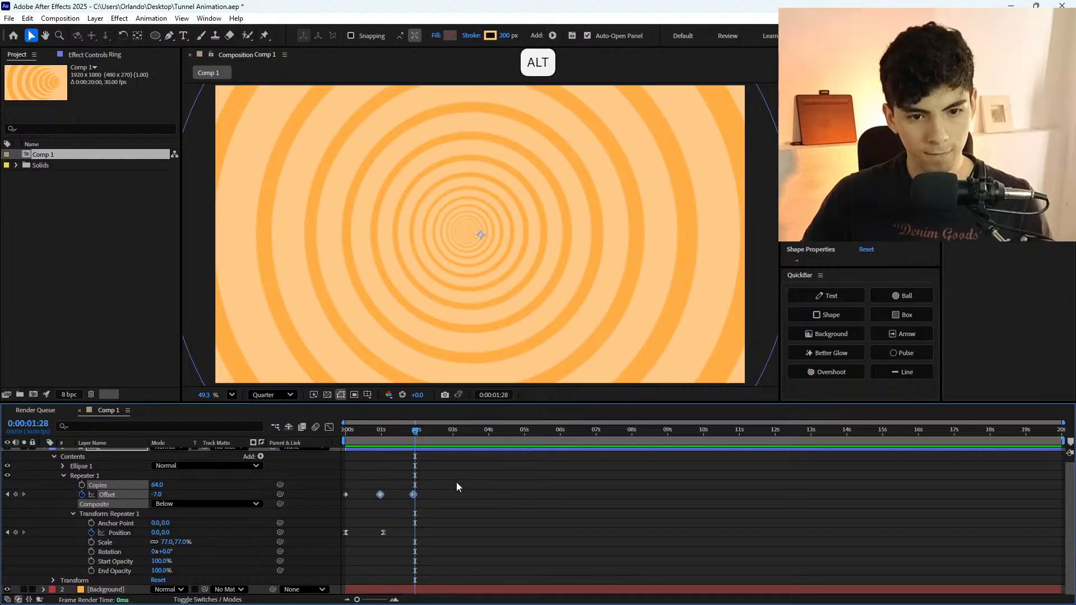
alt+scroll(422, 498, up, 10)
shift+scroll(422, 501, up, 5)
key(ctrl+c)
key(ctrl+v)
alt+scroll(627, 496, down, 10)
key(space)
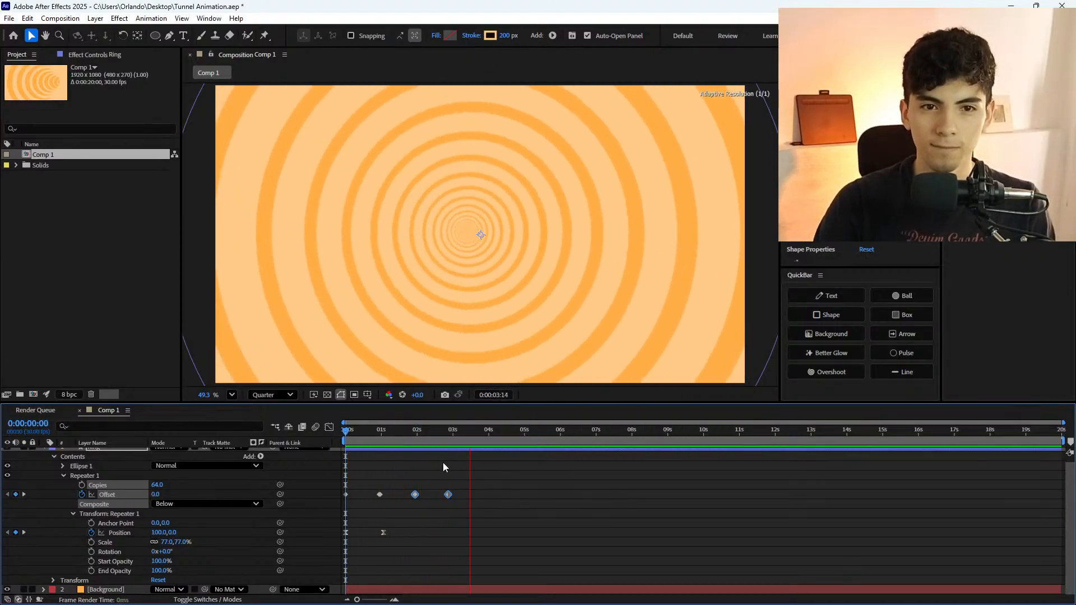
Paste a further Offset keyframe pair at 0:00:02:27, one frame after the last keyframe.
shift+click(448, 432)
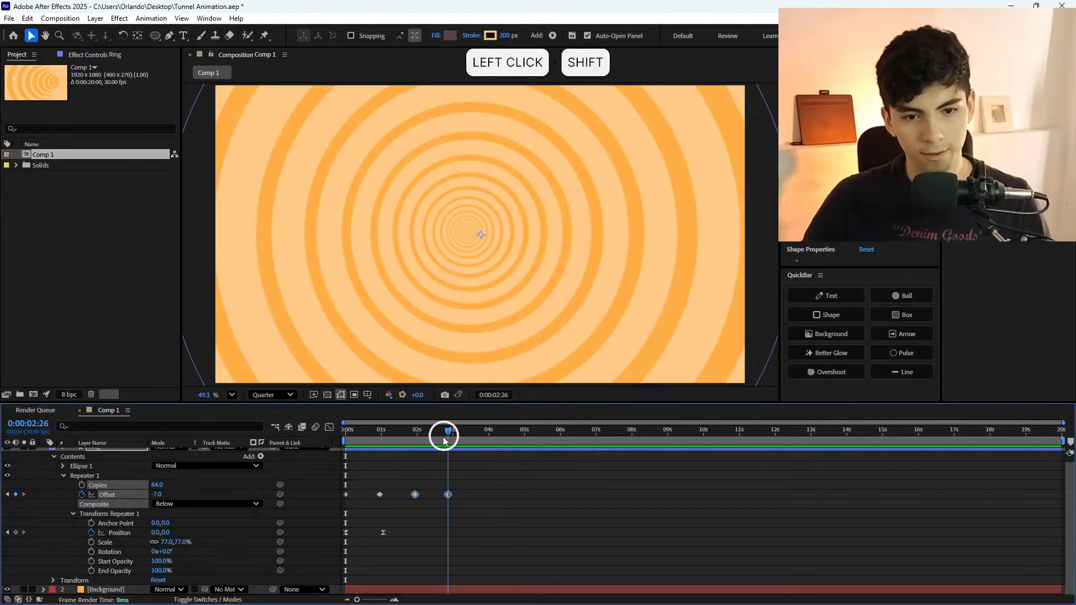
key(Page_Down)
key(ctrl+v)
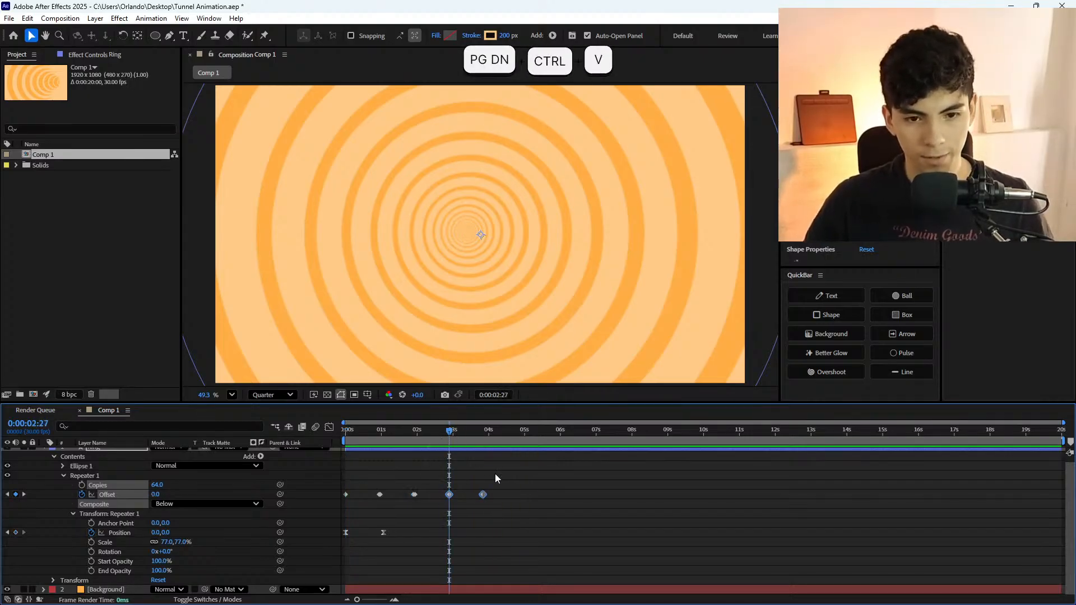
click(498, 474)
Set the last Offset keyframe at 0:00:03:25 to 33 and preview the animation from the start.
shift+click(483, 442)
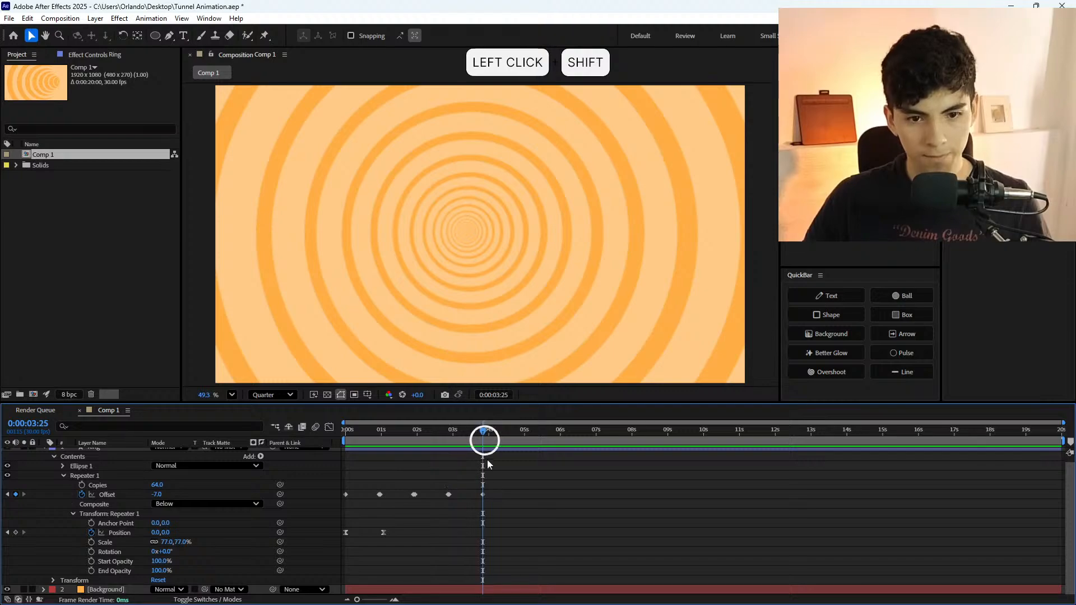
click(482, 494)
mouse_move(157, 494)
mouse_down()
mouse_move(127, 494)
mouse_move(177, 498)
mouse_up()
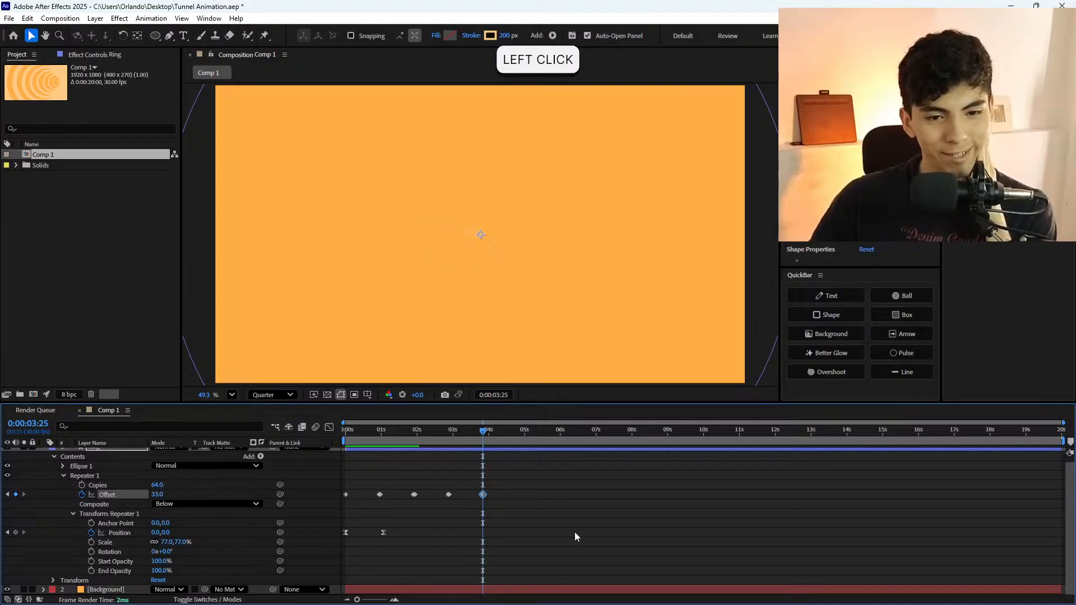
click(492, 491)
drag(462, 432, 312, 459)
key(space)
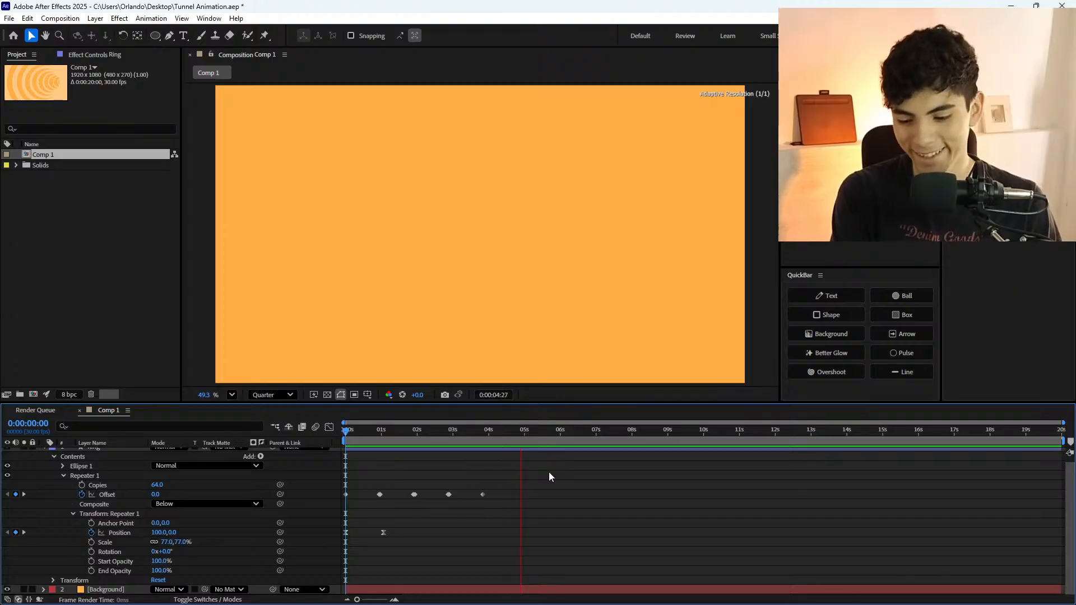
key(space)
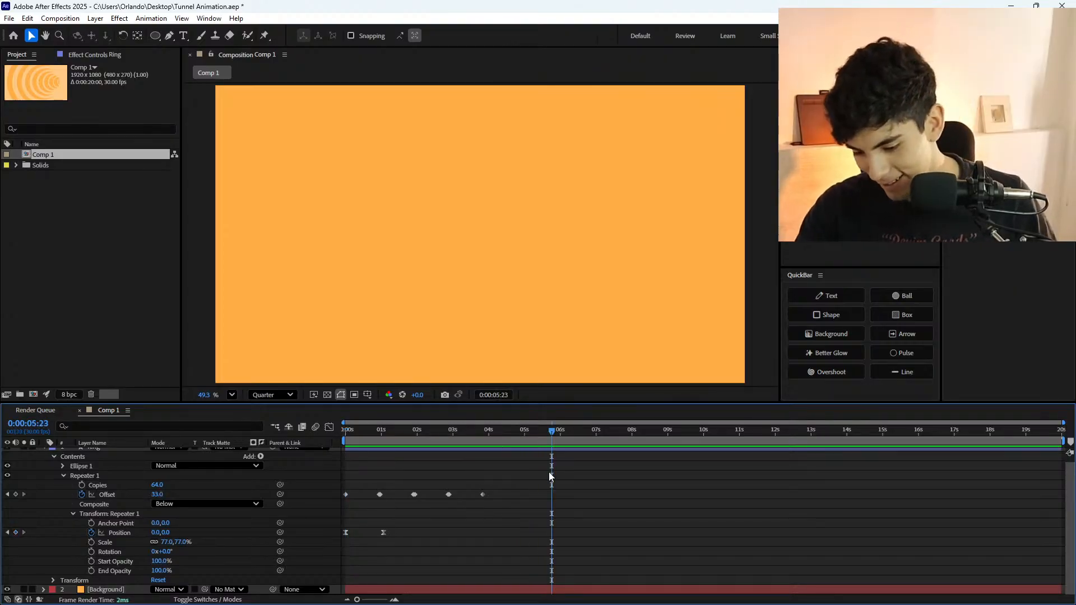
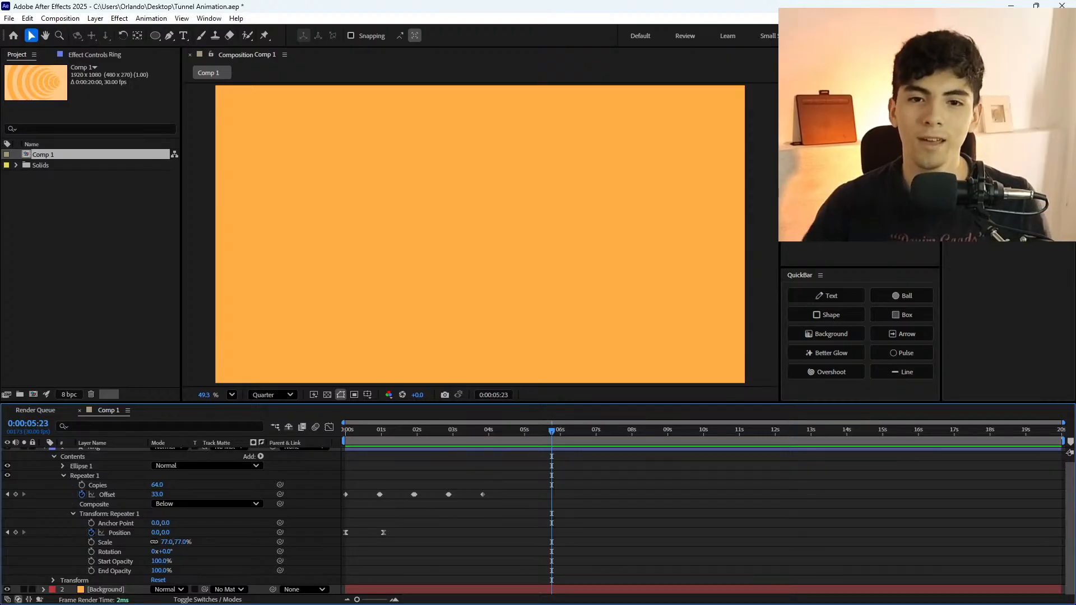
Replay the first second of the tunnel animation repeatedly to examine the rings' motion and bend.
click(345, 430)
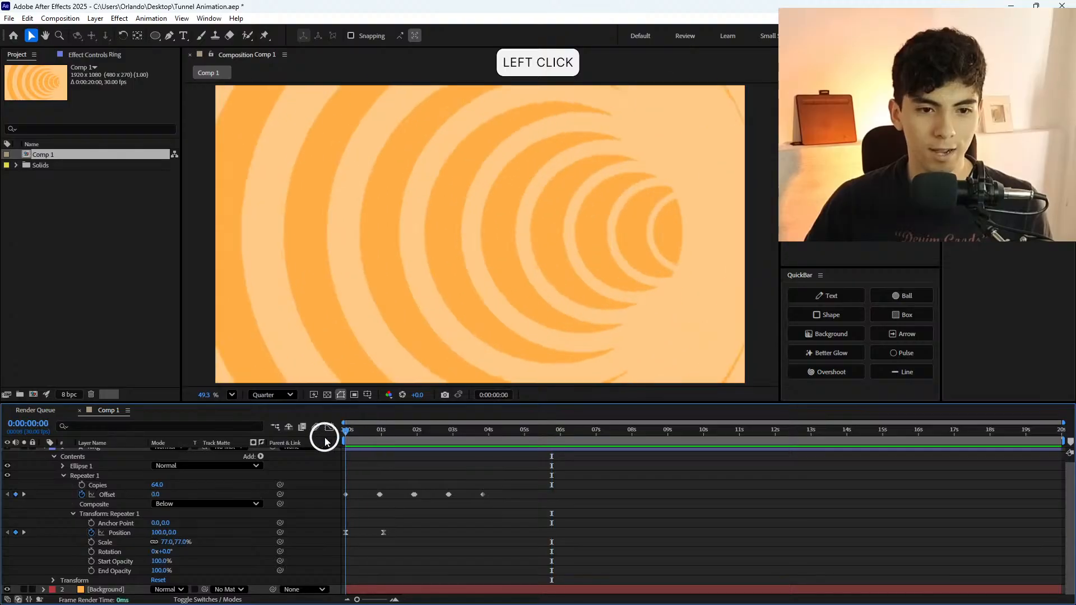
key(space)
click(355, 432)
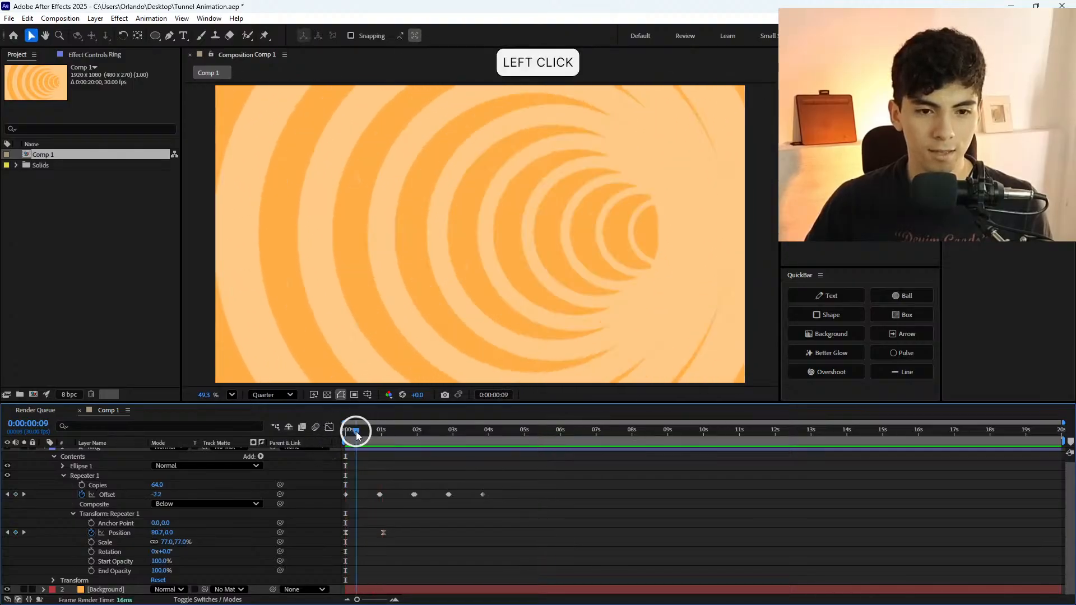
key(space)
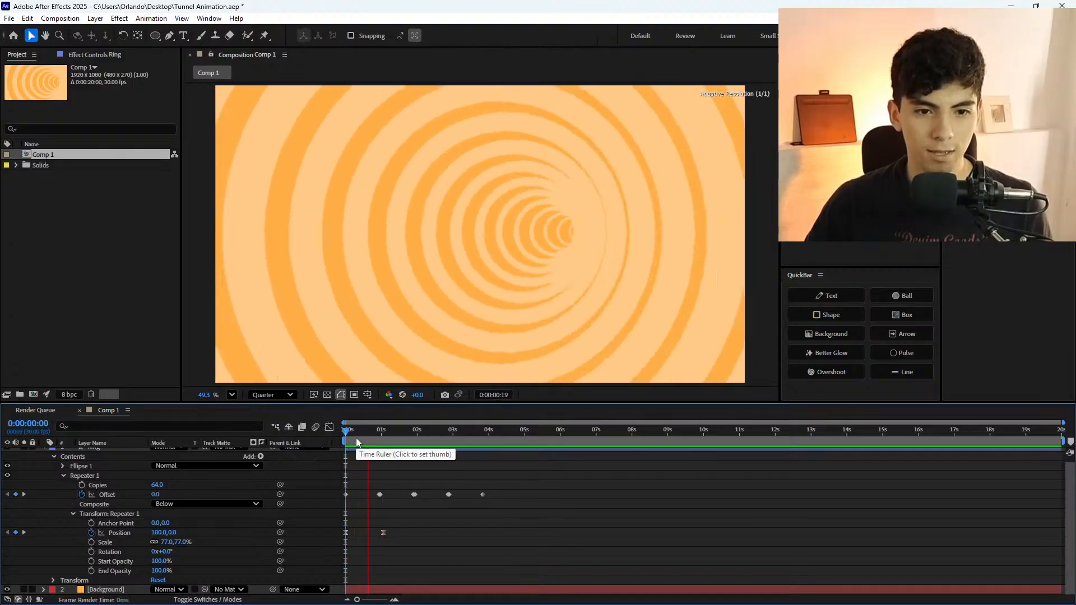
click(357, 440)
key(space)
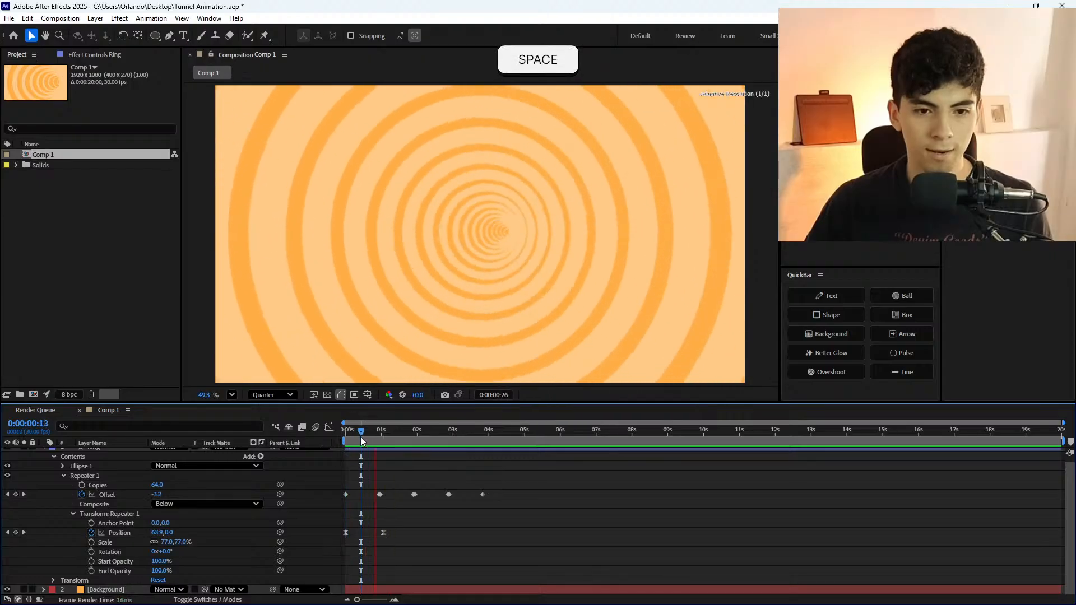
click(361, 440)
click(357, 439)
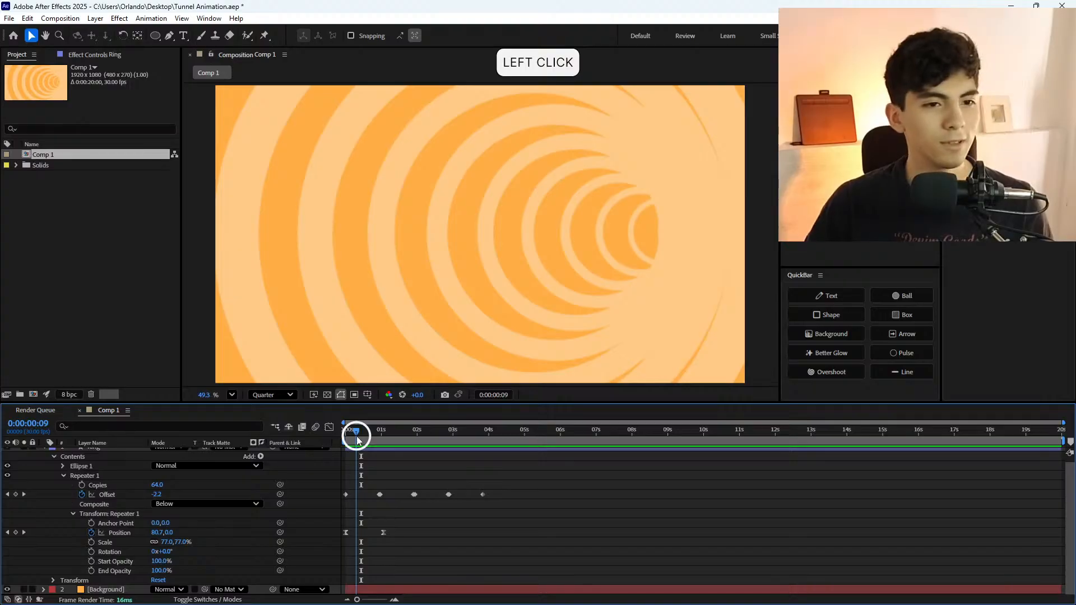
Play the tunnel animation from the start repeatedly to review the rings' motion through the end of the Offset keyframes.
drag(357, 440, 376, 470)
key(space)
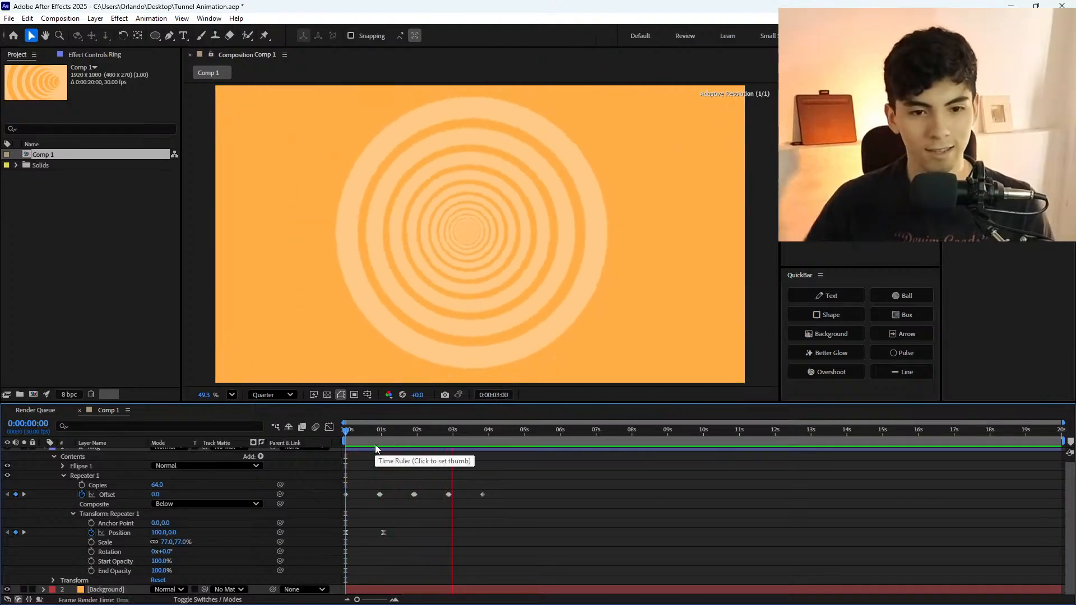
drag(374, 443, 283, 440)
key(space)
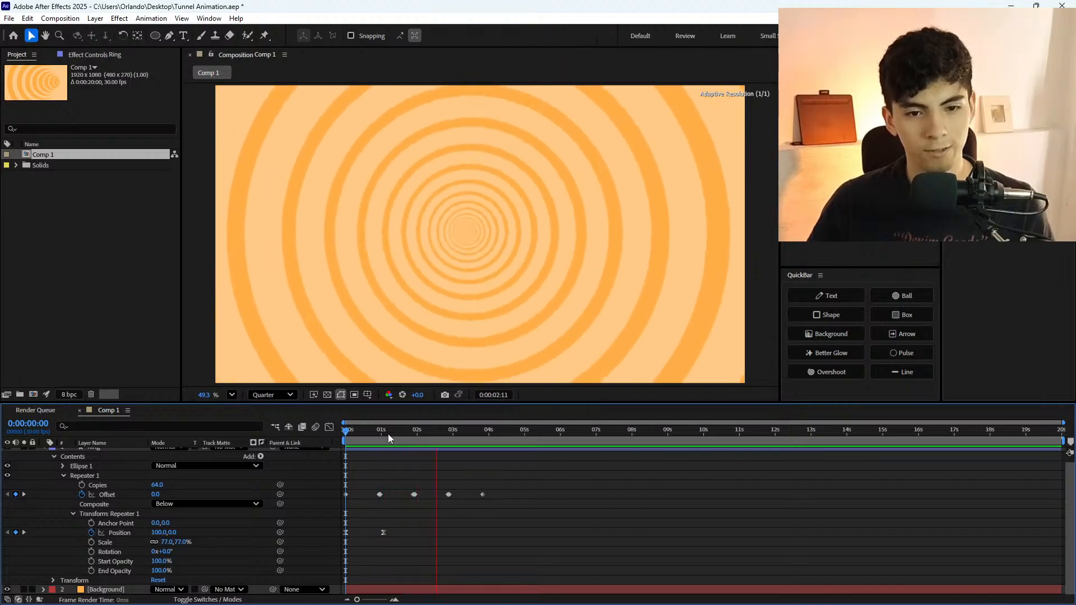
drag(395, 433, 465, 438)
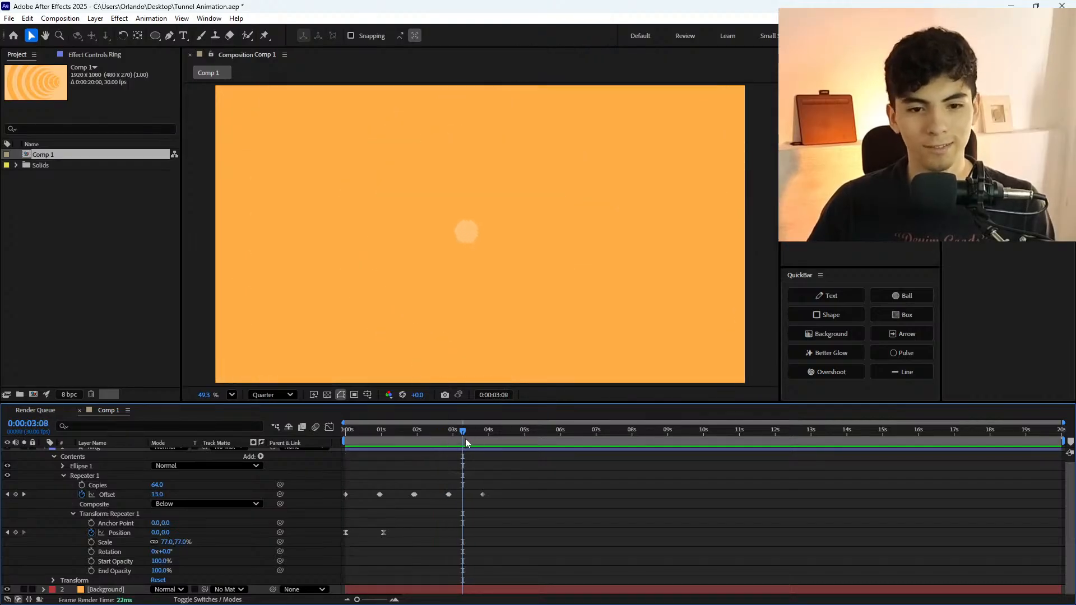
Inspect the last Offset keyframe at 0:00:03:25, opening its value without changing it.
click(481, 435)
shift+click(475, 435)
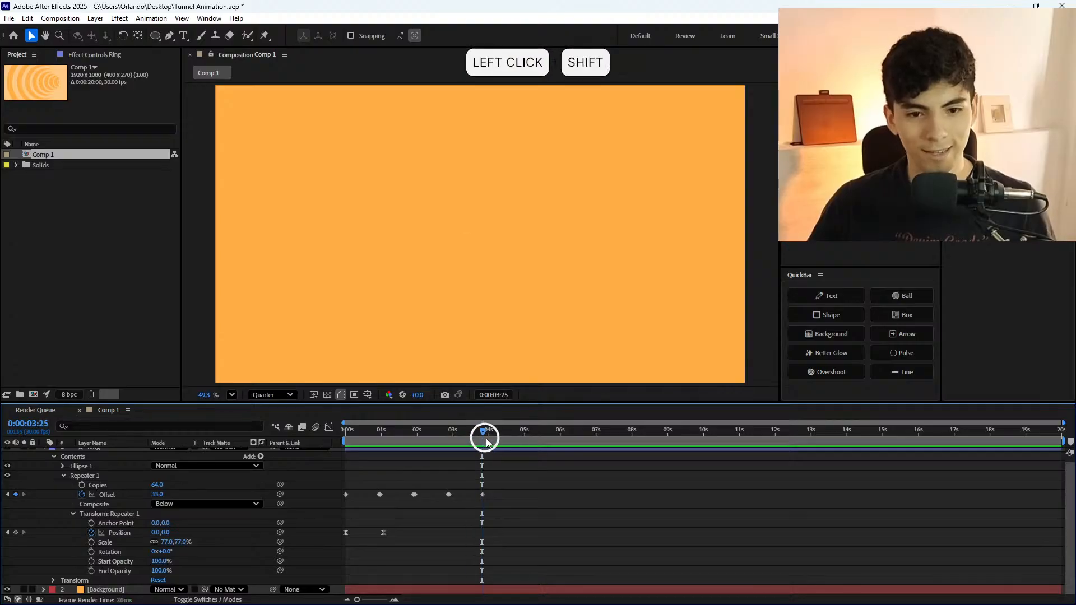
click(482, 496)
drag(458, 441, 482, 447)
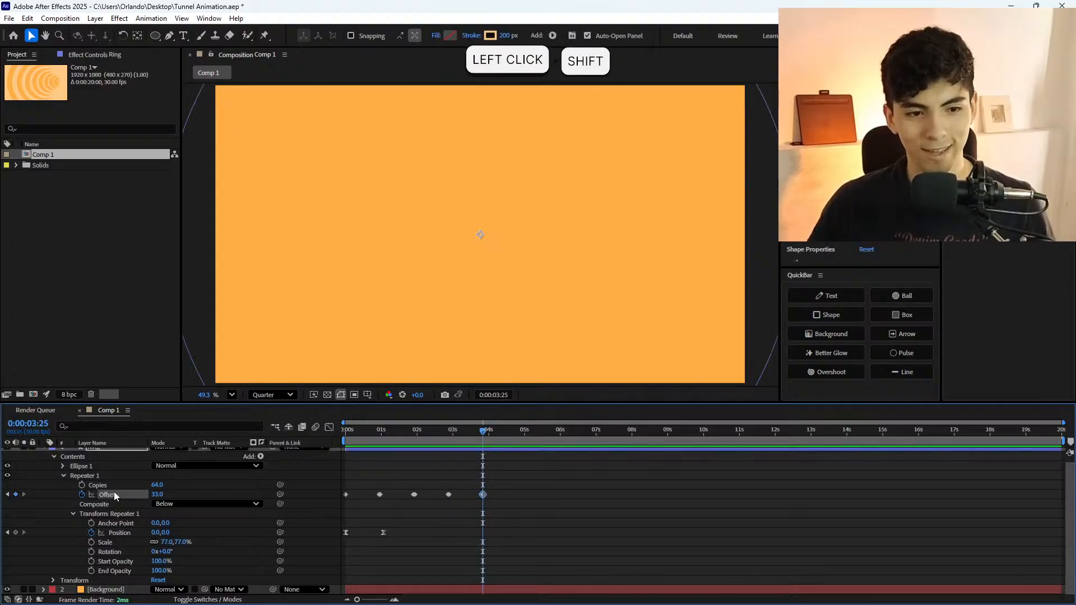
click(159, 494)
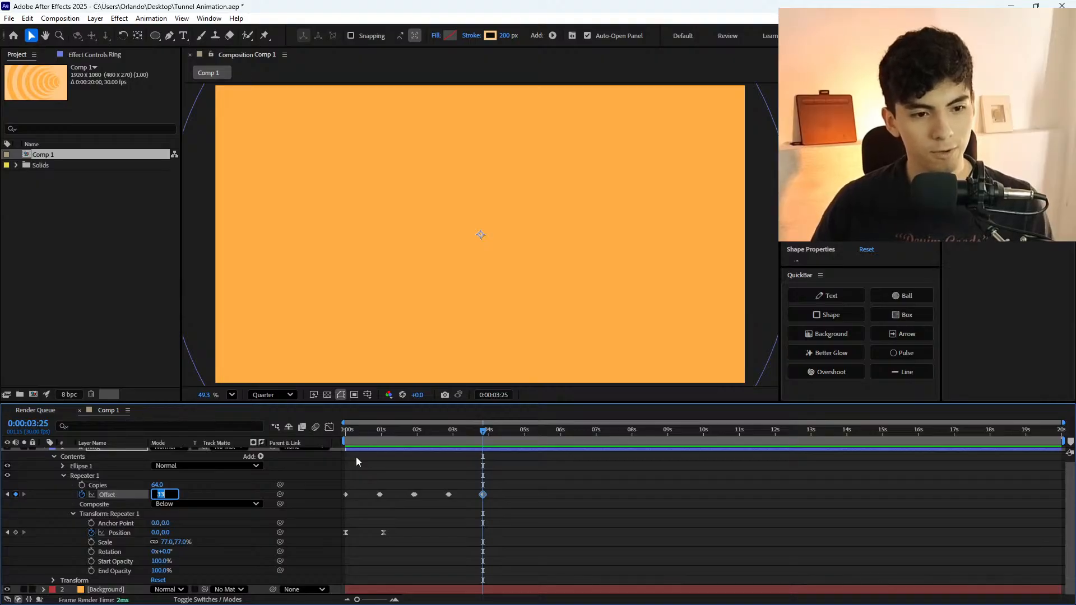
click(552, 493)
Try an Offset value of -56.3 at 0:00:03:01 and undo the change.
mouse_move(449, 430)
mouse_down()
mouse_move(468, 436)
mouse_move(370, 434)
mouse_move(455, 443)
mouse_up()
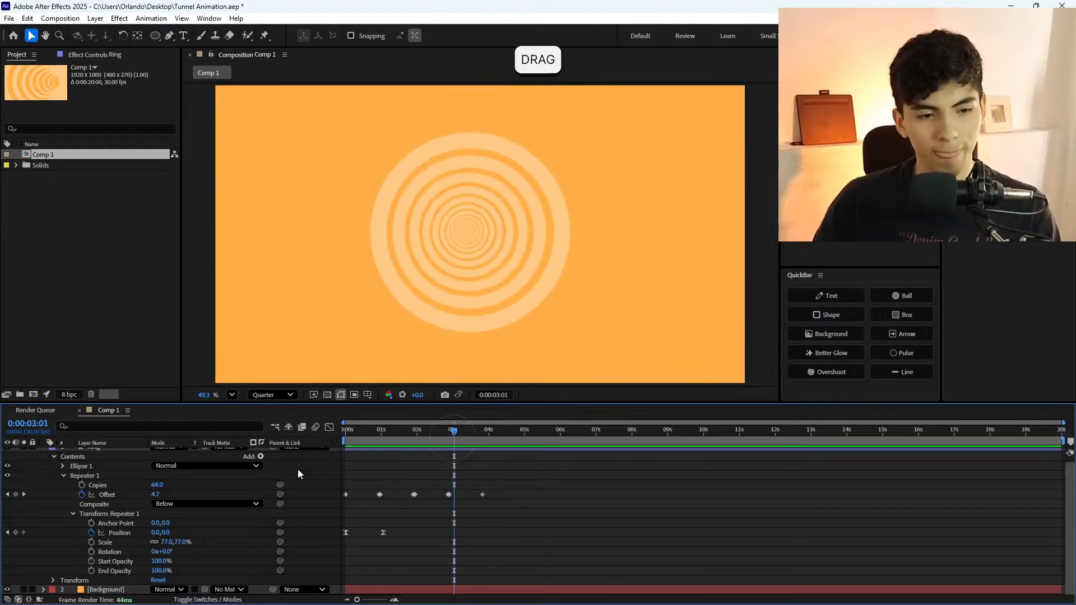
mouse_move(139, 494)
mouse_down()
mouse_move(120, 493)
mouse_move(167, 492)
mouse_move(121, 492)
mouse_up()
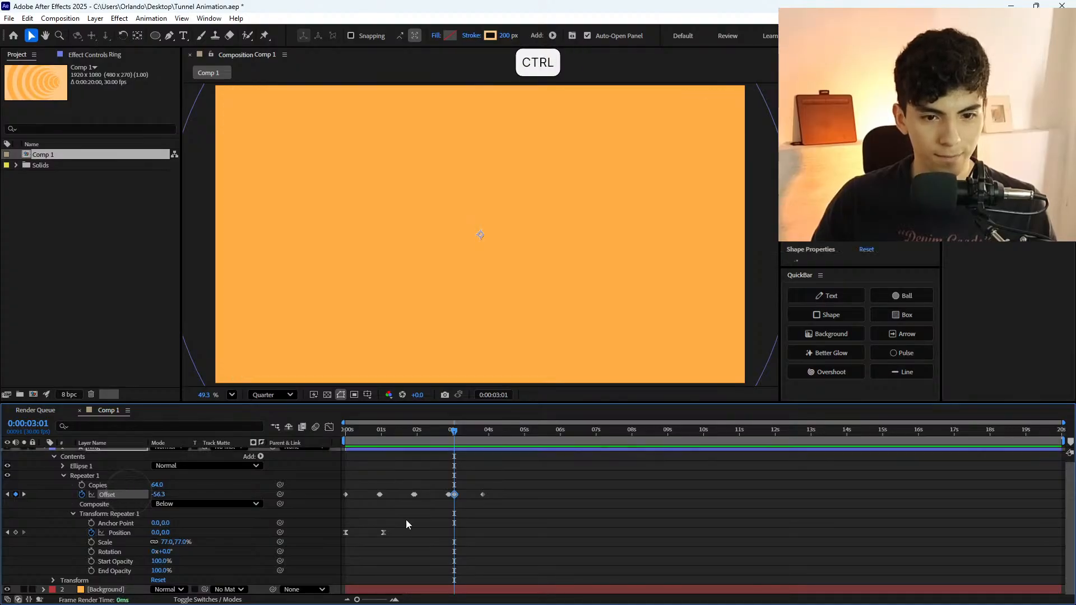
key(ctrl+z)
Delete the ring repeater's last Offset keyframe at 0:00:03:25.
drag(461, 424, 485, 440)
scroll(497, 483, up, 5)
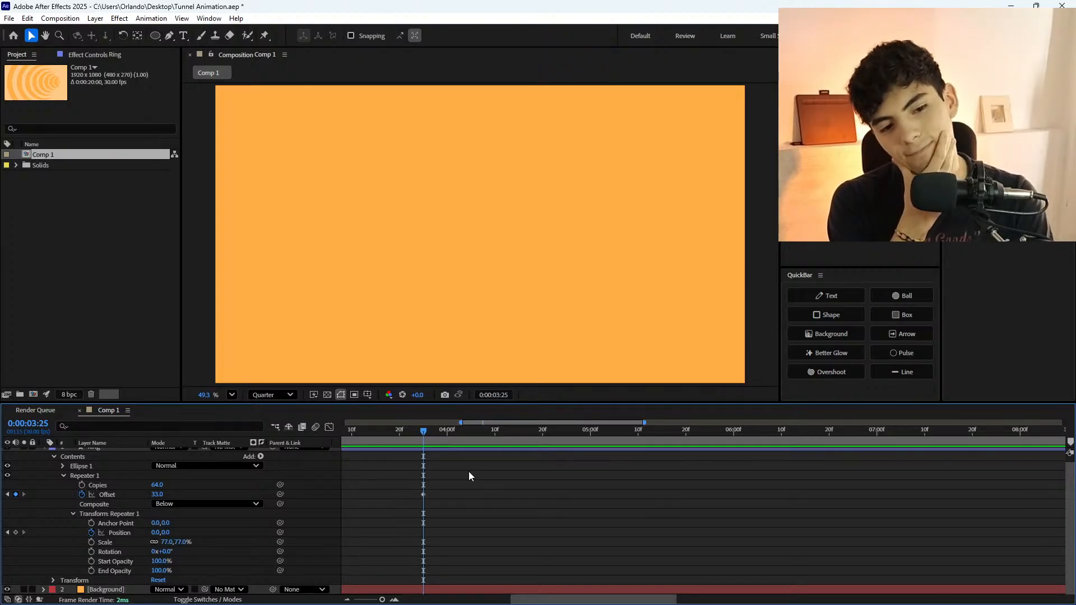
scroll(481, 474, up, 3)
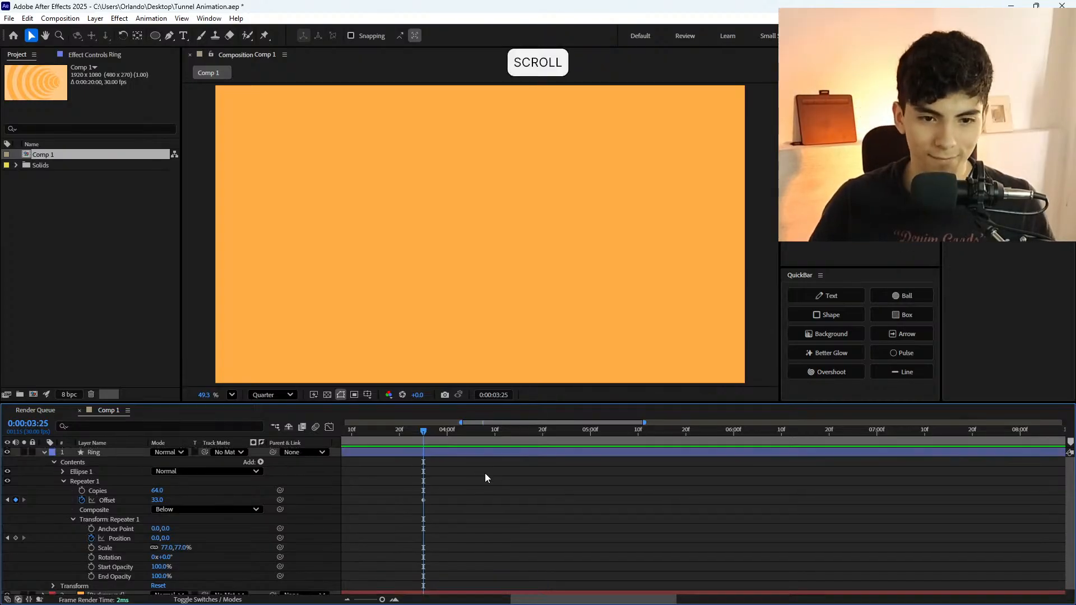
scroll(496, 475, down, 5)
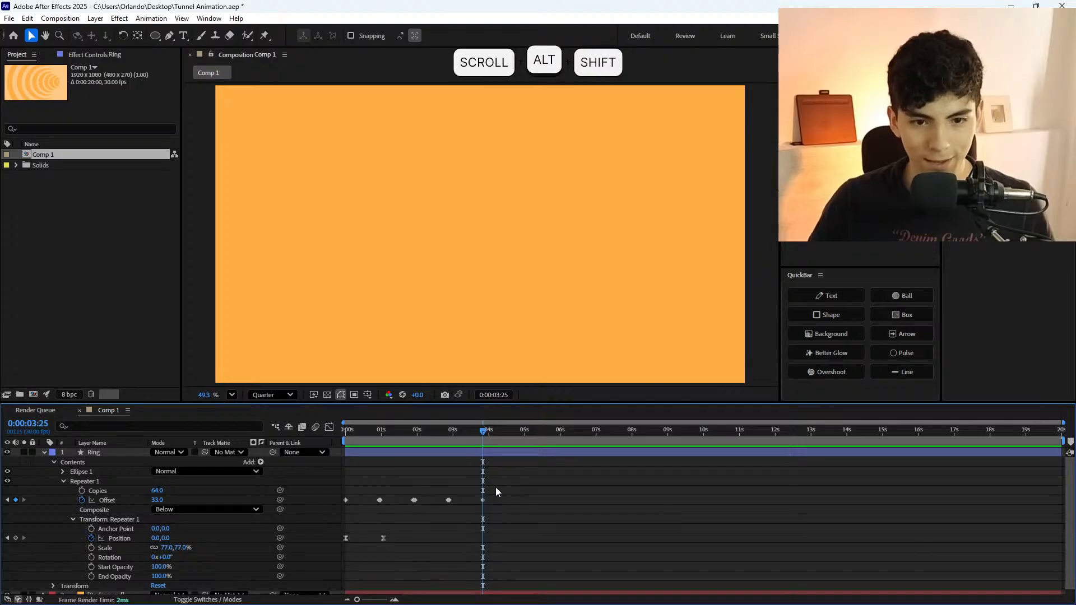
shift+click(495, 437)
drag(494, 440, 449, 439)
click(482, 500)
key(Delete)
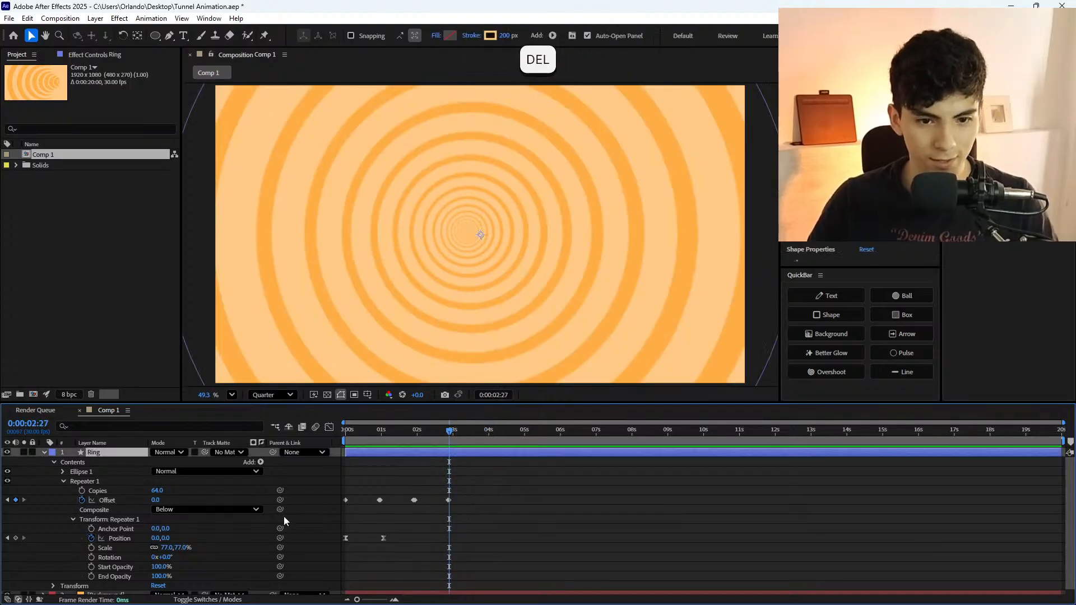
Add an Offset keyframe with a value of -54.2 at 0:00:03:21.
drag(492, 434, 477, 434)
drag(155, 499, 108, 493)
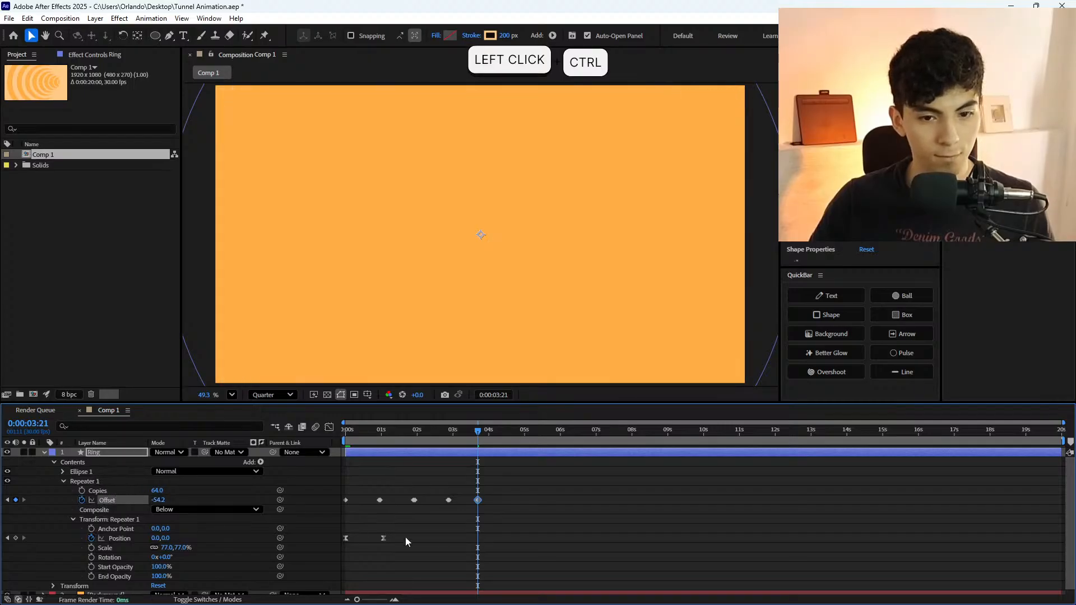
click(452, 507)
Preview the revised ending from 0:00:02:26, and replay the whole tunnel animation from its beginning.
click(448, 442)
key(space)
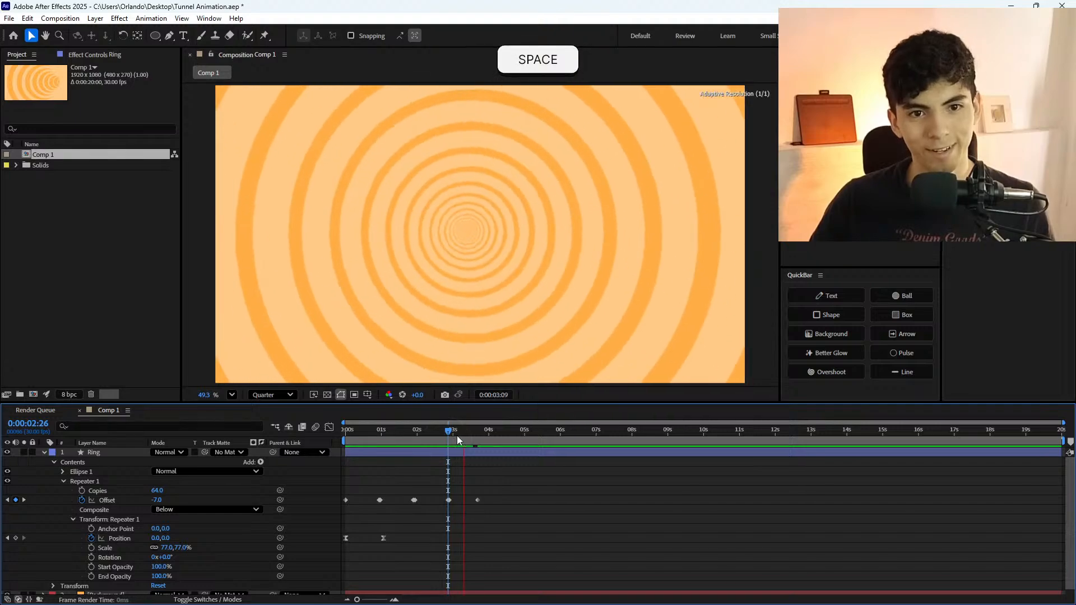
drag(456, 436, 348, 435)
key(space)
key(space)
key(space)
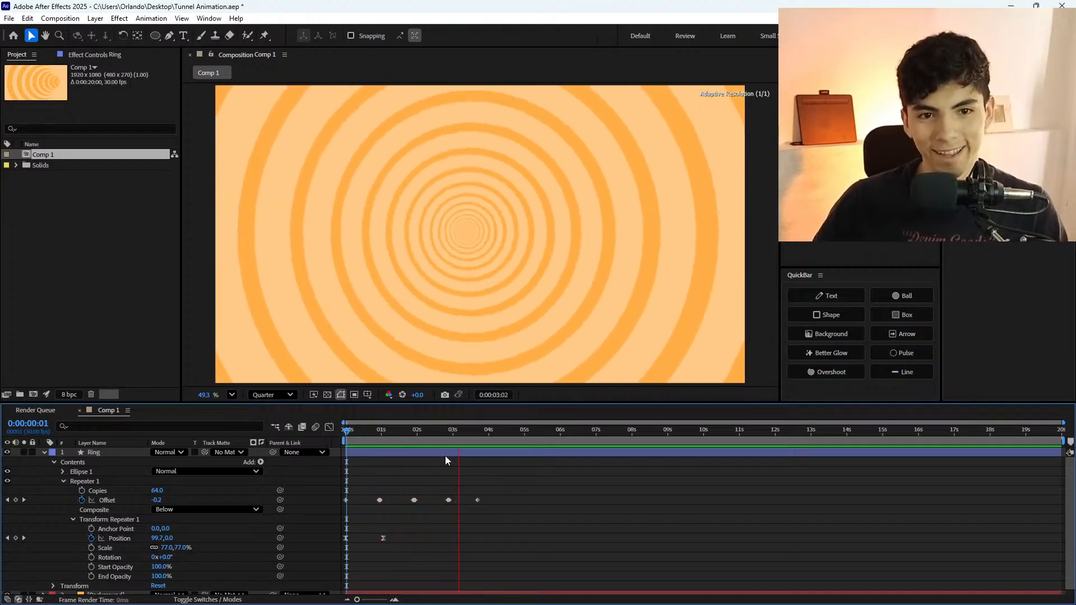
Set the repeater Offset keyframe at 0:00:03:21 on the Ring layer to about -53.6.
drag(469, 434, 479, 445)
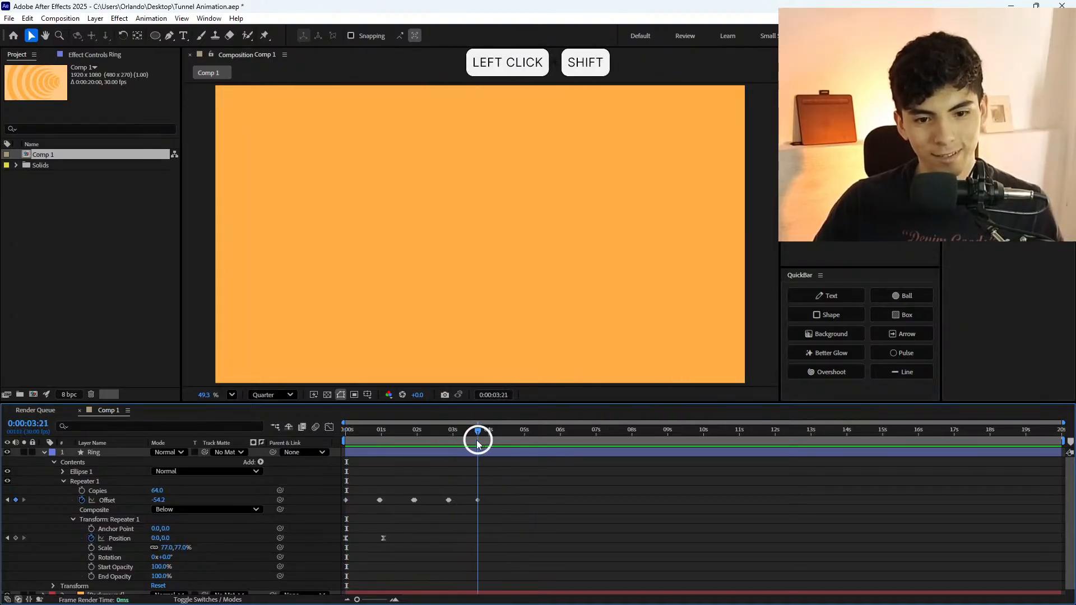
ctrl+click(159, 508)
drag(161, 505, 165, 501)
Try an extra repeater Offset keyframe at 0:00:05:06 and delete it again after a preview.
drag(477, 431, 531, 432)
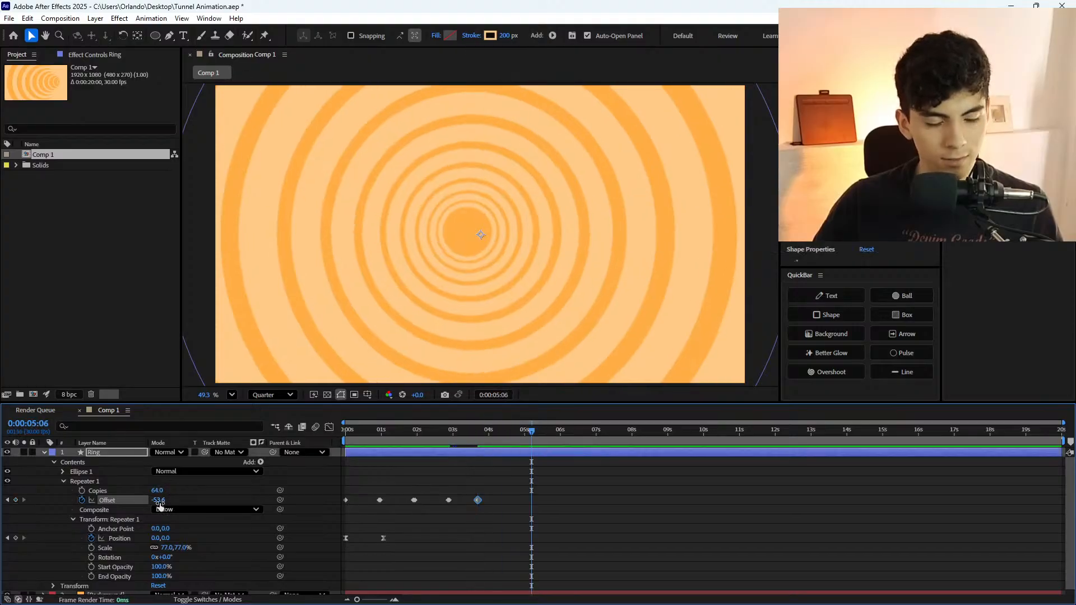
drag(158, 503, 153, 502)
click(530, 506)
drag(475, 444, 437, 456)
key(space)
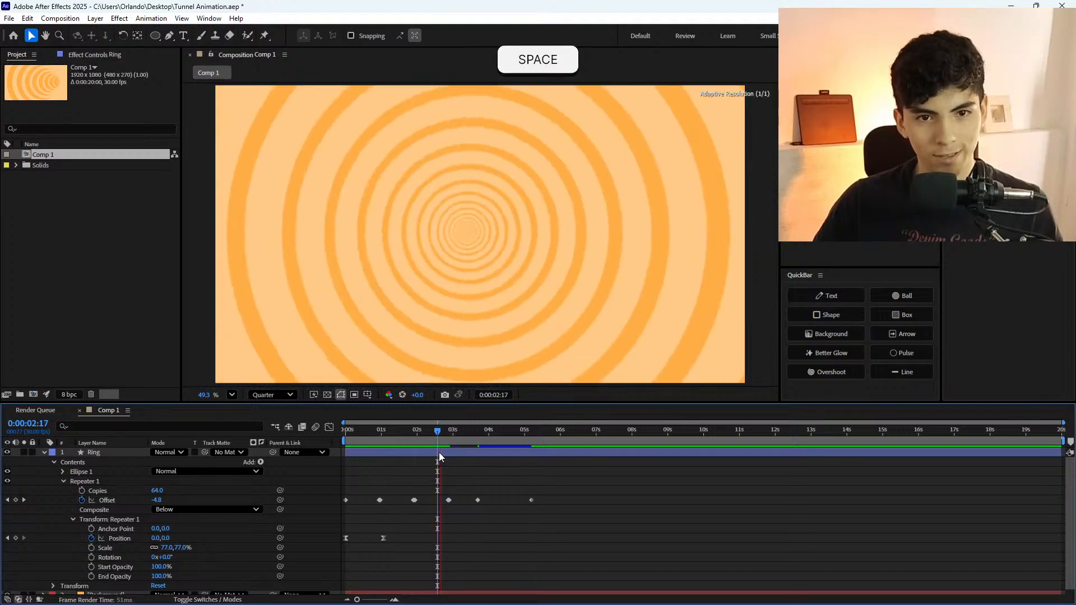
click(469, 447)
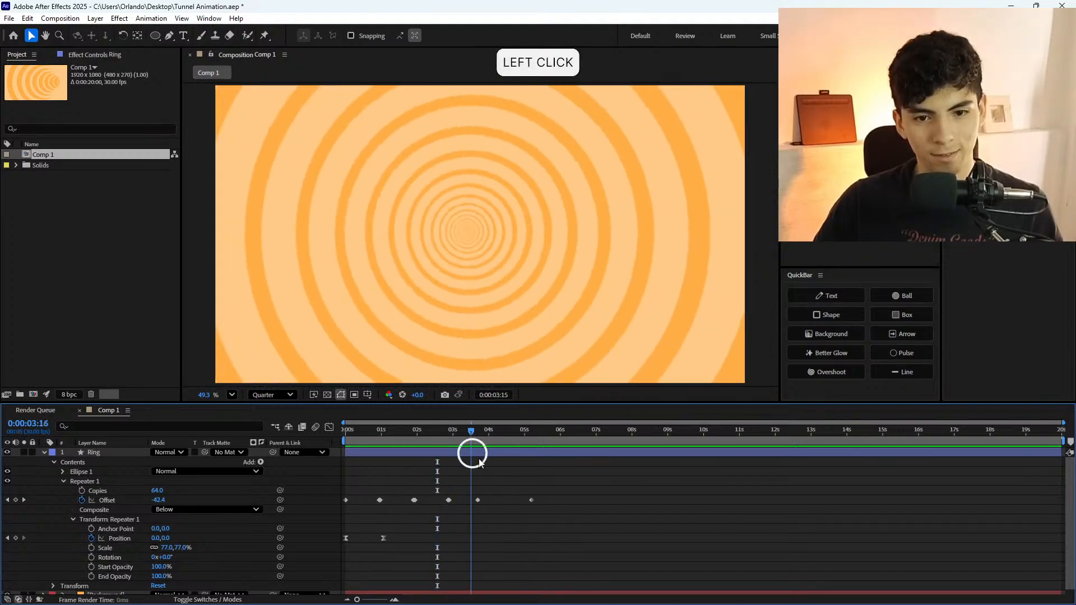
click(531, 499)
key(Delete)
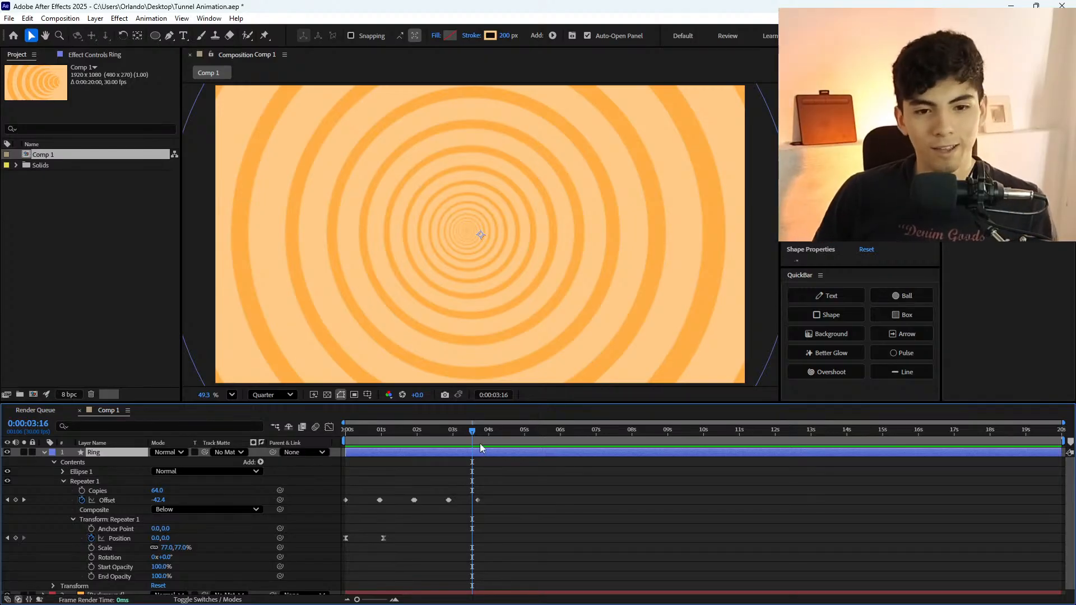
Preview the tunnel animation from its opening frames through the last Offset keyframe.
click(447, 432)
drag(446, 435, 376, 445)
drag(407, 453, 397, 440)
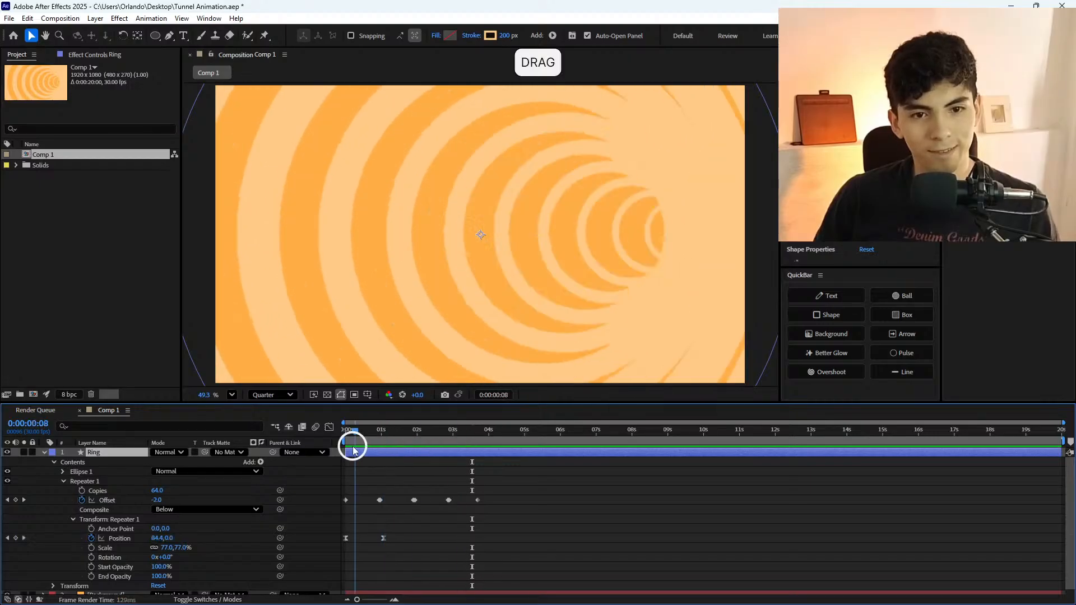
key(space)
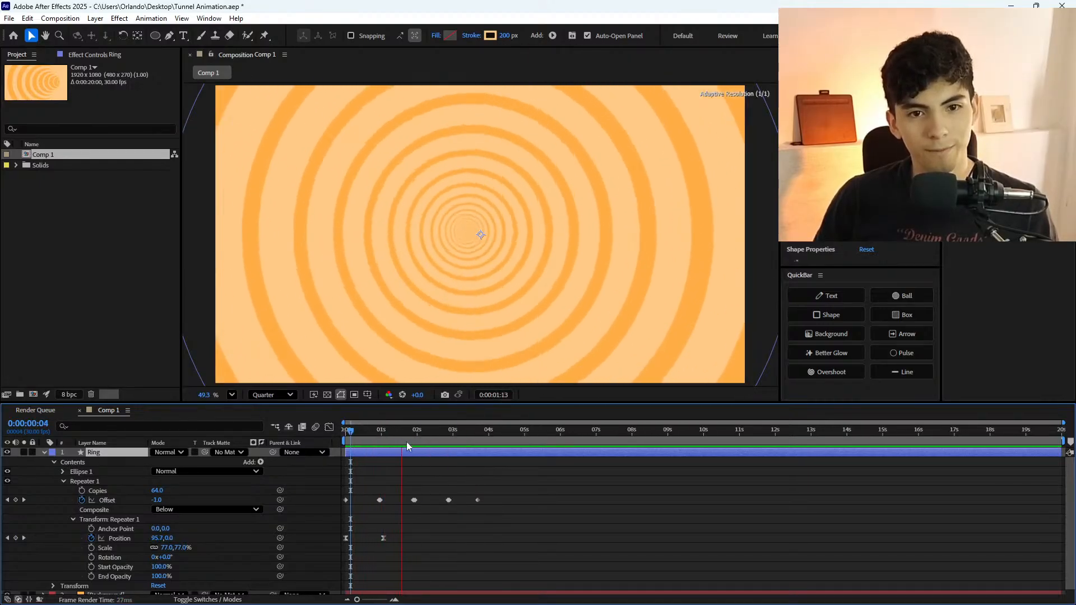
key(space)
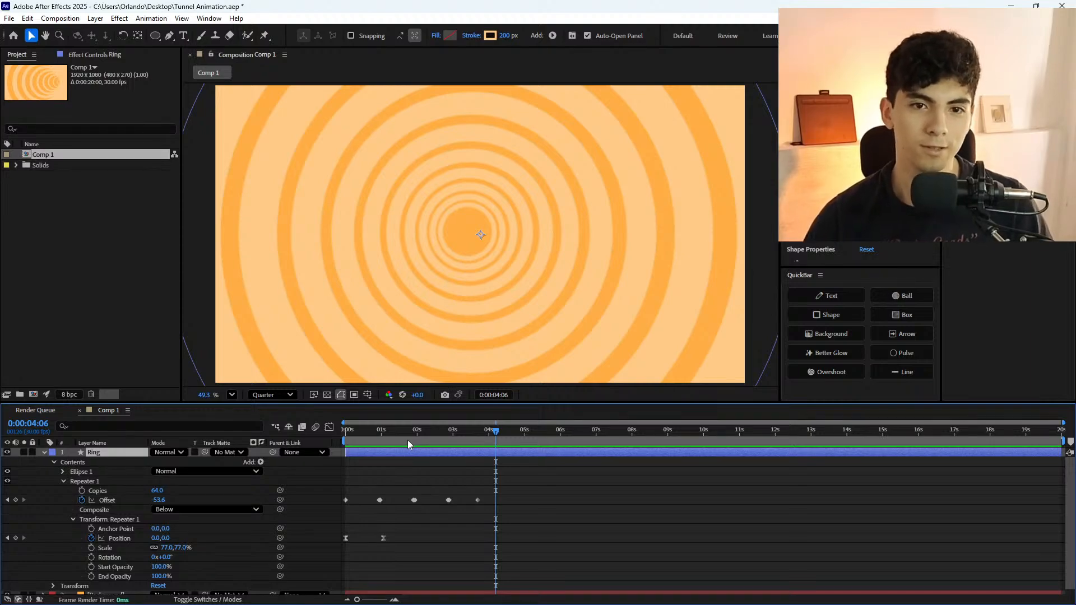
Replay the animation repeatedly from around the two-second mark to check the motion between the later Offset keyframes.
mouse_move(408, 439)
mouse_down()
mouse_move(468, 429)
mouse_move(413, 430)
mouse_up()
key(space)
key(space)
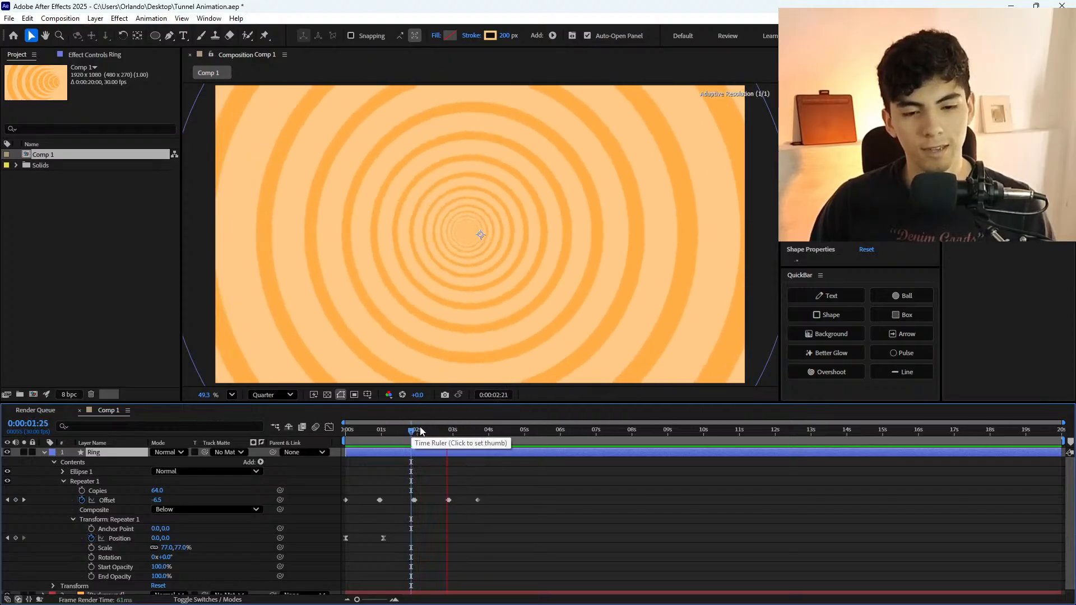
click(420, 429)
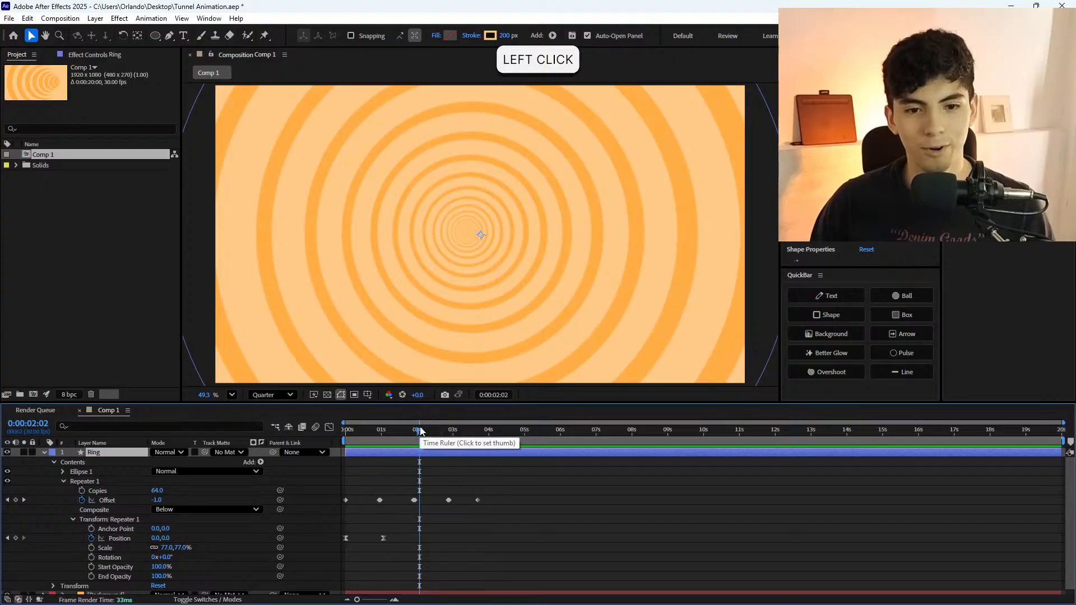
mouse_move(420, 429)
mouse_down()
mouse_move(456, 430)
mouse_move(420, 432)
mouse_up()
key(space)
key(space)
key(space)
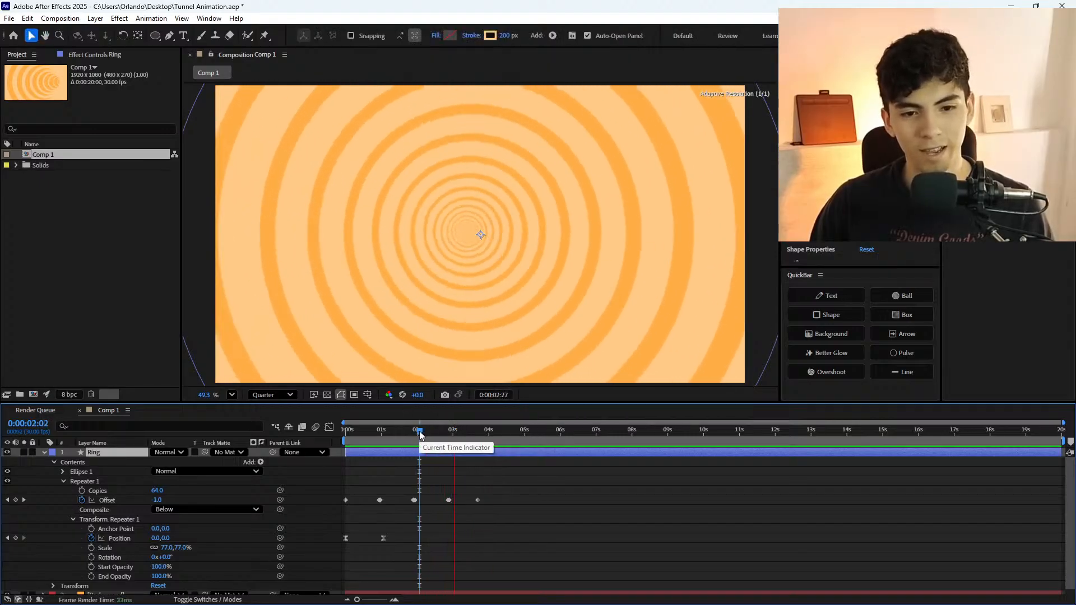
drag(438, 431, 405, 432)
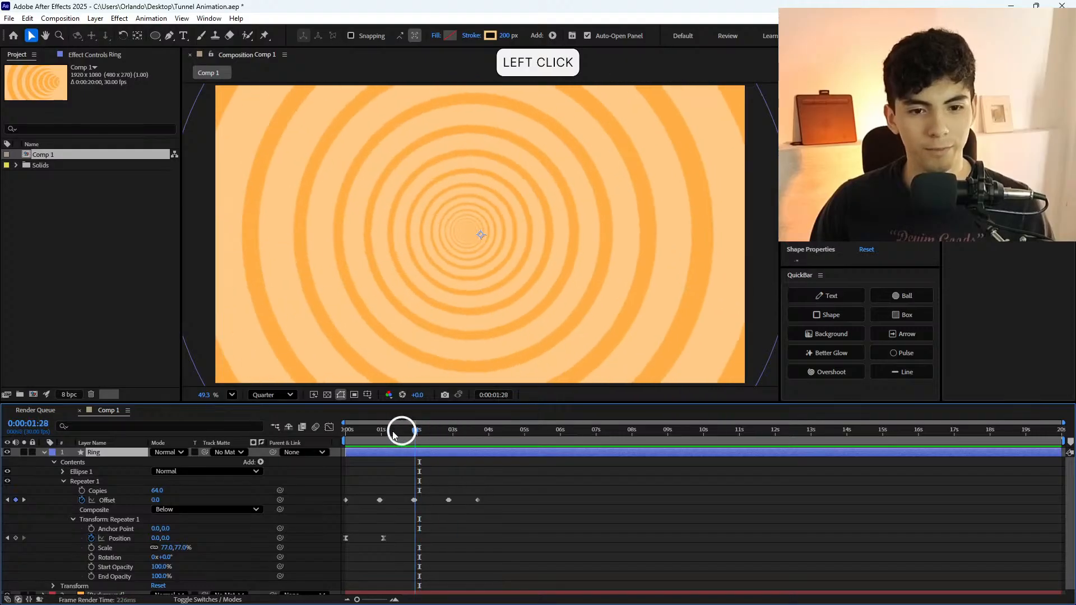
key(space)
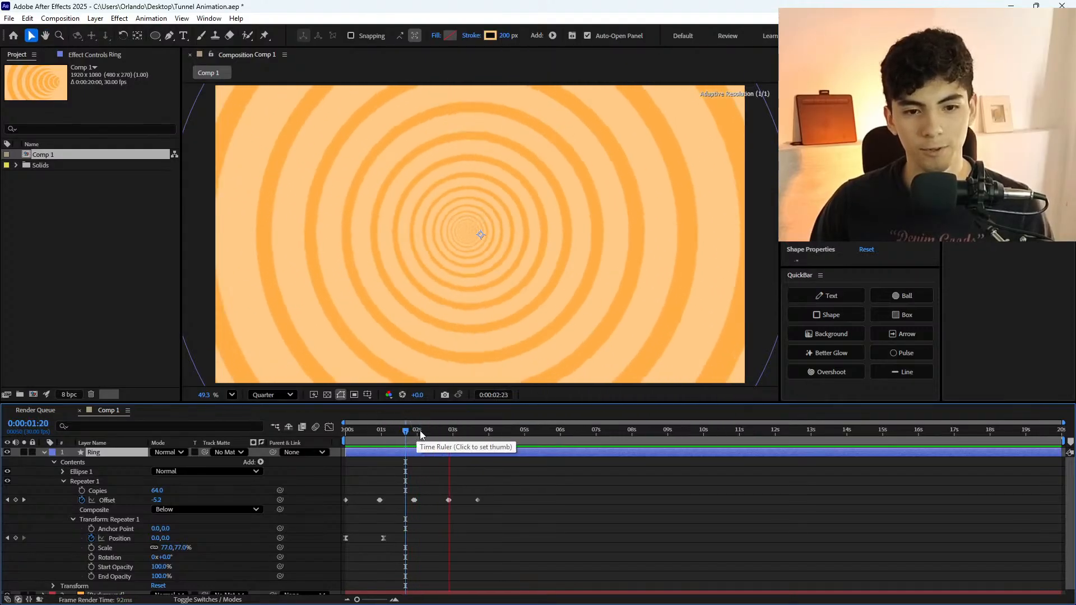
click(432, 429)
Try a different Offset on the keyframe at 0:00:03:21, undo it, and replay from the start.
drag(475, 434, 477, 434)
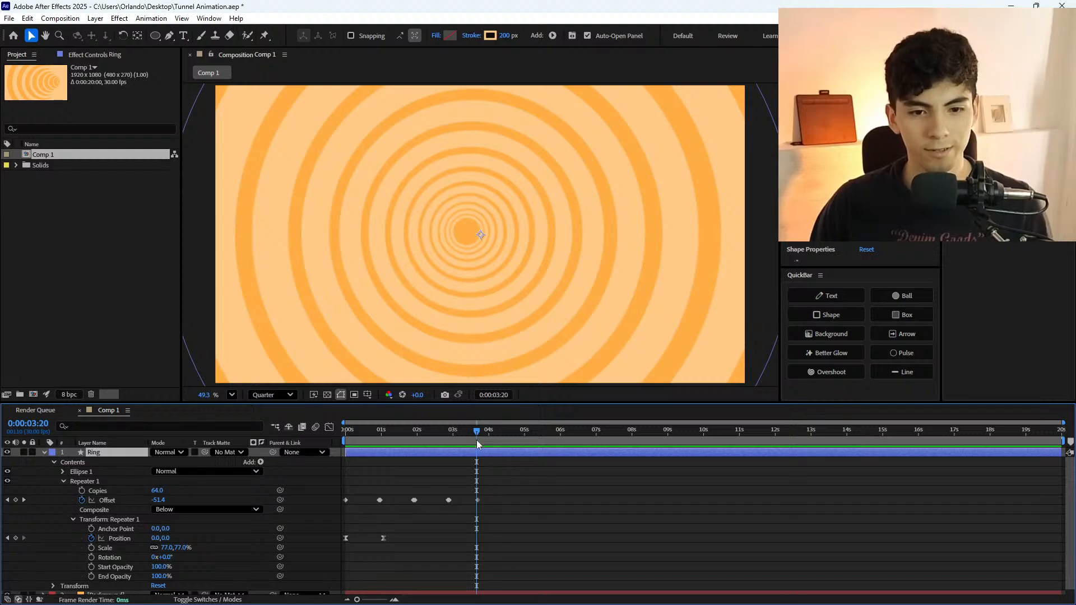
drag(477, 434, 478, 434)
click(478, 500)
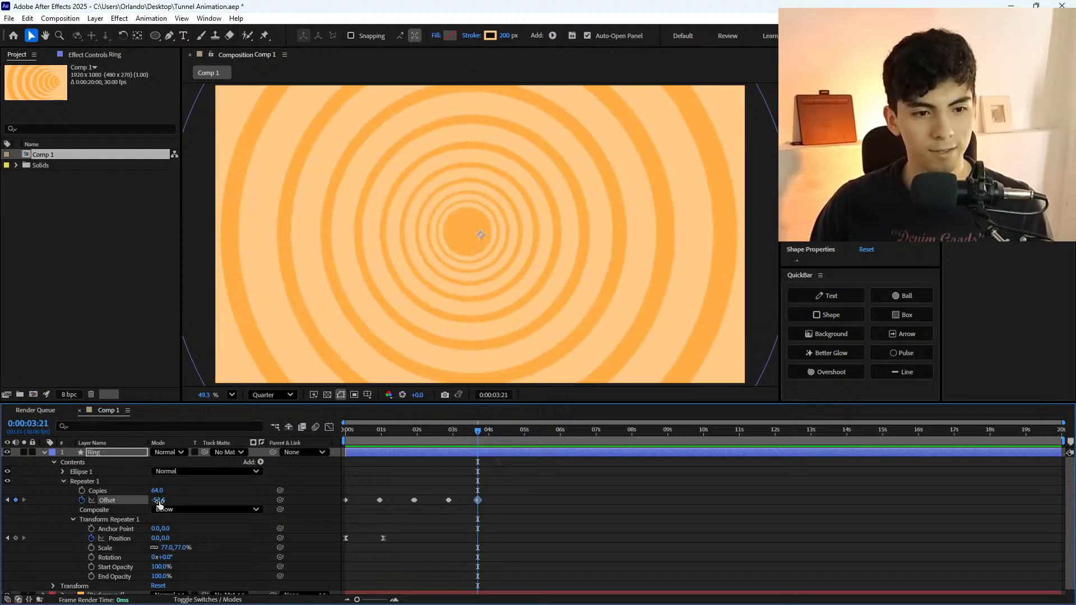
alt+click(162, 499)
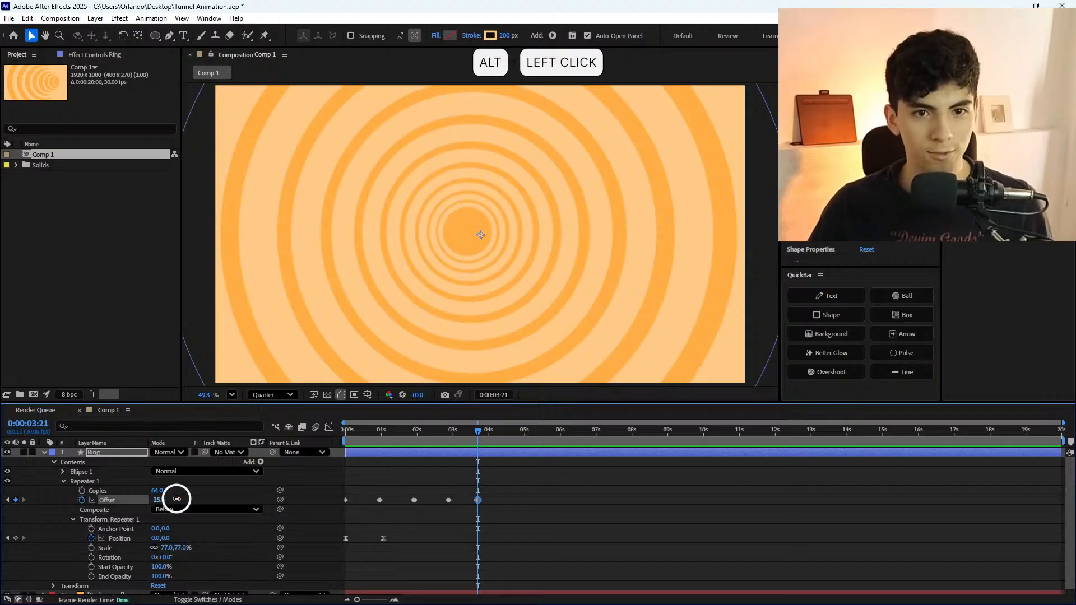
key(ctrl+z)
drag(468, 429, 303, 426)
key(space)
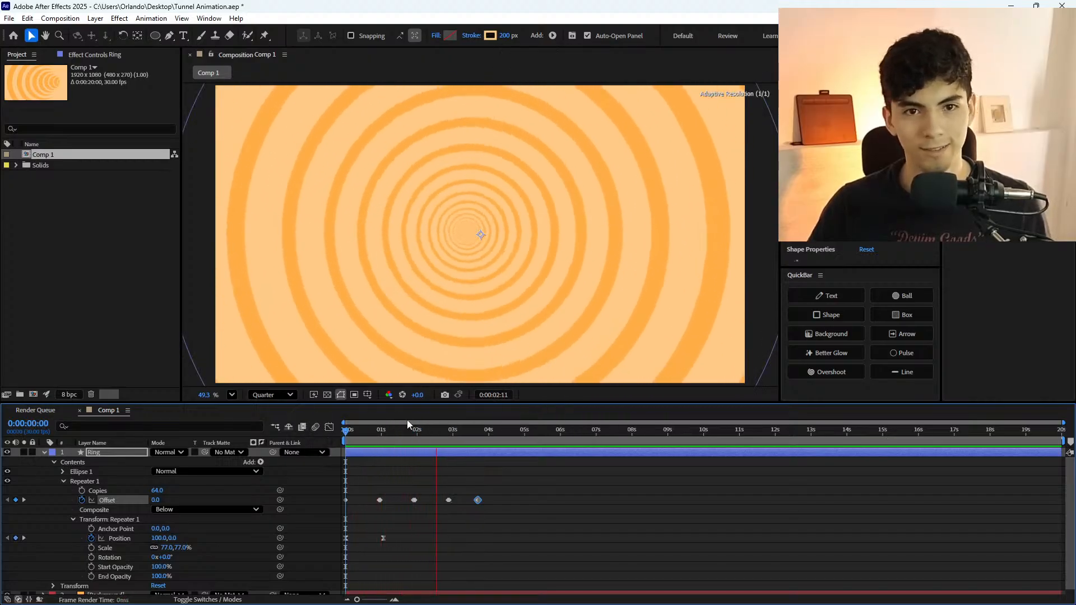
Try lowering the Offset near the final keyframe and undo the change.
drag(423, 428, 468, 442)
mouse_move(163, 497)
mouse_down()
mouse_move(193, 504)
mouse_move(144, 497)
mouse_up()
key(ctrl+z)
Replay the animation from the start, from about 1.5 seconds, and from 0:00:03:02 to inspect the ending.
drag(442, 434, 345, 437)
key(space)
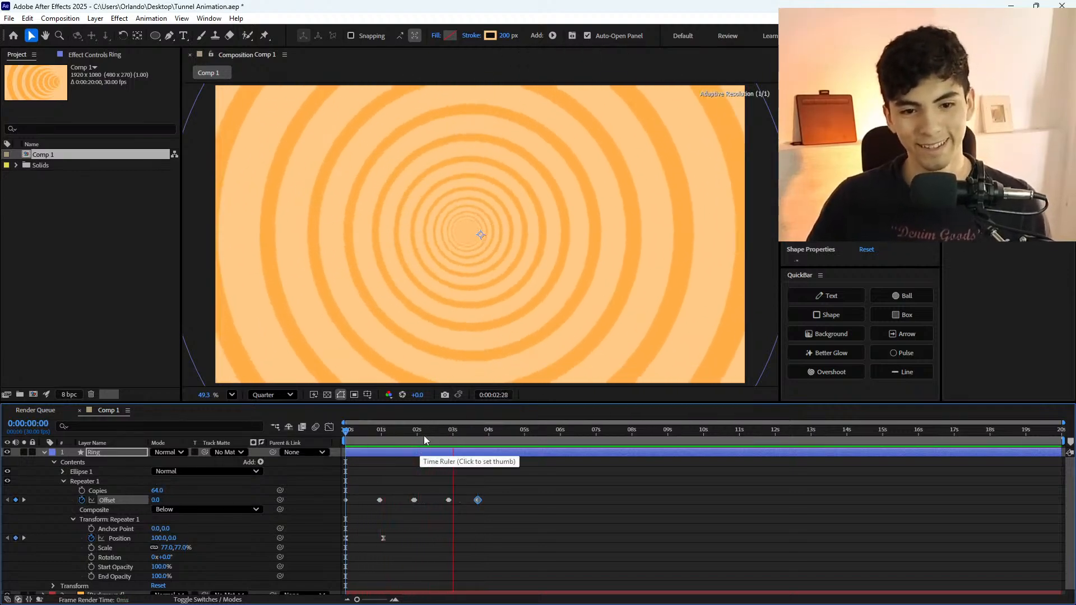
click(391, 444)
key(space)
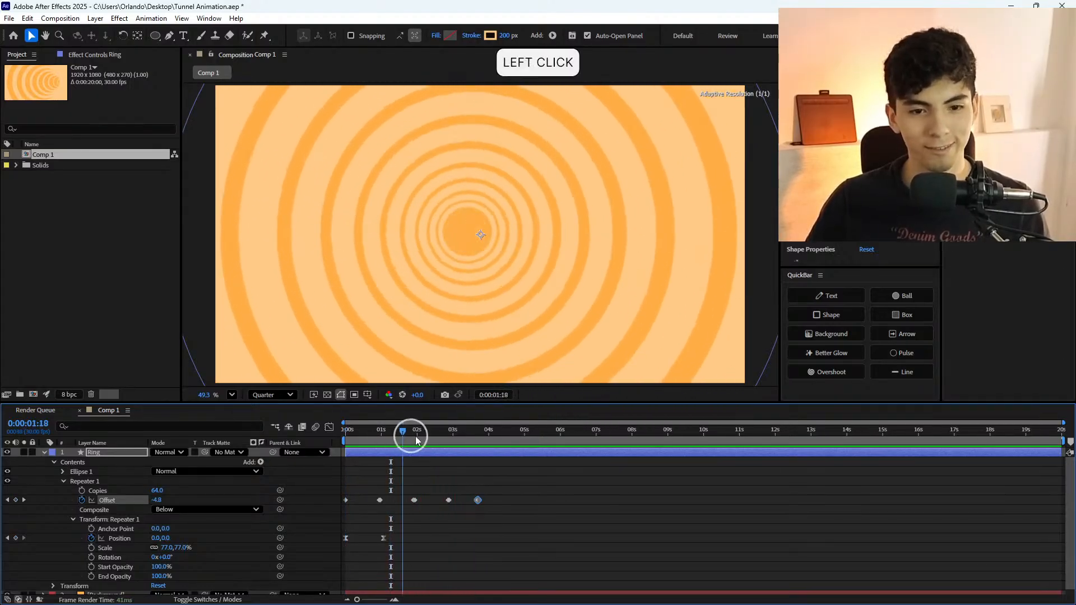
click(455, 439)
key(space)
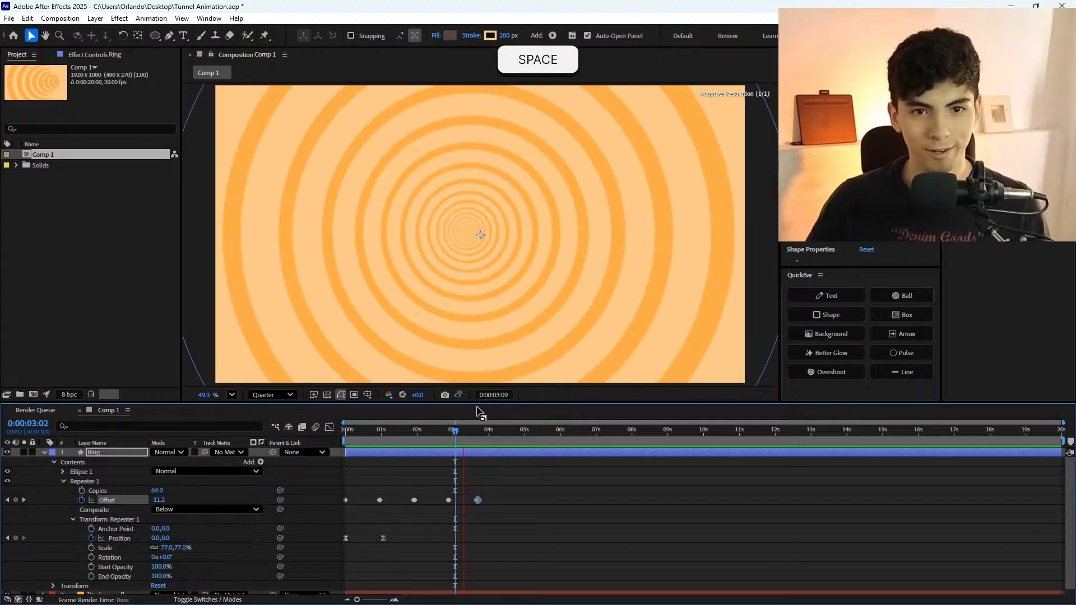
Try entering a new Offset value at 0:00:03:21 and undo the entry.
drag(470, 429, 479, 438)
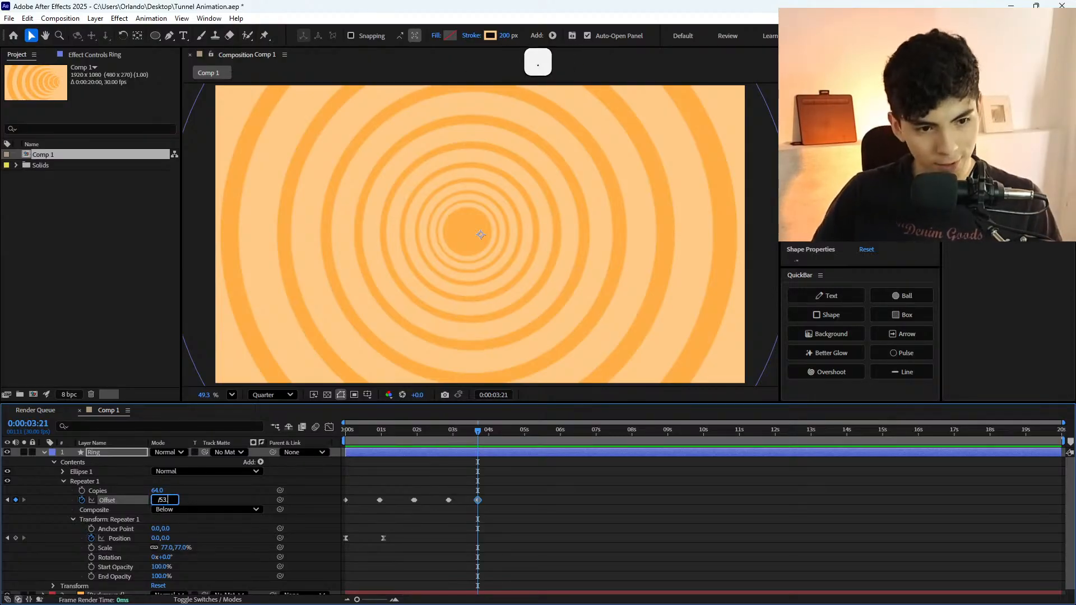
key(Return)
key(ctrl+z)
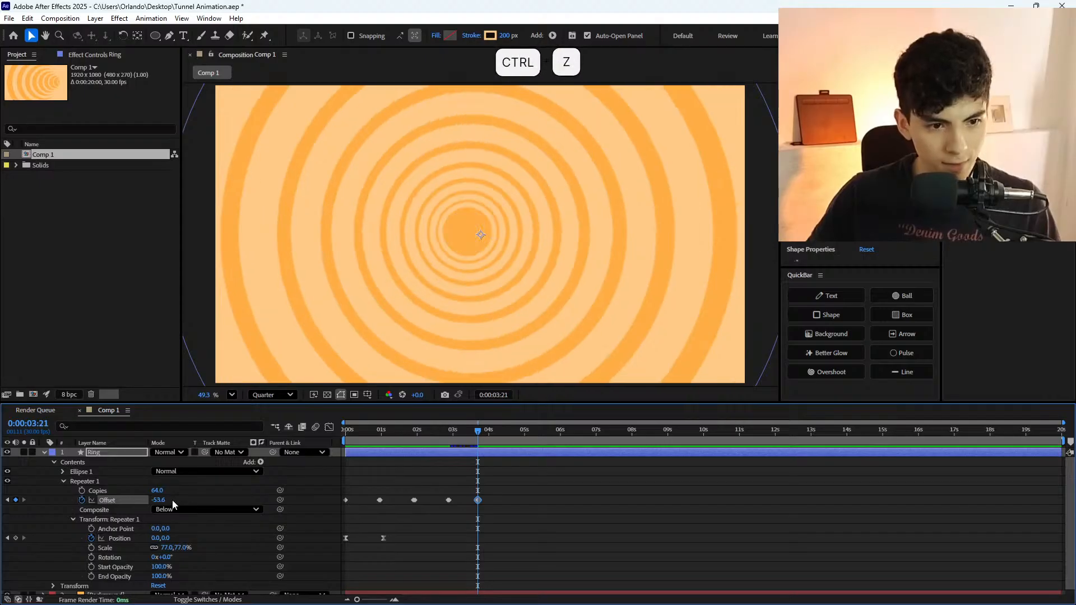
Try several slightly different Offset values on the keyframe at 0:00:03:21, comparing the rings' size.
click(157, 500)
text(-0.5)
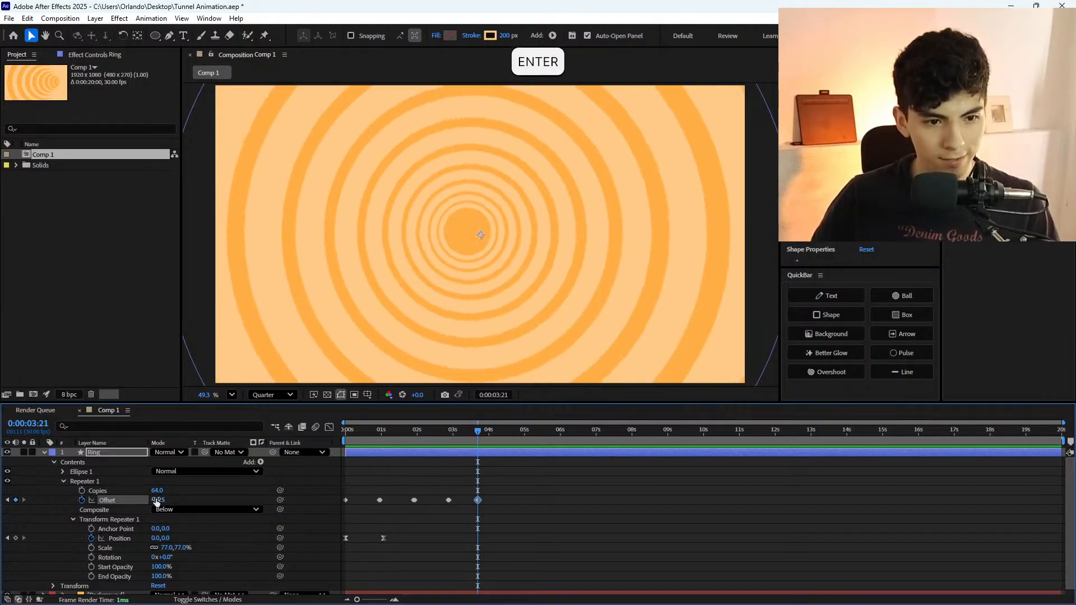
click(157, 500)
key(Right)
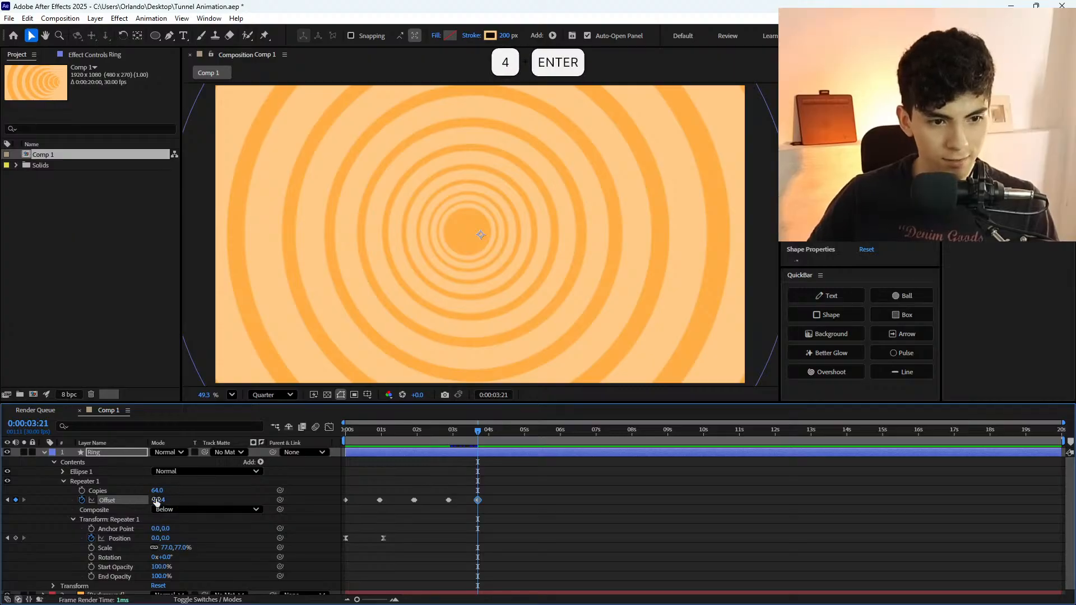
click(157, 500)
text(2)
key(Return)
click(157, 499)
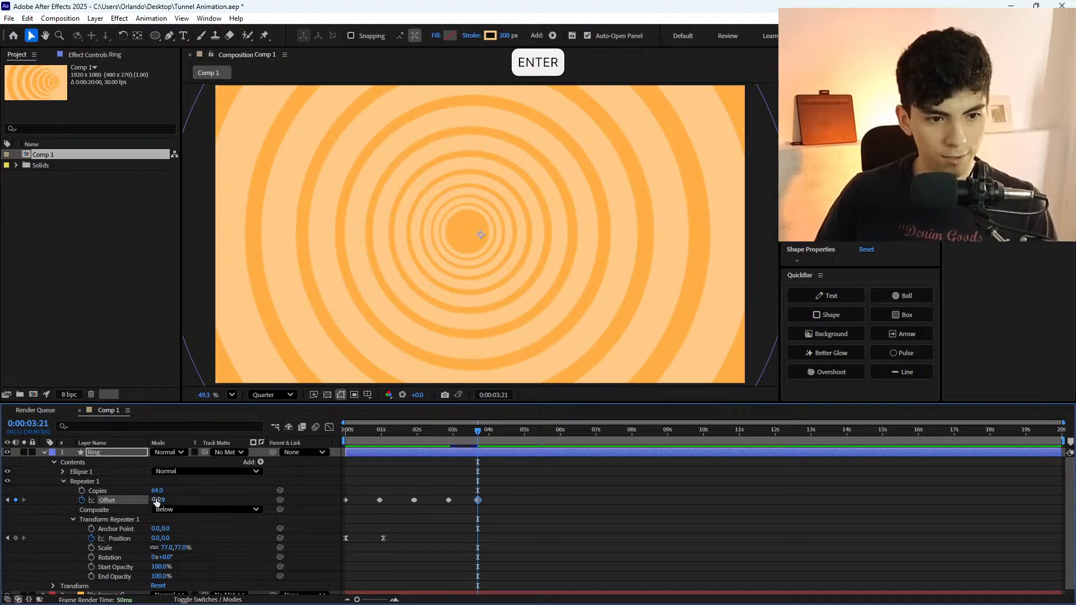
click(157, 500)
text(8)
key(Return)
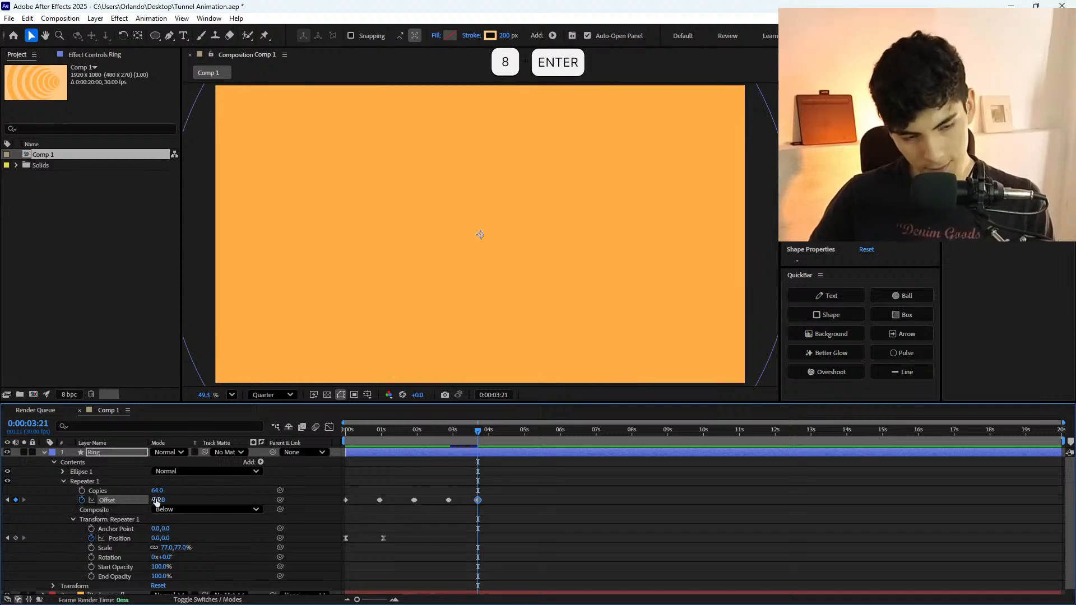
Set the Offset of the keyframe at 0:00:03:21 to -53.7.
click(157, 500)
key(Right)
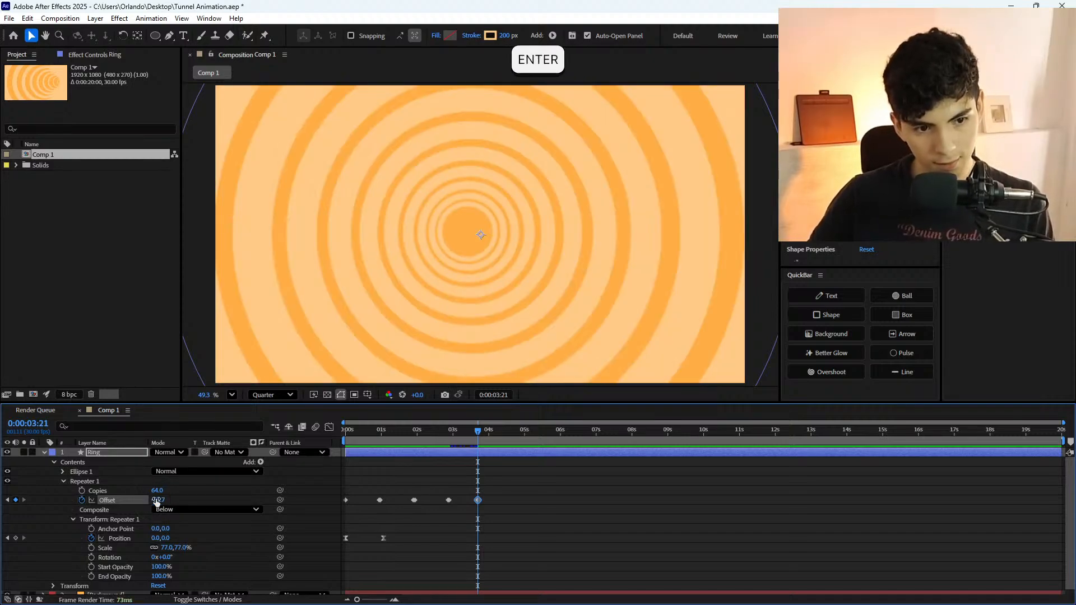
click(157, 500)
key(Escape)
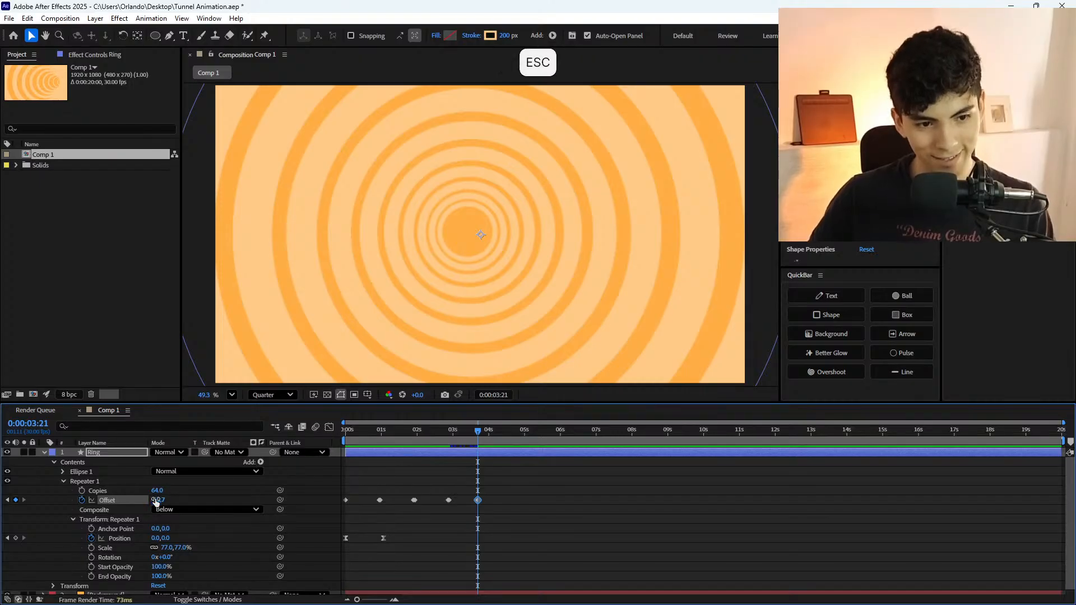
Try a lower number of repeater Copies and undo the change.
mouse_move(156, 490)
mouse_down()
mouse_move(179, 492)
mouse_move(144, 493)
mouse_up()
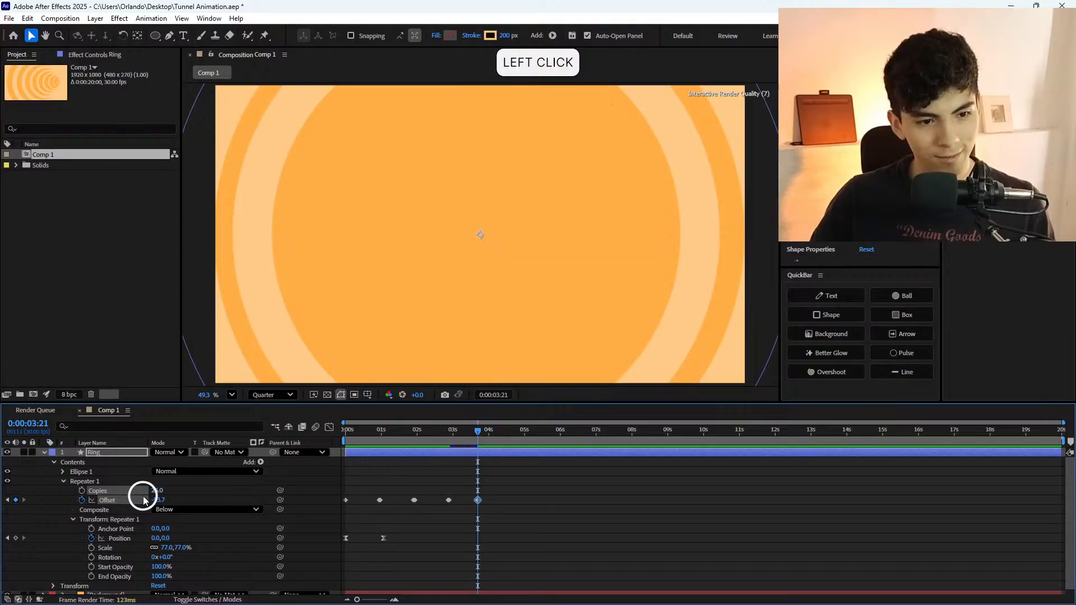
key(ctrl+z)
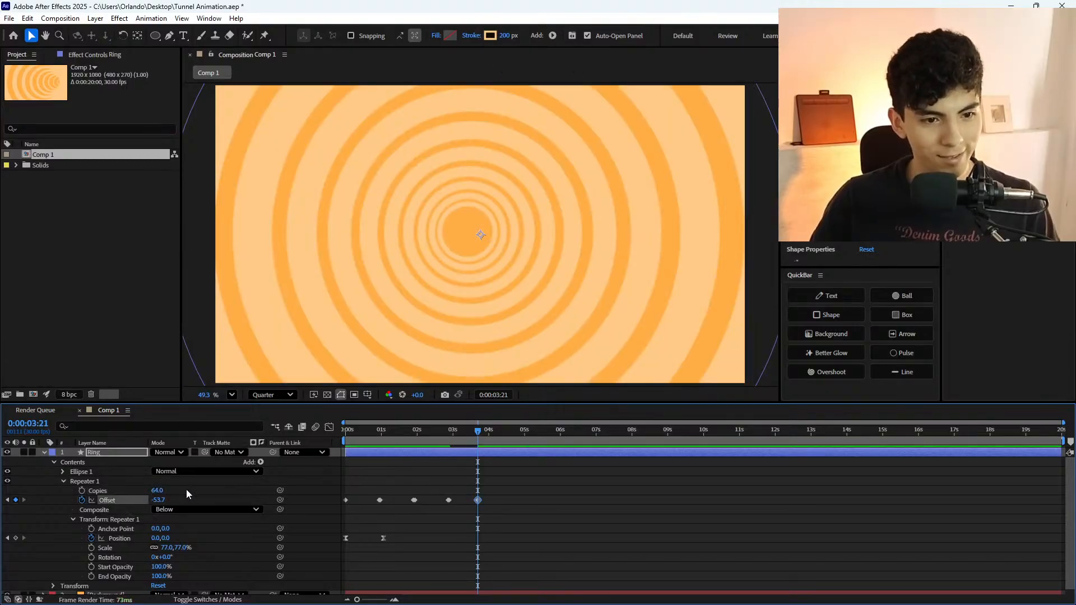
scroll(171, 501, down, 1)
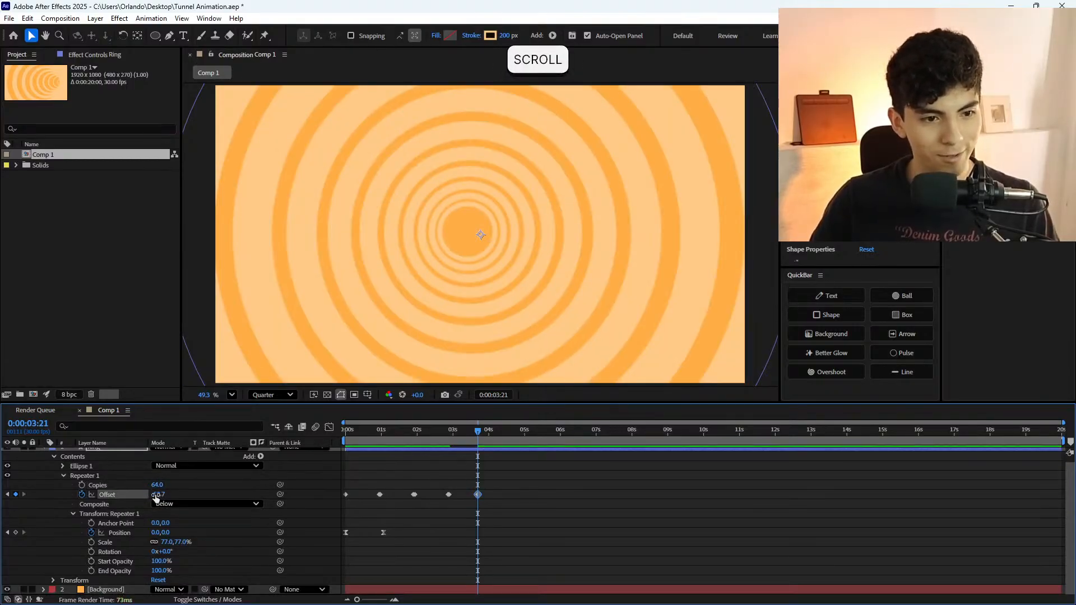
click(159, 495)
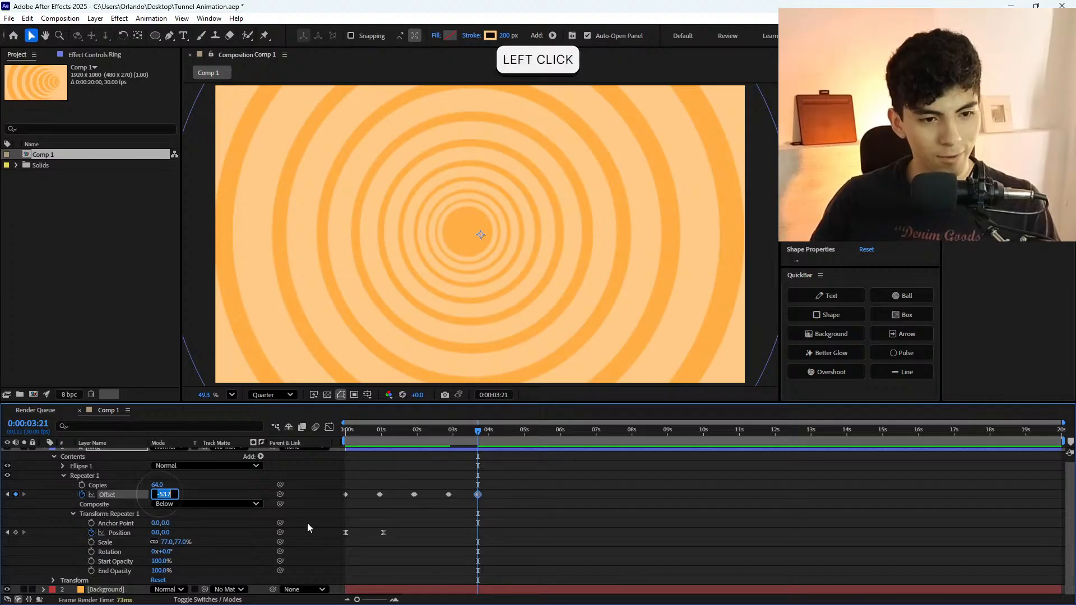
click(212, 484)
Set the repeater transform's Anchor Point to 54.0, 5.0 and preview the animation from the start.
mouse_move(156, 523)
mouse_down()
mouse_move(192, 522)
mouse_move(166, 522)
mouse_up()
click(157, 524)
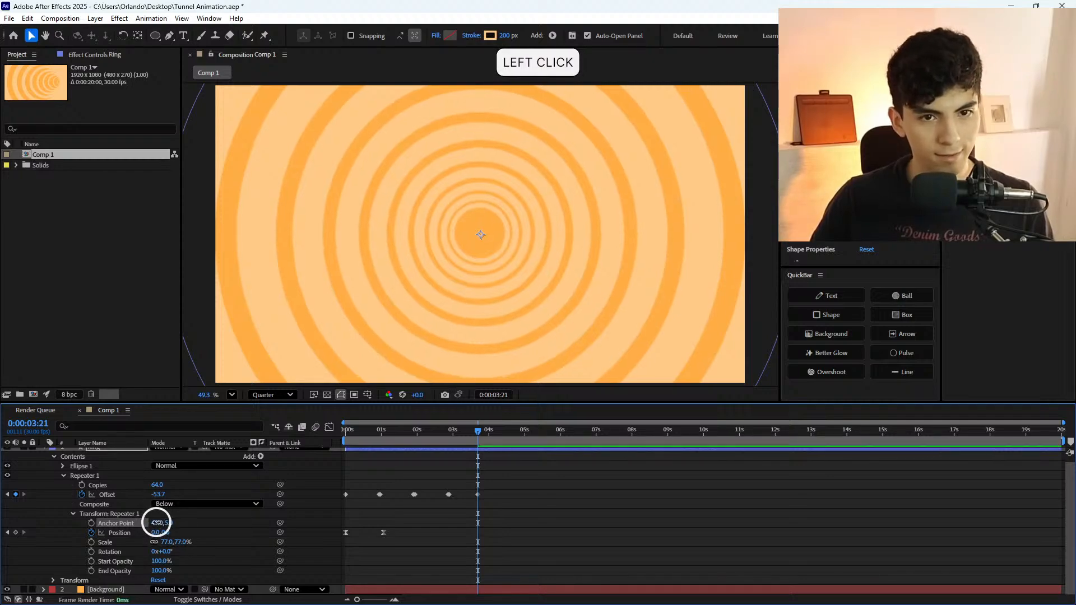
click(432, 518)
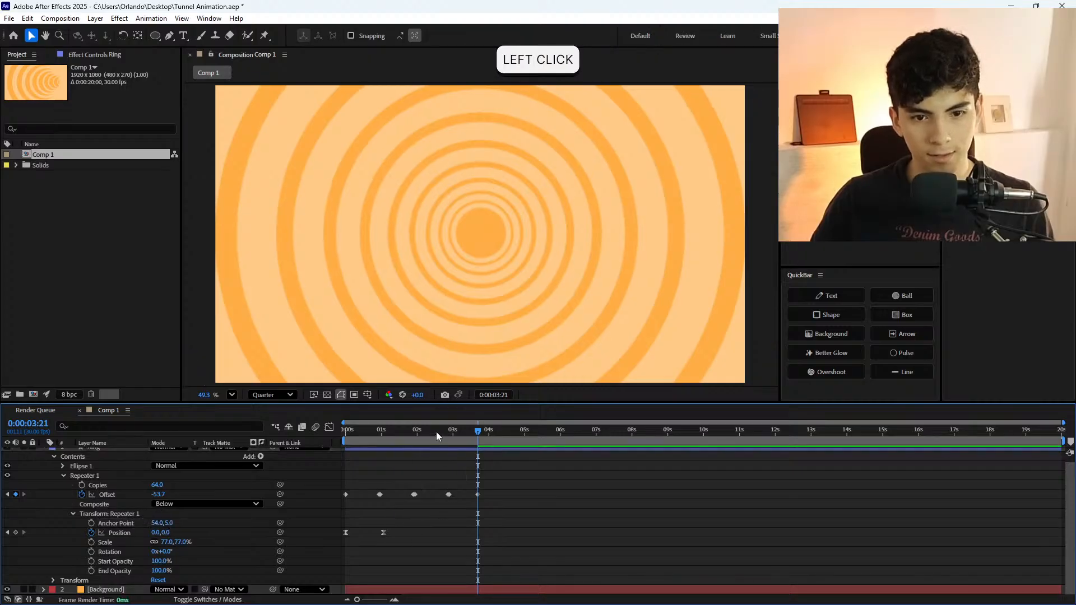
key(space)
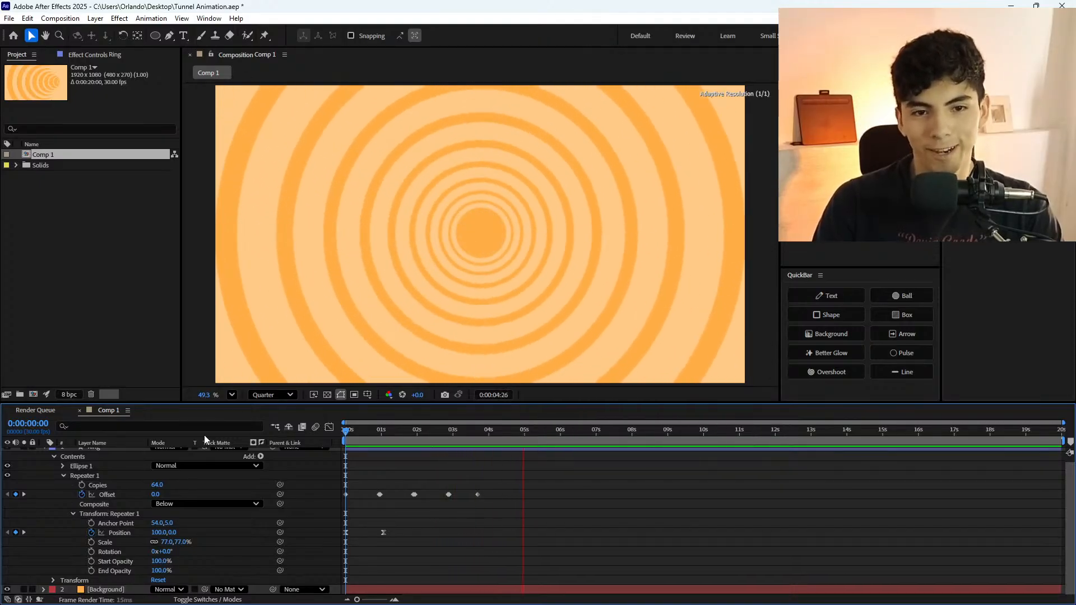
Replay the tunnel animation from the start several times to examine the ring motion.
key(space)
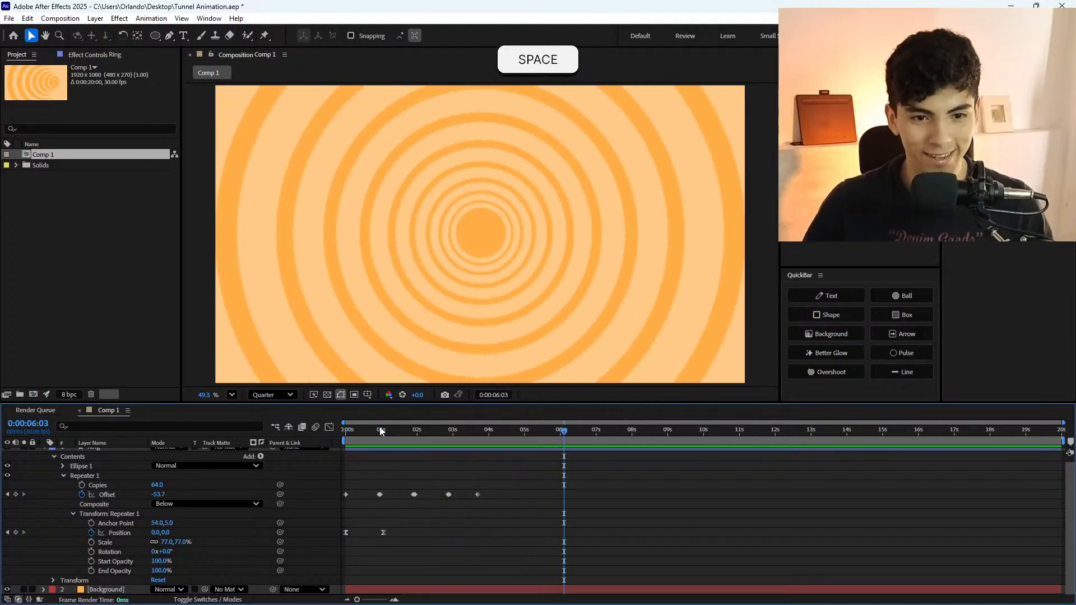
drag(379, 430, 314, 431)
key(space)
drag(410, 440, 339, 436)
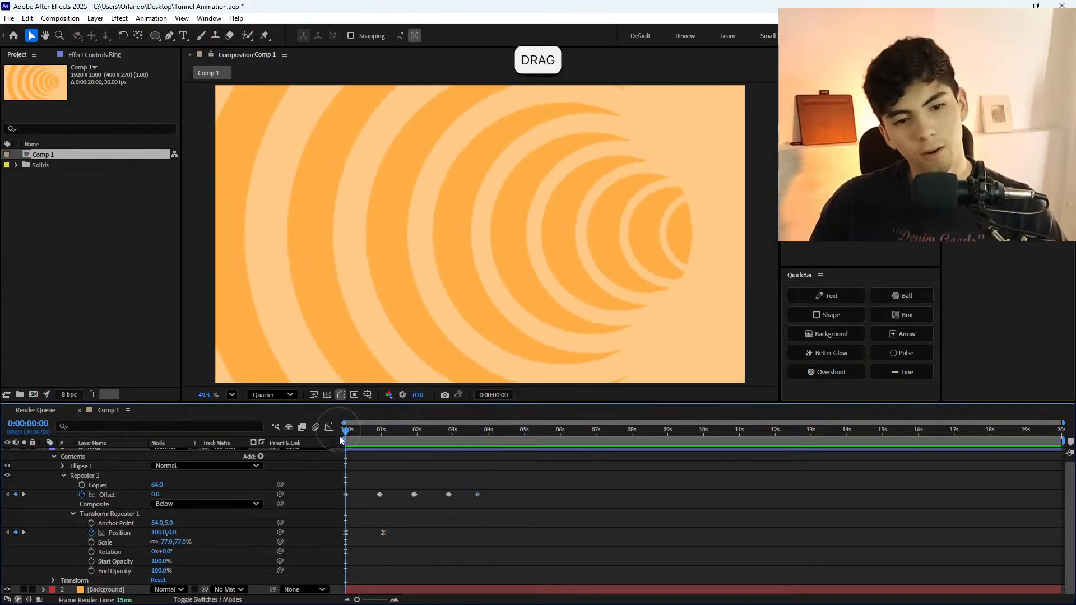
key(space)
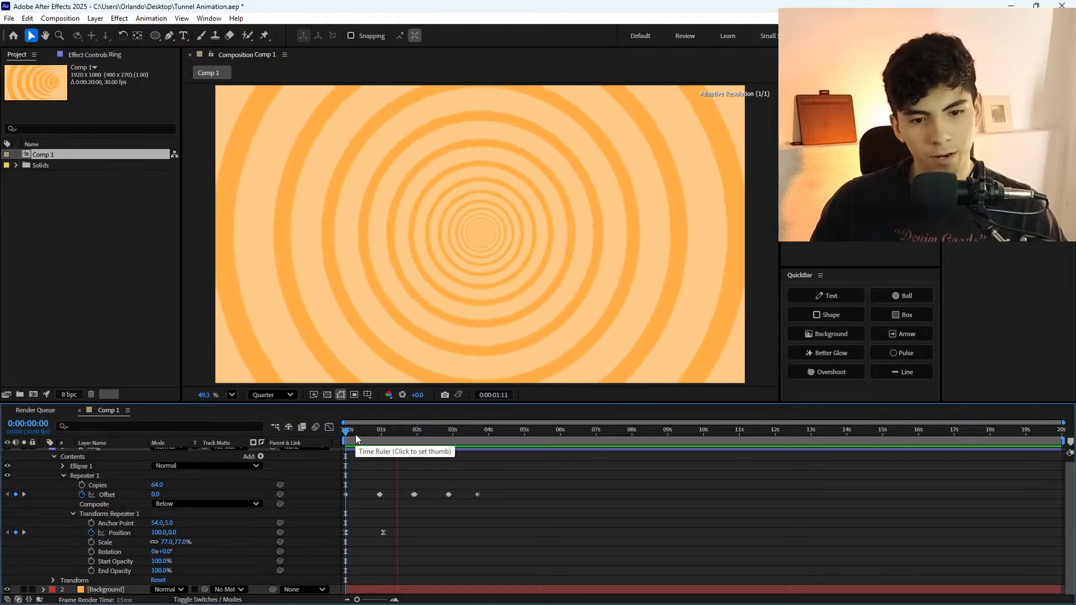
click(364, 430)
key(space)
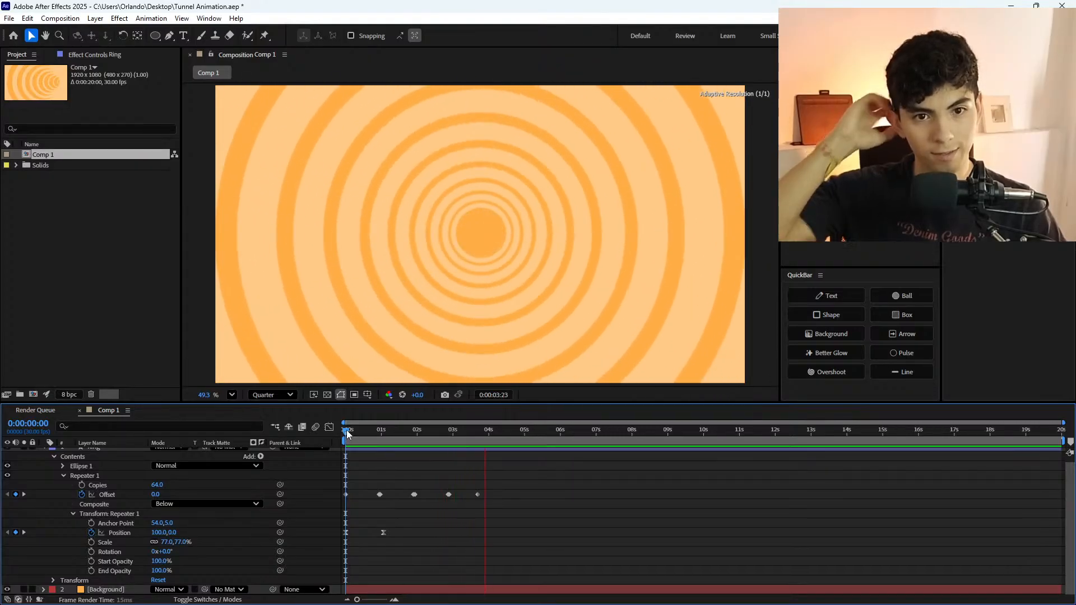
click(346, 429)
key(space)
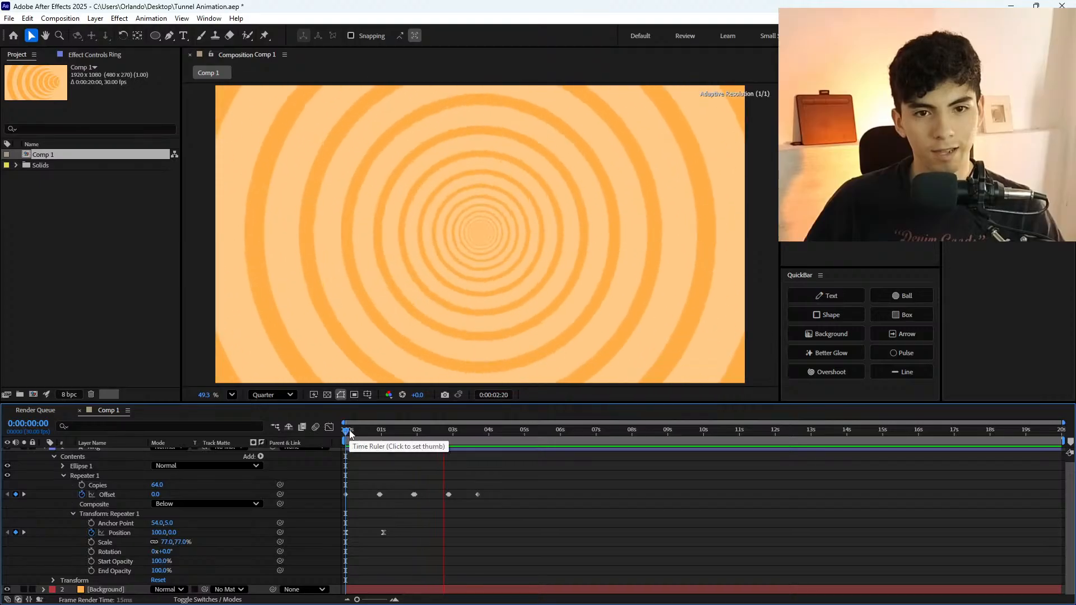
click(350, 432)
Try a different repeater Scale at 0:00:03:23 and undo the change.
drag(355, 432, 479, 479)
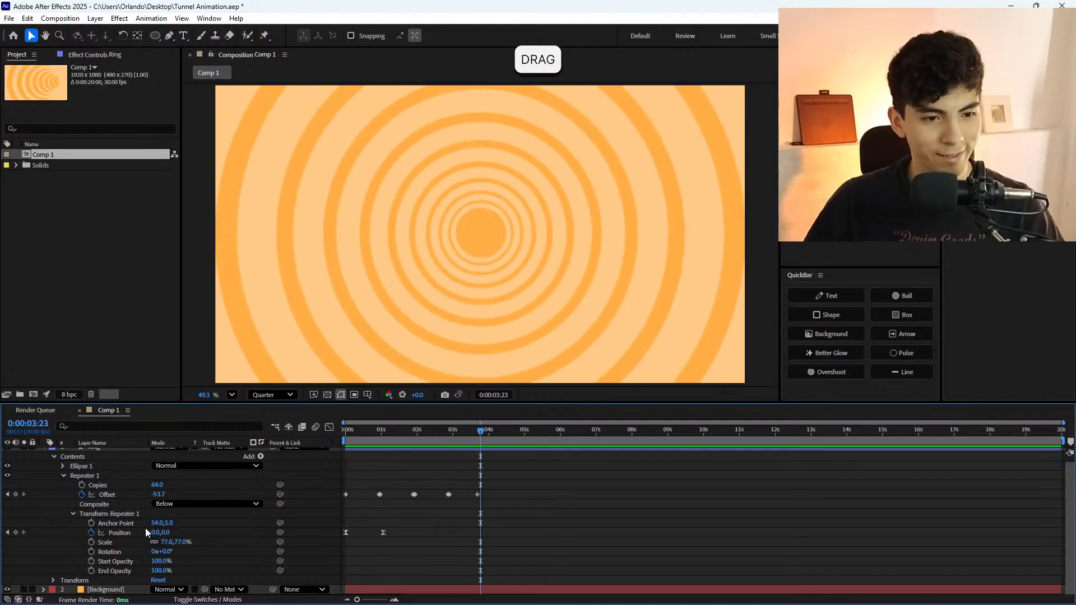
mouse_move(168, 542)
mouse_down()
mouse_move(192, 540)
mouse_move(182, 540)
mouse_up()
key(ctrl+z)
key(ctrl+z)
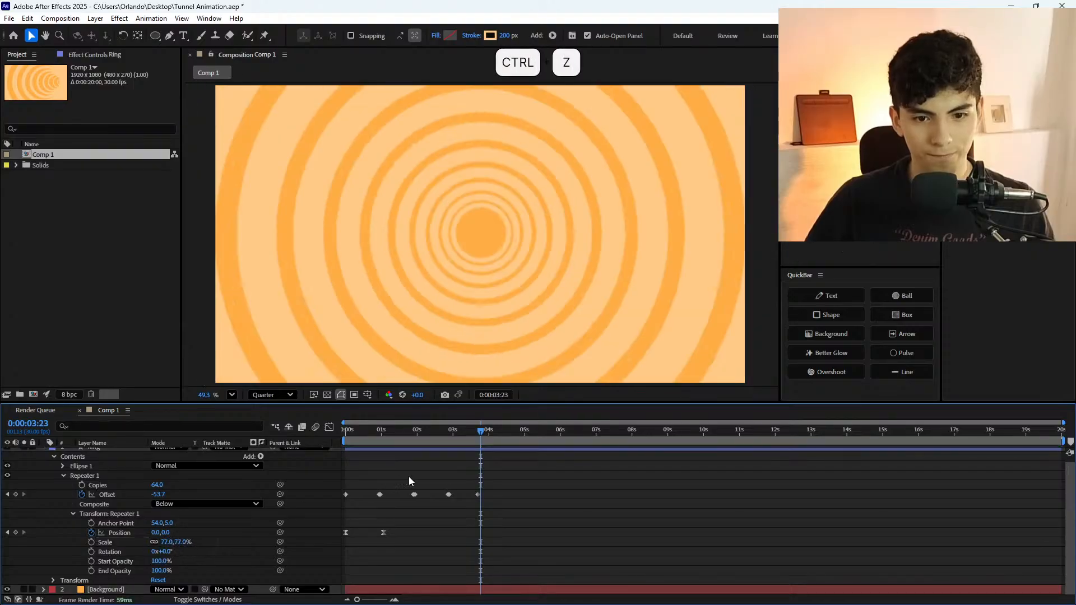
Delete the last Offset keyframe, at 0:00:03:21, and preview the animation from 0:00:01:15.
click(479, 495)
key(Delete)
click(456, 435)
key(space)
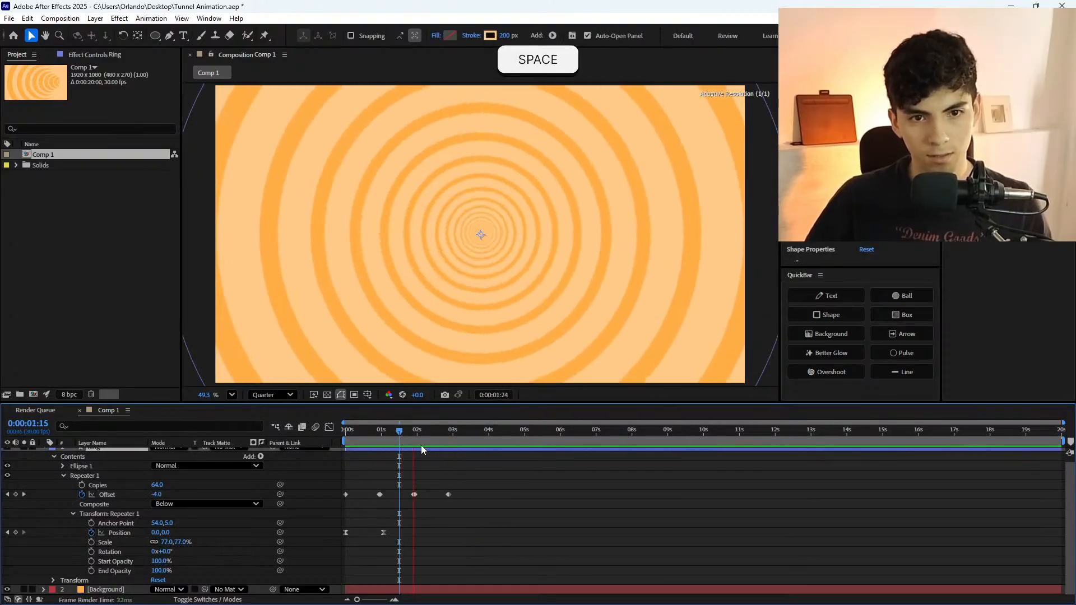
drag(421, 445, 399, 443)
key(space)
Keyframe the repeater's Scale at 0:00:02:27, set it to 109% at 0:00:03:16, and preview the change.
drag(169, 543, 196, 543)
key(ctrl+z)
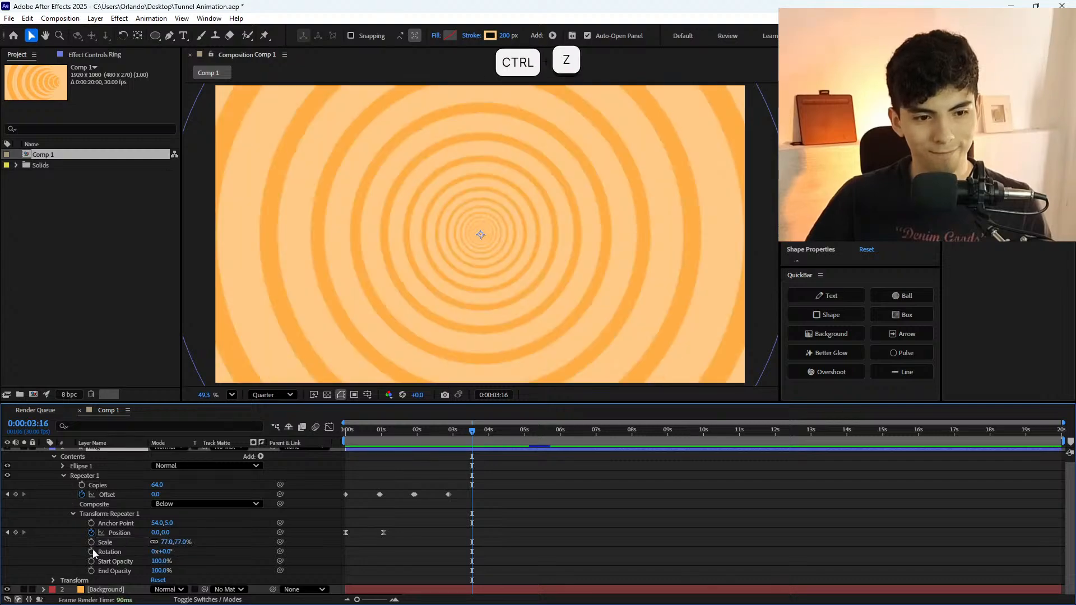
click(92, 542)
drag(472, 542, 453, 547)
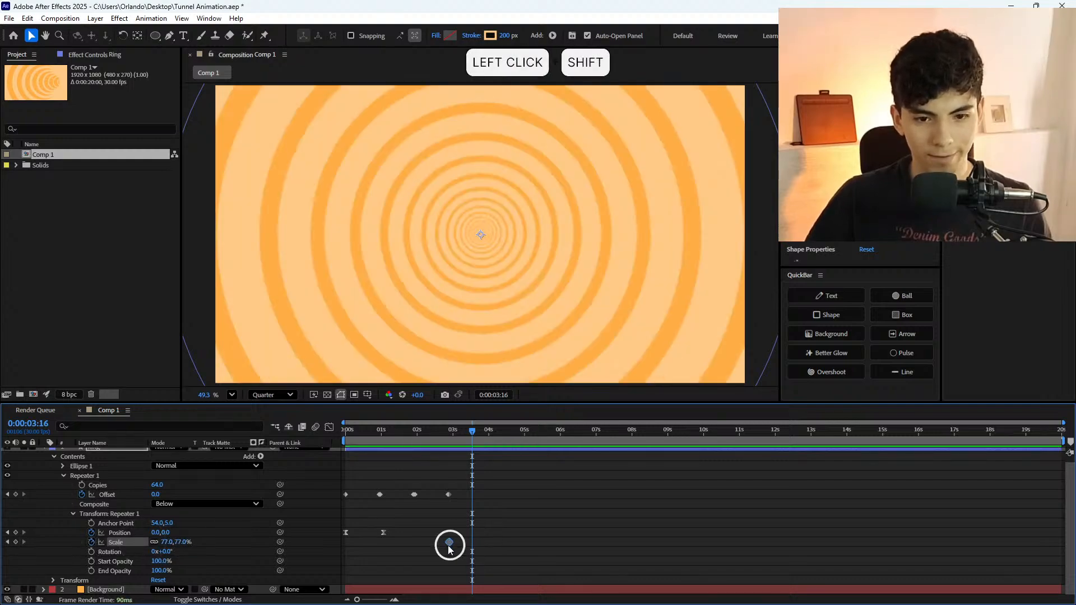
drag(186, 543, 195, 542)
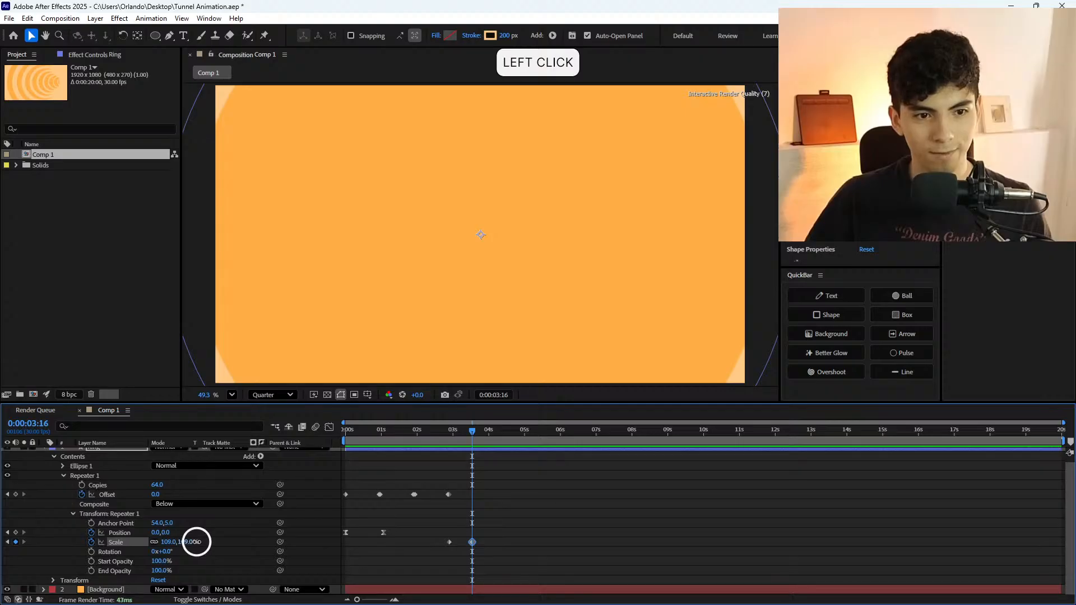
click(443, 435)
key(space)
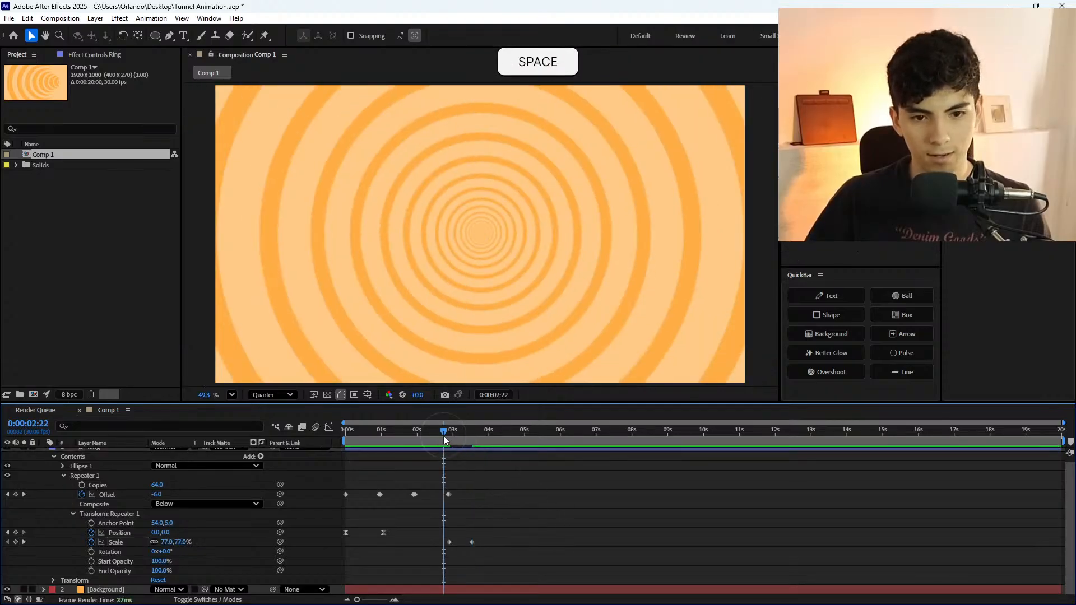
click(442, 435)
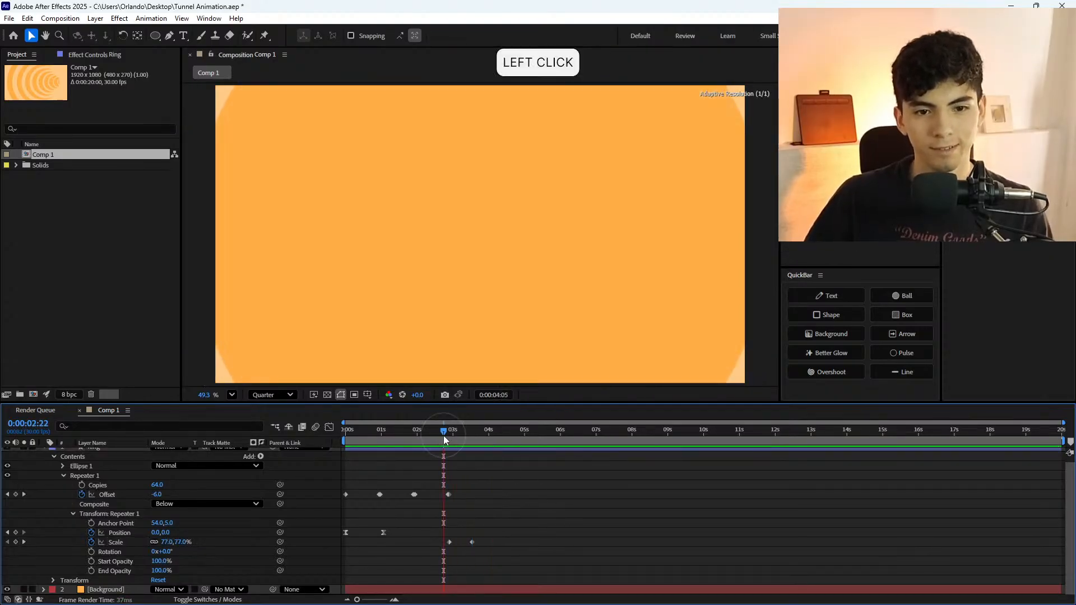
Shift both Scale keyframes earlier so the second falls at 0:00:02:27, and preview the animation.
drag(444, 438, 464, 447)
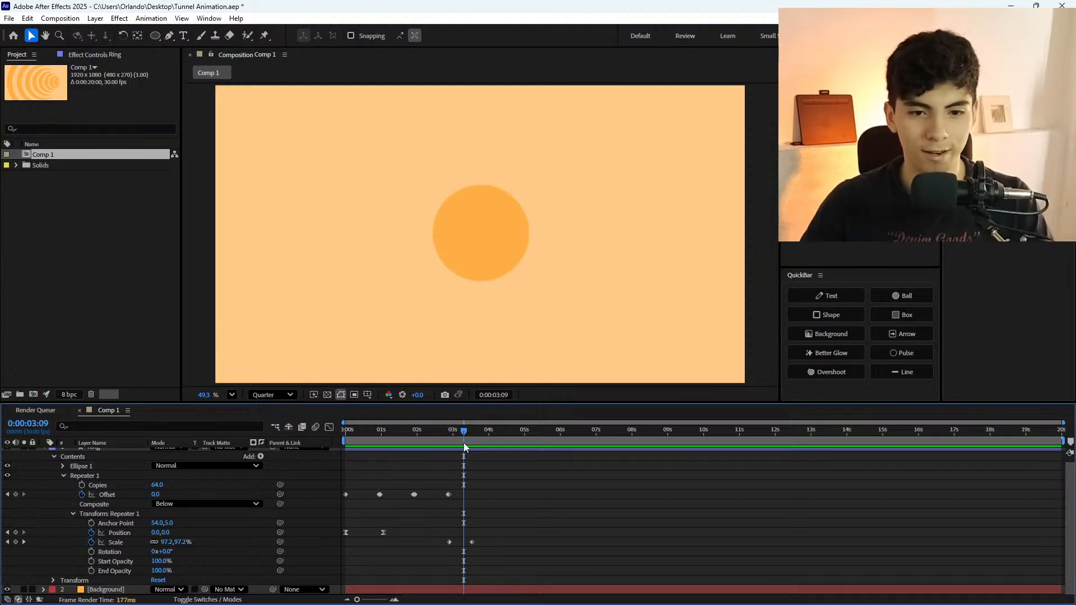
mouse_move(463, 443)
mouse_down()
mouse_move(449, 438)
mouse_move(491, 442)
mouse_move(449, 439)
mouse_up()
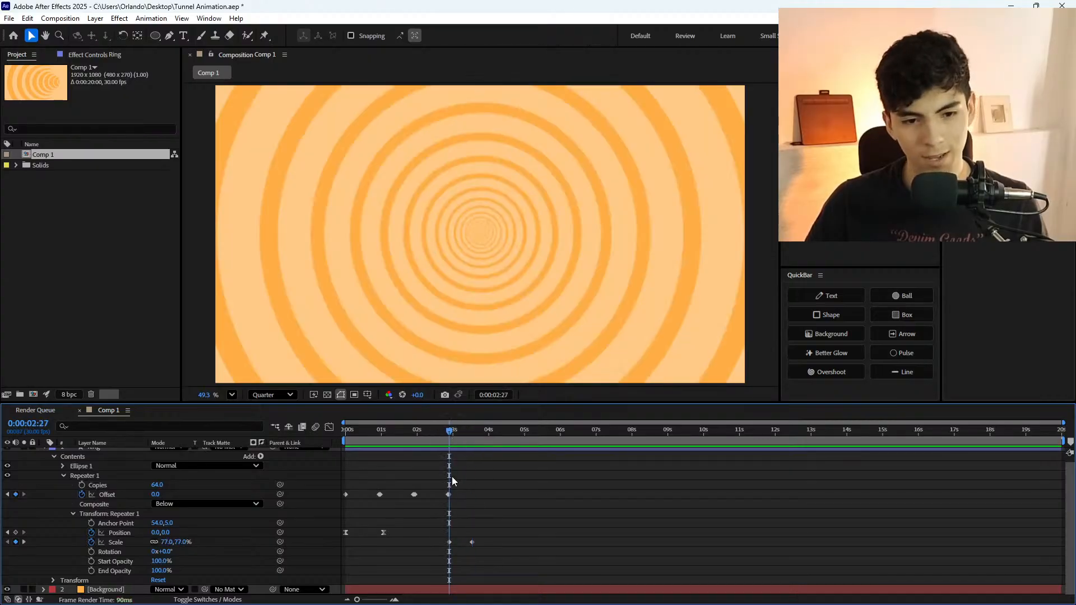
mouse_move(453, 432)
mouse_down()
mouse_move(468, 431)
mouse_move(435, 434)
mouse_move(449, 432)
mouse_up()
drag(535, 518, 449, 547)
click(353, 431)
key(space)
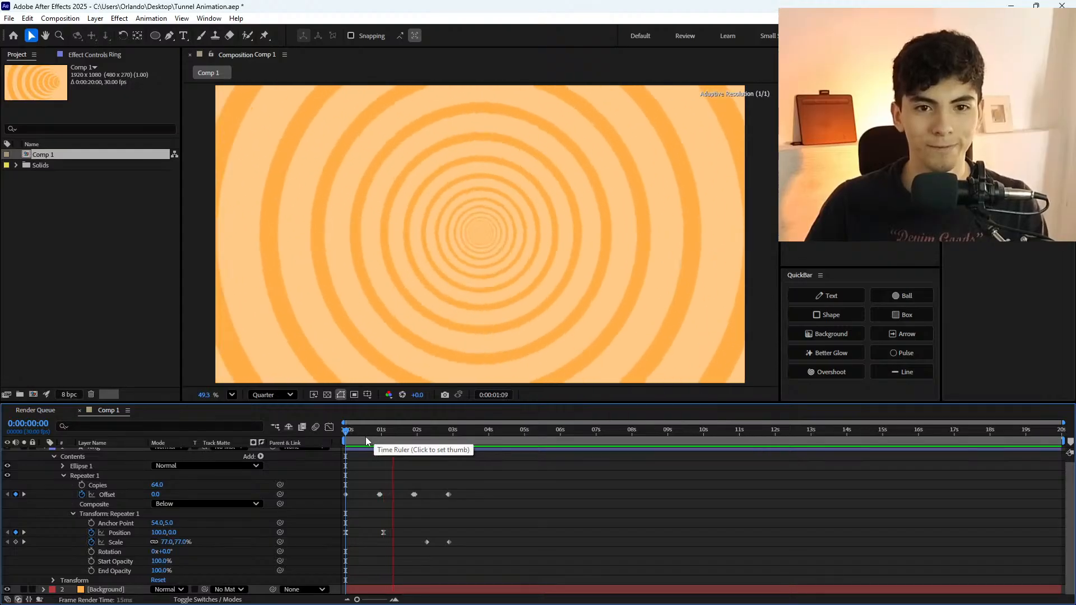
drag(362, 436, 414, 464)
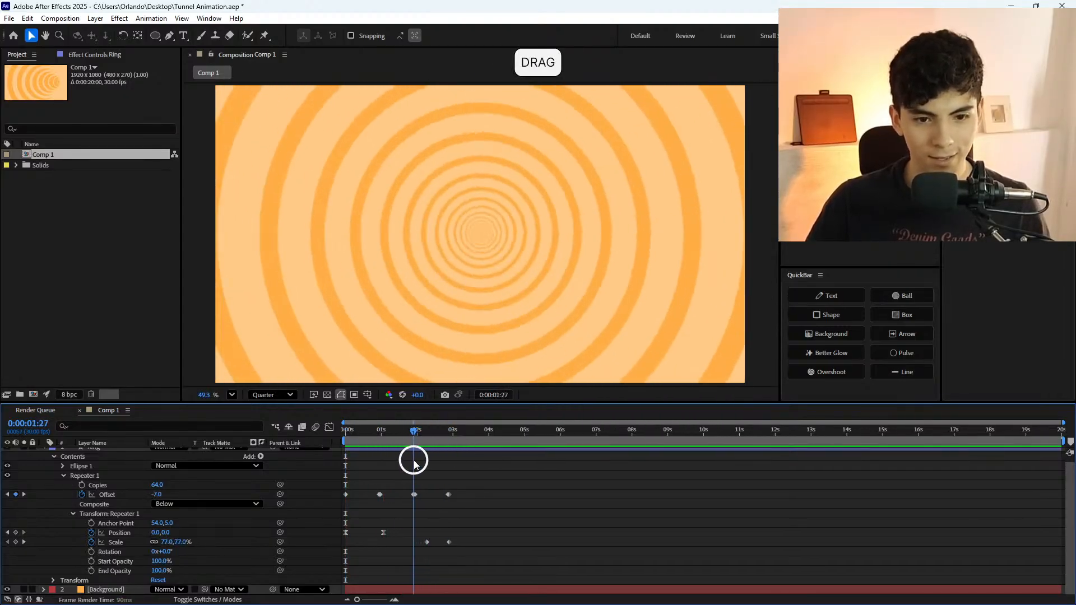
click(430, 433)
key(space)
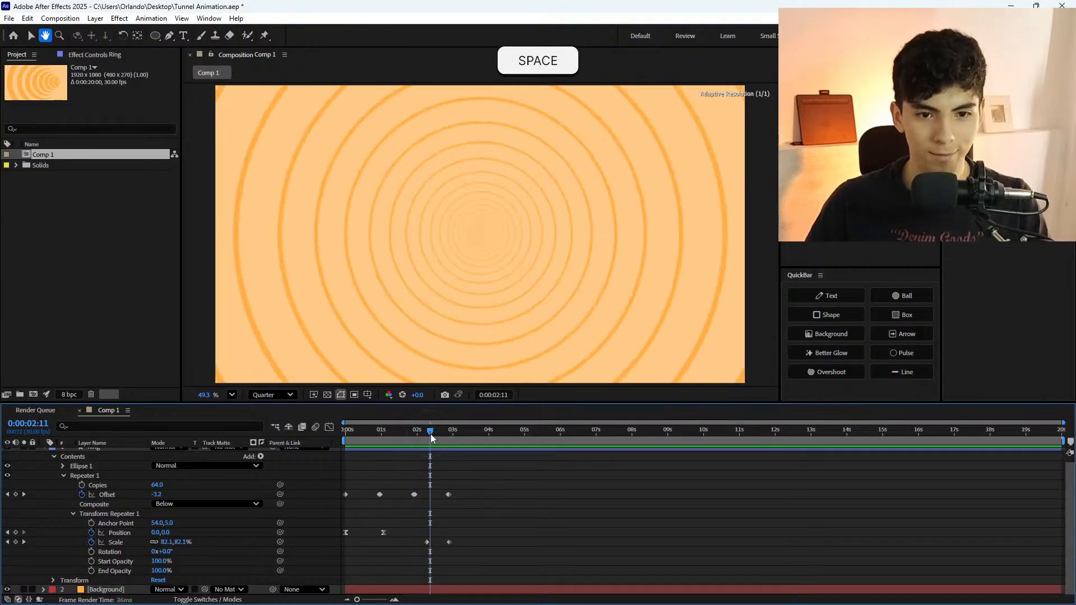
click(431, 435)
Delete the Offset keyframe at 0:00:02:27 and preview from 0:00:01:19.
click(448, 494)
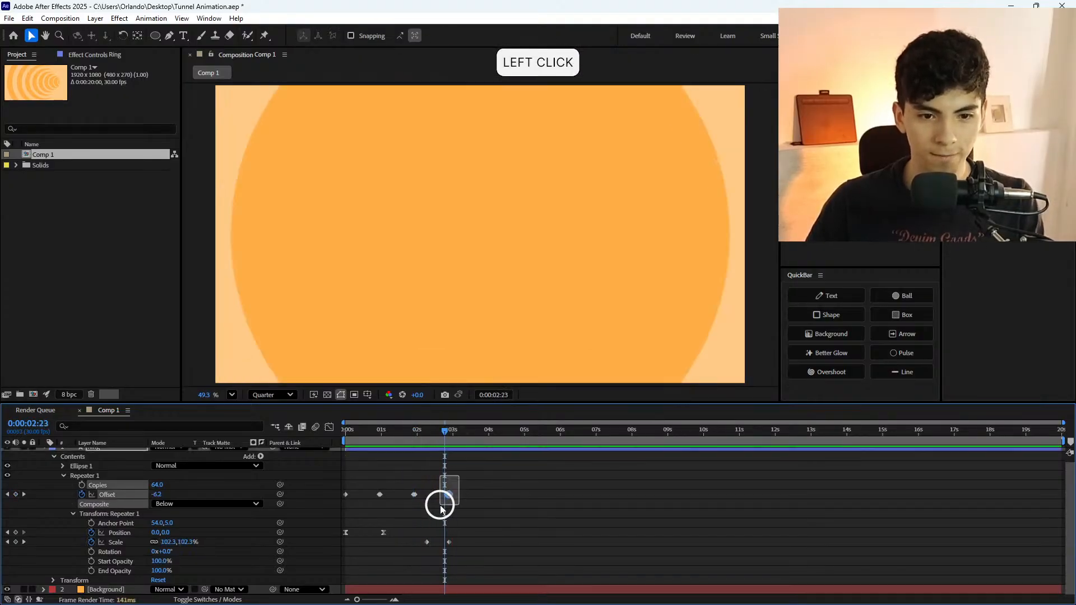
key(Delete)
click(405, 438)
key(space)
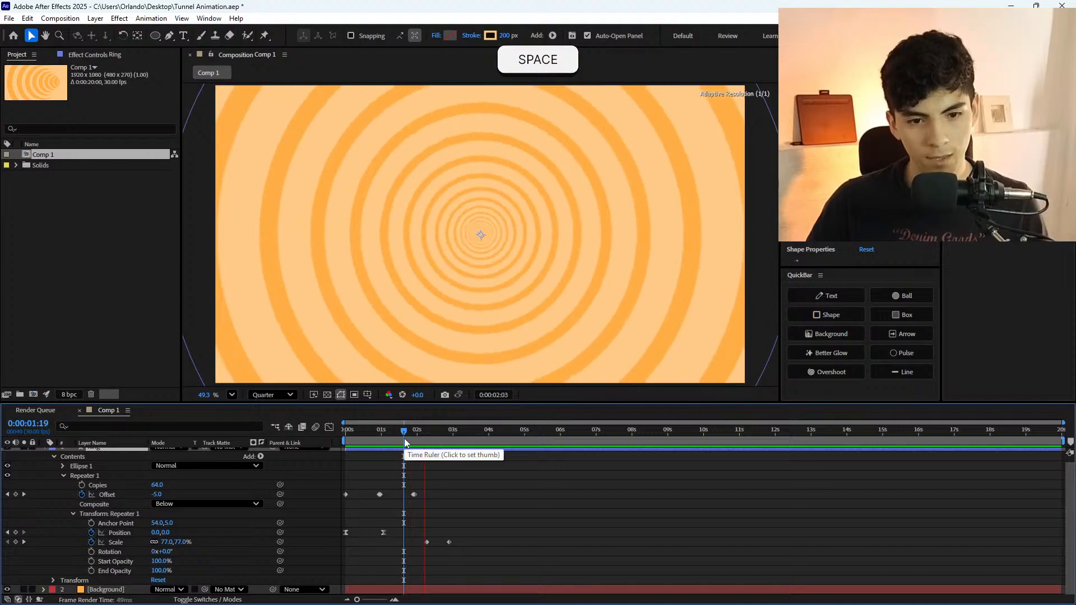
click(422, 442)
Delete both repeater Scale keyframes and preview the animation from the start.
drag(463, 487, 412, 558)
drag(474, 518, 418, 562)
key(Delete)
drag(387, 431, 326, 450)
key(space)
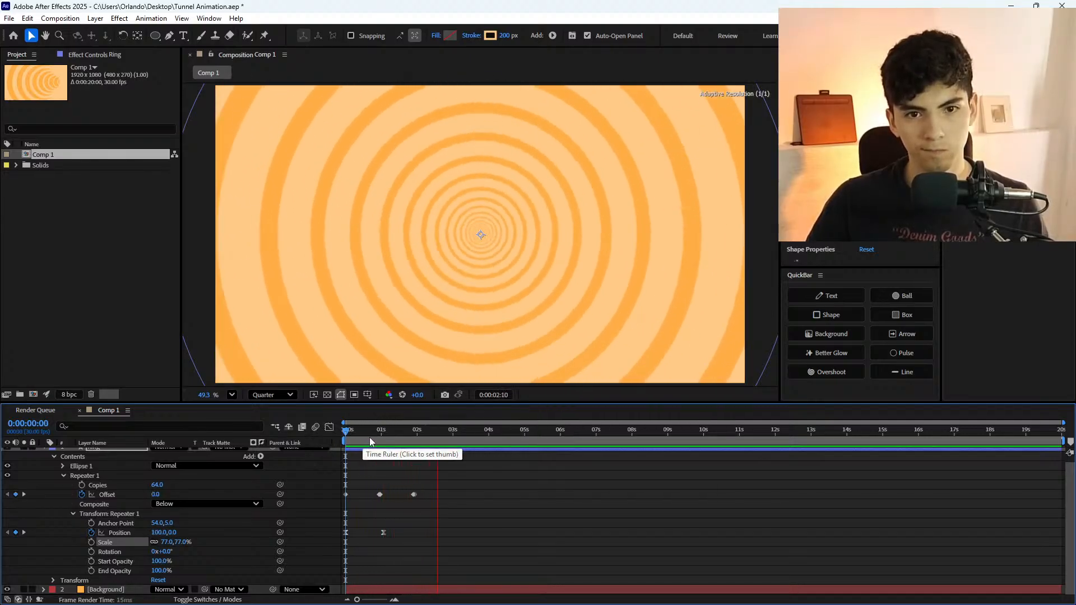
drag(372, 442, 426, 457)
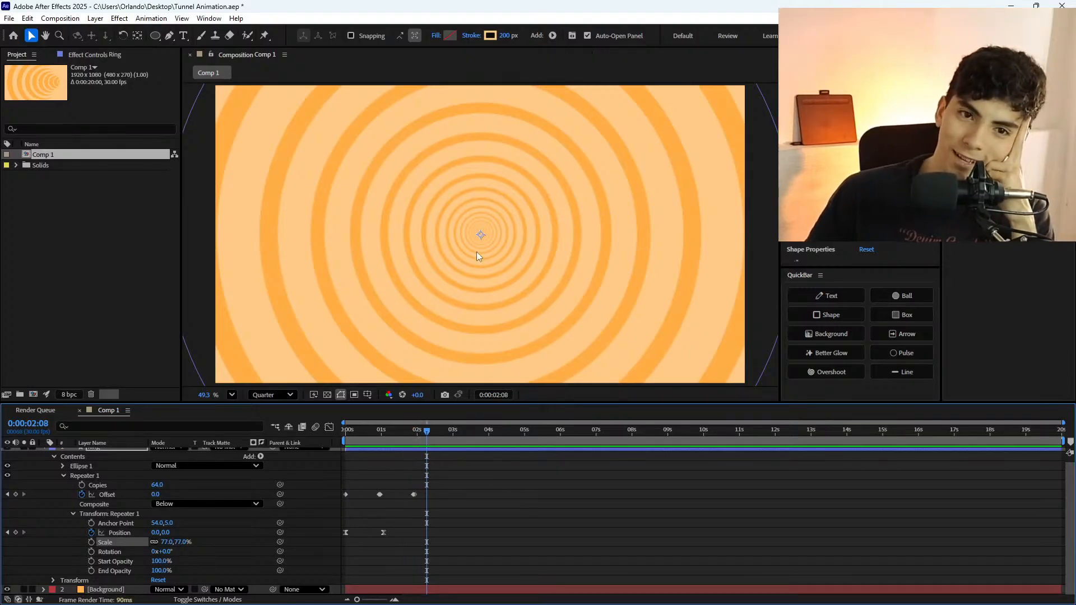
Set the repeater's End Opacity to 0% and preview the animation from the start.
scroll(156, 553, down, 1)
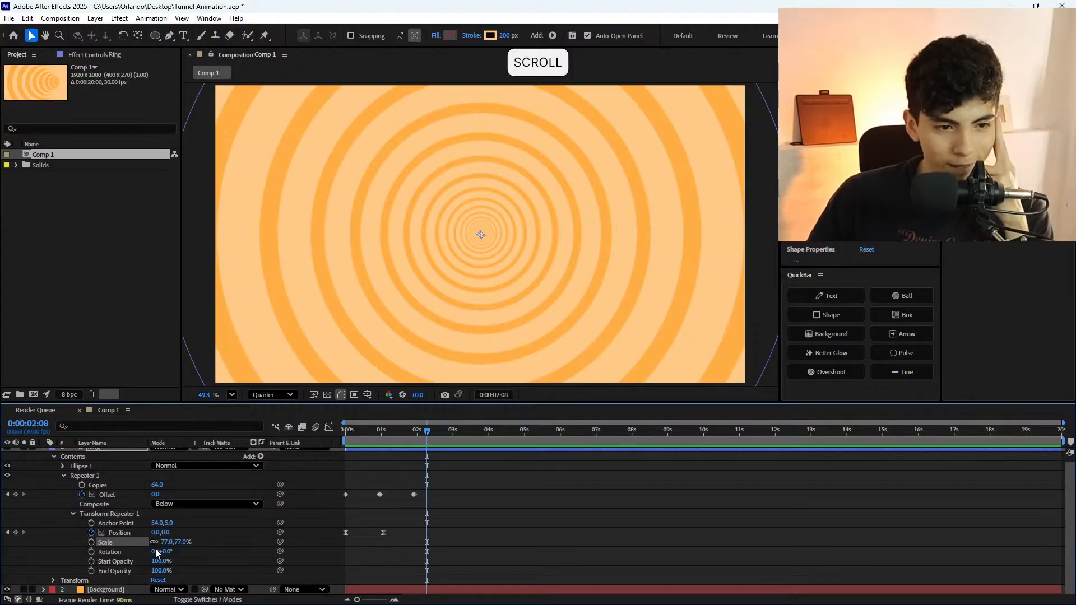
drag(167, 553, 77, 591)
key(ctrl+z)
drag(450, 437, 391, 442)
key(space)
click(346, 438)
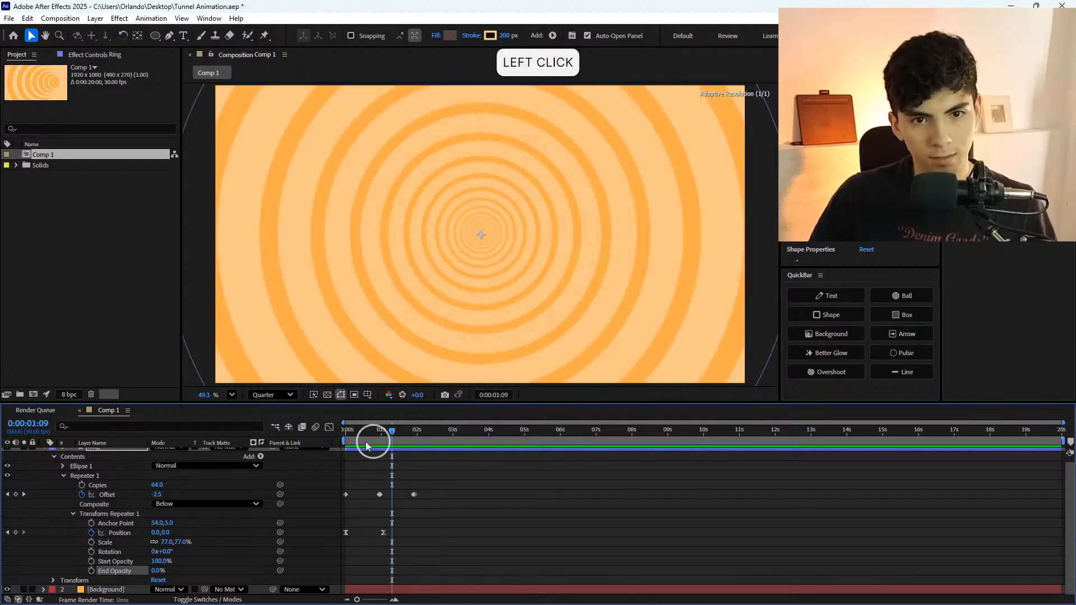
key(space)
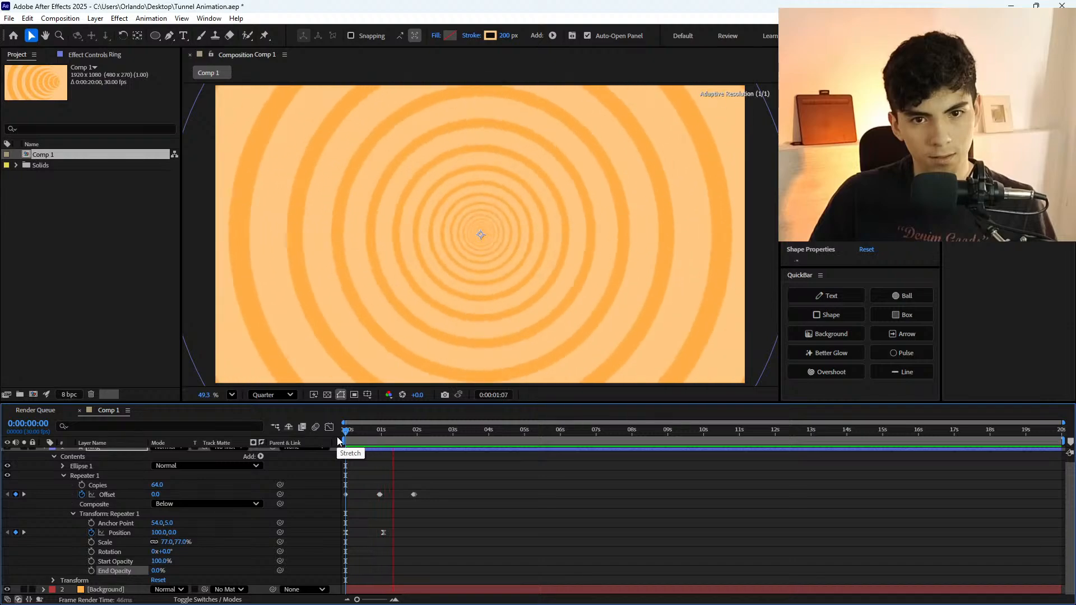
Try an Offset of -41 at 0:00:03:04 and undo the change.
click(457, 441)
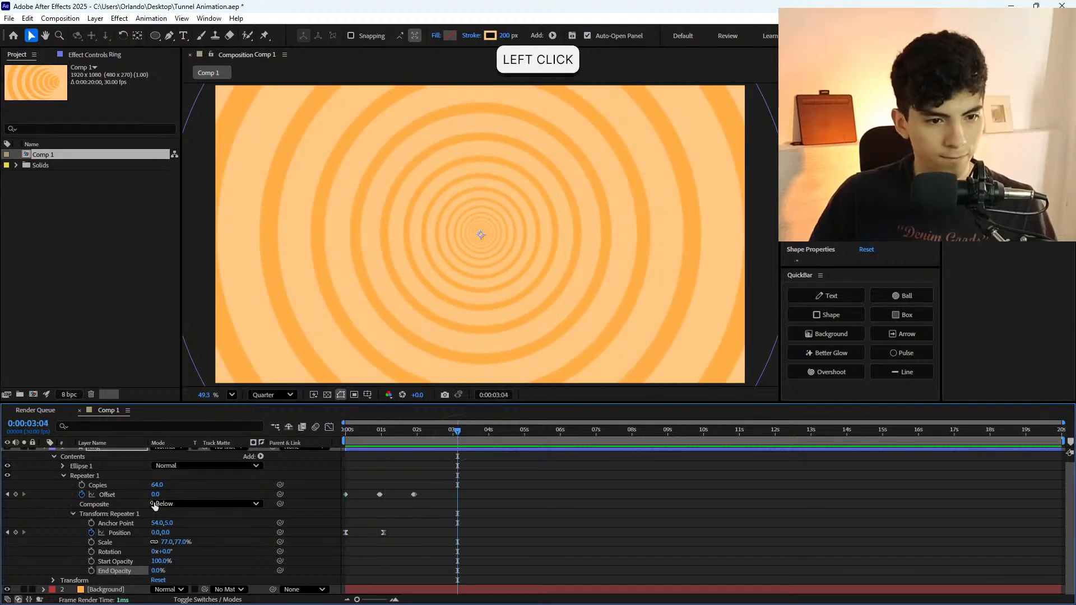
mouse_move(155, 494)
mouse_down()
mouse_move(121, 494)
mouse_move(136, 491)
mouse_up()
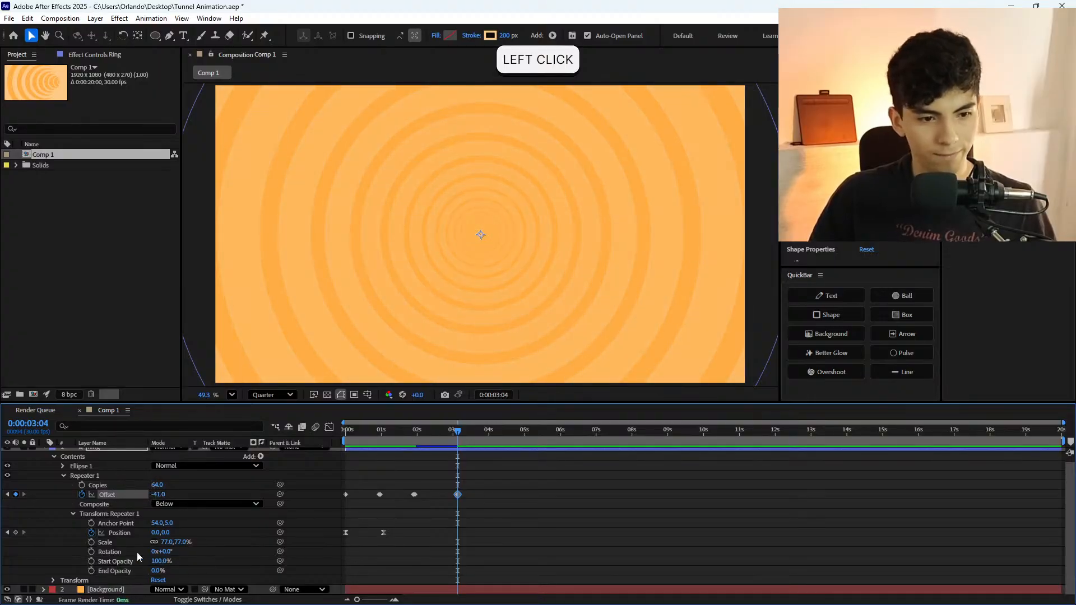
key(ctrl+z)
Add an Offset keyframe of -60 at 0:00:03:04.
click(157, 494)
key(Escape)
click(158, 494)
text(.)
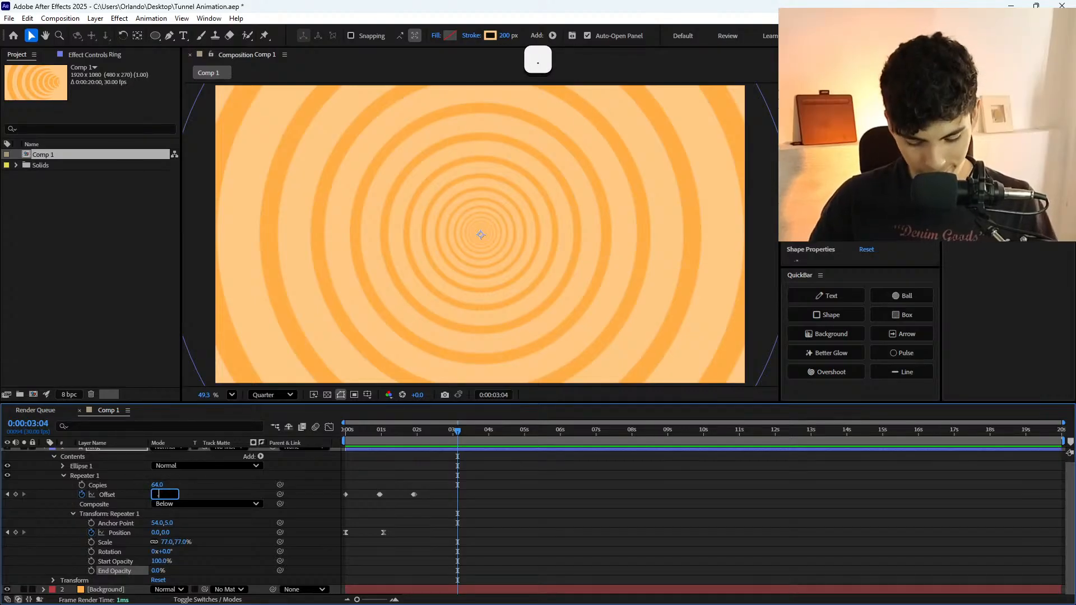
text(80)
key(Return)
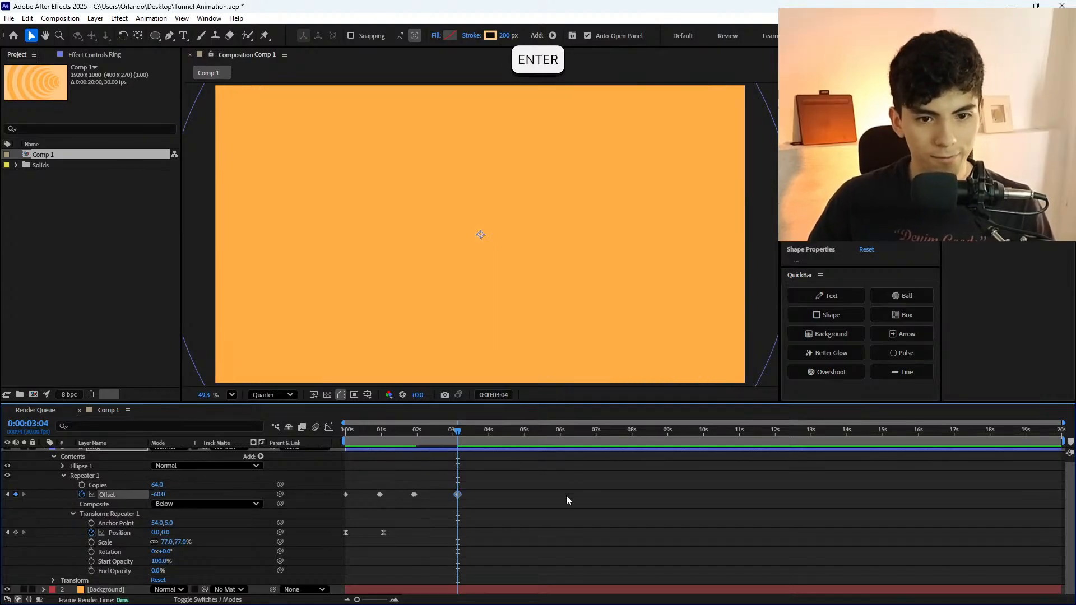
Preview the last Offset transition repeatedly from about 0:00:01:04 to 0:00:01:19 onward to examine how the rings fill the frame.
drag(420, 431, 403, 435)
key(space)
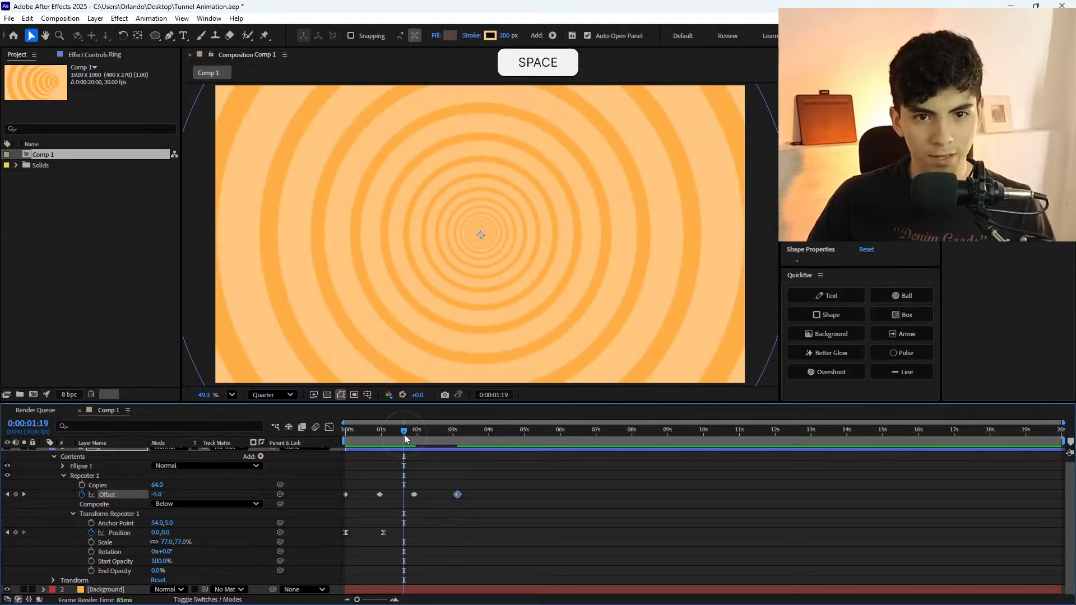
click(419, 440)
click(395, 440)
key(space)
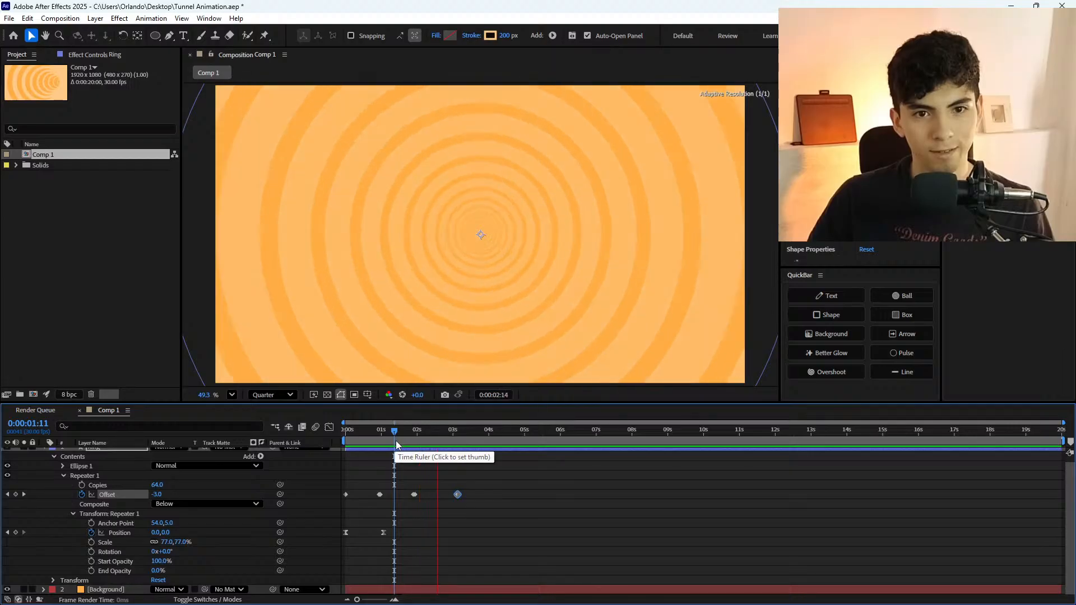
click(386, 441)
key(space)
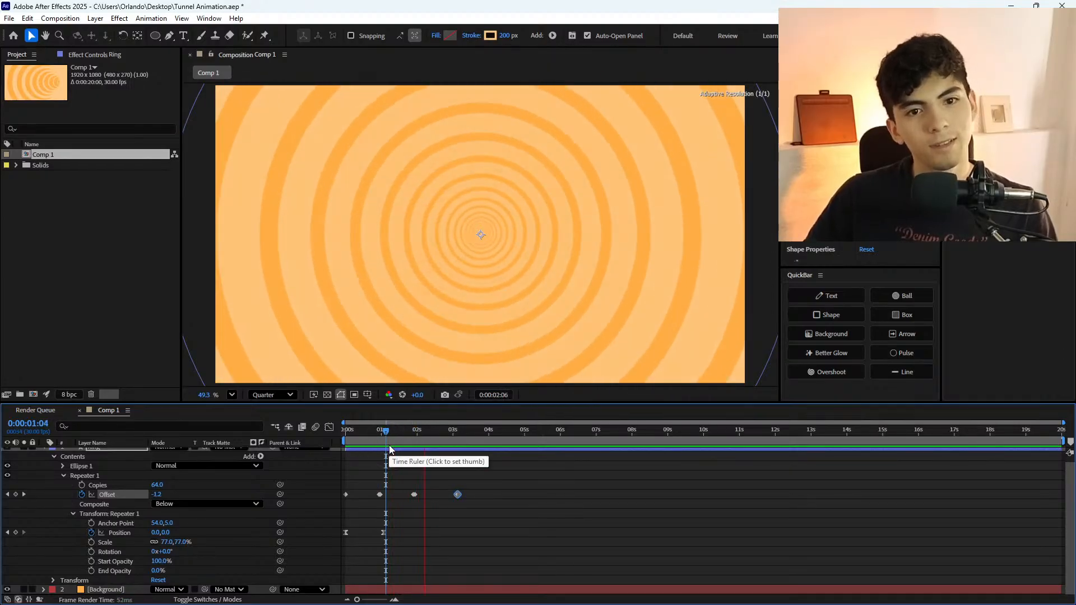
Set the repeater's End Opacity back to 100%.
drag(390, 448, 451, 461)
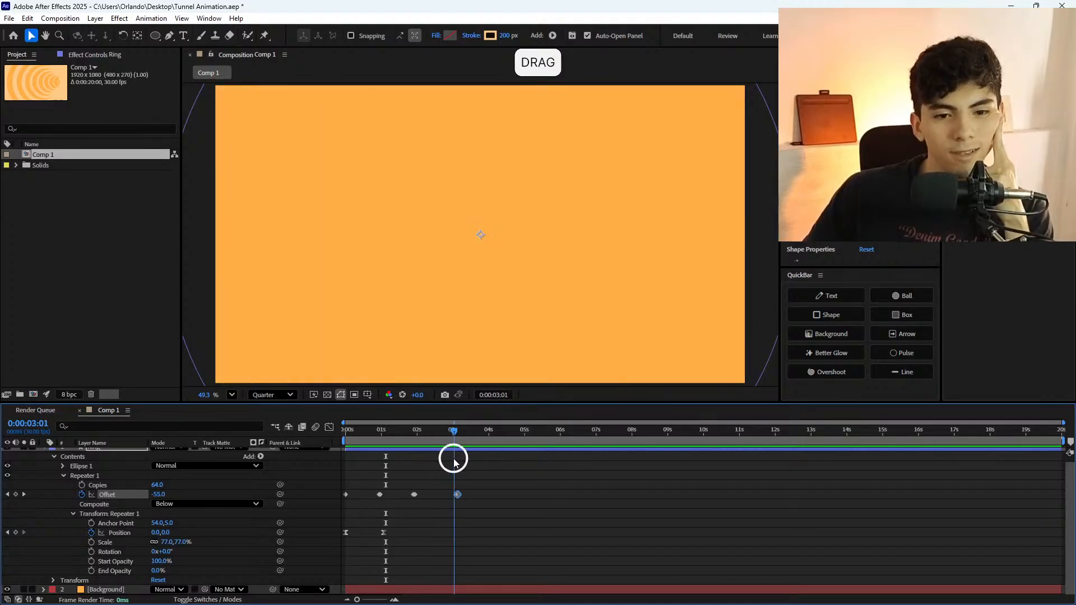
click(158, 571)
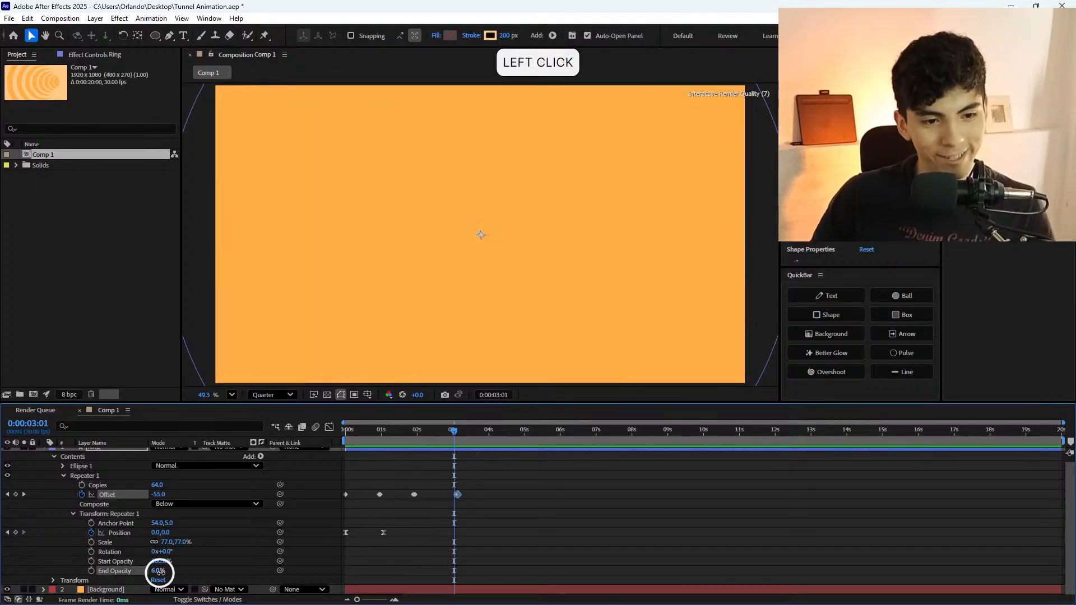
drag(190, 573, 215, 571)
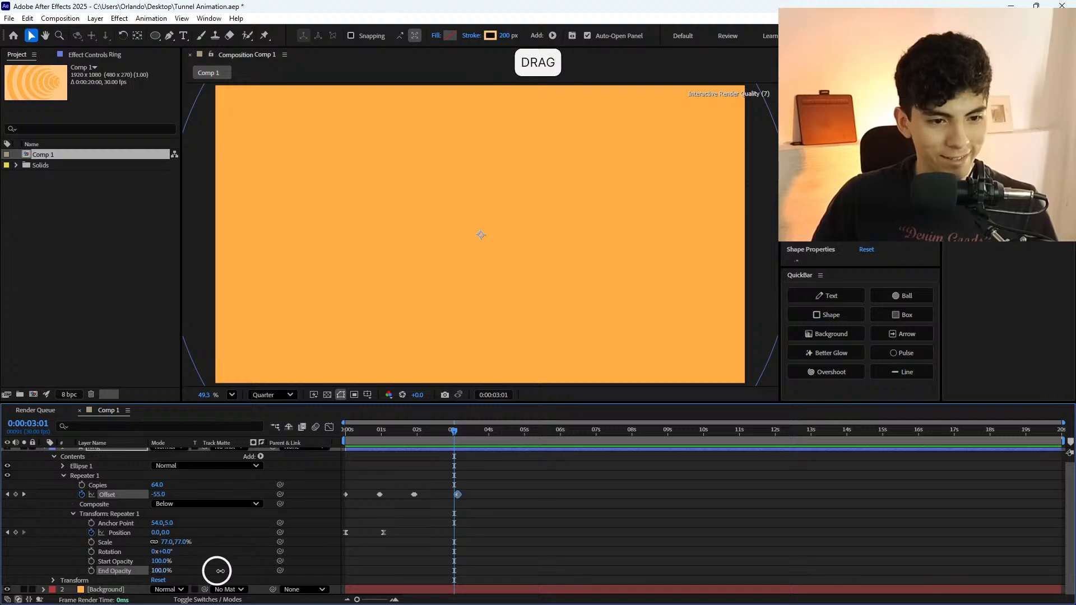
Try a different repeater Scale at 0:00:02:28 and undo the change.
mouse_move(441, 433)
mouse_down()
mouse_move(423, 432)
mouse_move(453, 436)
mouse_up()
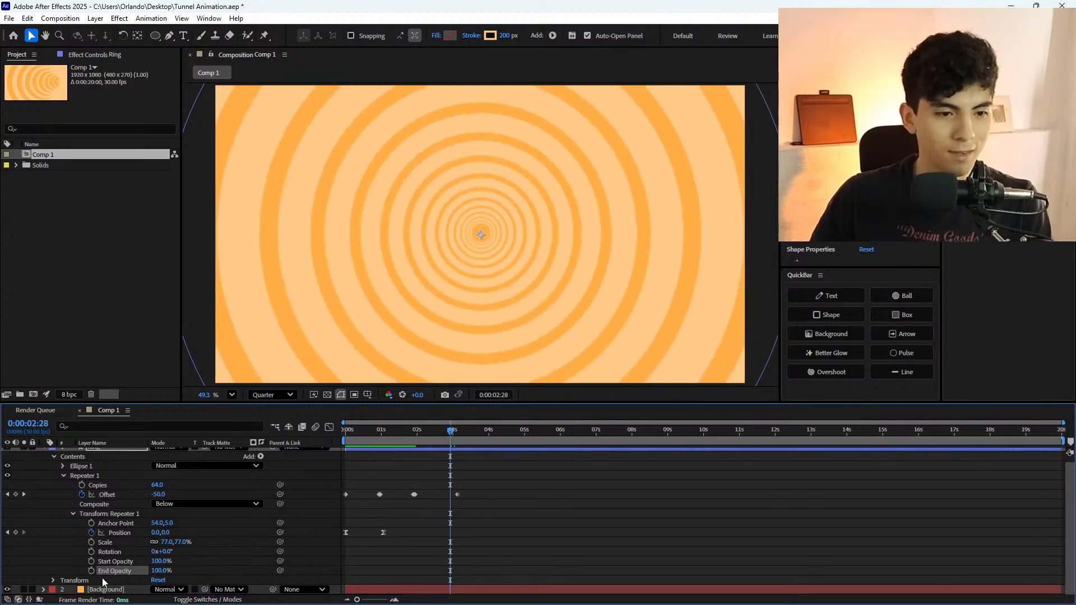
drag(175, 547, 306, 545)
key(ctrl+z)
key(ctrl+z)
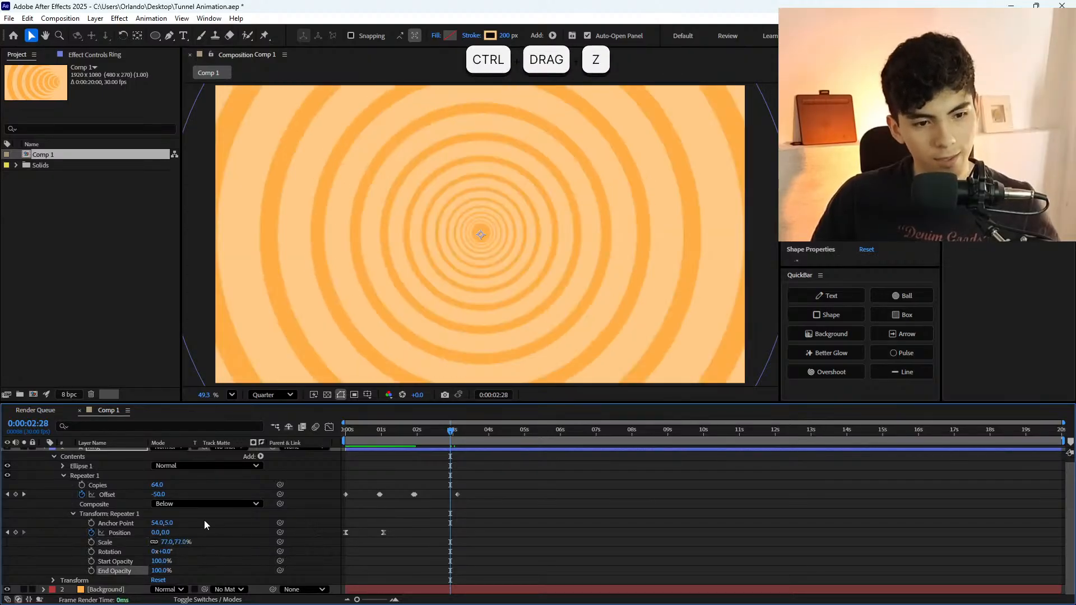
Delete the repeater's last Offset keyframe at 0:00:03:04.
click(408, 439)
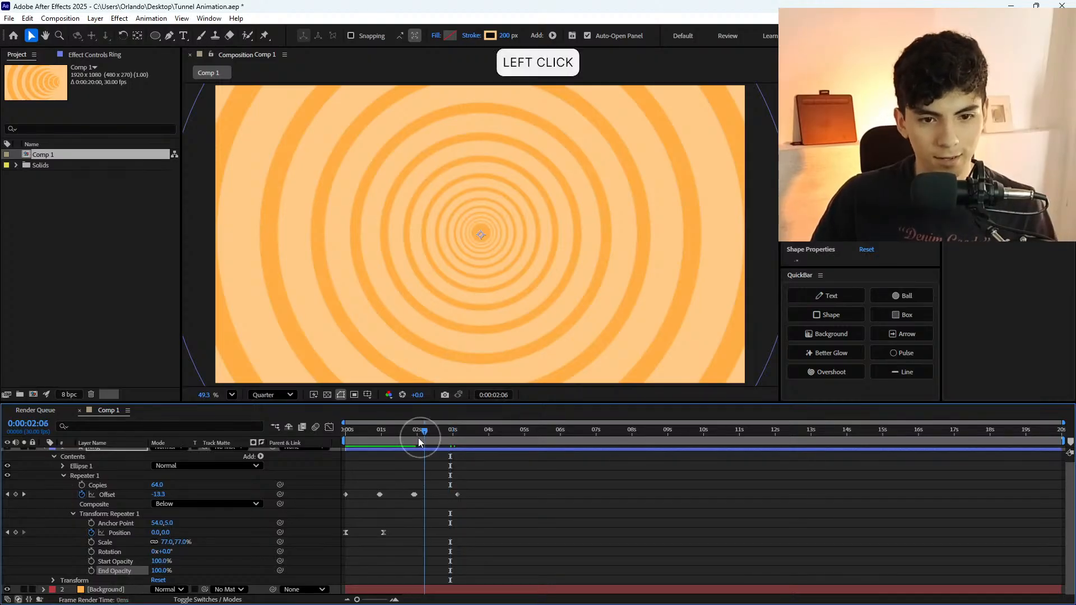
key(space)
drag(425, 441, 457, 442)
click(456, 496)
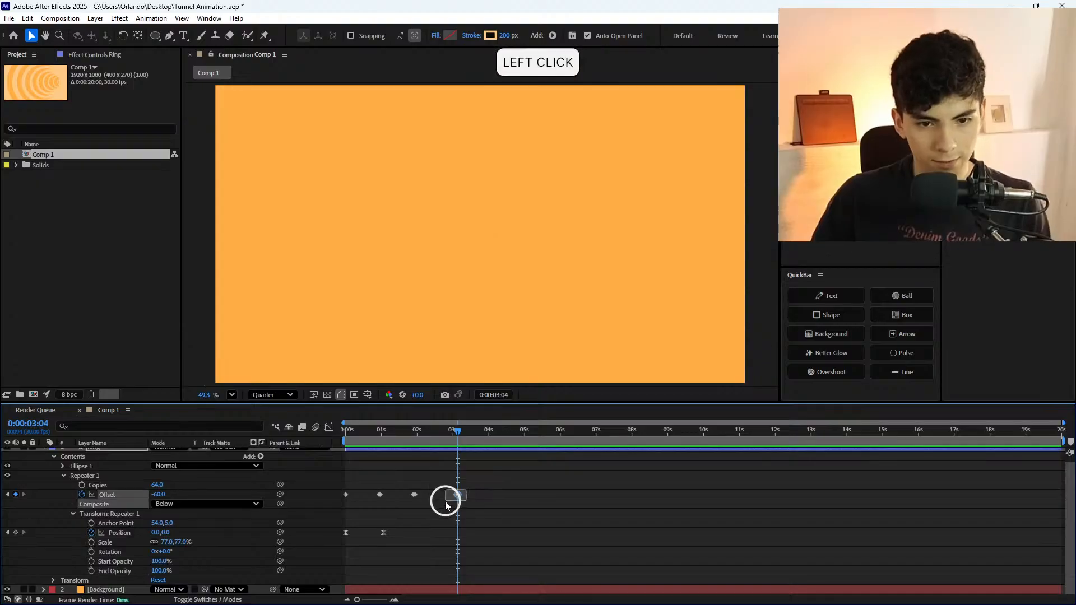
key(Delete)
Copy the Offset keyframe near 0:00:01:00 and paste it at 0:00:03:04.
click(378, 496)
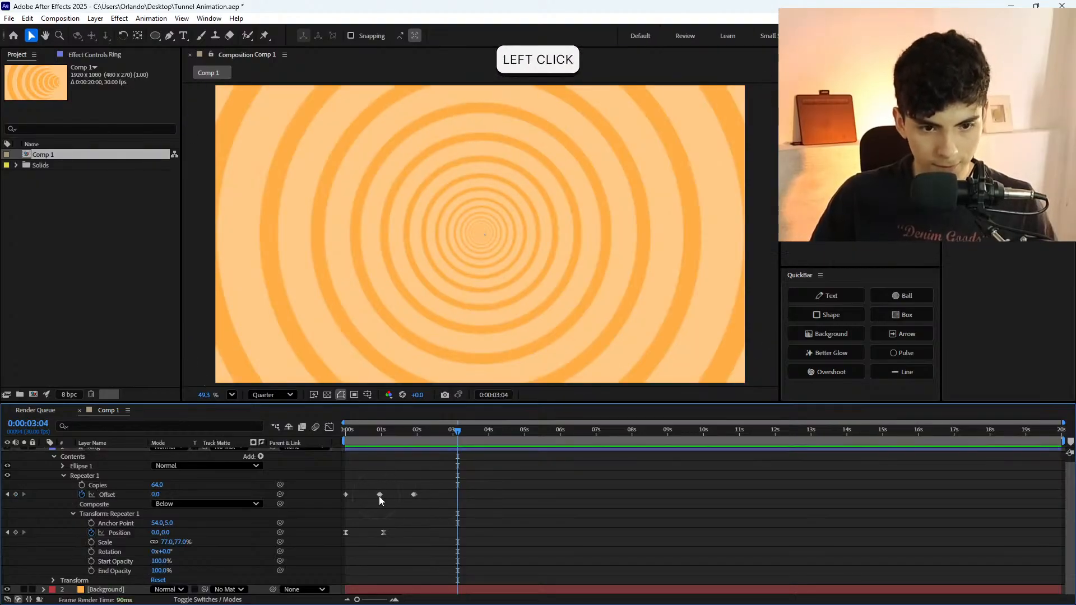
key(ctrl+c)
key(ctrl+v)
click(492, 490)
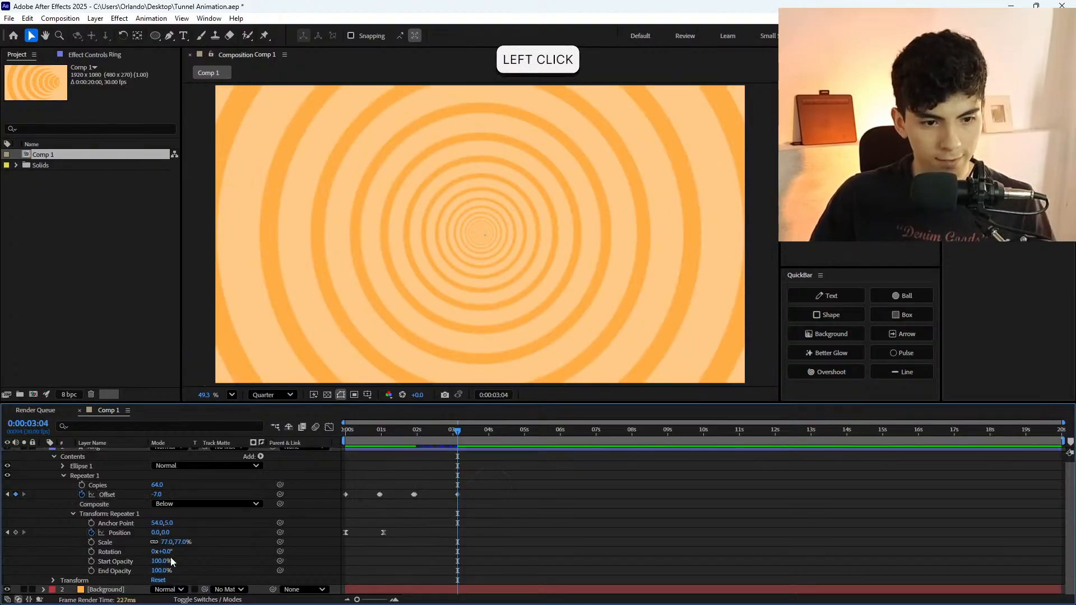
Try repeater Scale values of about 103.9% and 100.2% at 0:00:03:04, undoing each one.
drag(179, 547, 248, 537)
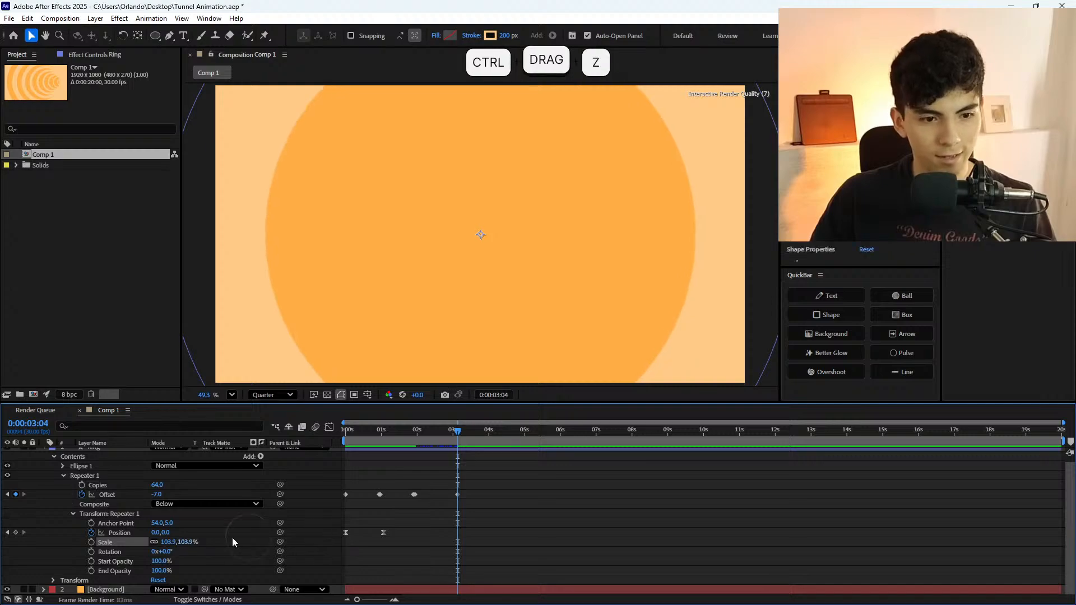
key(ctrl+z)
drag(183, 544, 286, 524)
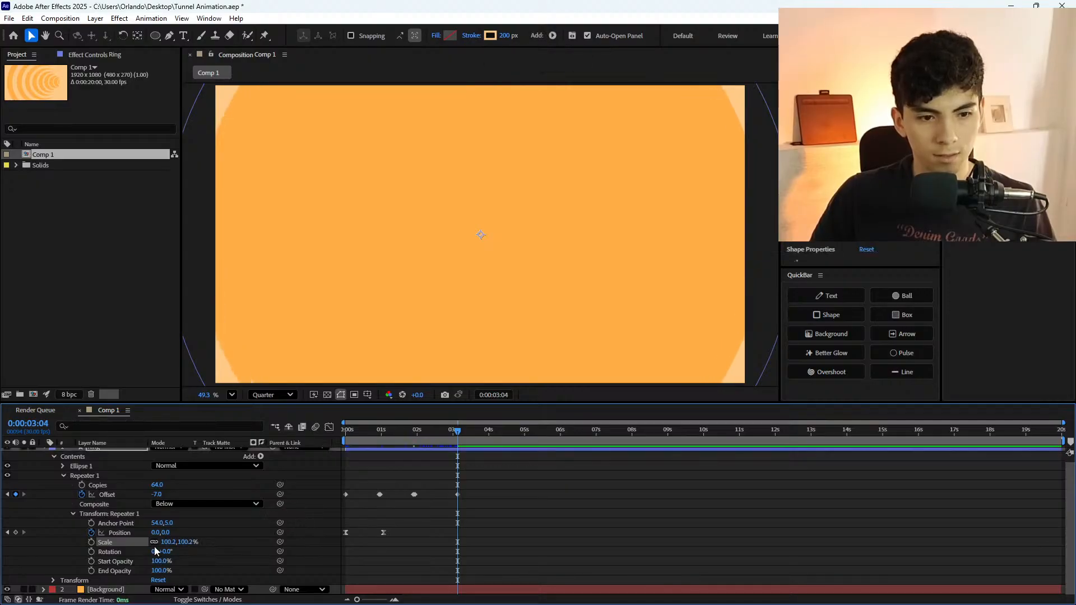
key(ctrl+z)
Animate the repeater's Scale from a 77% keyframe at about 0:00:02:00 to 100% at 0:00:03:04.
click(92, 541)
drag(459, 541, 415, 542)
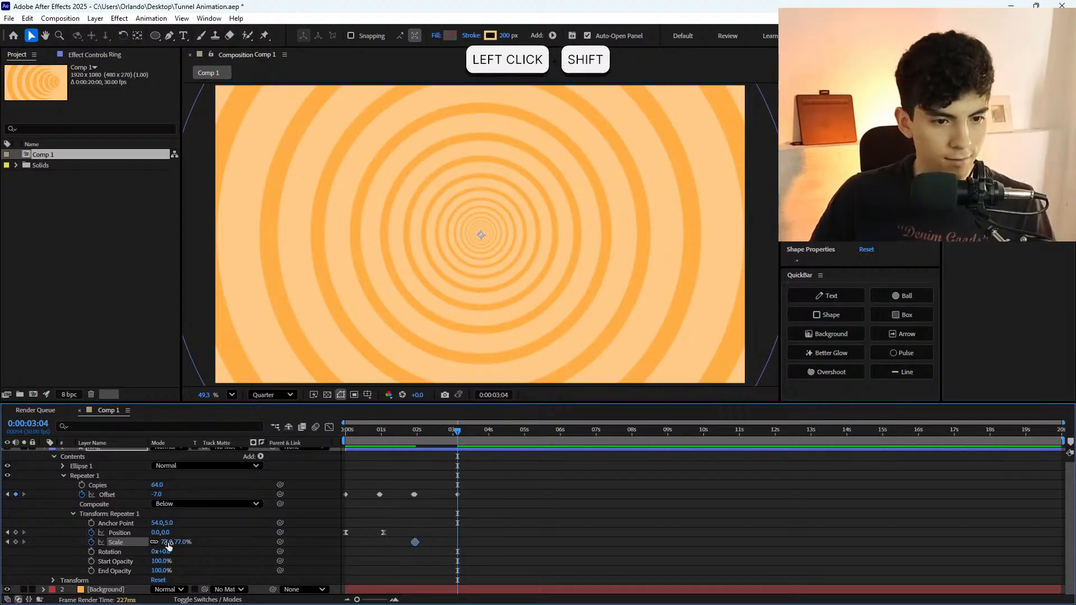
click(167, 542)
text(100)
key(Return)
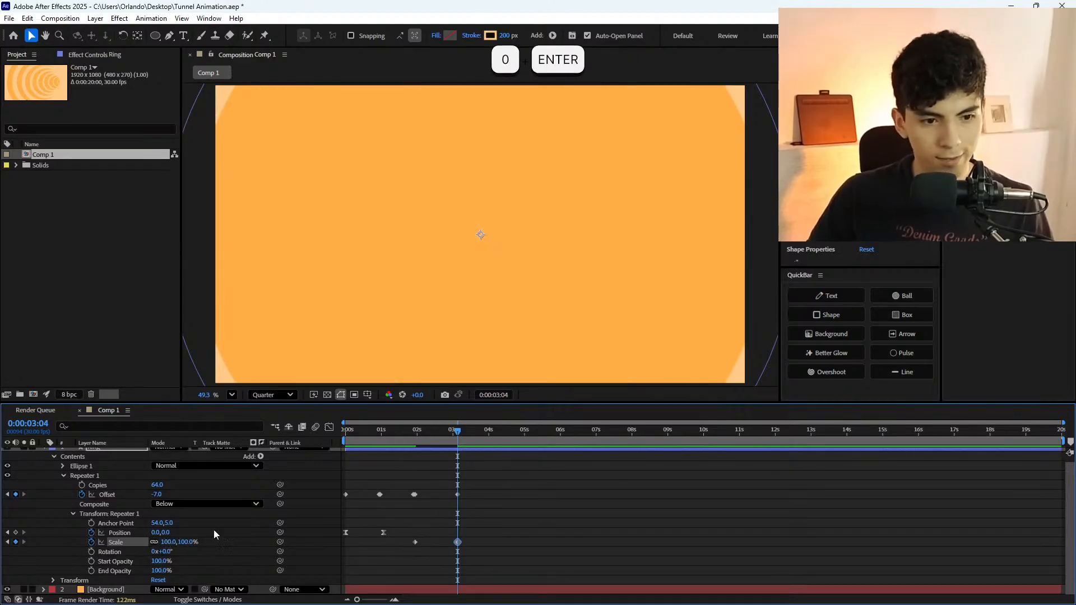
Try raising the Scale keyframe at 0:00:03:04 above 100% twice and undo both changes.
drag(188, 541, 279, 538)
key(ctrl+z)
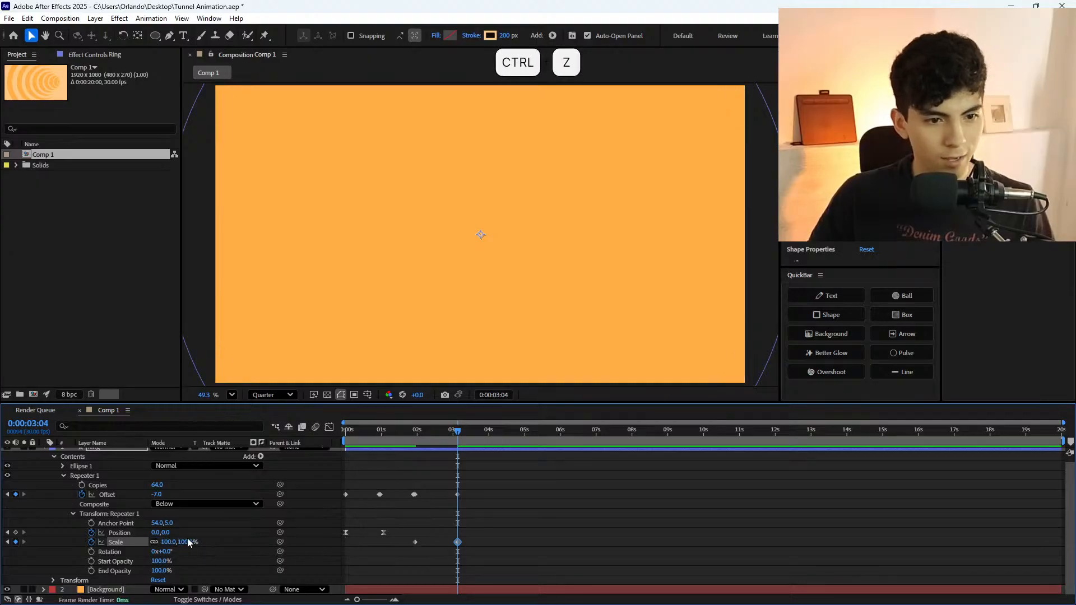
drag(189, 542, 336, 519)
key(ctrl+z)
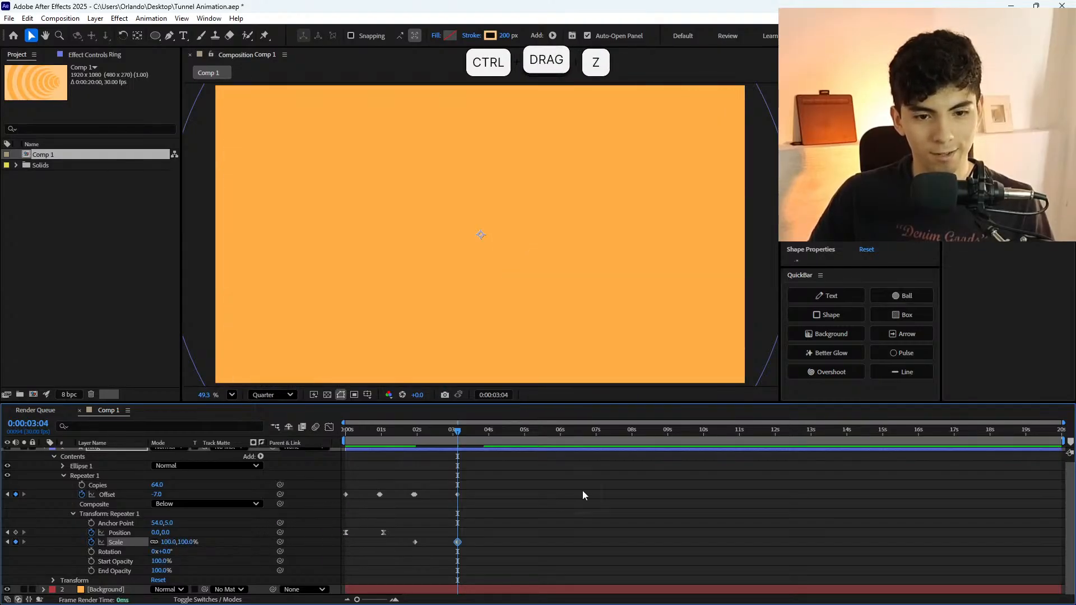
Preview the tunnel animation from the start and examine how the rings behave during the Scale transition up to 0:00:03:04.
click(548, 492)
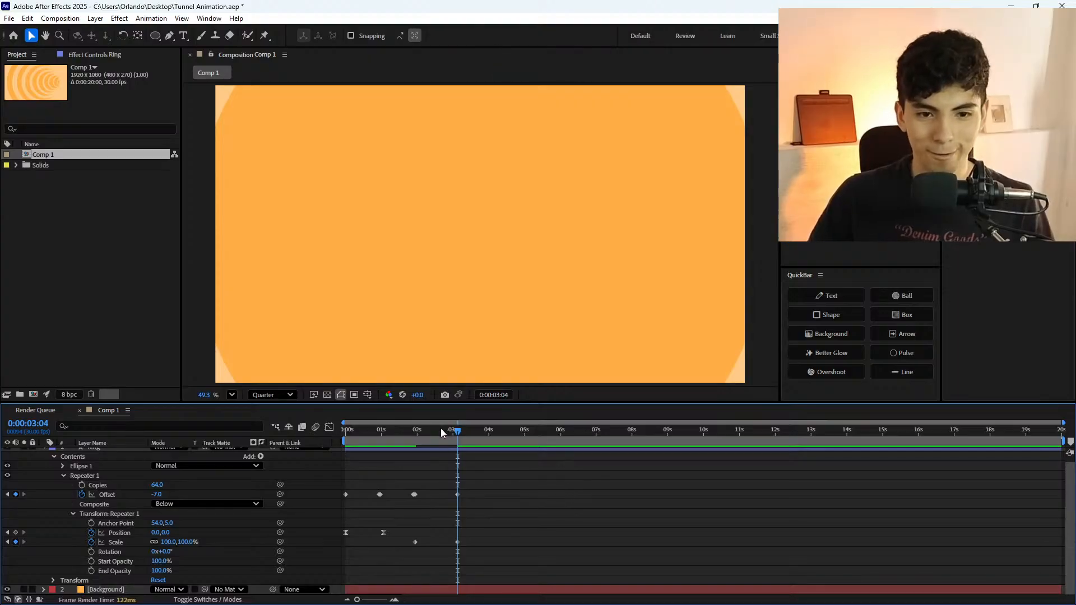
drag(441, 428, 314, 443)
key(space)
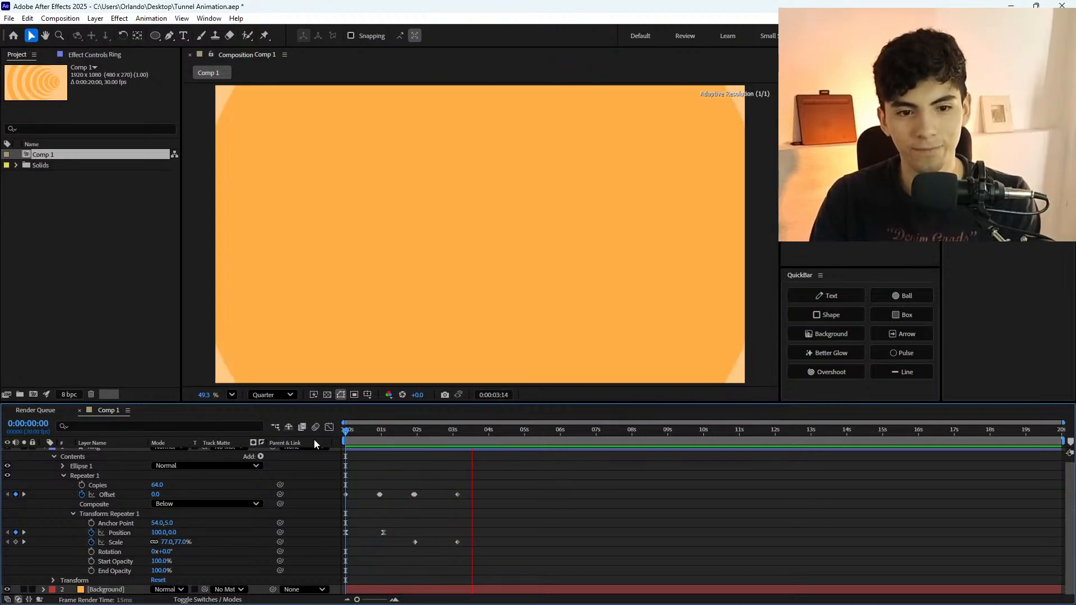
click(359, 436)
key(space)
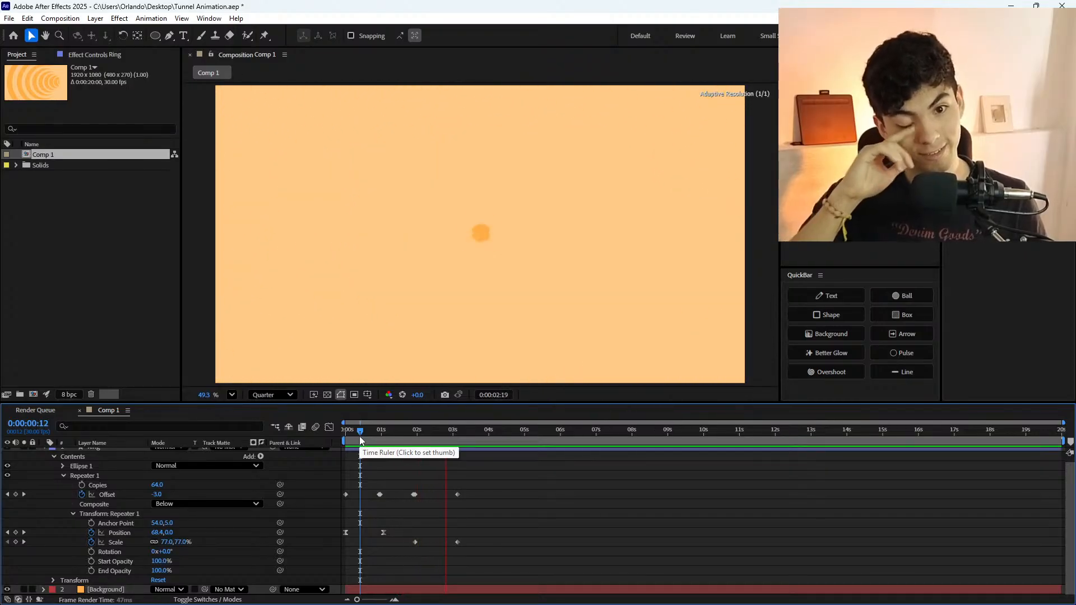
drag(360, 441, 438, 456)
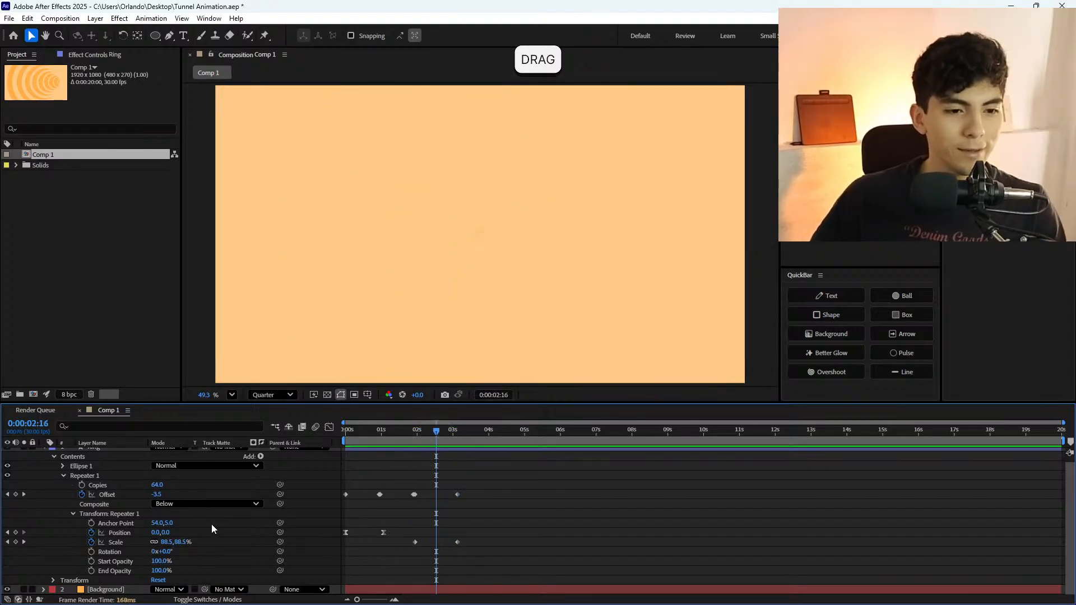
scroll(310, 499, down, 2)
click(469, 435)
click(438, 438)
click(398, 432)
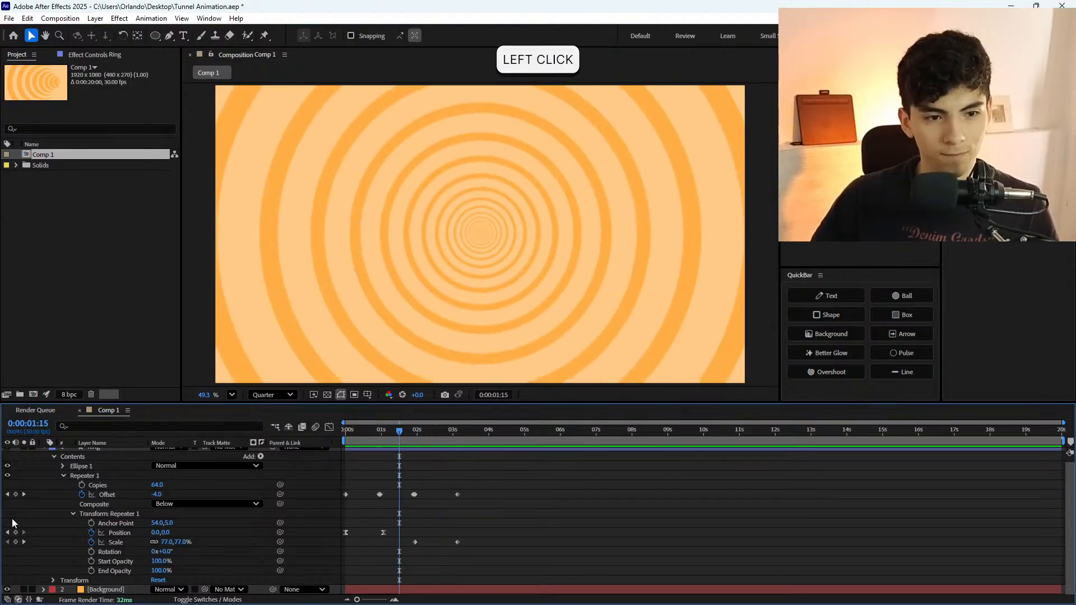
Try a different repeater Anchor Point at 0:00:01:15 and undo the change.
drag(162, 523, 266, 516)
key(ctrl+z)
key(ctrl+z)
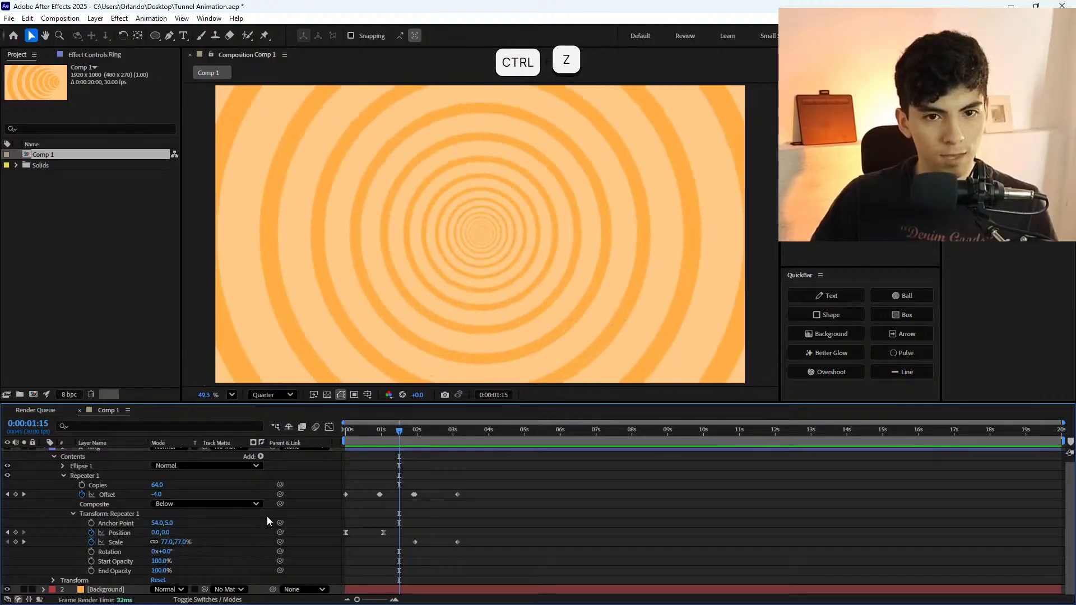
scroll(143, 497, down, 2)
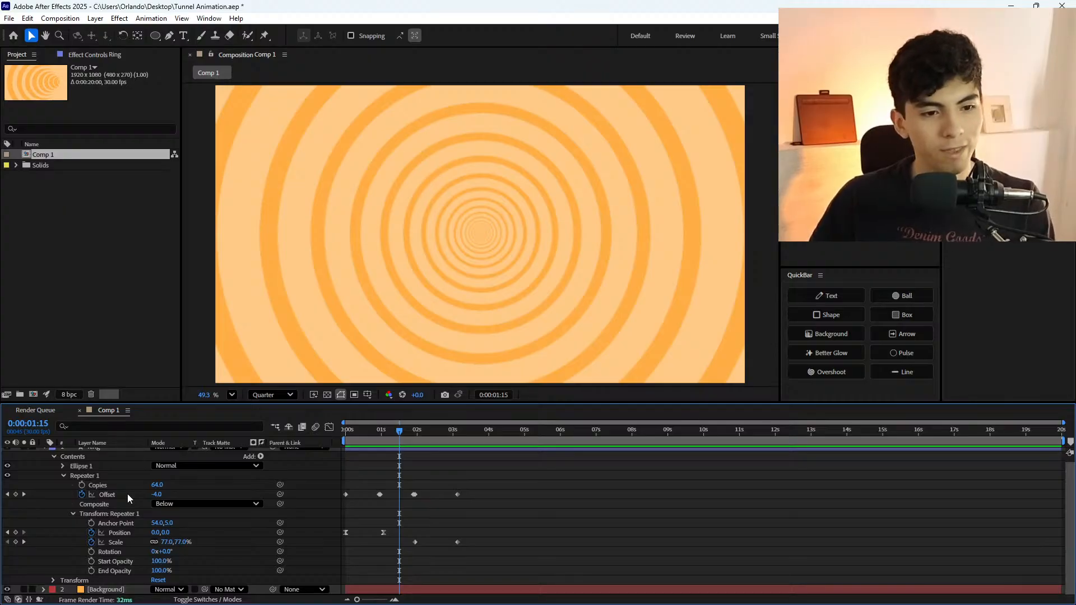
scroll(93, 534, up, 1)
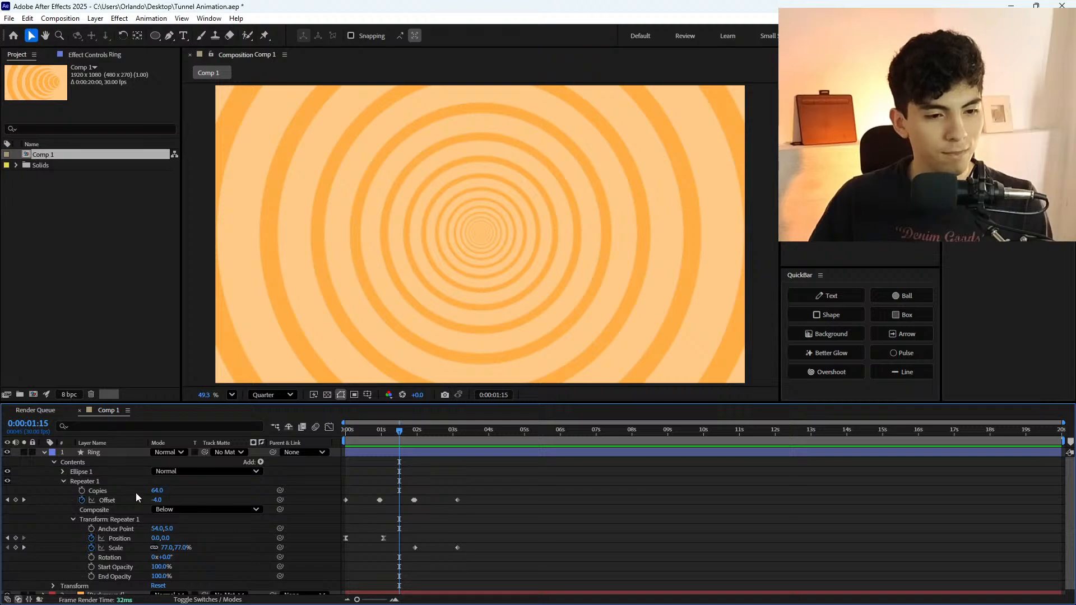
click(106, 454)
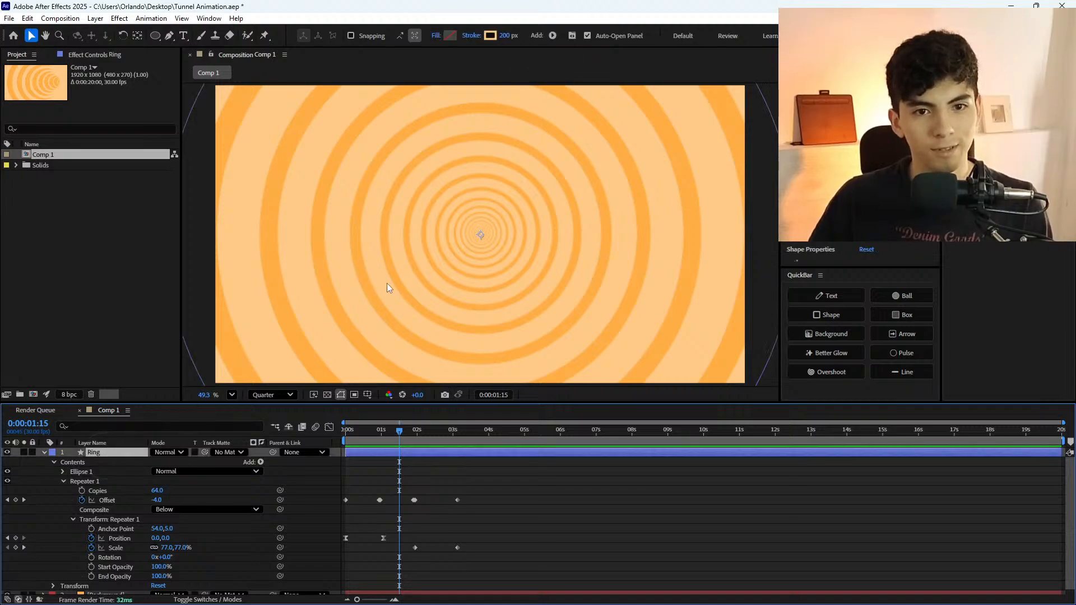
scroll(21, 472, down, 1)
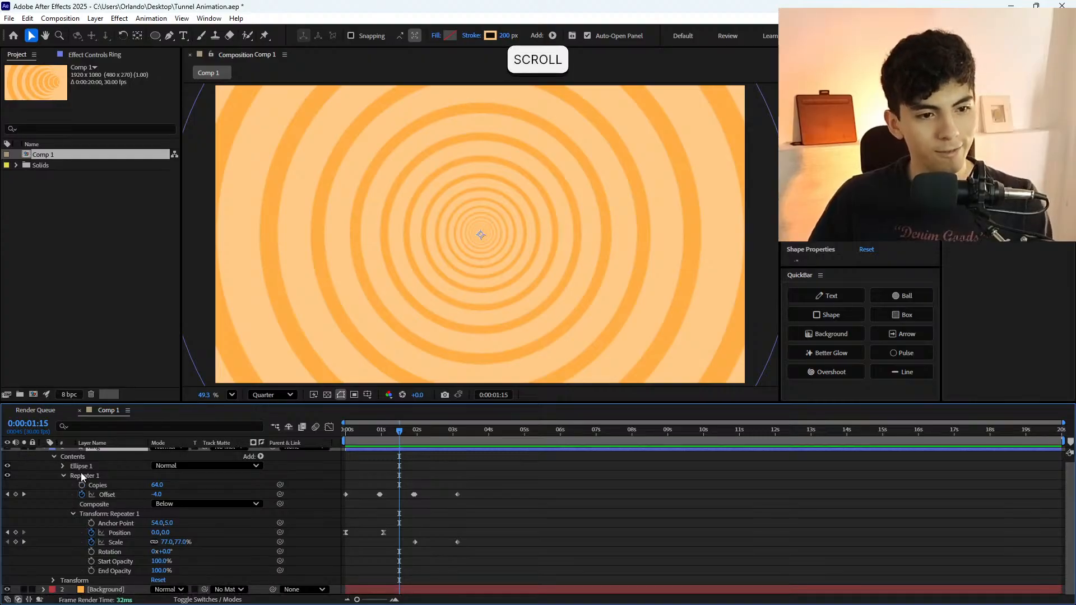
mouse_move(401, 443)
mouse_down()
mouse_move(427, 438)
mouse_move(351, 439)
mouse_move(391, 442)
mouse_up()
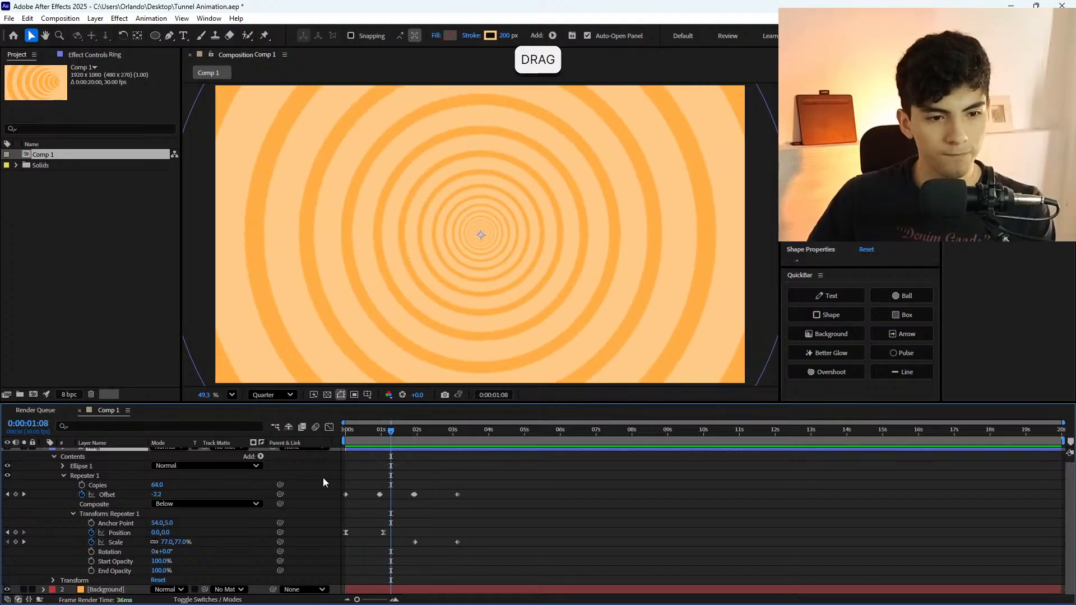
scroll(187, 542, down, 1)
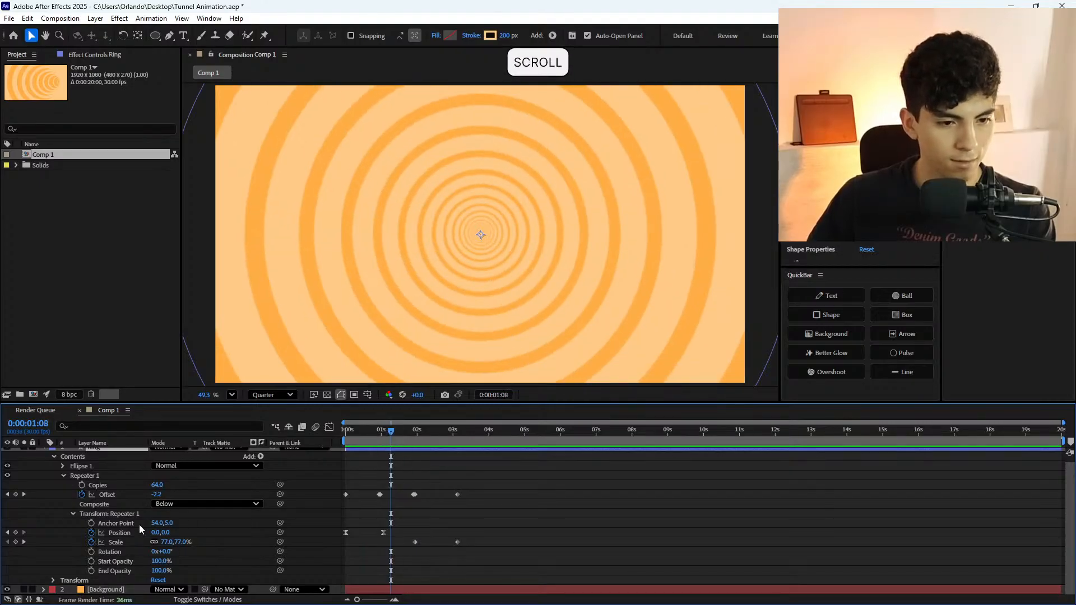
scroll(185, 460, up, 1)
Try the Overlay, Add and Screen blending modes on the Ring layer and return it to Normal.
click(168, 452)
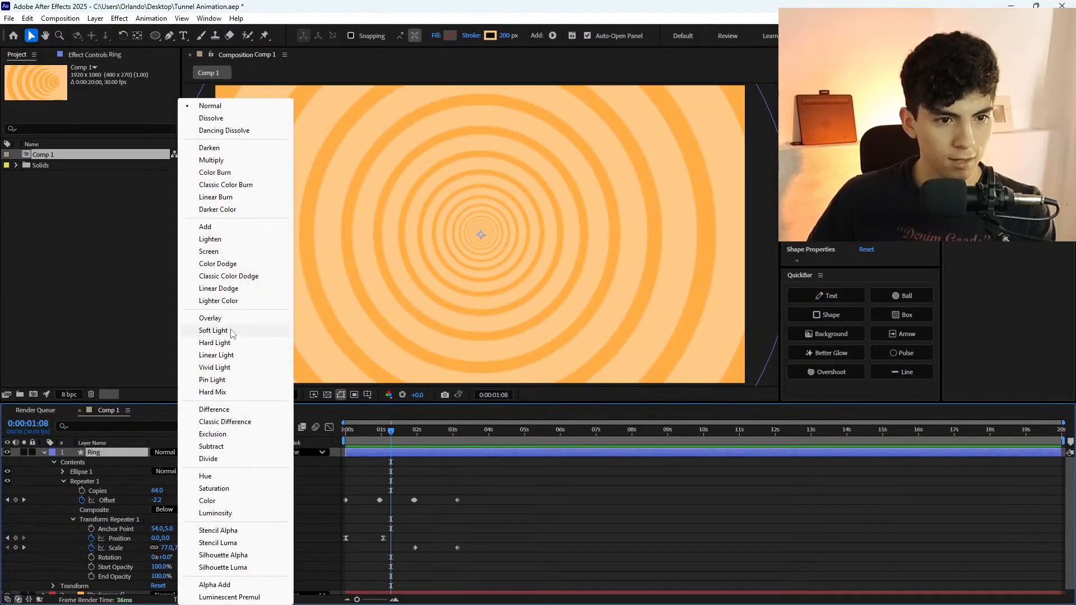
click(218, 318)
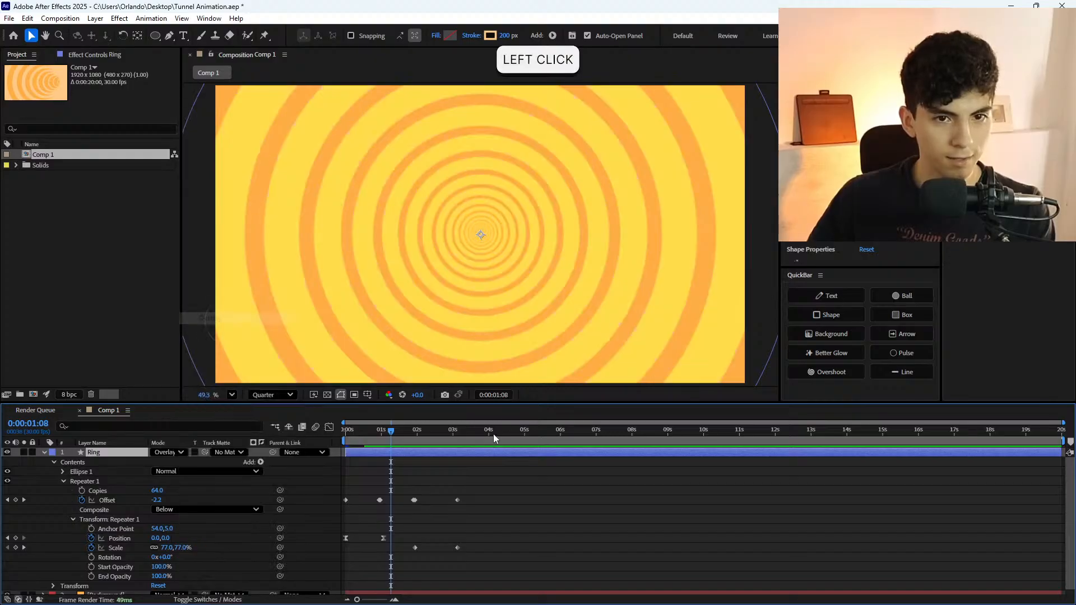
drag(375, 433, 347, 433)
click(181, 454)
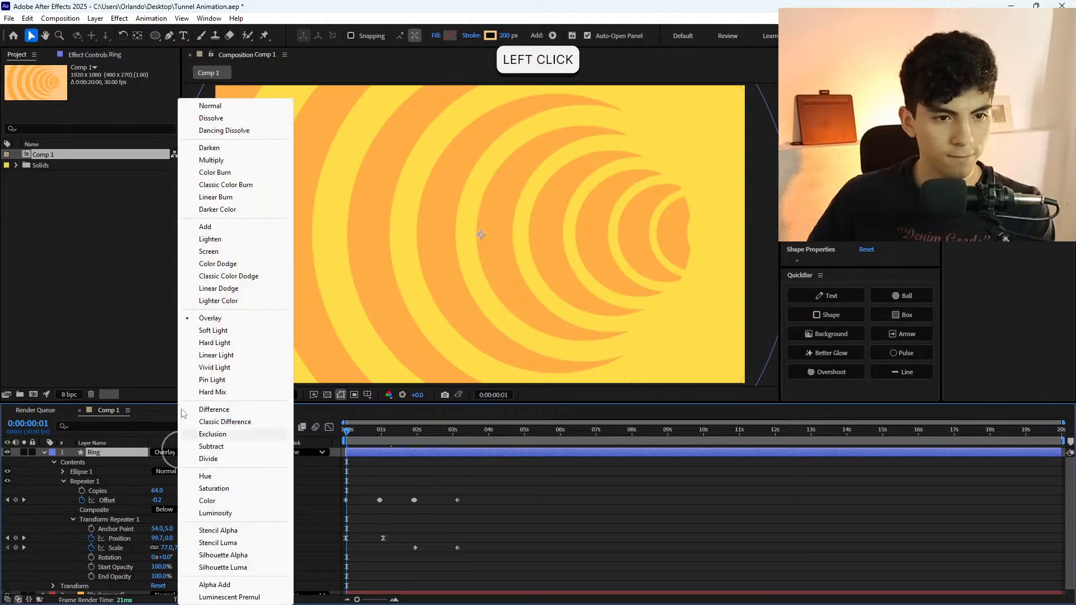
click(216, 230)
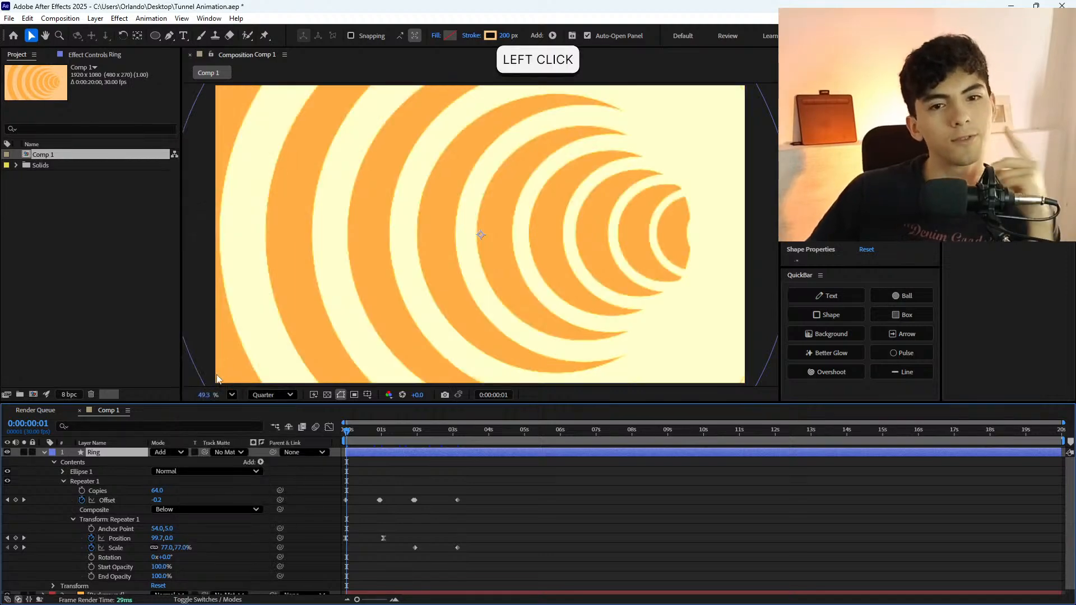
drag(168, 452, 221, 251)
click(168, 452)
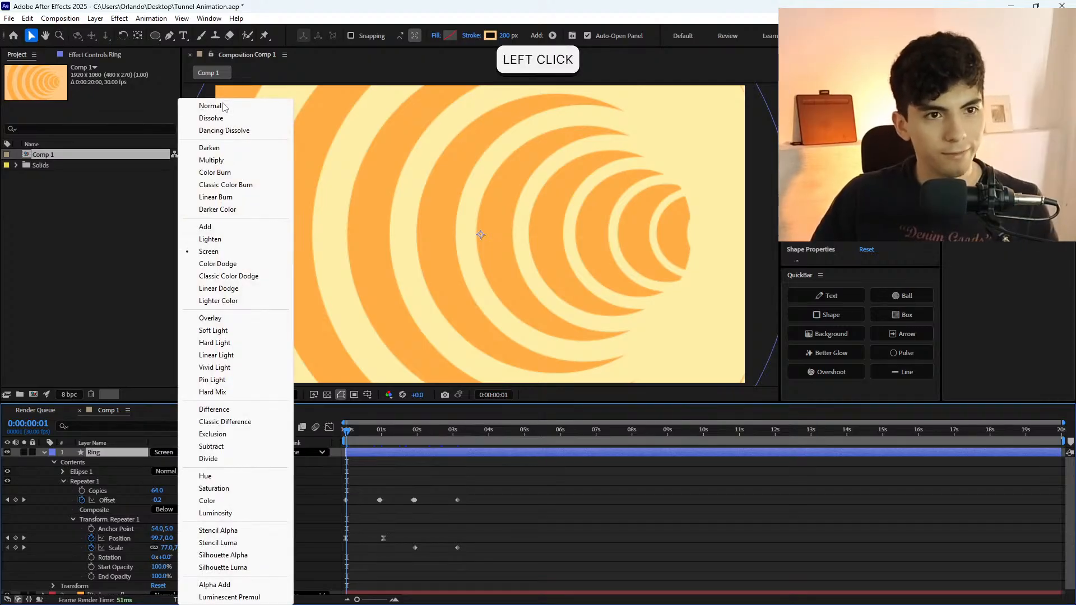
click(207, 106)
Set the Ring layer's Opacity to 50%.
key(t)
click(157, 462)
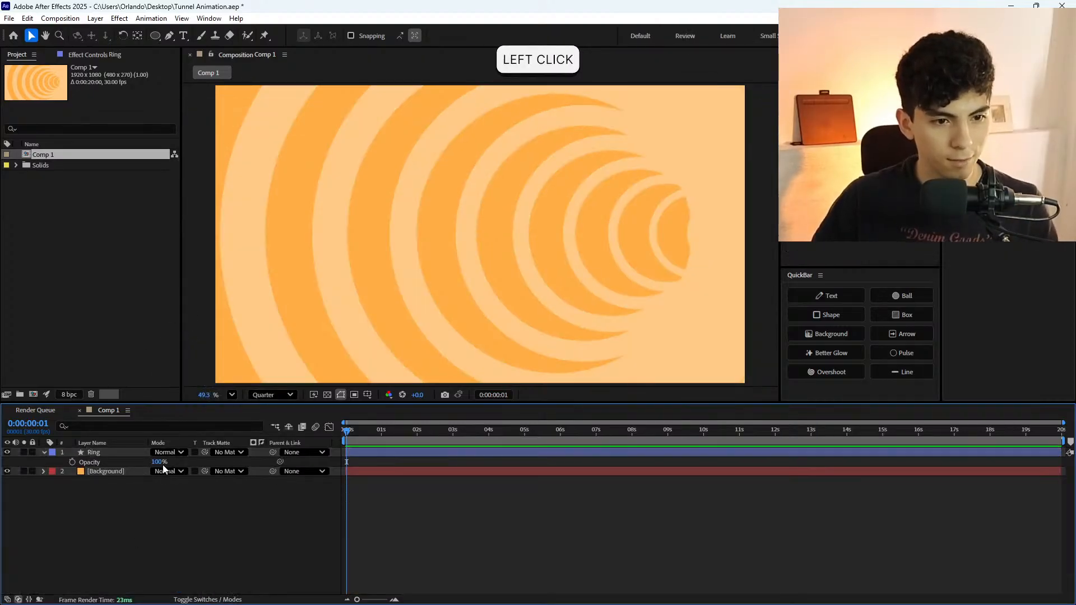
text(50)
key(Return)
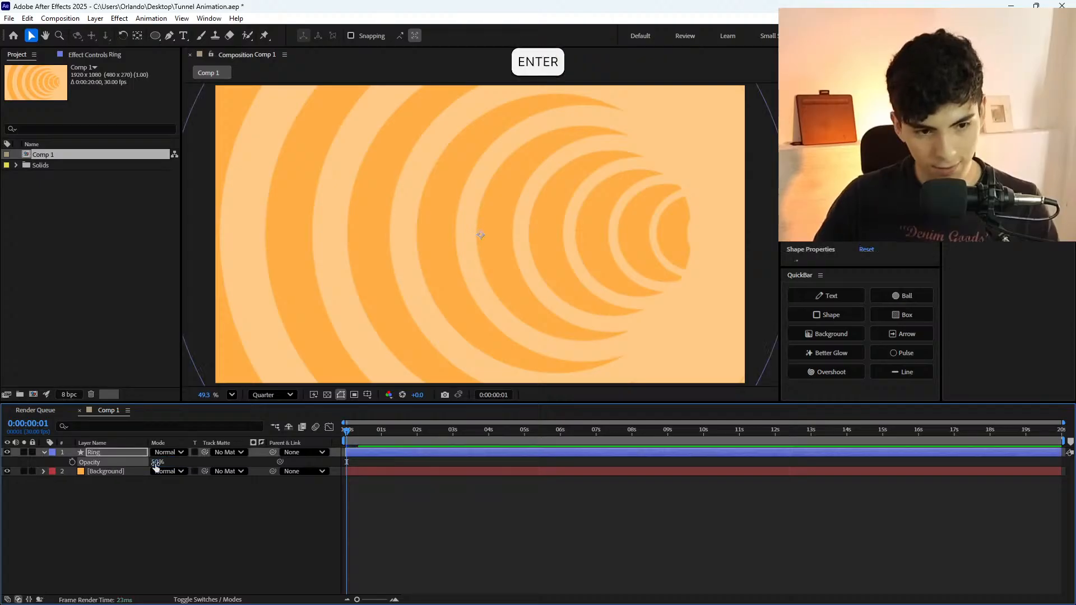
drag(363, 430, 352, 435)
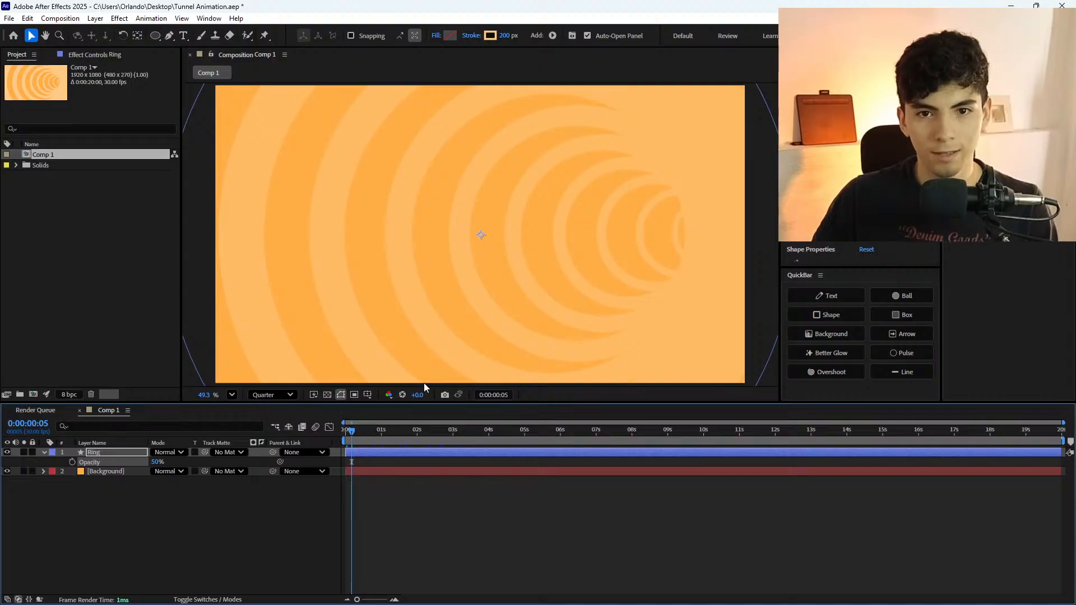
Expand the Ring layer to show all its property groups and select the layer.
click(43, 453)
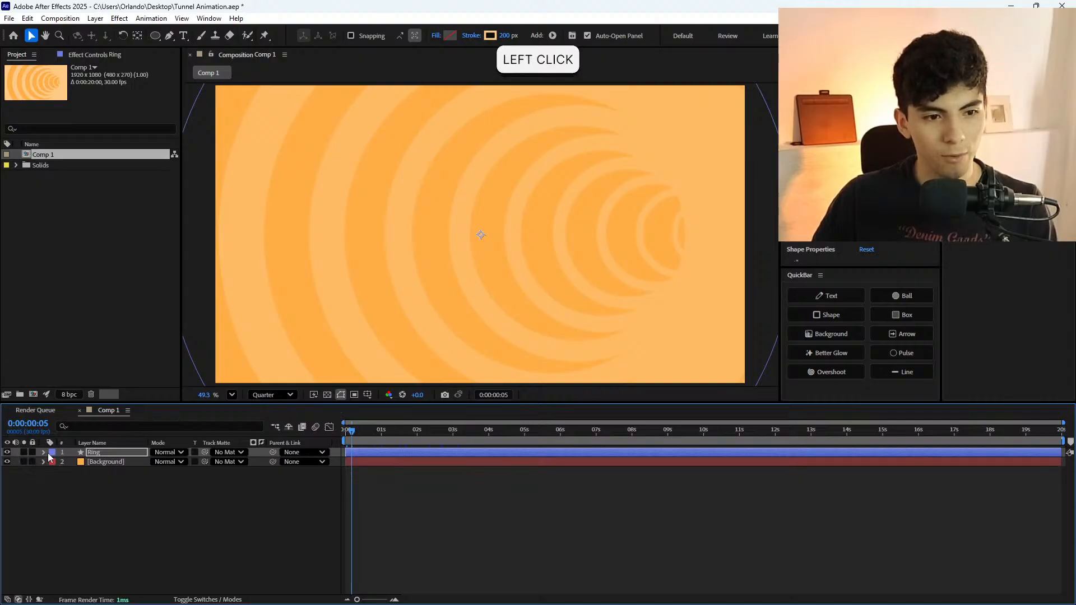
click(43, 452)
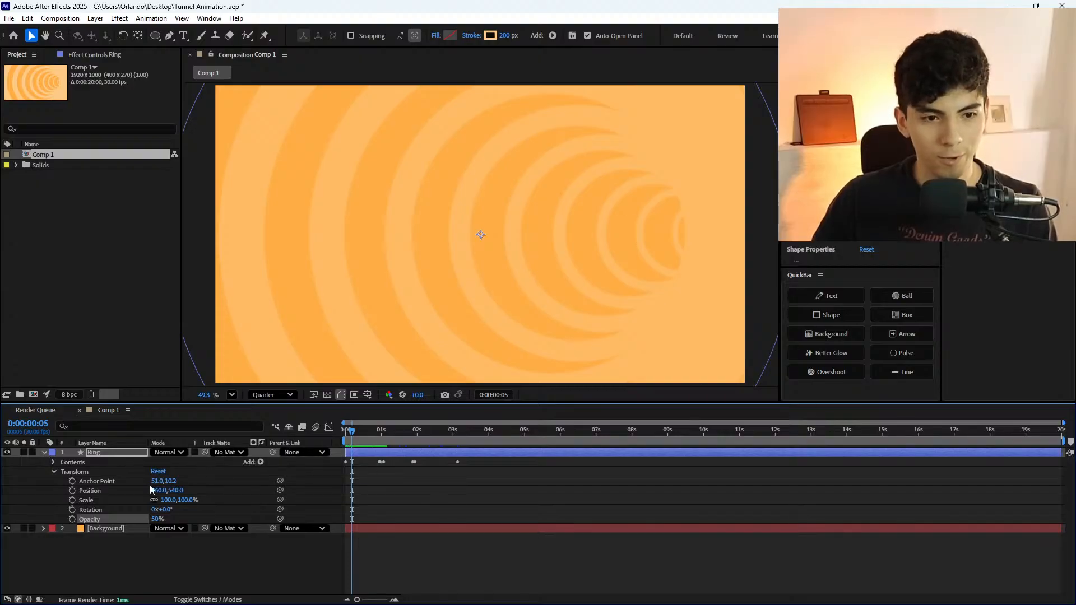
click(162, 453)
click(94, 452)
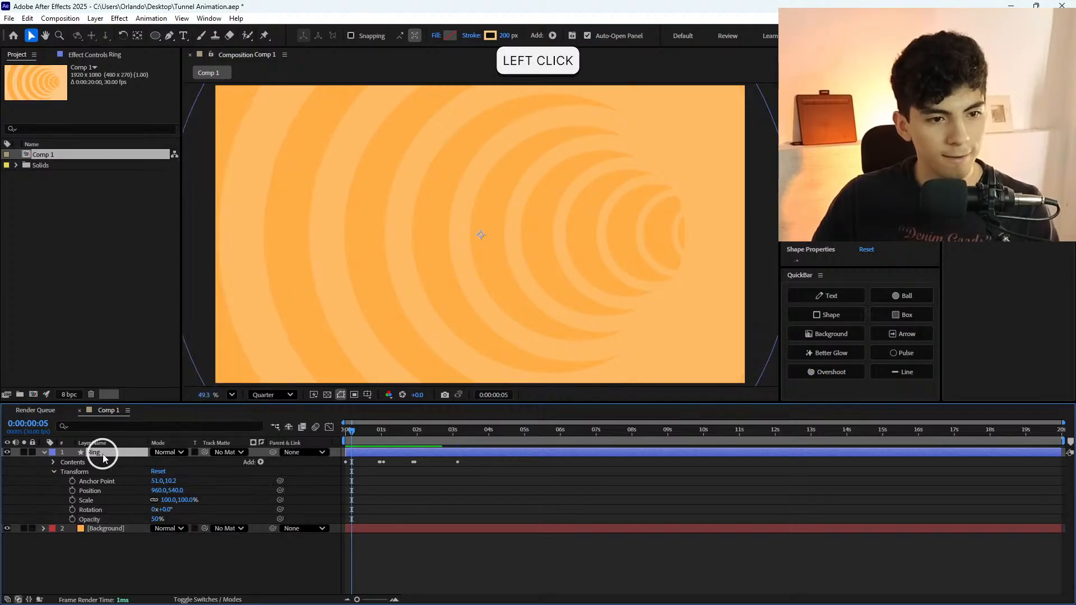
Set the Ring layer's Opacity back to 100% and expand the layer's property groups again.
key(t)
drag(157, 462, 274, 509)
click(127, 481)
click(49, 455)
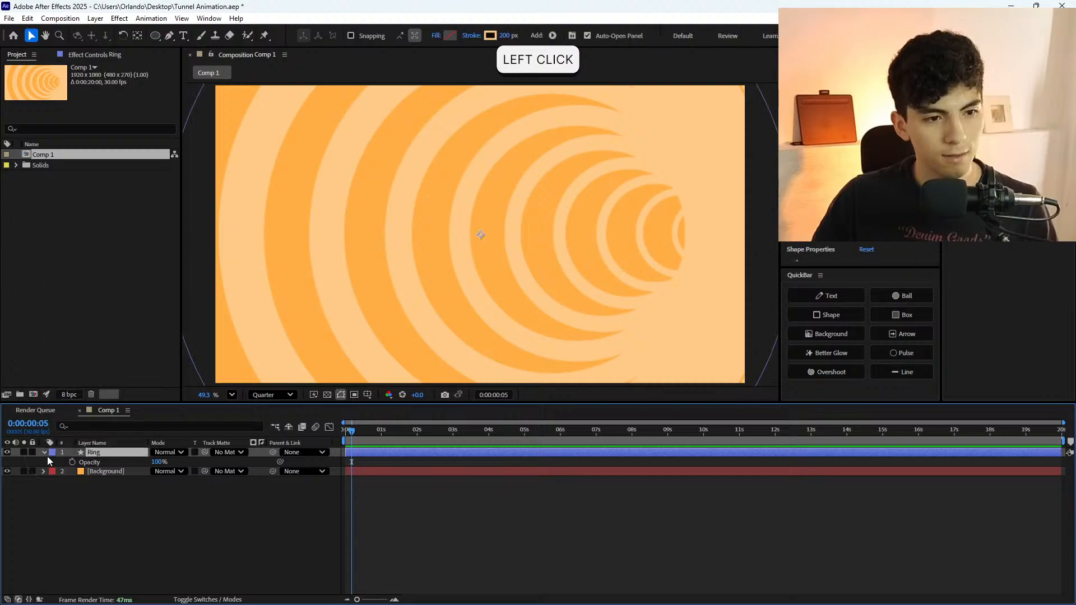
click(47, 456)
click(43, 452)
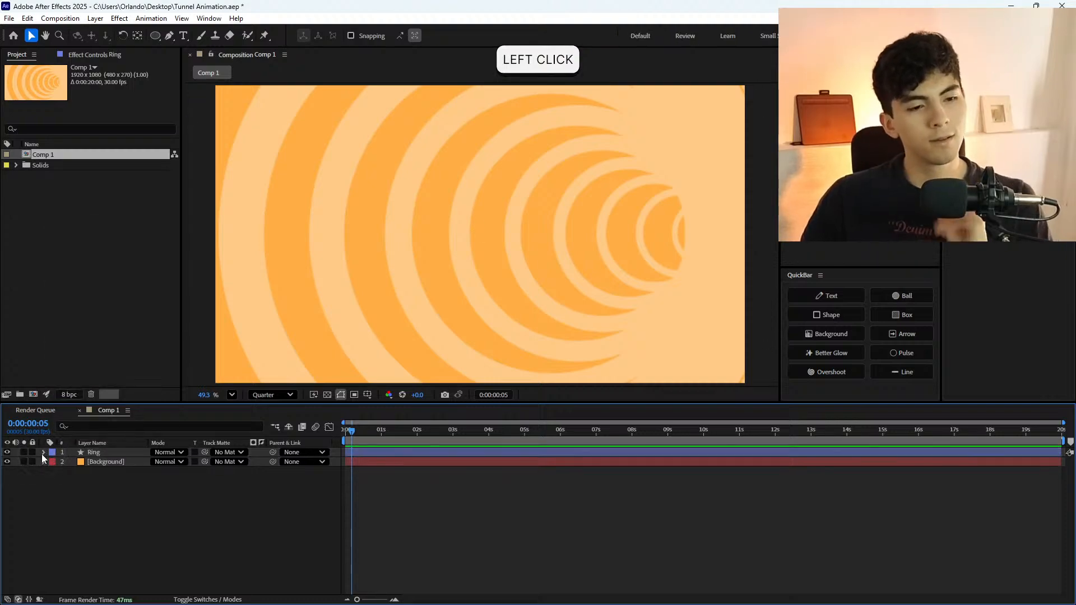
click(43, 452)
Scrub through the end of the tunnel animation between 0:00:03:03 and 0:00:01:27.
drag(429, 443, 457, 443)
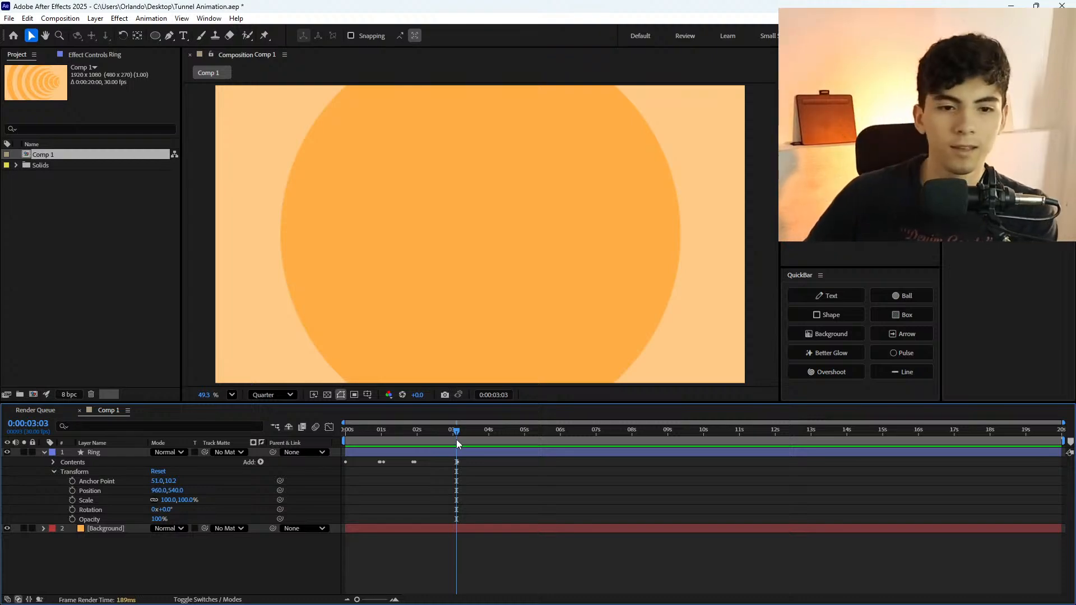
click(445, 435)
drag(443, 439, 414, 434)
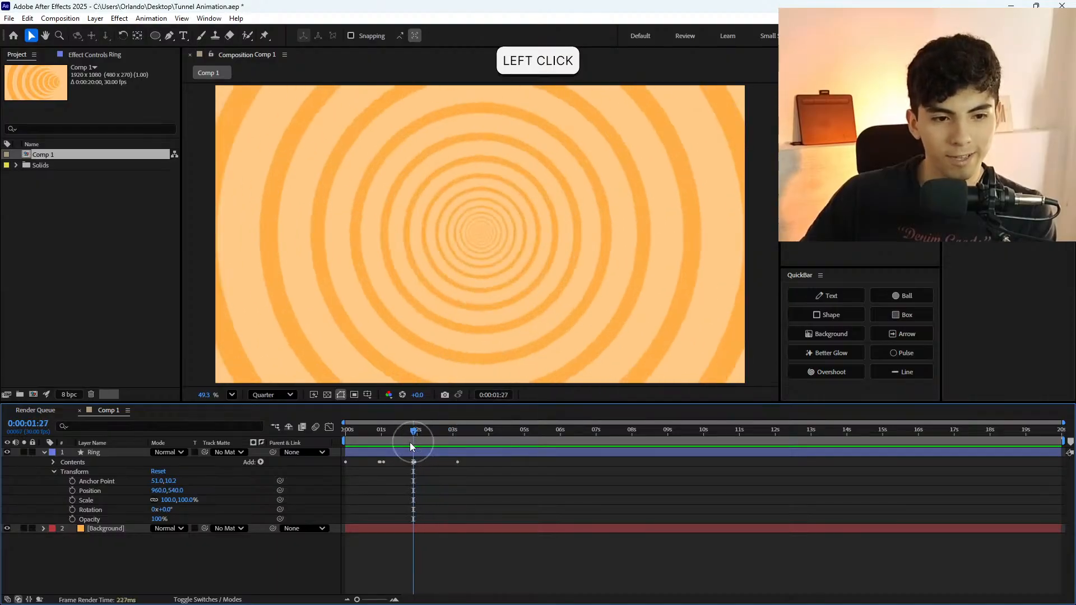
Examine the Ellipse 1 contents of the Ring layer, including the Stroke 1 properties.
click(54, 463)
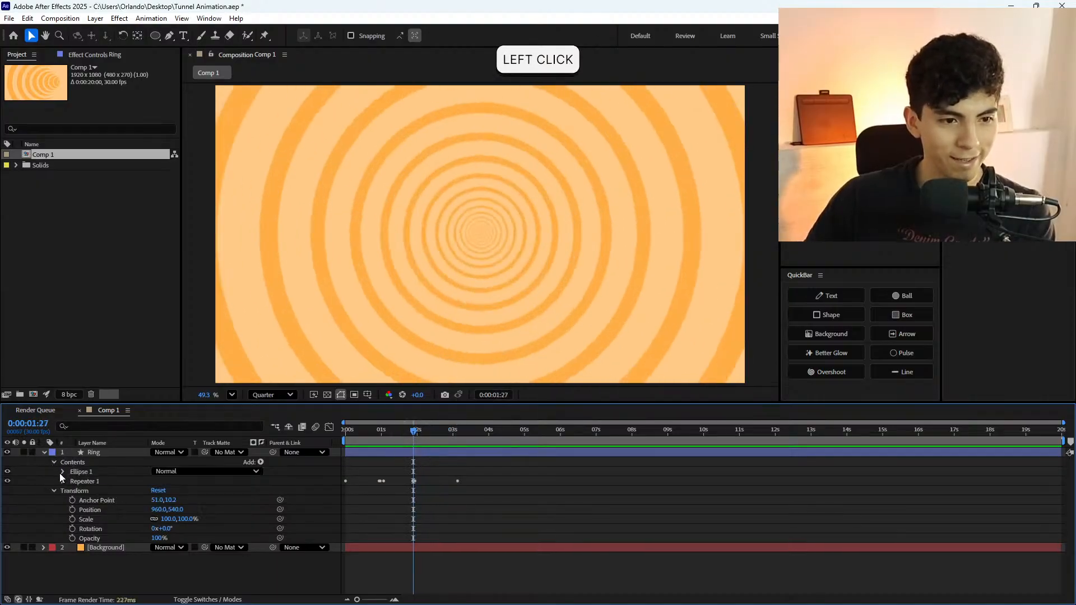
click(62, 472)
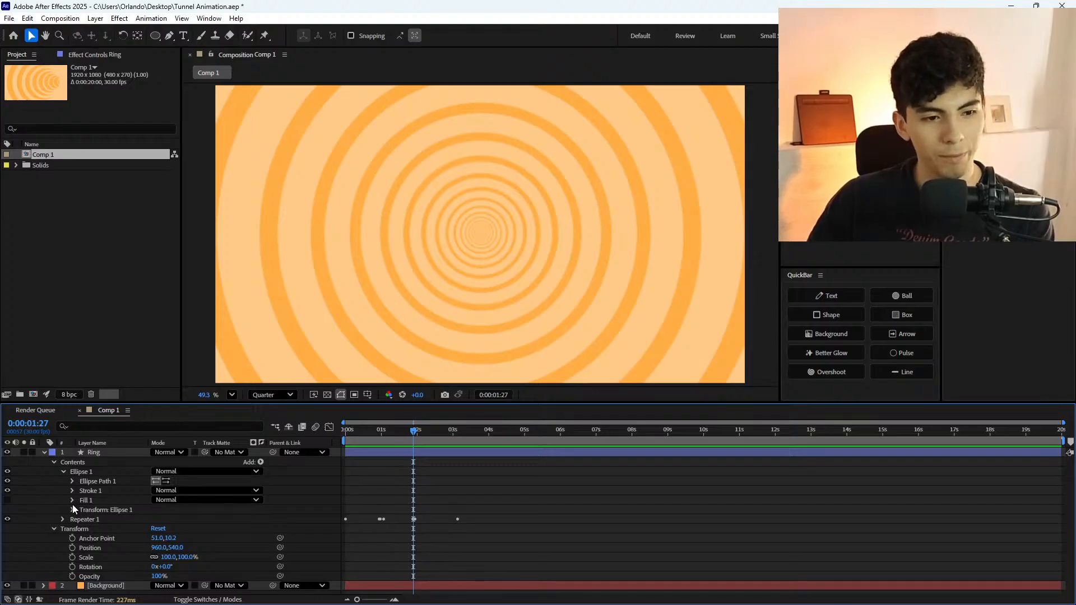
scroll(74, 516, up, 1)
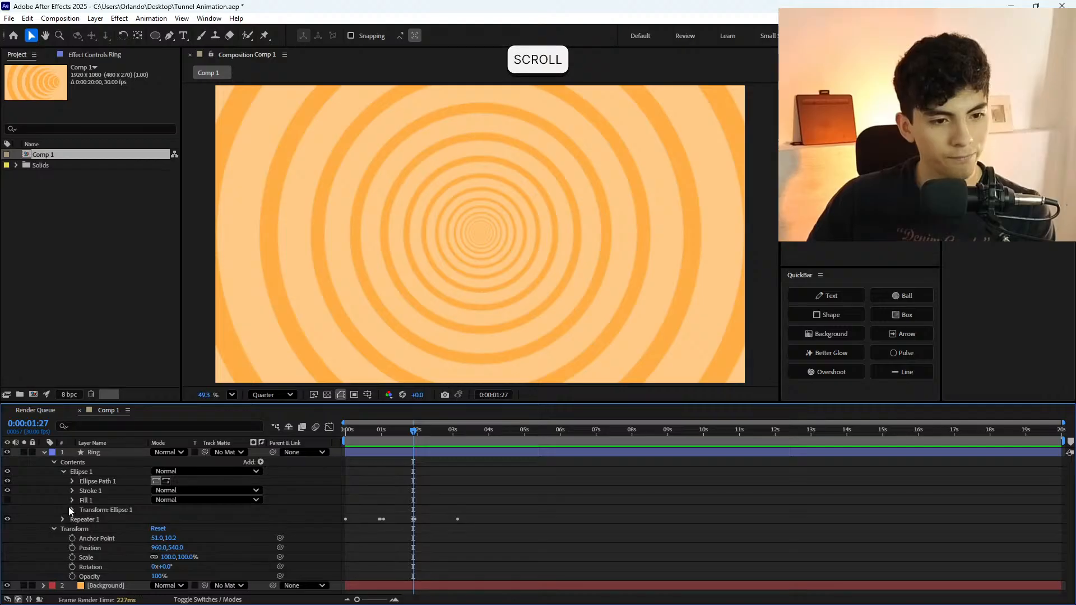
click(72, 500)
click(73, 493)
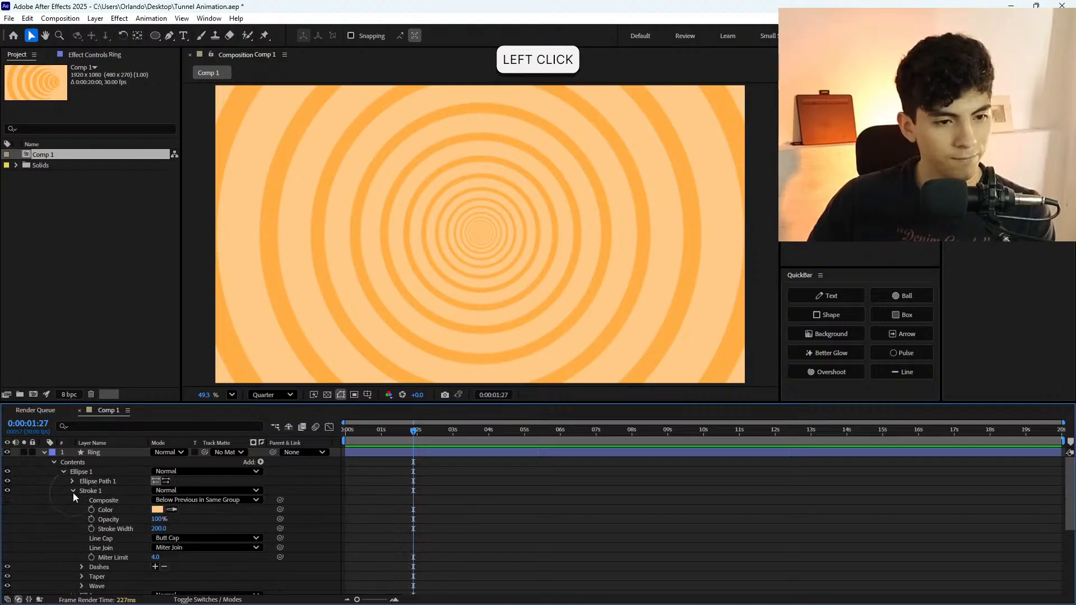
scroll(72, 489, down, 1)
scroll(72, 487, up, 1)
click(72, 493)
scroll(75, 488, down, 1)
click(74, 472)
Expand Repeater 1 to show its properties and collapse the Ring layer's Transform group.
click(69, 519)
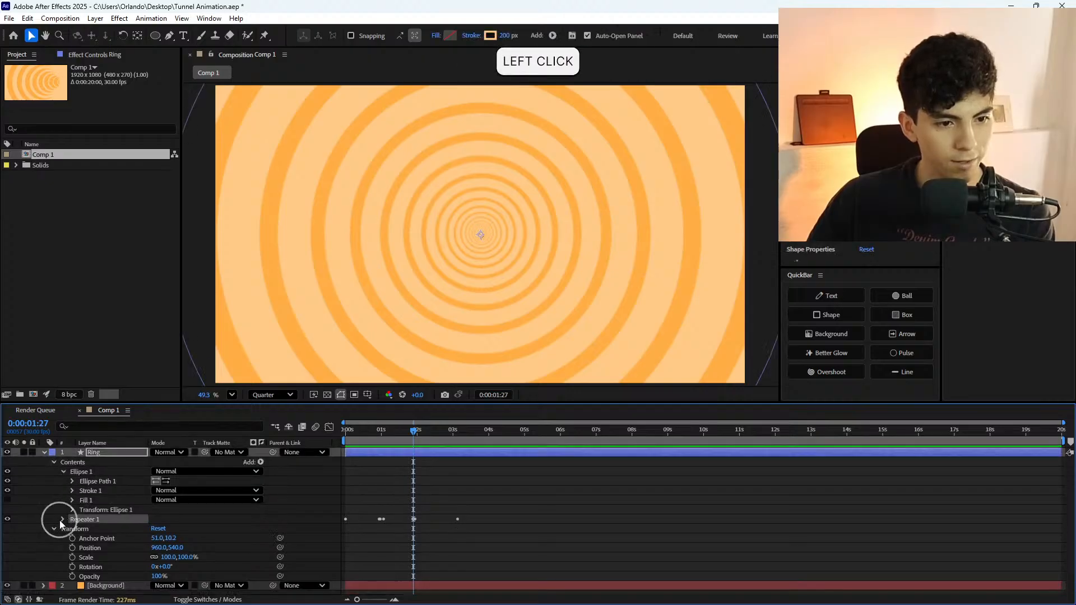
click(60, 519)
click(54, 567)
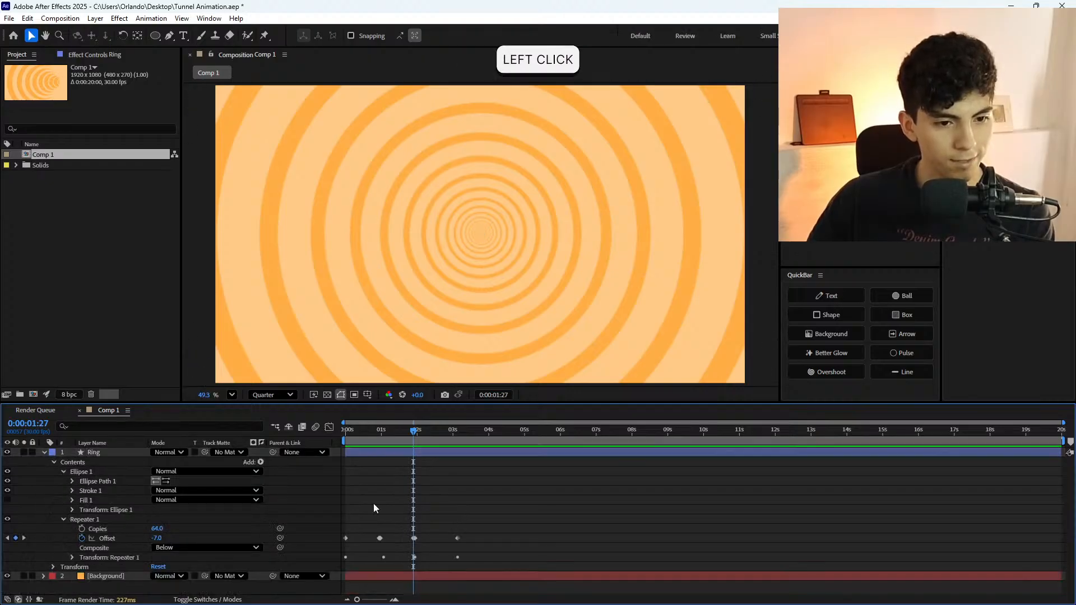
Show only the Ring layer's keyframed properties and move both repeater Scale keyframes out to about 9 and 10 seconds.
drag(416, 432, 418, 445)
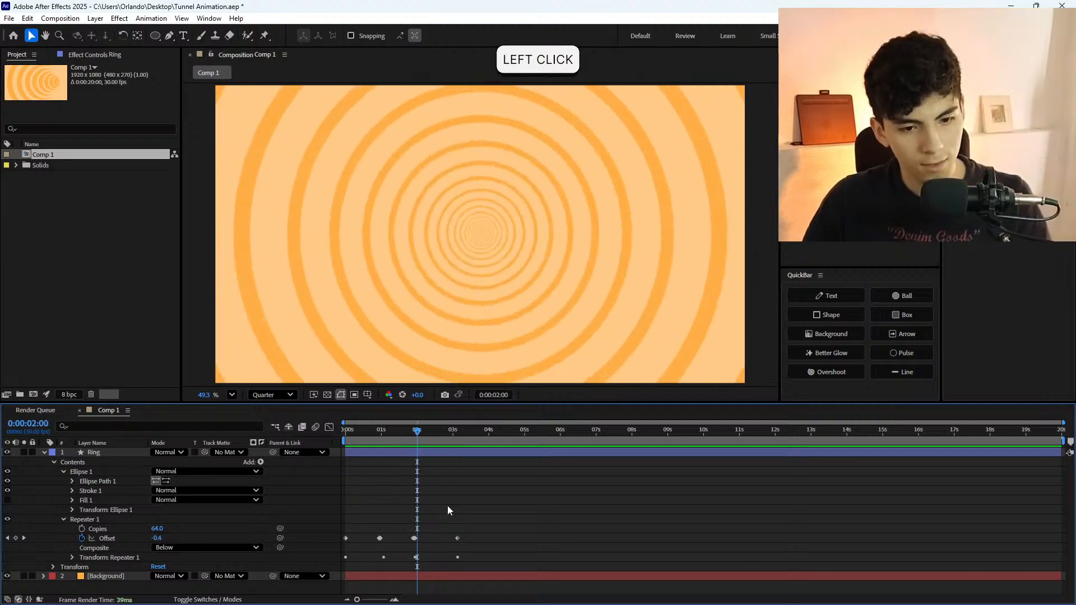
key(u)
click(443, 455)
key(u)
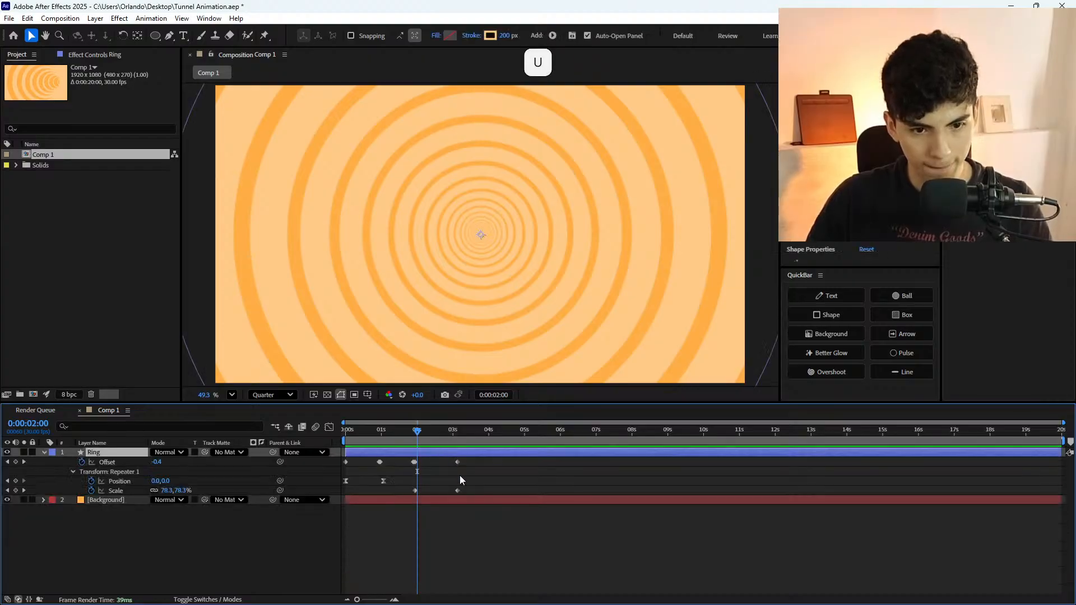
drag(482, 479, 700, 494)
click(509, 460)
Preview the animation's ending from 0:00:01:25 without the Scale change.
click(412, 434)
key(space)
click(24, 468)
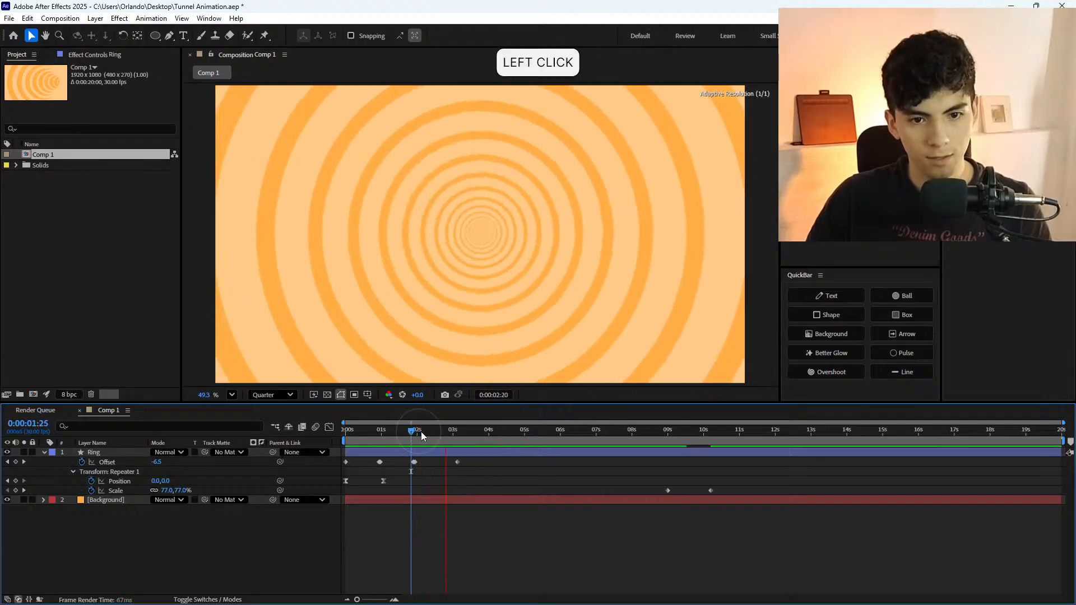
Try keyframing the repeater's Copies at 0:00:02:10 and lowering its value, undoing both changes.
click(44, 452)
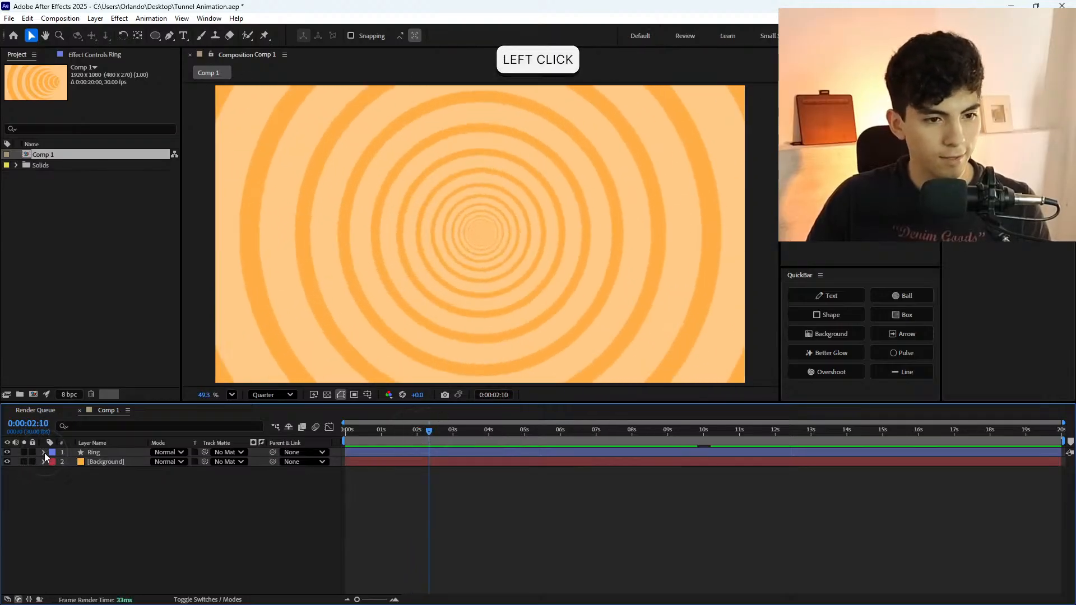
click(45, 452)
click(82, 491)
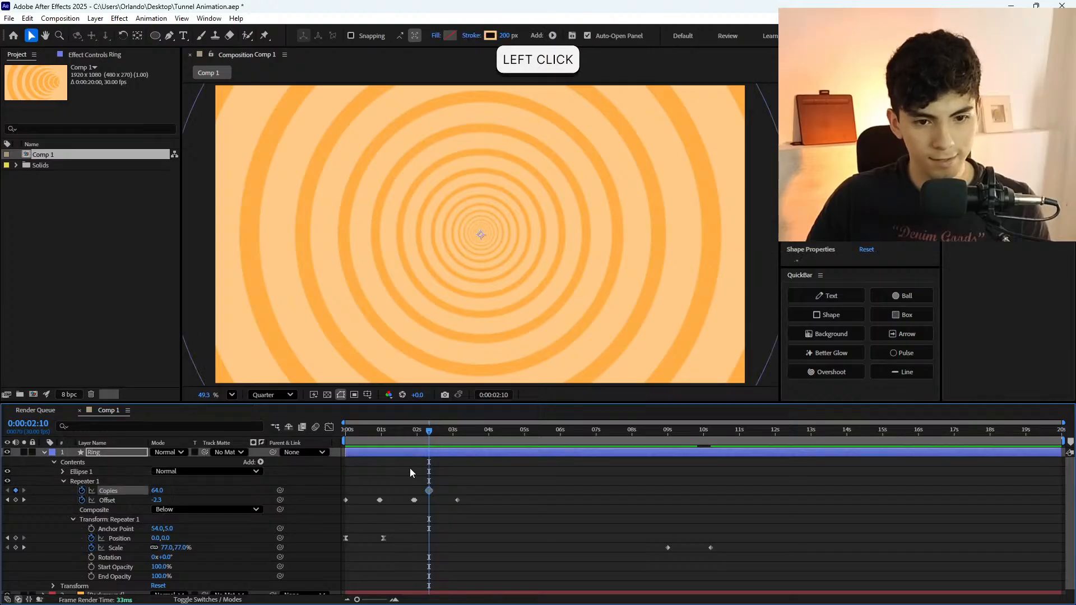
key(ctrl+z)
click(155, 490)
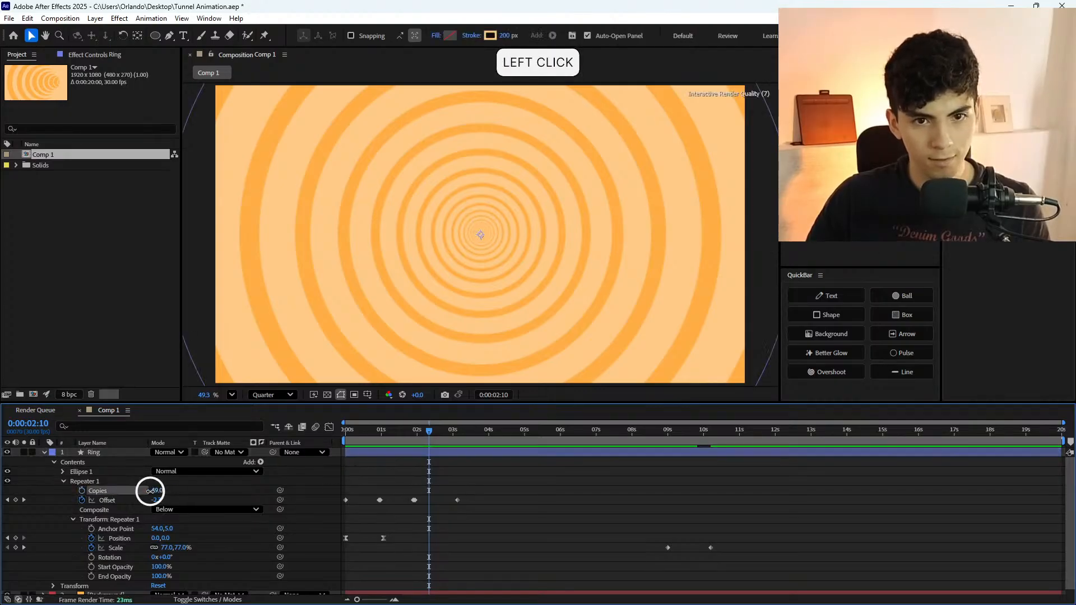
drag(136, 492, 132, 490)
key(ctrl+z)
Keyframe the repeater's Copies from 64 just before 2 seconds to 0 at 0:00:03:04.
click(82, 491)
mouse_move(429, 490)
mouse_down()
mouse_move(457, 490)
mouse_move(415, 491)
mouse_up()
key(k)
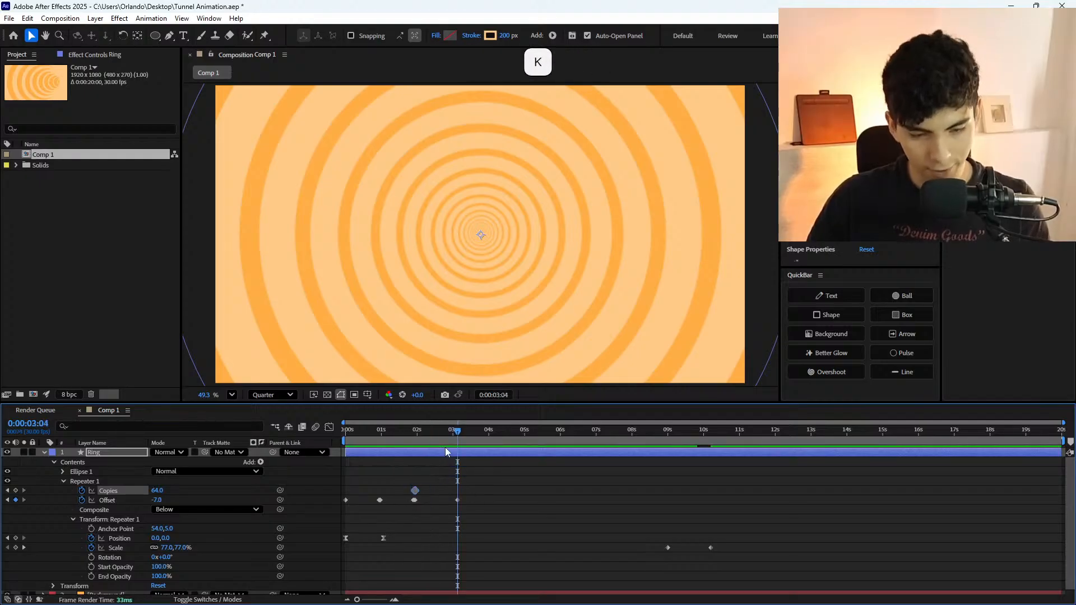
click(157, 491)
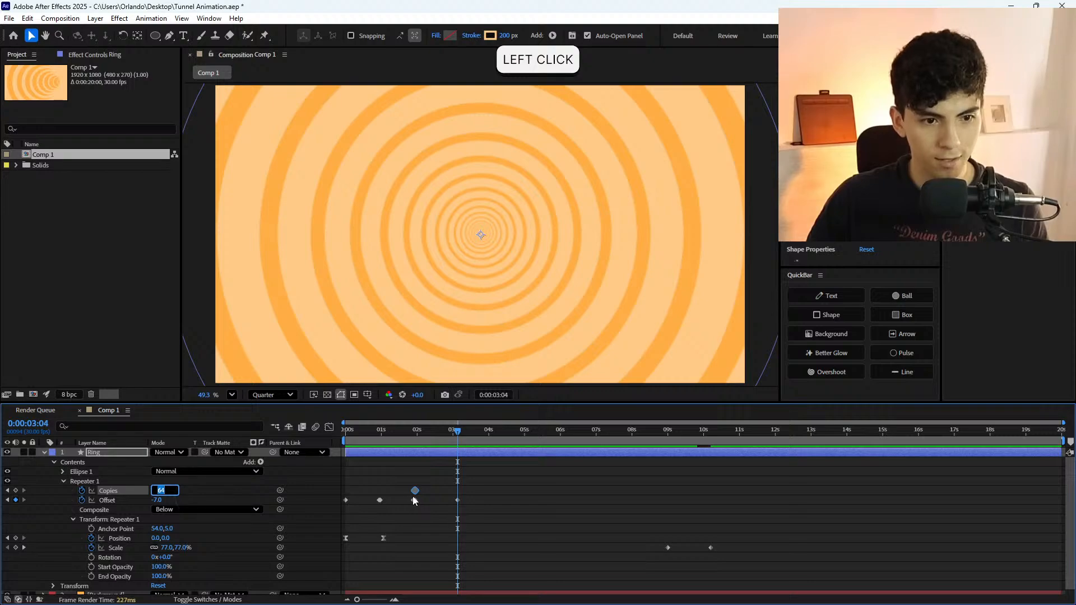
text(0)
key(Return)
click(433, 493)
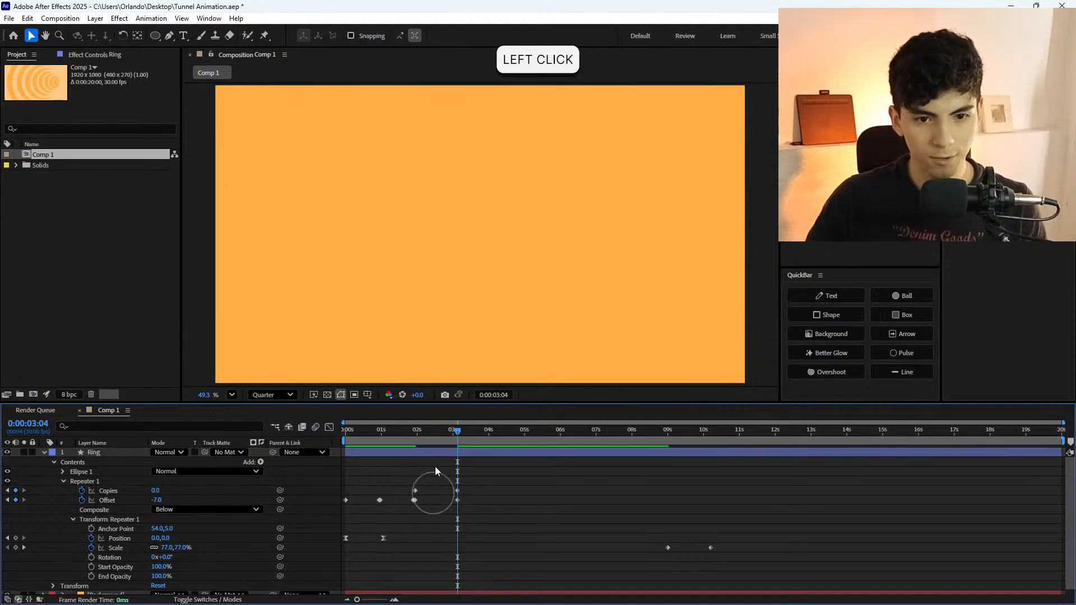
Preview the animation from 0:00:01:13 and scrub through the disappearing rings up to 0:00:02:28.
click(397, 439)
key(space)
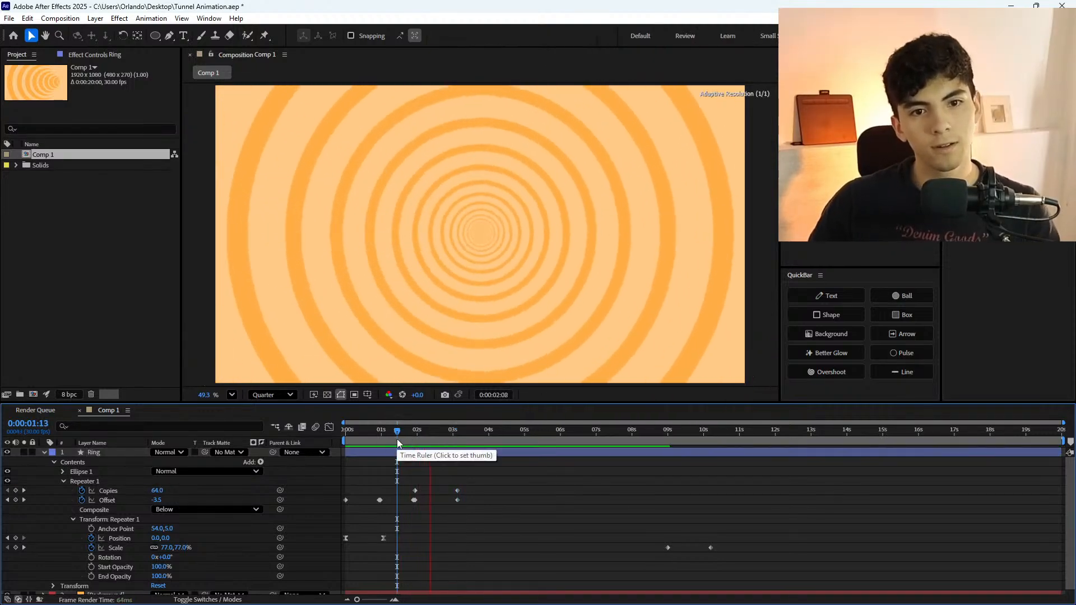
click(426, 440)
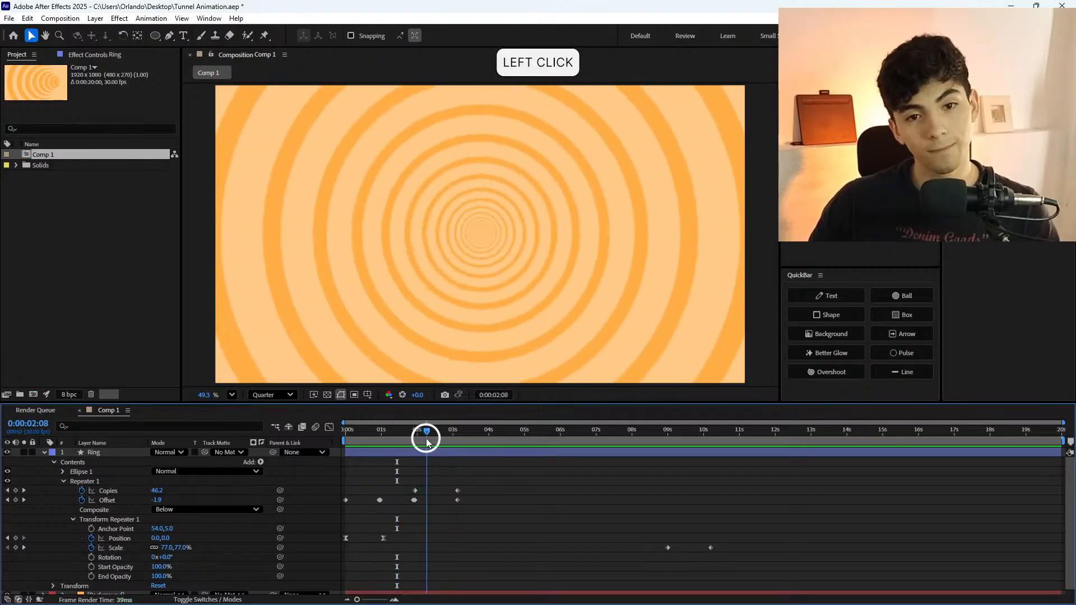
alt+scroll(446, 484, up, 3)
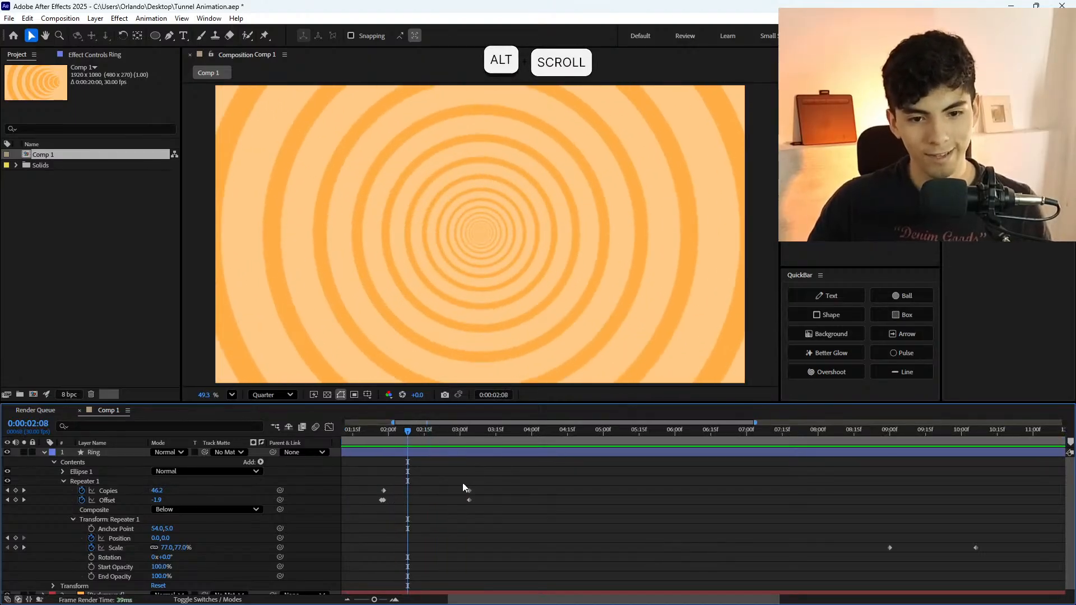
drag(399, 433, 453, 446)
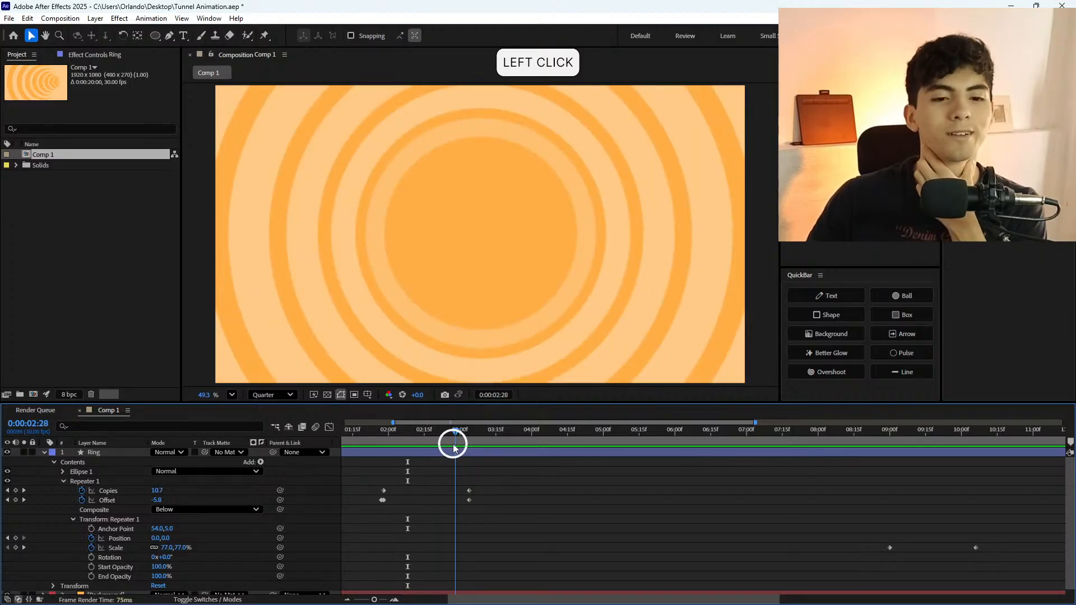
alt+scroll(445, 474, up, 3)
alt+scroll(449, 476, down, 2)
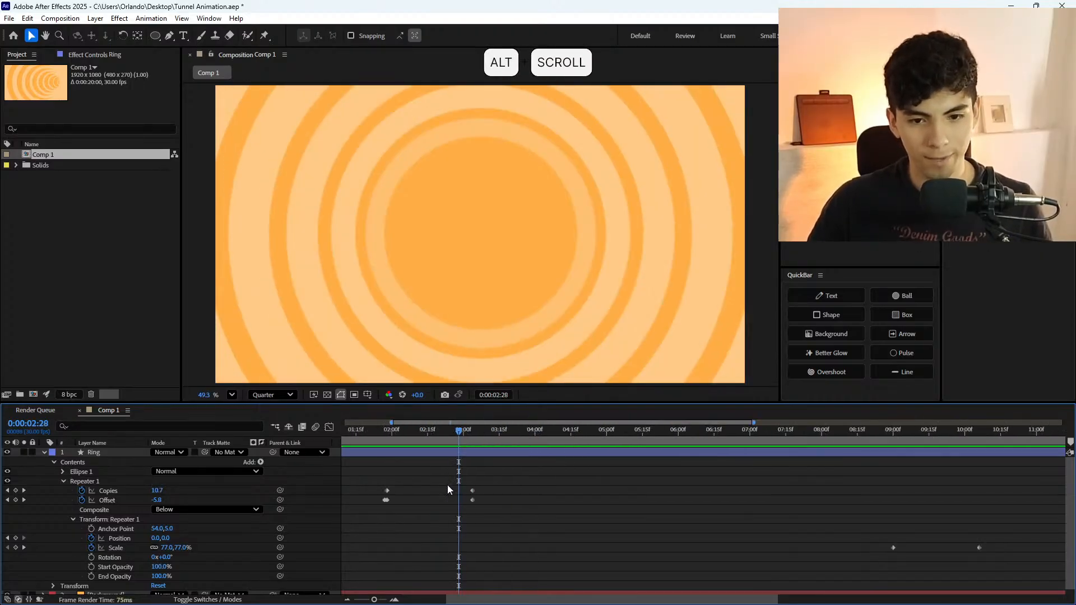
Move the repeater's first Copies keyframe earlier to 0:00:00:29.
alt+scroll(447, 485, down, 3)
drag(415, 491, 379, 491)
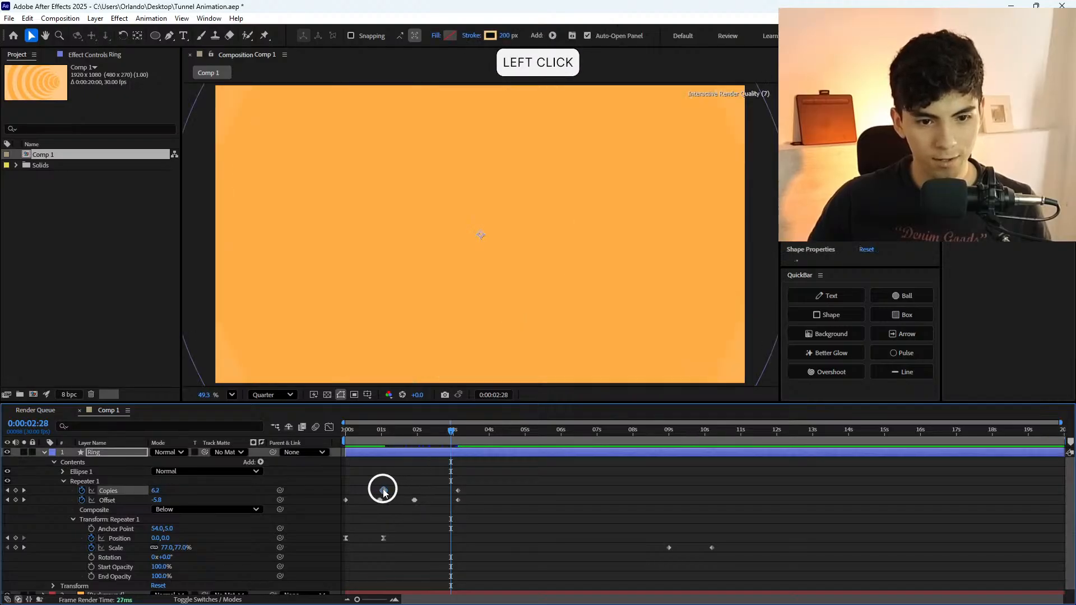
click(432, 483)
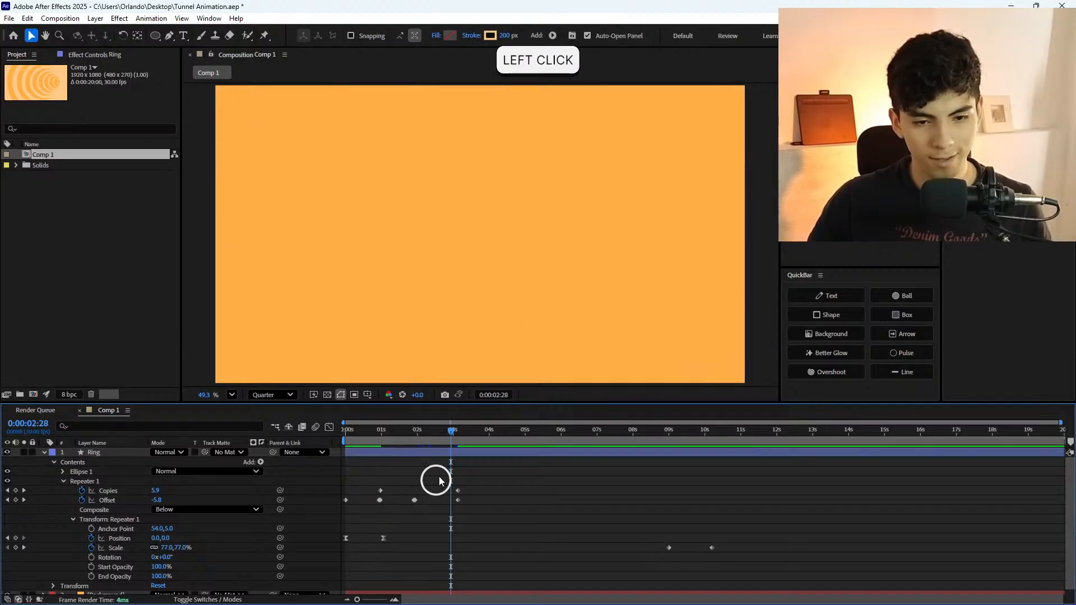
Play the animation from the start and from 0:00:00:15 to review the Copies timing.
key(space)
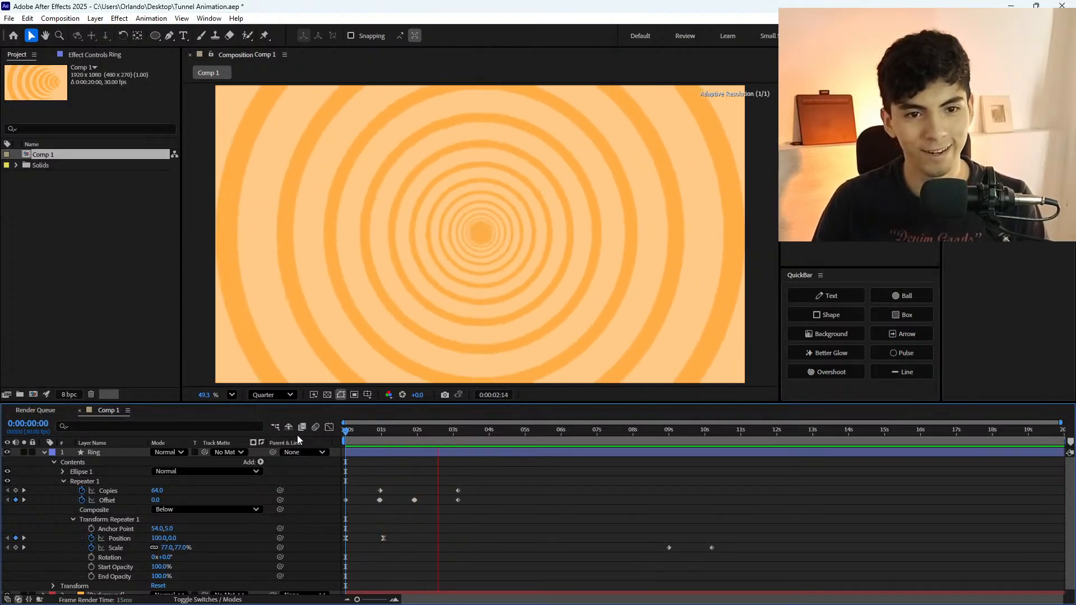
click(346, 430)
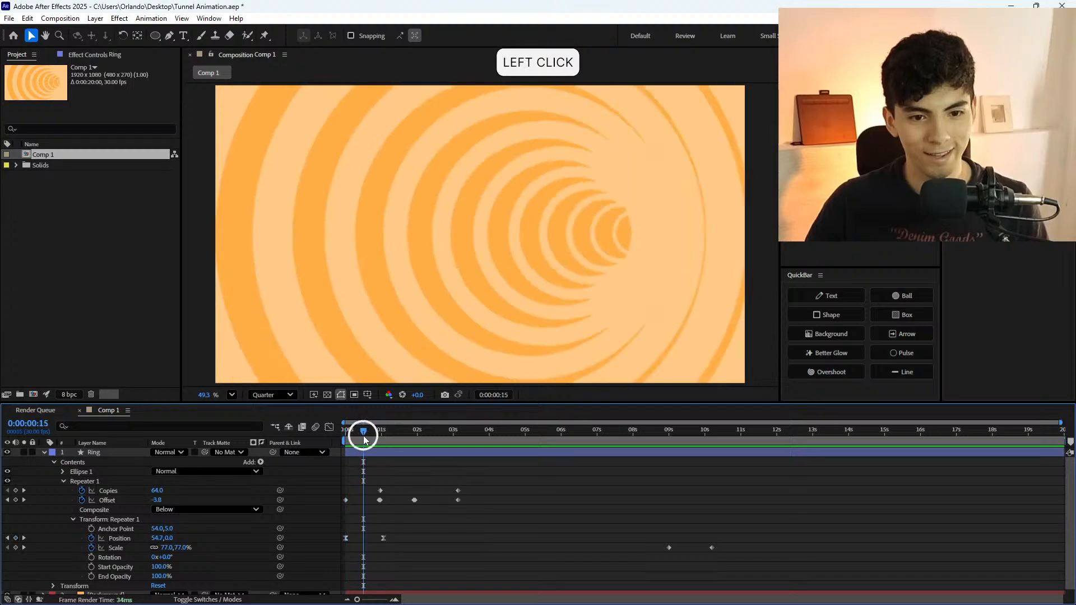
key(space)
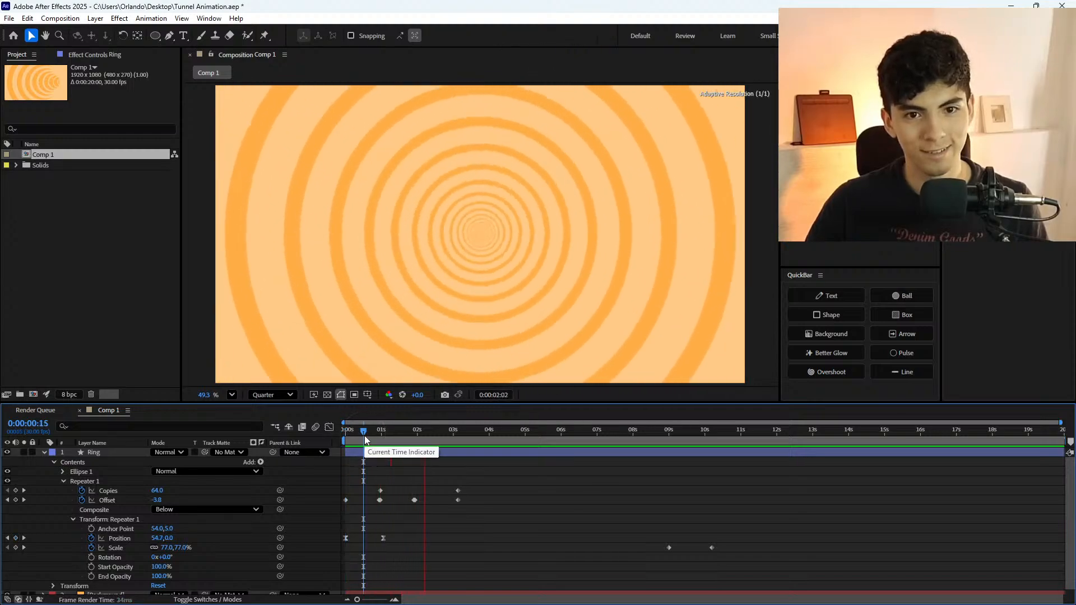
click(365, 435)
click(384, 432)
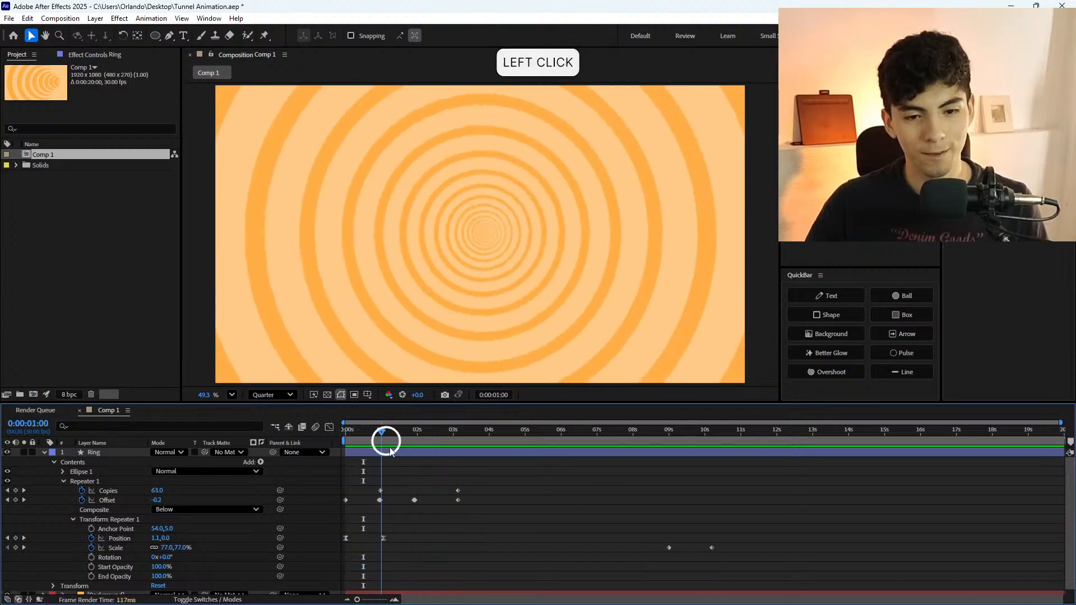
Set the repeater's Copies keyframe at 0:00:00:29 to 24.
click(458, 490)
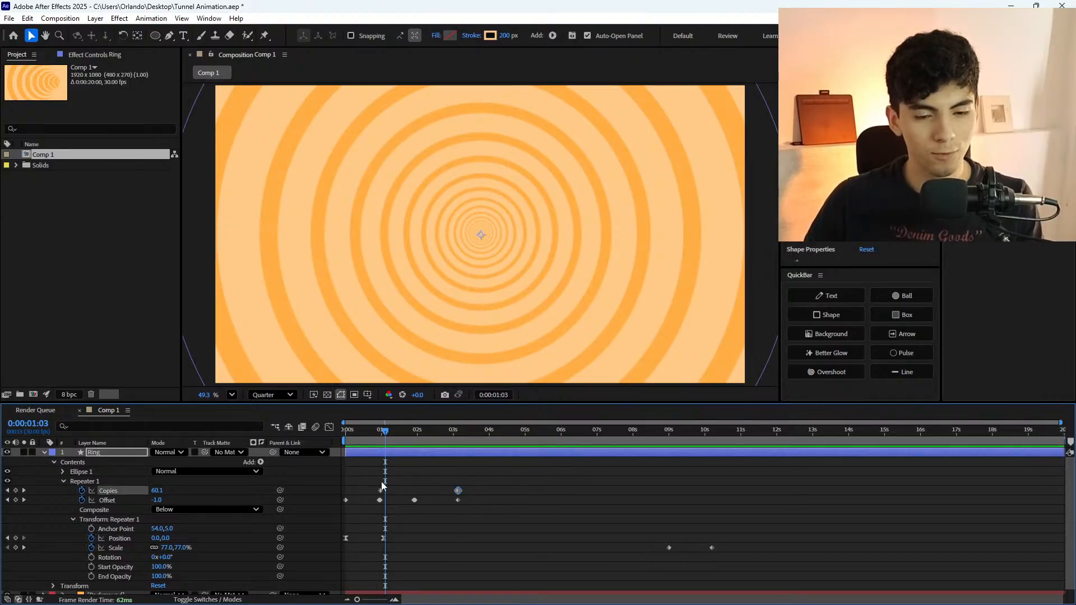
click(377, 434)
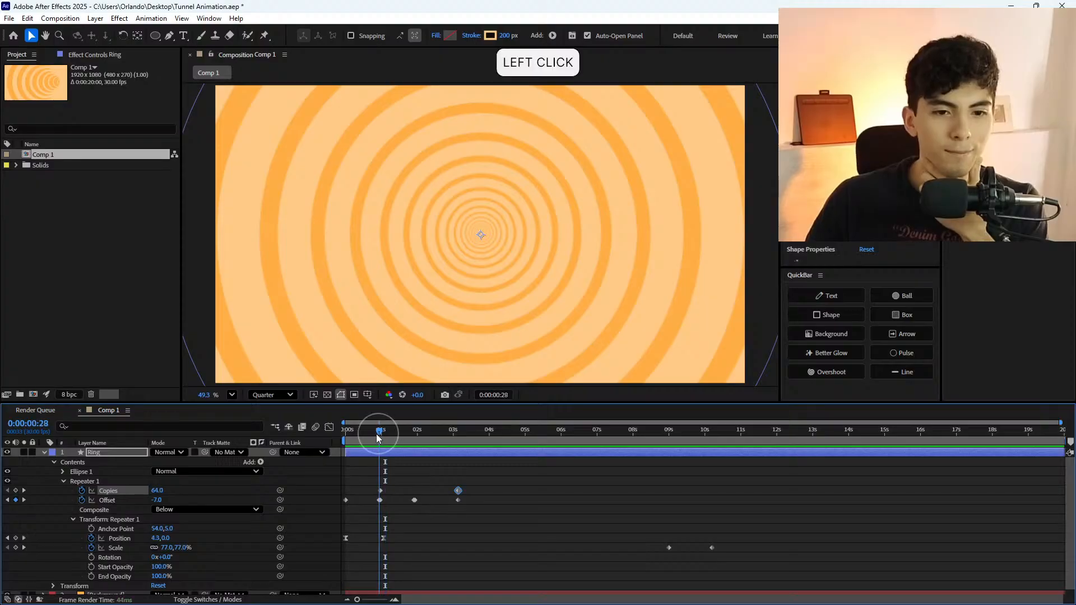
key(k)
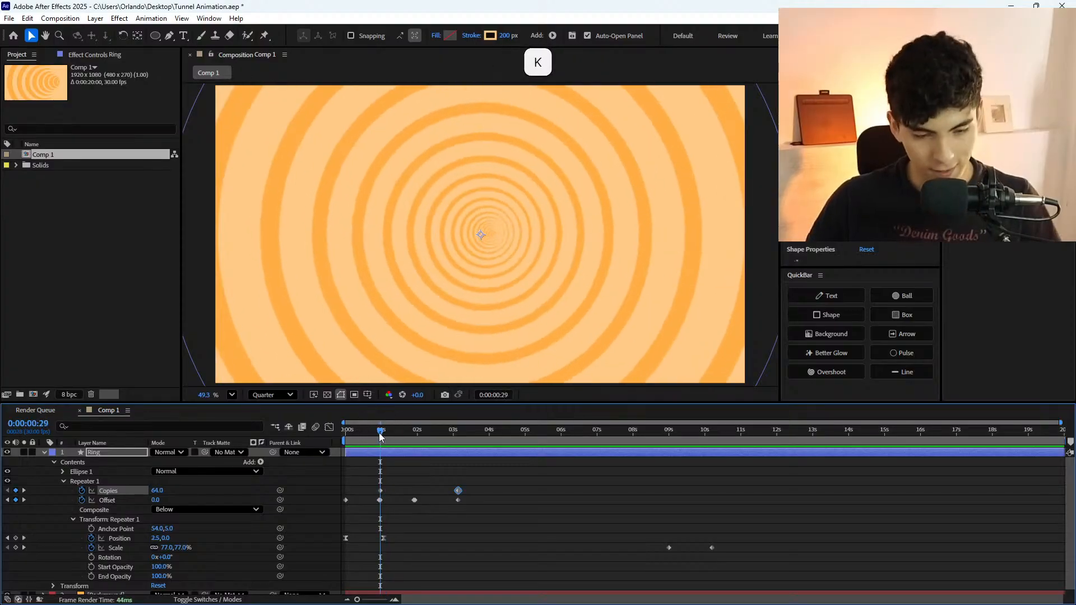
drag(157, 493, 135, 491)
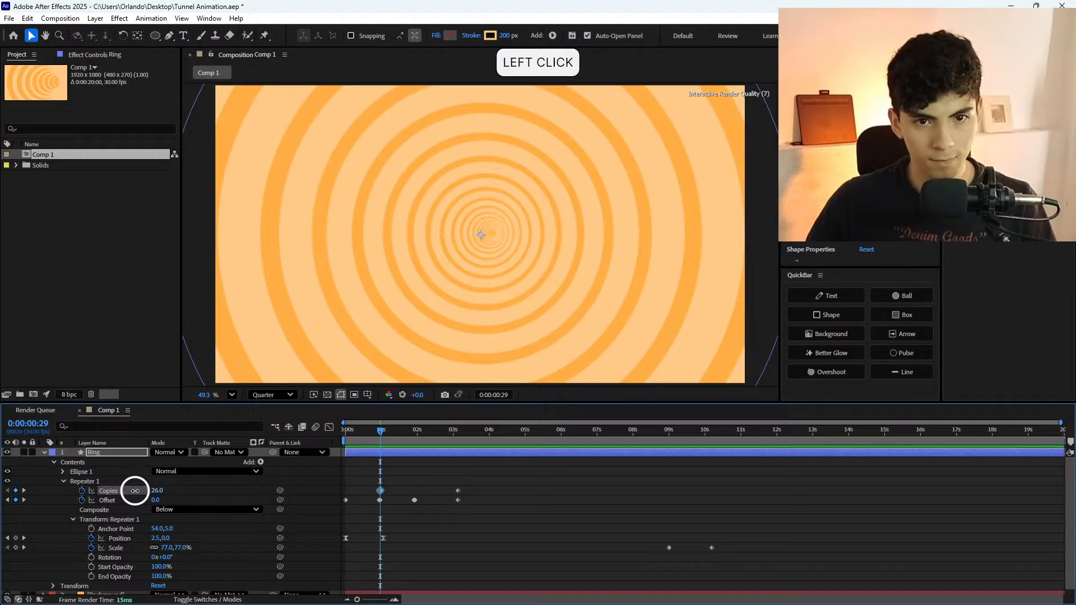
click(157, 490)
text(24)
key(Return)
click(429, 544)
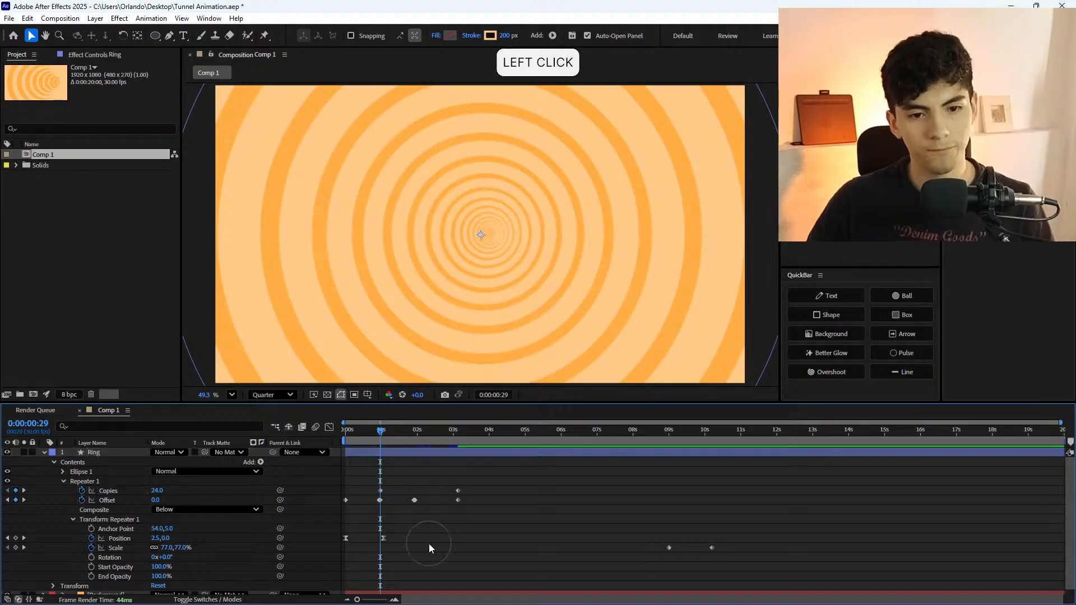
Preview the tunnel animation from 0:00:00:29 and 0:00:00:21, and scrub to the Offset keyframe at 0:00:01:27.
key(space)
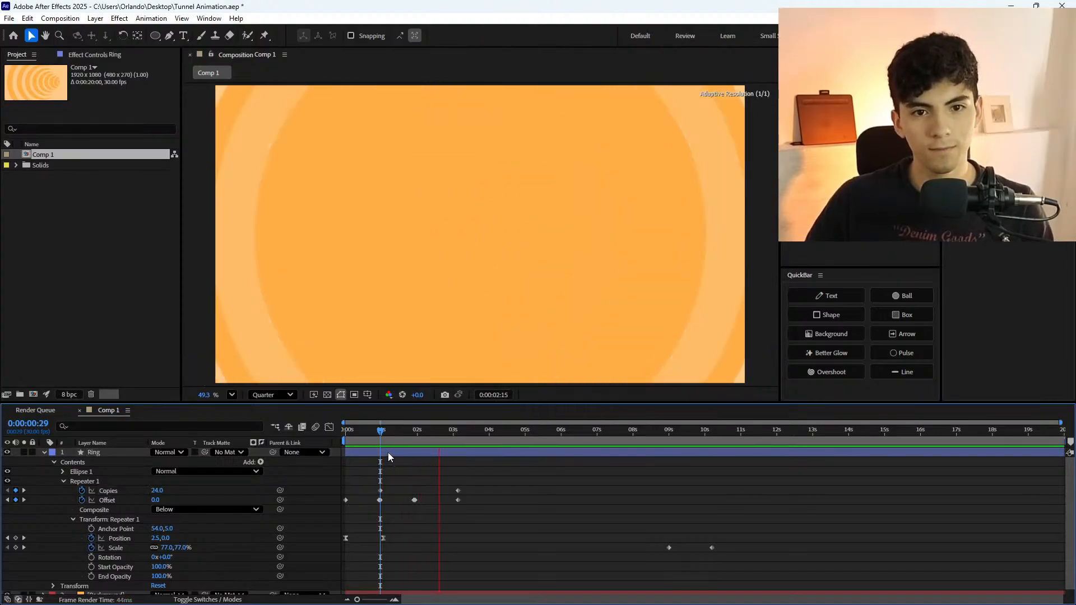
click(379, 433)
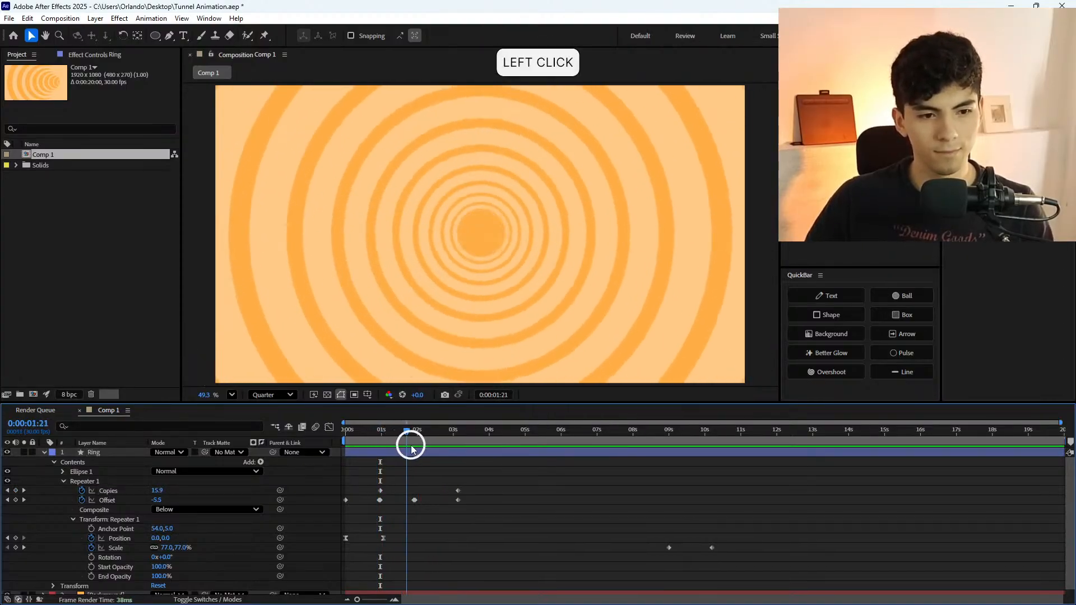
scroll(403, 486, up, 5)
scroll(402, 489, left, 1)
click(411, 428)
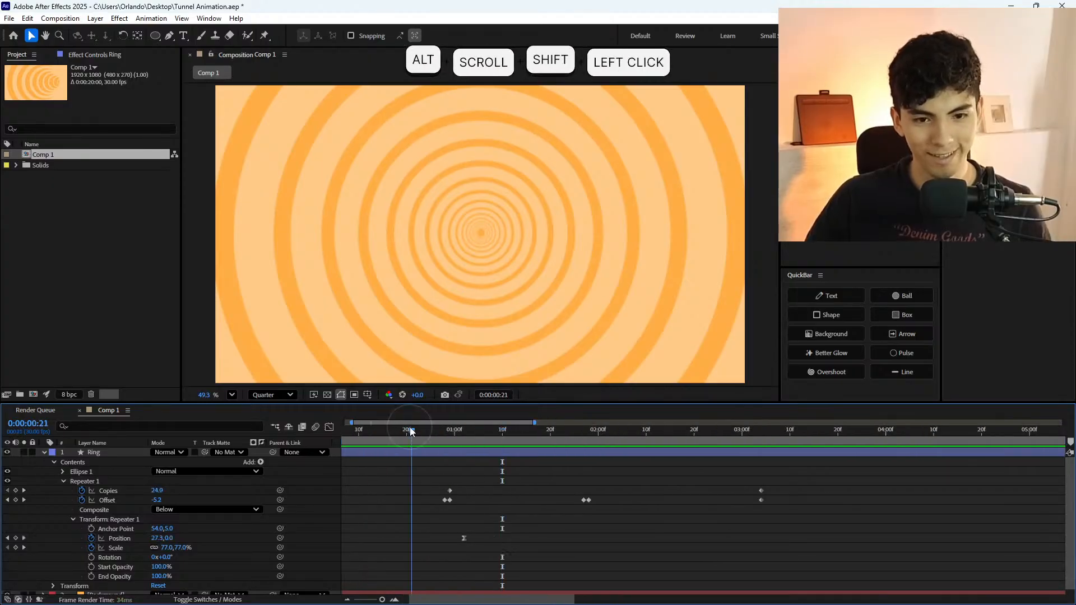
key(space)
drag(458, 442, 586, 467)
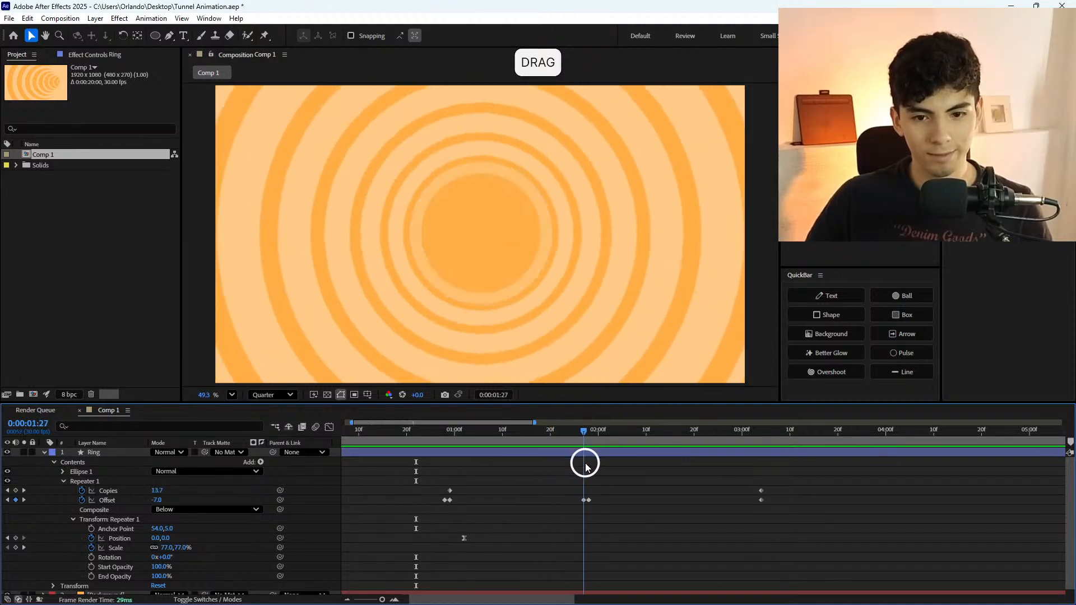
Move the repeater's first Copies keyframe to 0:00:01:27, aligned with the Offset keyframe.
mouse_move(449, 491)
mouse_down()
mouse_move(576, 492)
mouse_move(452, 499)
mouse_up()
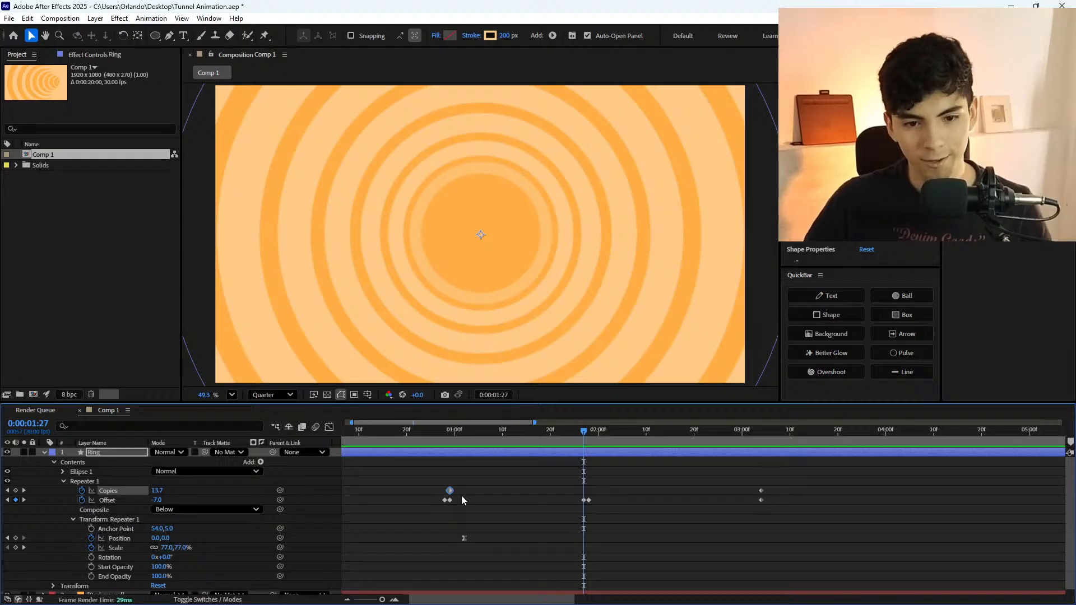
drag(449, 491, 589, 478)
drag(591, 432, 587, 476)
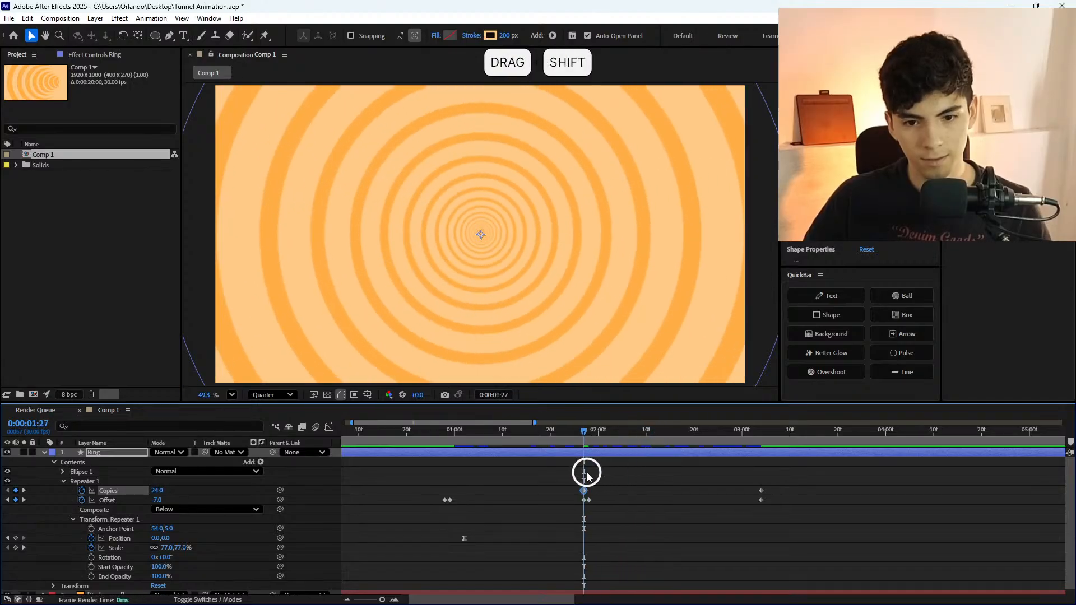
Try a Copies value of 20 on the keyframe at 0:00:01:27 and preview the playback from there.
click(159, 491)
text(2)
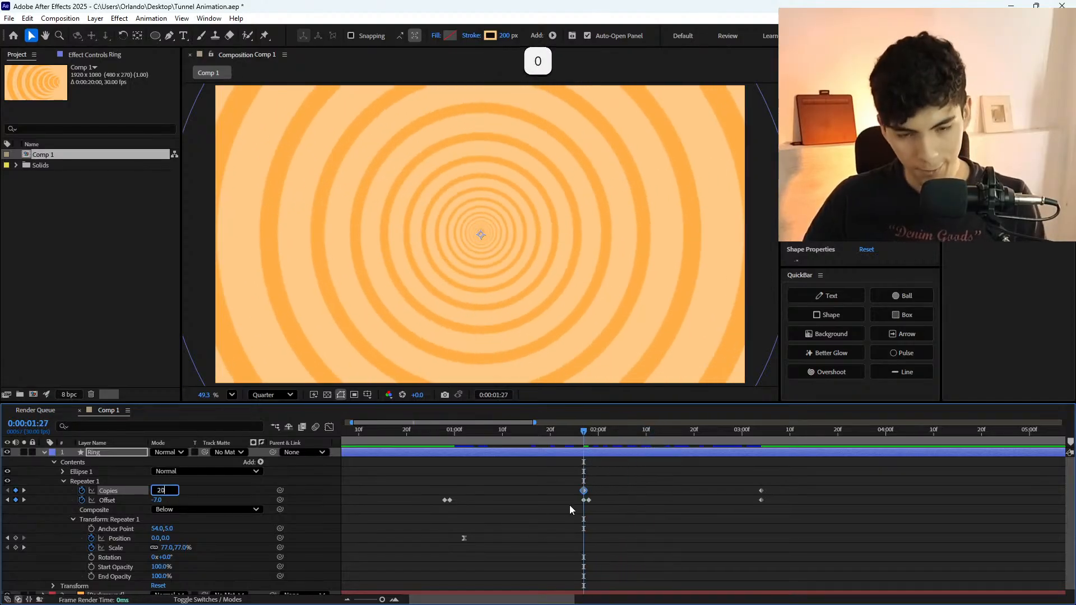
text(0)
click(569, 505)
key(space)
click(583, 435)
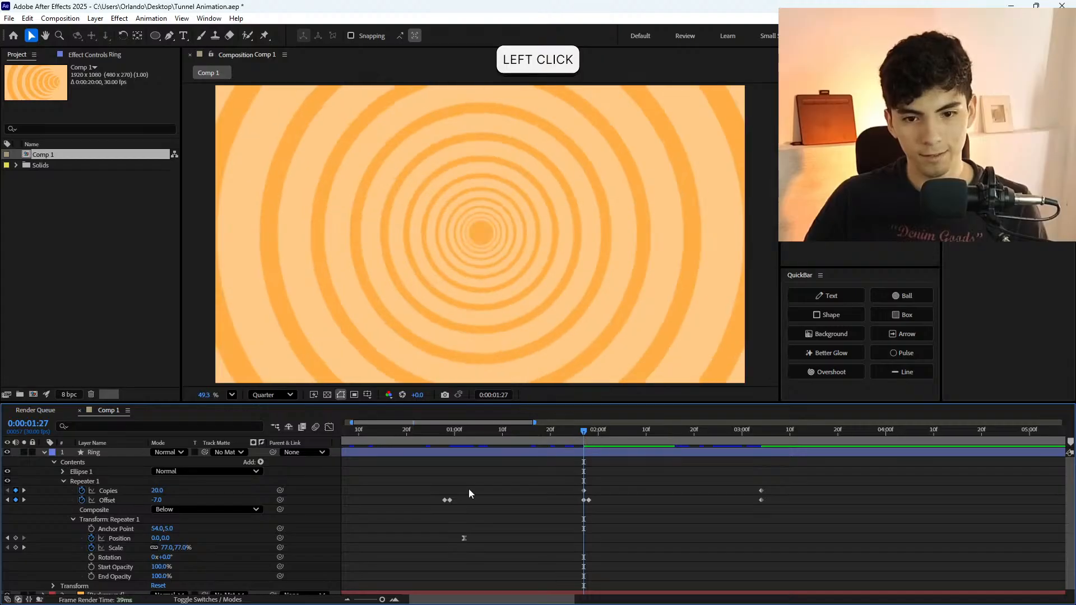
Try Copies values of 24 and 27 on the keyframe at 0:00:01:27 to fill the tunnel's center.
click(156, 490)
text(24)
click(506, 519)
mouse_move(584, 437)
mouse_down()
mouse_move(598, 442)
mouse_move(584, 445)
mouse_up()
click(156, 491)
text(27)
key(Return)
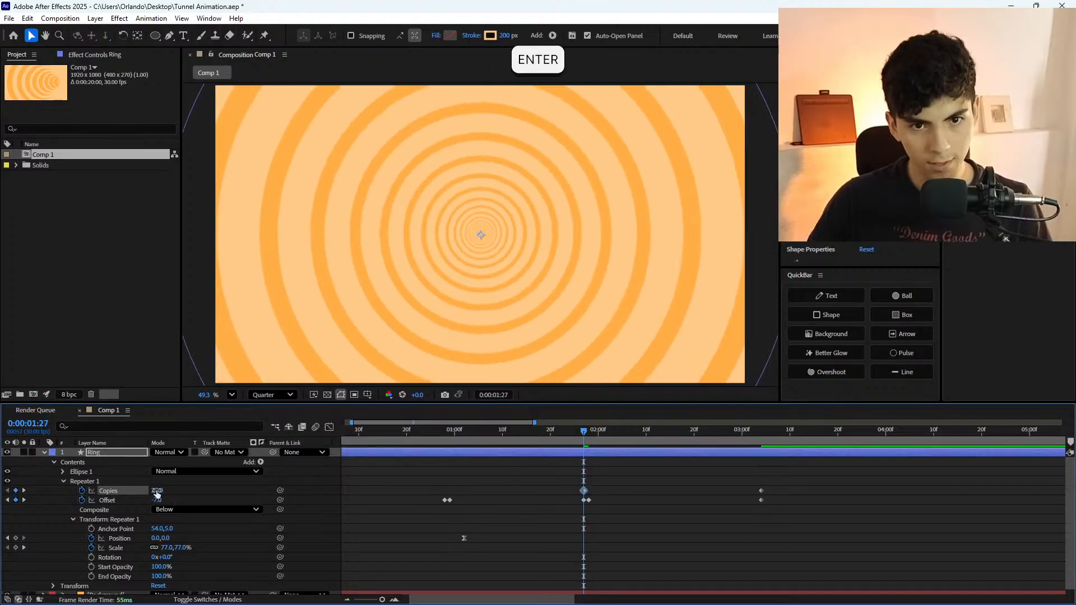
click(569, 504)
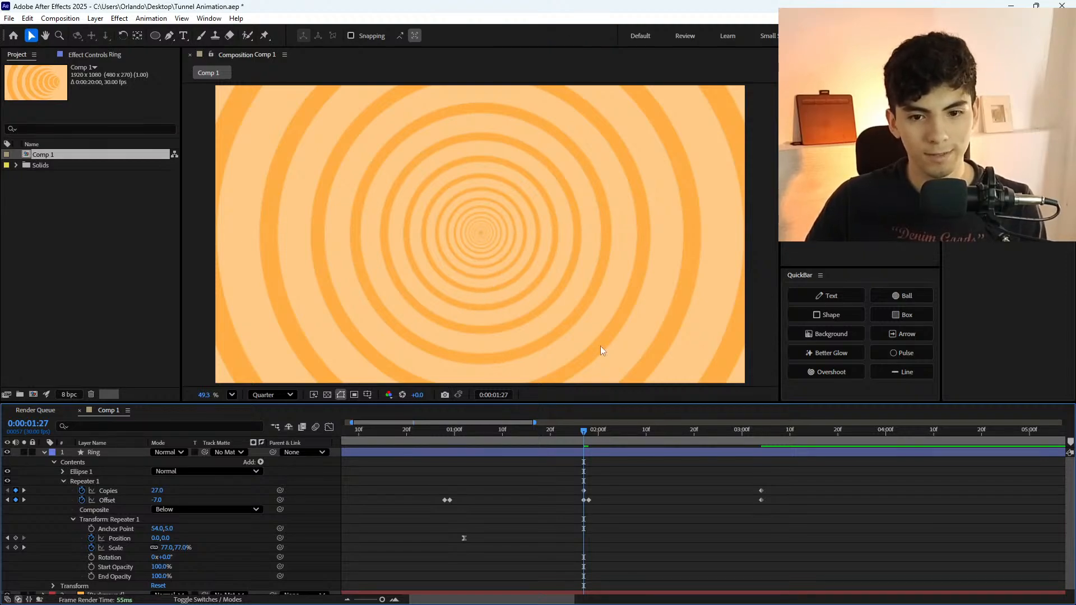
Scrub through the disappearing rings up to 0:00:03:04 and play the animation from the start.
drag(589, 434, 756, 476)
key(space)
key(space)
scroll(732, 510, down, 5)
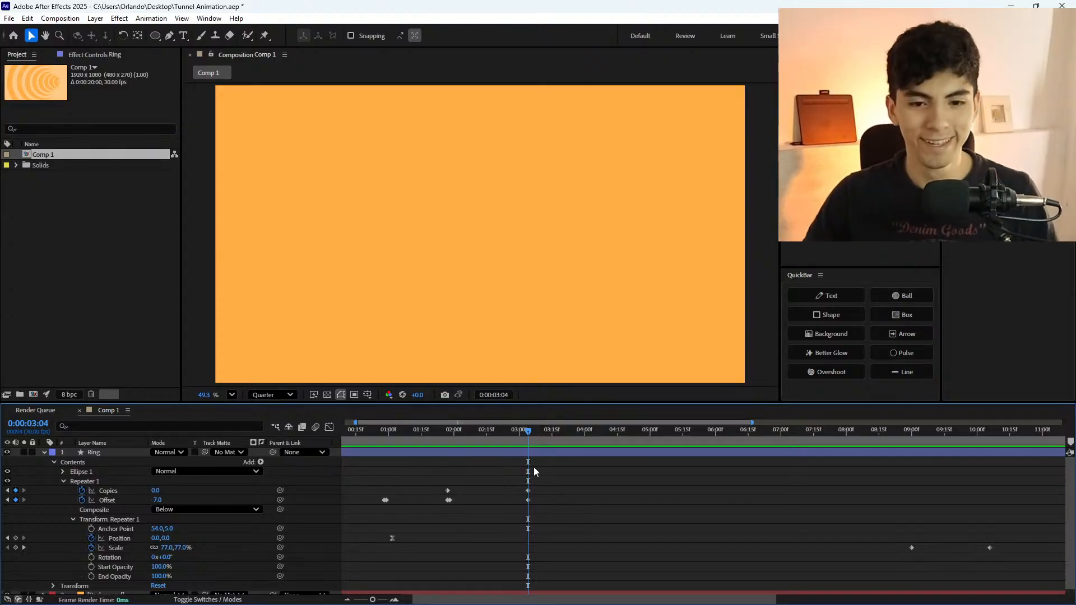
scroll(558, 472, down, 3)
drag(457, 431, 345, 431)
key(space)
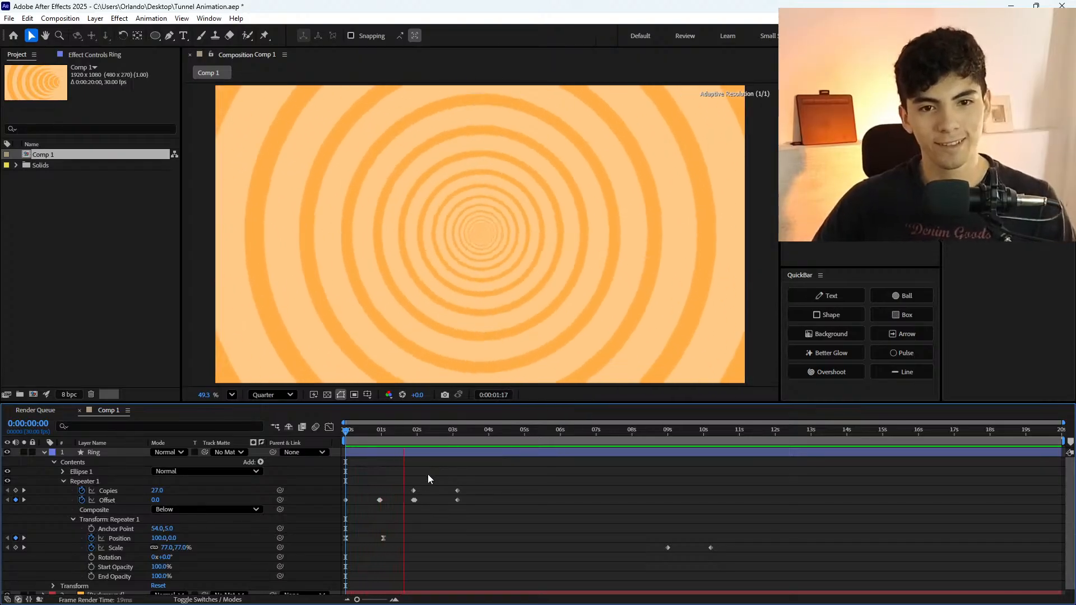
Replay the animation from the start and from 0:00:01:09, examining the tunnel's center up close.
click(416, 432)
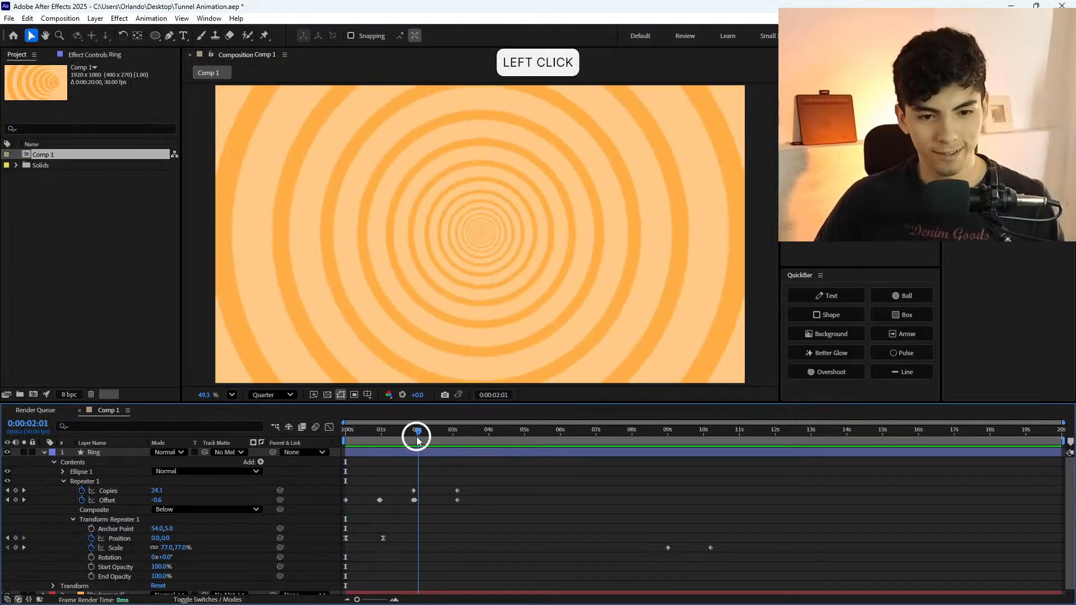
click(493, 486)
click(345, 430)
key(space)
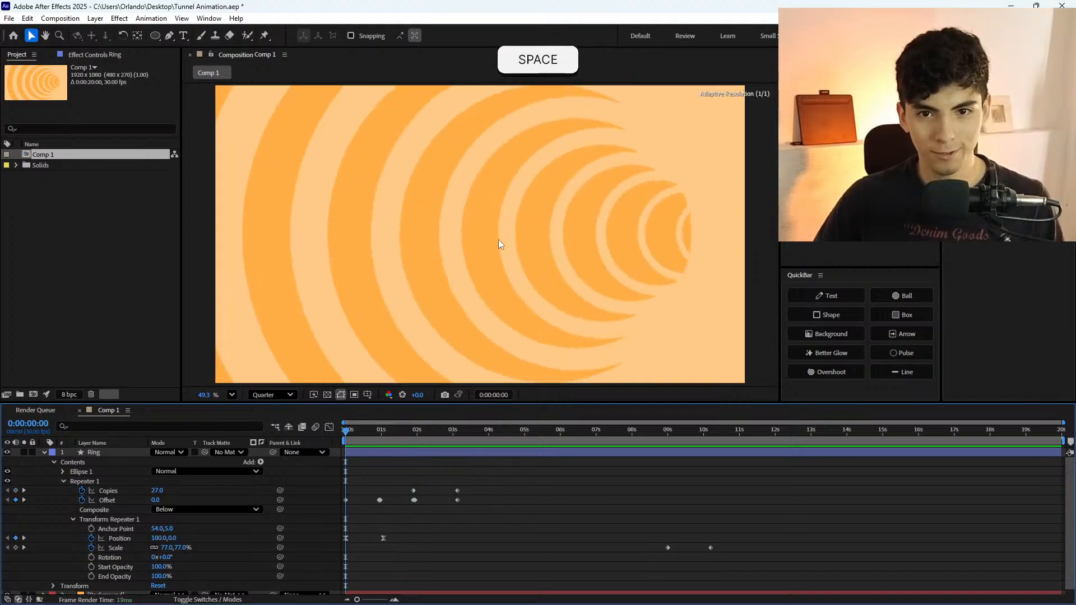
scroll(474, 241, up, 1)
scroll(481, 236, up, 4)
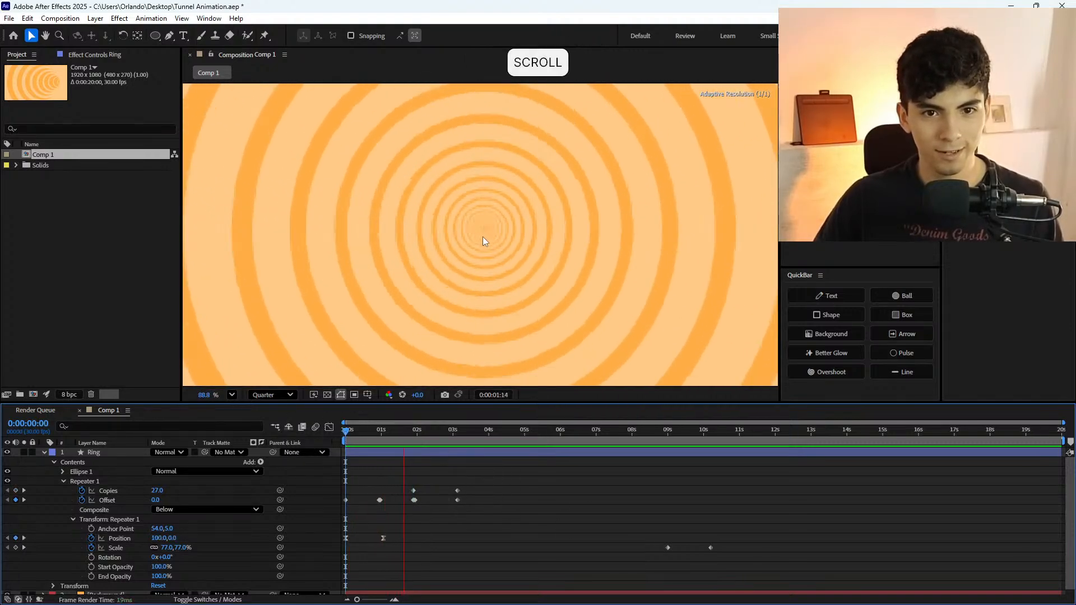
key(space)
drag(392, 431, 313, 441)
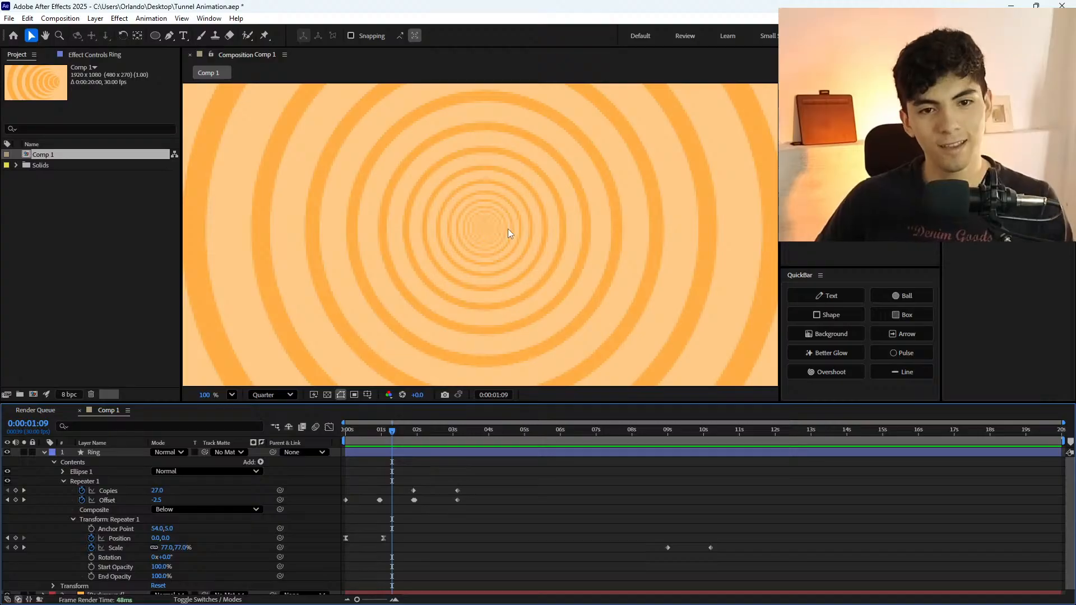
key(space)
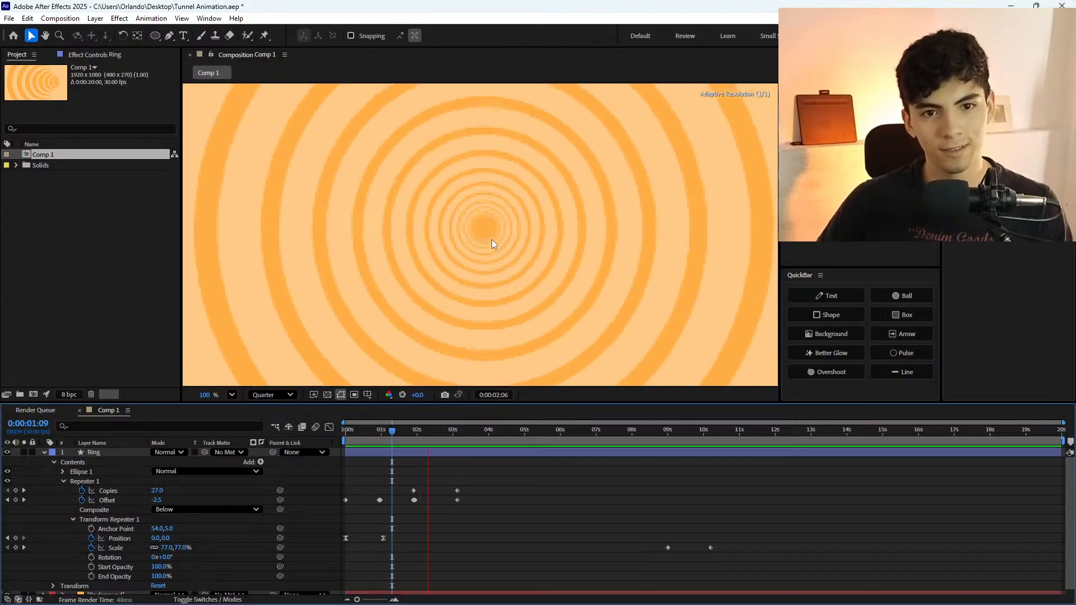
key(space)
Set the repeater's Copies keyframe at 0:00:01:27 to 30.
shift+click(415, 432)
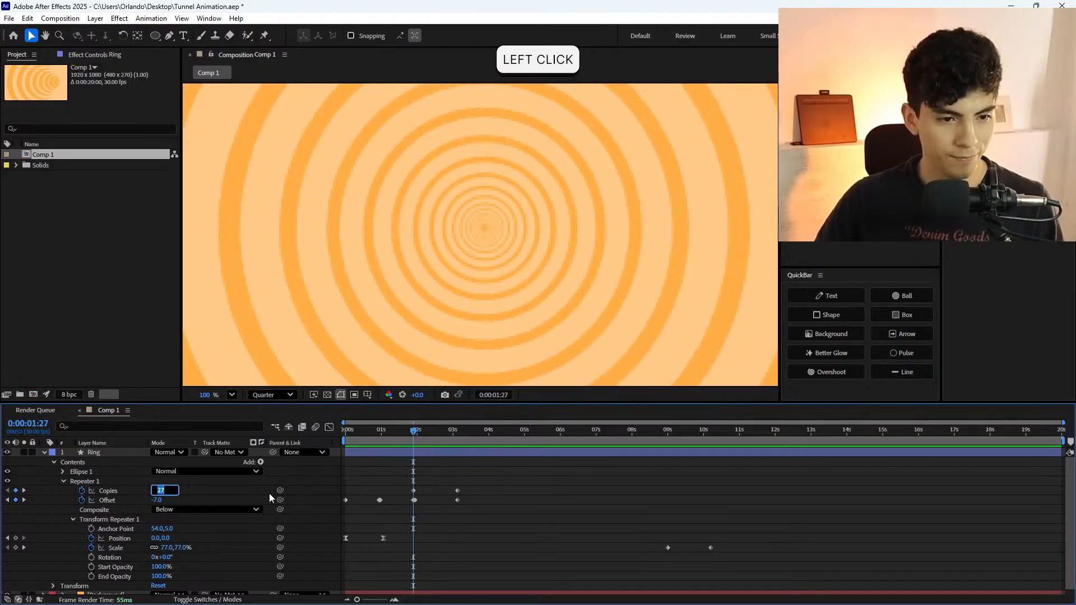
text(30)
key(Return)
click(480, 523)
click(282, 396)
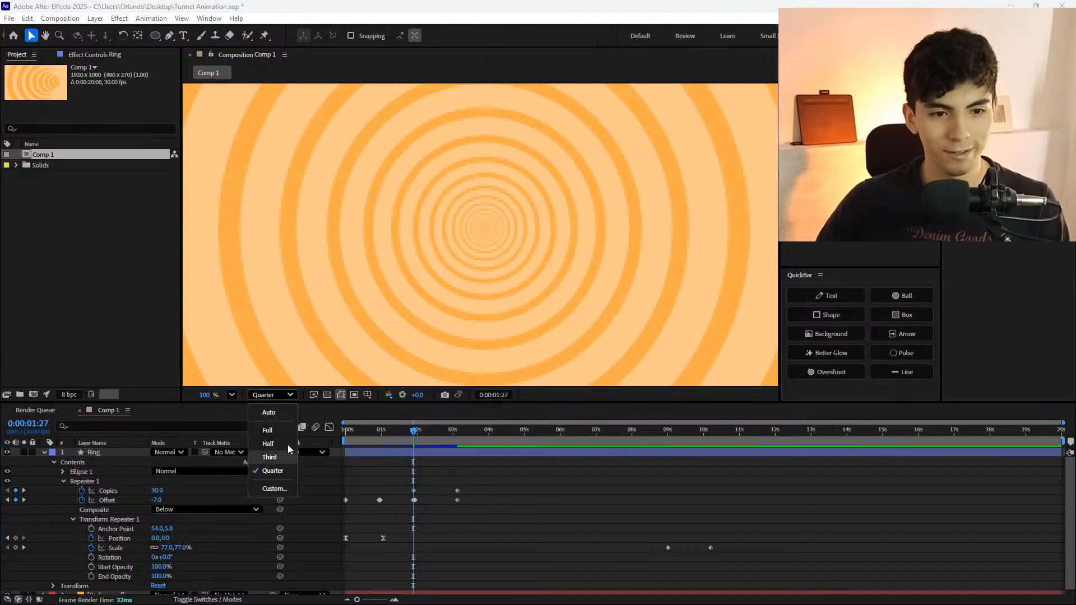
click(403, 459)
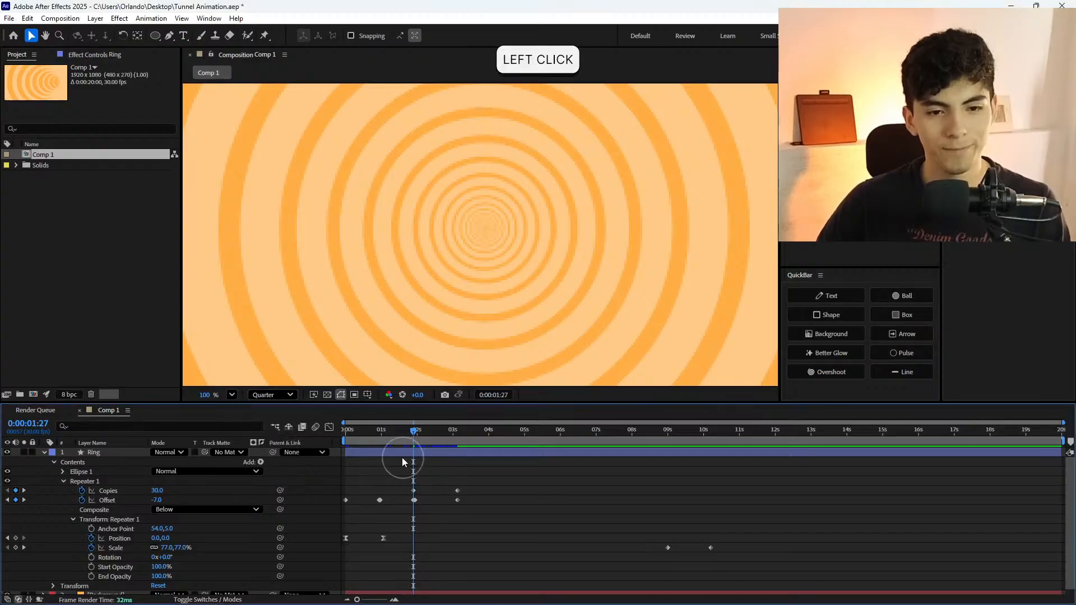
Fit the whole frame in view and play the animation repeatedly from the start and around 0:00:01:00 to review the ring motion.
drag(399, 434, 323, 447)
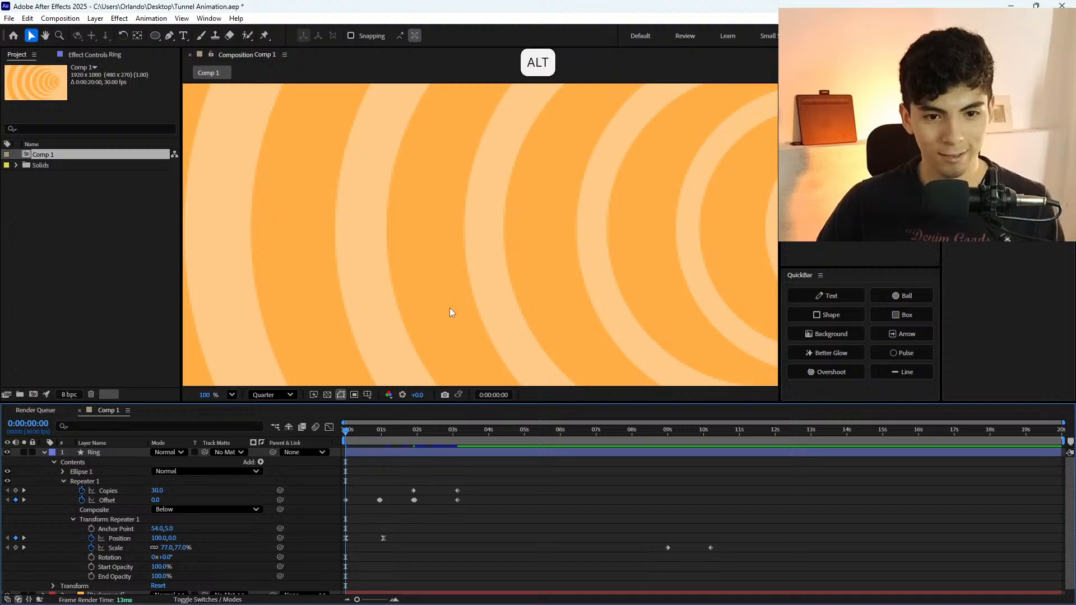
scroll(449, 312, down, 3)
key(space)
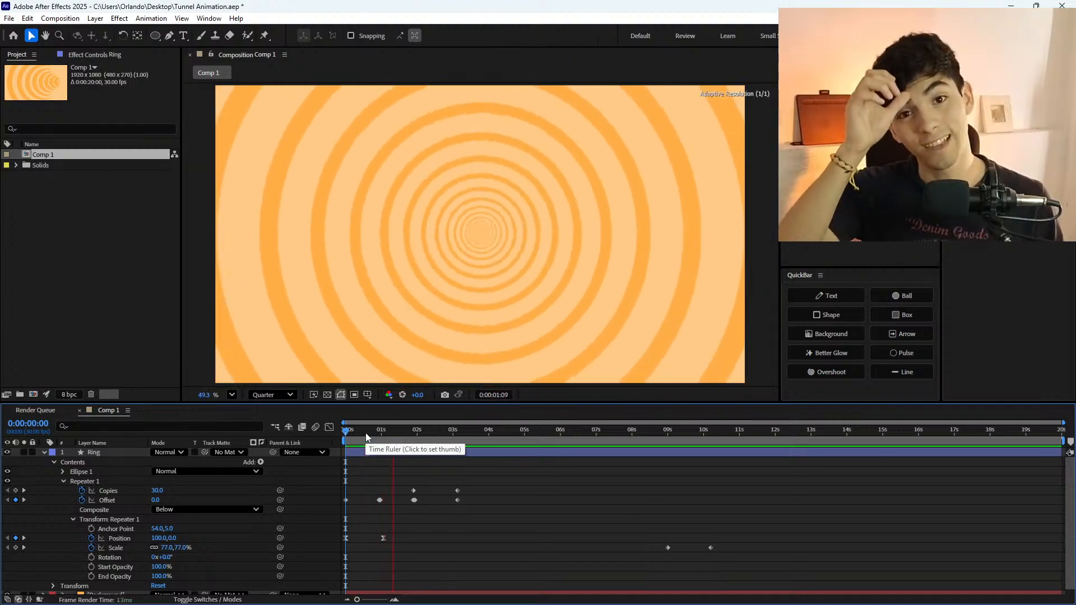
mouse_move(365, 432)
mouse_down()
mouse_move(351, 432)
mouse_move(387, 443)
mouse_move(355, 437)
mouse_up()
key(space)
click(391, 439)
key(space)
click(381, 437)
key(space)
drag(381, 435, 345, 437)
key(space)
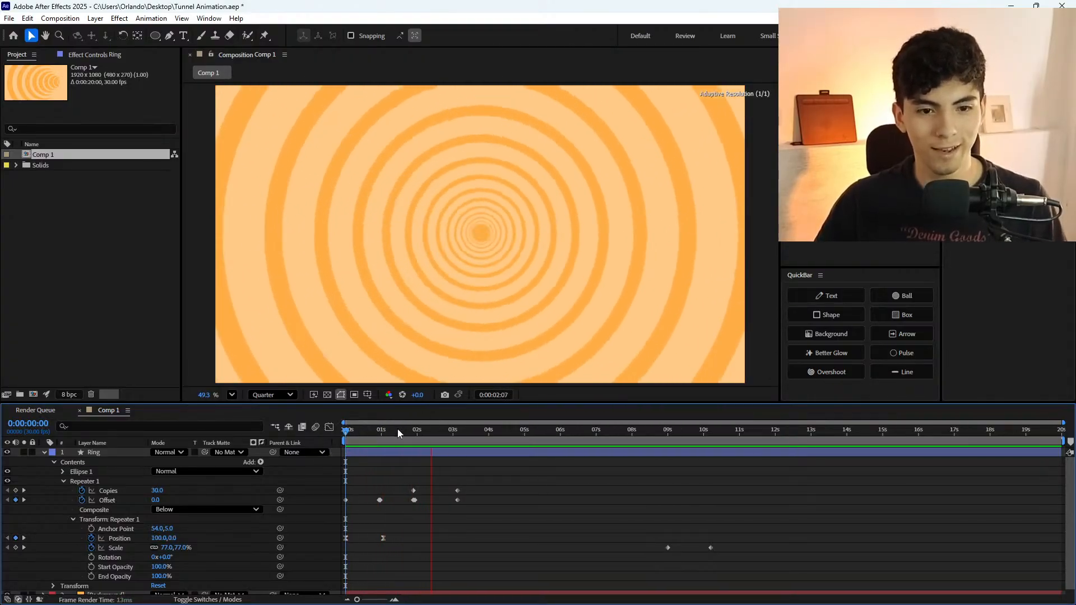
drag(399, 435, 346, 435)
key(space)
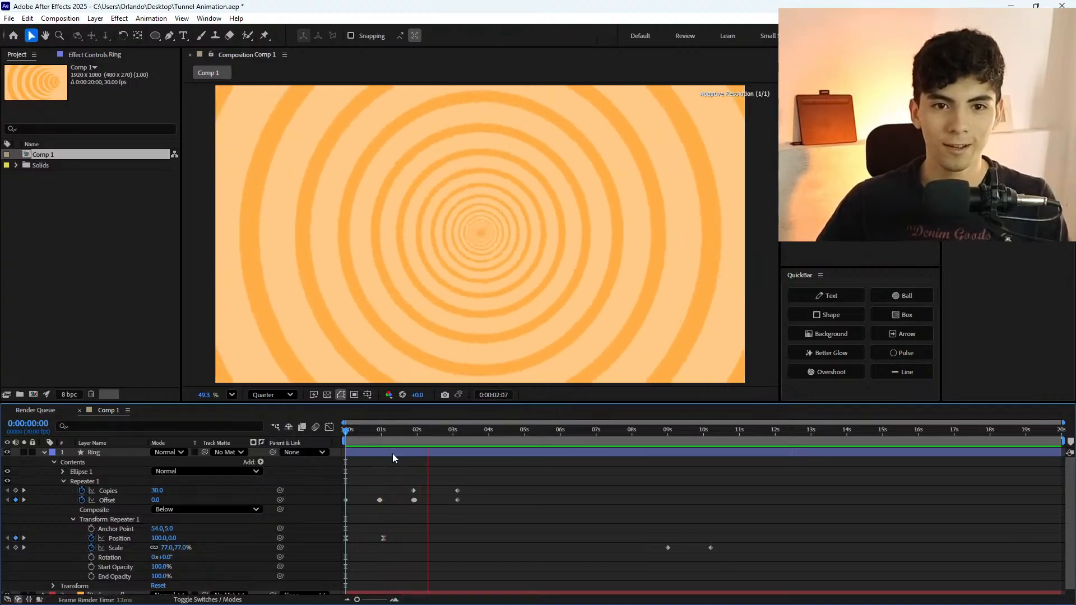
Select the last Offset keyframe at 0:00:03:04, inspect its speed curve in the Graph Editor, and return to the keyframe view.
drag(439, 435, 457, 446)
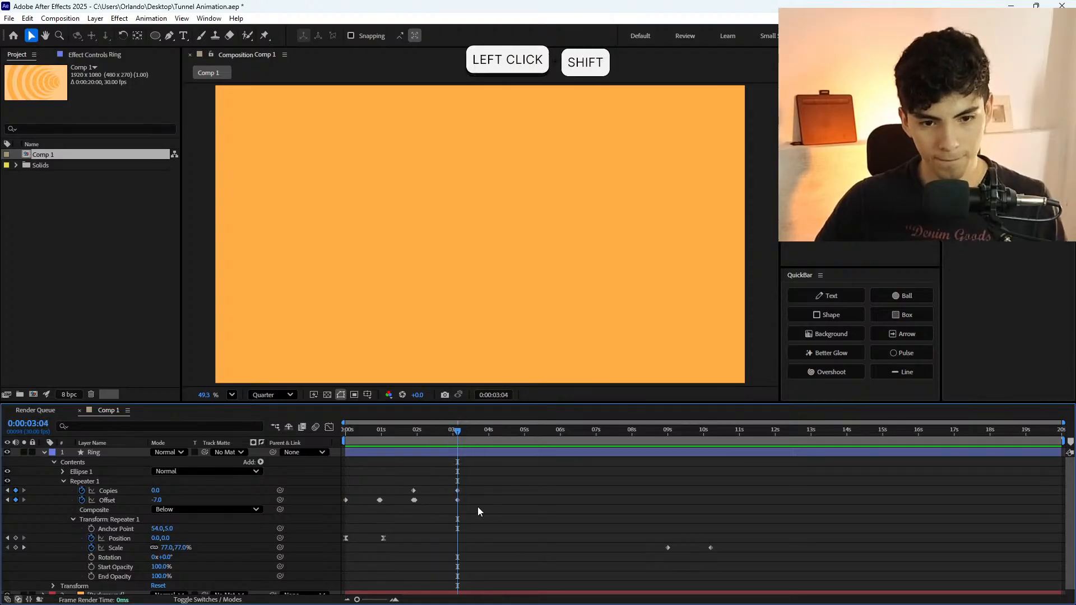
click(458, 500)
click(329, 427)
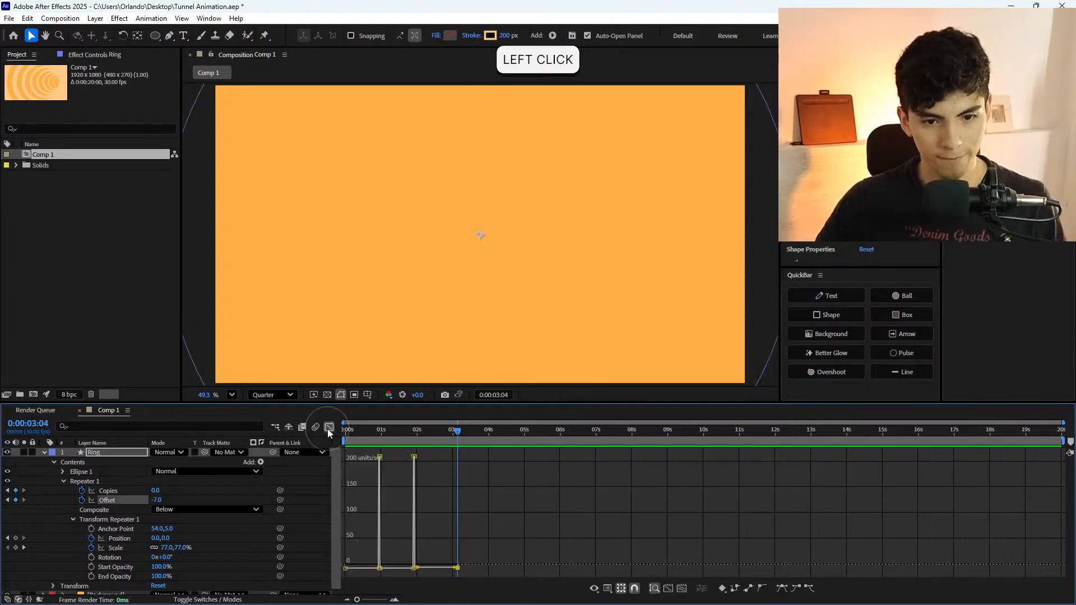
click(329, 428)
click(329, 428)
click(328, 428)
Move the repeater's last Copies keyframe to 0:00:04:09 and preview the slower disappearance from 0:00:02:01.
drag(425, 431, 451, 451)
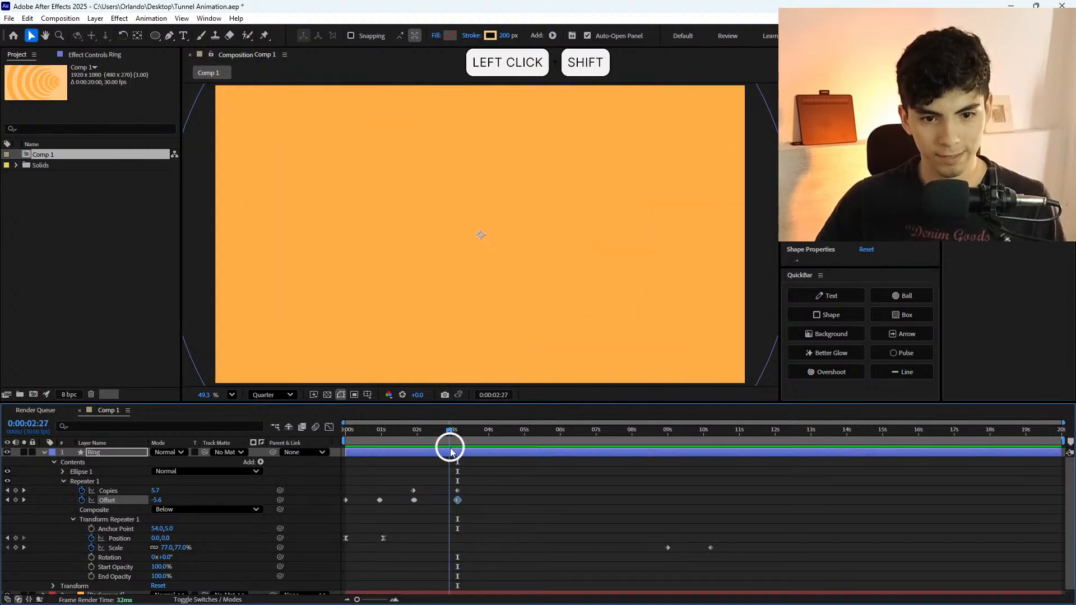
click(457, 491)
drag(473, 497, 508, 498)
click(419, 433)
key(space)
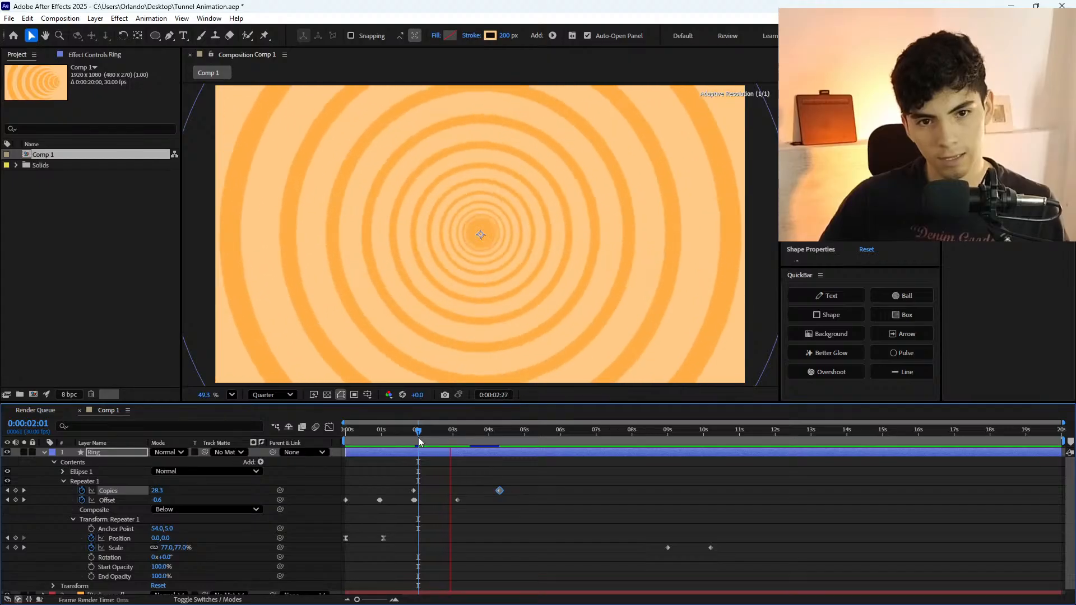
click(419, 441)
Try moving the last Offset keyframe to 0:00:04:09, preview from 0:00:01:02, and undo the keyframe move.
drag(419, 440, 500, 508)
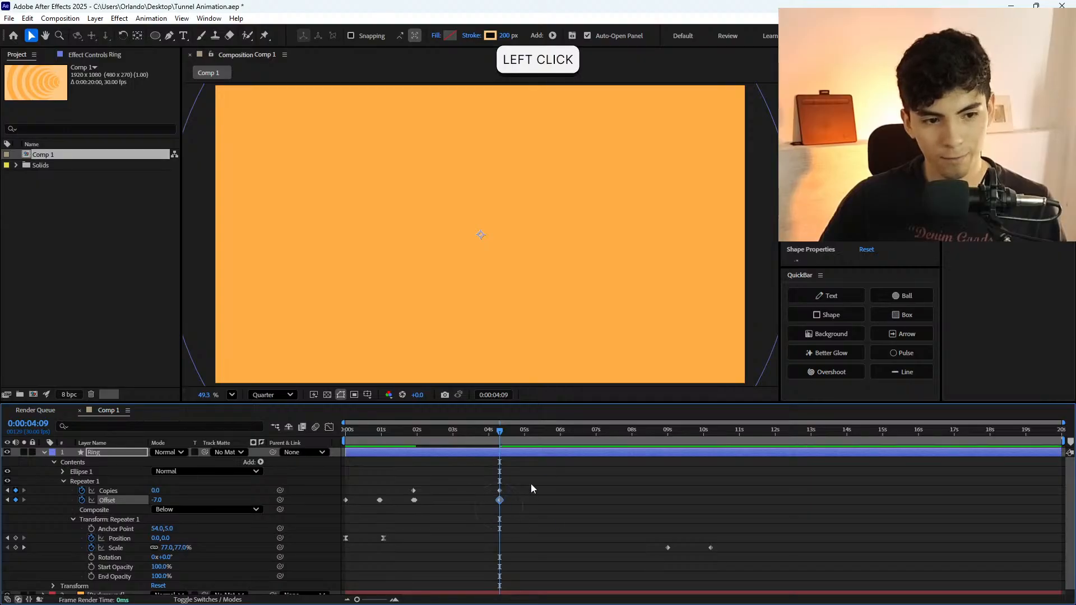
click(515, 511)
click(380, 432)
key(space)
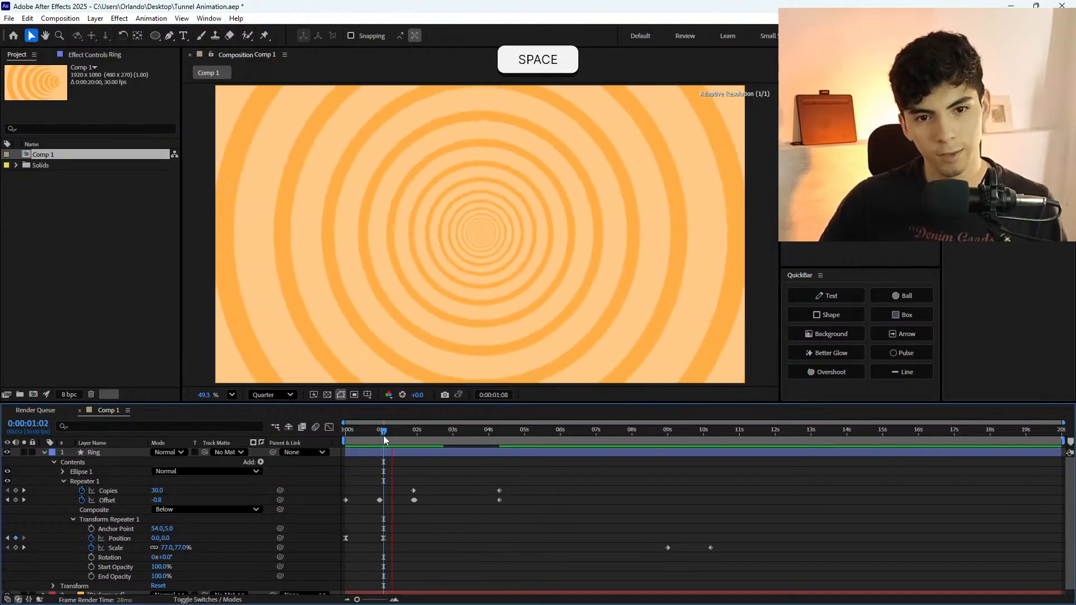
click(384, 436)
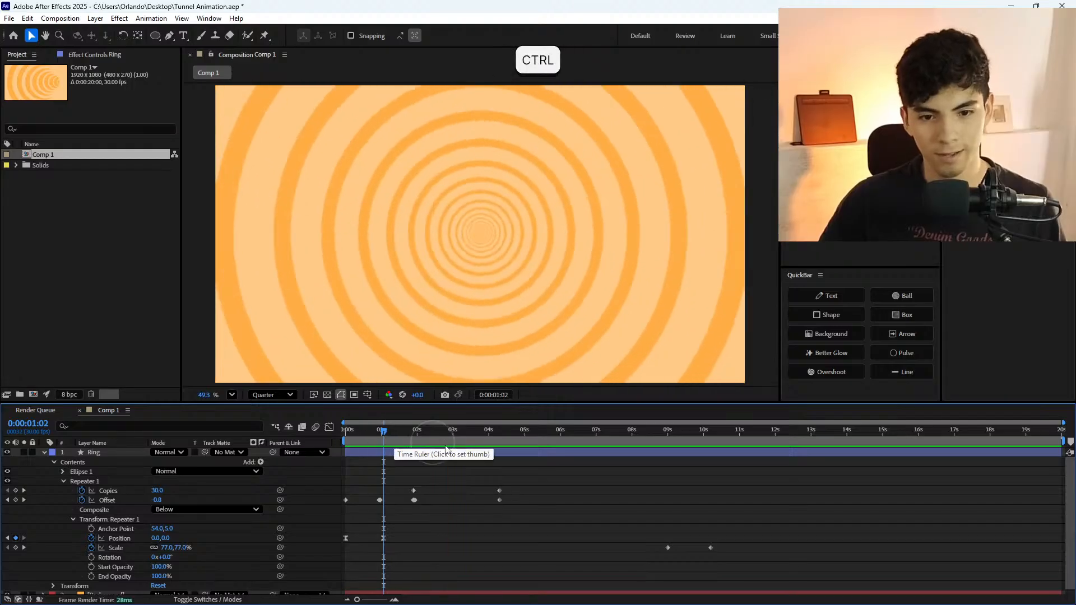
key(ctrl+z)
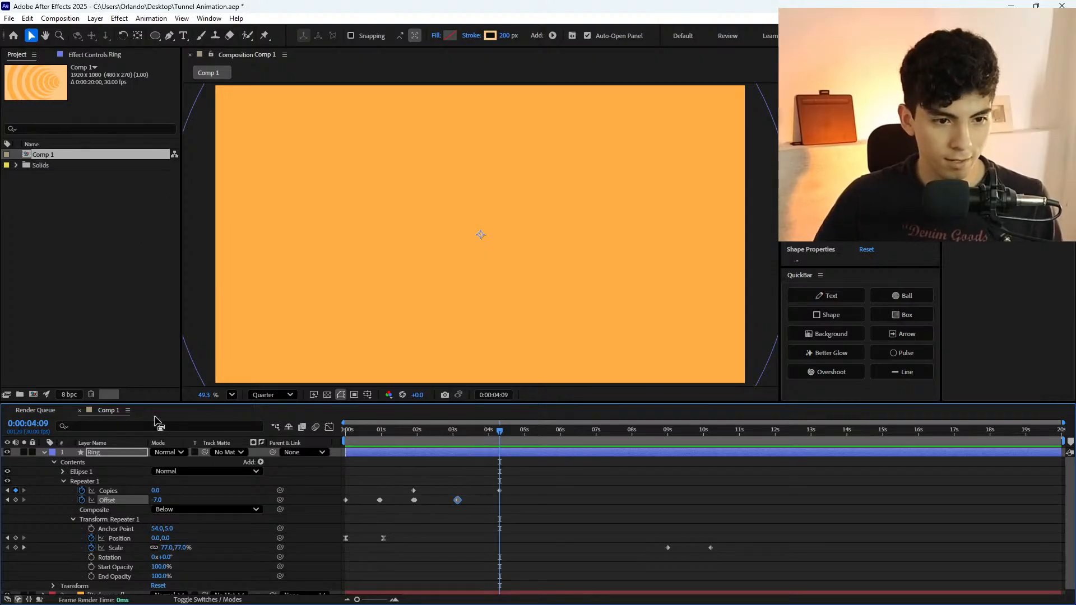
Try adjusting the Offset value at the 0:00:03:04 keyframe, undo the change, and return to that keyframe.
shift+click(452, 441)
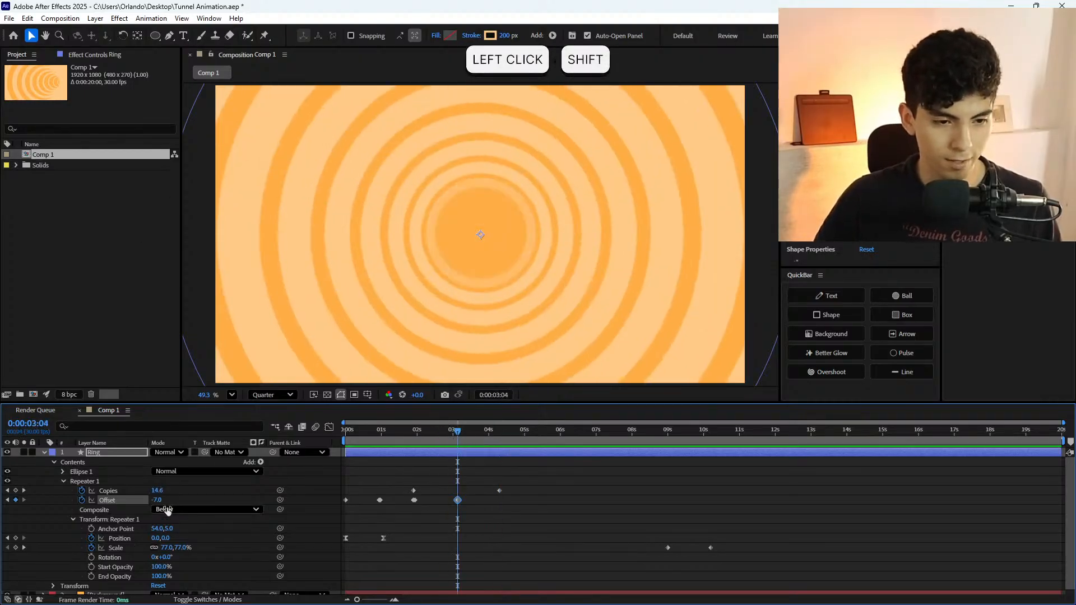
drag(158, 500, 149, 498)
key(ctrl+z)
key(ctrl+z)
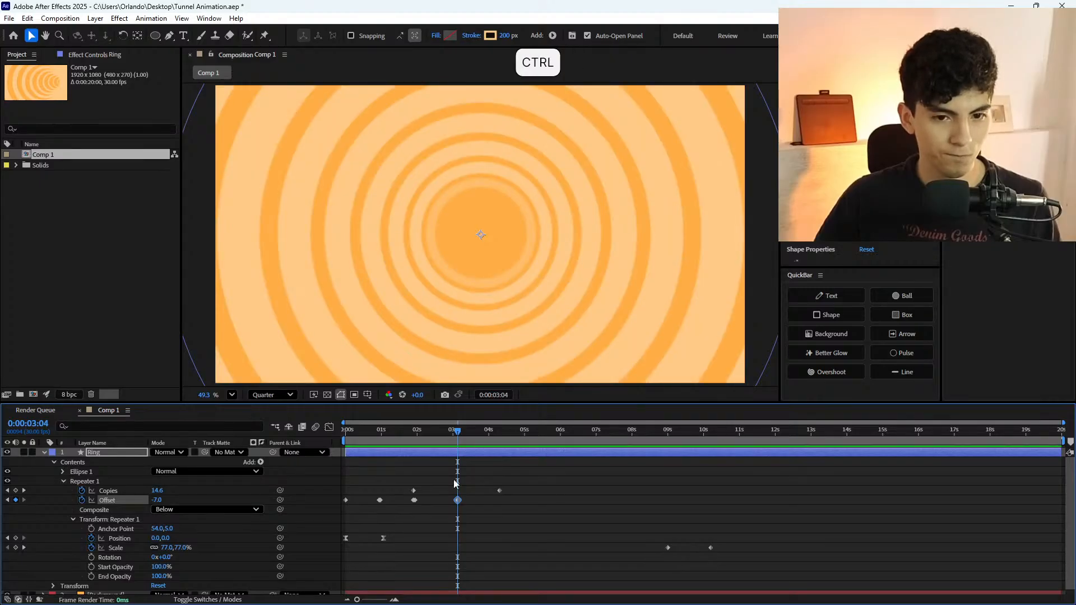
mouse_move(457, 435)
mouse_down()
mouse_move(442, 435)
mouse_move(478, 437)
mouse_move(450, 454)
mouse_up()
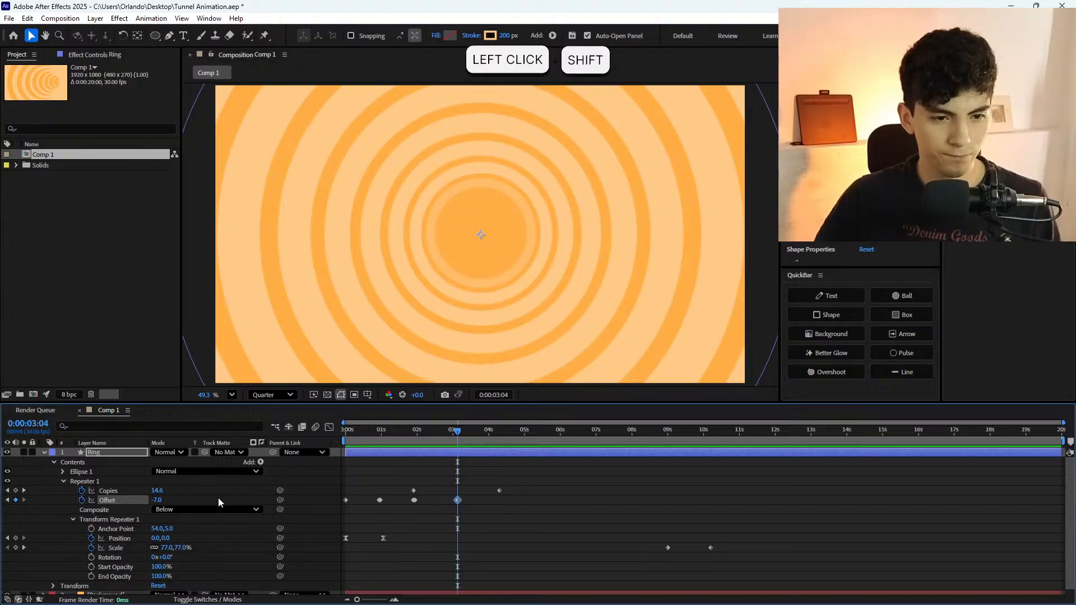
Try an Offset of -34 at 0:00:03:04, undo it, and set the repeater's Offset to 0 at 0:00:04:09.
drag(154, 500, 142, 501)
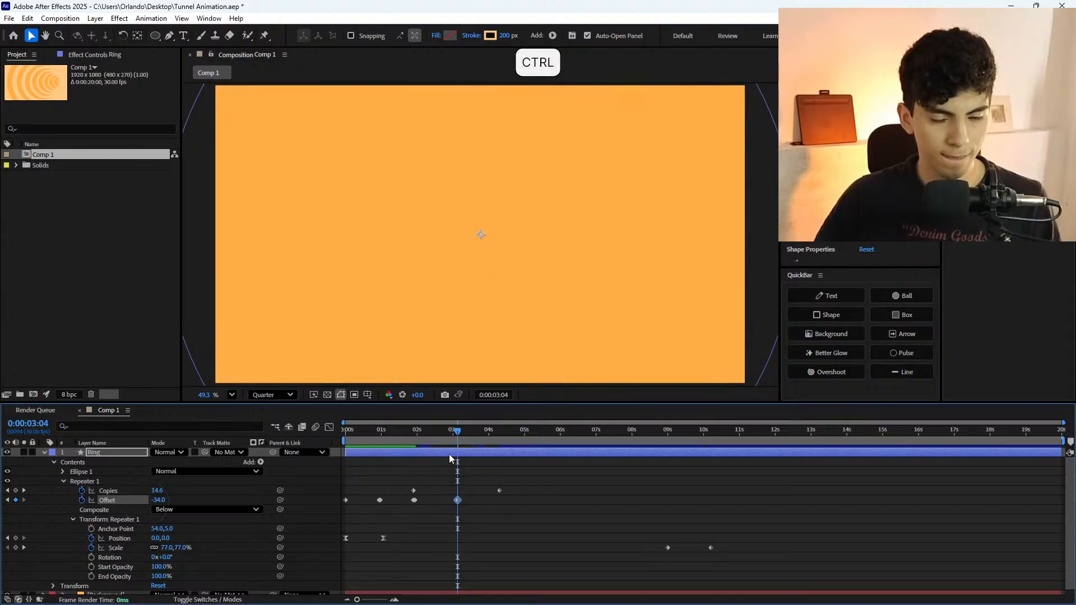
key(ctrl+z)
drag(458, 430, 495, 446)
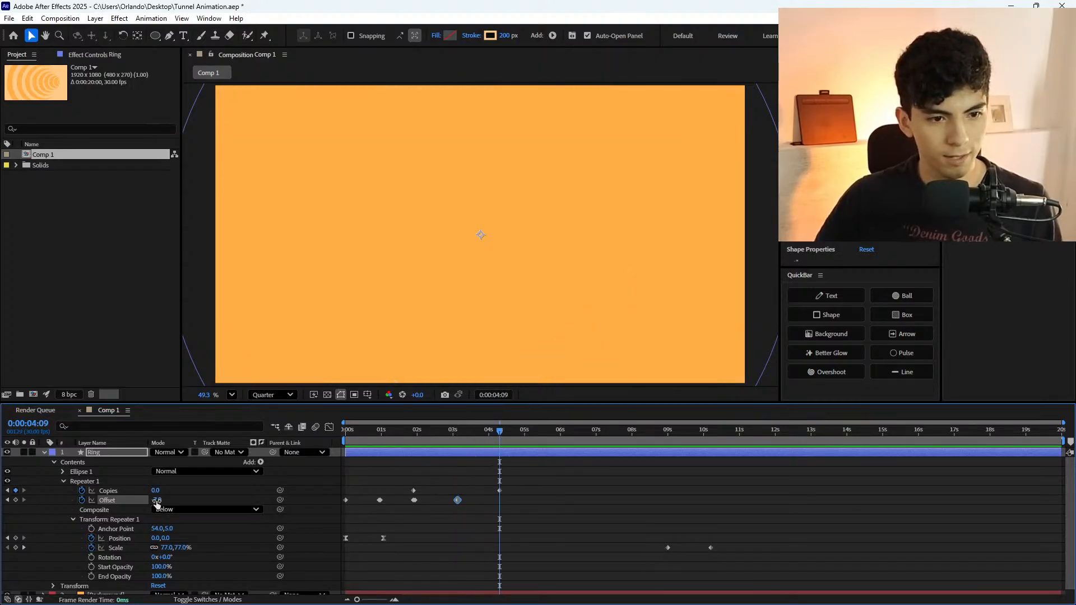
text(0)
key(Return)
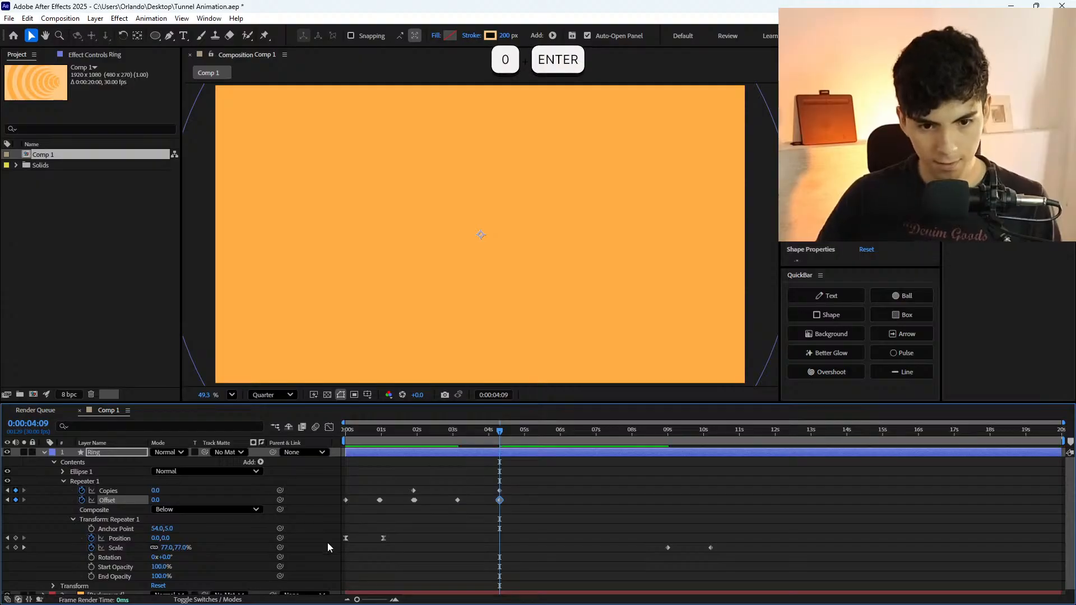
Preview and scrub the Ring animation up to 0:00:04:09 to check how the rings disappear.
click(418, 592)
click(460, 491)
drag(458, 434, 486, 460)
click(429, 435)
key(space)
mouse_move(491, 457)
mouse_down()
mouse_move(451, 457)
mouse_move(499, 463)
mouse_up()
click(154, 499)
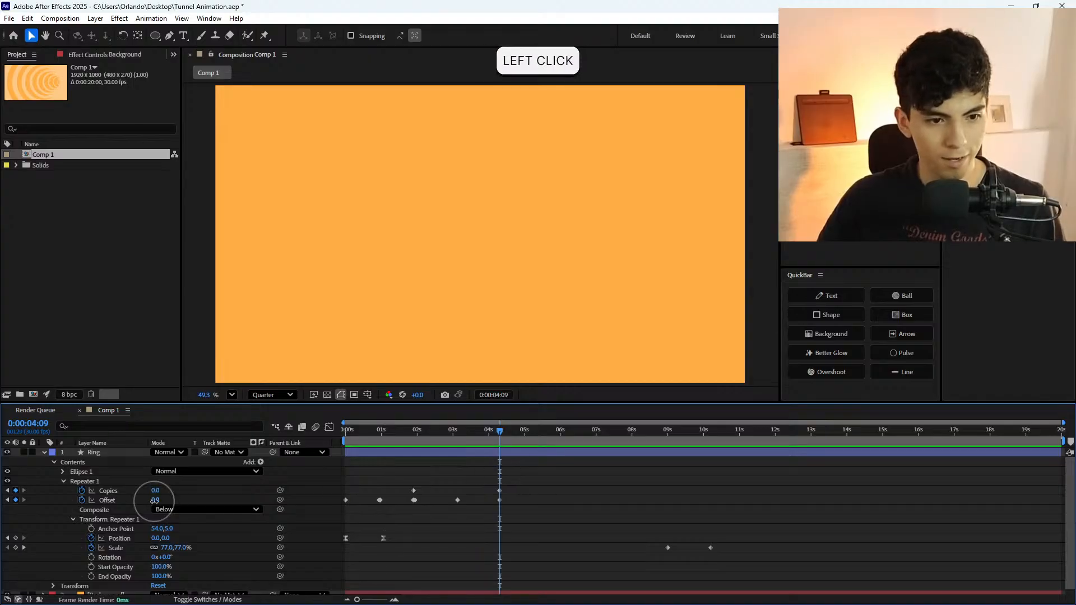
click(526, 540)
drag(398, 432, 507, 466)
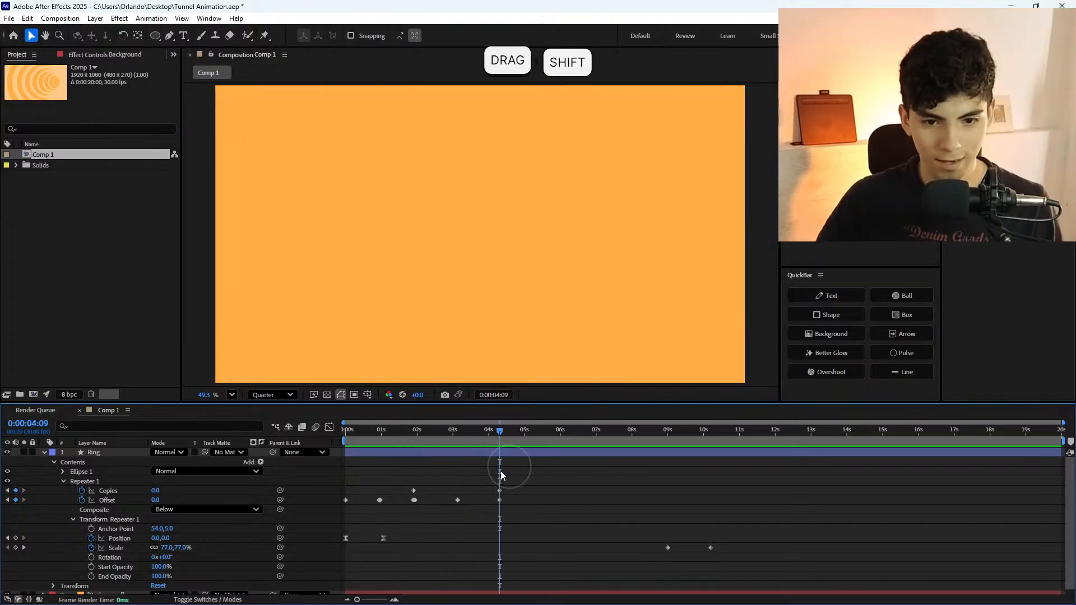
click(452, 432)
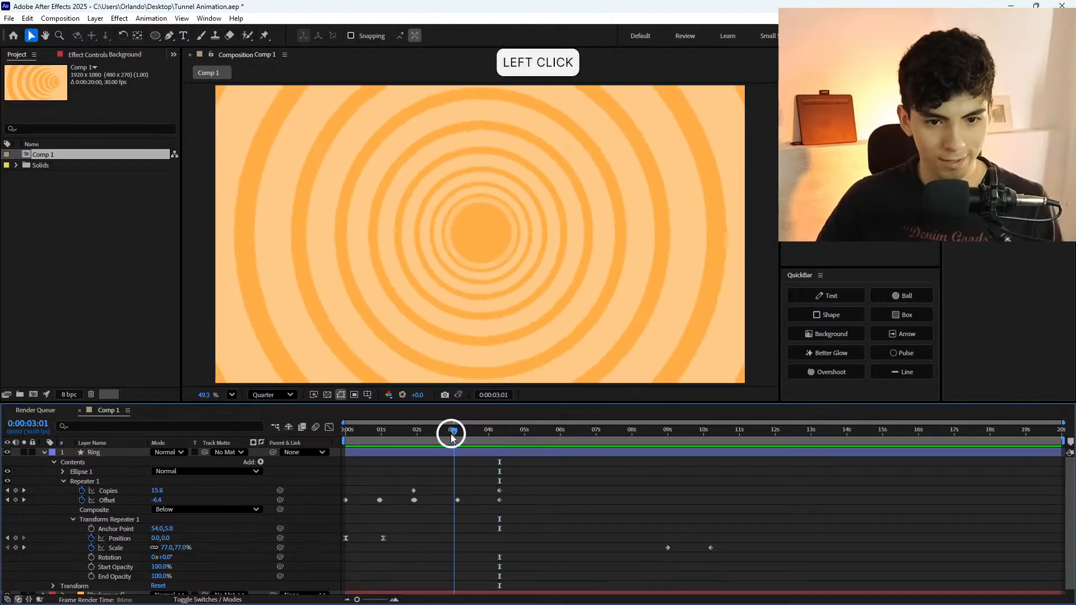
Set the repeater's Offset to -14 at the 0:00:04:09 keyframe.
drag(451, 434, 499, 442)
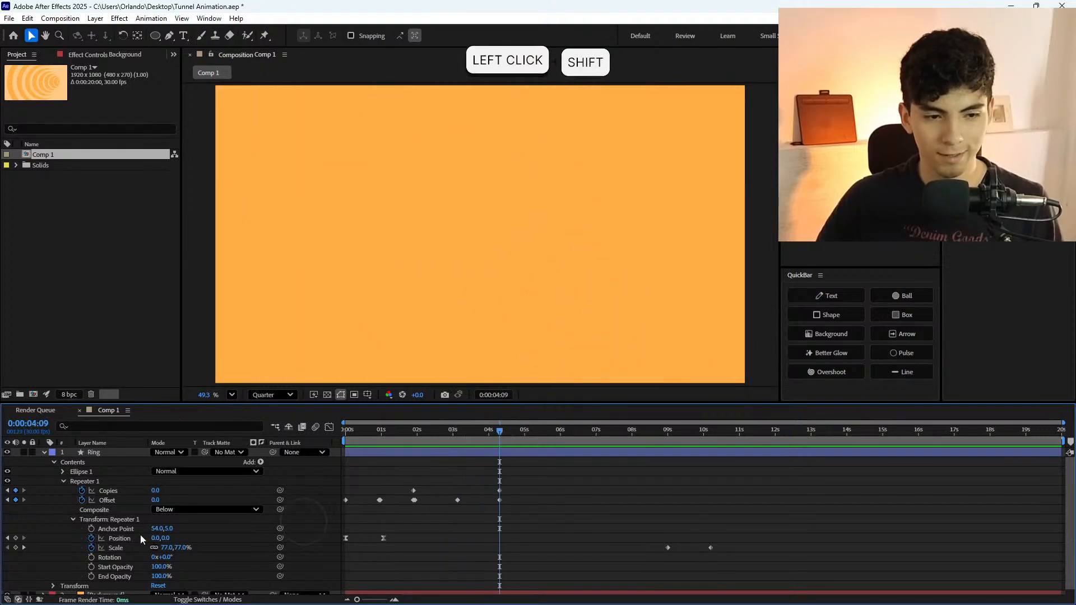
click(154, 500)
text(-14)
key(Return)
click(509, 535)
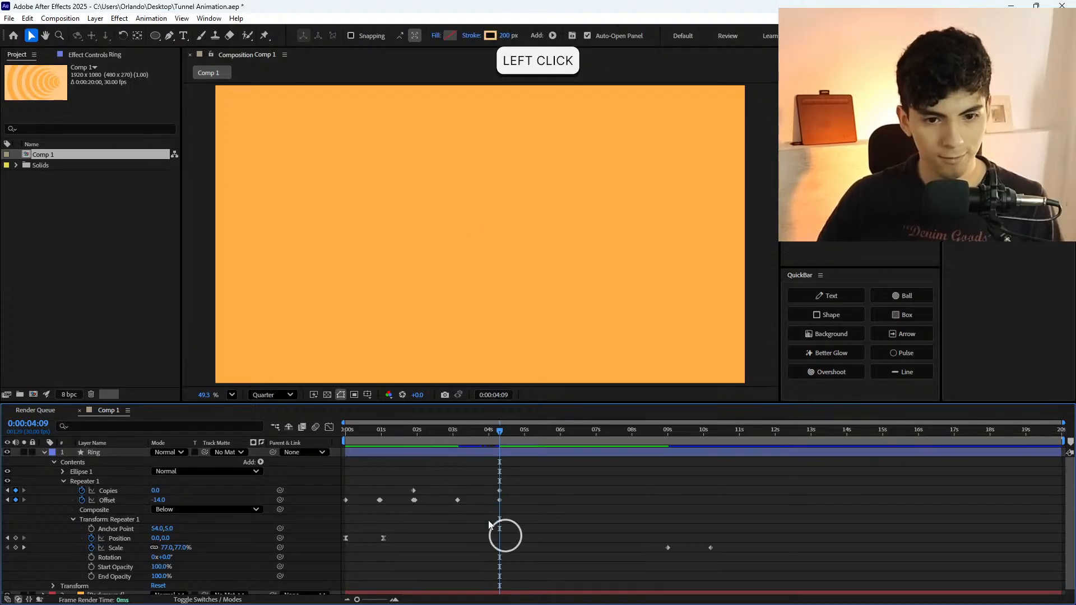
Preview the rings' disappearance several times from around 0:00:02:13 with the new Offset keyframe.
click(433, 438)
key(space)
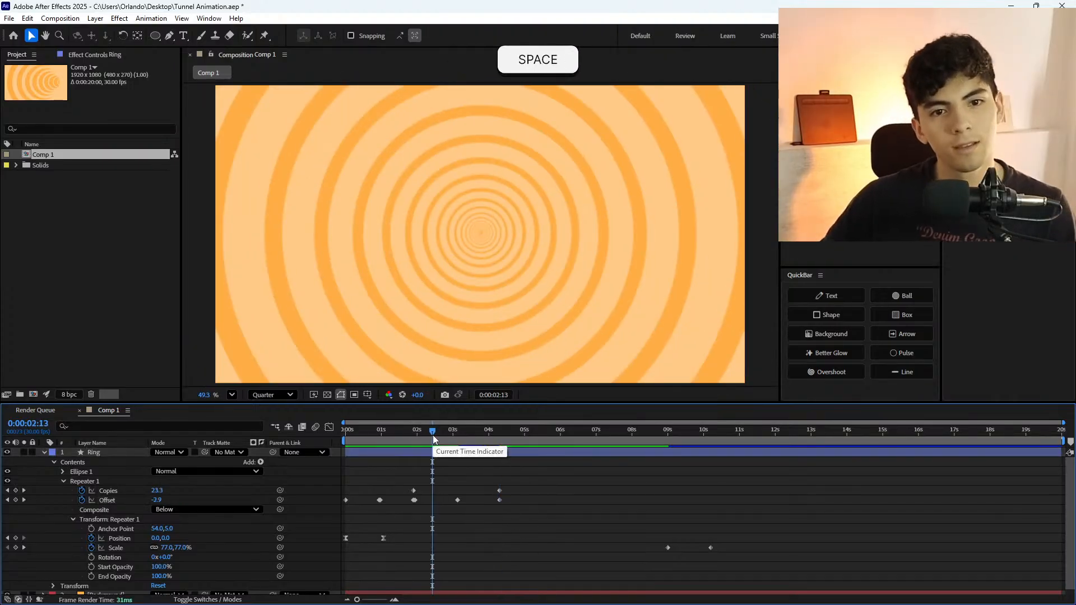
click(433, 435)
key(space)
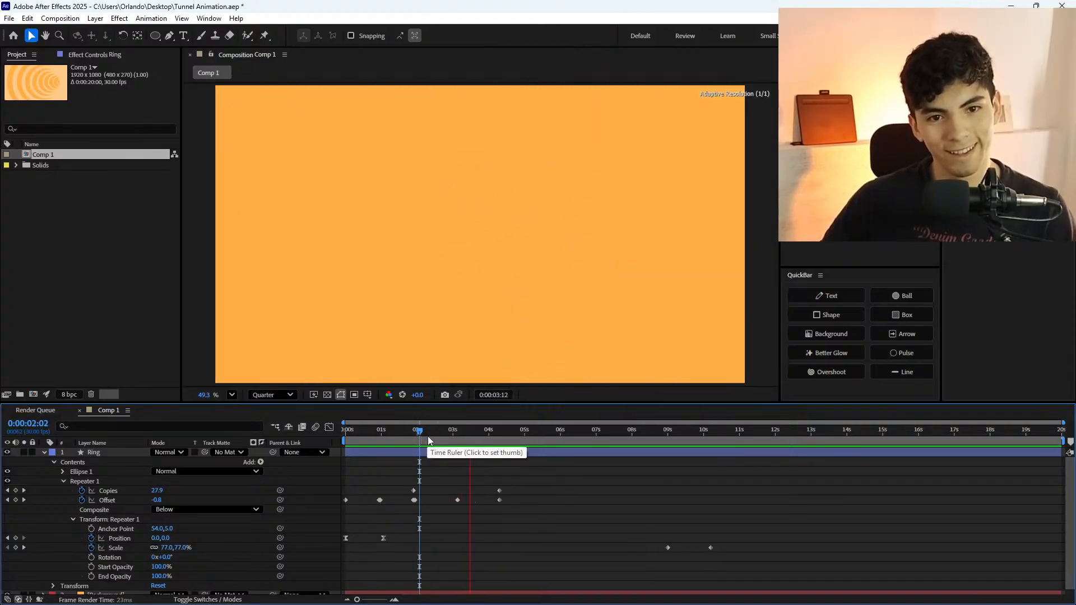
click(428, 436)
key(space)
mouse_move(432, 438)
mouse_down()
mouse_move(463, 452)
mouse_move(417, 442)
mouse_up()
key(space)
Step between the keyframes at 0:00:01:28, 0:00:03:04 and 0:00:04:09 to compare their Offset values.
key(shift)
key(k)
key(j)
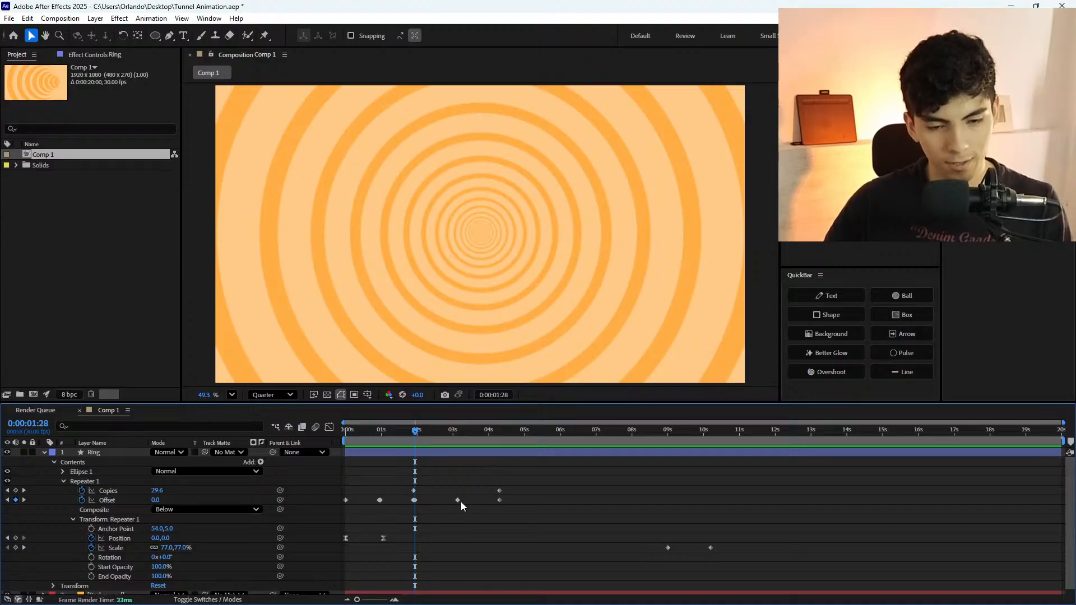
key(k)
key(j)
key(k)
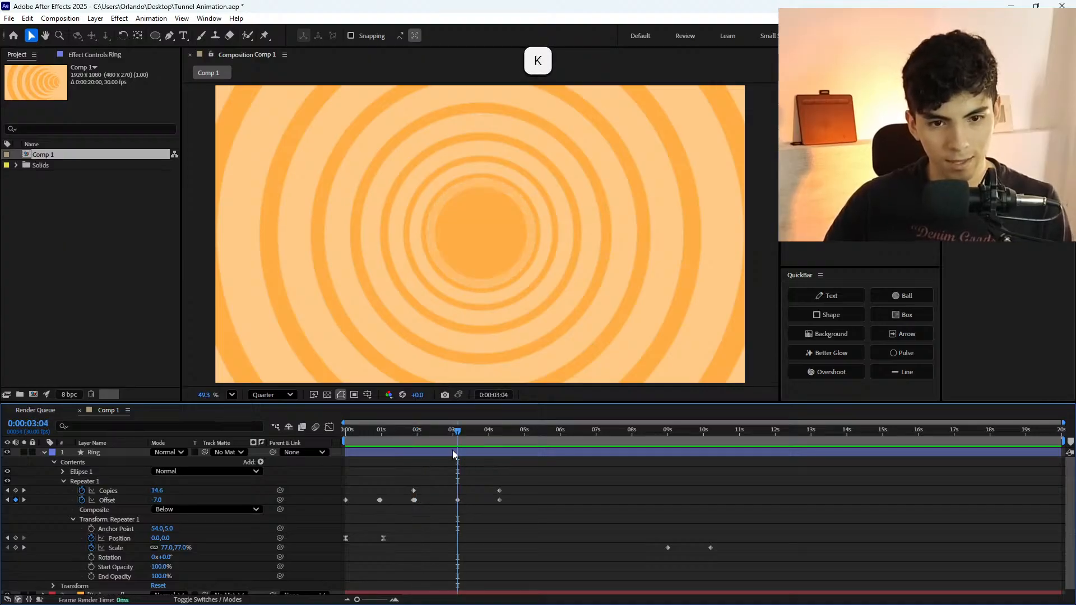
key(k)
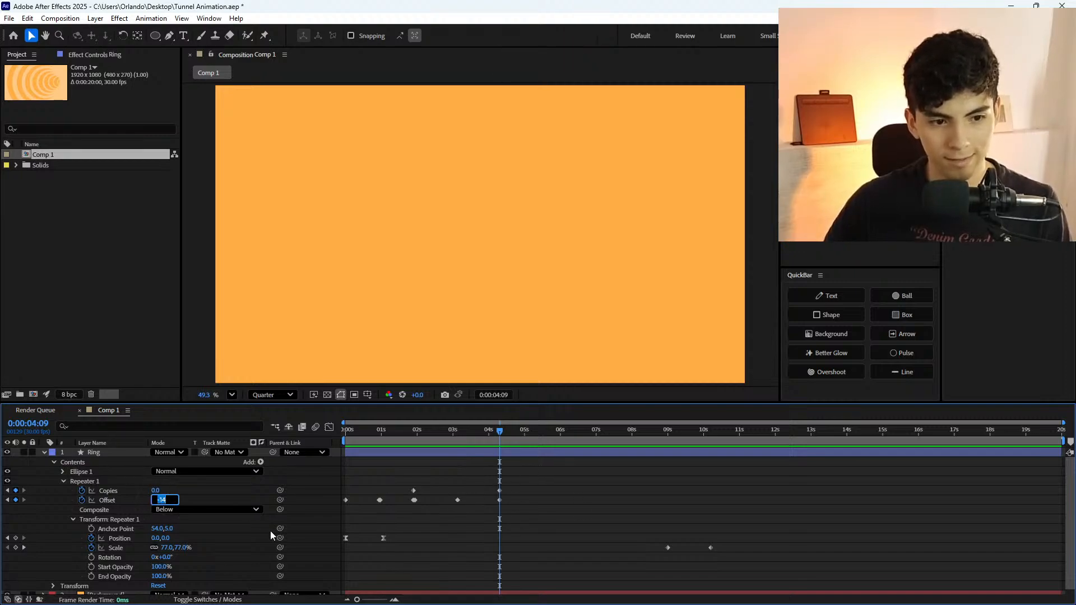
drag(419, 441, 422, 443)
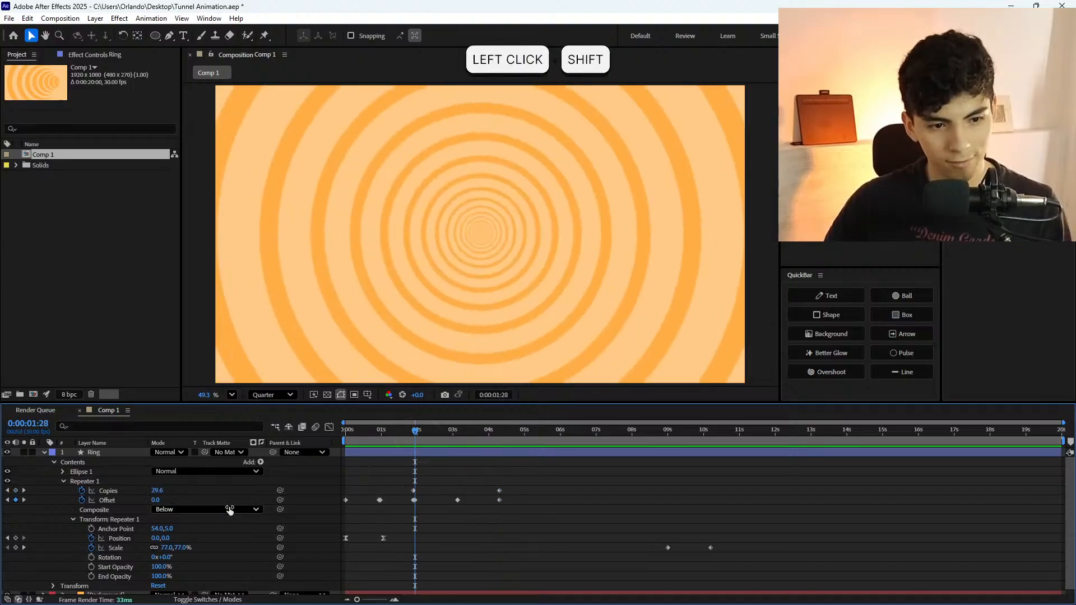
key(k)
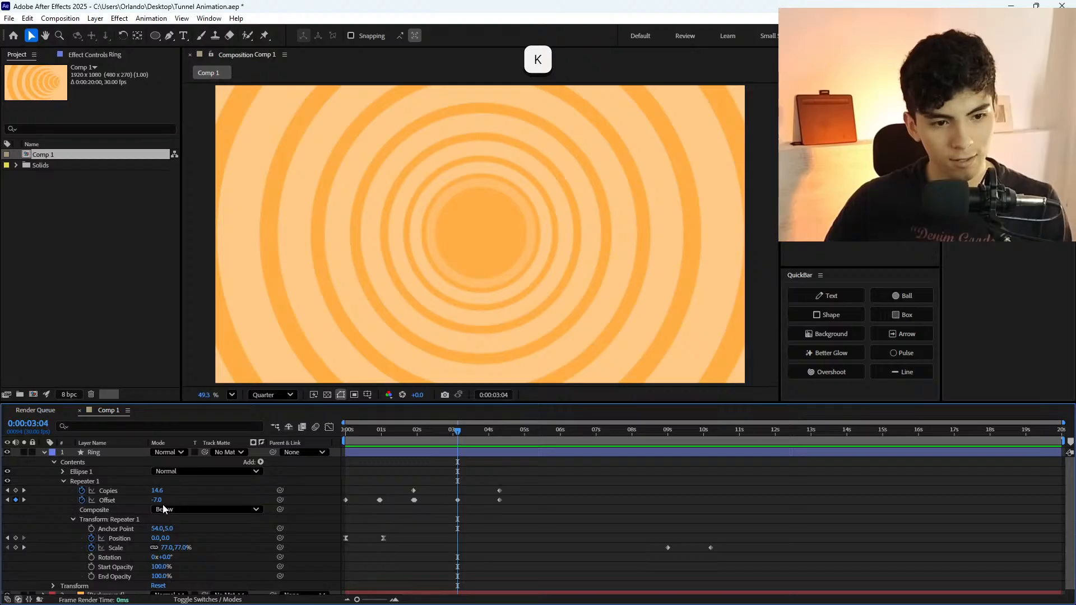
key(k)
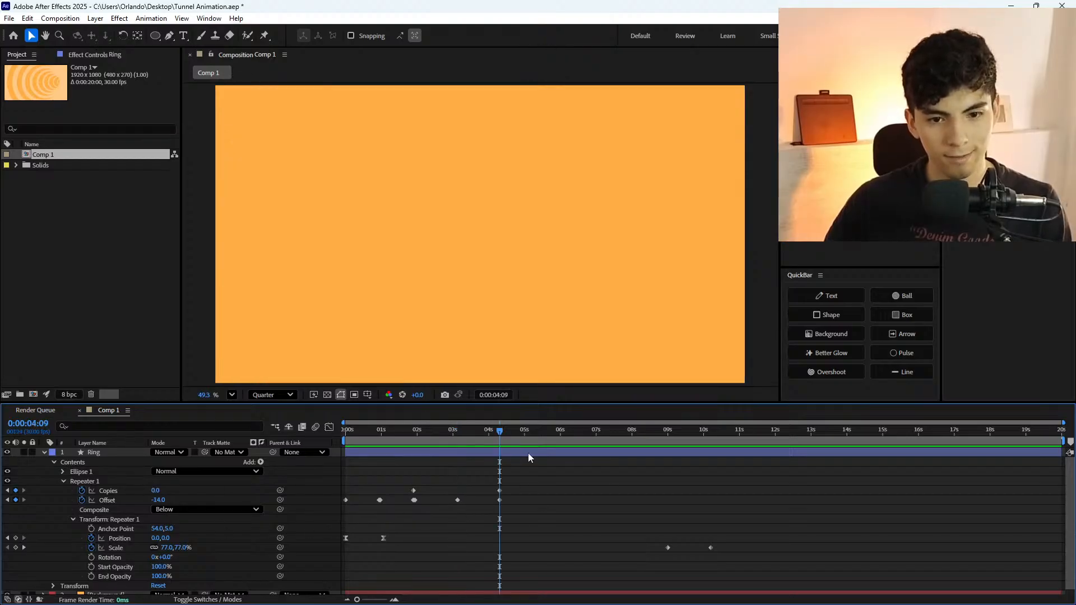
Preview the whole tunnel animation from 0:00:00:00 past the last Offset keyframe.
drag(505, 435, 312, 461)
click(478, 490)
key(space)
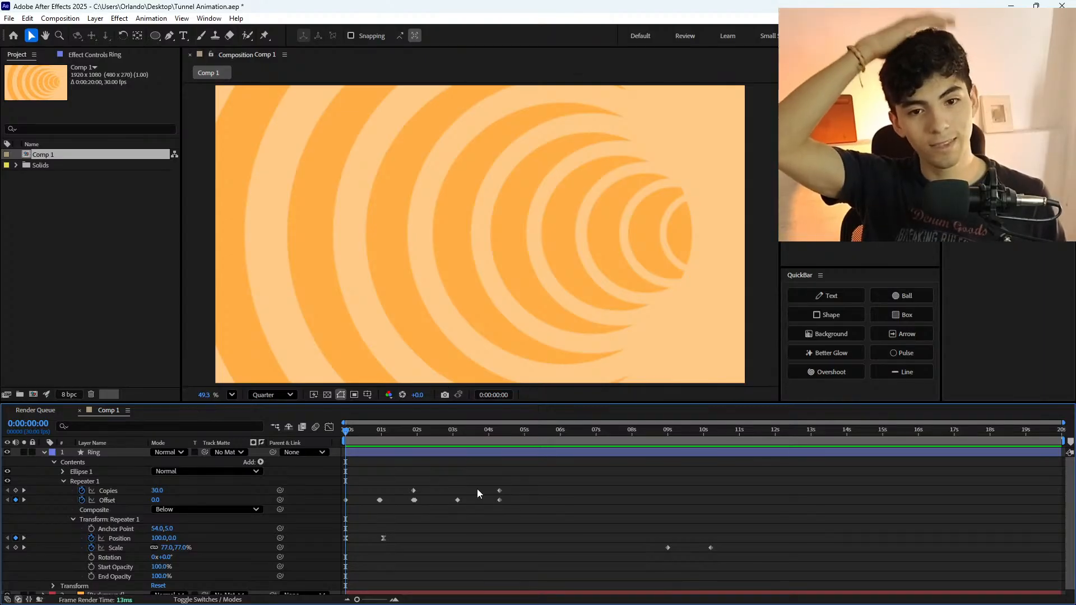
key(space)
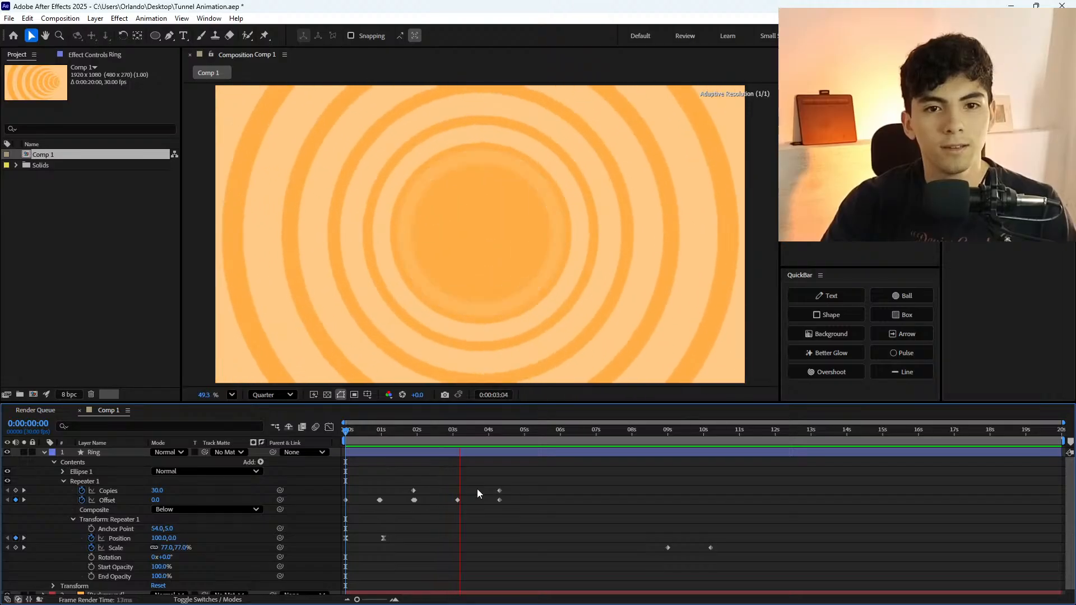
key(space)
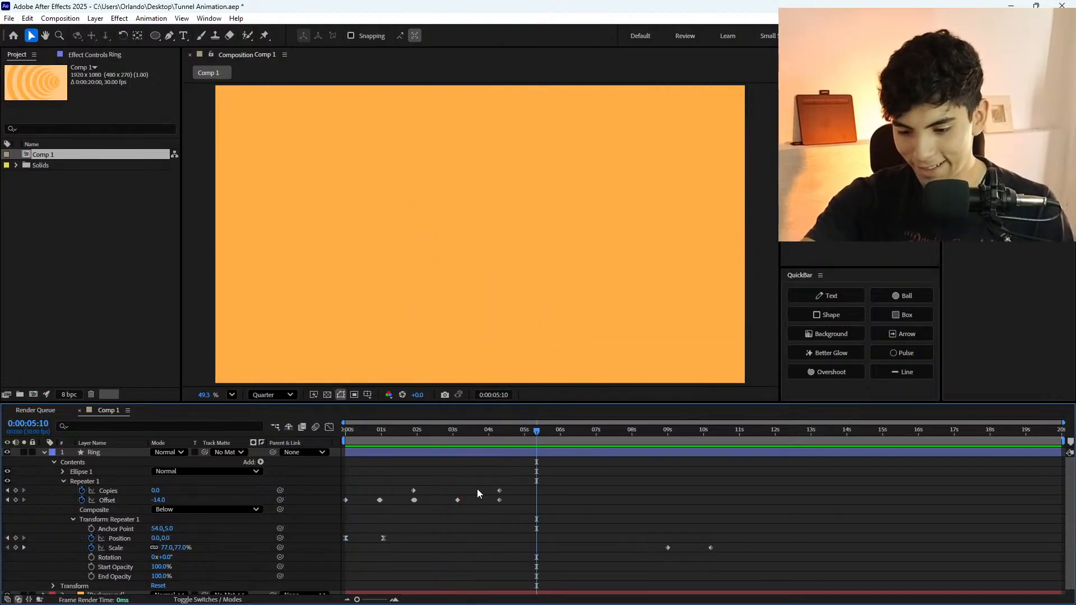
Advance from the 0:00:03:04 keyframe in ten-frame increments to gauge the distance to the last Offset keyframe.
drag(498, 429, 458, 449)
key(j)
key(shift+Page_Down)
key(shift+Page_Down)
key(shift+Page_Down)
key(shift+Page_Down)
key(shift+Page_Down)
key(shift+Page_Down)
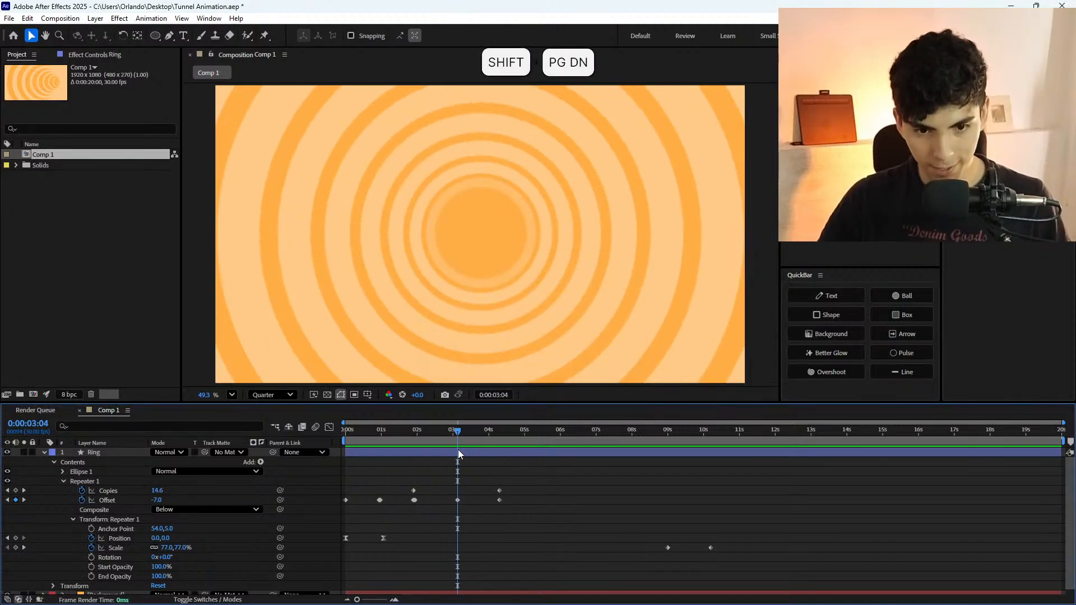
key(shift+Page_Down)
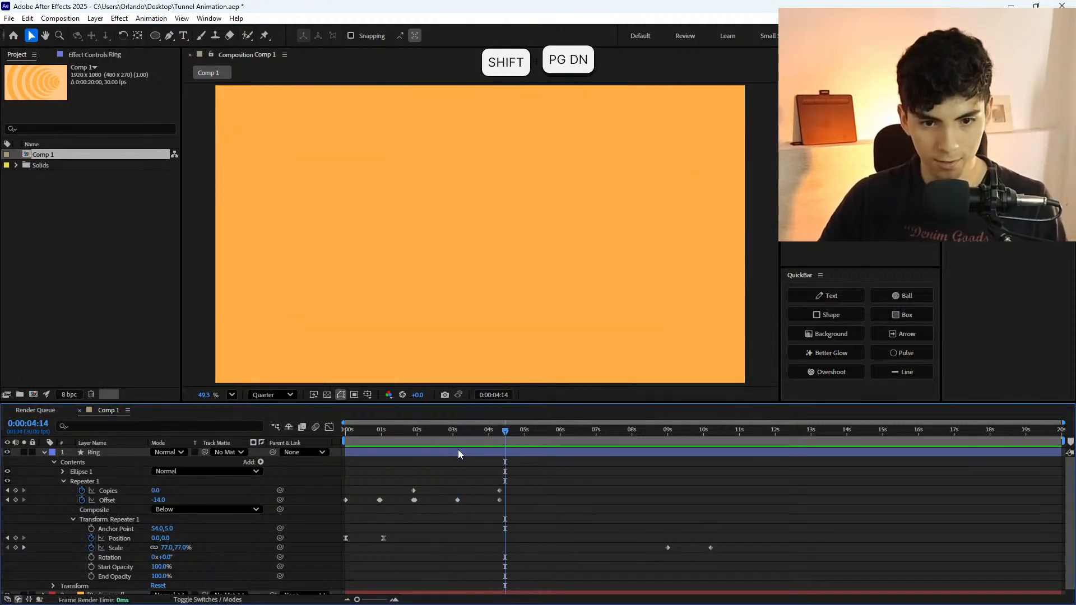
key(j)
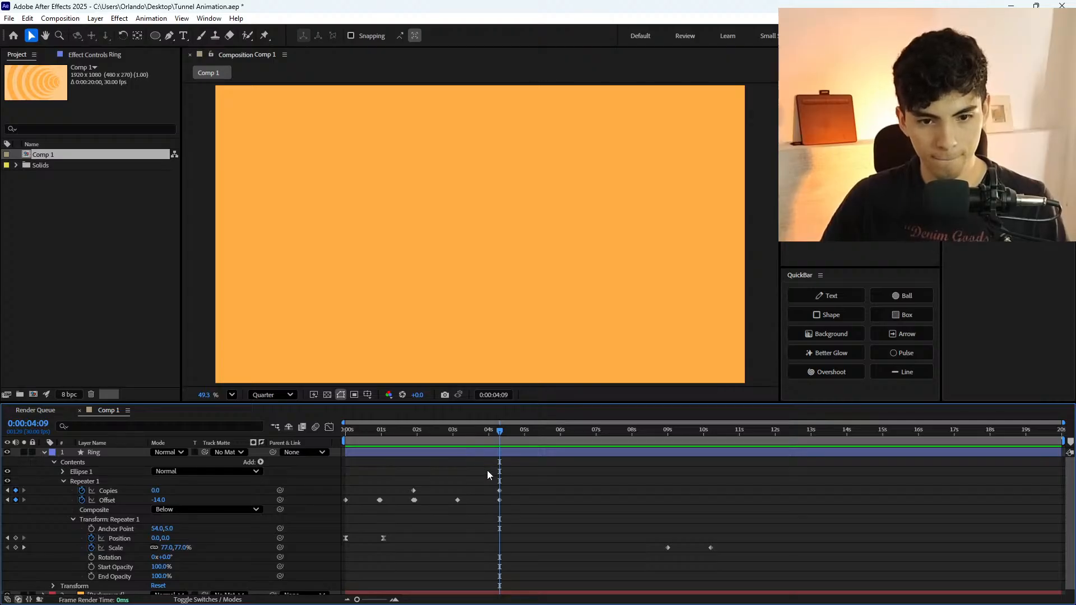
Return to 0:00:03:04 and count the frames up to the Offset keyframe at 0:00:04:09.
alt+scroll(492, 488, down, 1)
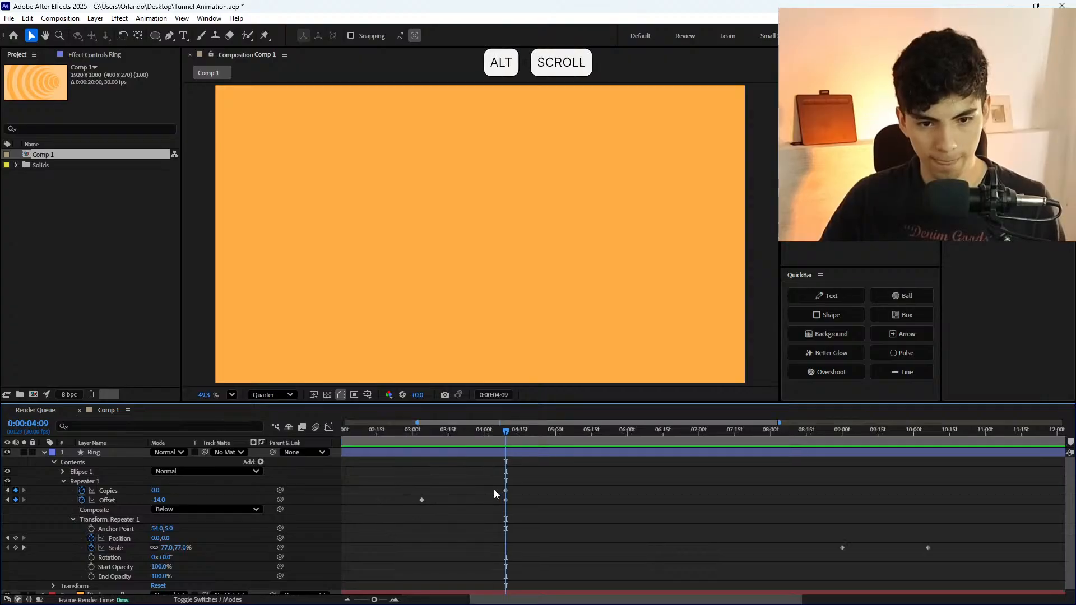
drag(499, 432, 504, 437)
key(j)
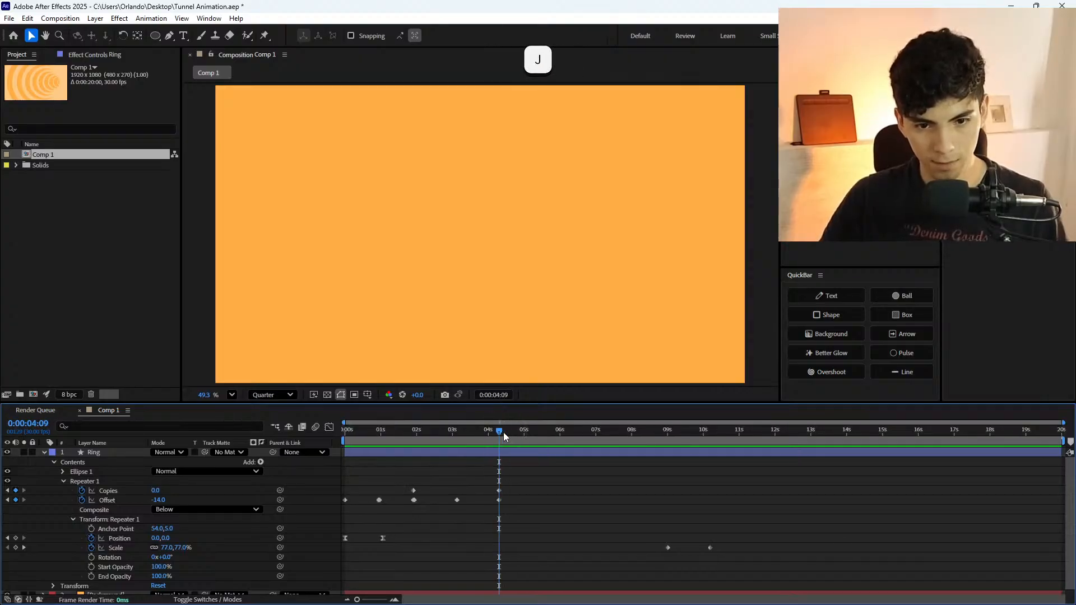
key(j)
key(j)
key(k)
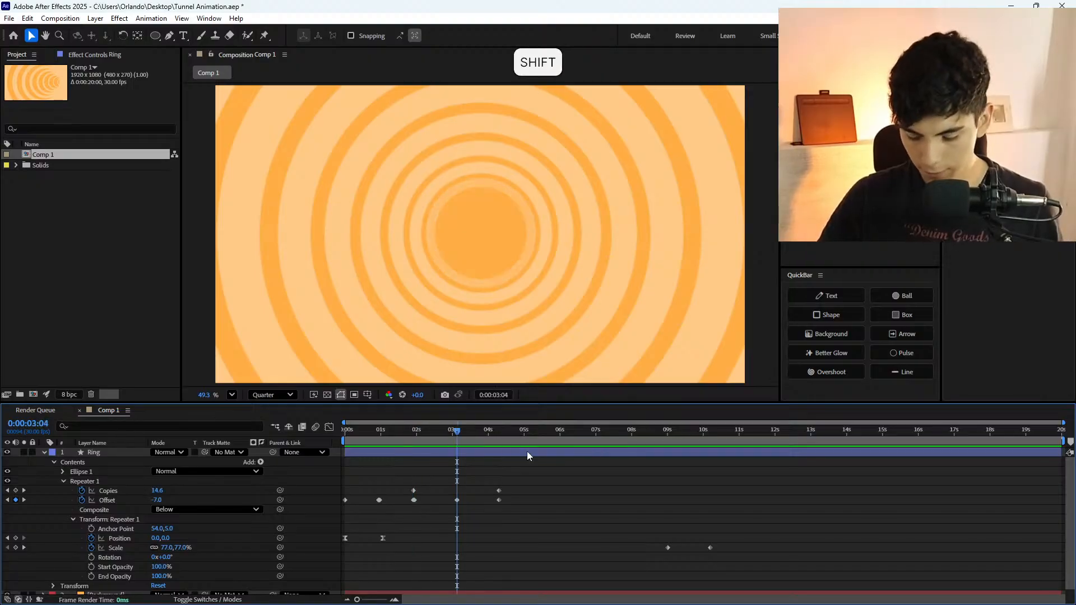
key(shift+Page_Down)
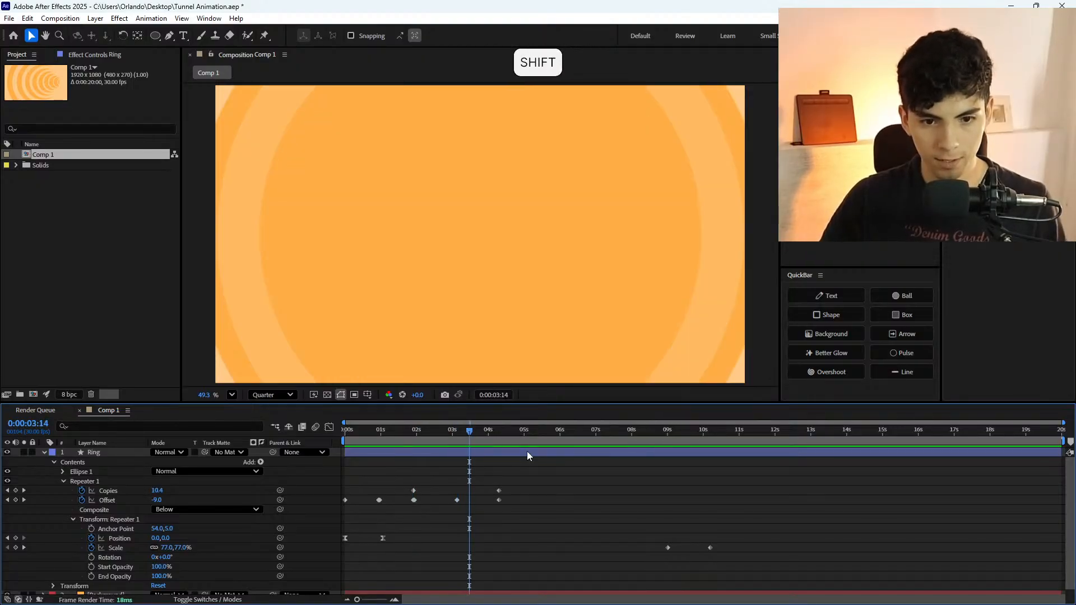
key(shift+Page_Down)
key(Page_Down)
key(Page_Down)
key(Page_Down)
key(Page_Down)
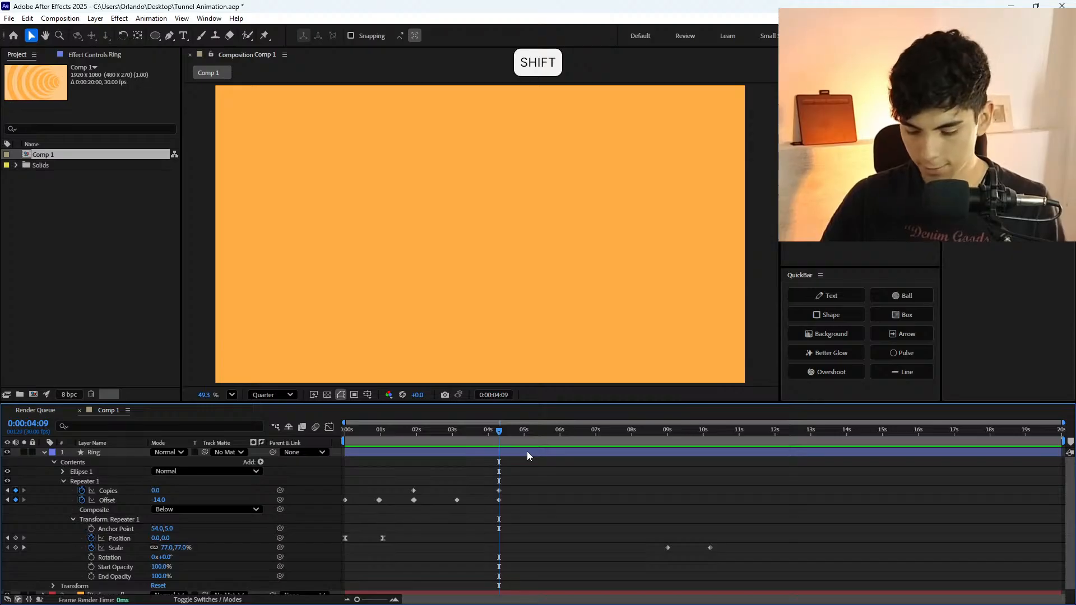
Advance 35 frames from 0:00:04:09 and move the last Copies and Offset keyframes to 0:00:05:14.
key(shift+Page_Down)
key(shift+Page_Down)
key(shift+Page_Down)
key(Page_Down)
key(Page_Down)
key(Page_Down)
key(Page_Down)
key(Page_Down)
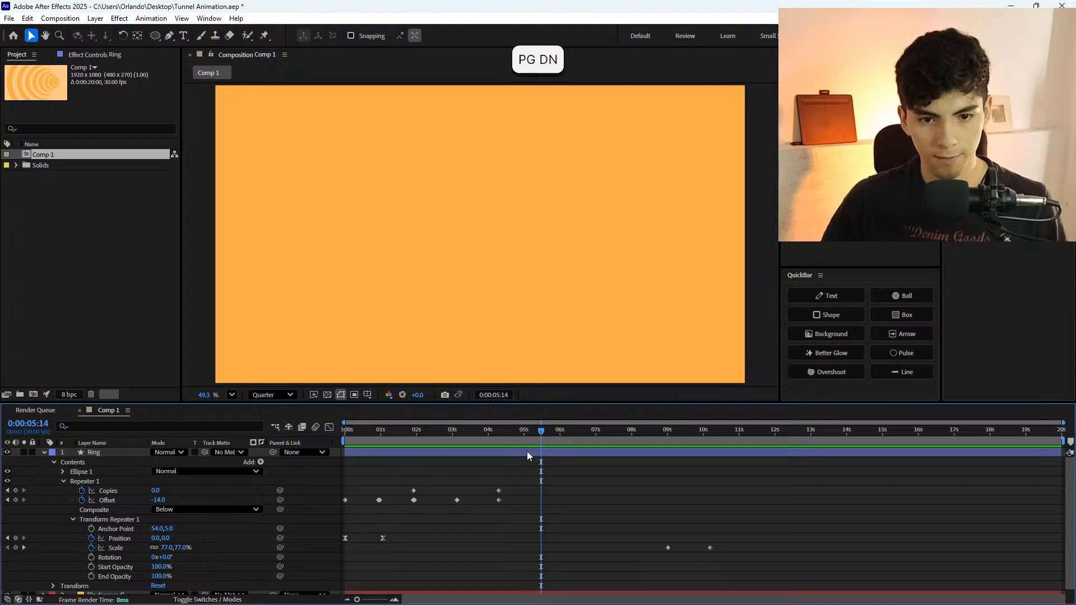
drag(491, 471, 541, 499)
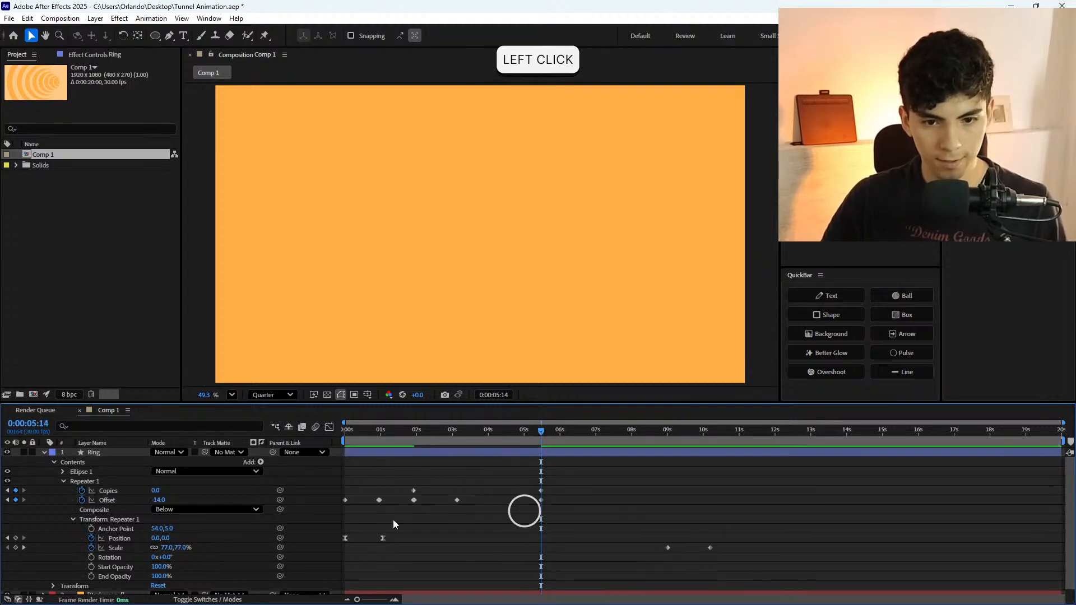
Set the repeater's Offset to -21 at the 0:00:05:14 keyframe.
click(160, 500)
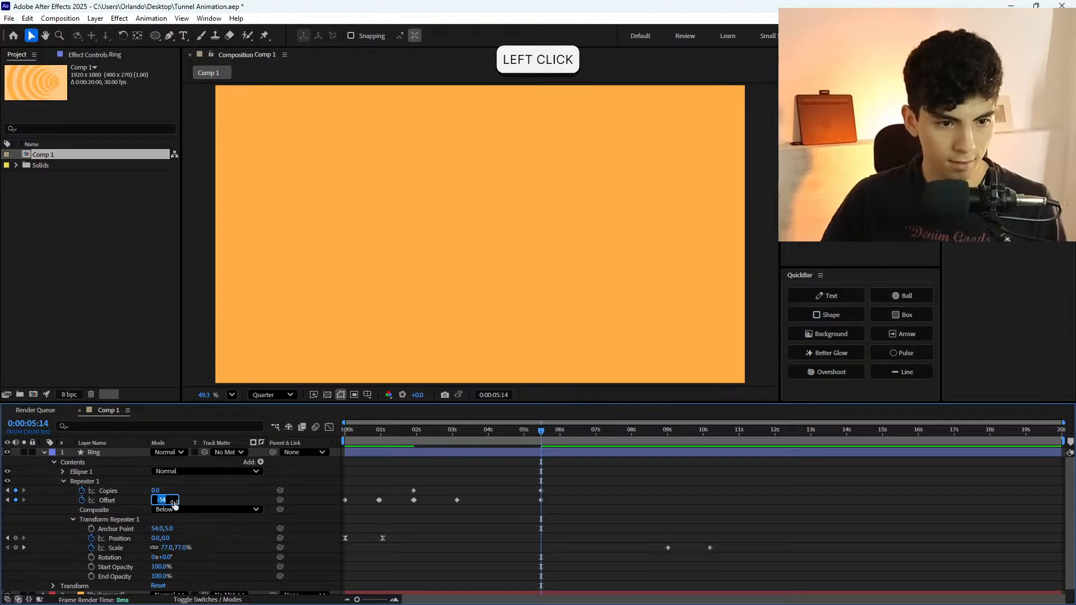
click(171, 499)
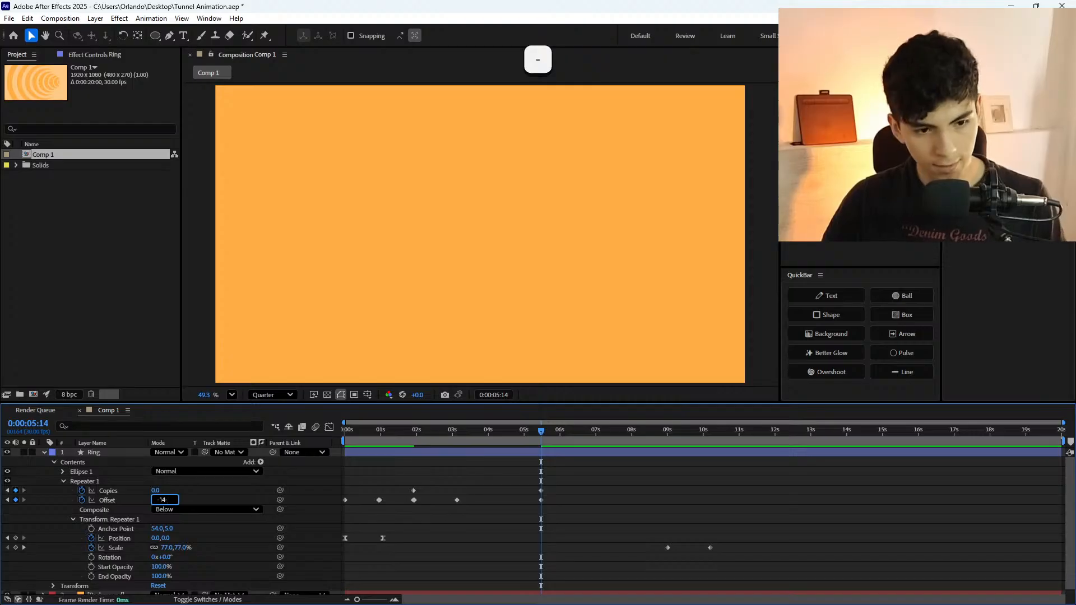
key(Return)
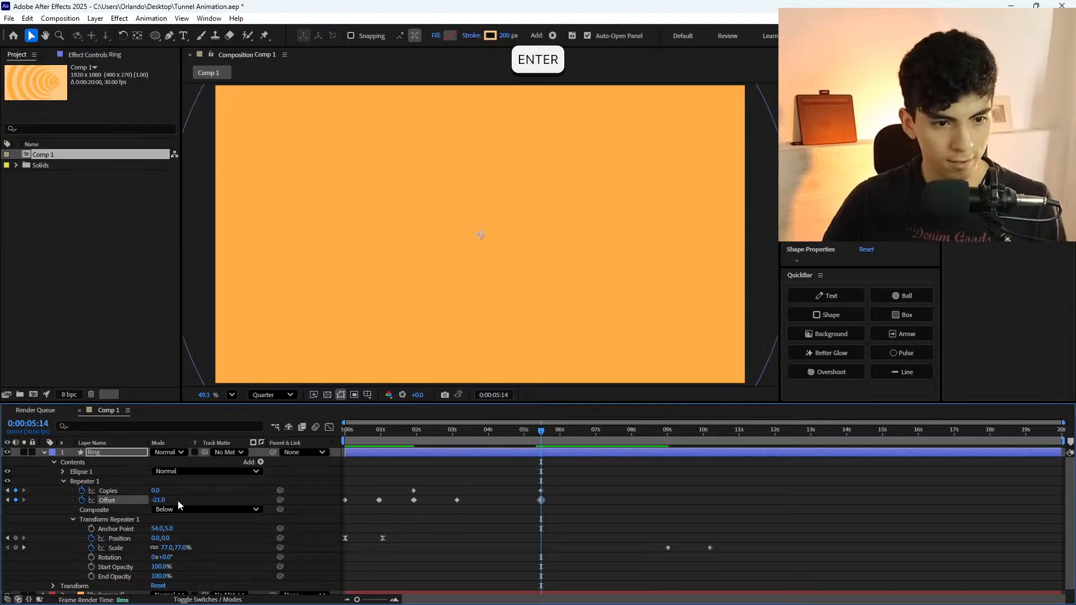
click(537, 547)
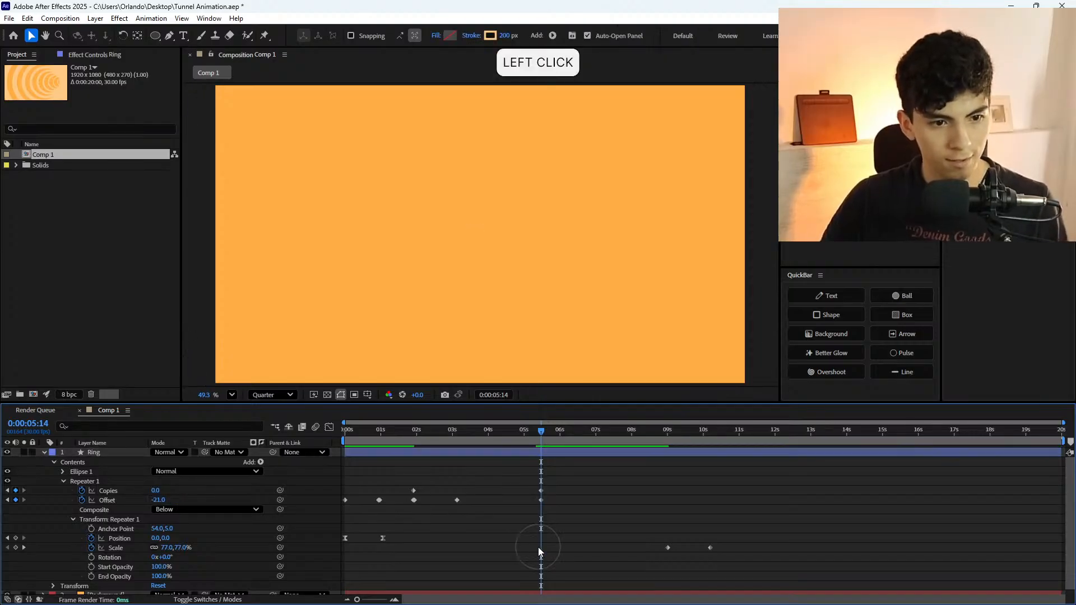
Preview the retimed tunnel animation from 0:00:00:00.
click(531, 432)
drag(531, 435, 345, 434)
key(space)
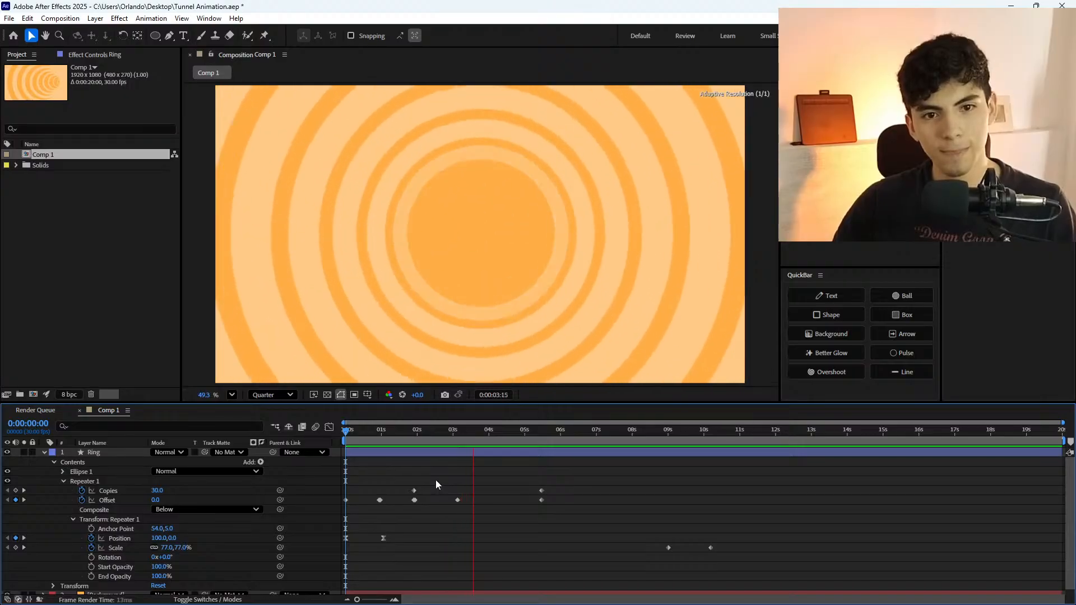
key(space)
key(space)
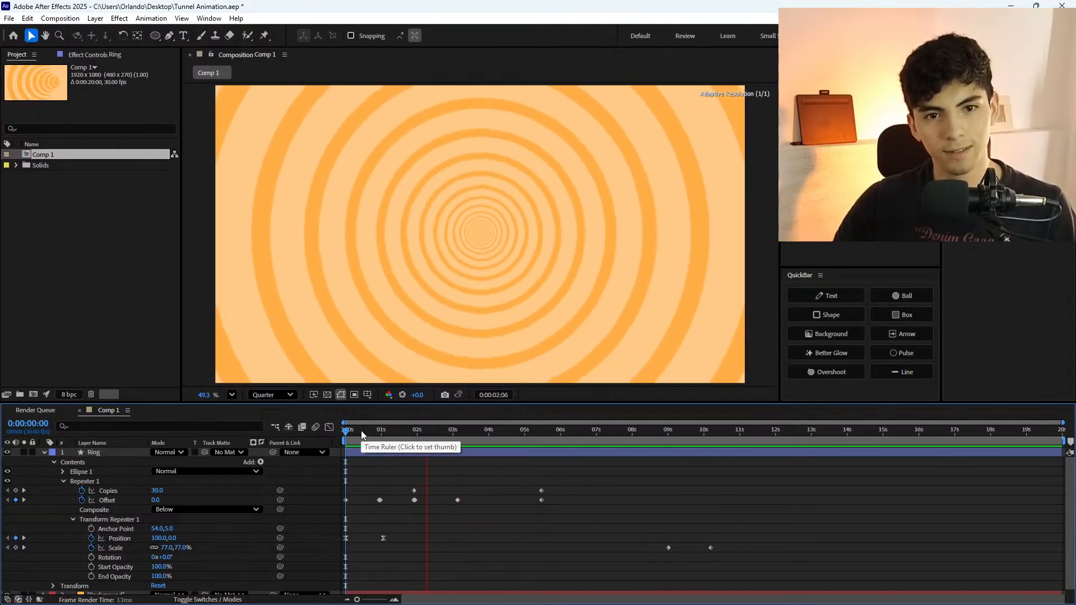
Preview the tunnel animation from 0:00:01:26 and again from 0:00:02:02.
drag(362, 430, 411, 454)
key(space)
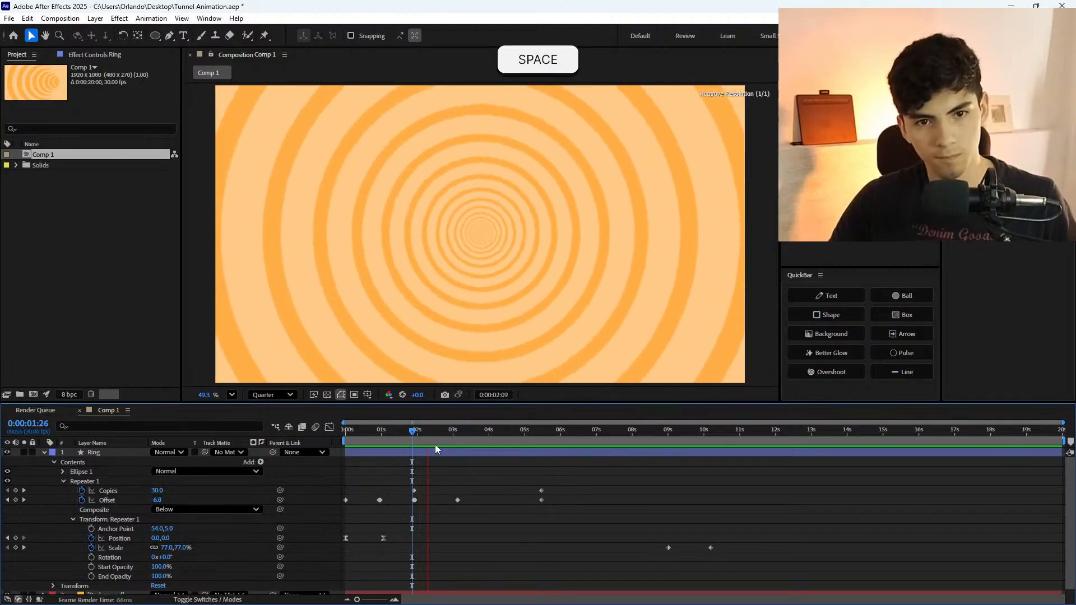
click(488, 453)
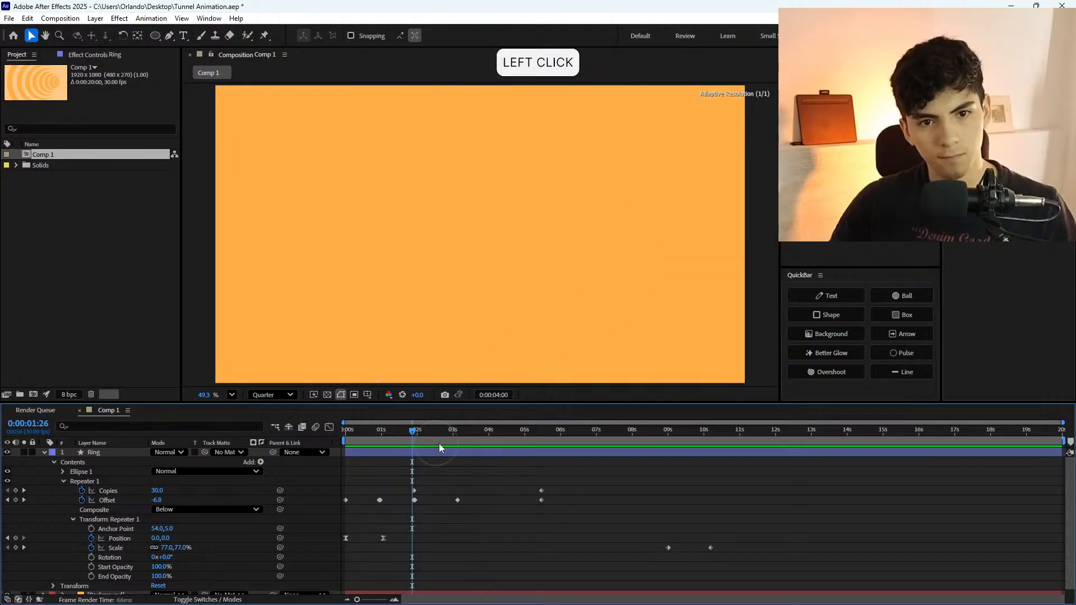
drag(488, 453, 418, 456)
key(space)
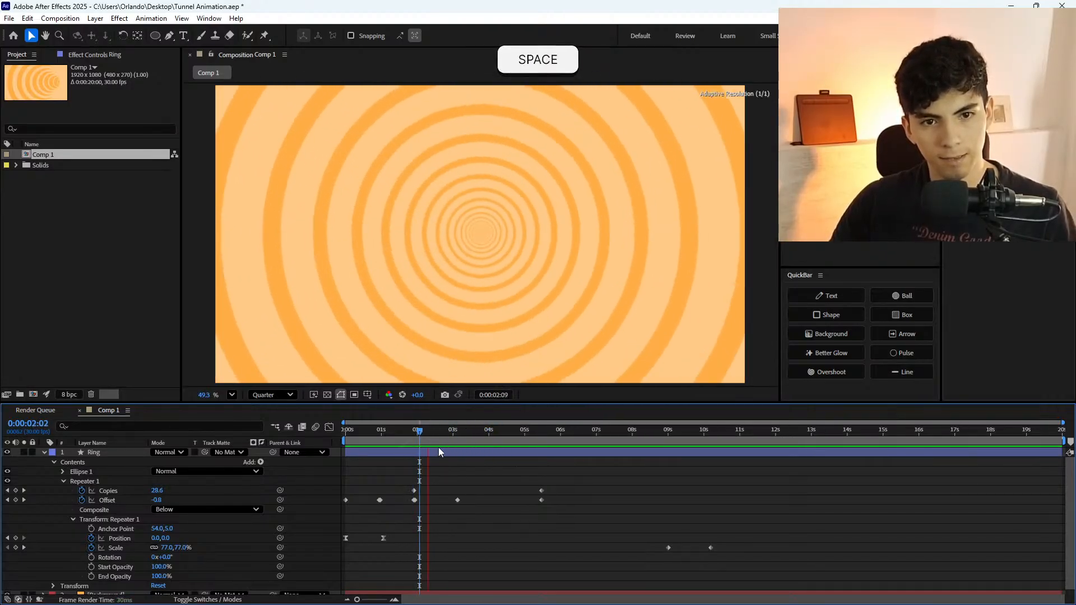
Try setting the repeater's Offset to -28 at the 0:00:05:14 keyframe.
drag(504, 448, 547, 452)
mouse_move(154, 492)
mouse_down()
mouse_move(173, 491)
mouse_move(143, 491)
mouse_up()
key(ctrl+z)
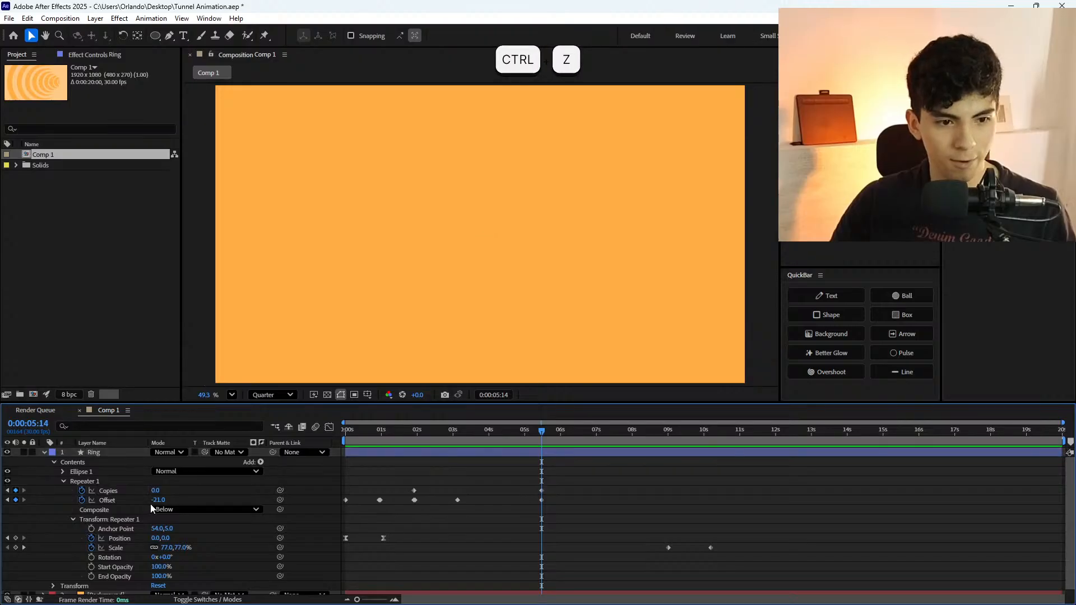
click(161, 499)
text(-)
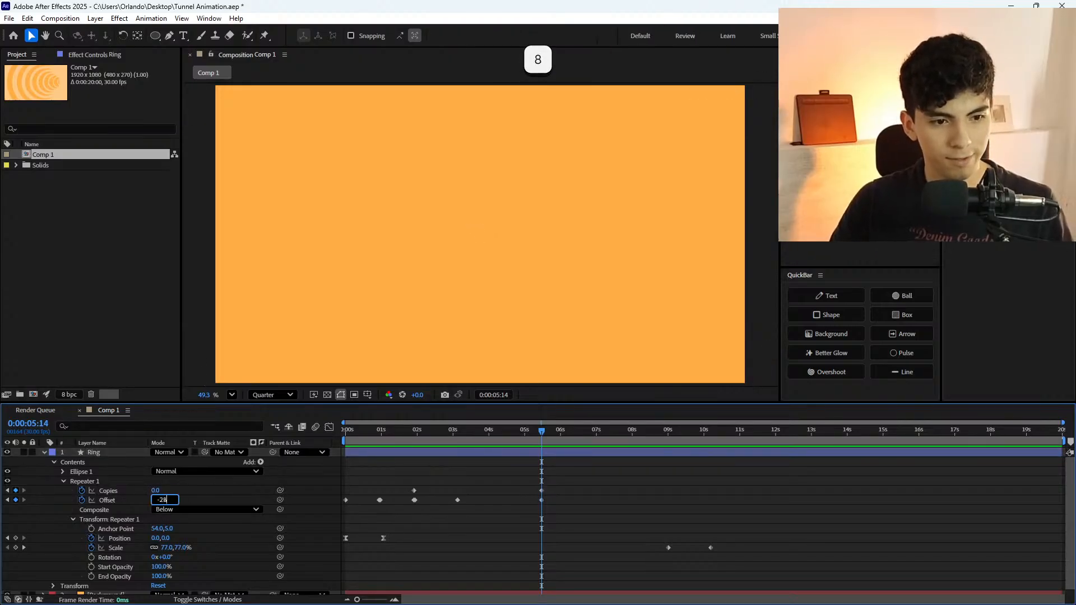
text(28)
key(Return)
Preview the rings from 0:00:02:23 and undo the last Offset change.
click(656, 552)
drag(475, 426, 442, 438)
key(space)
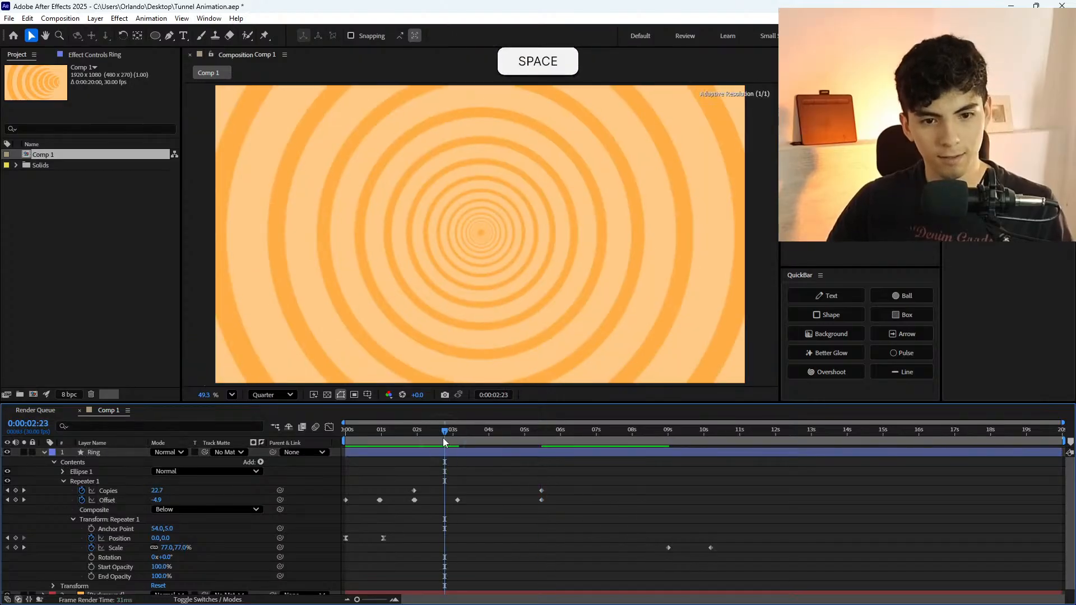
click(483, 451)
key(ctrl+z)
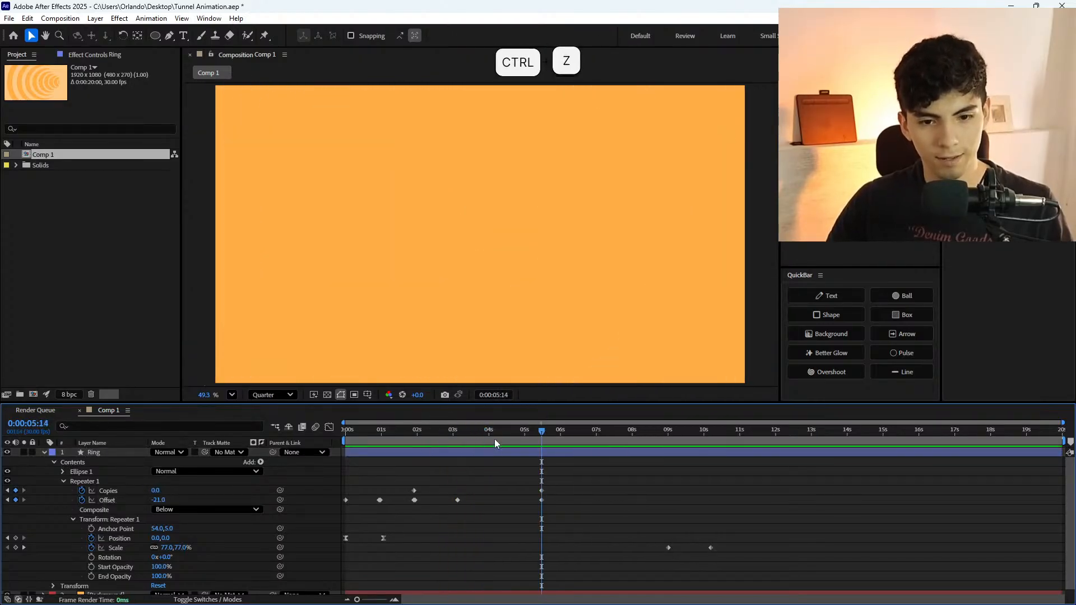
Move the last Copies keyframe earlier to about 4.5 seconds and preview from 0:00:02:23.
click(157, 500)
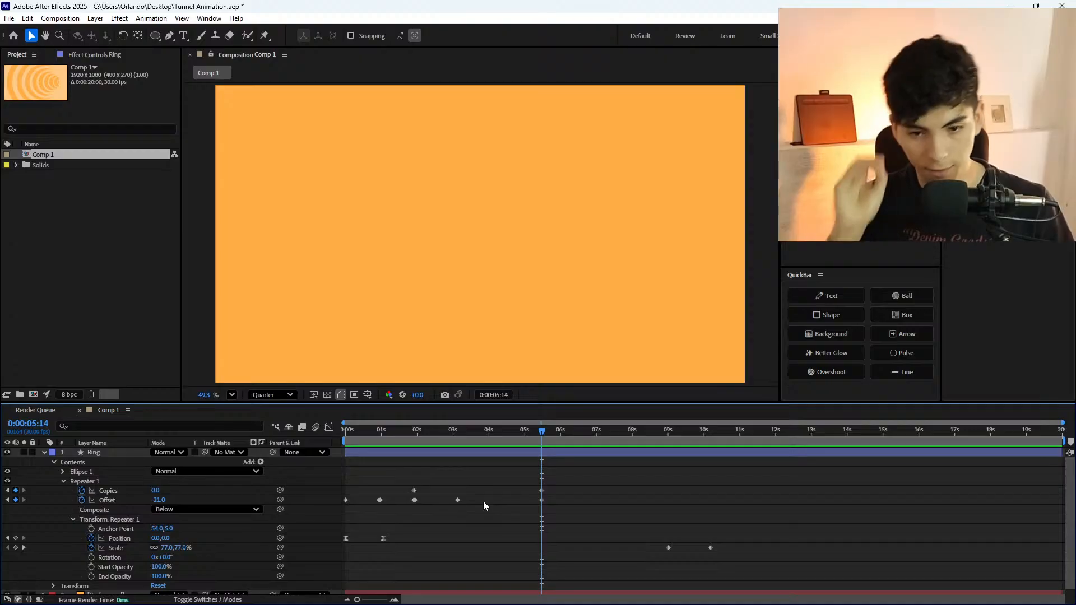
drag(541, 490, 504, 489)
click(492, 477)
click(445, 437)
key(space)
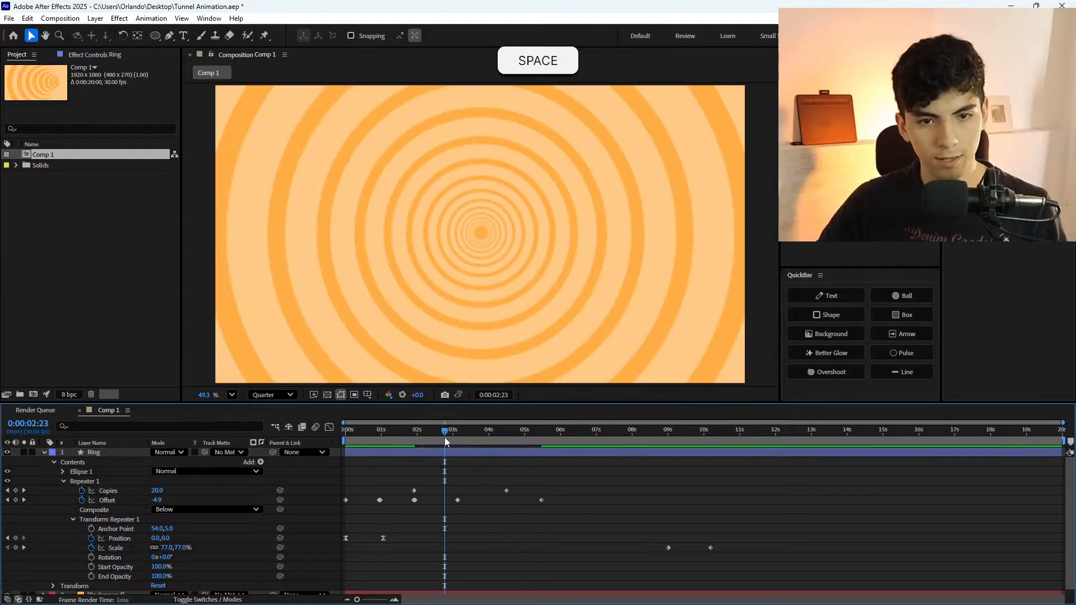
Replay the animation several times from 0:00:02:07 to check how the rings disappear.
click(425, 437)
key(space)
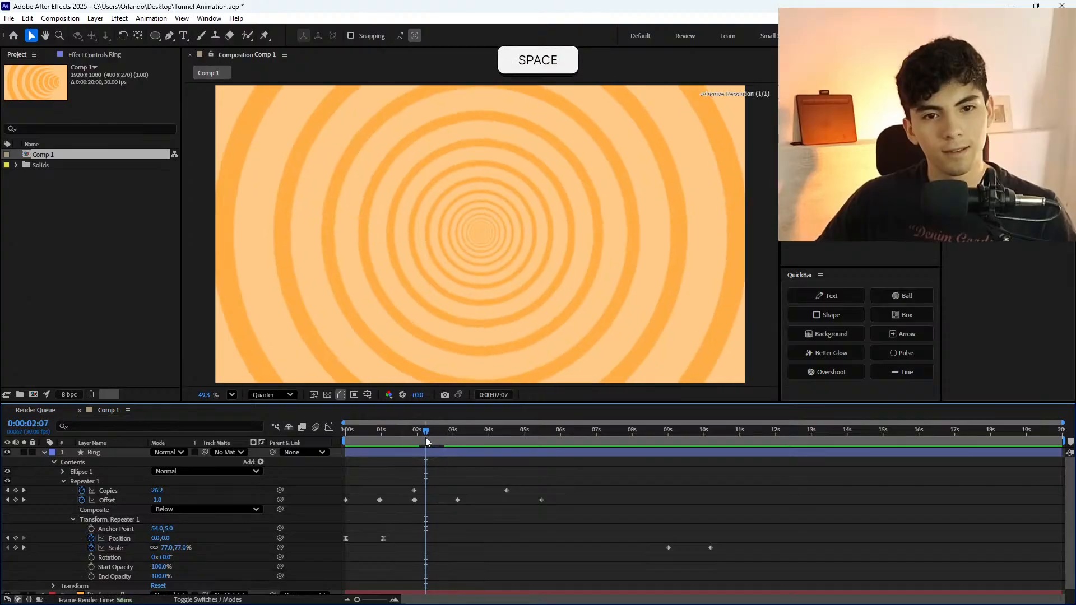
key(space)
key(space)
click(425, 437)
key(space)
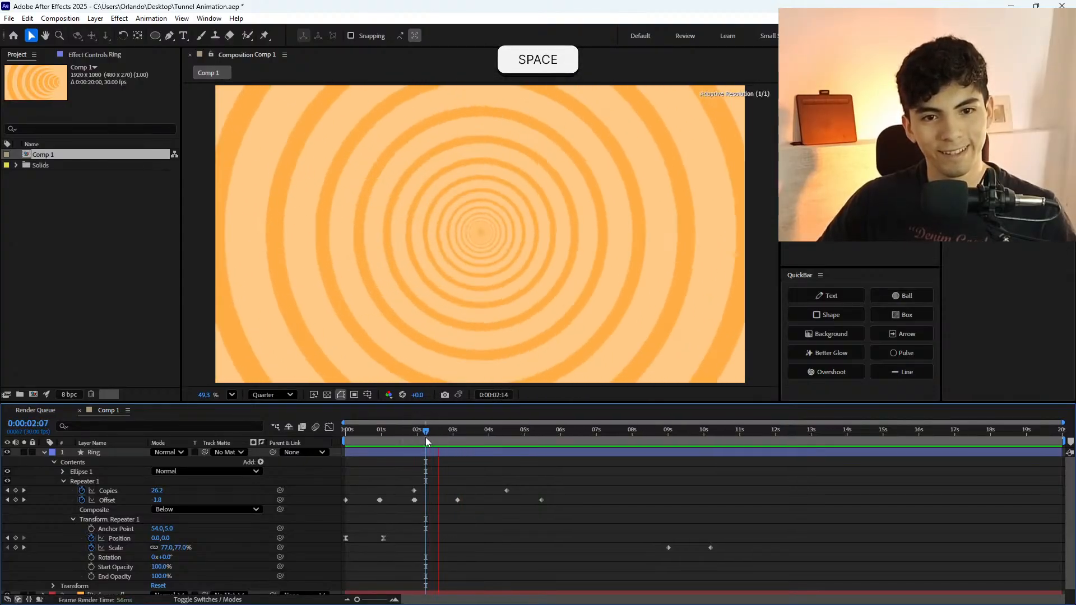
click(425, 437)
key(space)
click(435, 442)
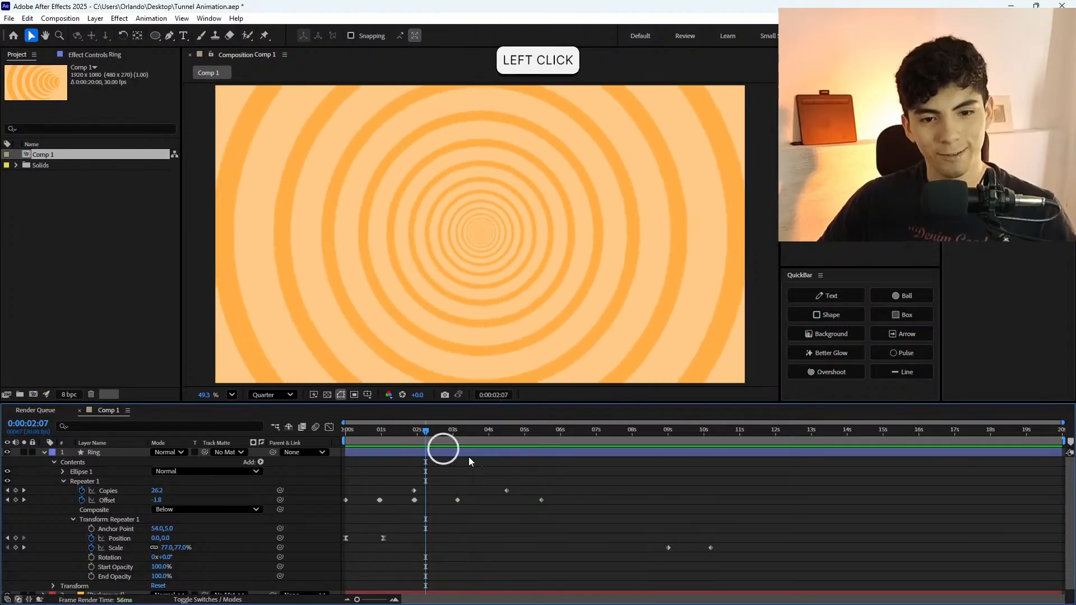
Move the last Copies keyframe out to 0:00:09:23 and preview from 0:00:02:07.
mouse_move(502, 486)
mouse_down()
mouse_move(653, 496)
mouse_move(637, 504)
mouse_up()
click(507, 490)
drag(508, 490, 525, 490)
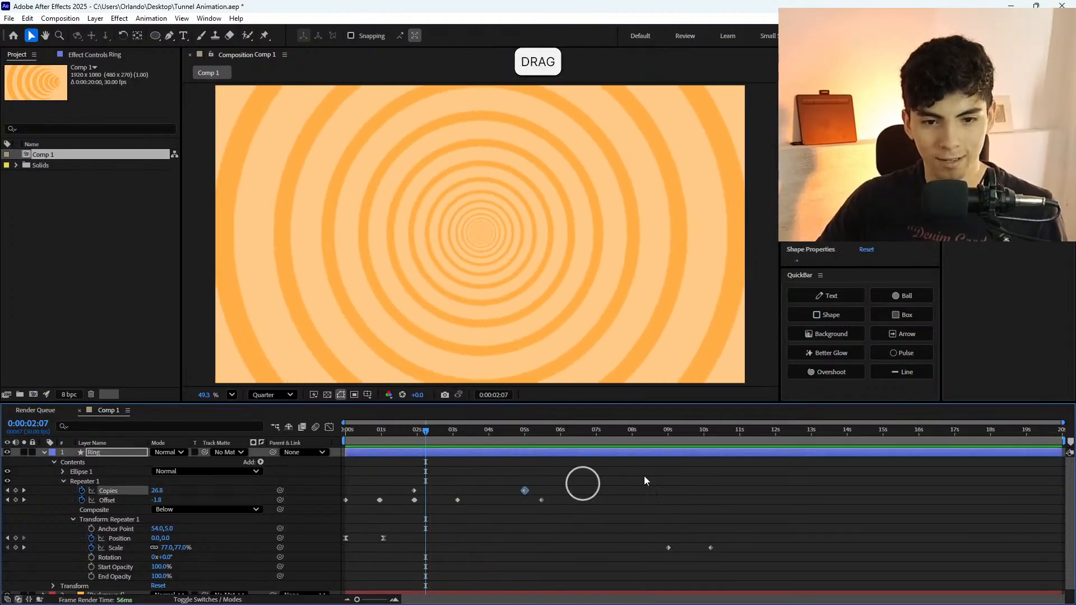
click(594, 499)
key(space)
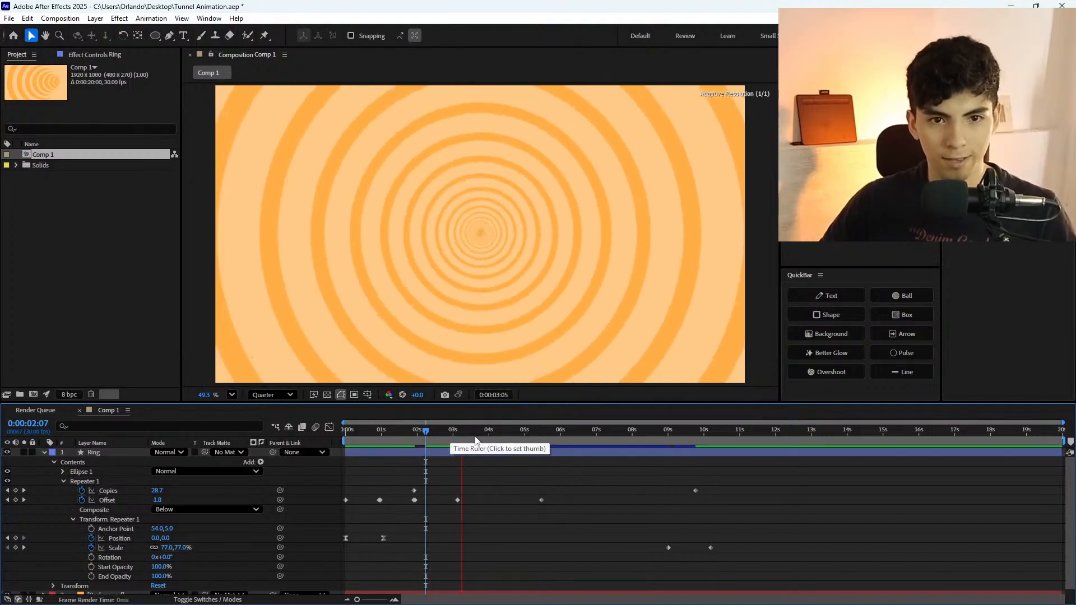
Set the repeater's Offset to -50 at the 0:00:05:14 keyframe and move that keyframe to 0:00:09:23.
click(485, 434)
drag(513, 444, 541, 451)
click(155, 500)
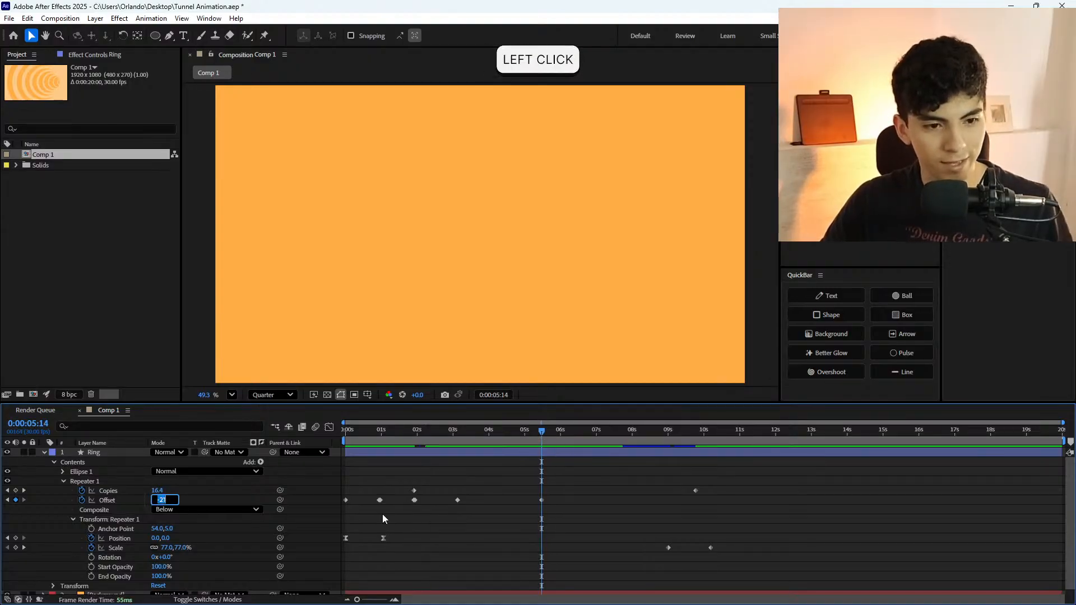
text(-50)
key(Return)
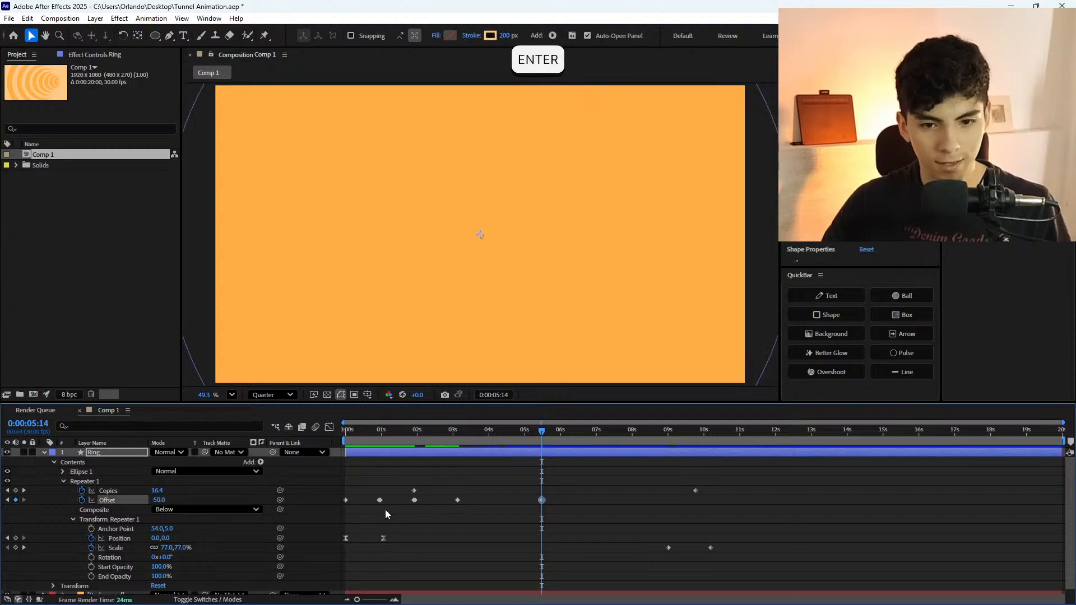
drag(542, 499, 696, 499)
click(628, 481)
Preview the slower ring exit from 0:00:02:02 and from 0:00:02:16.
drag(436, 437, 419, 437)
key(space)
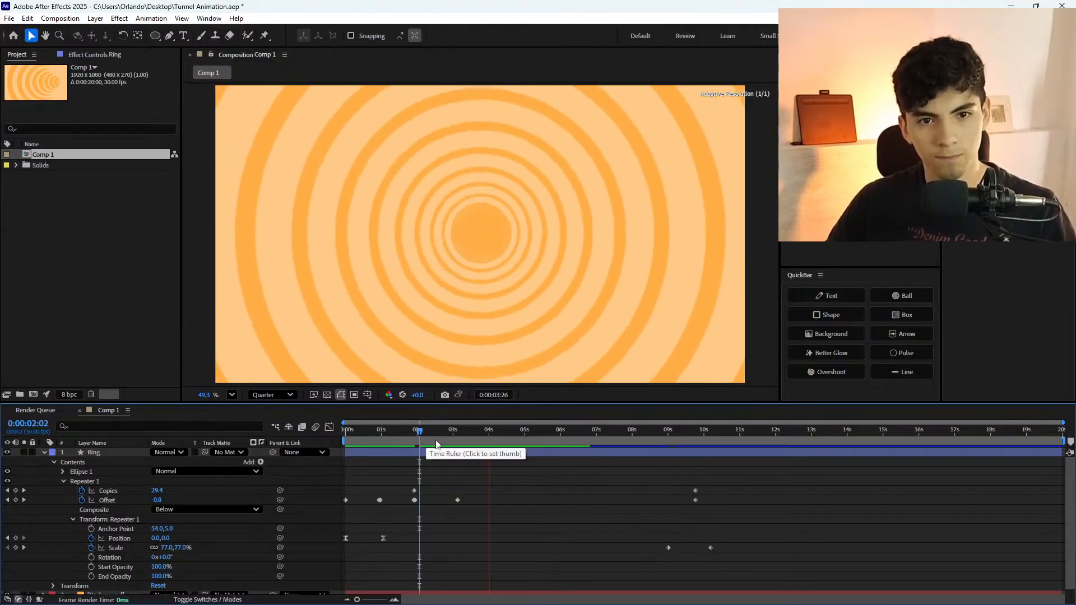
click(437, 444)
key(space)
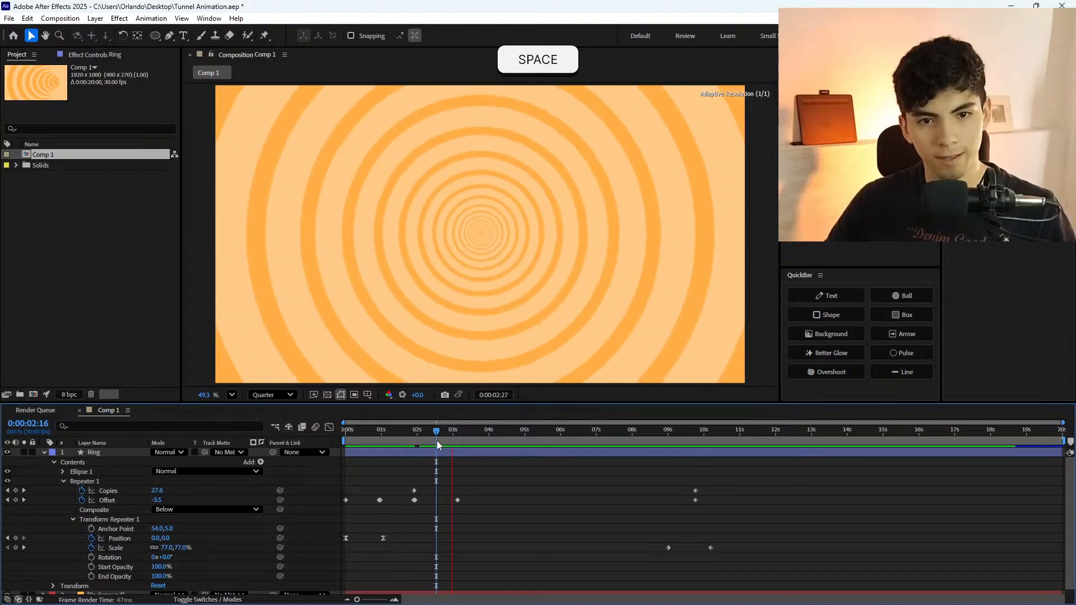
click(435, 440)
Delete the last Copies keyframe at 0:00:09:23 and preview the animation from 0:00:02:09.
drag(436, 441, 695, 494)
key(shift)
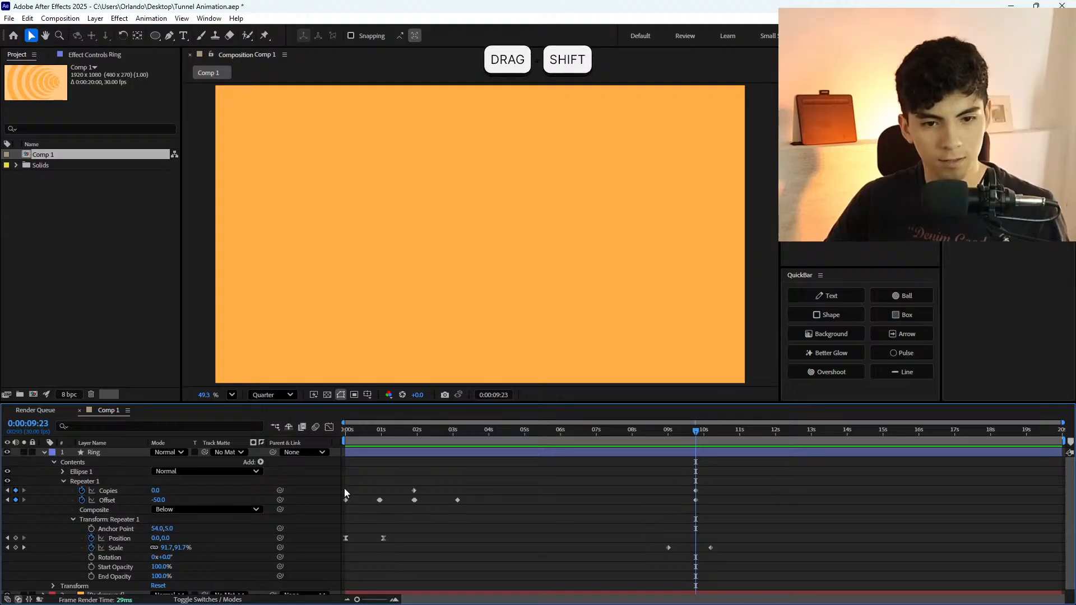
click(694, 490)
key(Delete)
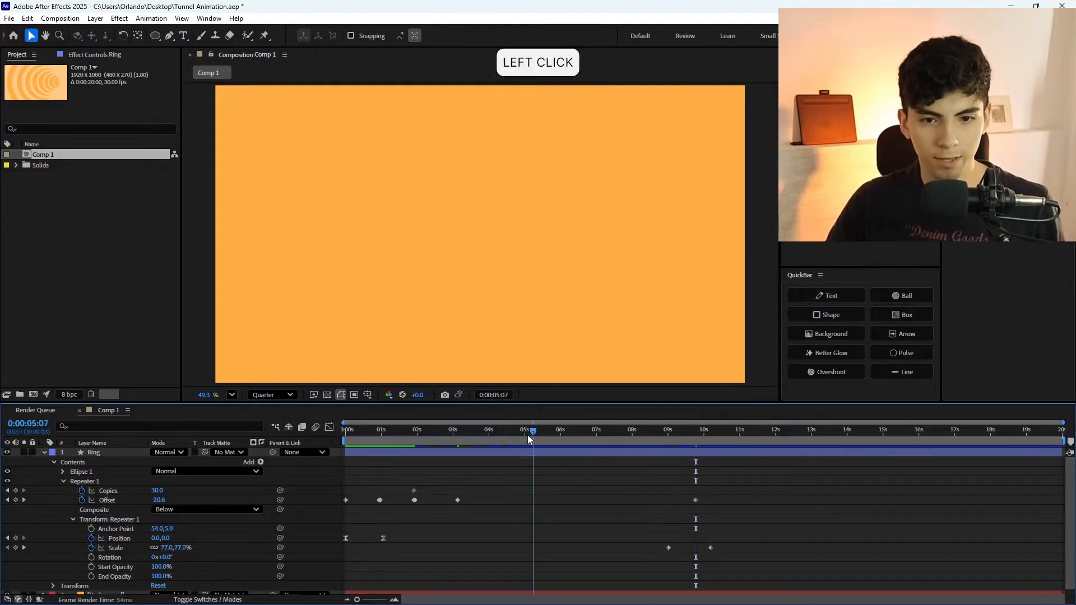
click(428, 442)
key(space)
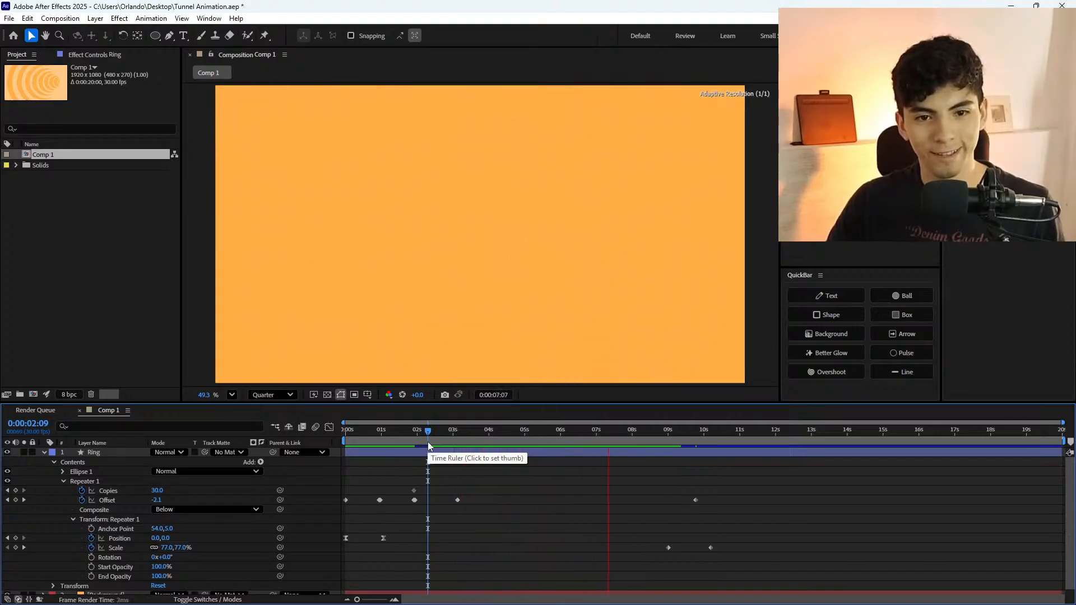
Move the last Offset keyframe to 0:00:06:20 and set its value to -30.
drag(479, 429, 582, 476)
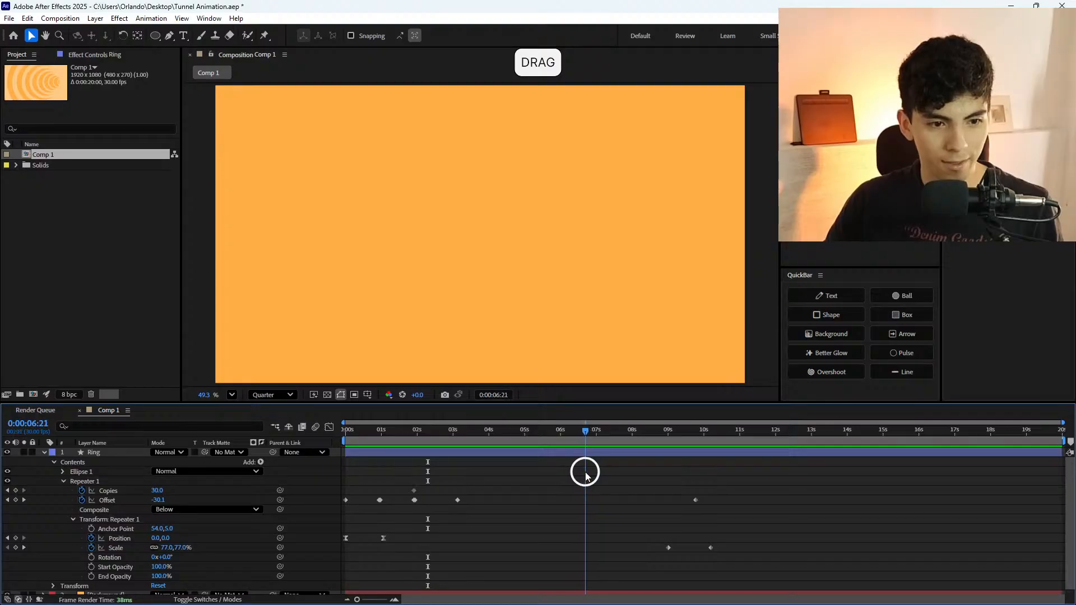
drag(696, 500, 592, 511)
click(159, 500)
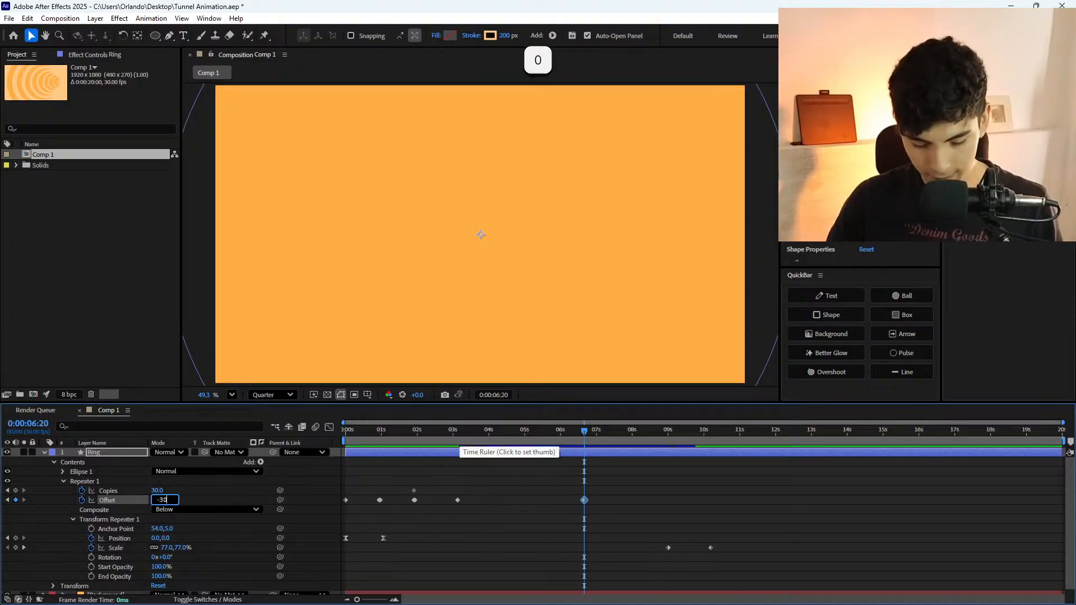
key(Return)
click(611, 501)
Preview the animation from 0:00:00:00 and again from 0:00:02:14.
drag(583, 430, 415, 434)
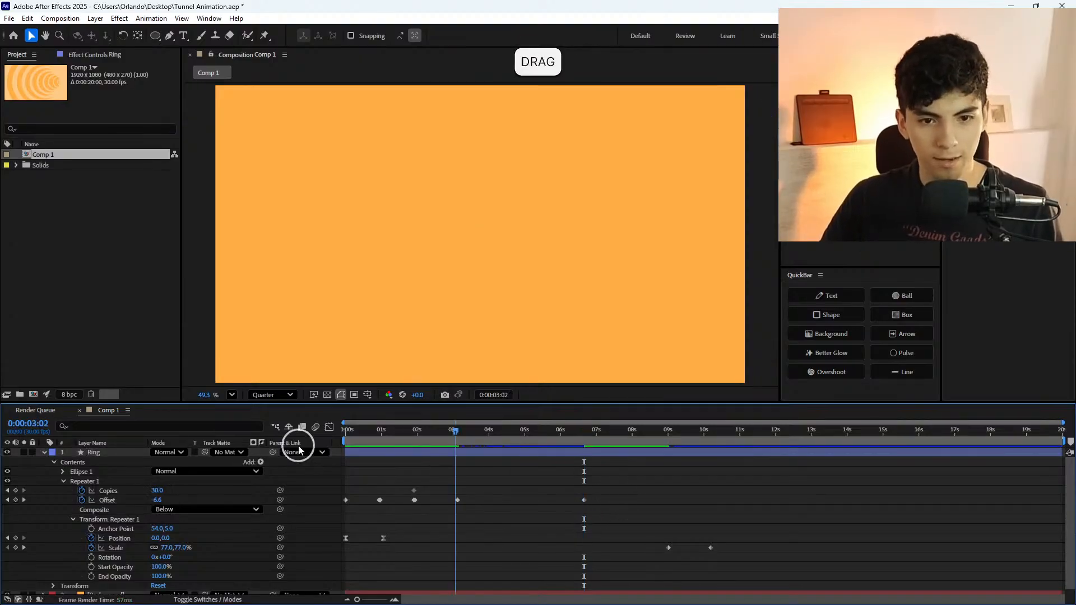
key(space)
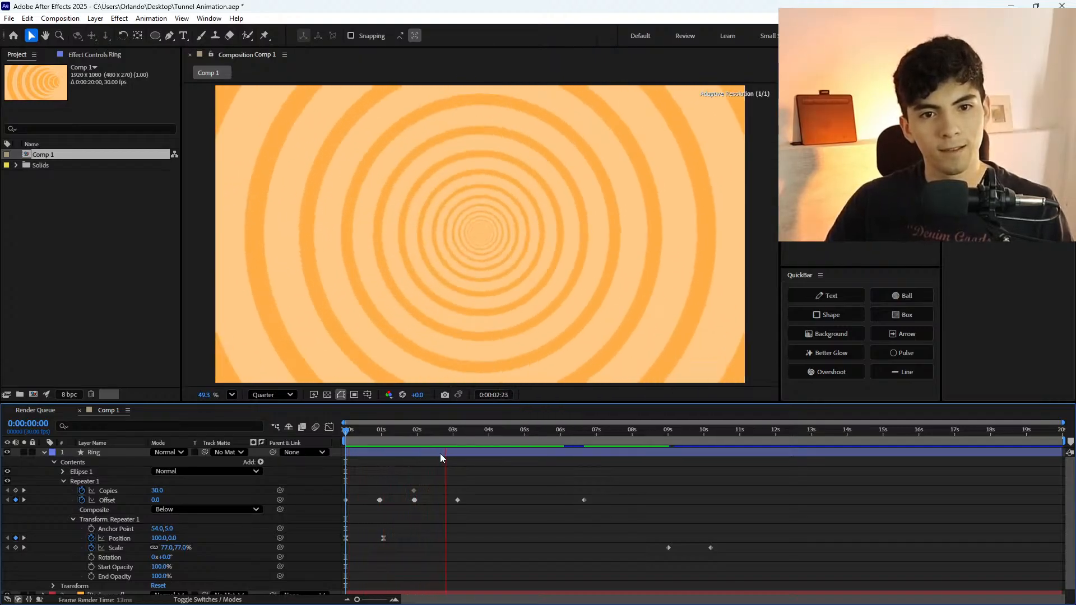
click(434, 433)
key(space)
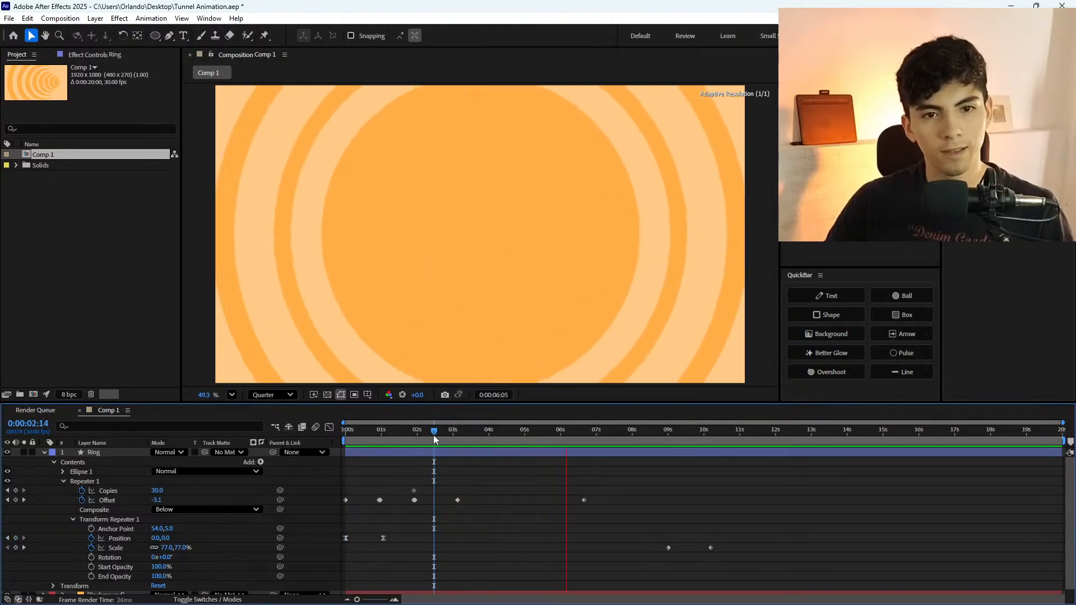
key(space)
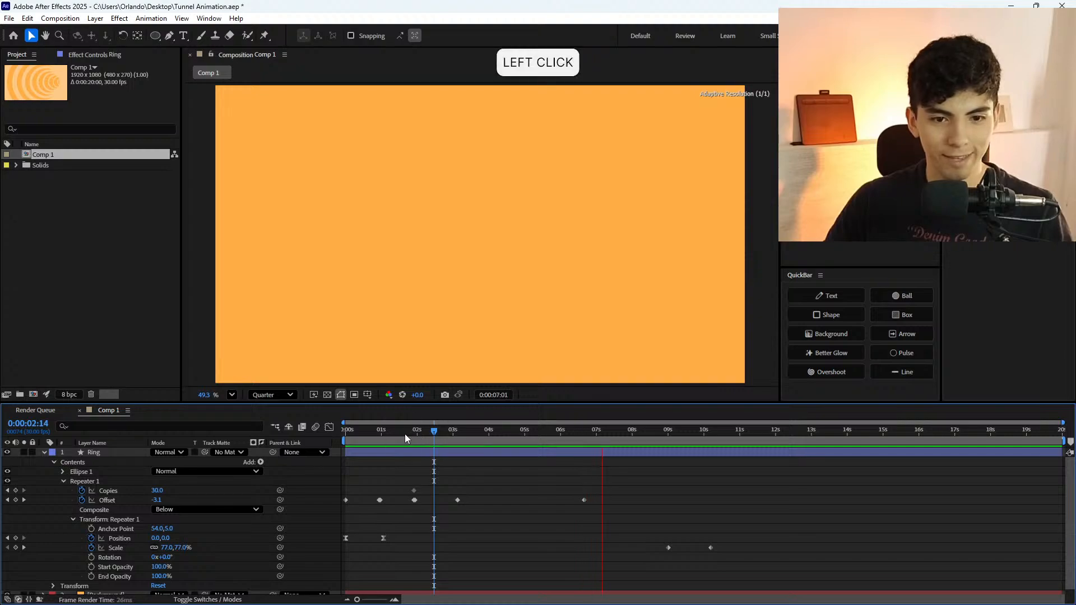
Examine the repeater's Offset speed curve in the Graph Editor, around the keyframe just after 3 seconds.
click(377, 432)
drag(377, 432, 493, 504)
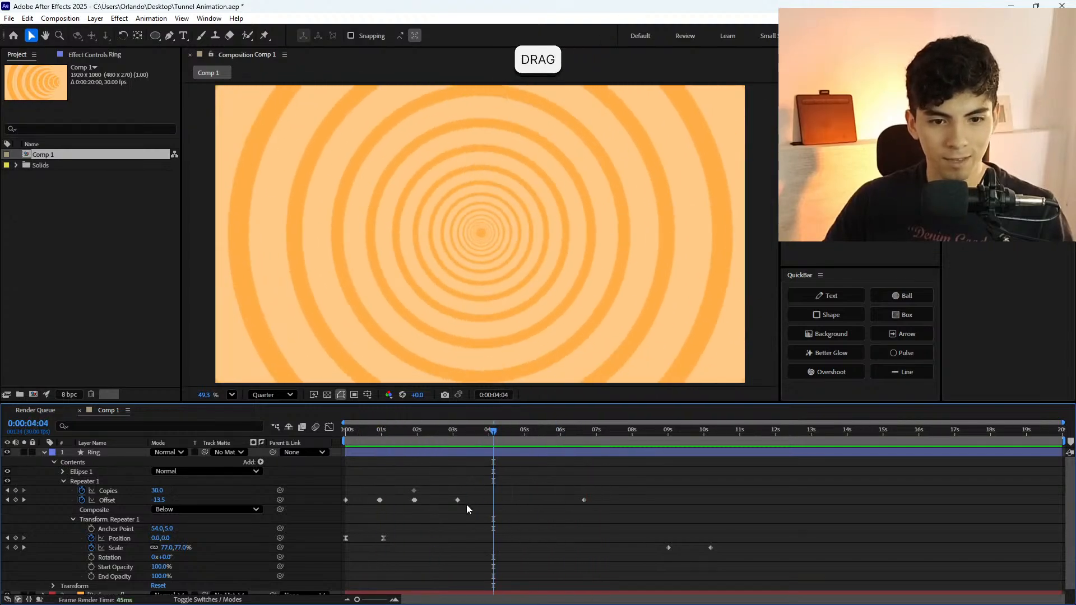
click(458, 499)
click(335, 430)
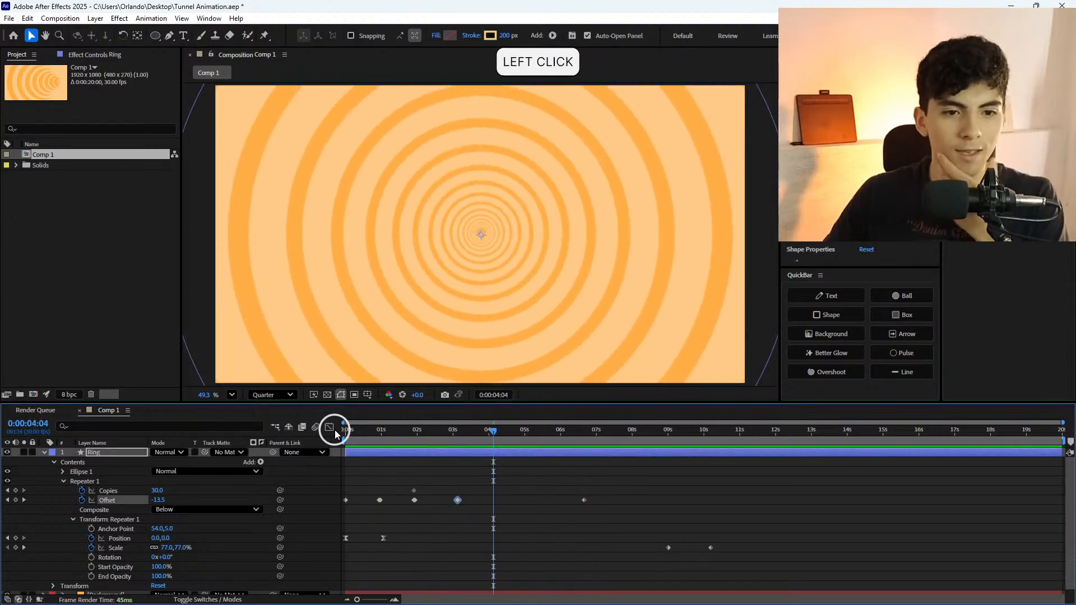
click(328, 429)
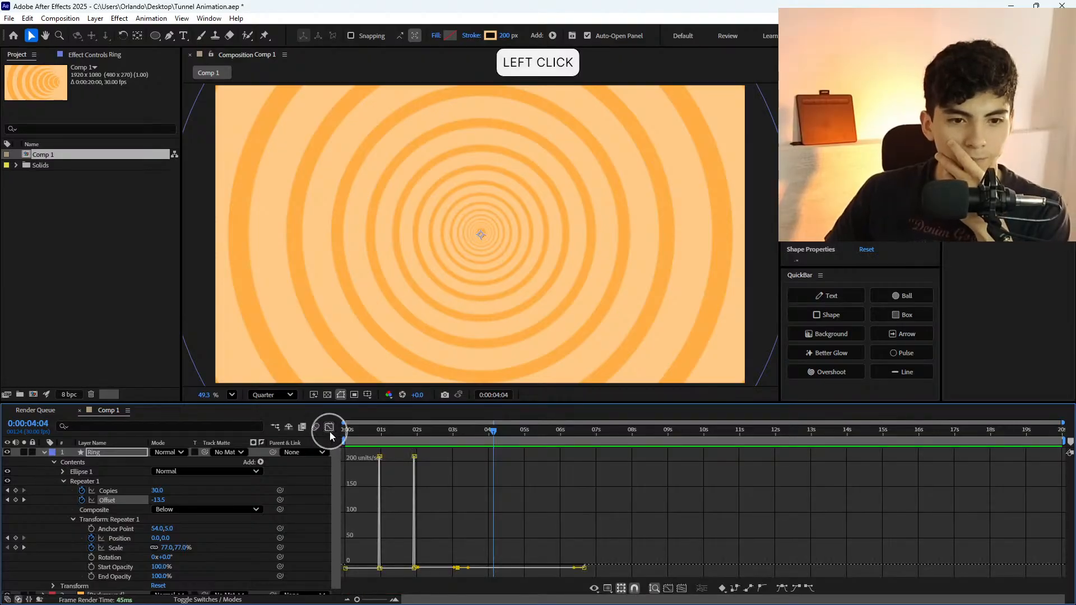
click(330, 429)
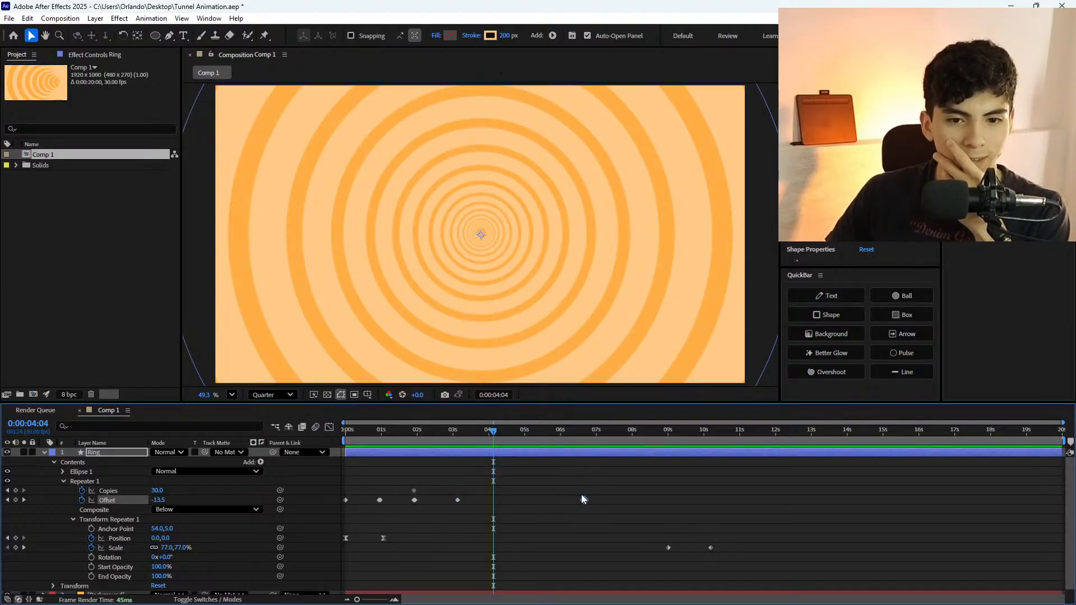
Move the last Offset keyframe in line with the last Scale keyframe just past 10 seconds and preview from 0:00:02:22.
drag(584, 500, 709, 500)
click(552, 497)
click(444, 435)
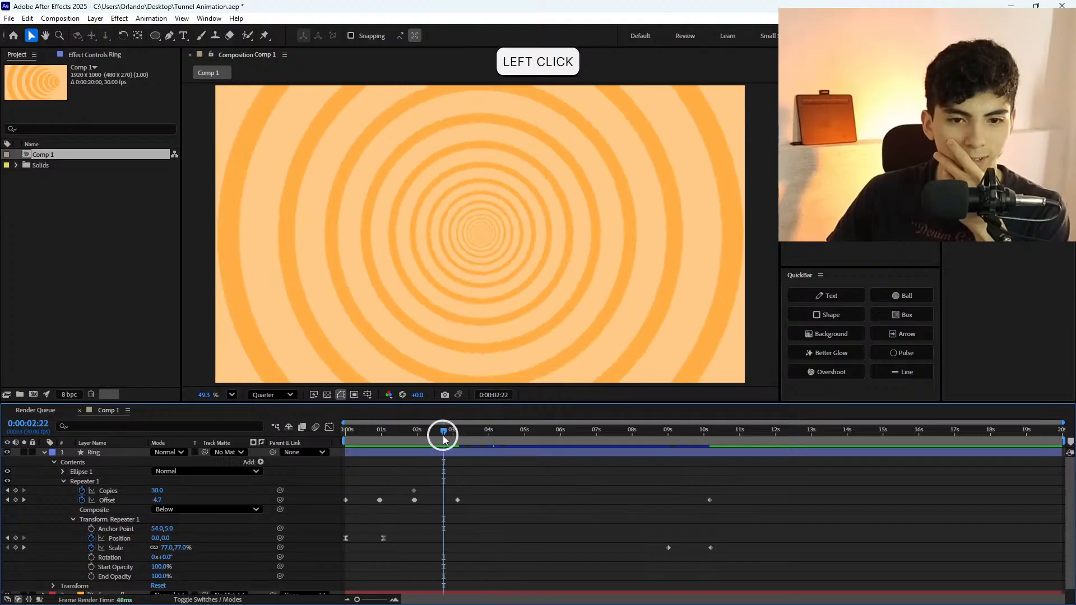
key(space)
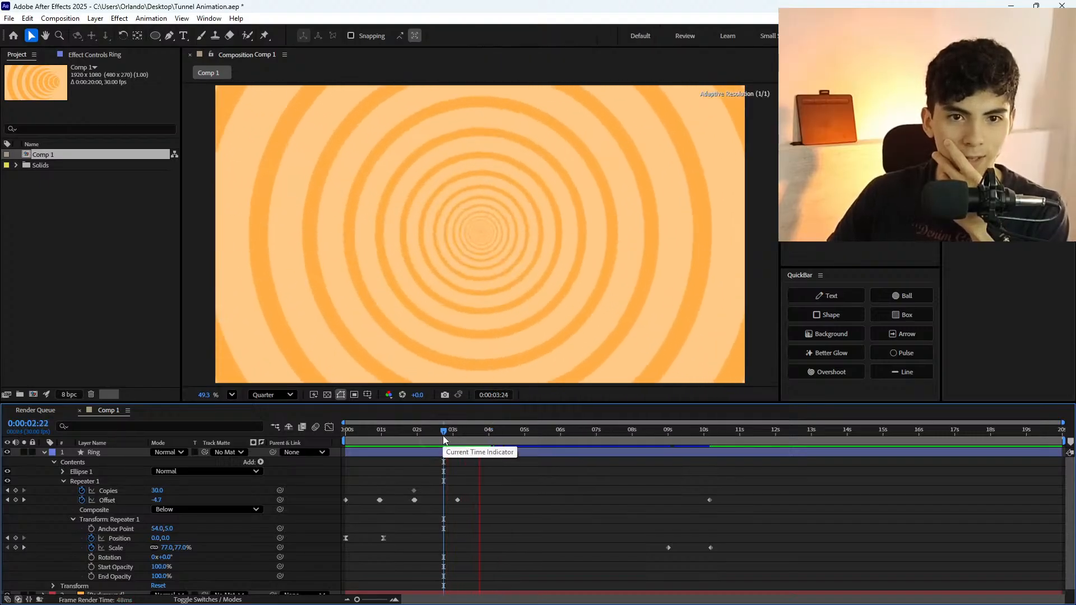
click(443, 436)
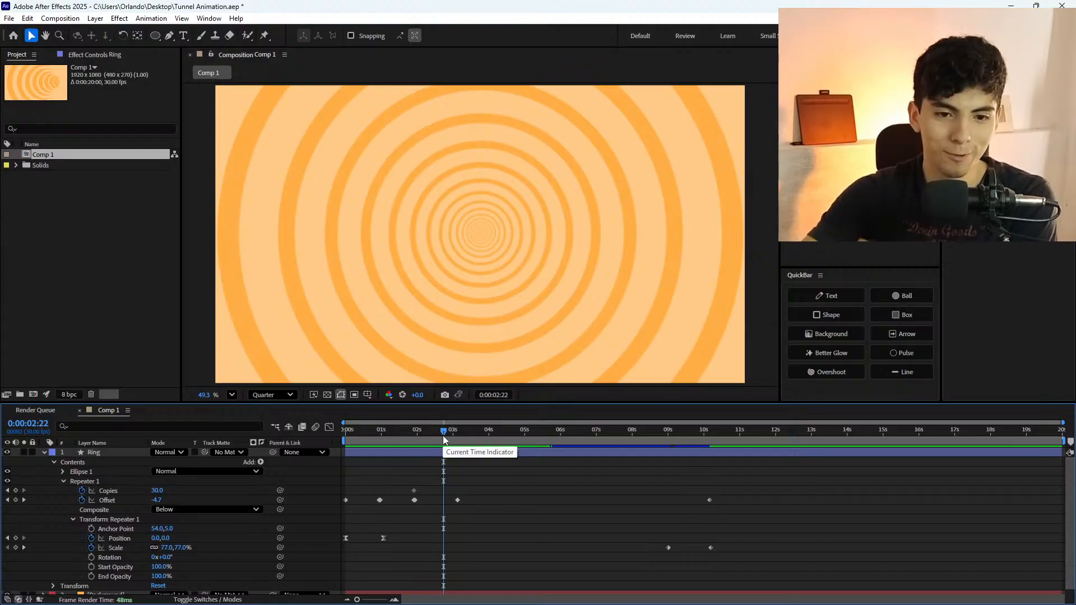
click(710, 500)
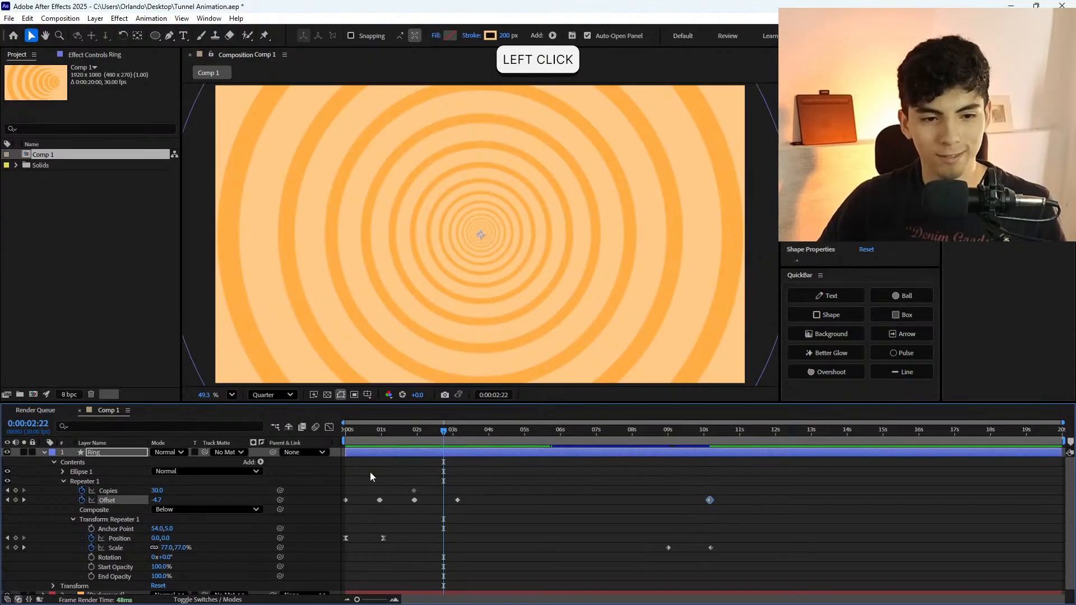
Examine the Ring repeater's Offset speed curve in the Graph Editor around the keyframe just after 3 seconds.
click(329, 427)
alt+scroll(458, 569, up, 5)
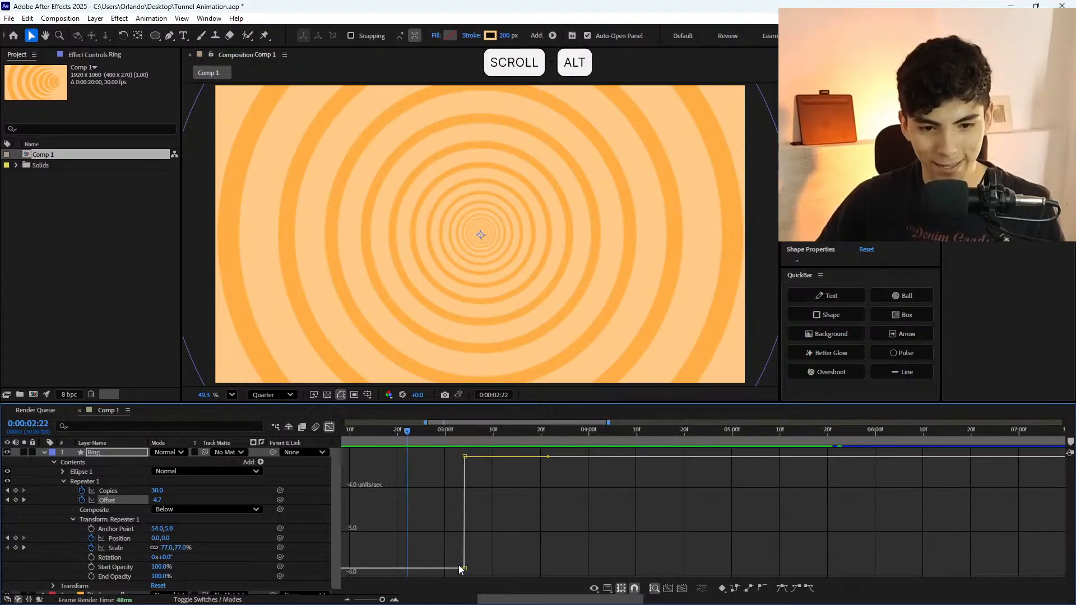
alt+scroll(477, 556, down, 5)
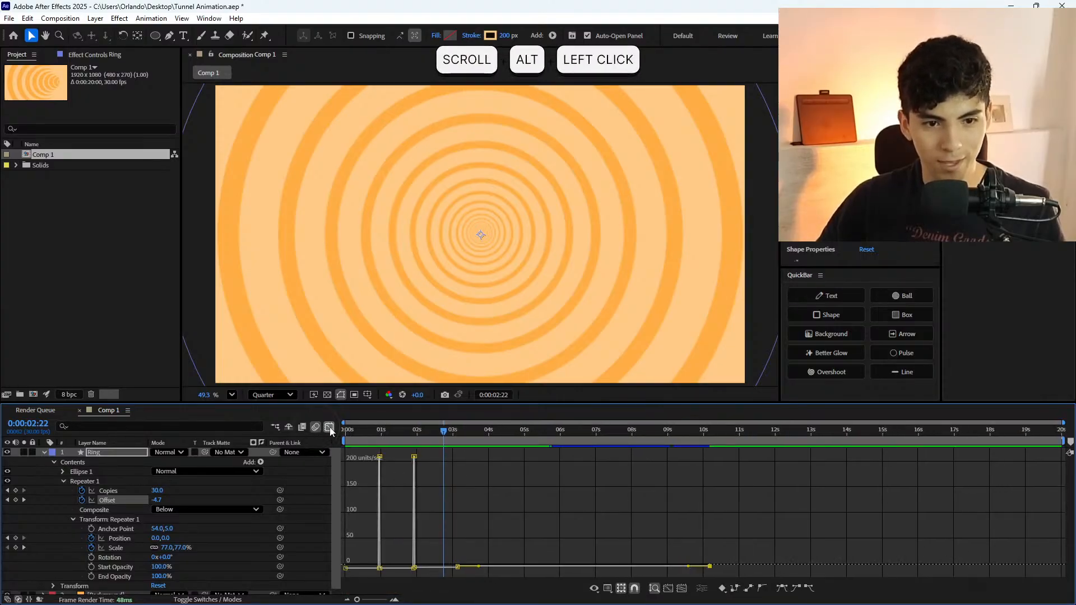
click(329, 427)
Select the last two Offset keyframes and inspect the speed step between them in the Graph Editor.
click(458, 501)
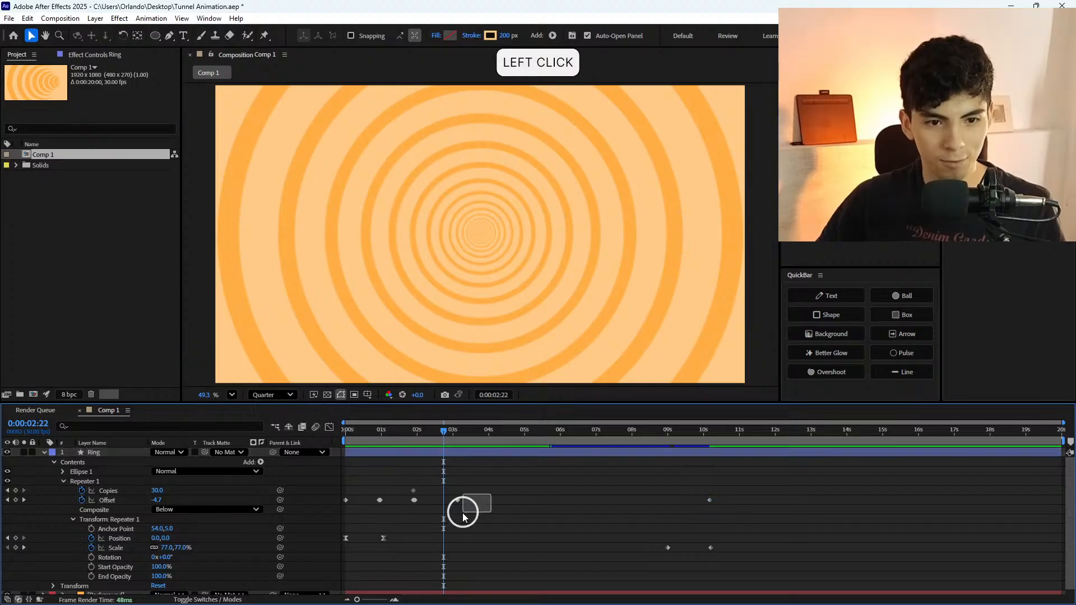
drag(713, 490, 449, 508)
click(328, 426)
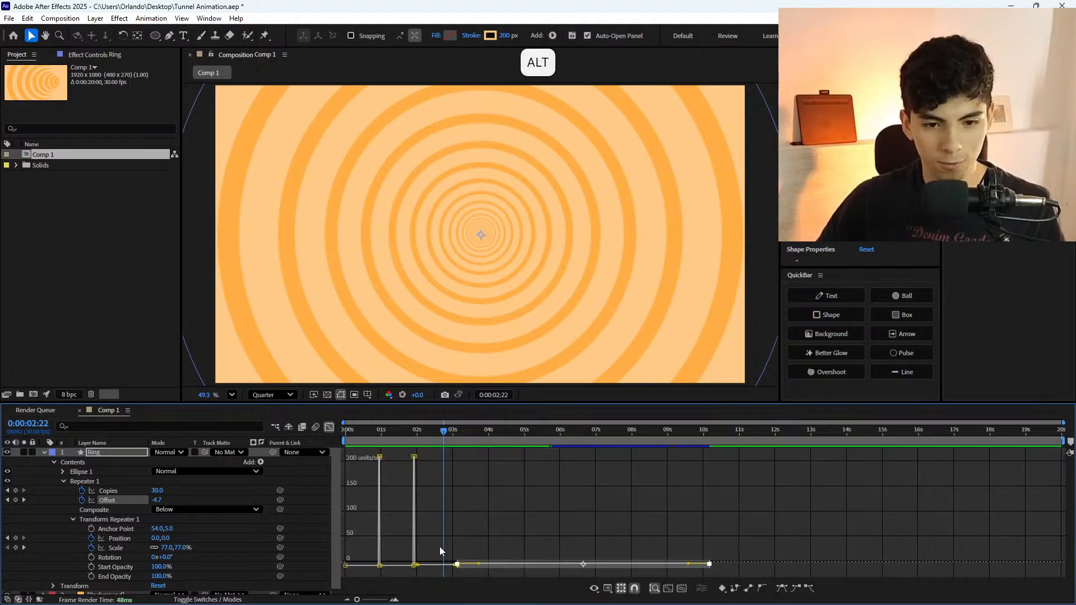
scroll(452, 550, up, 6)
scroll(504, 523, up, 4)
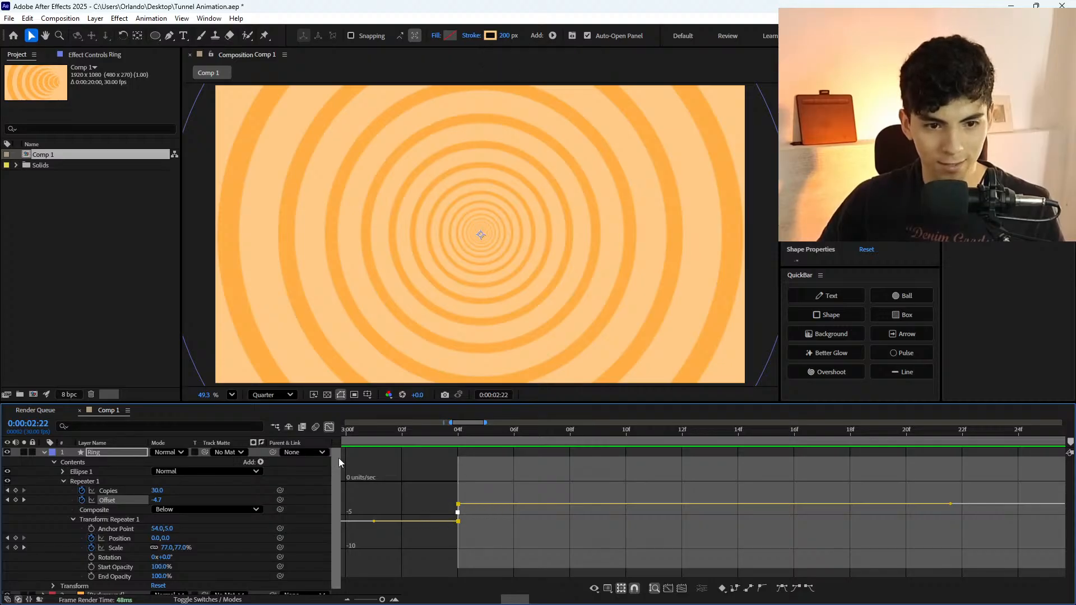
click(329, 427)
scroll(437, 484, down, 8)
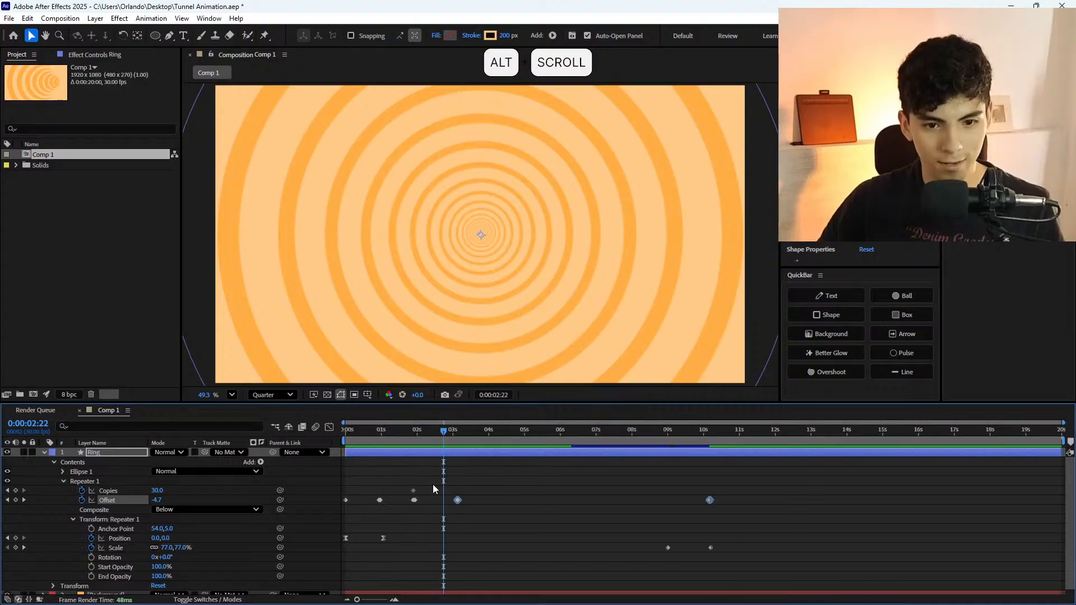
click(742, 497)
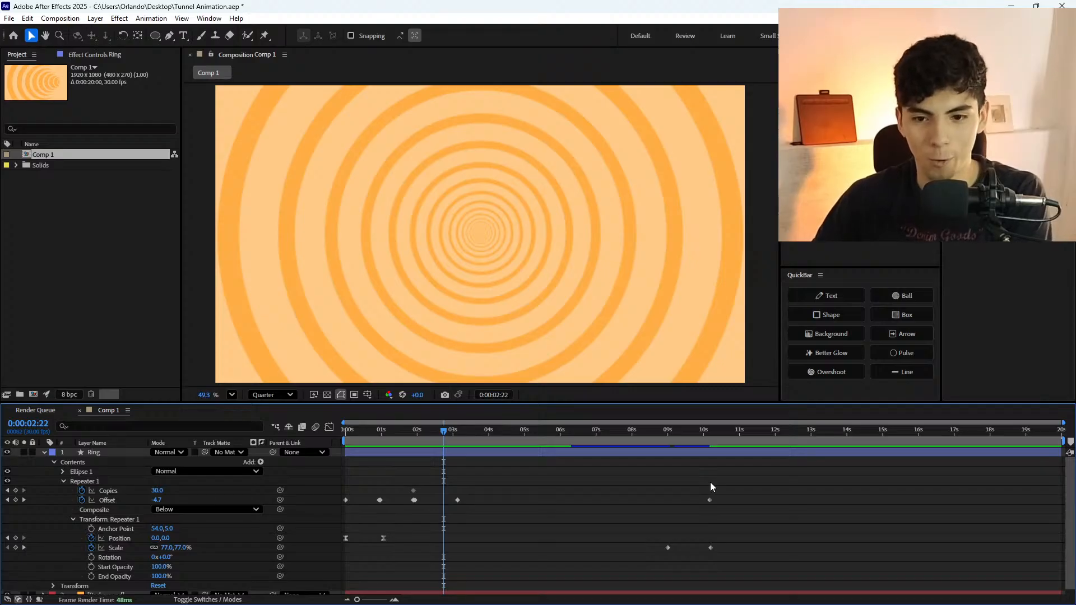
Undo the recent Offset edits until the last Offset keyframe is back at 0:00:06:20.
key(ctrl+z)
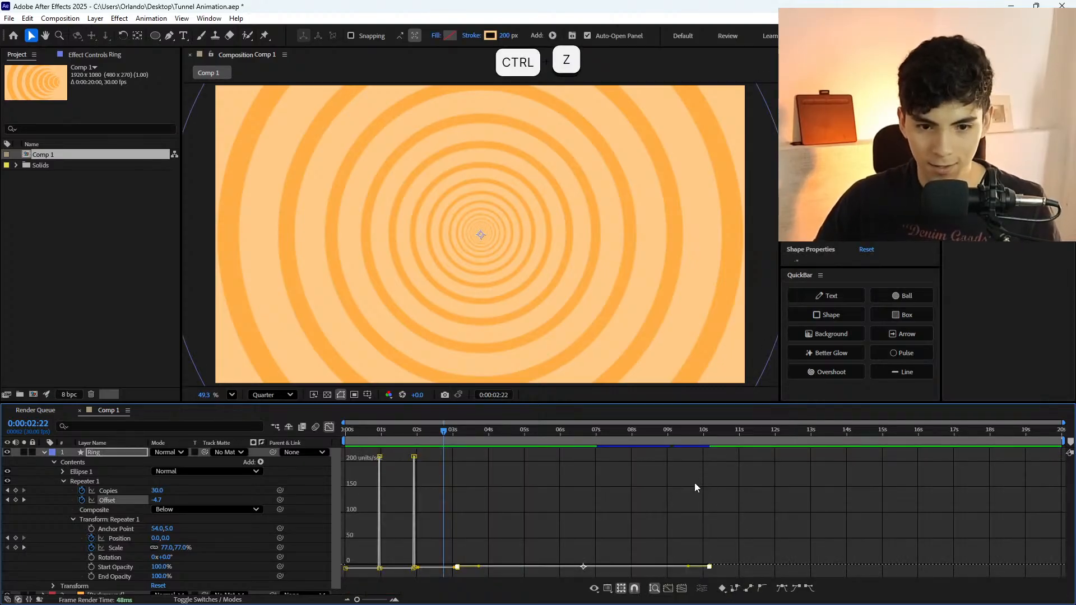
key(ctrl+shift+z)
key(ctrl+z)
key(ctrl+z)
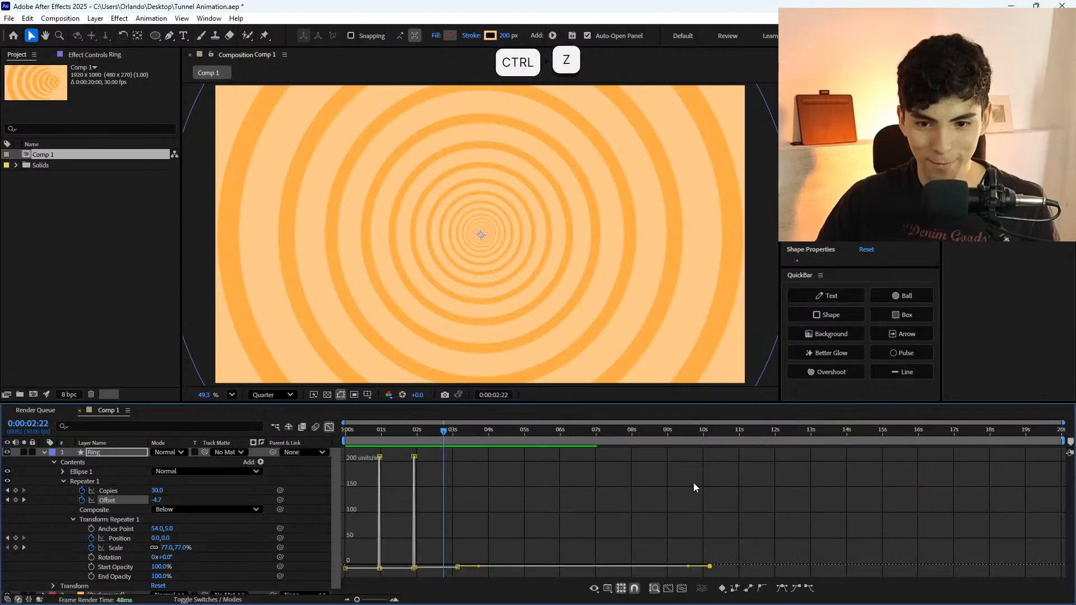
key(ctrl+shift+z)
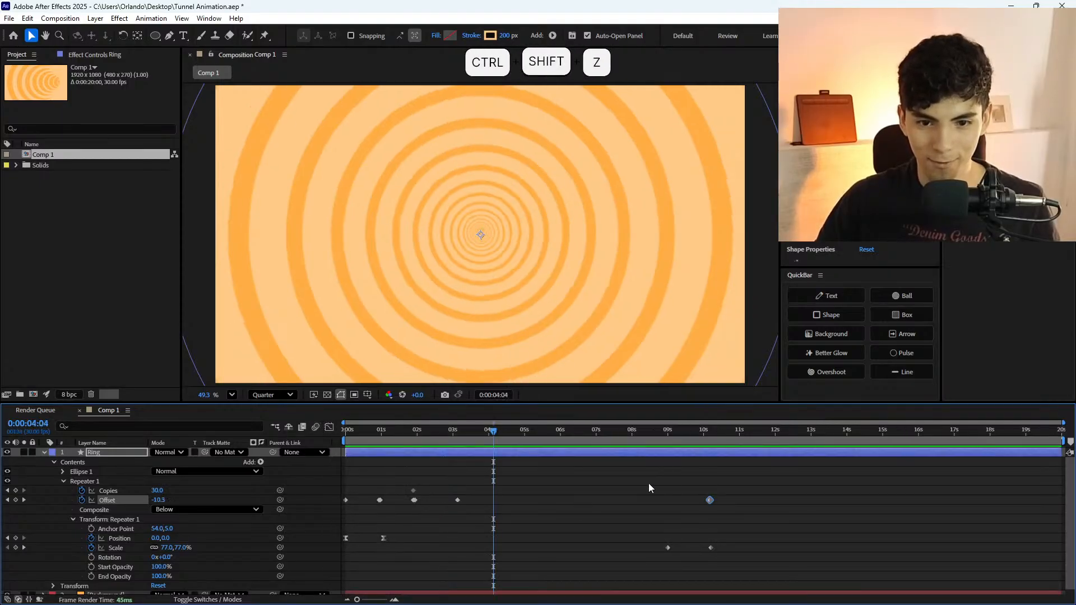
key(ctrl+z)
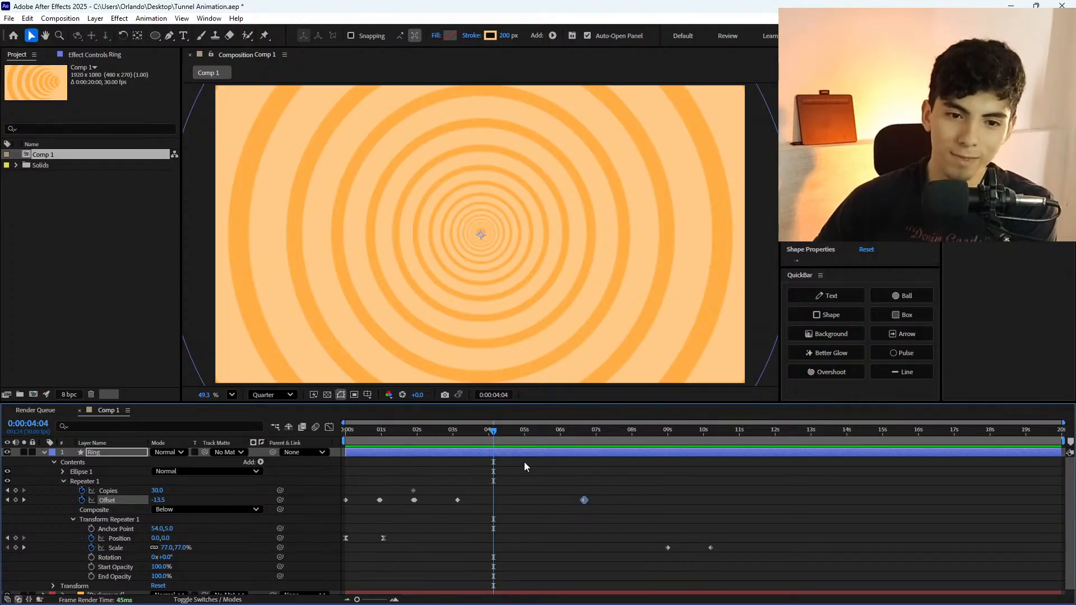
Examine the Offset speed change at the 0:00:03:04 keyframe in the Graph Editor, with the time set to 0:00:03:09.
click(329, 428)
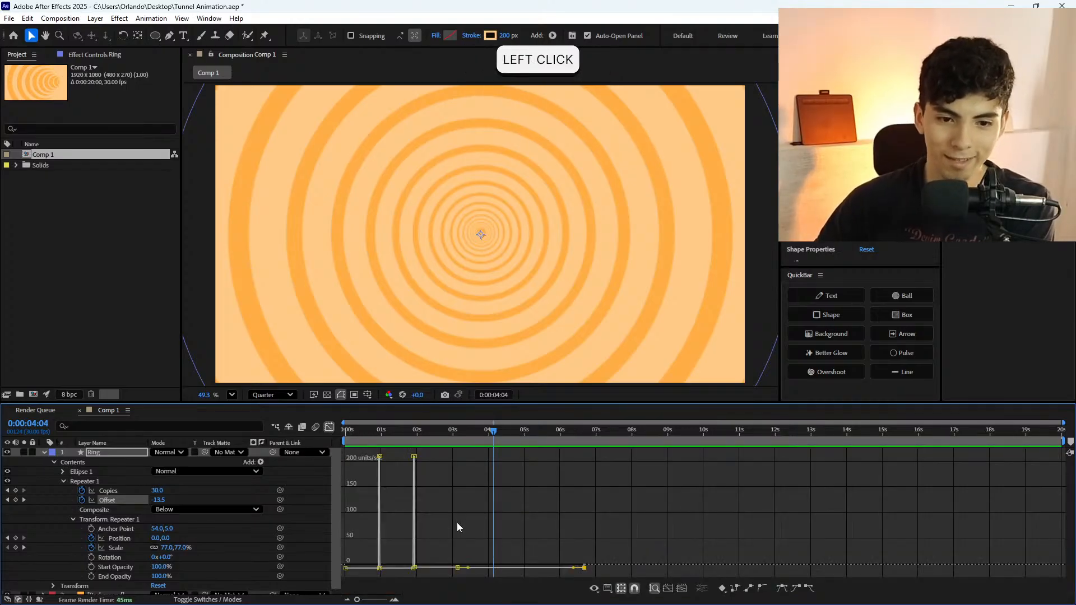
scroll(456, 565, up, 5)
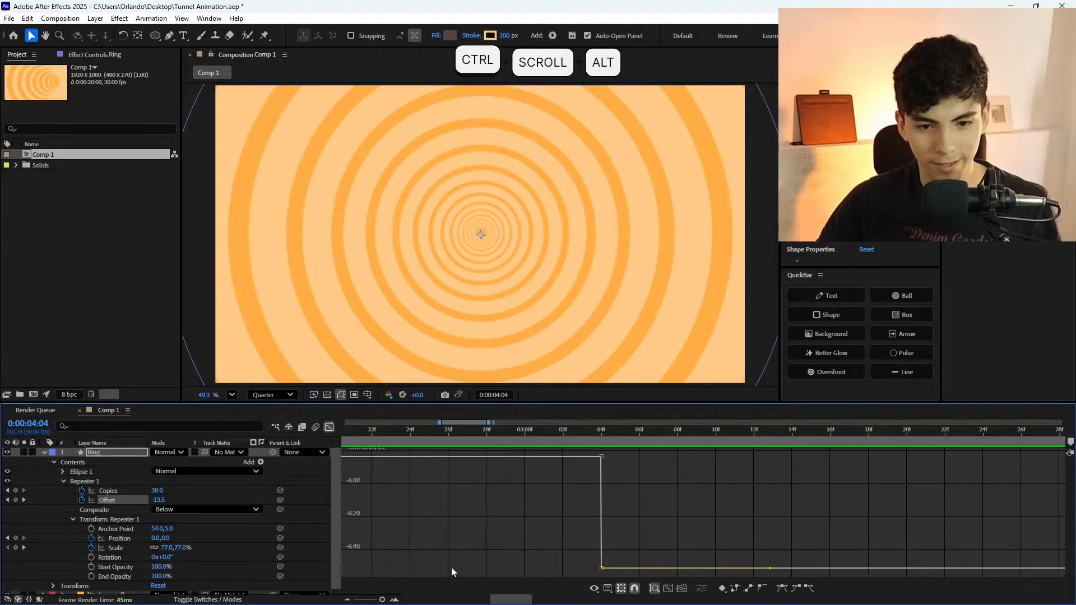
scroll(490, 560, down, 4)
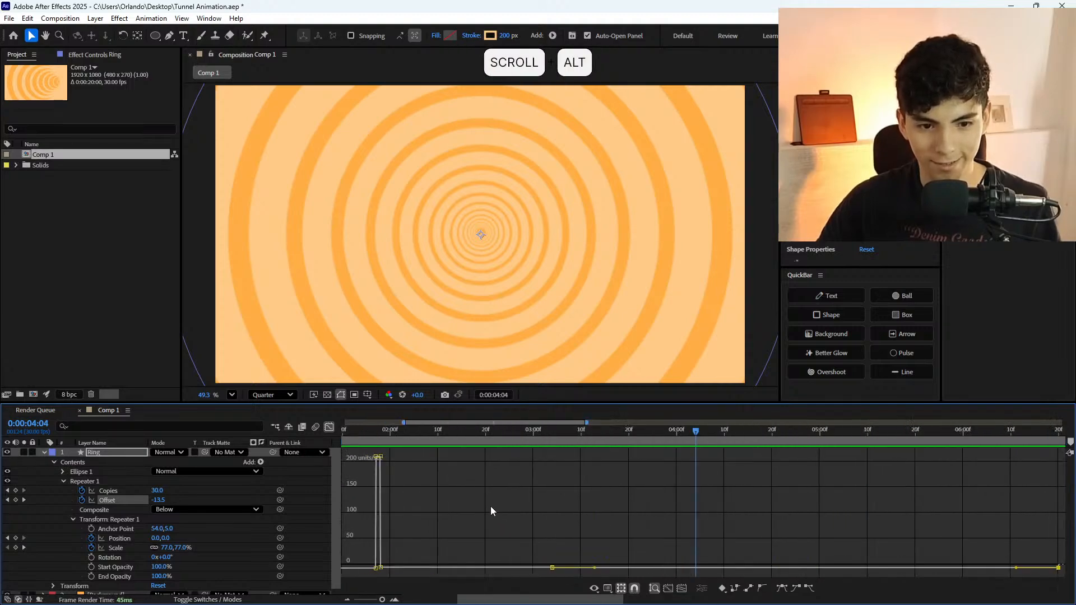
scroll(487, 515, down, 10)
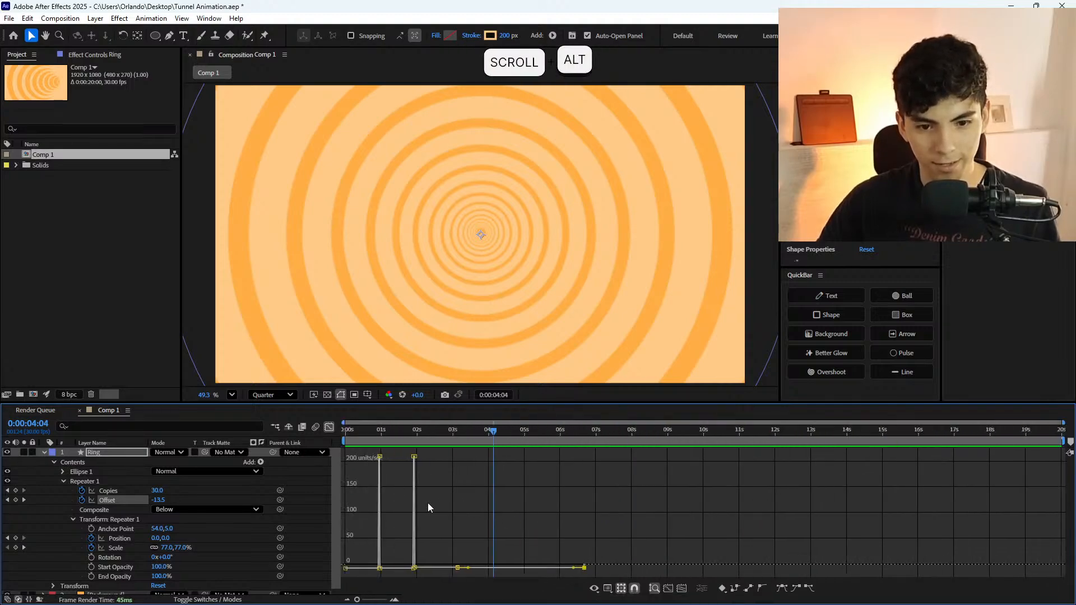
click(464, 437)
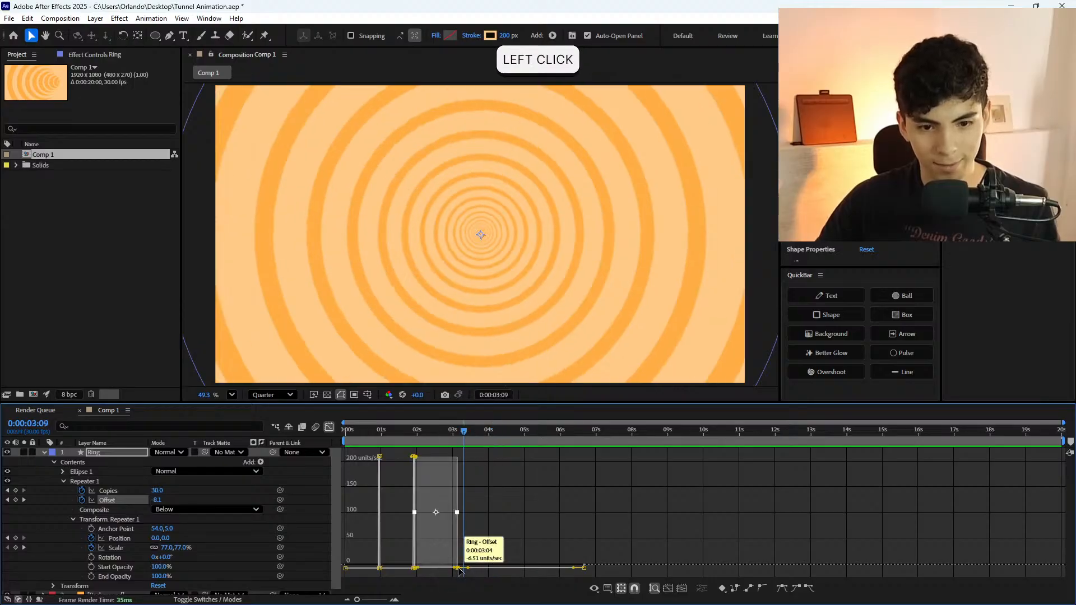
click(455, 570)
click(454, 567)
click(463, 557)
alt+scroll(484, 530, up, 10)
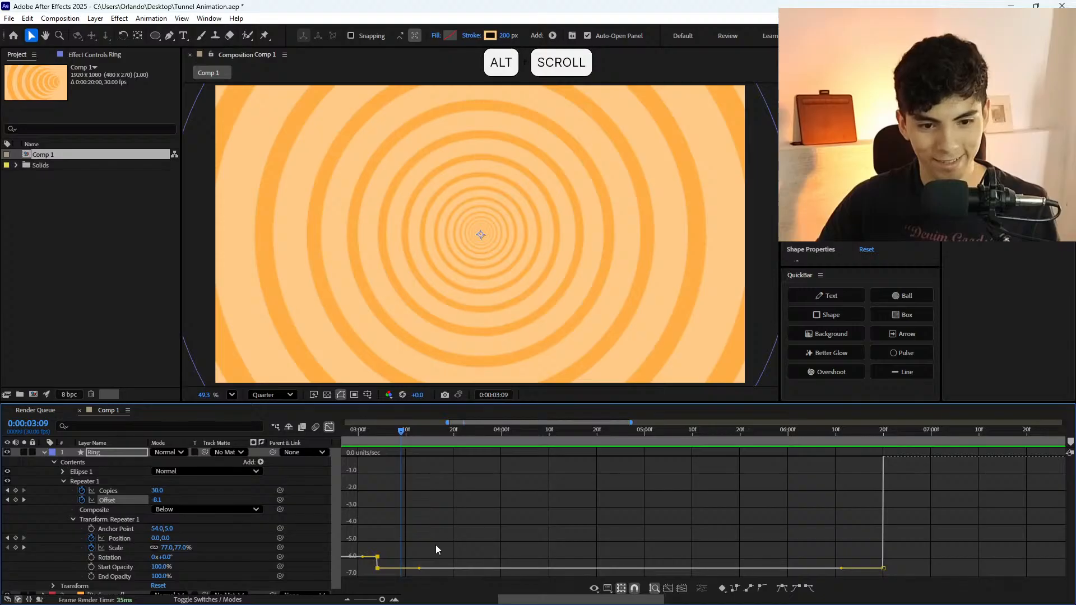
shift+scroll(450, 528, up, 6)
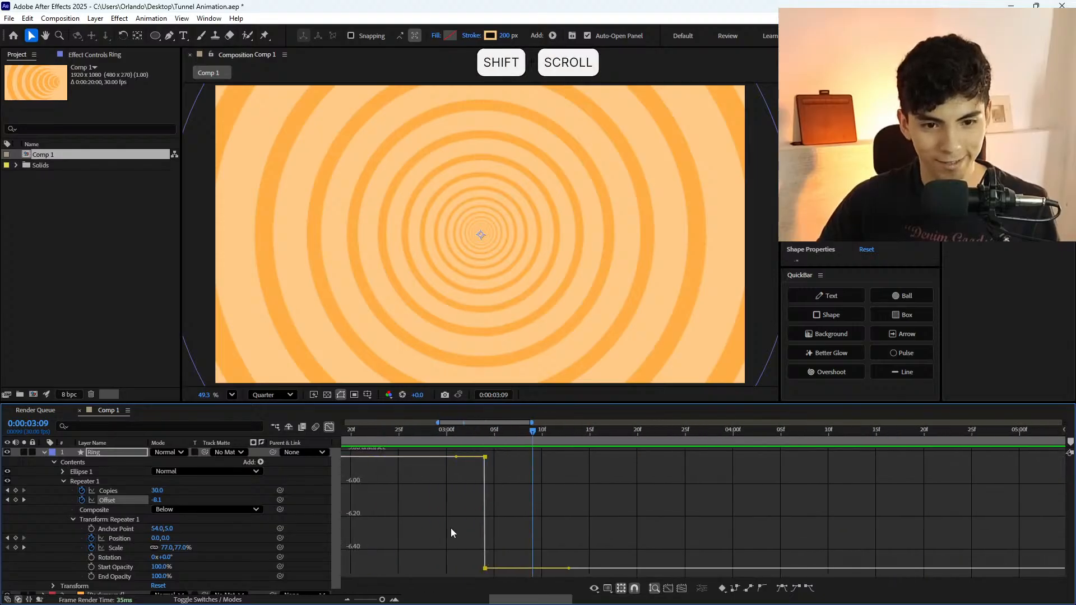
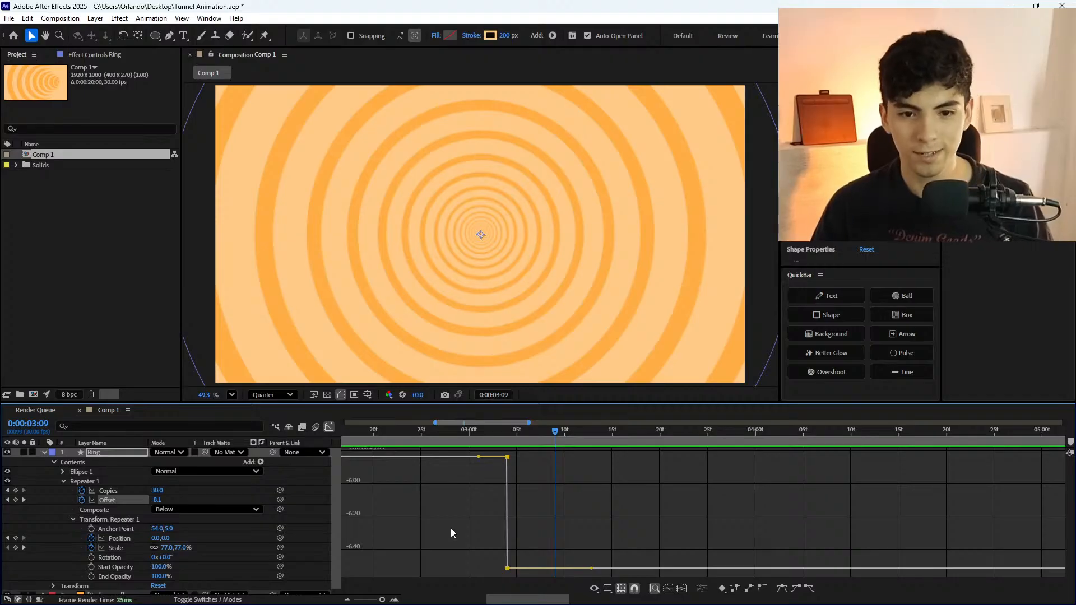
Move the last Offset keyframe to 0:00:07:10 and check the speed curve around 0:00:03:04 in the Graph Editor.
click(328, 428)
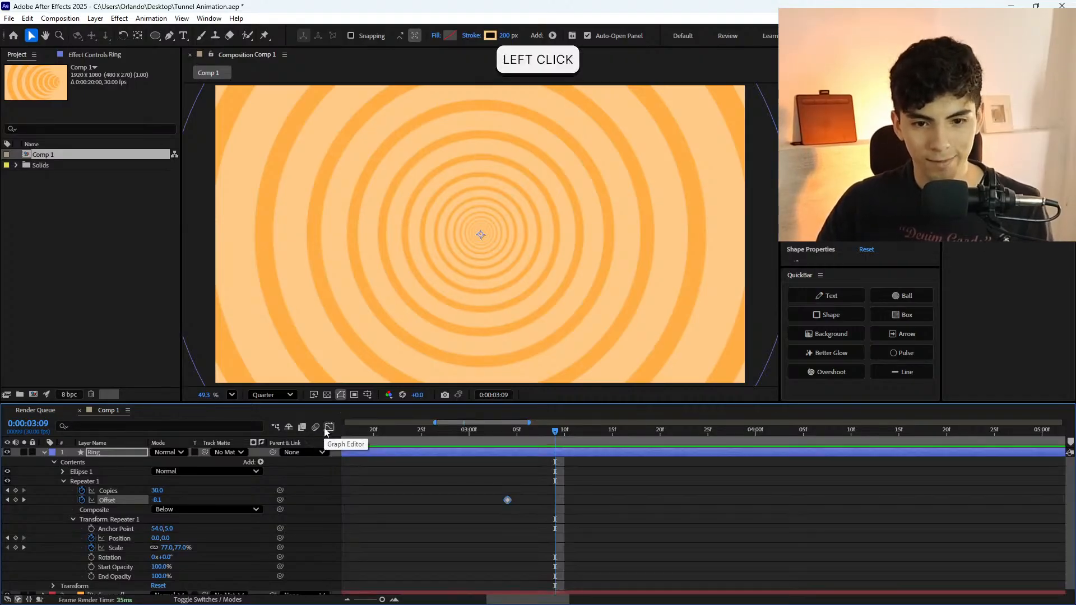
alt+scroll(572, 500, down, 5)
click(593, 493)
drag(625, 499, 654, 500)
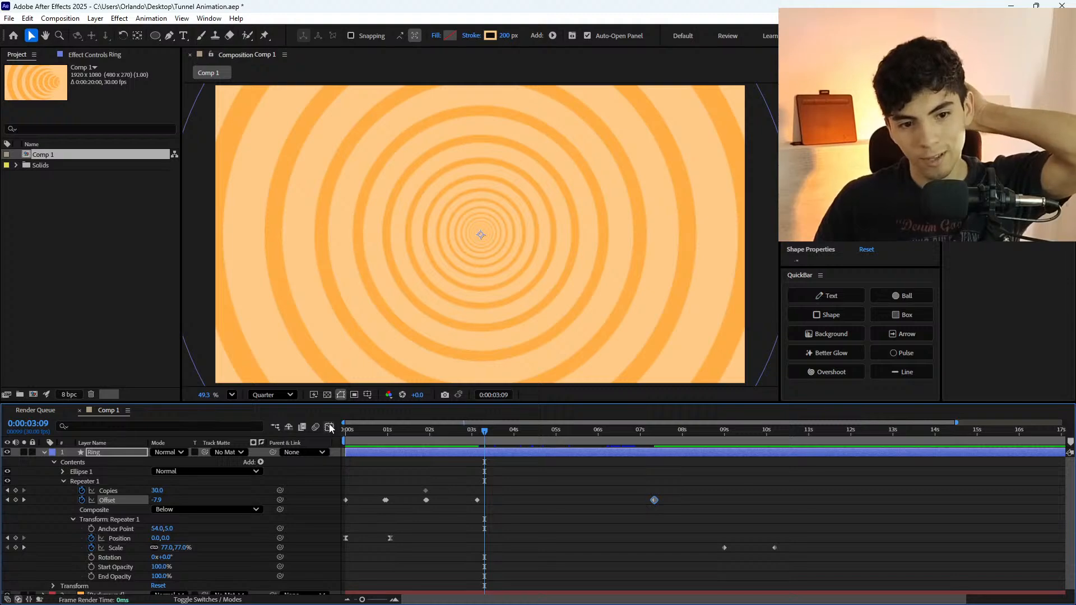
click(328, 428)
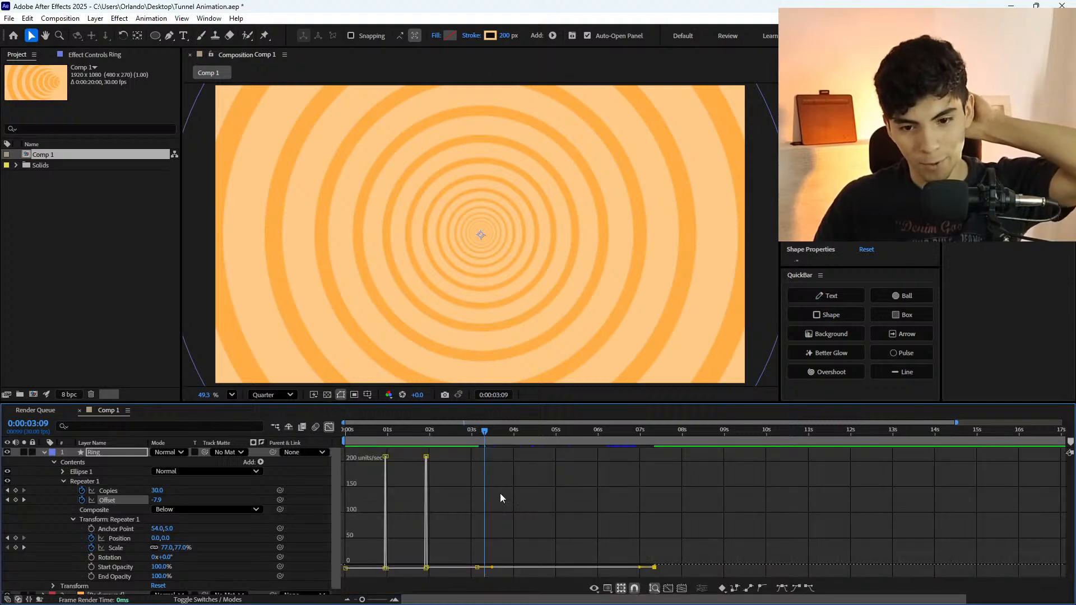
scroll(483, 549, up, 5)
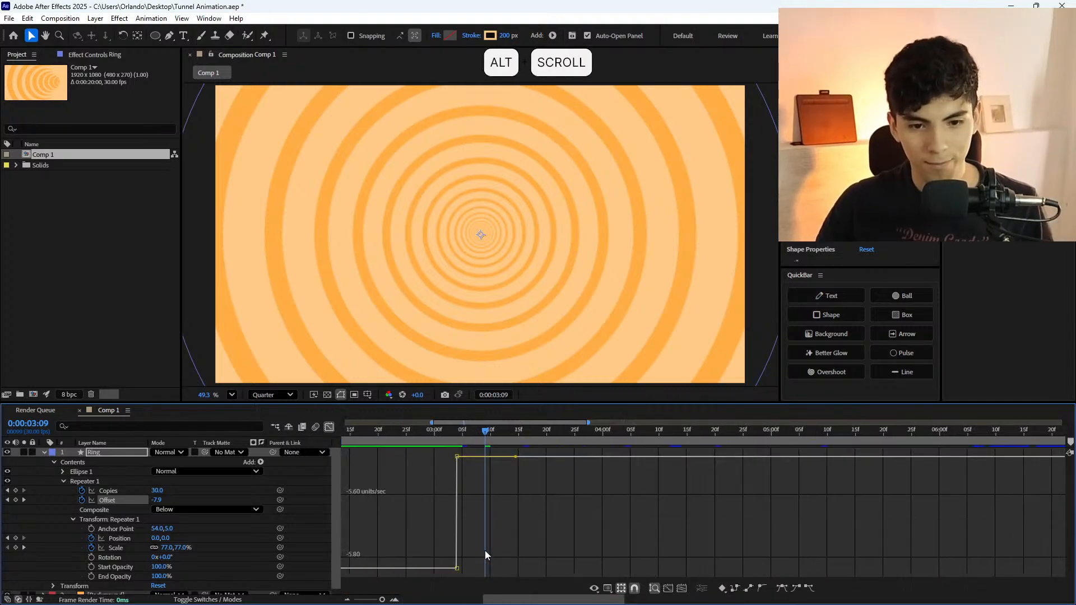
scroll(422, 528, down, 3)
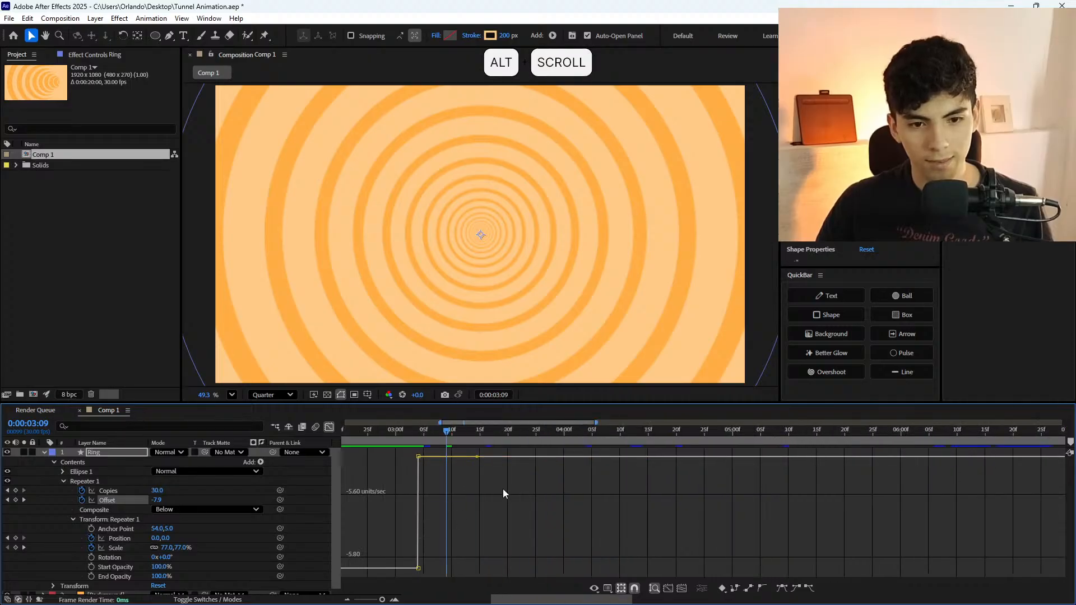
Try to pull the Offset speed after the 0:00:03:04 keyframe down to the incoming speed, and undo it.
click(524, 460)
drag(525, 460, 533, 577)
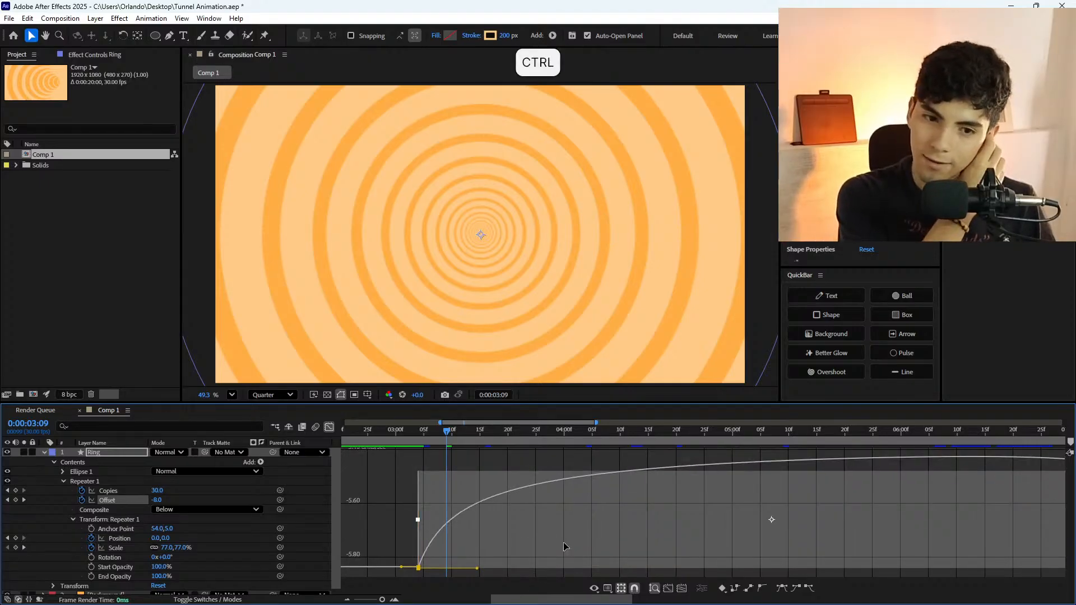
key(ctrl+z)
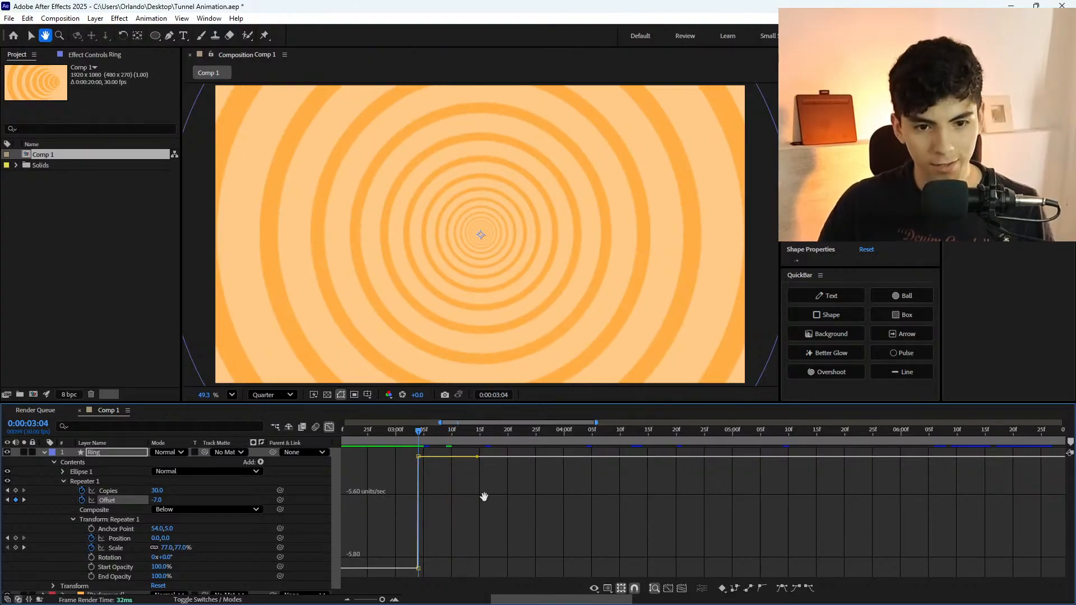
Try setting the Offset keyframe at 0:00:07:10 to -31.5 to level the speed curve, and undo the change.
key(v)
alt+scroll(485, 497, up, 2)
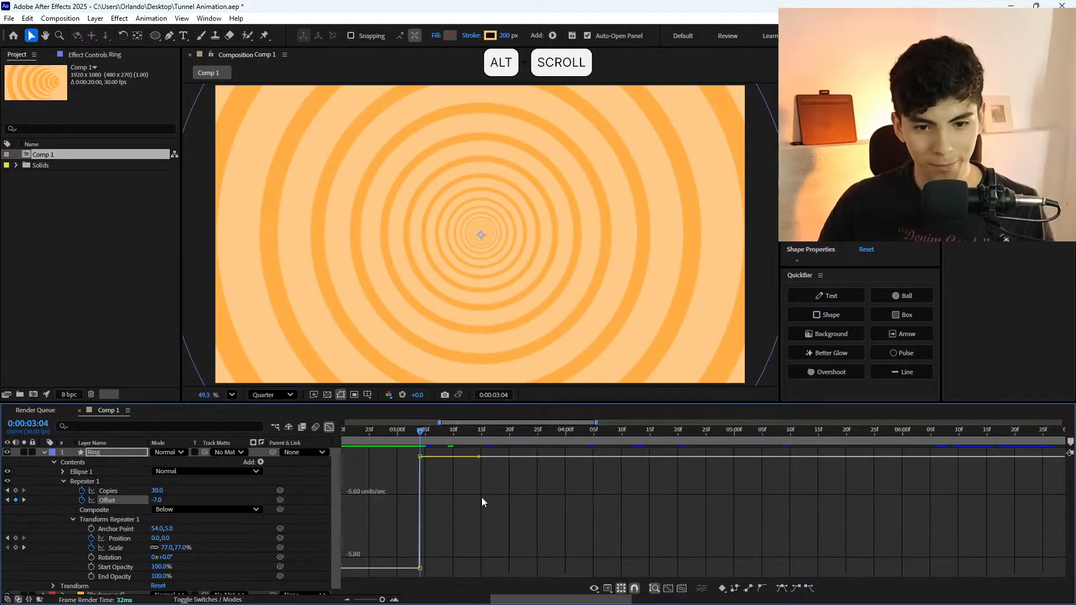
key(k)
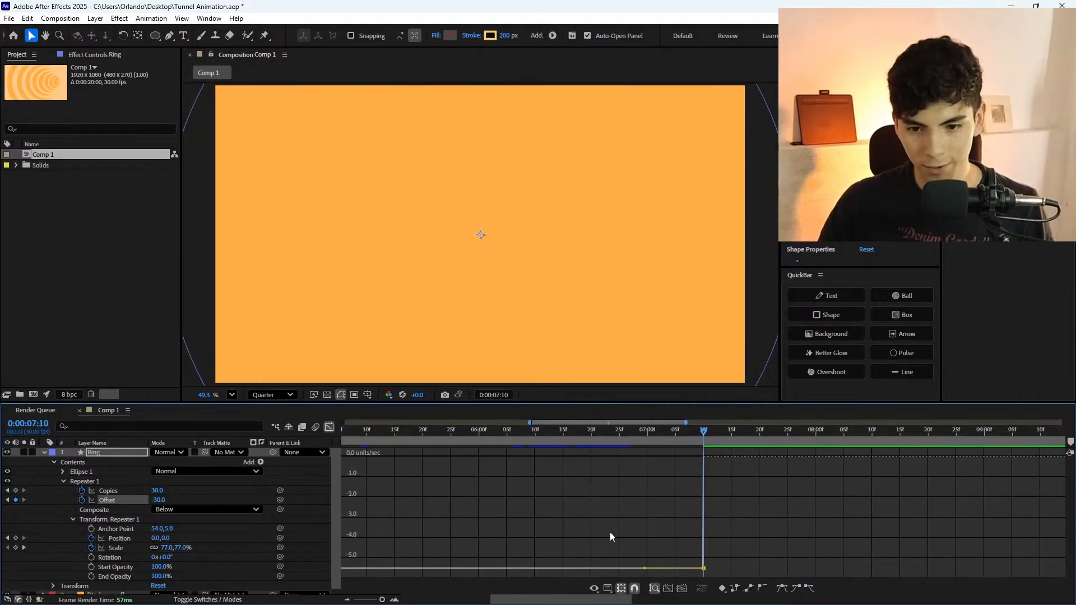
scroll(698, 547, down, 2)
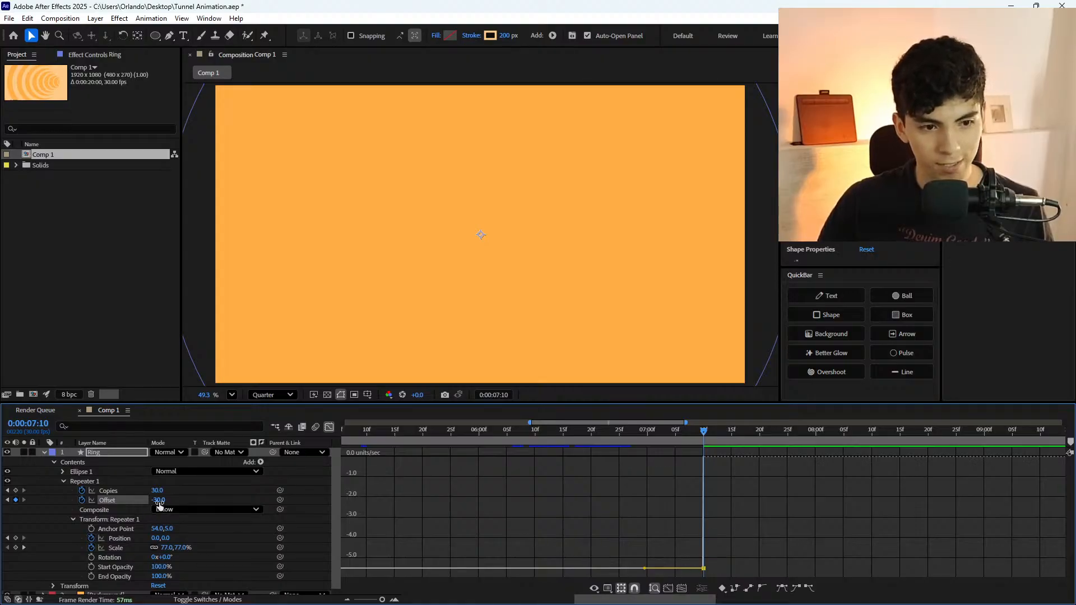
click(135, 499)
key(ctrl+z)
drag(680, 599, 581, 598)
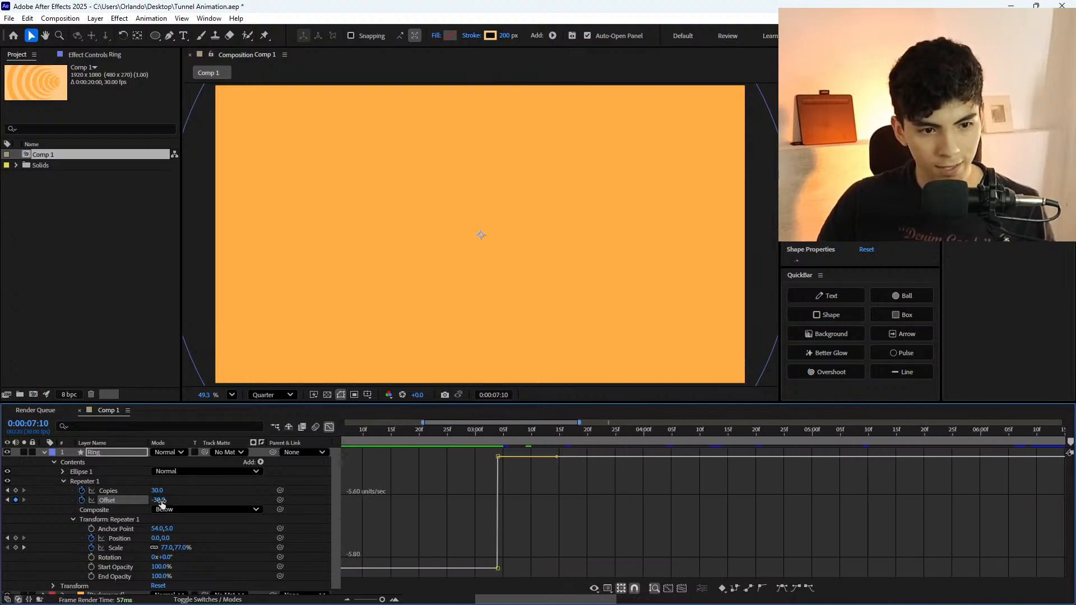
drag(163, 500, 156, 502)
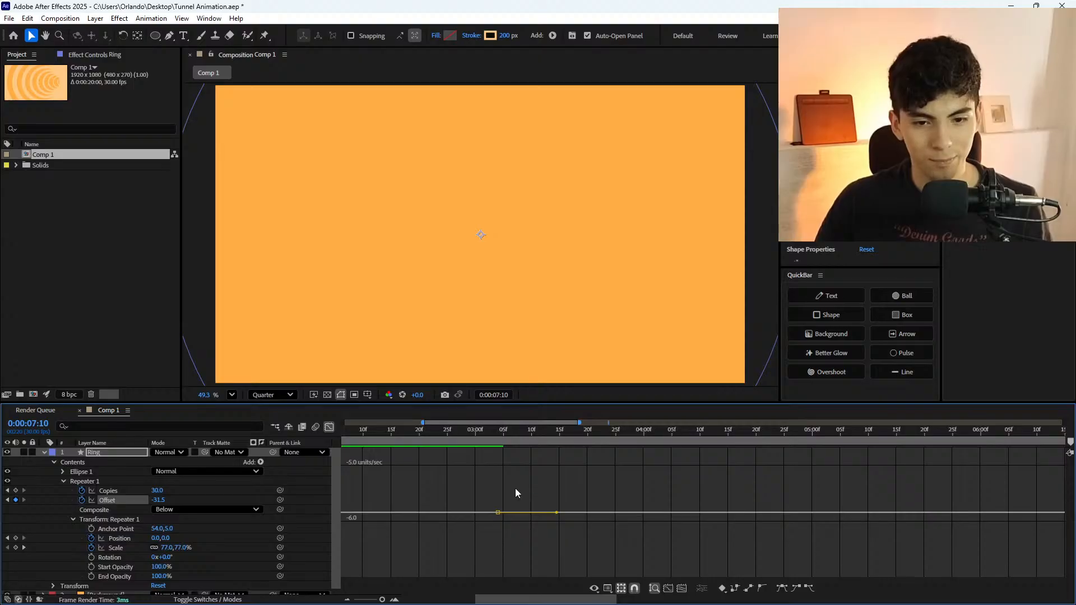
key(ctrl+z)
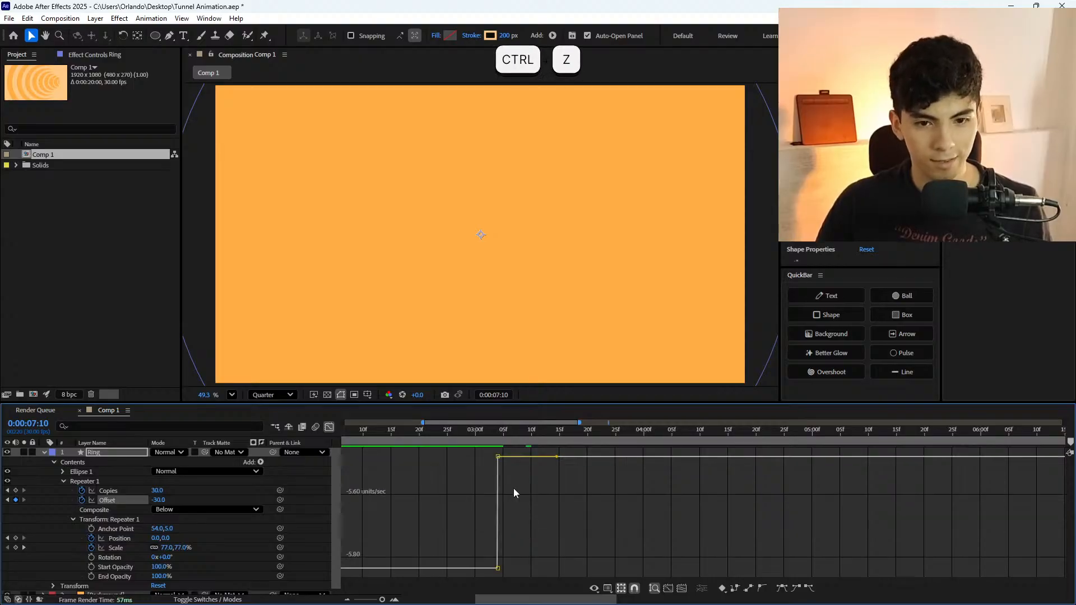
Try moving the last Offset keyframe in the Graph Editor to just past 4 seconds, and undo the move.
alt+scroll(513, 493, down, 2)
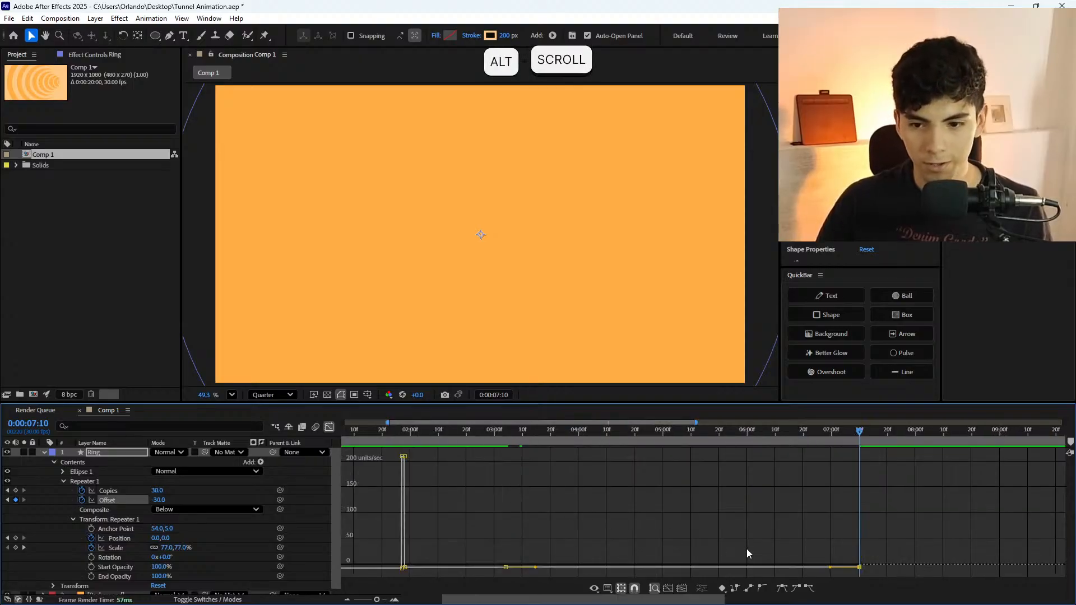
drag(857, 569, 583, 566)
scroll(566, 536, down, 1)
key(ctrl+z)
Move the last Offset keyframe to 0:00:03:11 in the Graph Editor and check the composition at 0:00:03:05.
click(859, 568)
drag(859, 569, 524, 563)
scroll(525, 547, down, 2)
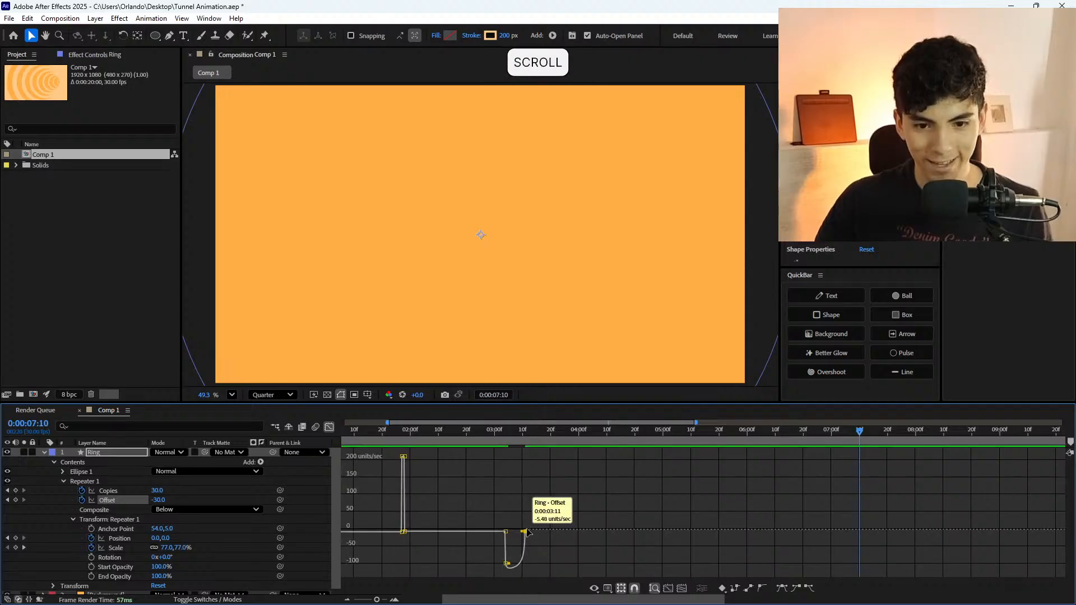
drag(502, 448, 508, 450)
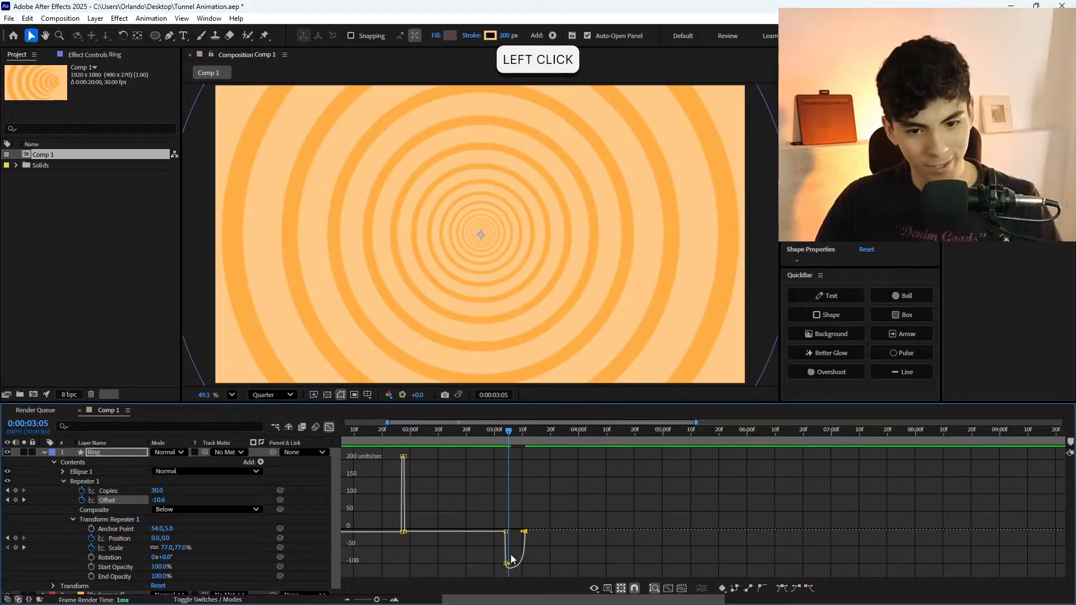
Check the Offset speed curve around 0:00:03:06 and undo the last Offset keyframe's move.
alt+scroll(509, 532, up, 5)
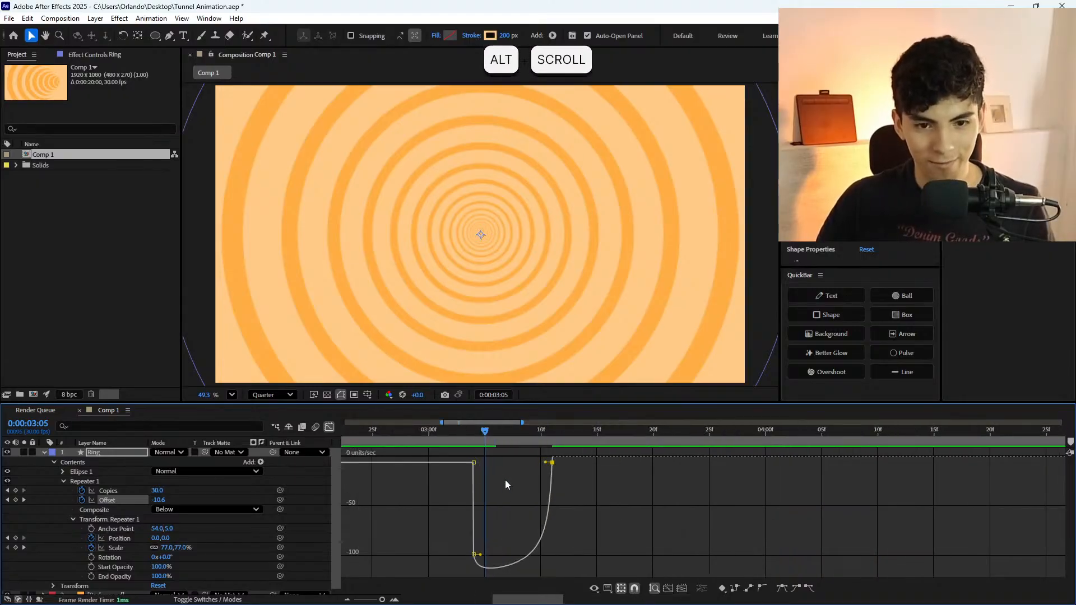
drag(439, 437, 494, 466)
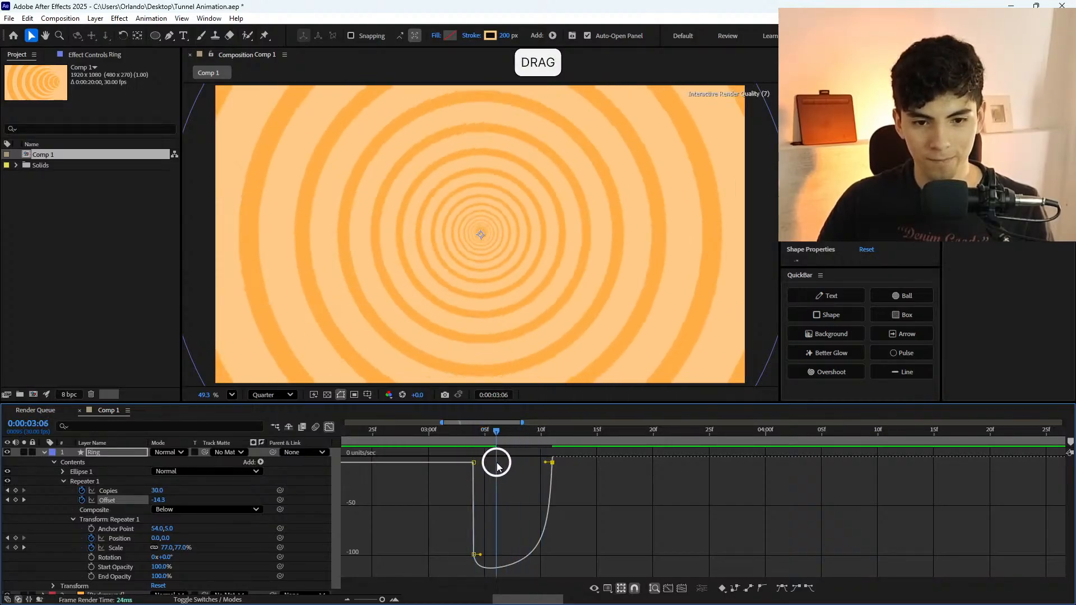
key(ctrl+z)
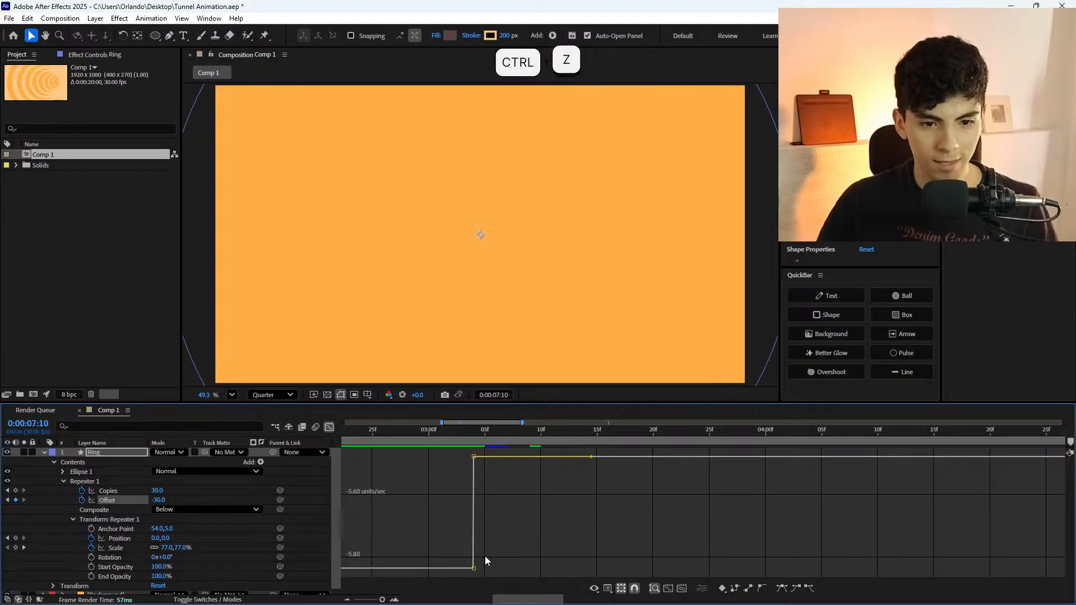
key(ctrl+z)
drag(470, 443, 676, 448)
alt+scroll(586, 477, down, 4)
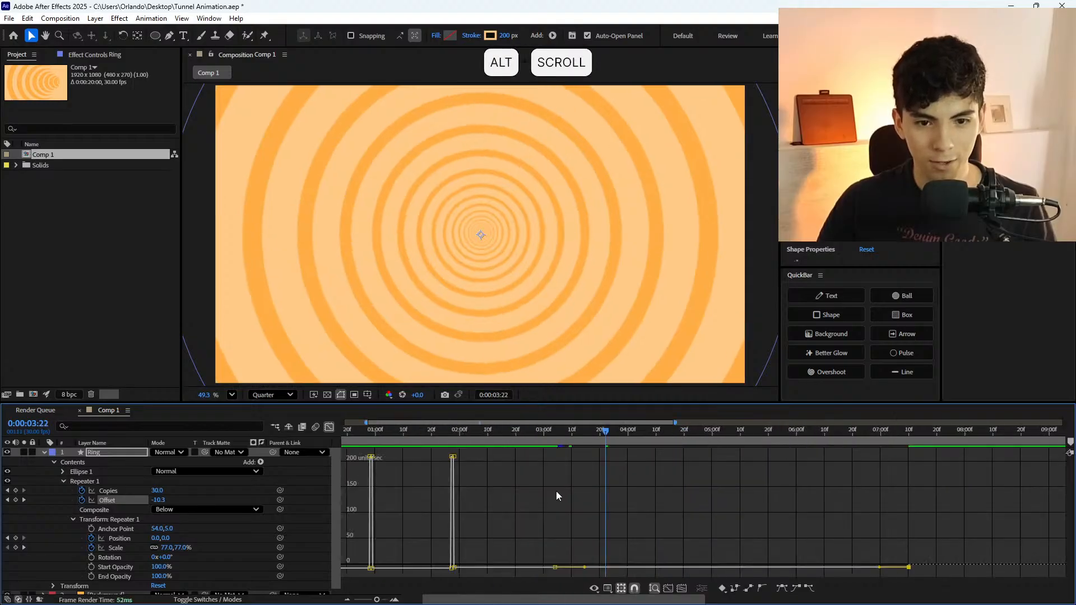
Examine the Offset speed spikes around 0:00:01:27 and preview the tunnel animation from 0:00:00:18.
click(450, 433)
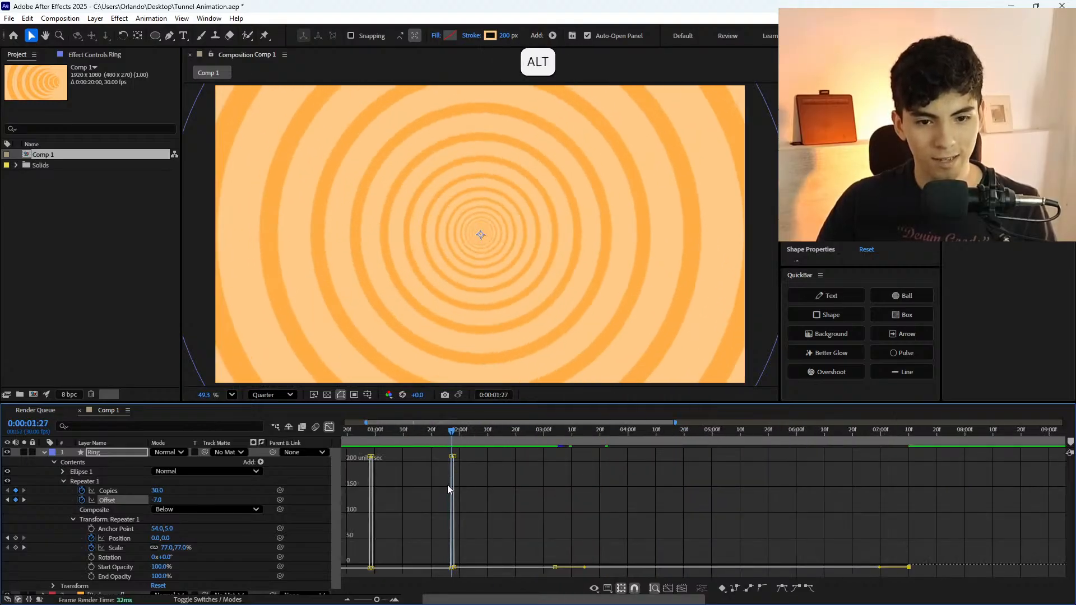
alt+scroll(454, 491, up, 5)
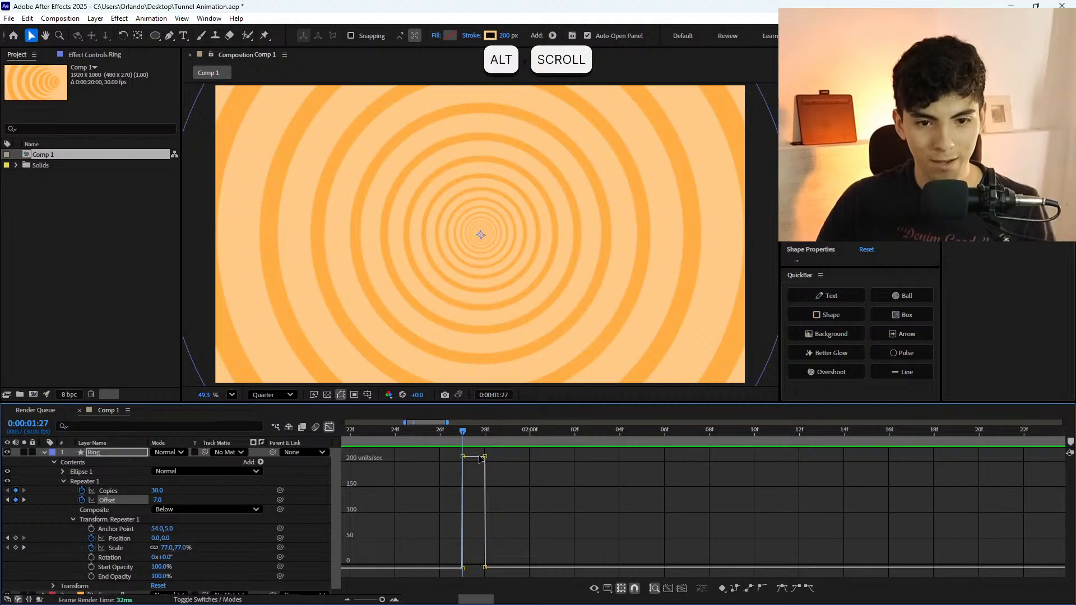
drag(471, 436, 432, 468)
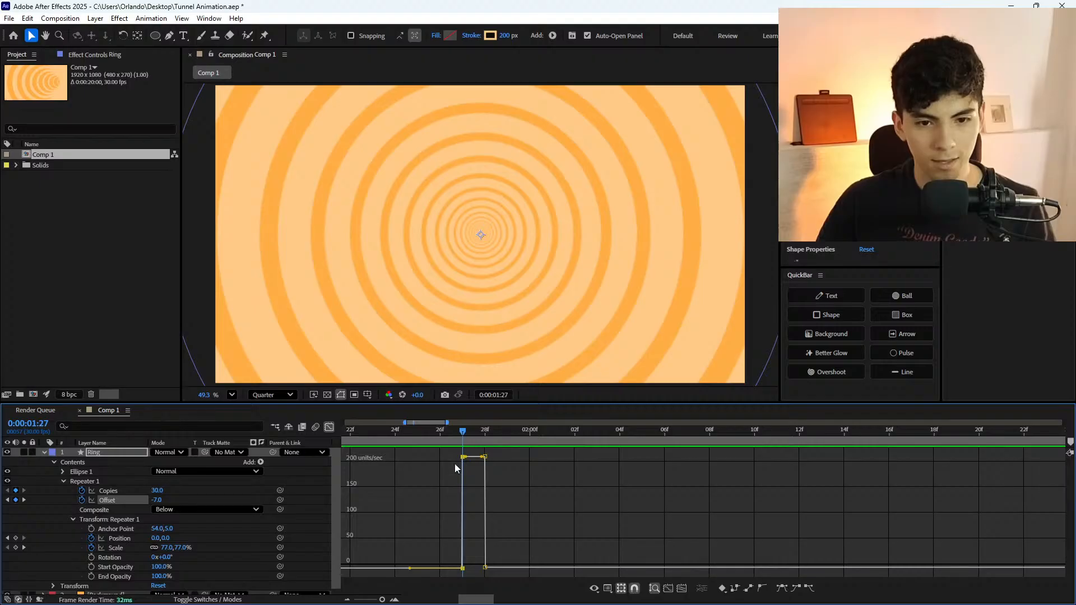
alt+scroll(484, 470, up, 2)
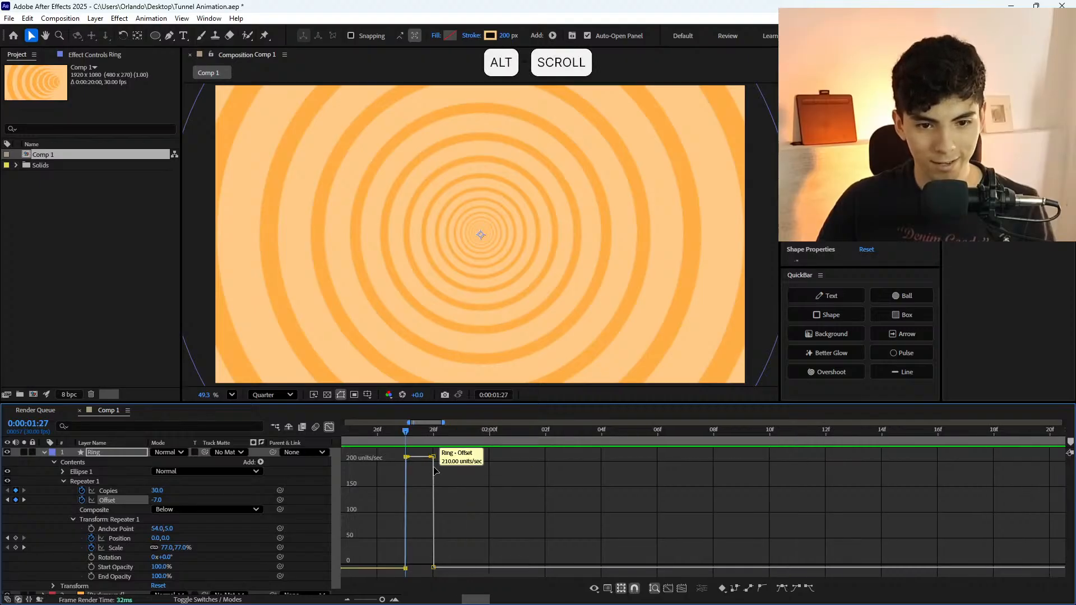
drag(452, 468, 351, 442)
alt+scroll(452, 477, down, 5)
alt+scroll(445, 477, down, 2)
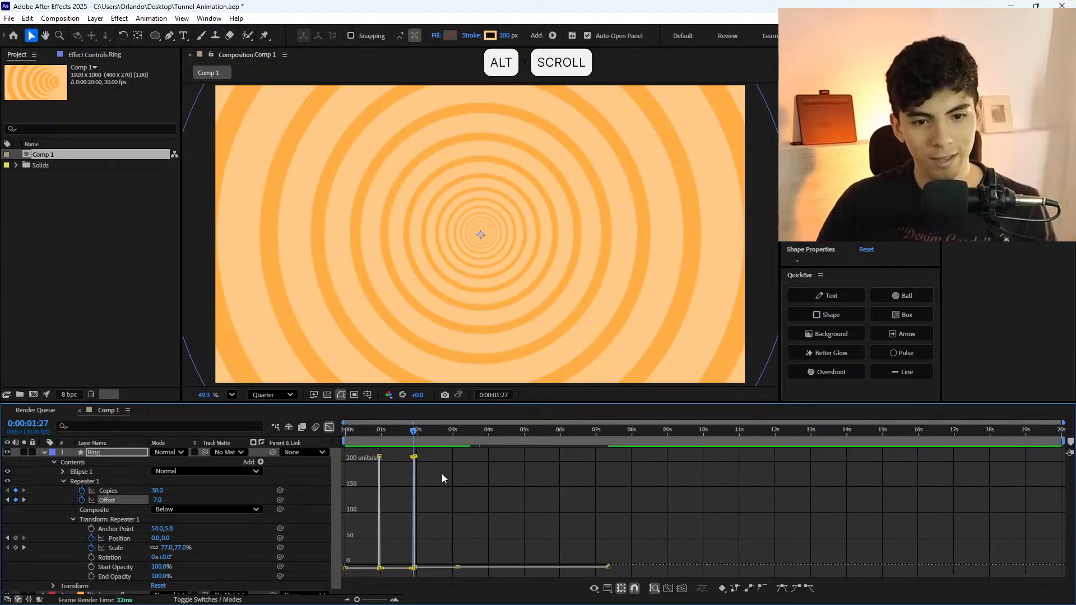
click(408, 458)
drag(415, 431, 368, 440)
key(space)
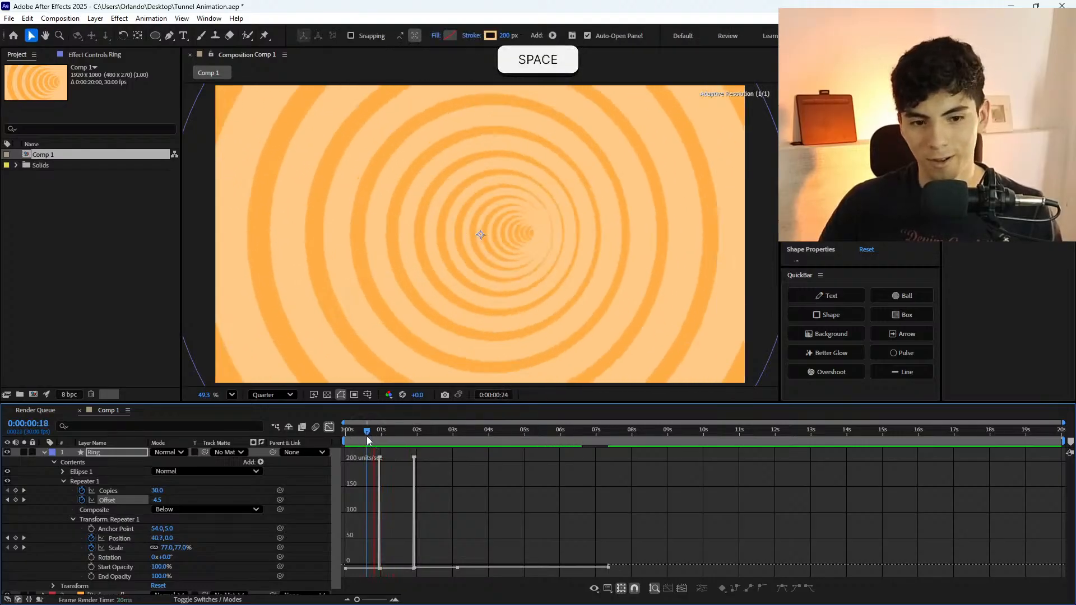
Move the last Offset keyframe to 0:00:07:04 in the Graph Editor and make it linear.
drag(453, 431, 463, 442)
alt+scroll(460, 569, up, 5)
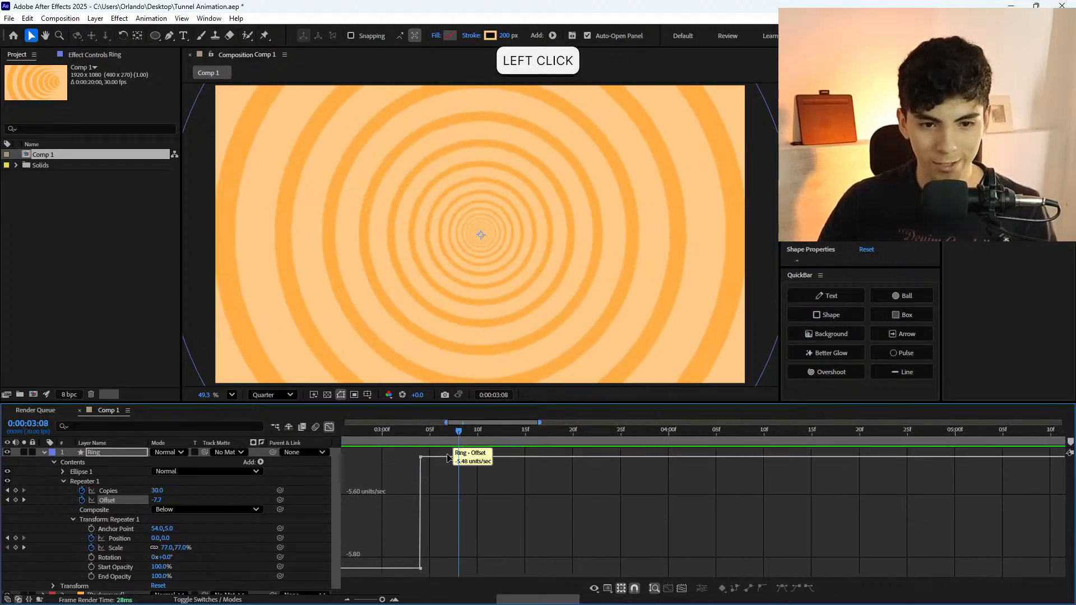
click(448, 458)
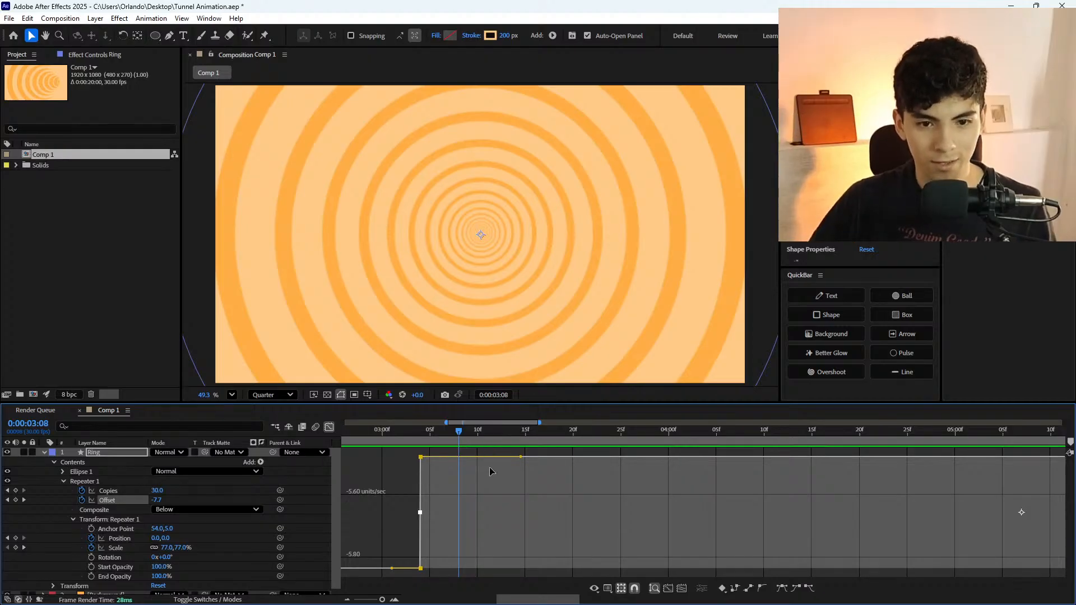
alt+scroll(490, 482, down, 3)
shift+click(772, 443)
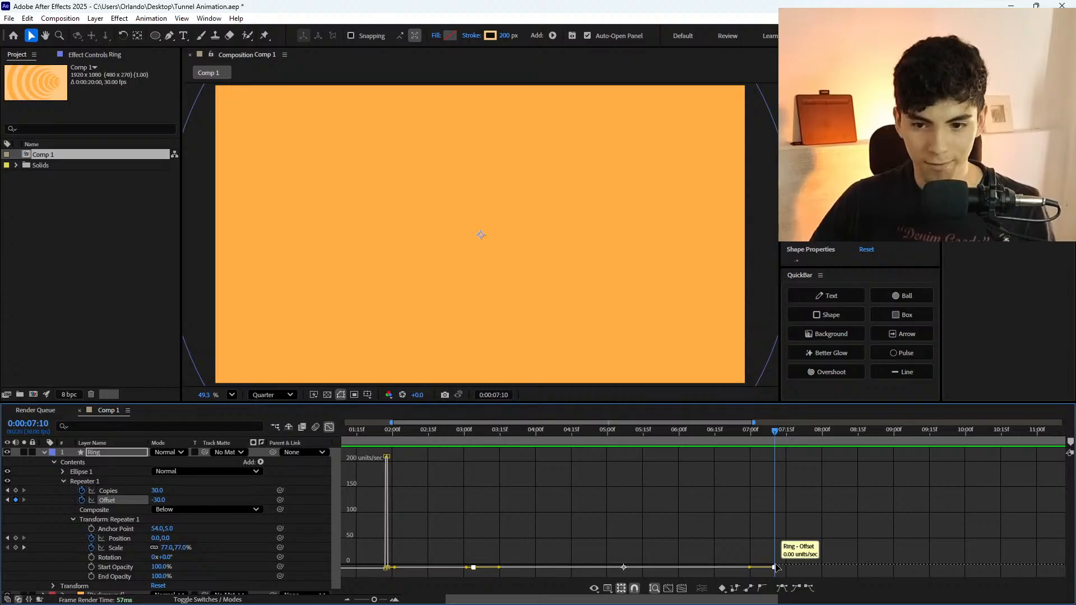
alt+scroll(521, 546, up, 3)
click(948, 507)
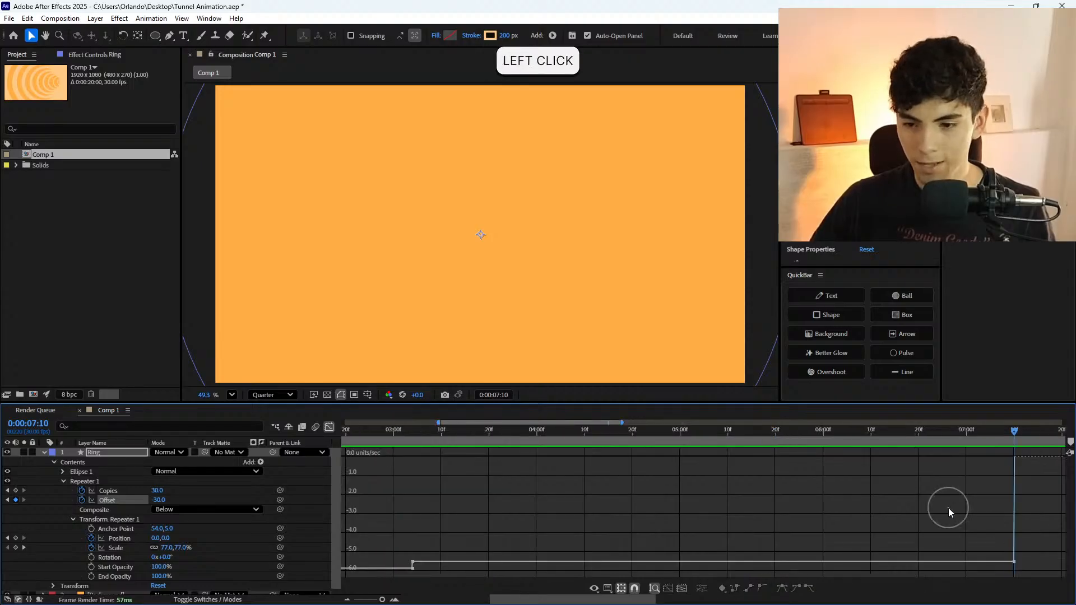
drag(1015, 565, 986, 570)
key(ctrl+z)
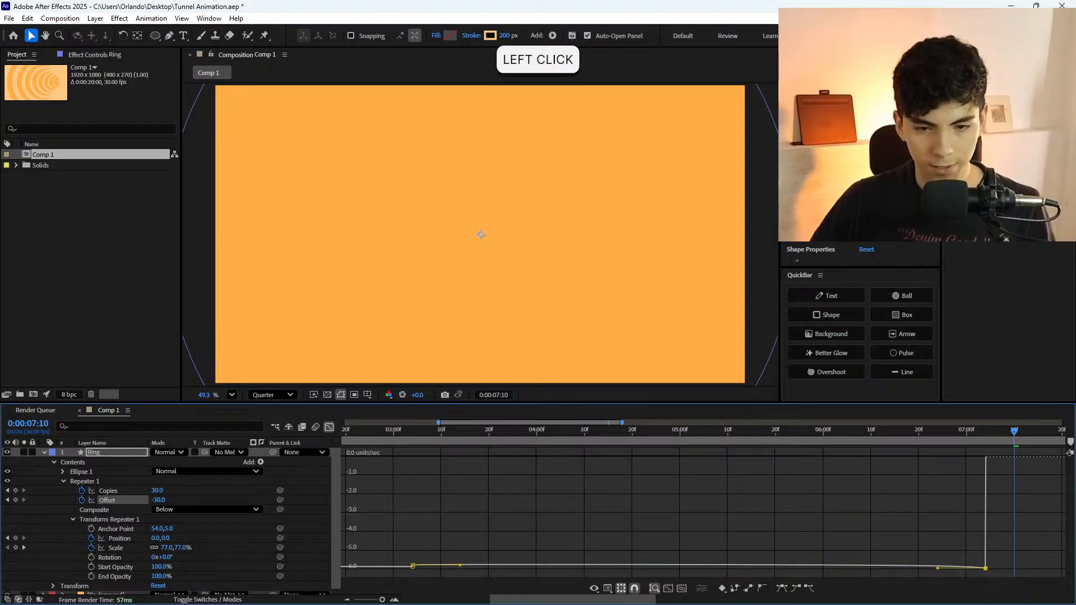
key(j)
key(ctrl)
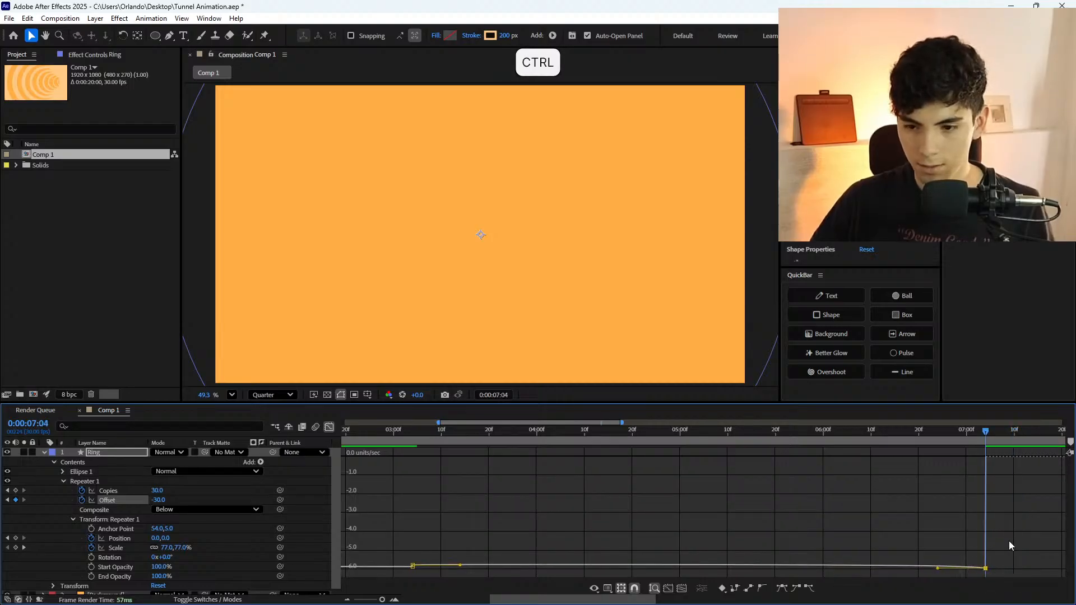
alt+click(985, 569)
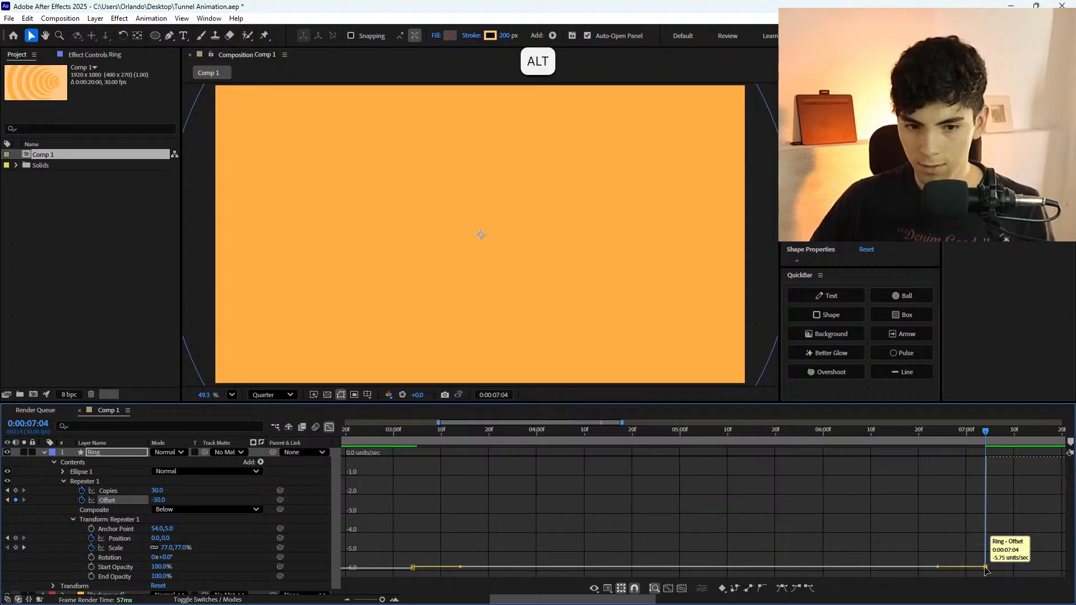
Try moving the last Offset keyframe to about 0:00:04:21 as a linear keyframe, and undo the changes.
drag(986, 569, 637, 499)
scroll(648, 493, down, 1)
alt+click(637, 472)
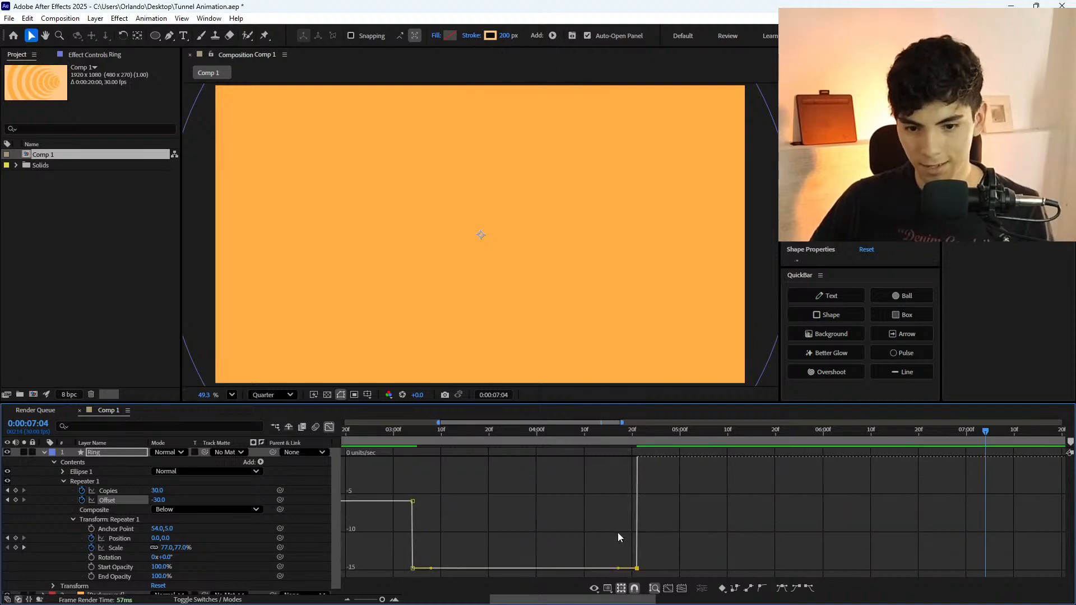
key(ctrl+z)
key(ctrl+z)
Set the last Offset keyframe at 0:00:07:02 with linear interpolation, and close the Graph Editor.
click(984, 568)
drag(983, 570, 976, 569)
alt+click(975, 568)
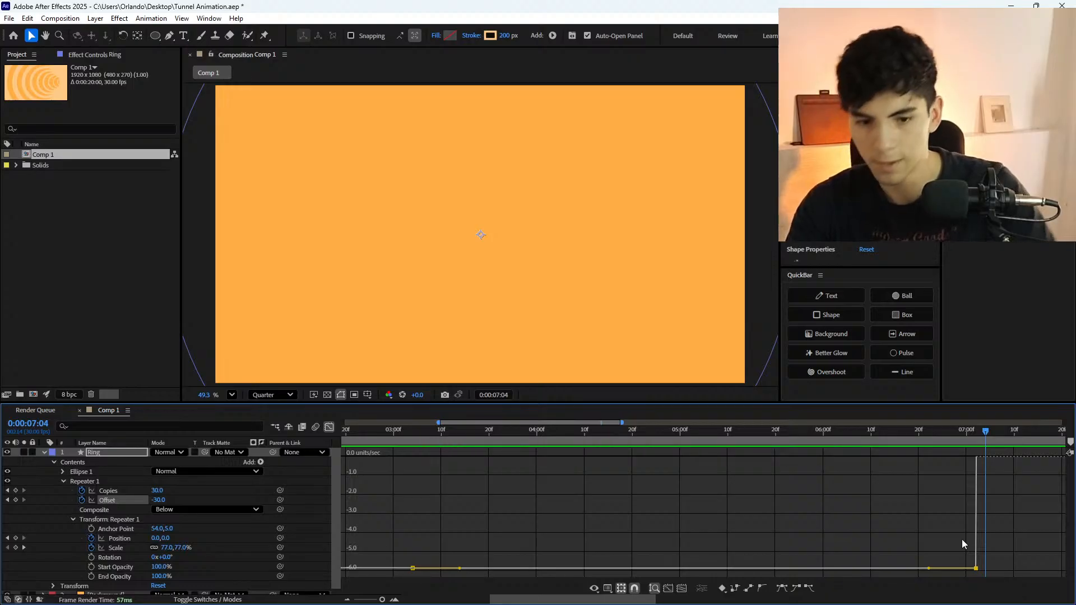
click(328, 426)
scroll(702, 525, down, 1)
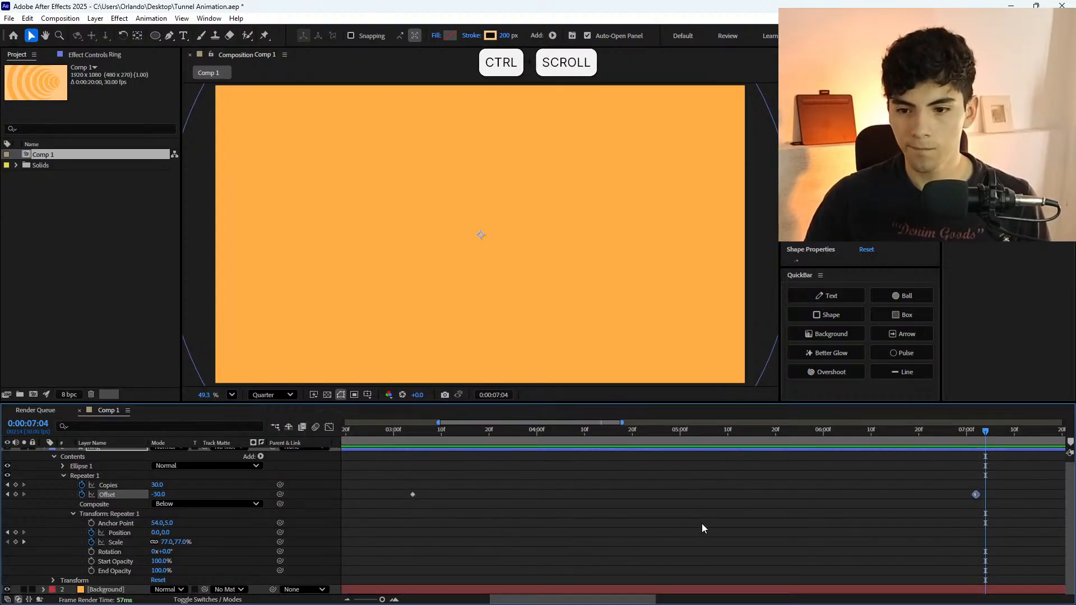
scroll(701, 524, down, 5)
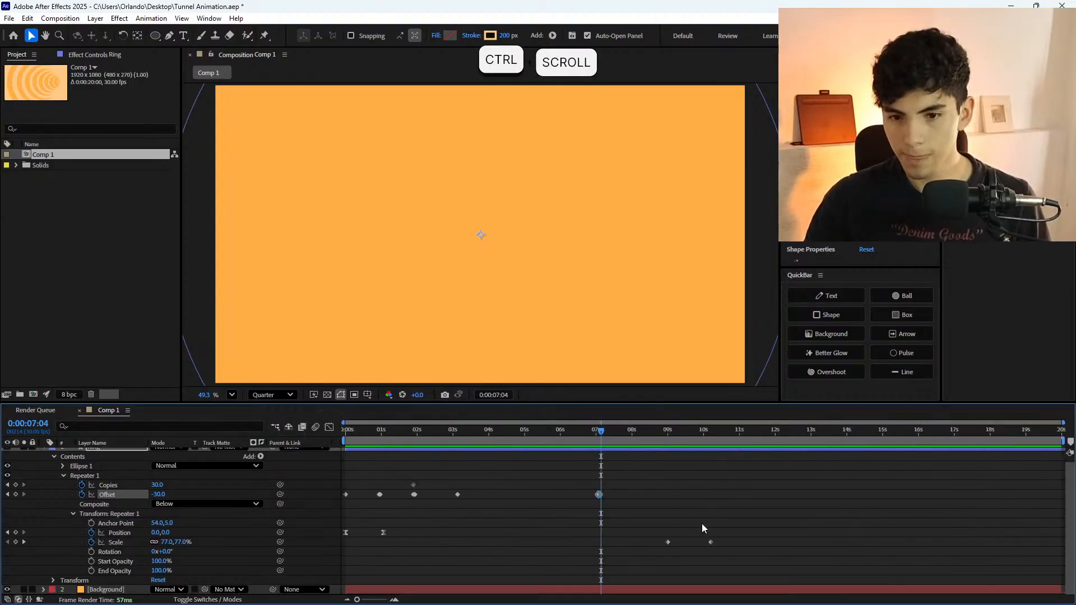
Save the project and preview the tunnel animation from the first frame.
click(614, 504)
drag(439, 428, 168, 450)
key(ctrl+s)
key(space)
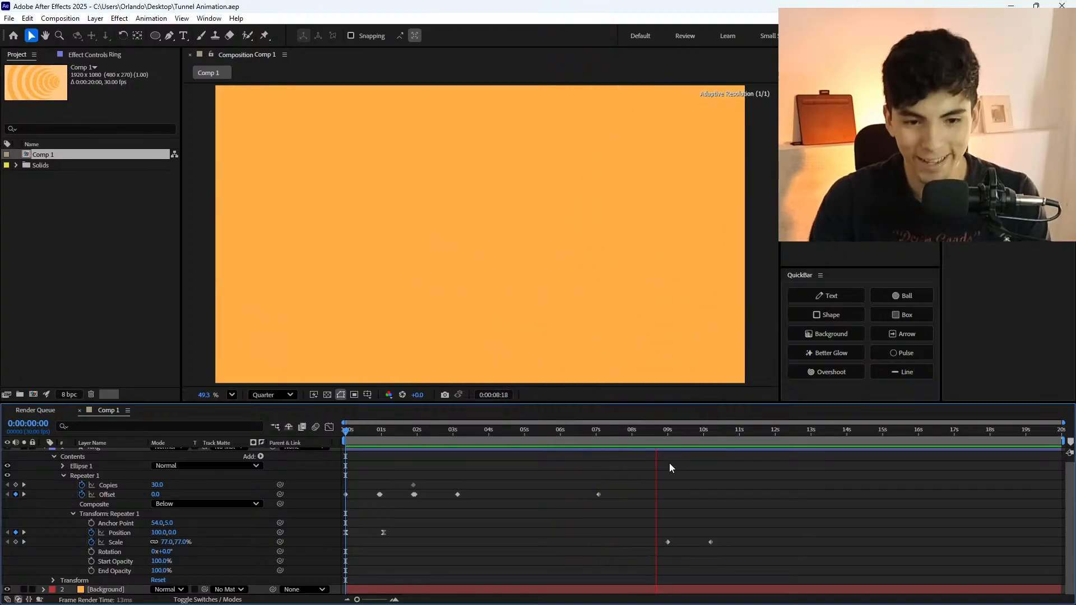
click(327, 437)
key(space)
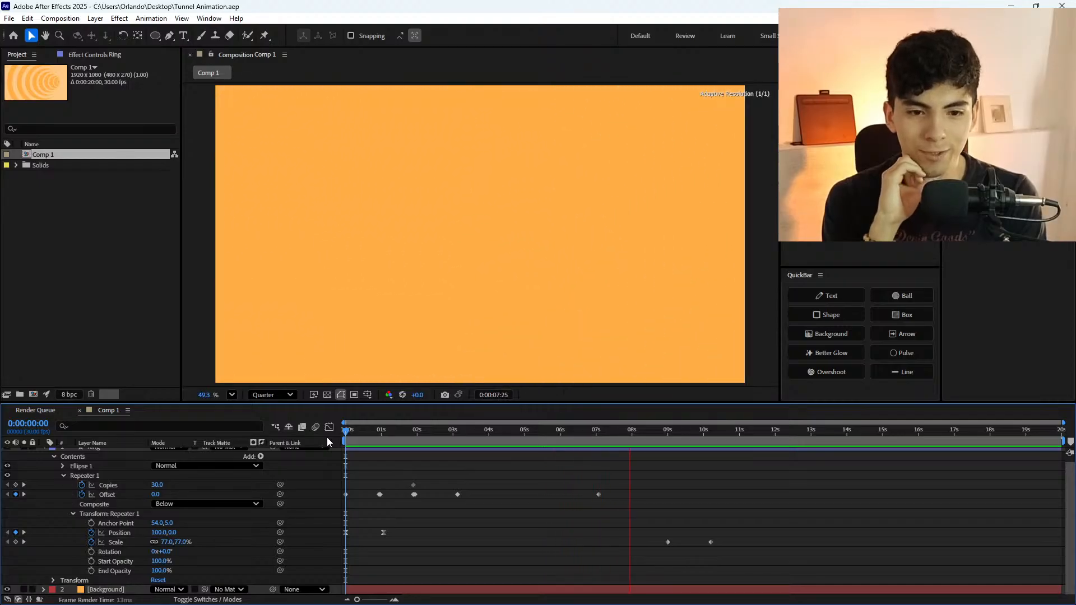
key(space)
drag(361, 433, 311, 441)
Delete the repeater's Copies keyframe near two seconds.
drag(625, 513, 291, 498)
click(413, 485)
key(Delete)
Scale all Offset keyframes proportionally so the last lands at about 0:00:03:24, and preview the faster animation.
drag(660, 507, 288, 502)
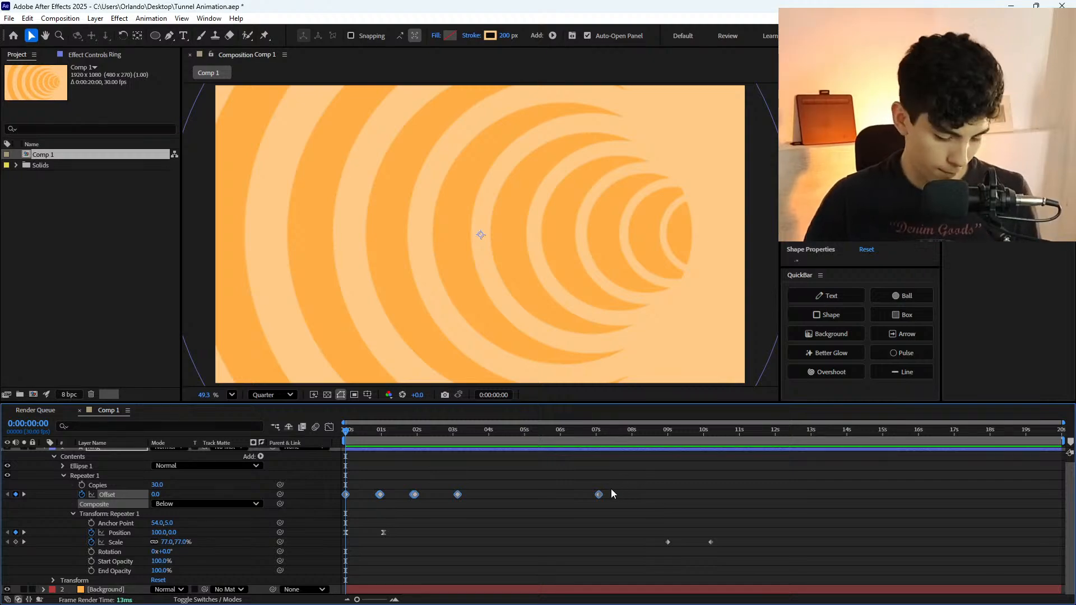
drag(598, 494, 495, 502)
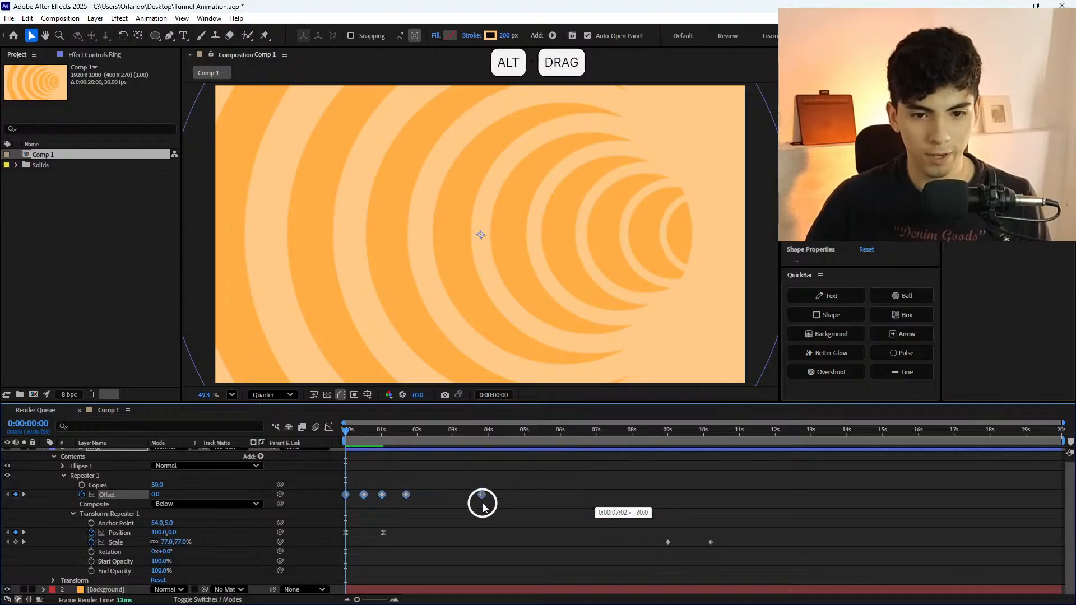
click(444, 499)
key(space)
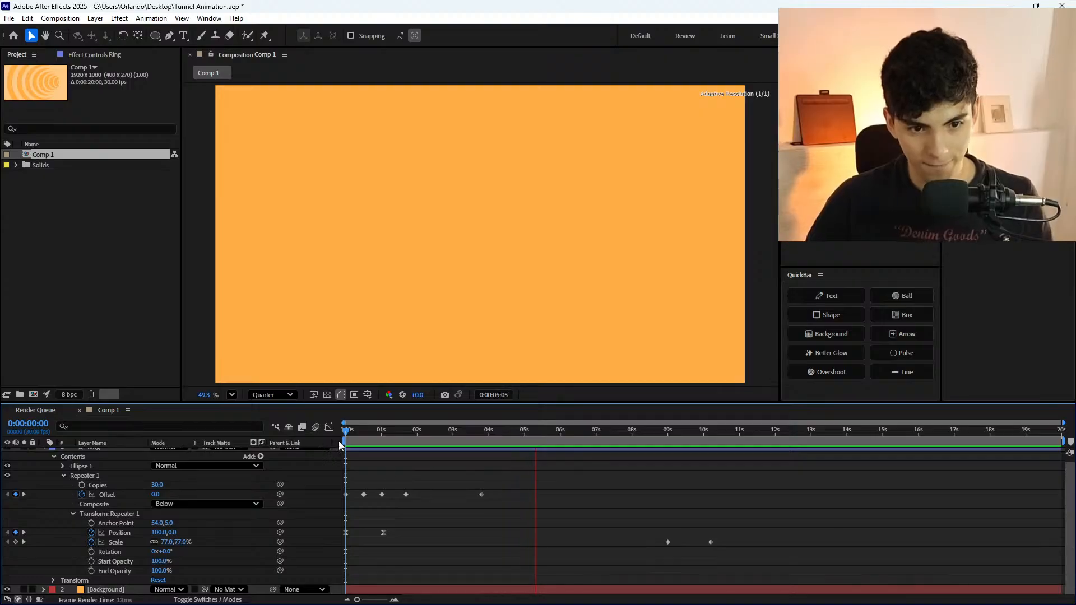
click(329, 436)
key(space)
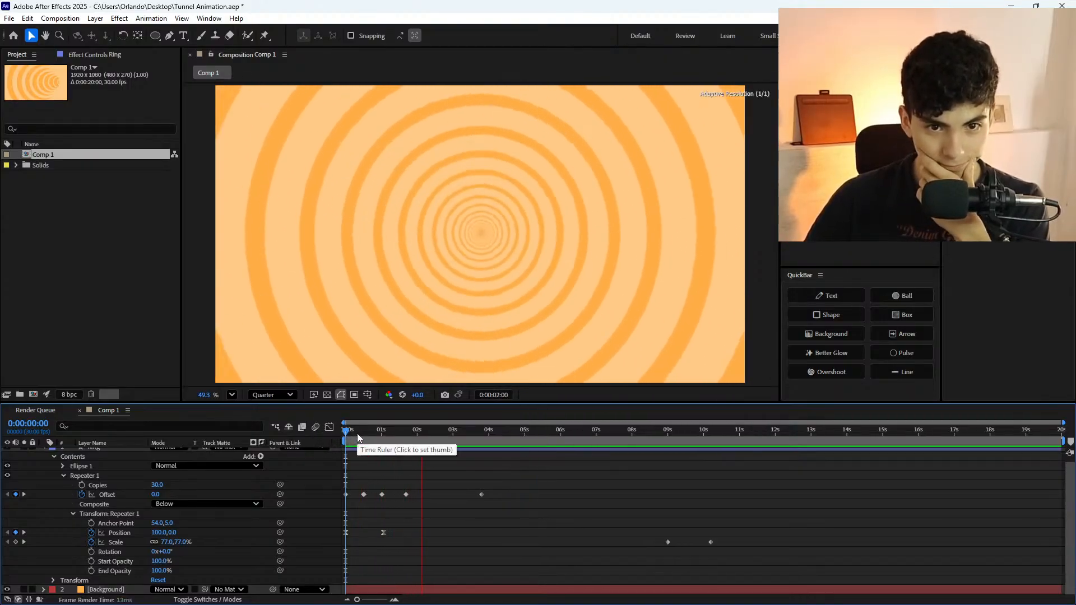
click(357, 432)
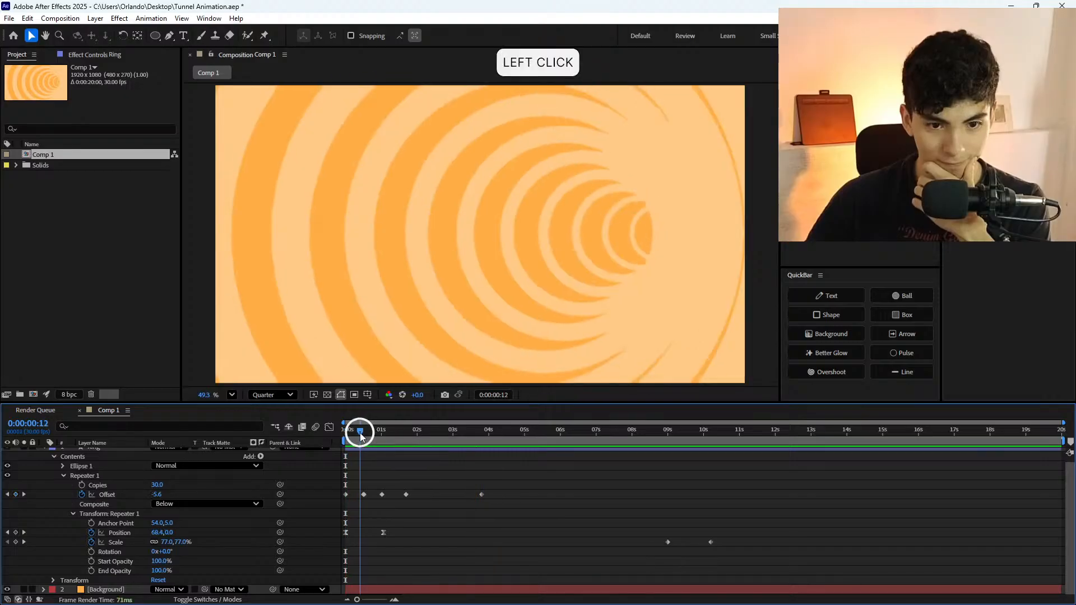
Compress all Offset keyframes proportionally until the last sits at about 0:00:02:09, and play the result.
drag(527, 496, 325, 507)
drag(481, 494, 430, 508)
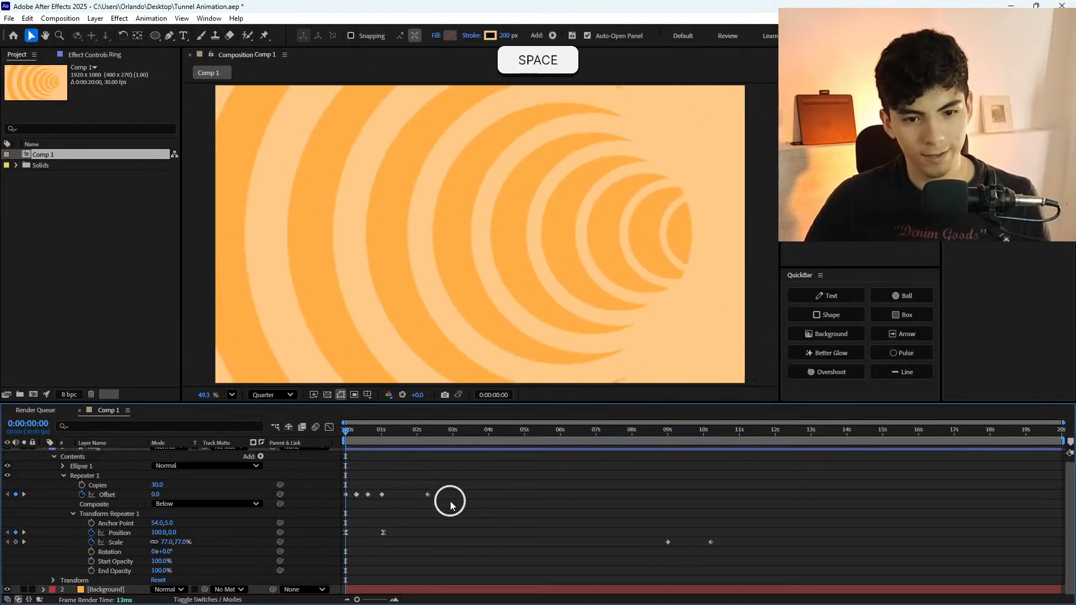
key(space)
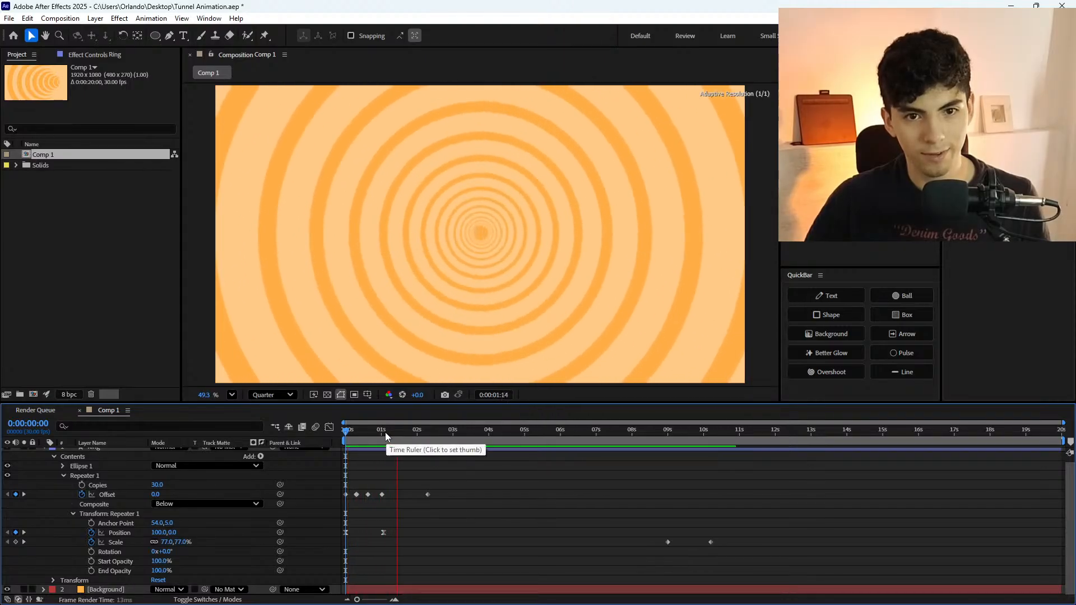
Stretch all Offset keyframes proportionally so the last lands at about 0:00:02:27, and replay the animation from the start.
click(353, 433)
drag(426, 477, 453, 497)
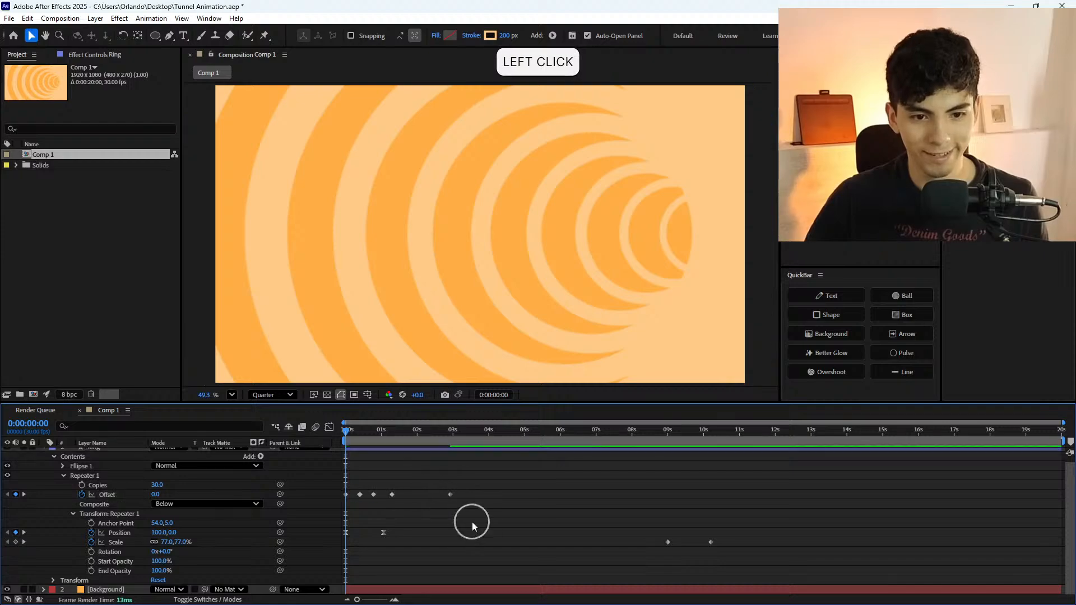
key(space)
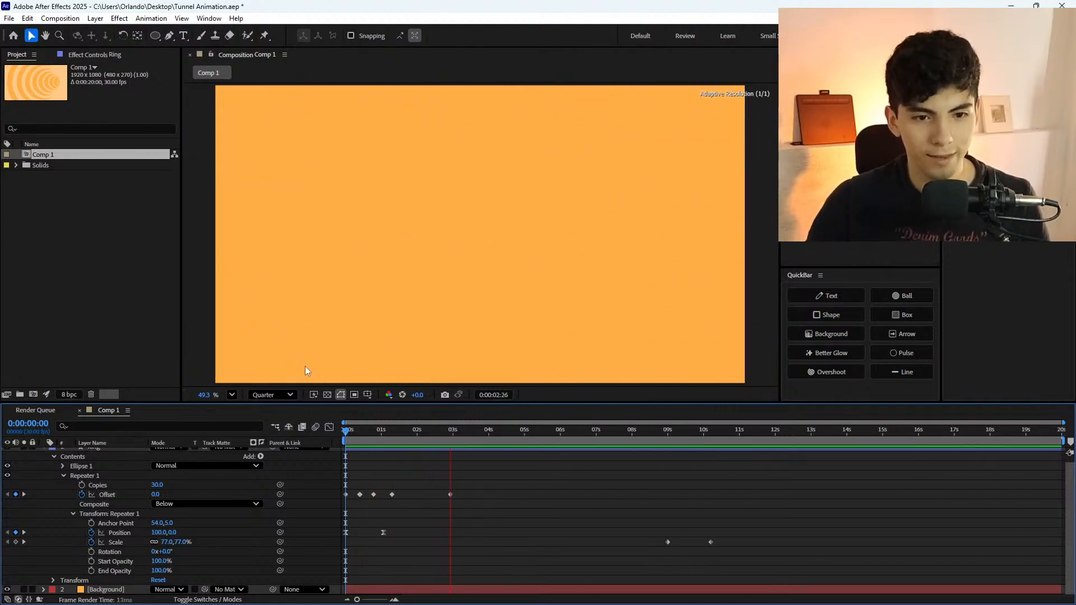
click(344, 434)
key(space)
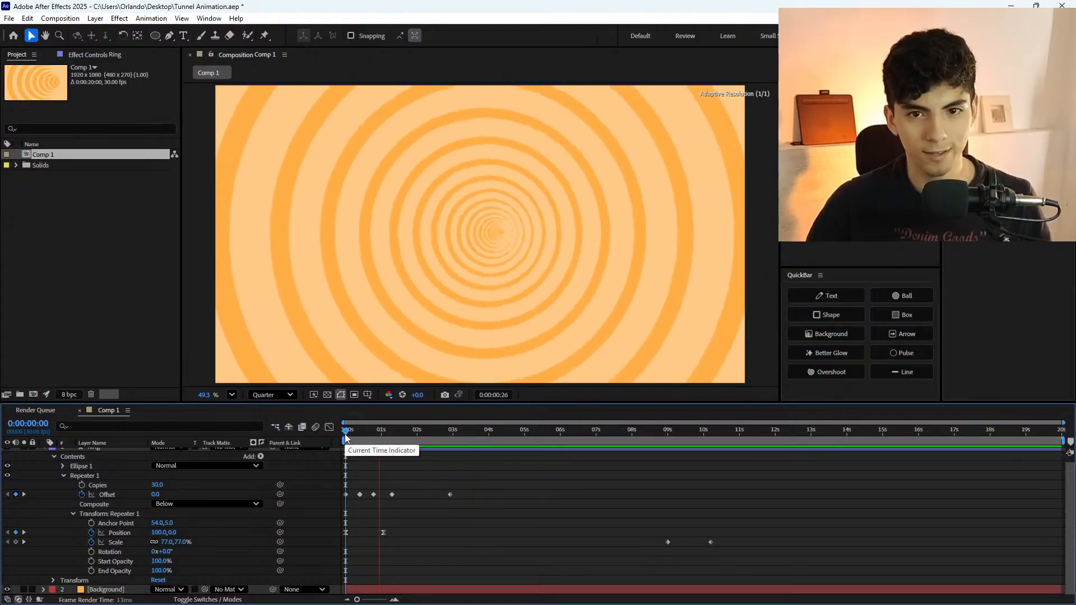
click(345, 433)
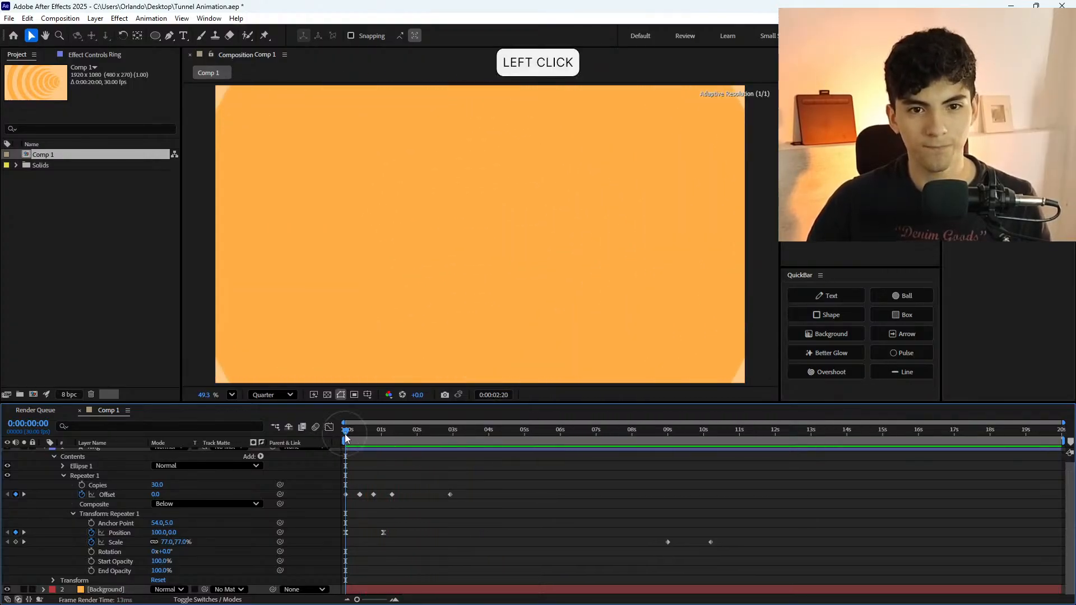
key(space)
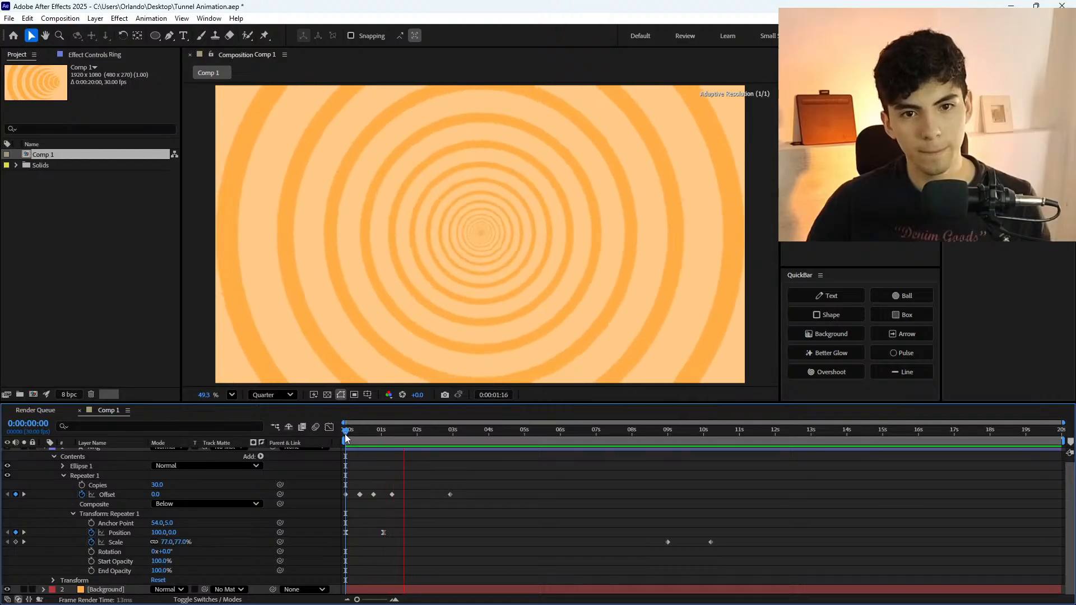
Replay the tunnel animation from the start and scrub to 0:00:00:26 to inspect the rings.
click(345, 434)
key(space)
drag(344, 433, 376, 451)
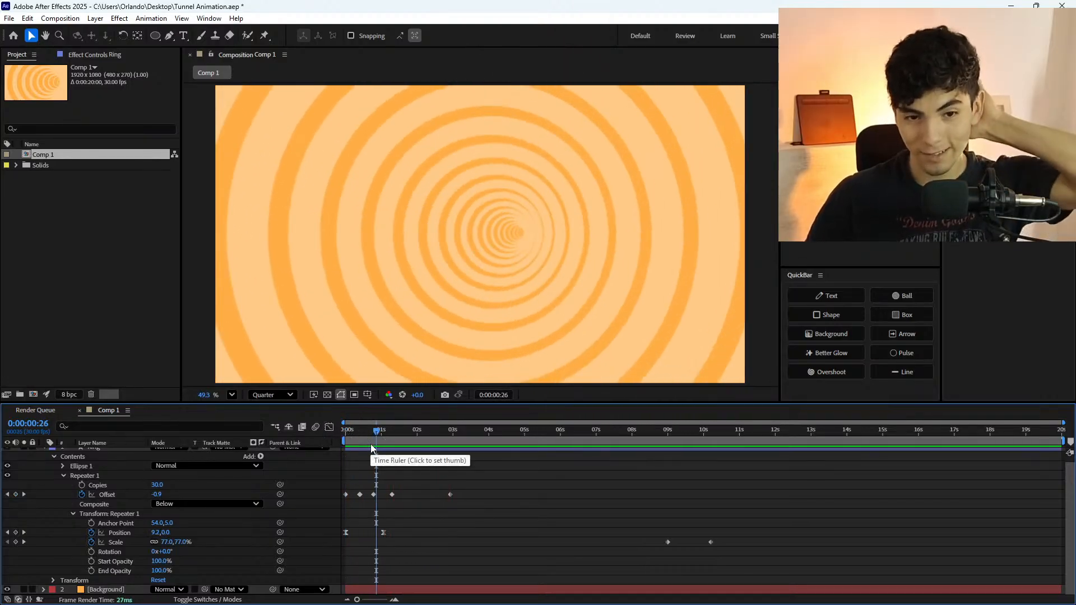
Try widening the Ring layer's stroke to 794 px and scrub through the animation to check the effect.
scroll(385, 462, up, 1)
click(387, 453)
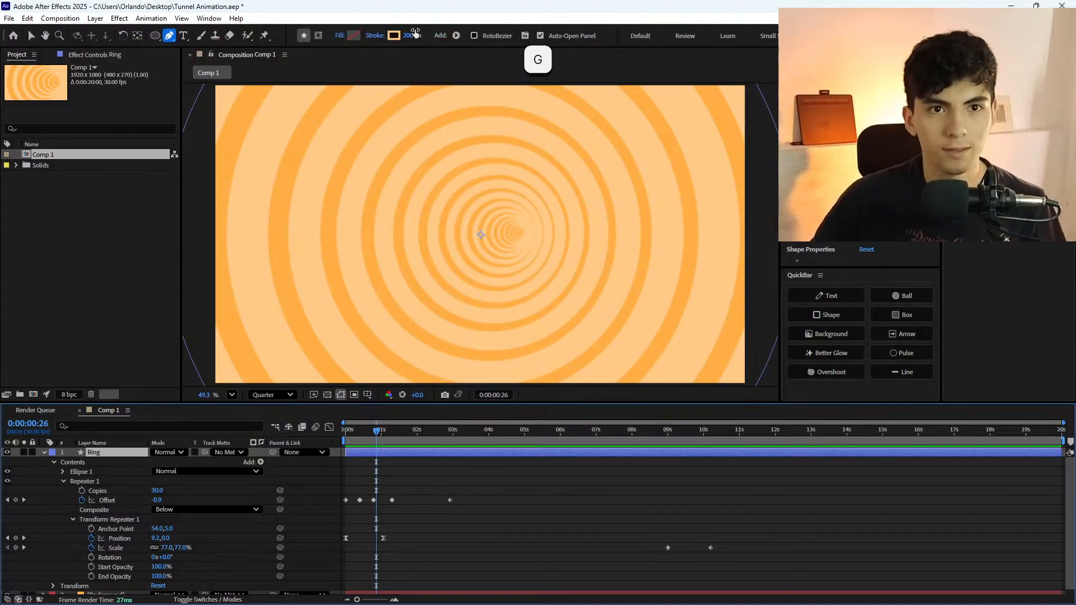
drag(408, 36, 660, 91)
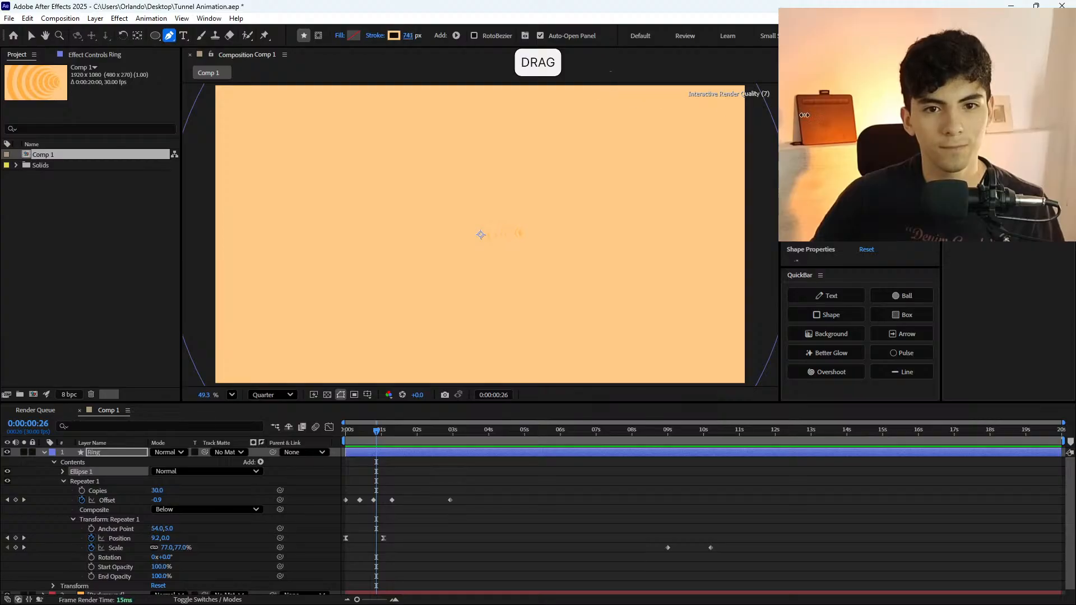
click(364, 431)
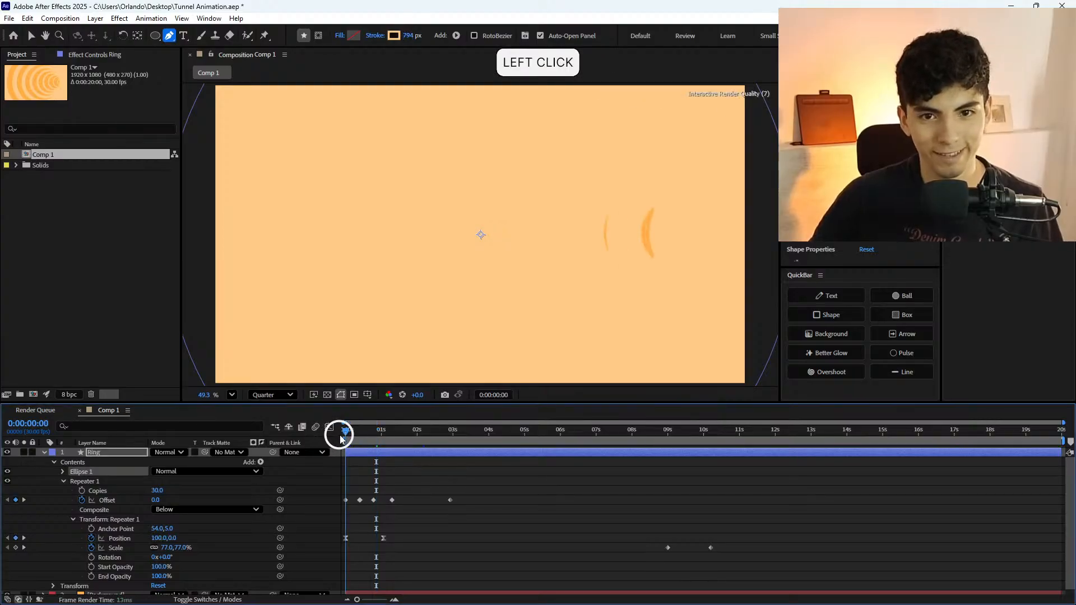
drag(380, 431, 478, 428)
Undo the Ring layer's stroke widening to restore its 200 px width.
key(ctrl+z)
key(ctrl+z)
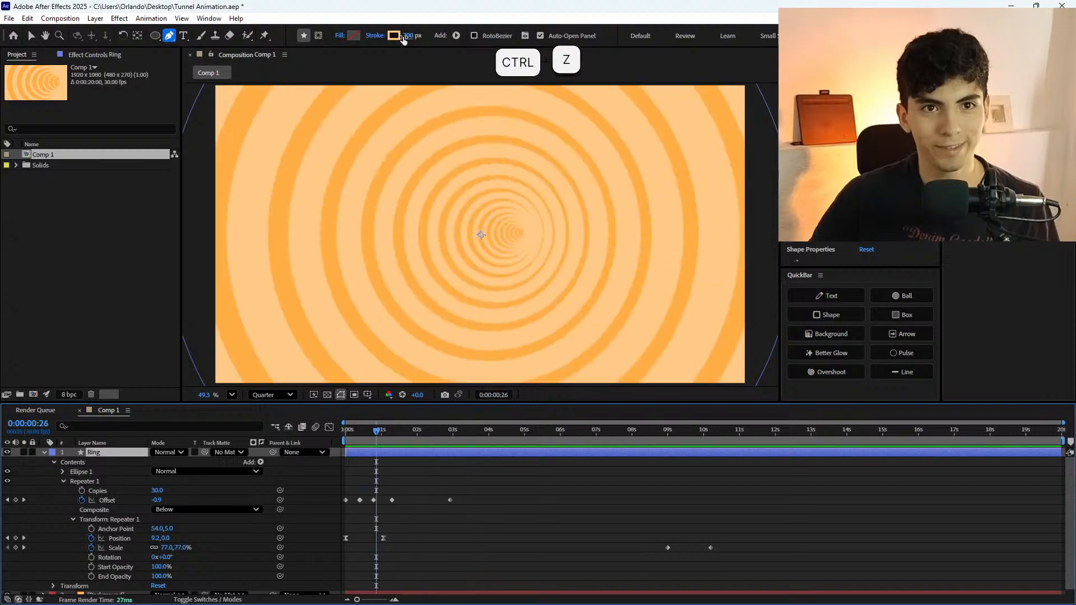
key(ctrl+shift+z)
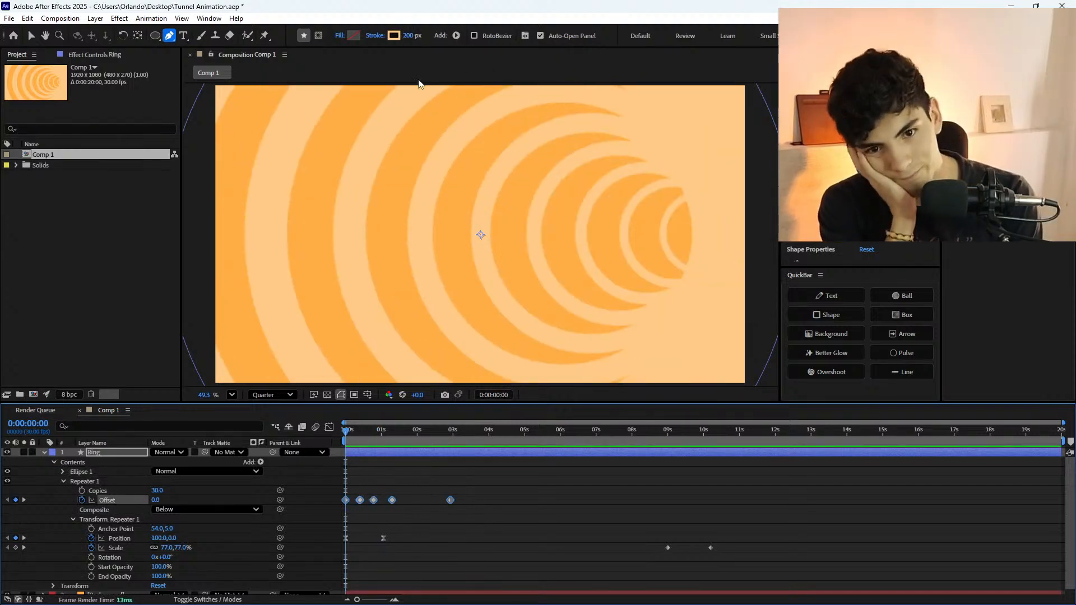
click(405, 544)
click(153, 491)
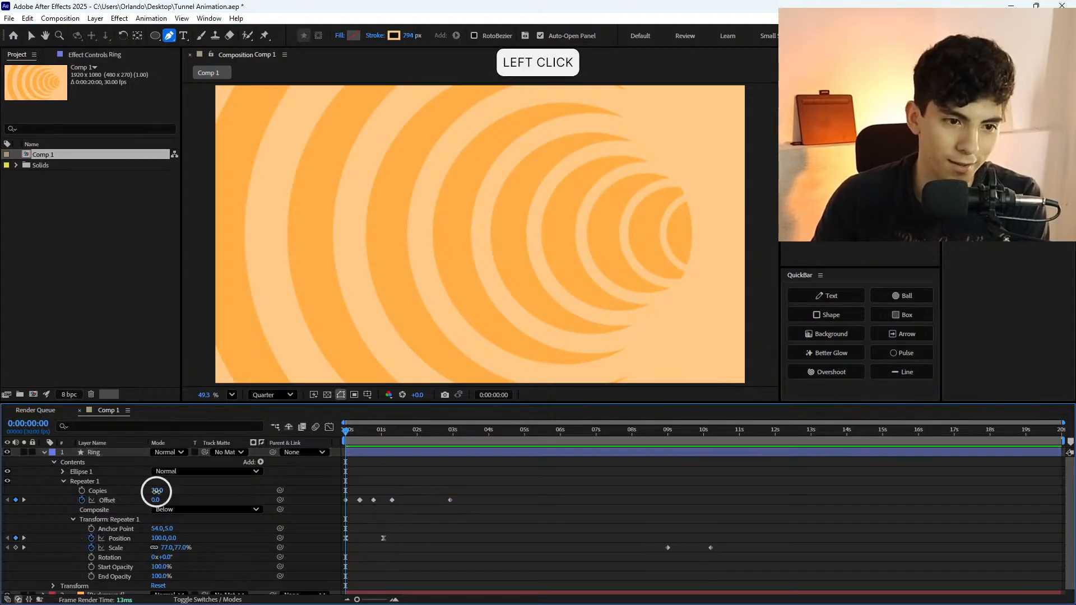
drag(145, 491, 137, 488)
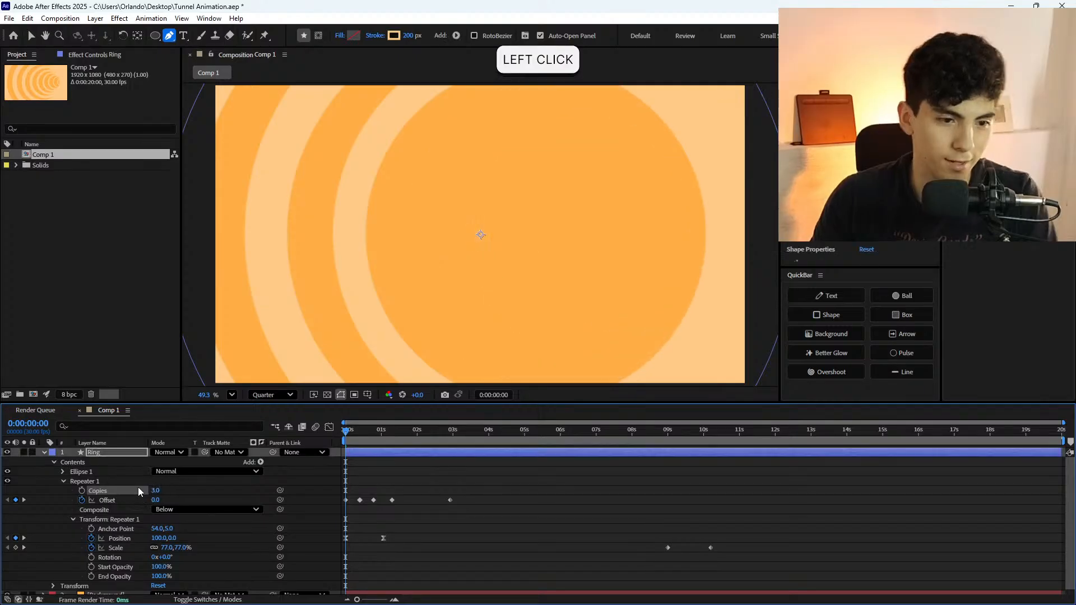
key(ctrl+z)
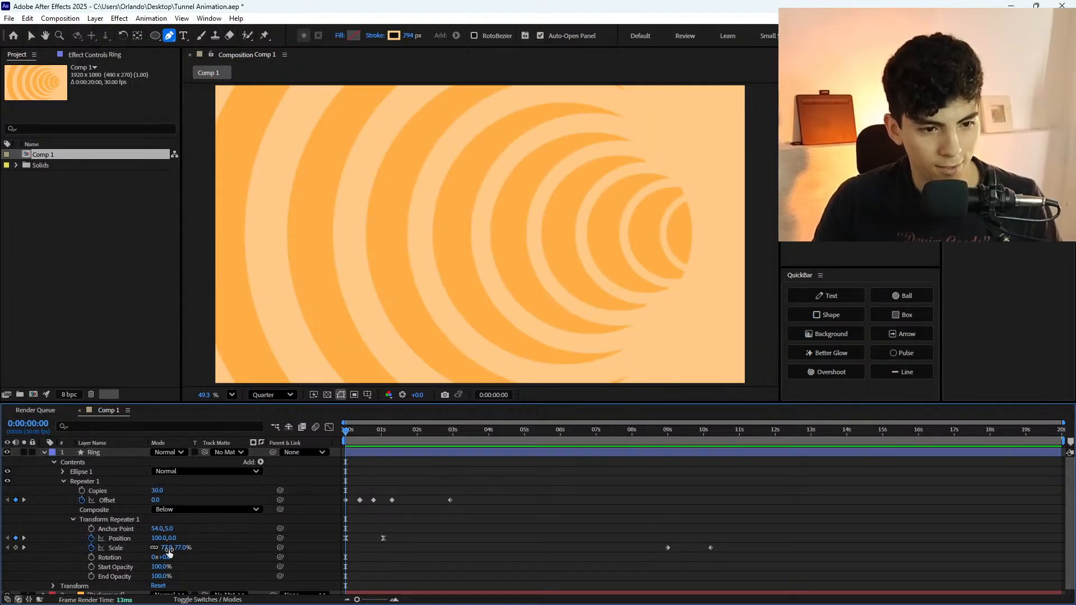
mouse_move(176, 550)
mouse_down()
mouse_move(192, 547)
mouse_move(181, 551)
mouse_up()
key(ctrl+z)
Remove the Scale keyframes from the Ring layer's repeater and reduce its Scale to 62%.
click(91, 548)
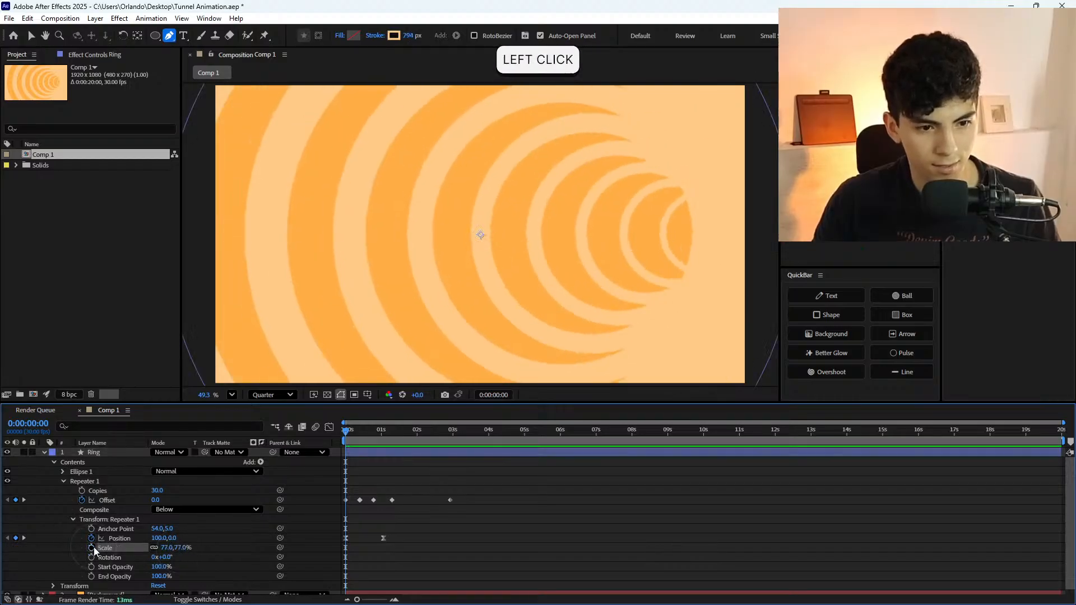
mouse_move(179, 550)
mouse_down()
mouse_move(159, 550)
mouse_move(186, 548)
mouse_move(161, 550)
mouse_move(172, 548)
mouse_up()
key(ctrl+z)
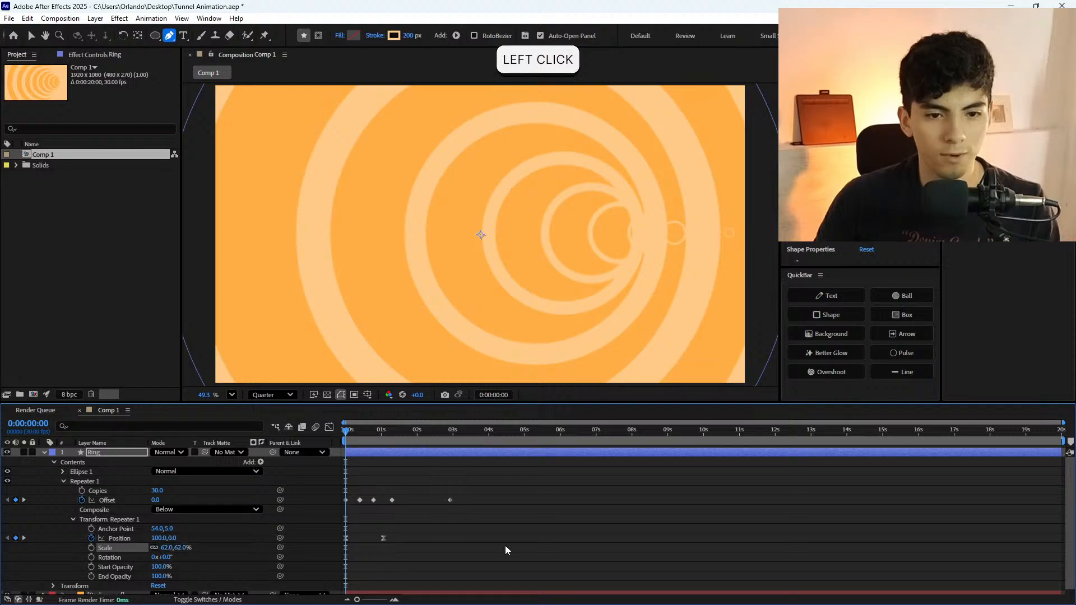
click(504, 547)
Preview the ring animation from the first frame.
click(363, 431)
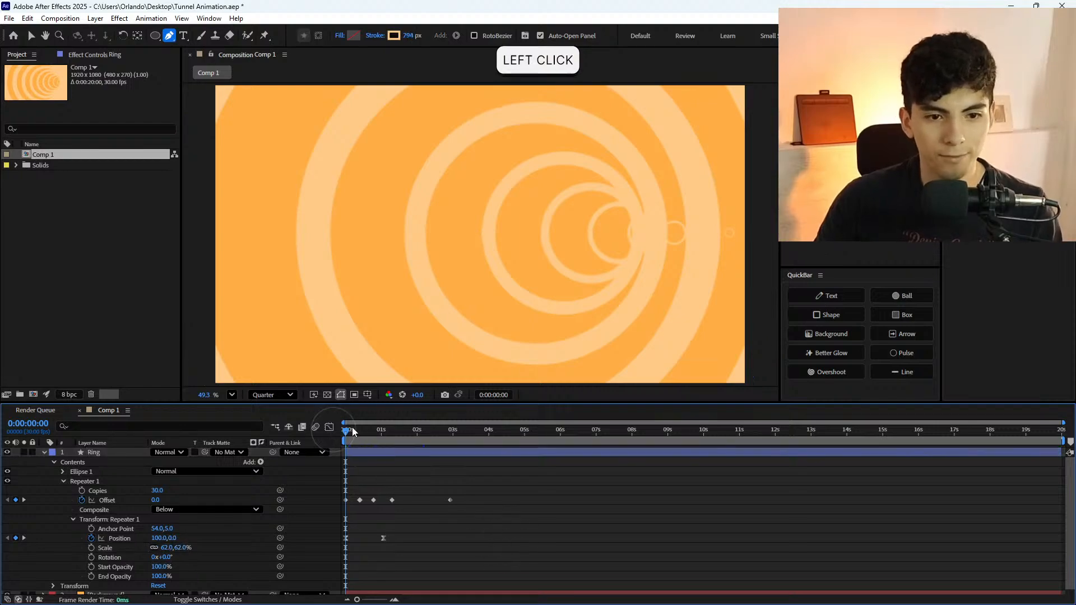
key(space)
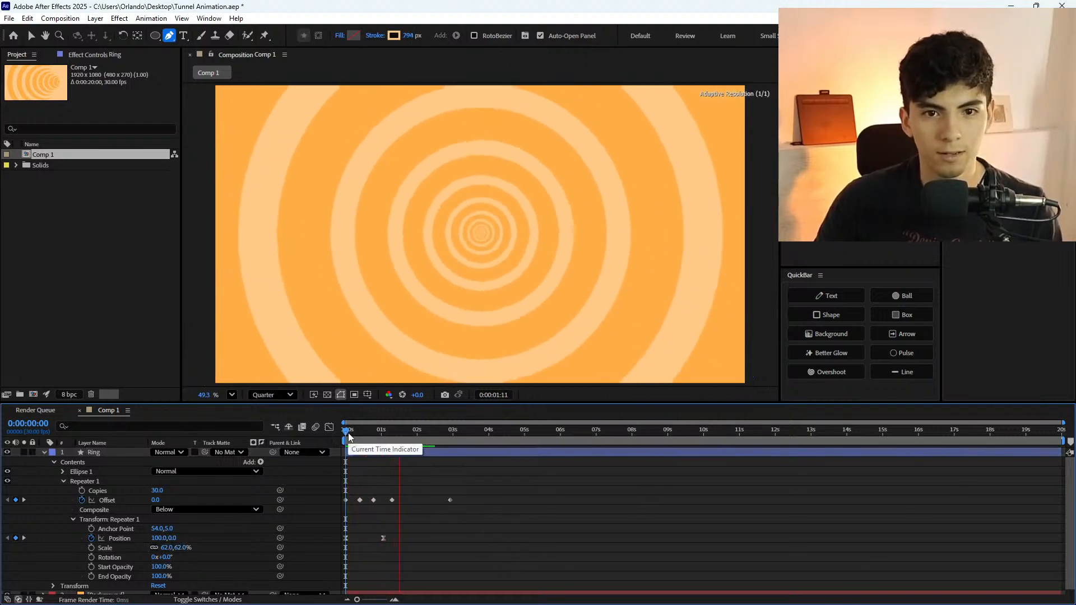
click(343, 430)
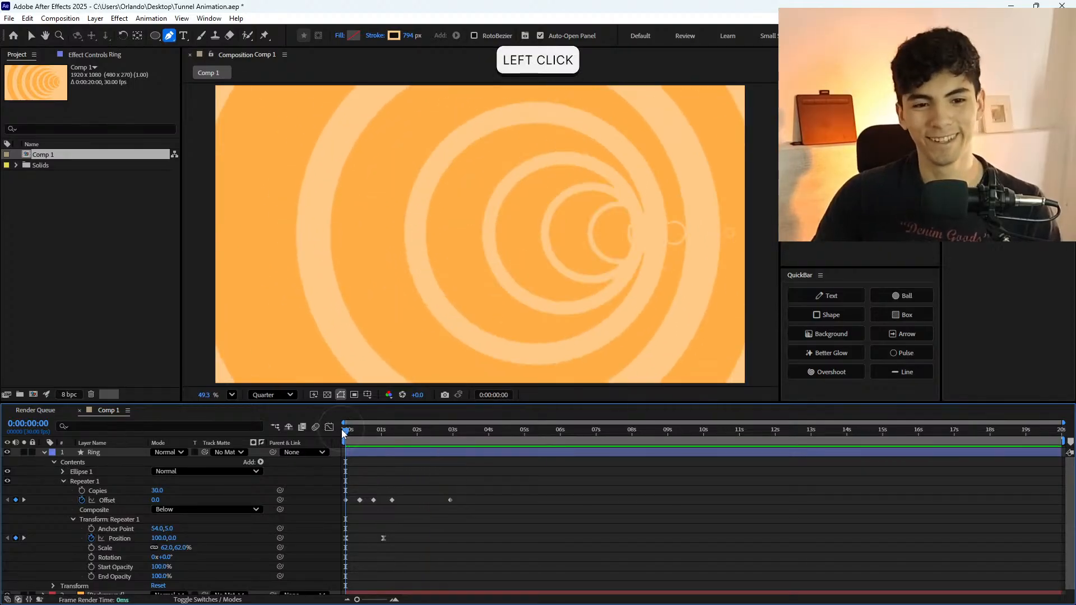
Set the repeater's Scale to 60%, then play the animation and scrub to 0:00:01:09.
click(311, 455)
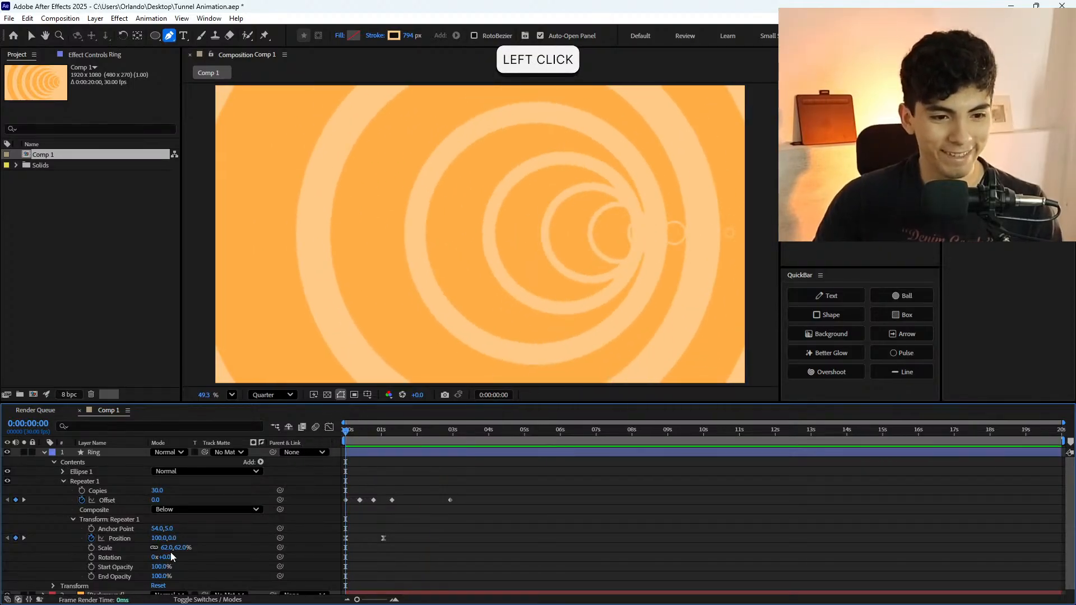
key(Return)
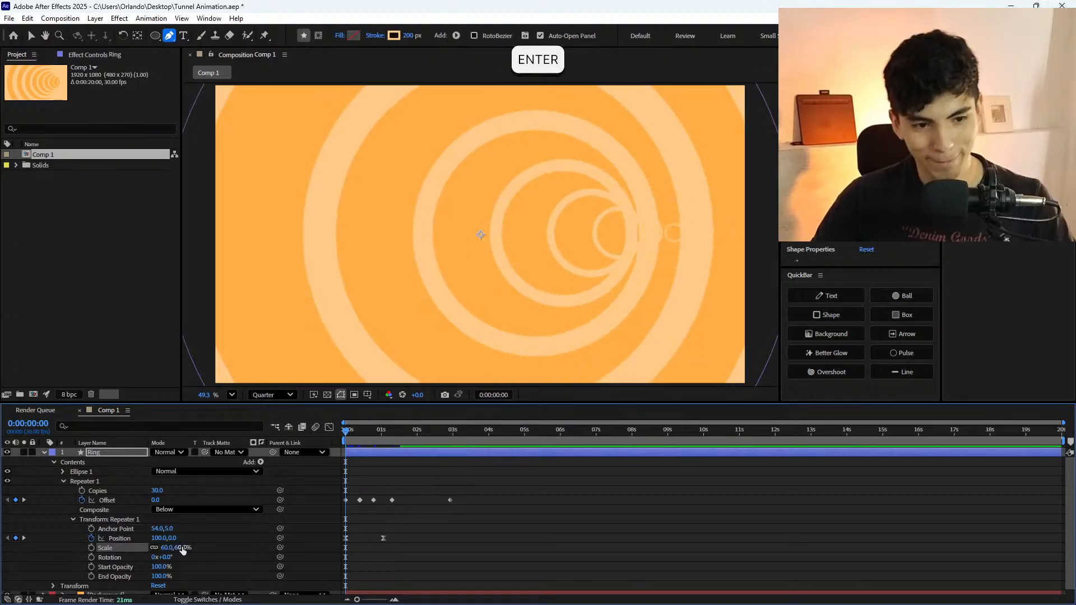
click(560, 495)
key(space)
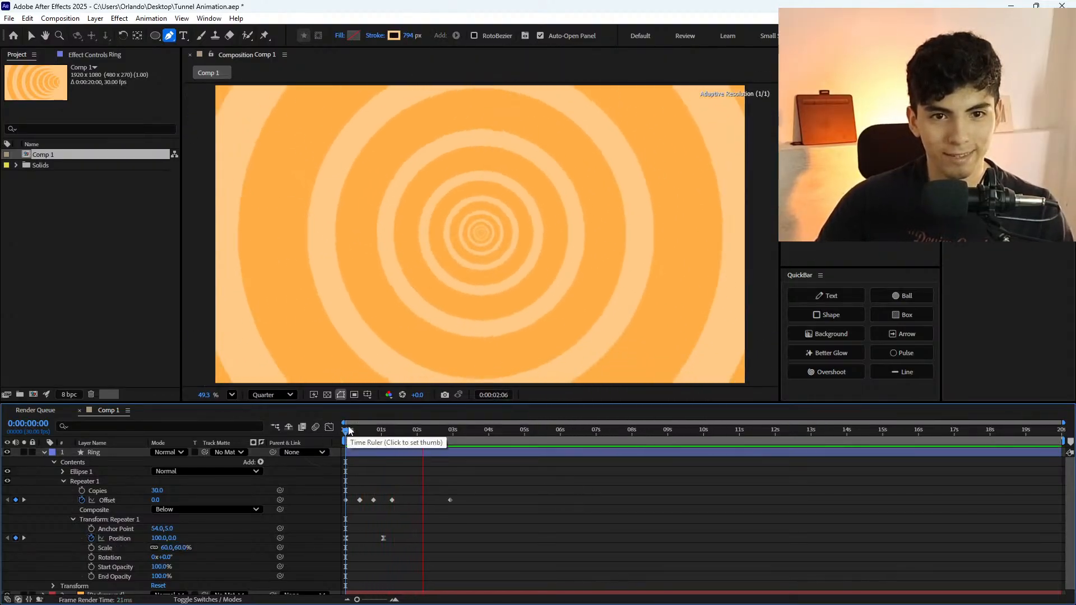
click(363, 430)
drag(363, 430, 391, 442)
Set the repeater's Copies to 5 and preview the ring animation from the start.
click(157, 491)
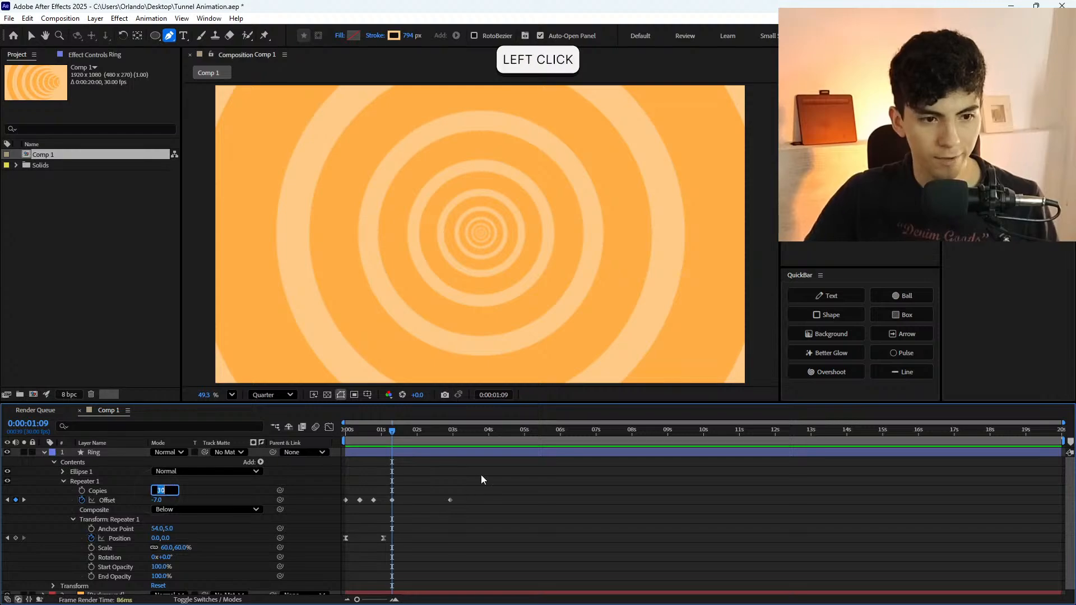
text(5)
key(Return)
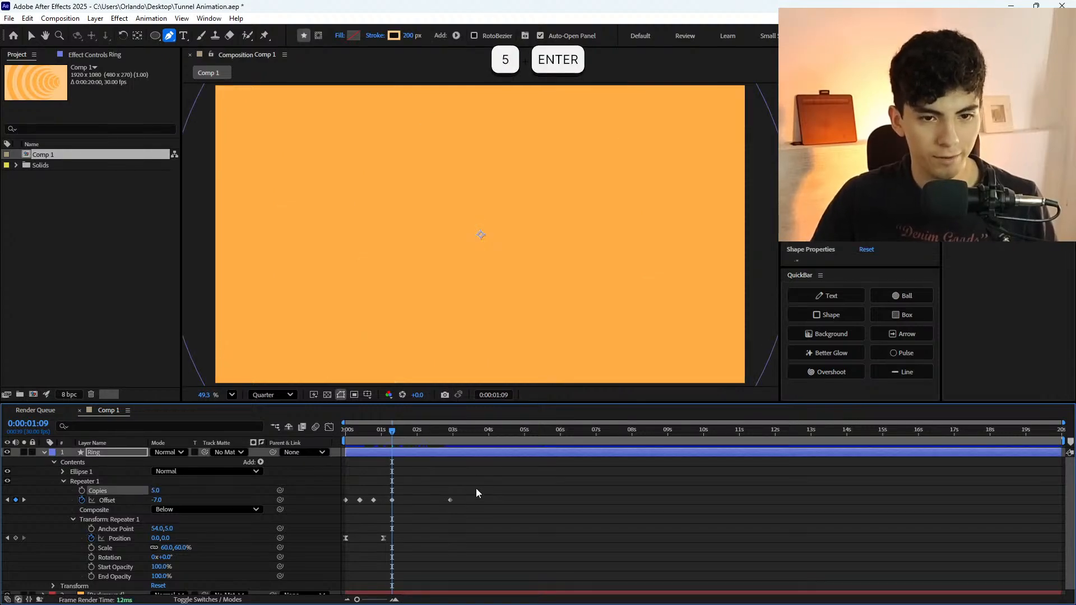
click(444, 481)
drag(354, 435, 417, 445)
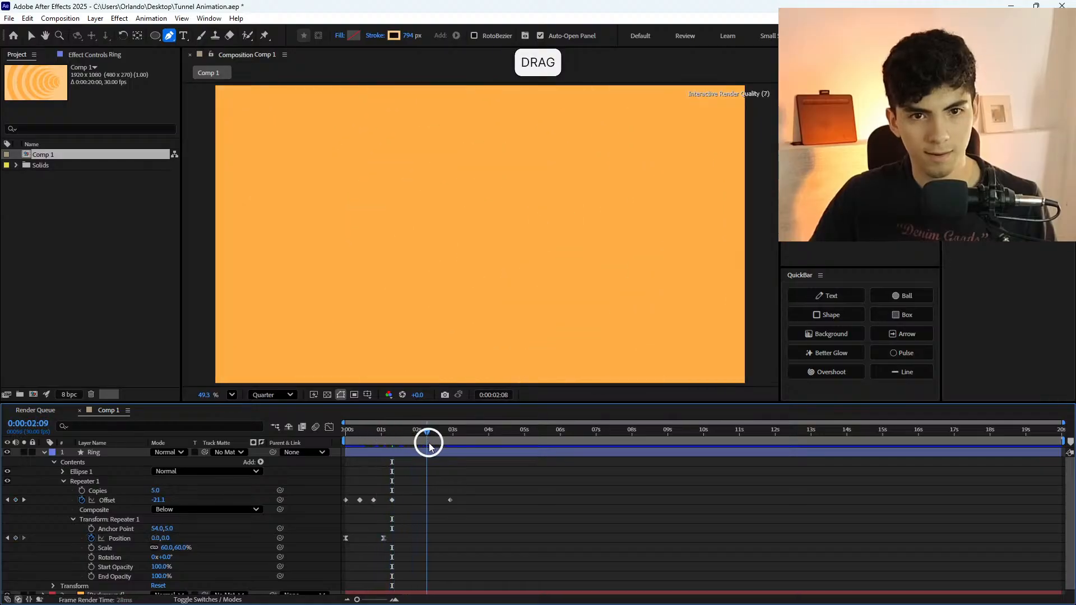
key(space)
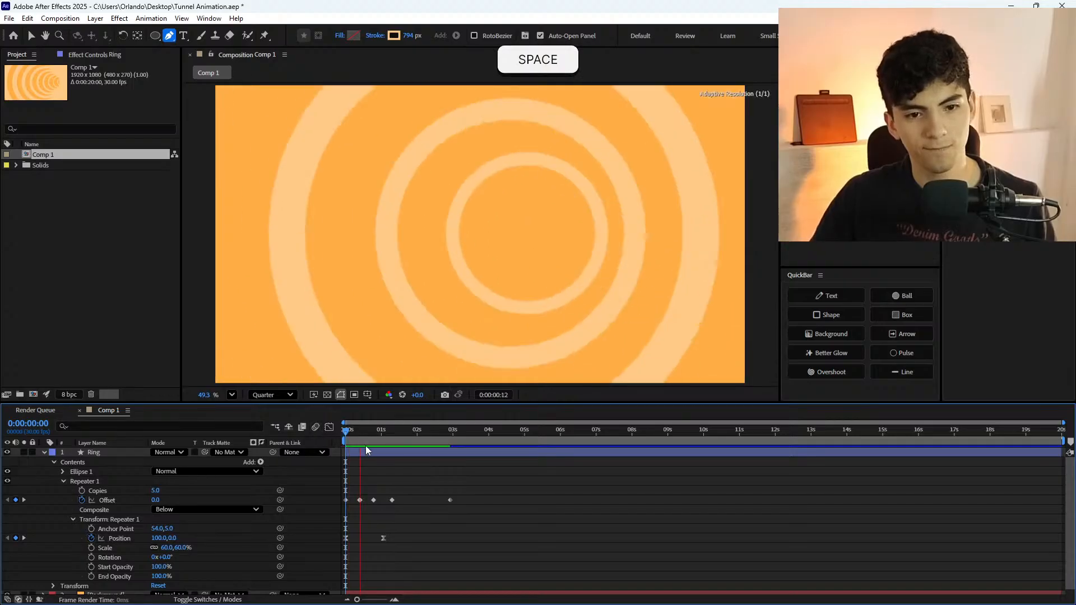
click(366, 438)
Set the repeater's Copies to 15 and play the animation from the first frame.
click(155, 490)
text(15)
click(381, 500)
key(space)
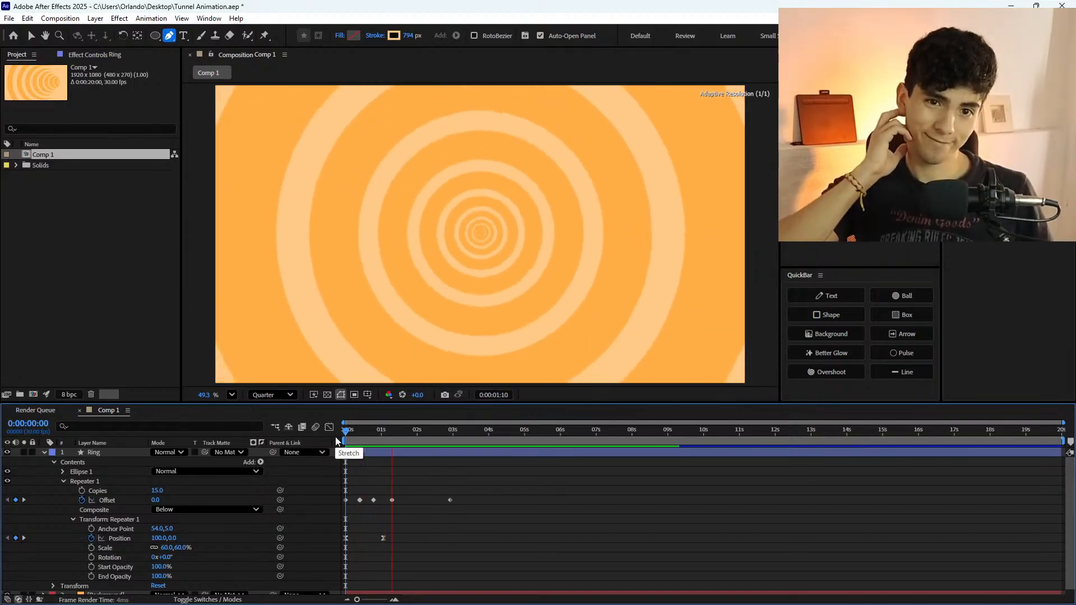
Replay the opening of the ring animation and scrub the playhead to 0:00:01:09.
click(335, 436)
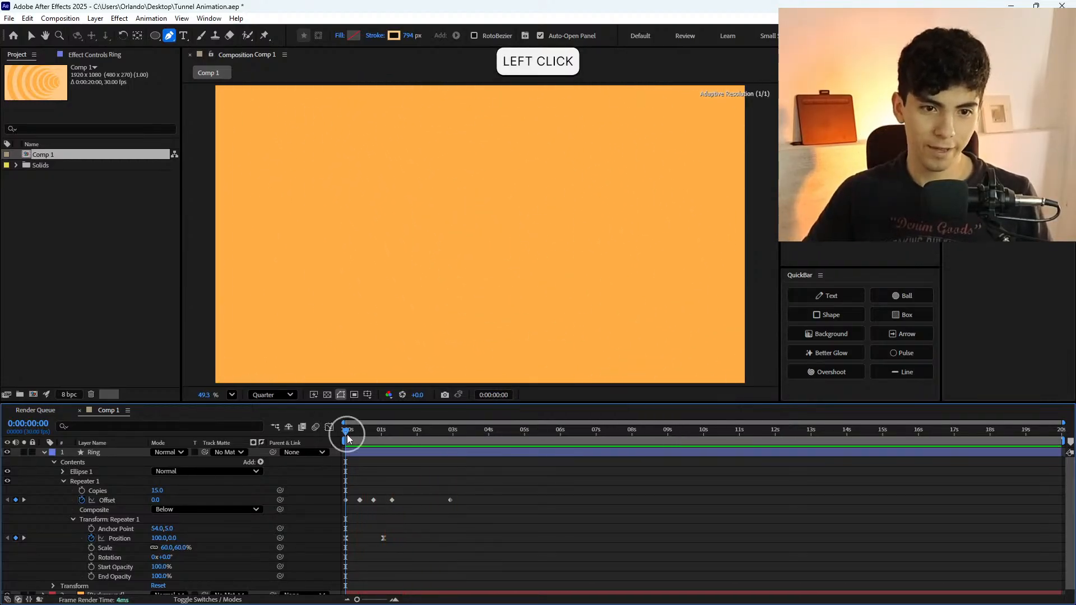
key(space)
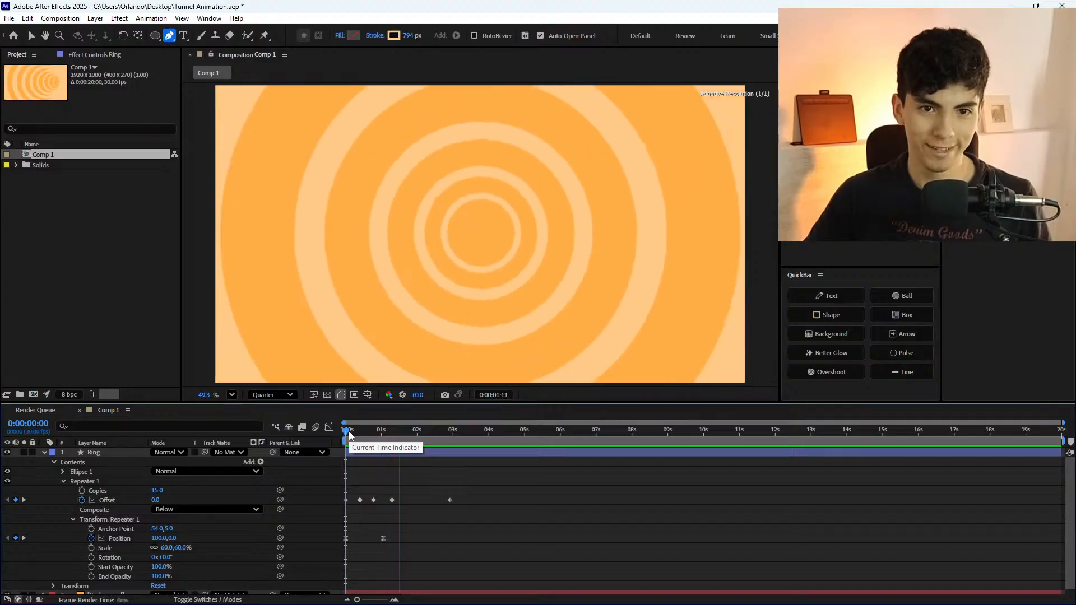
click(348, 433)
key(space)
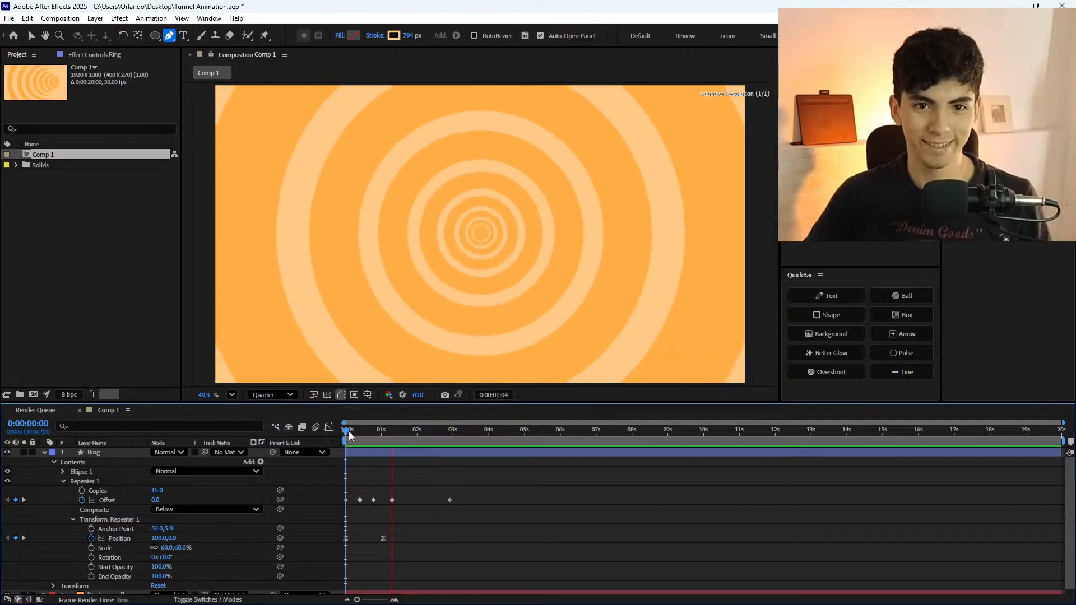
click(381, 440)
drag(381, 440, 396, 443)
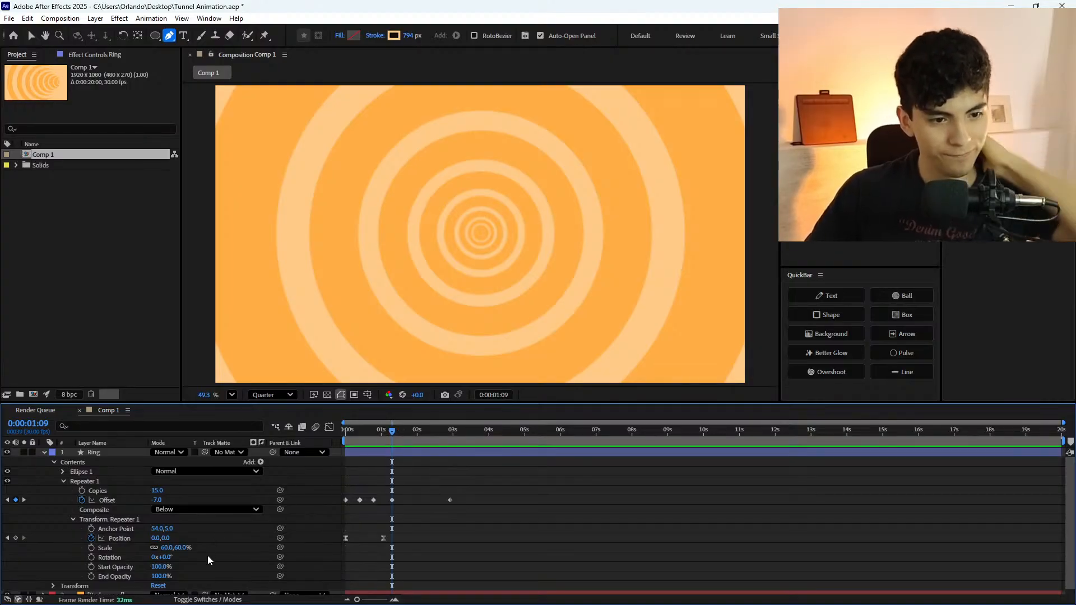
Raise the repeater's Scale to 80% and preview the tunnel animation from the start.
drag(178, 552, 197, 554)
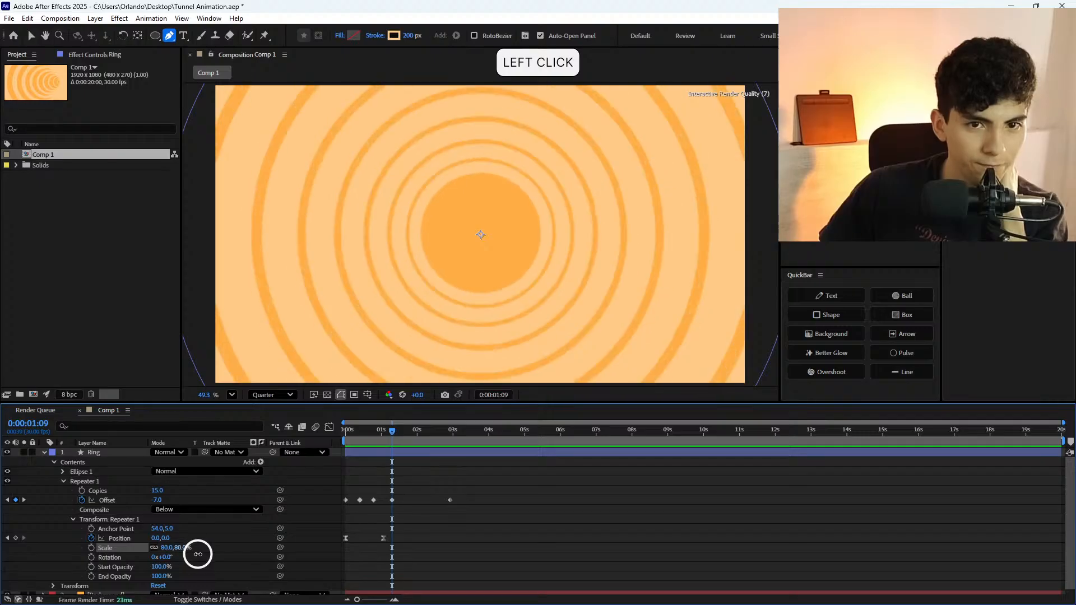
drag(352, 433, 305, 432)
key(space)
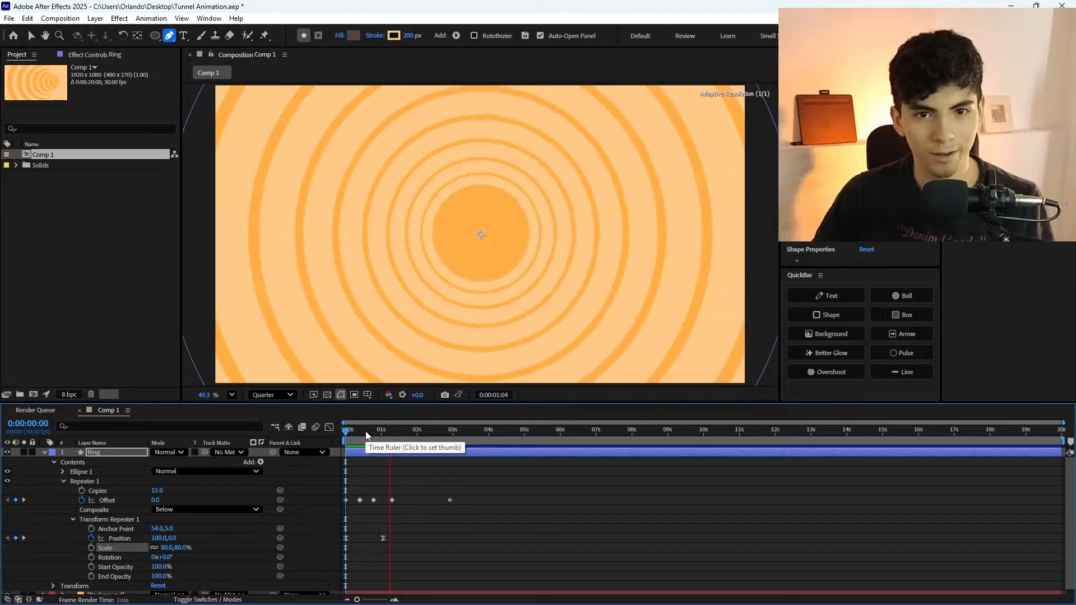
click(348, 437)
key(space)
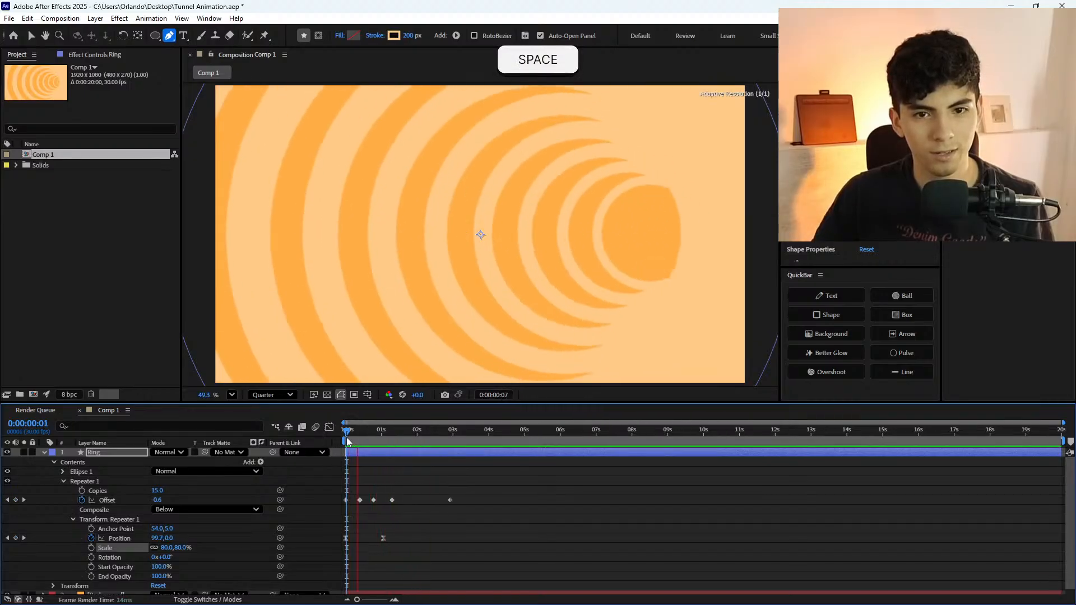
click(347, 438)
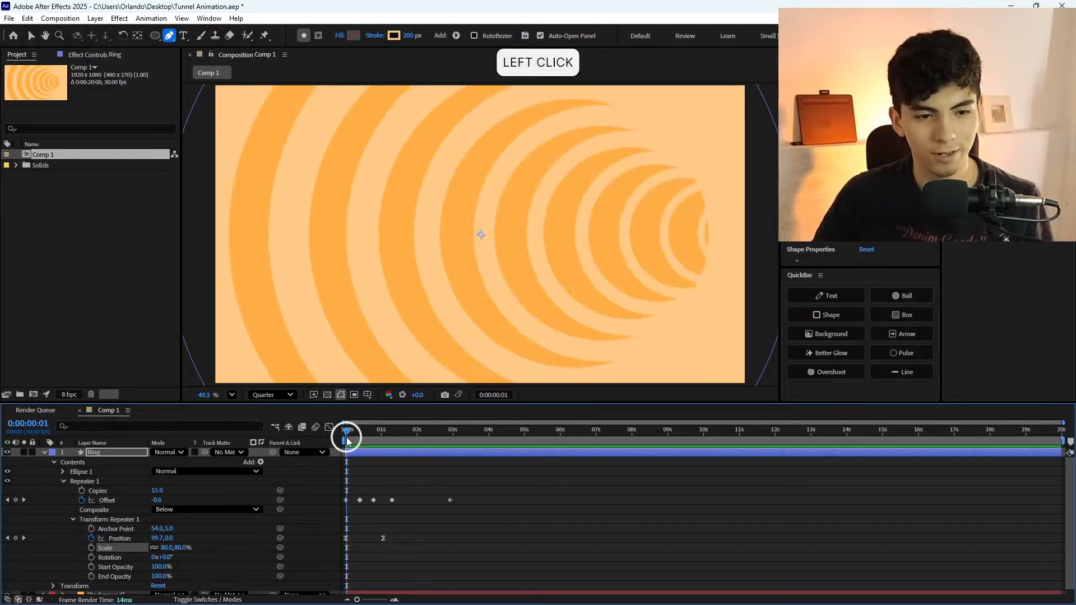
Set the repeater's Copies to 30 and preview the tunnel animation from the first frame.
drag(347, 441, 379, 443)
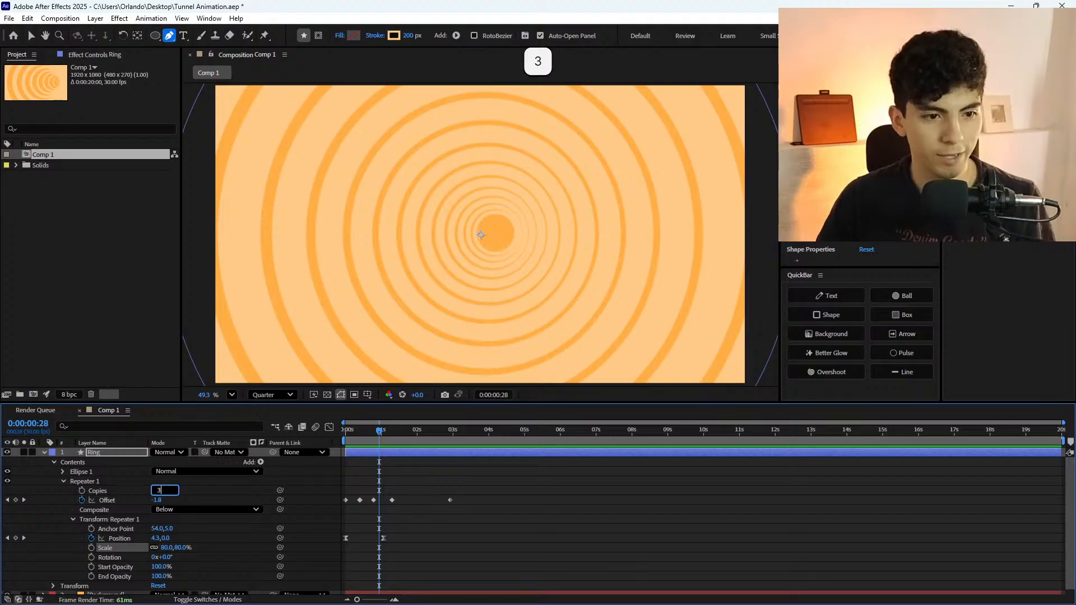
key(Return)
click(469, 523)
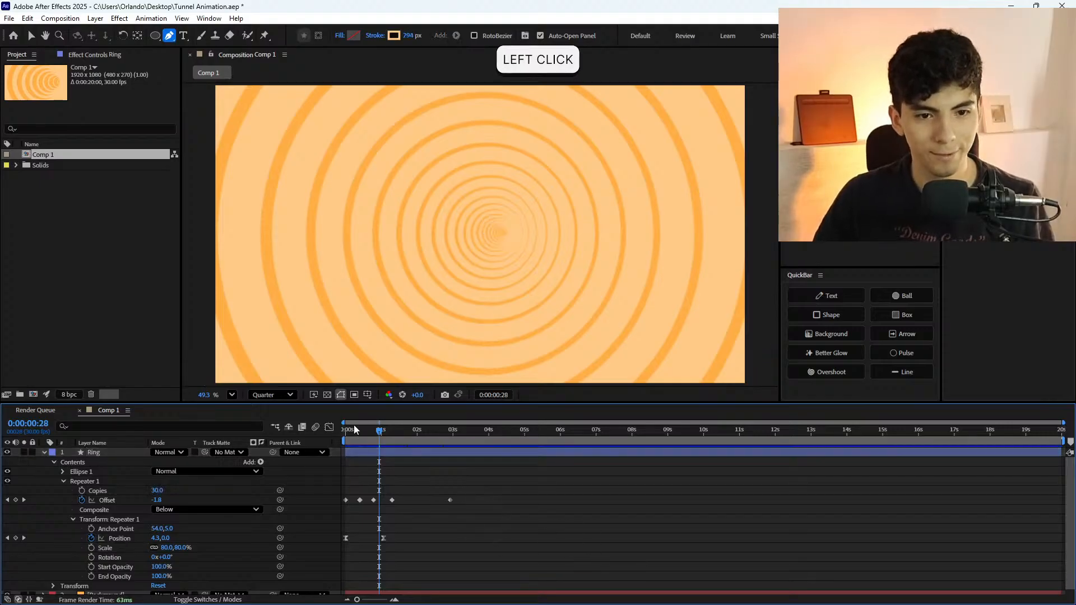
drag(355, 434, 319, 443)
key(space)
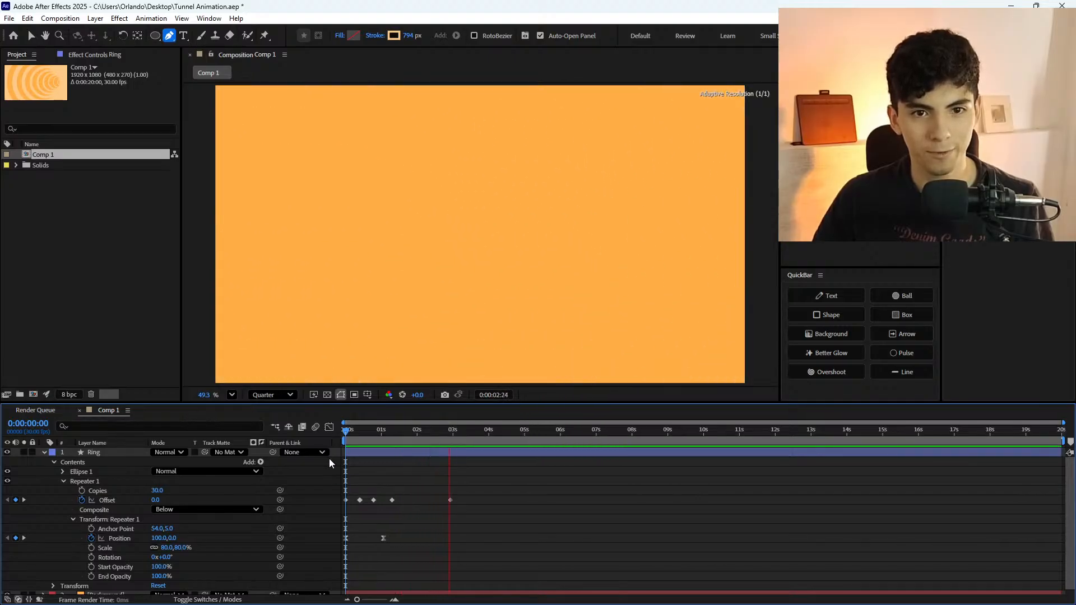
key(space)
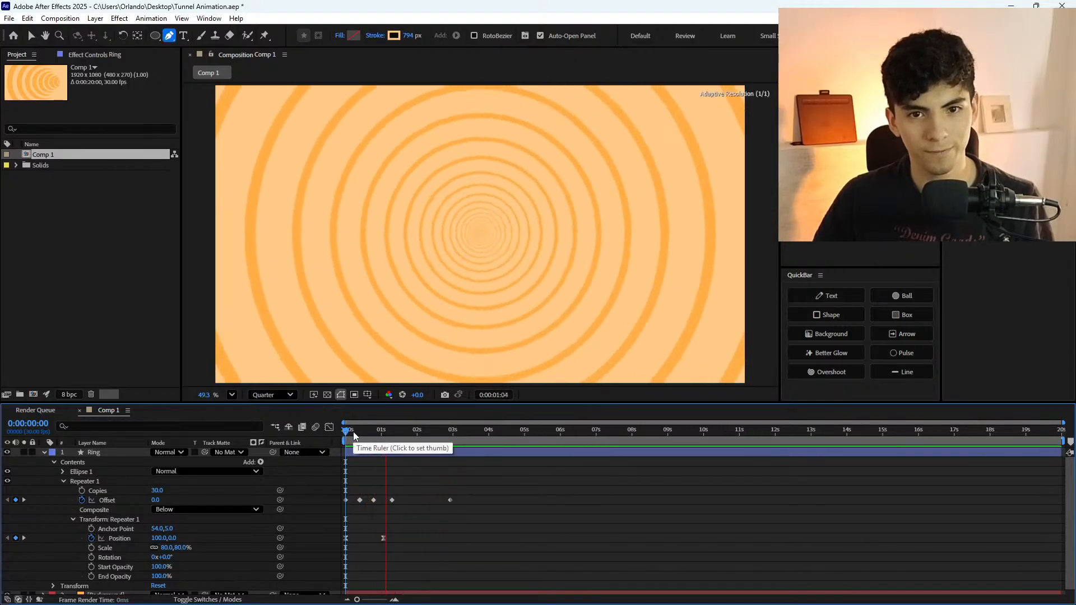
click(344, 433)
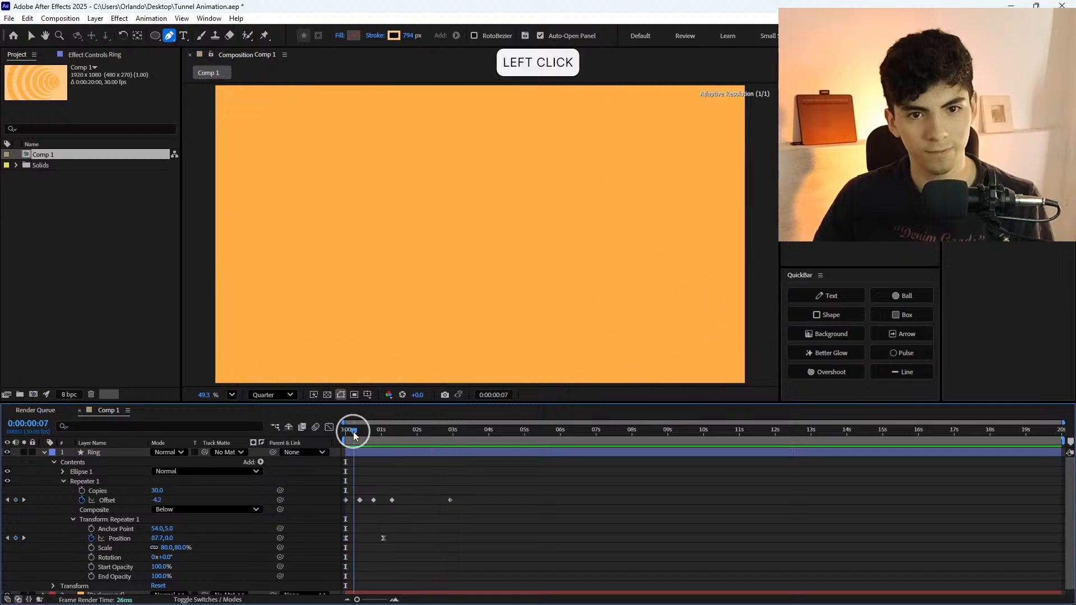
key(space)
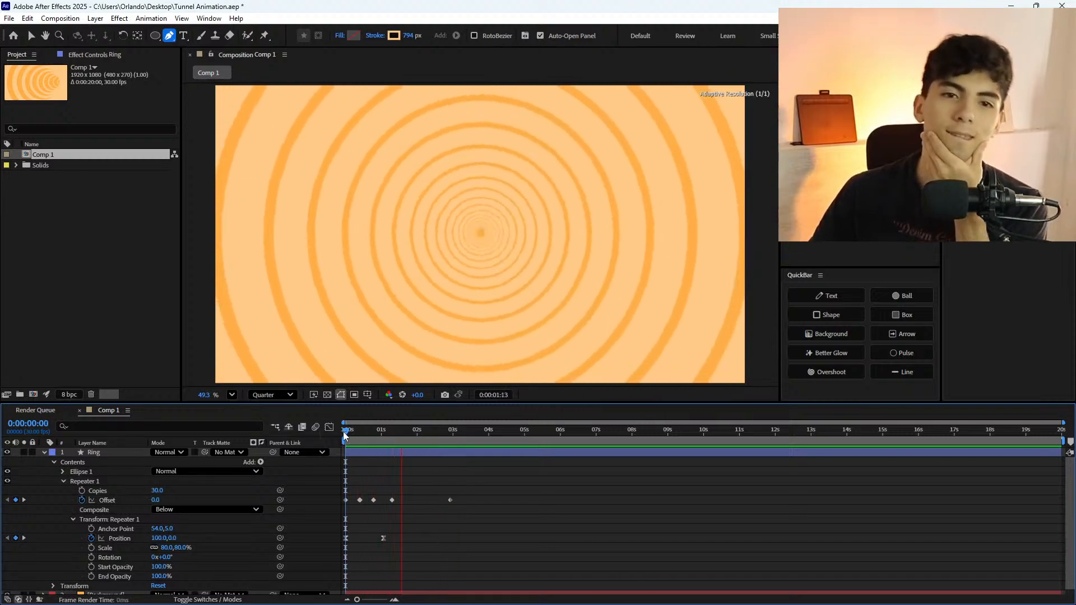
drag(344, 434, 374, 438)
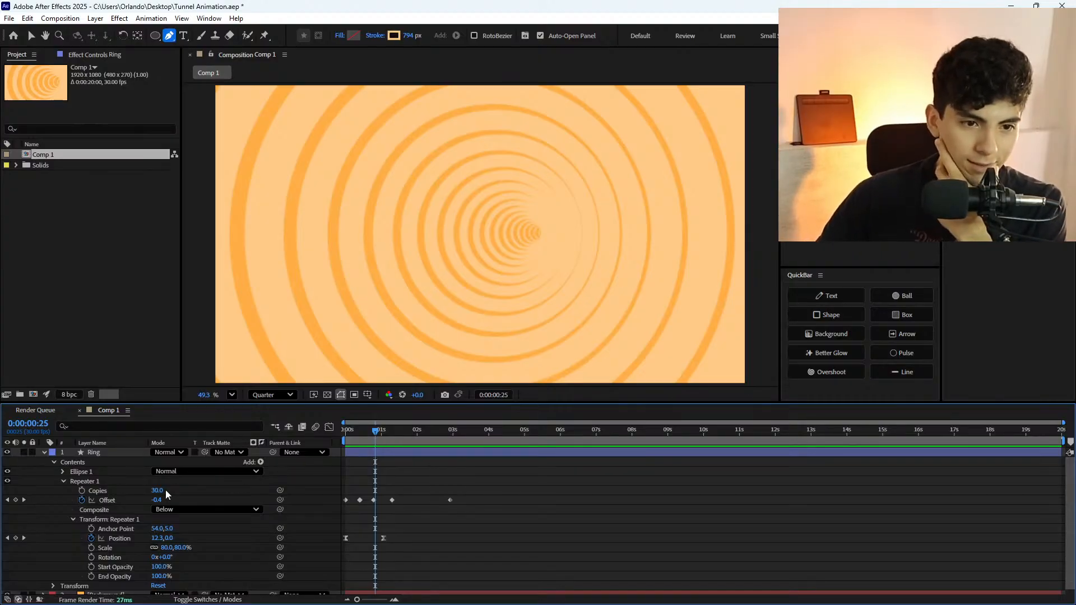
scroll(127, 510, down, 1)
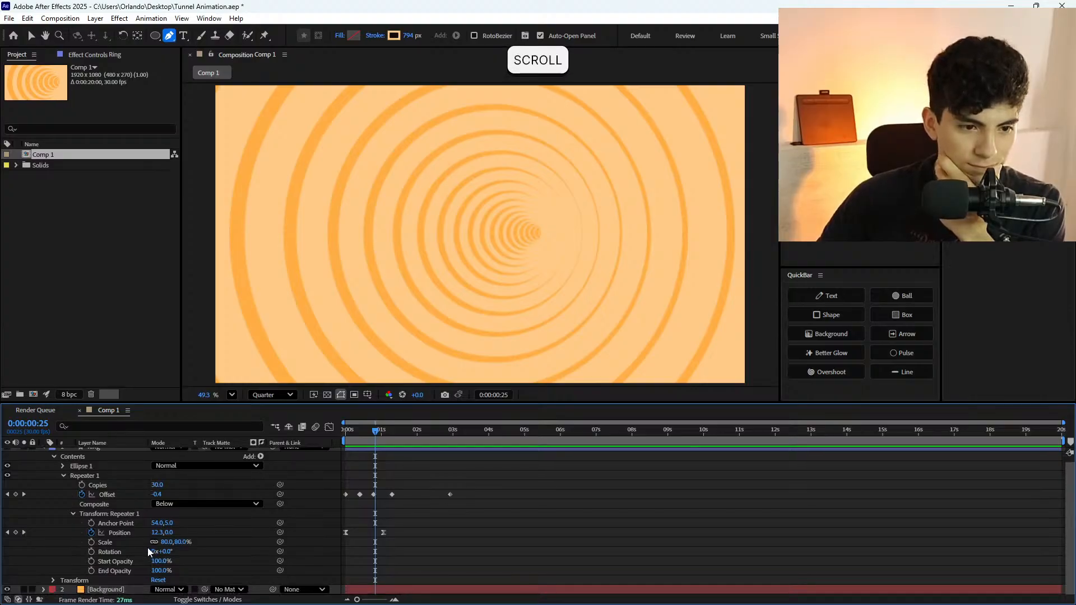
scroll(162, 563, up, 1)
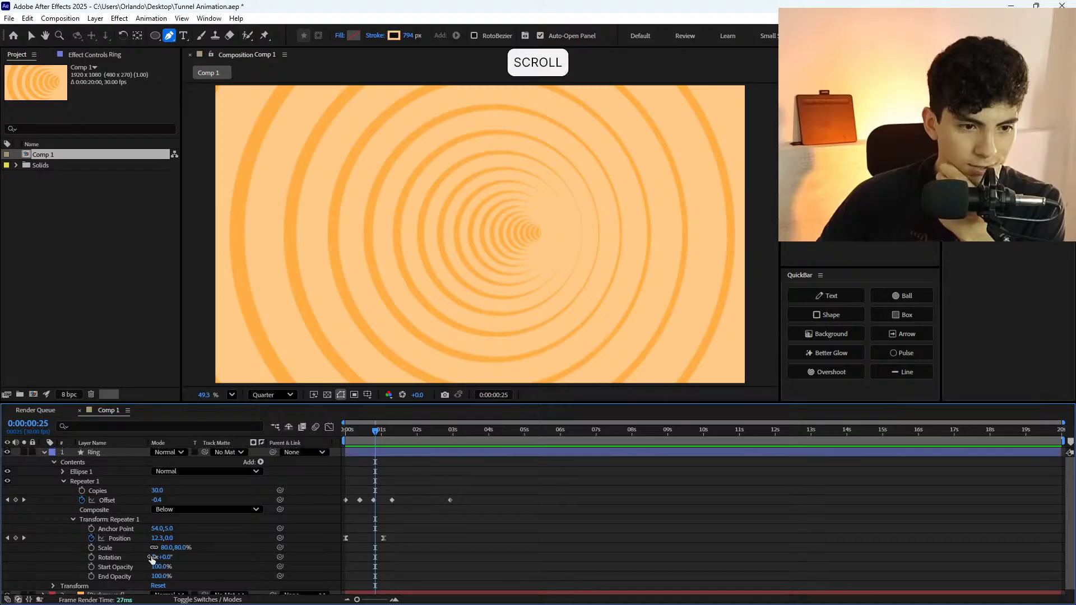
drag(151, 493, 271, 494)
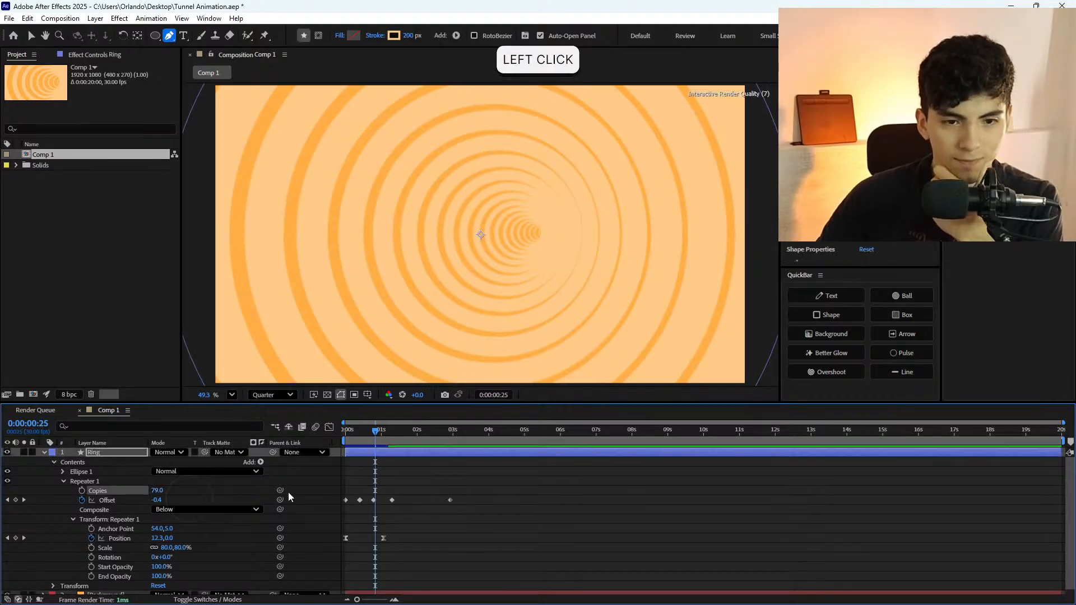
key(ctrl+z)
Set the Ring layer's repeater Scale to 100%.
click(167, 548)
text(100)
key(Return)
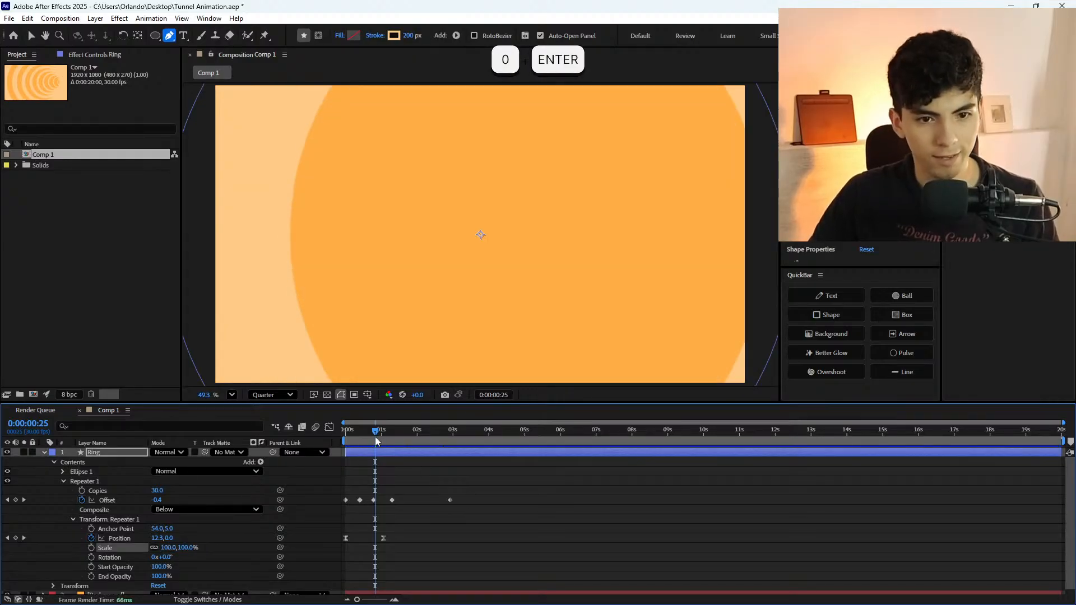
Preview the ring animation from the start and undo the last repeater Scale change.
click(346, 433)
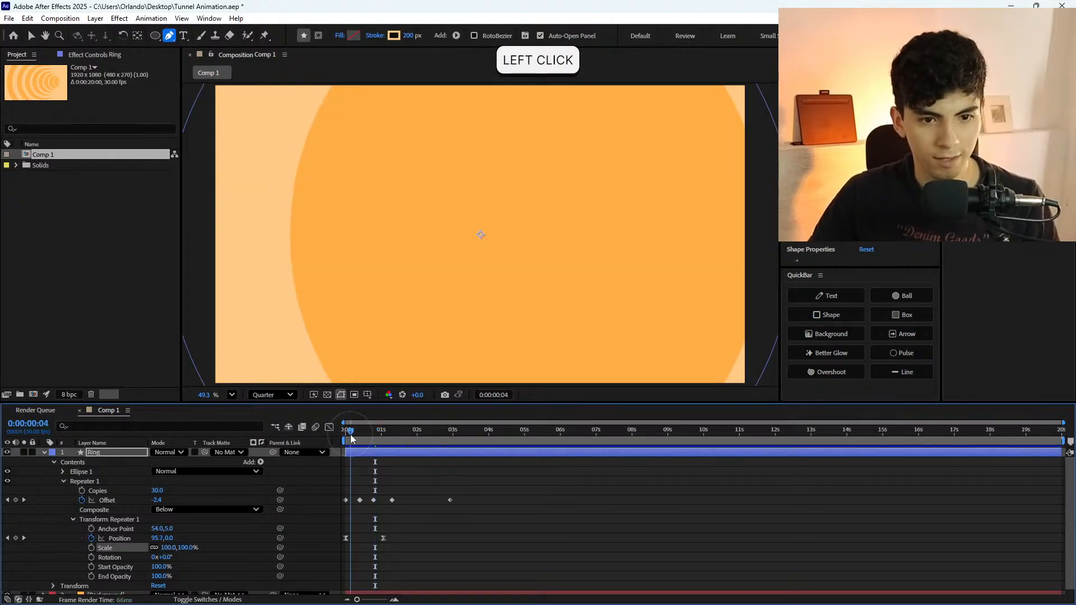
key(space)
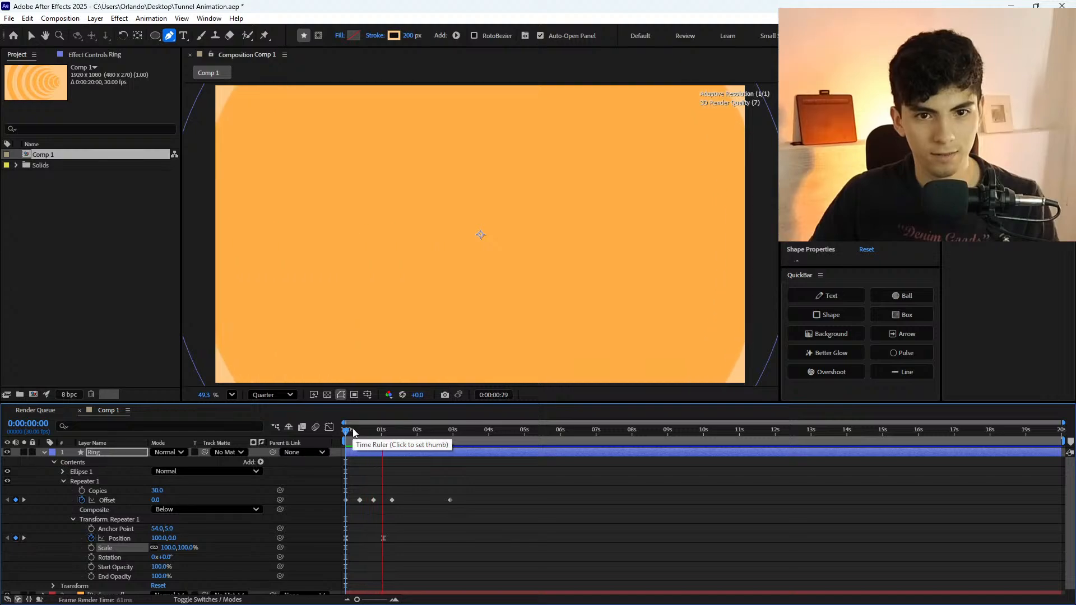
key(ctrl+z)
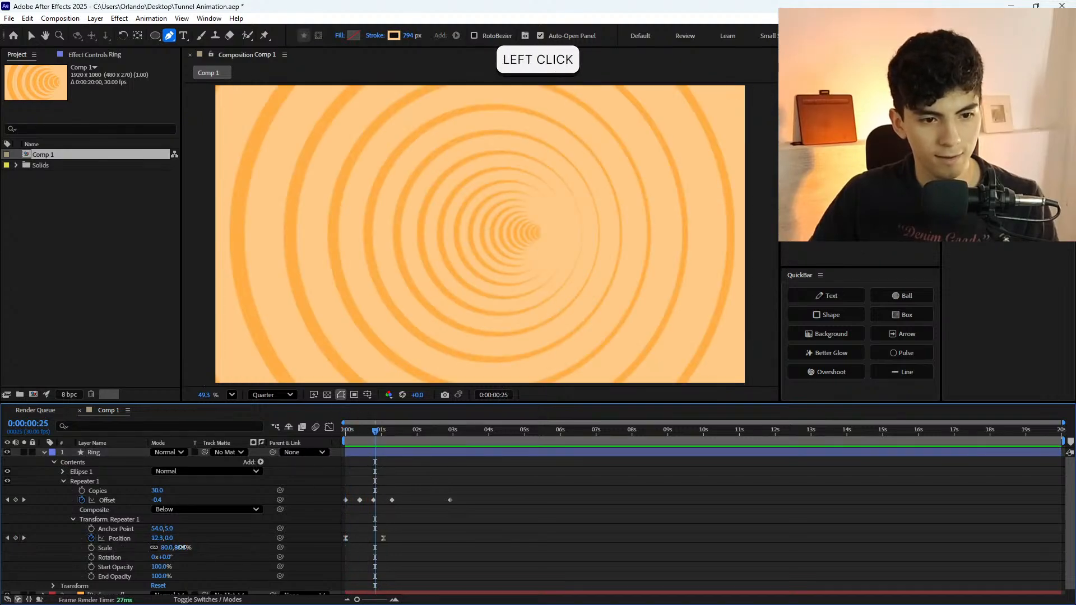
Set the Ring repeater's Scale to 60% and preview the tunnel animation from the first frame.
text(60)
key(Return)
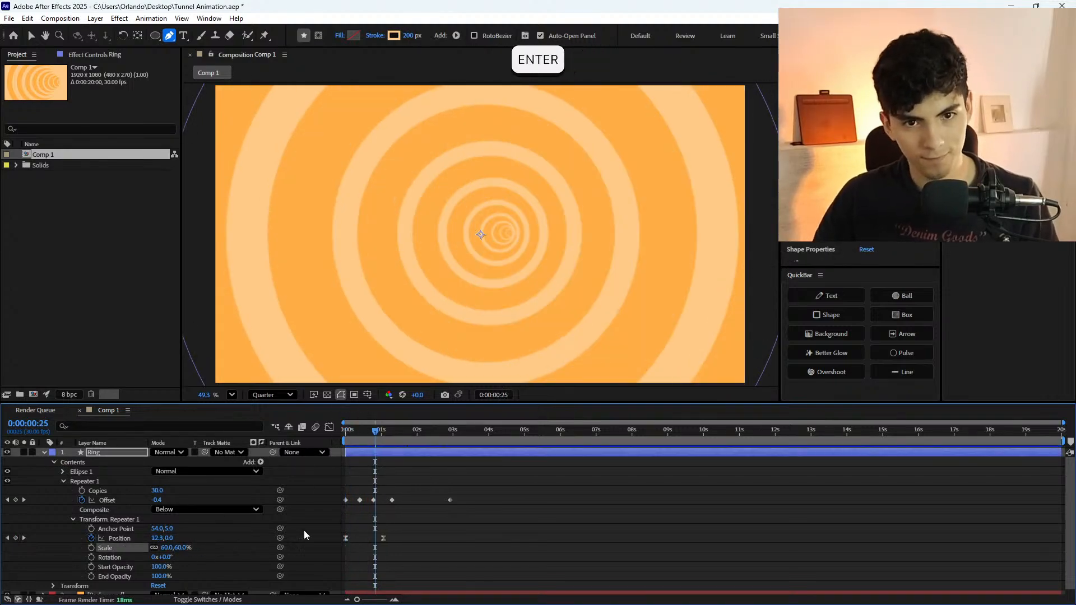
click(347, 440)
key(space)
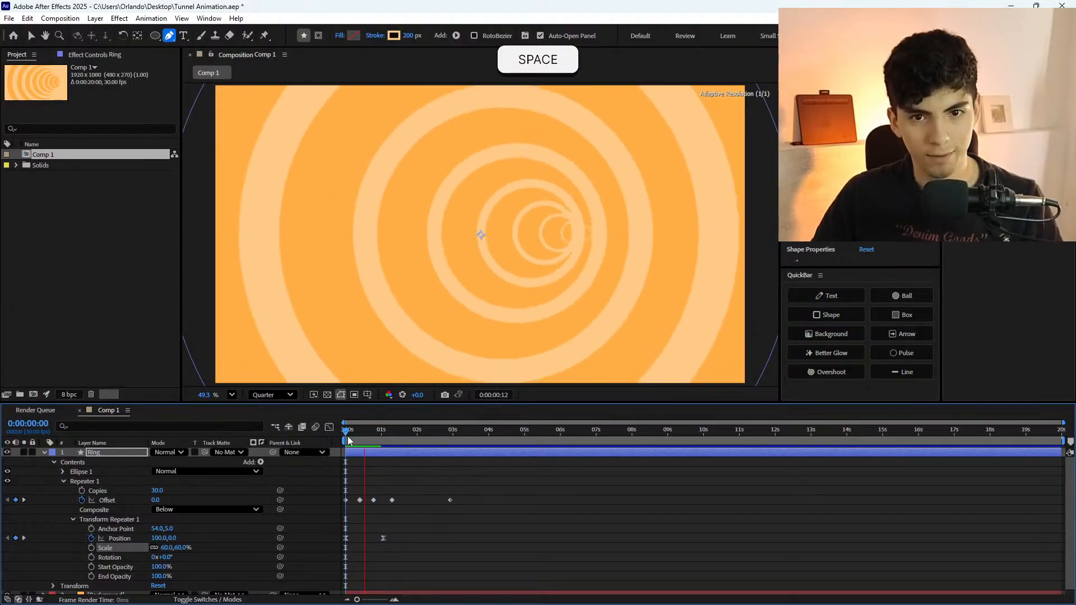
click(348, 440)
key(space)
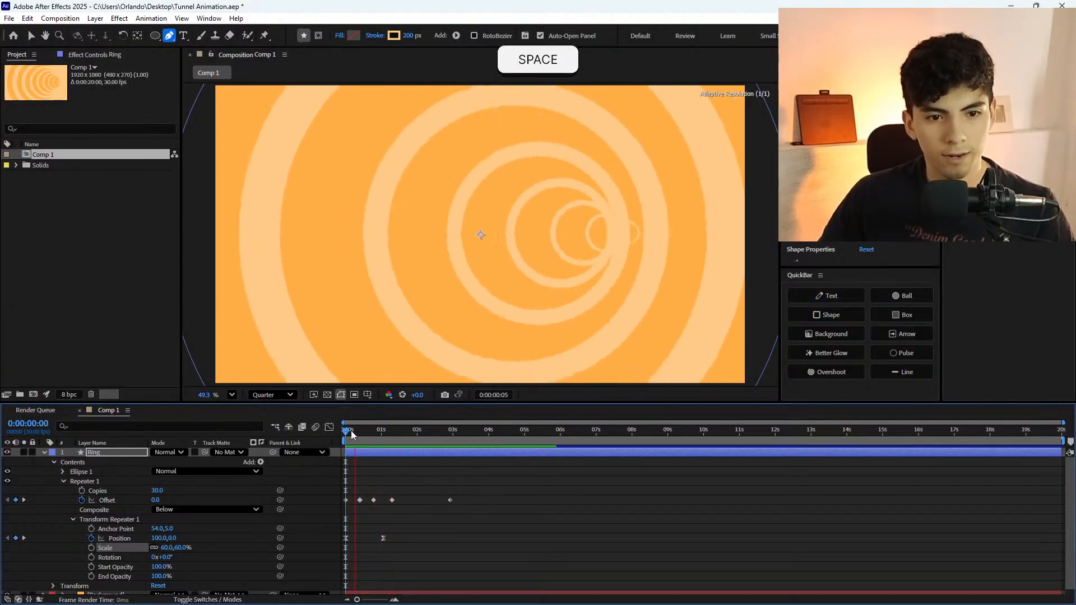
Stretch all the repeater's Offset keyframes proportionally so the last one lands at about 7.4 seconds, and preview the animation.
drag(352, 435, 427, 435)
drag(498, 492, 327, 521)
drag(462, 503, 468, 500)
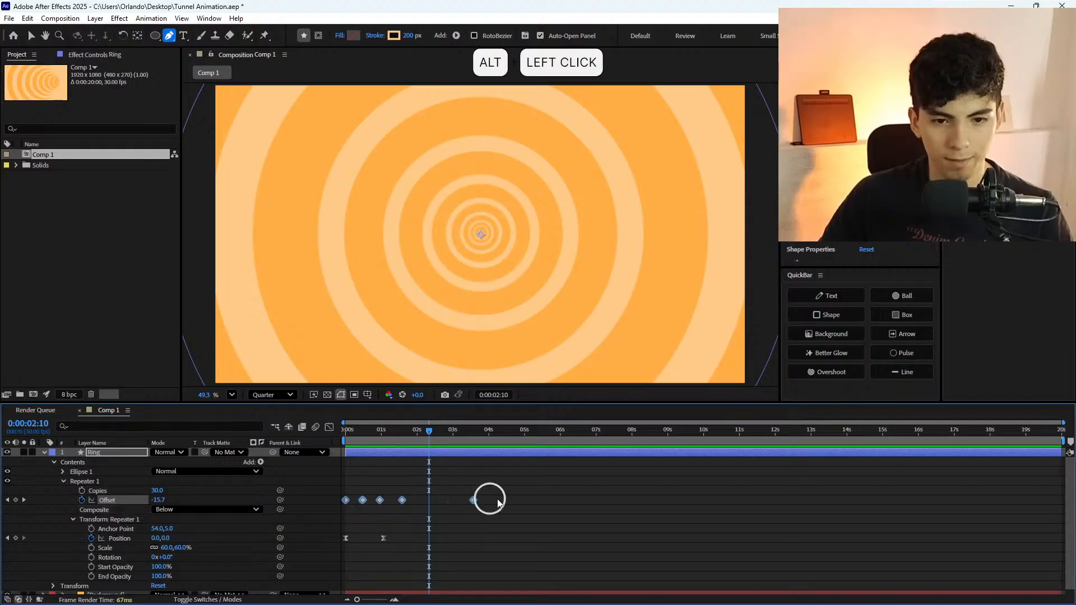
drag(615, 520, 619, 520)
click(442, 480)
drag(428, 430, 276, 437)
key(space)
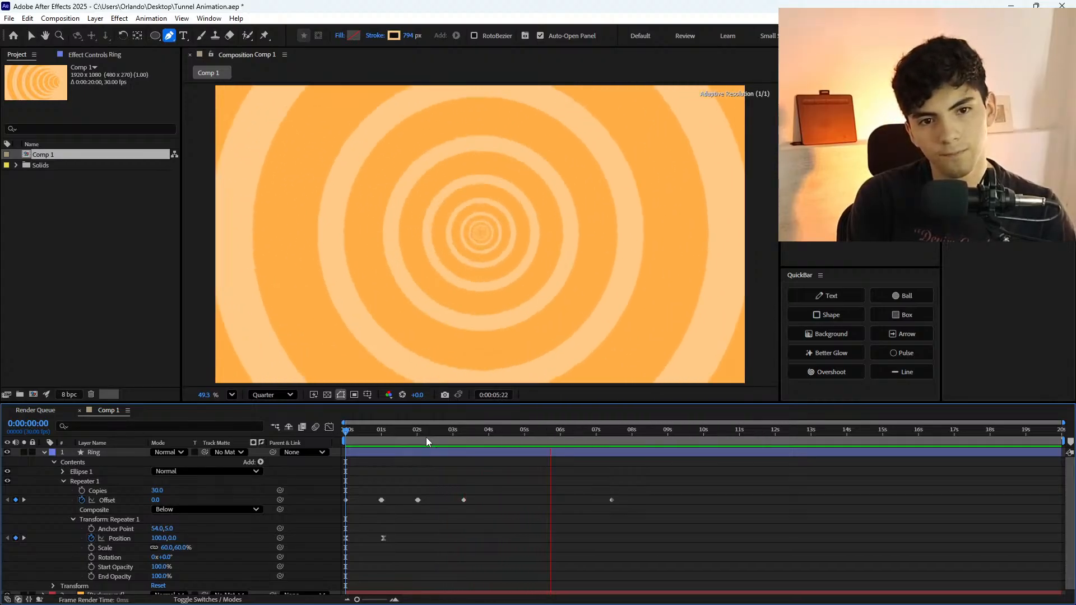
key(space)
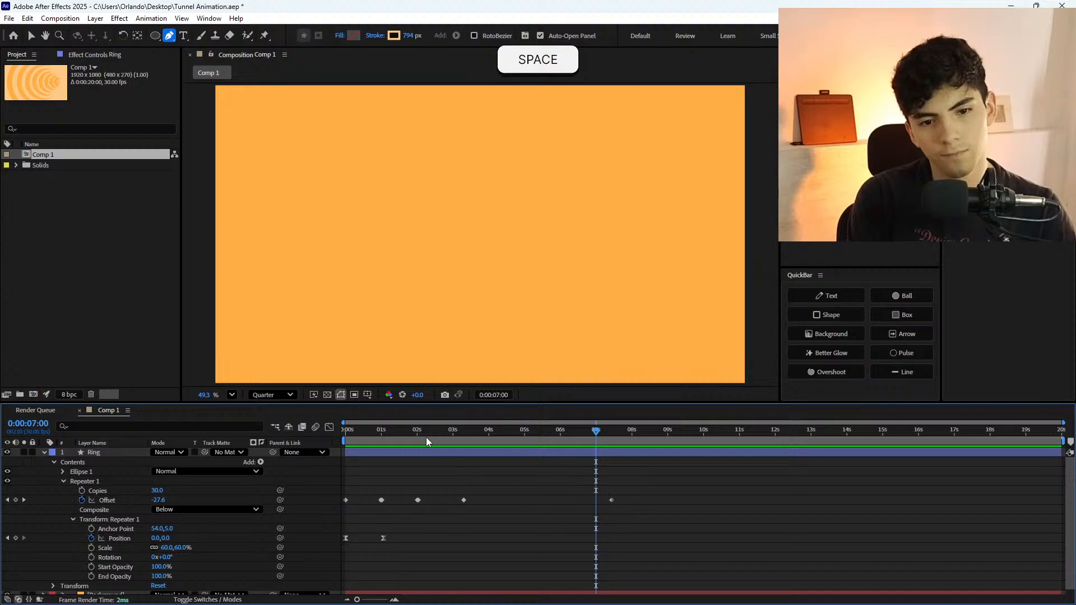
Try other repeater Offset and Scale values at 0:00:03:09 and undo each change.
drag(426, 441, 463, 458)
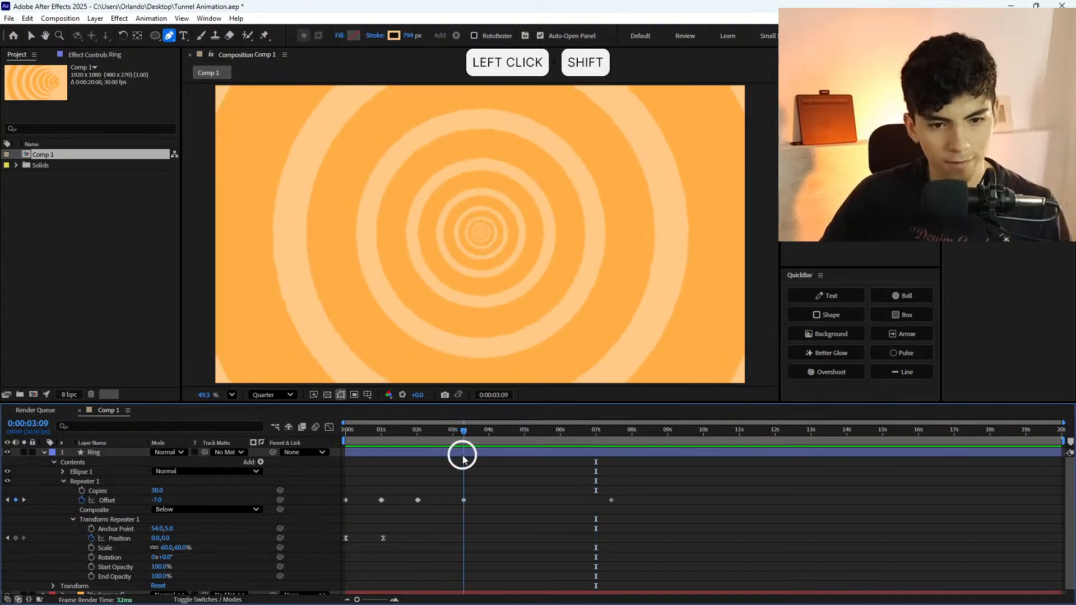
click(163, 504)
key(ctrl+z)
click(177, 551)
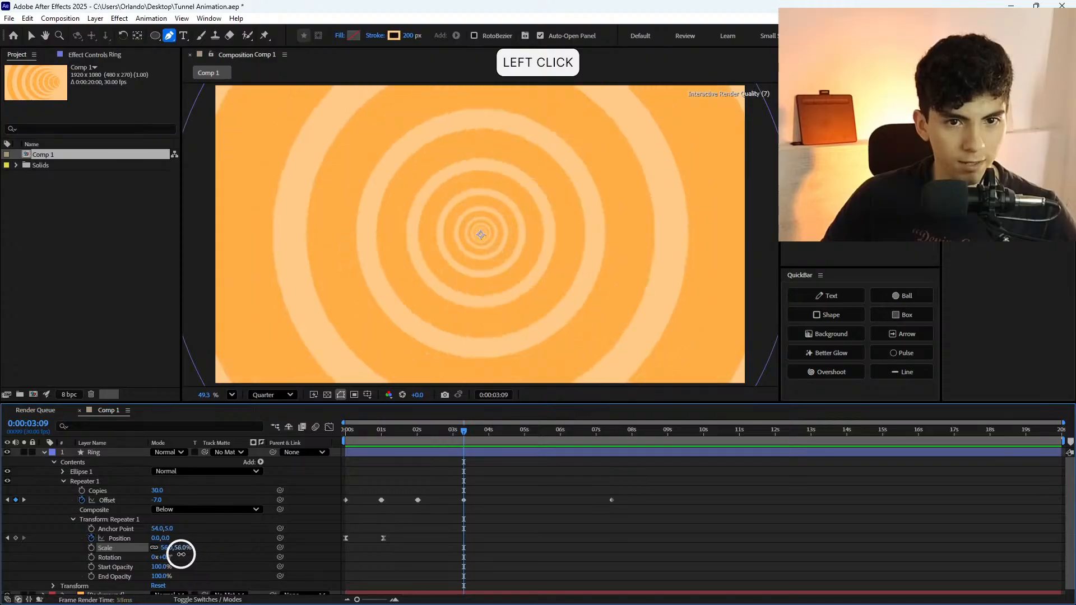
key(ctrl+z)
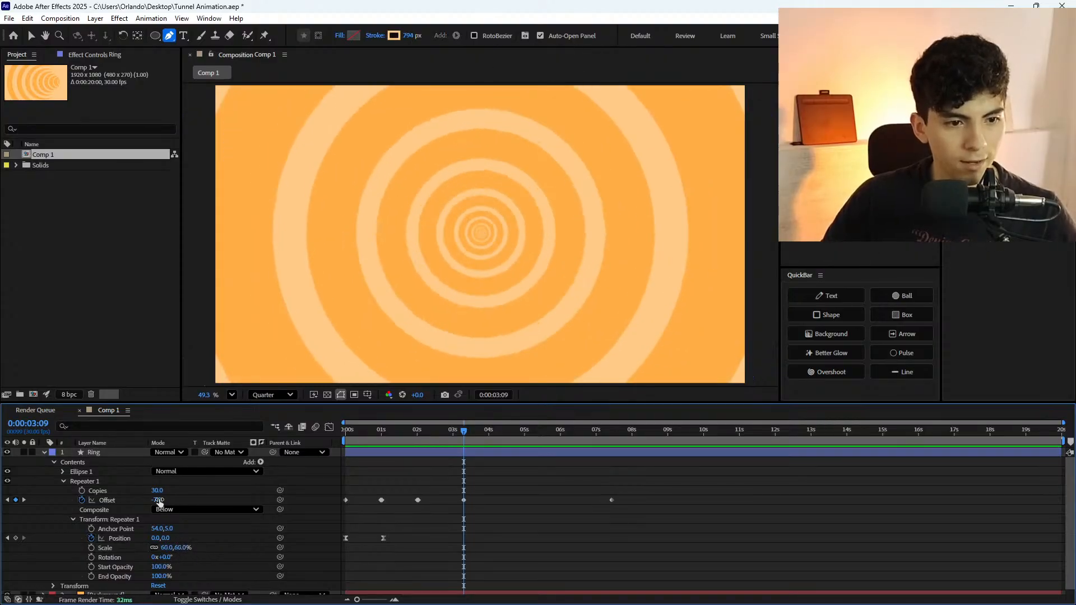
click(159, 500)
key(ctrl+z)
Try 15 and 25 for the repeater's Copies.
click(157, 491)
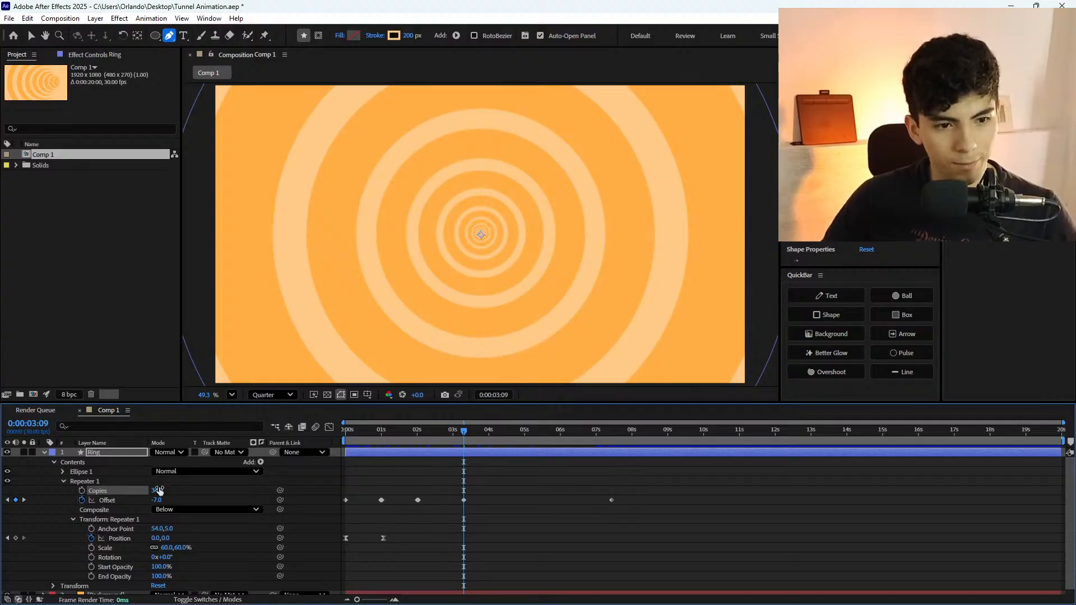
click(157, 490)
text(15)
click(412, 472)
click(159, 491)
text(25)
click(434, 480)
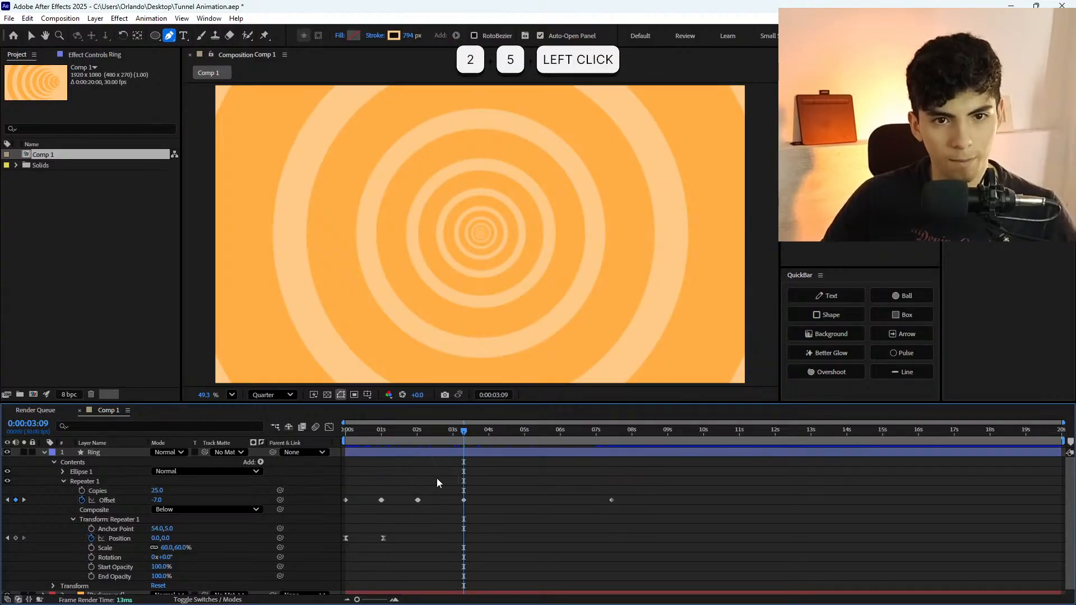
Set the repeater's Copies to 20 and preview the tunnel animation from the beginning.
click(158, 491)
text(20)
key(Return)
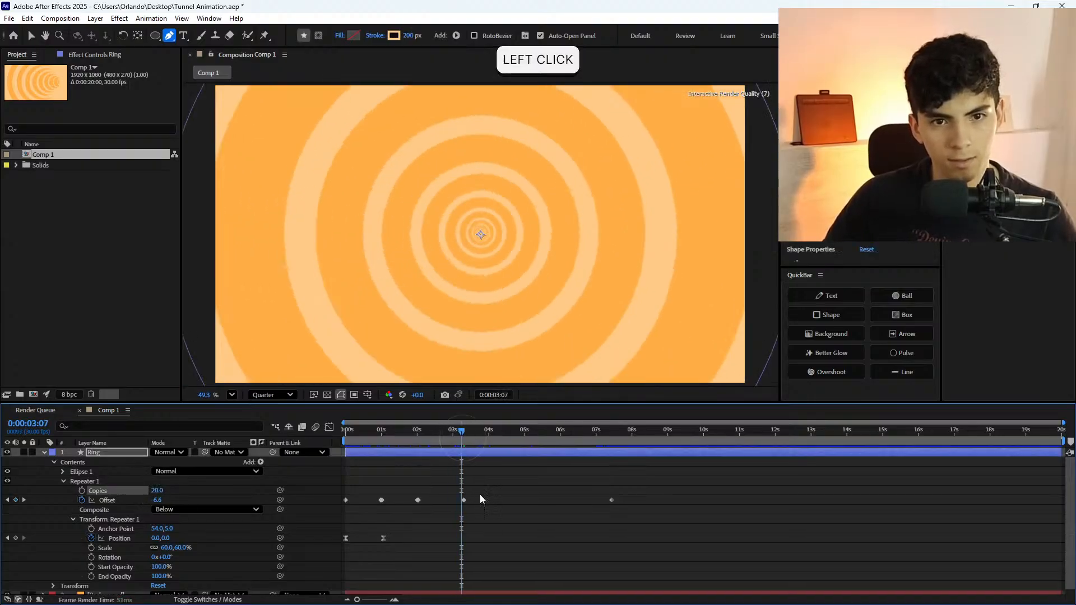
drag(439, 440, 226, 467)
key(space)
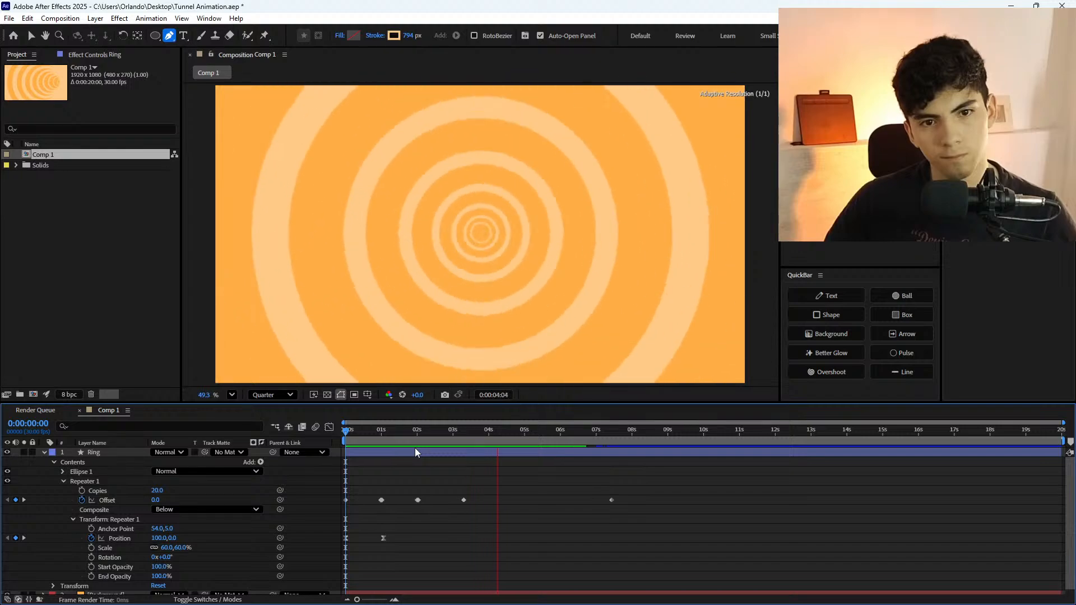
click(364, 449)
click(395, 440)
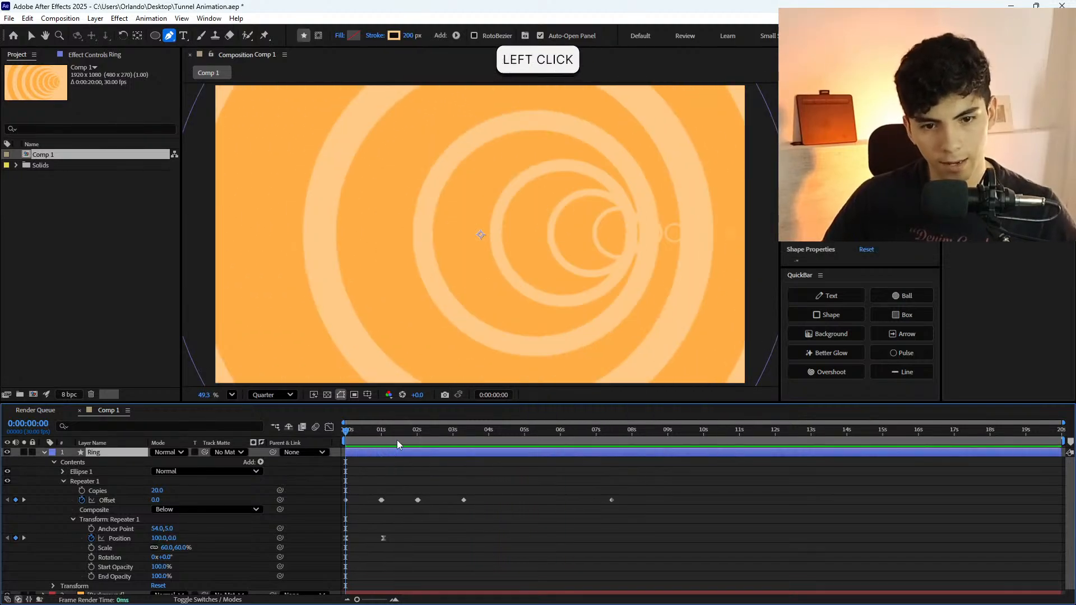
click(364, 439)
key(space)
Delete the Offset keyframe at 0:00:03:09, move the last Offset keyframe to about 6.3 seconds, and preview the timing.
drag(409, 437, 451, 505)
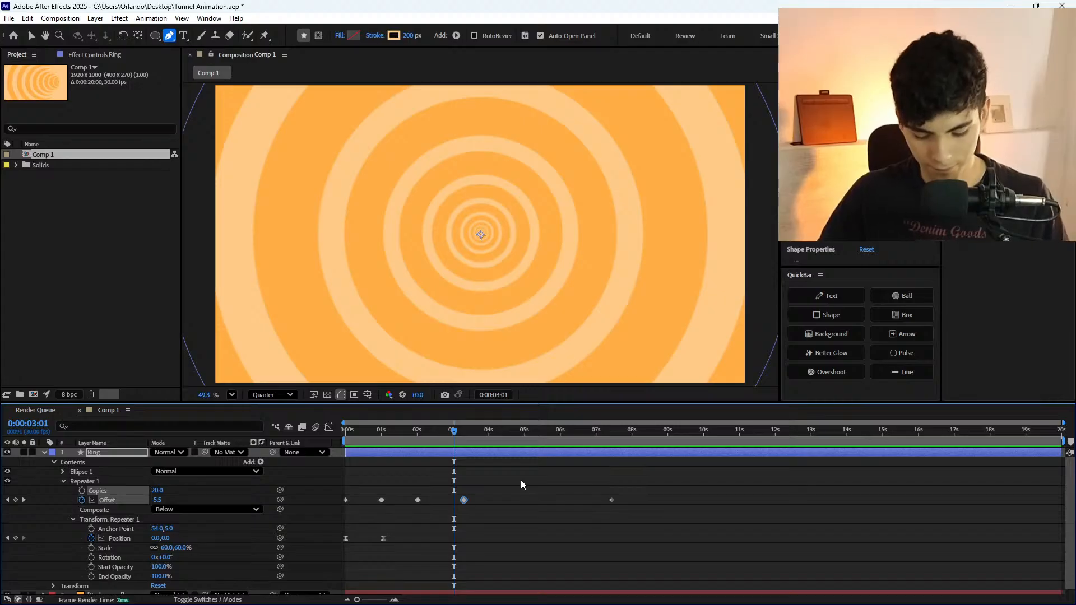
key(Delete)
drag(611, 499, 572, 500)
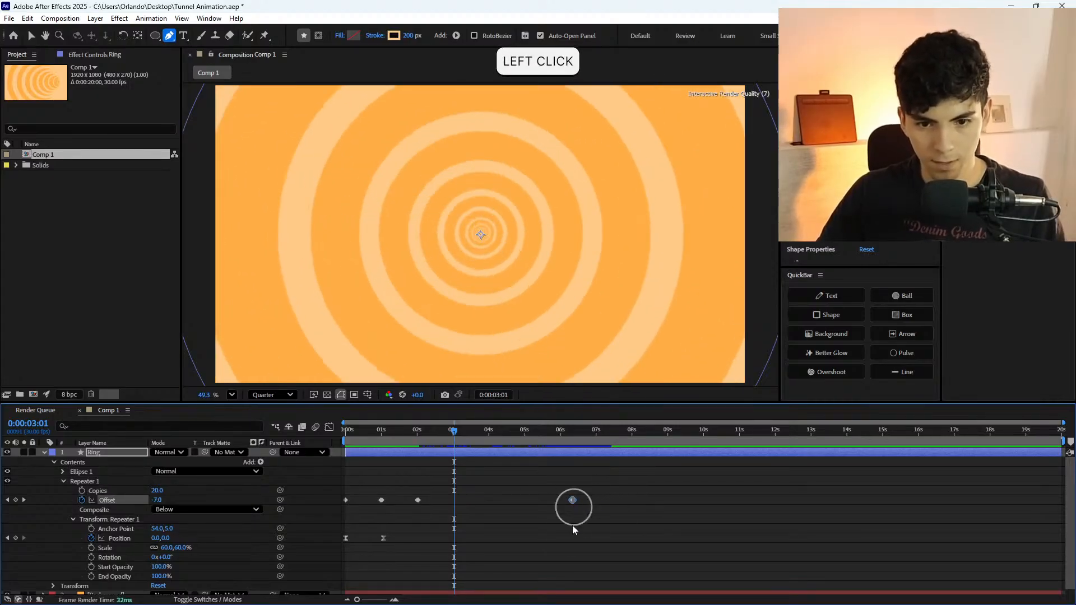
key(space)
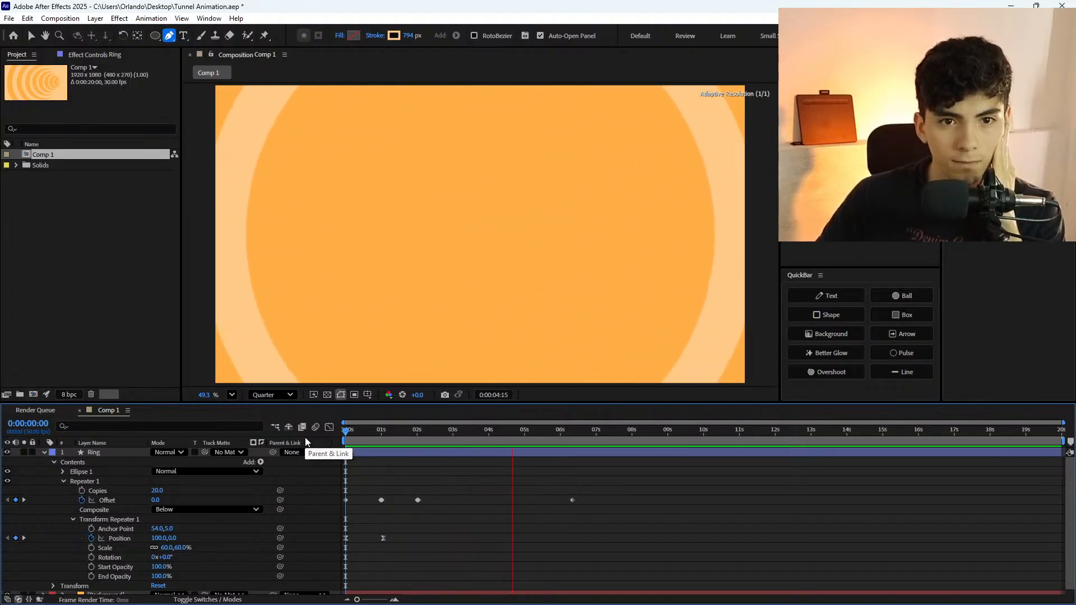
Replay the opening of the tunnel animation and scrub the playhead to 0:00:00:06.
click(348, 432)
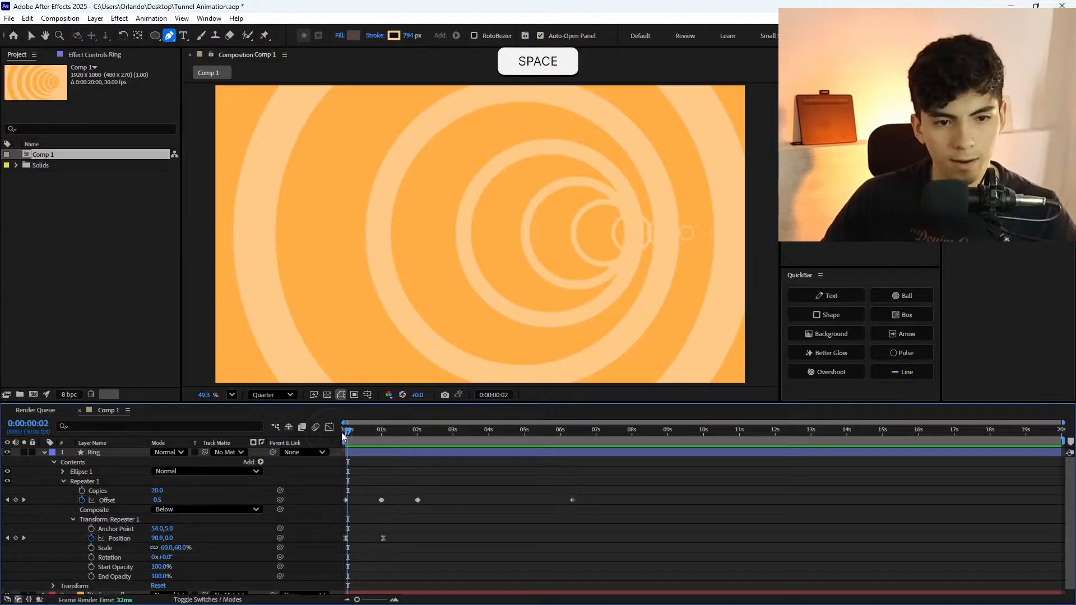
key(space)
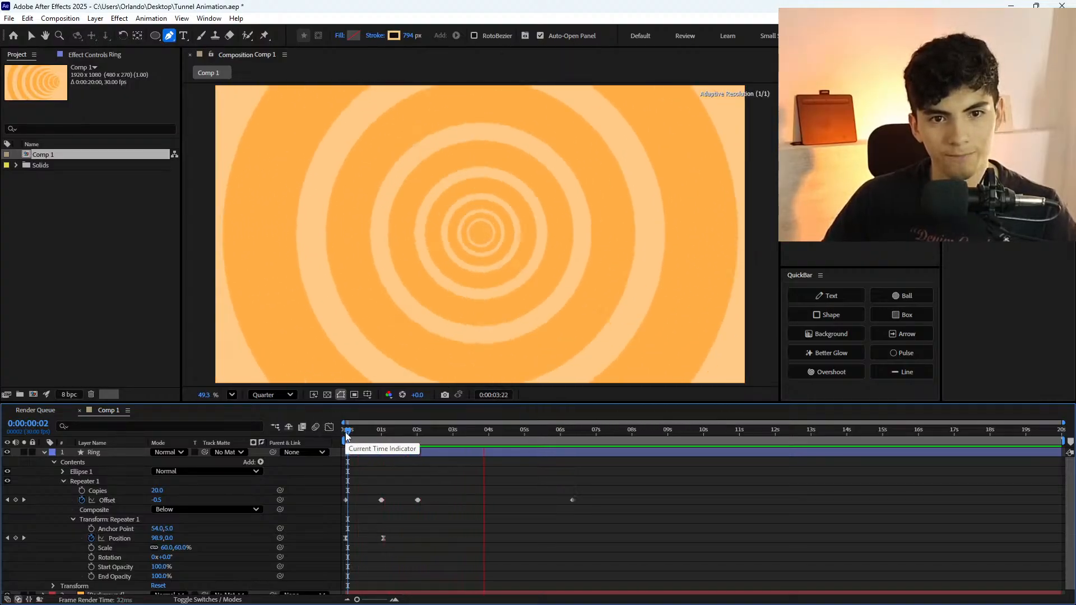
key(space)
key(space)
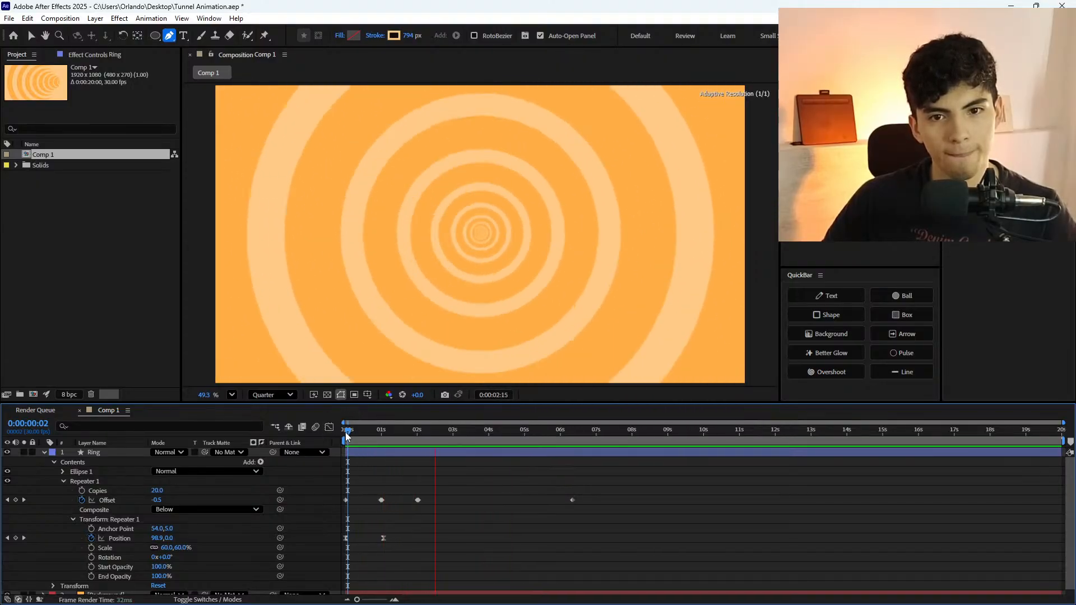
mouse_move(346, 436)
mouse_down()
mouse_move(372, 434)
mouse_move(351, 443)
mouse_up()
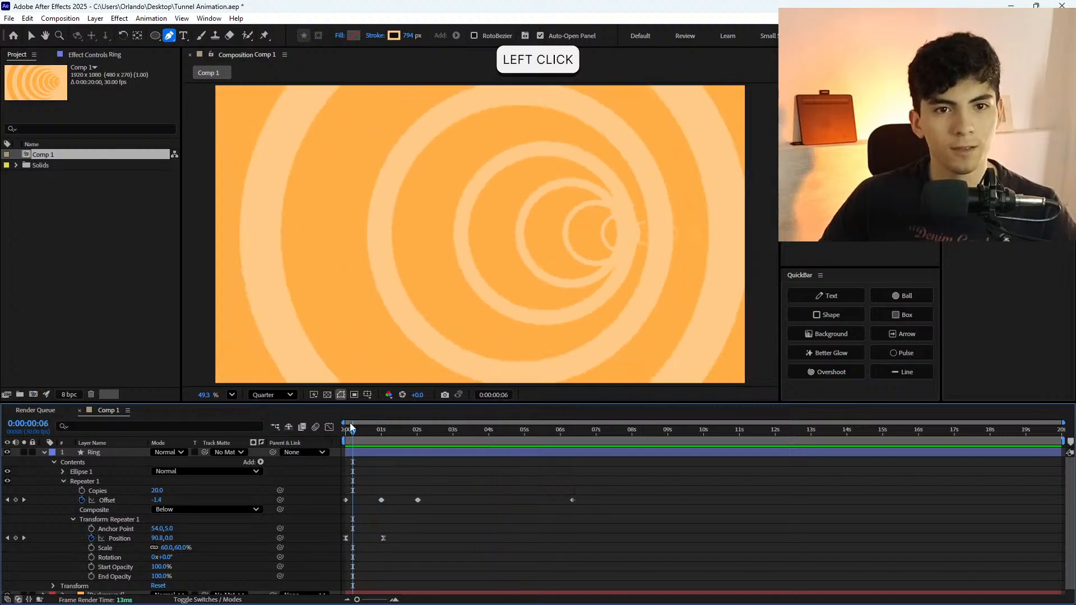
Set the Ring layer's stroke width to 400 px and preview the animation from the start.
click(93, 451)
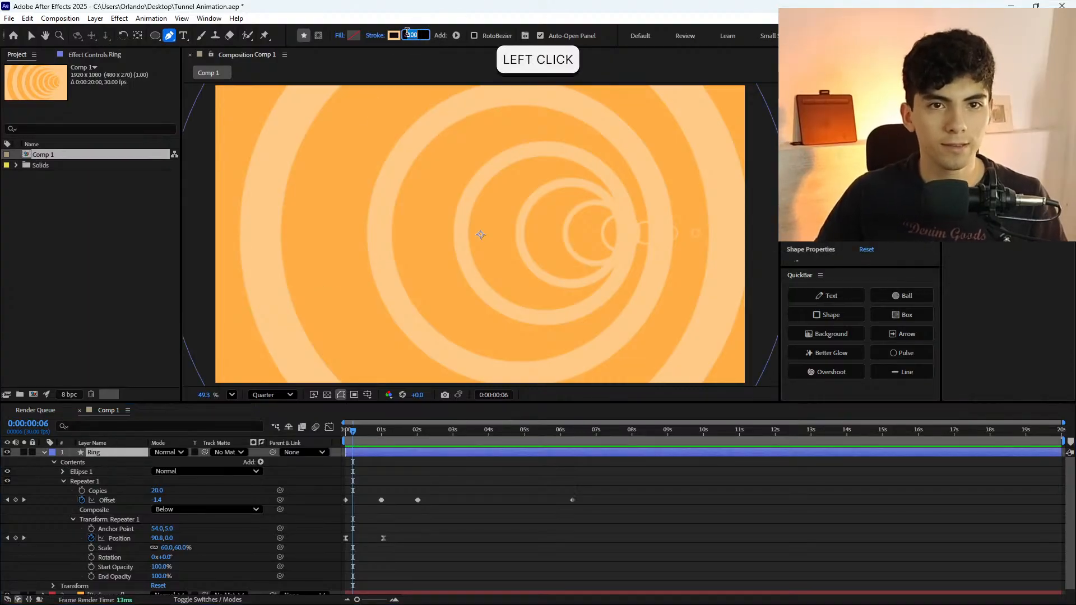
text(400)
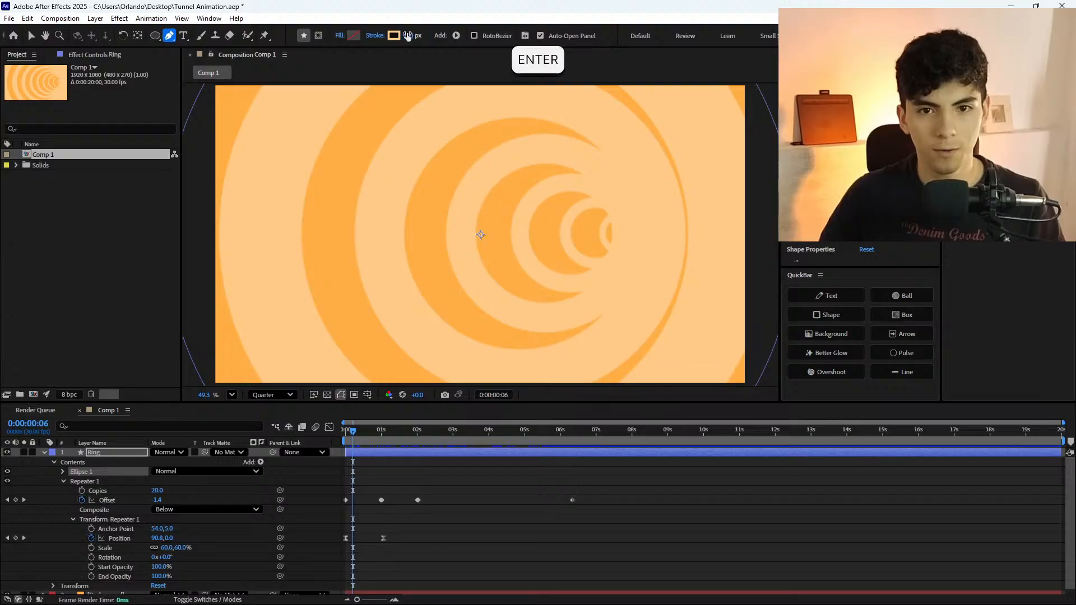
drag(398, 438, 290, 429)
key(space)
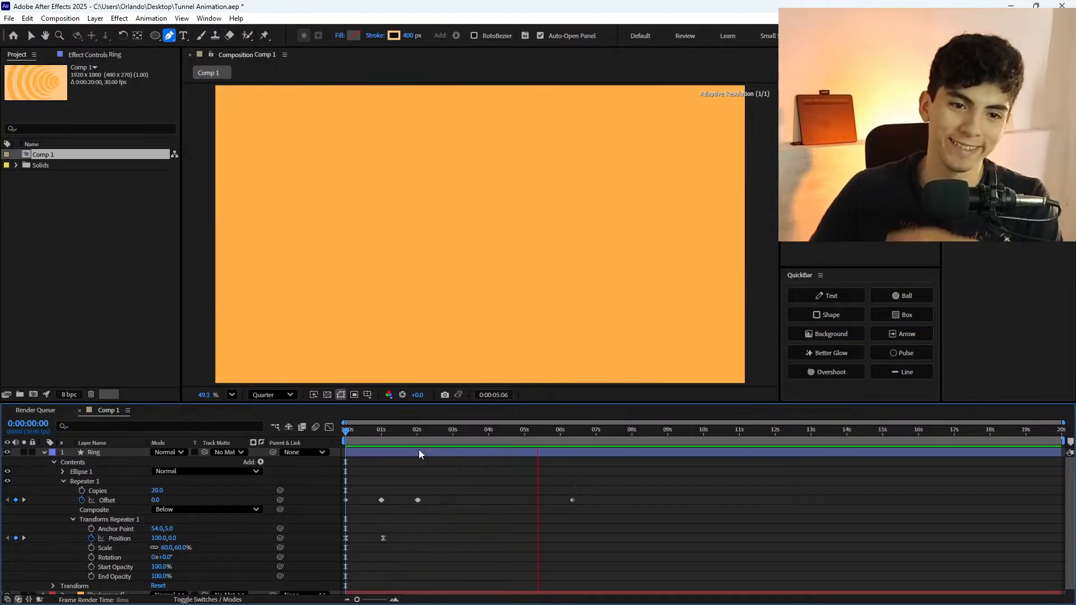
Review the thicker rings by replaying and scrubbing the opening, ending at 0:00:02:20.
drag(343, 430, 363, 441)
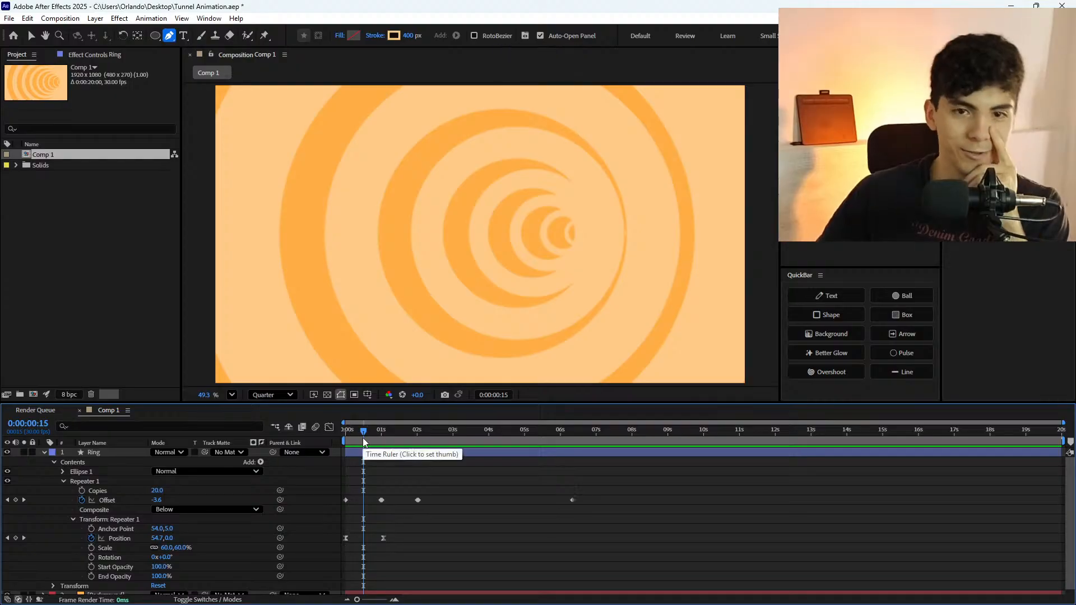
click(333, 434)
key(space)
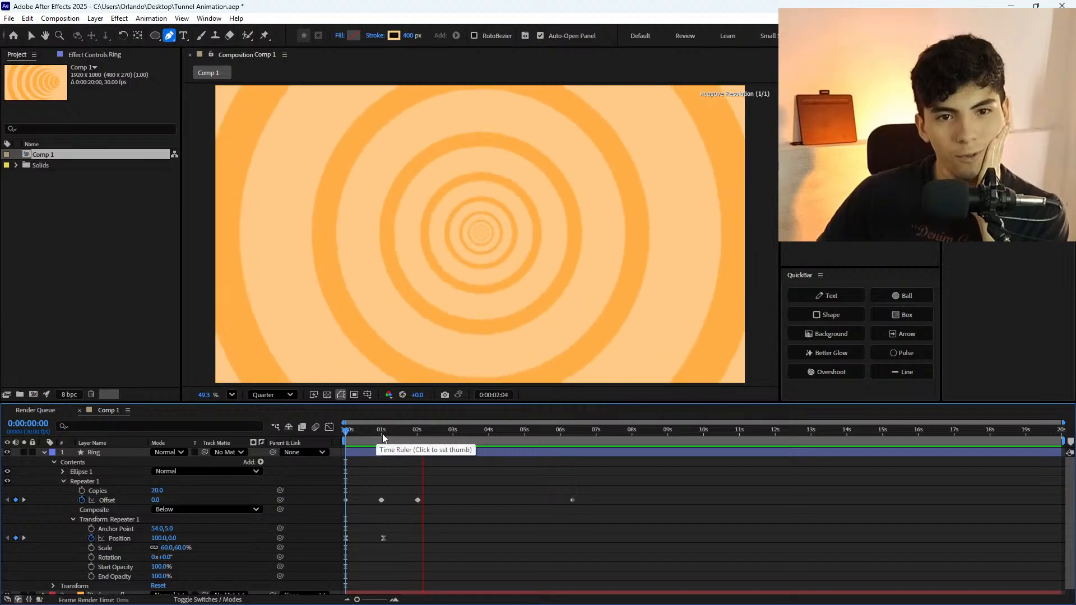
click(371, 434)
drag(379, 435, 441, 451)
key(space)
key(space)
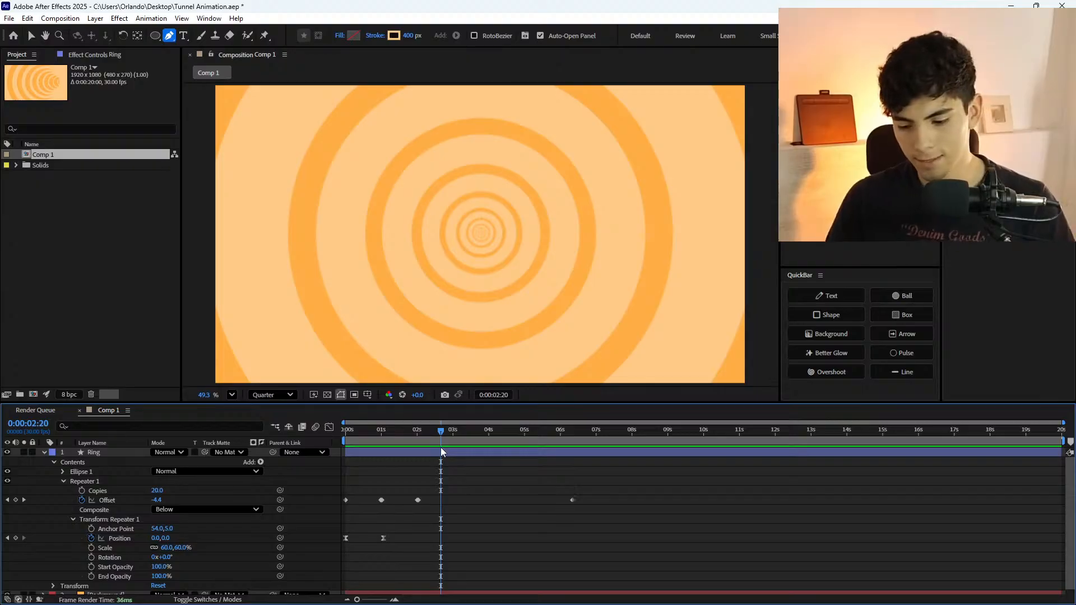
Duplicate the Ring layer and shift the copy a few frames earlier in the timeline.
click(122, 451)
key(ctrl+d)
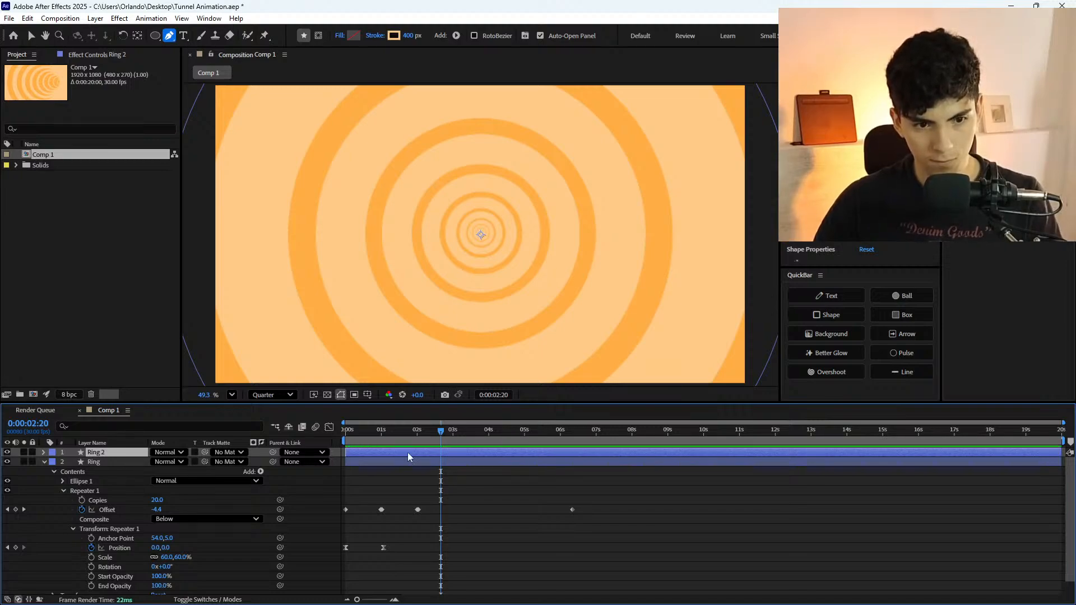
drag(401, 449, 398, 451)
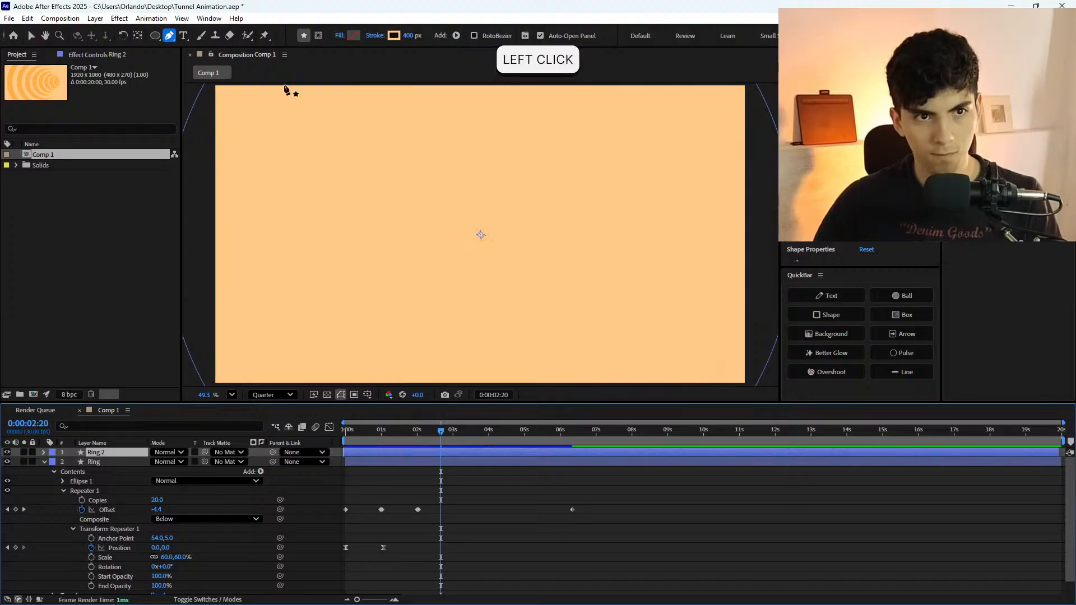
Change the duplicated ring layer's stroke colour to E4B170 and preview the two-tone tunnel from the first frame.
click(394, 36)
mouse_move(514, 313)
mouse_down()
mouse_move(495, 295)
mouse_move(483, 253)
mouse_up()
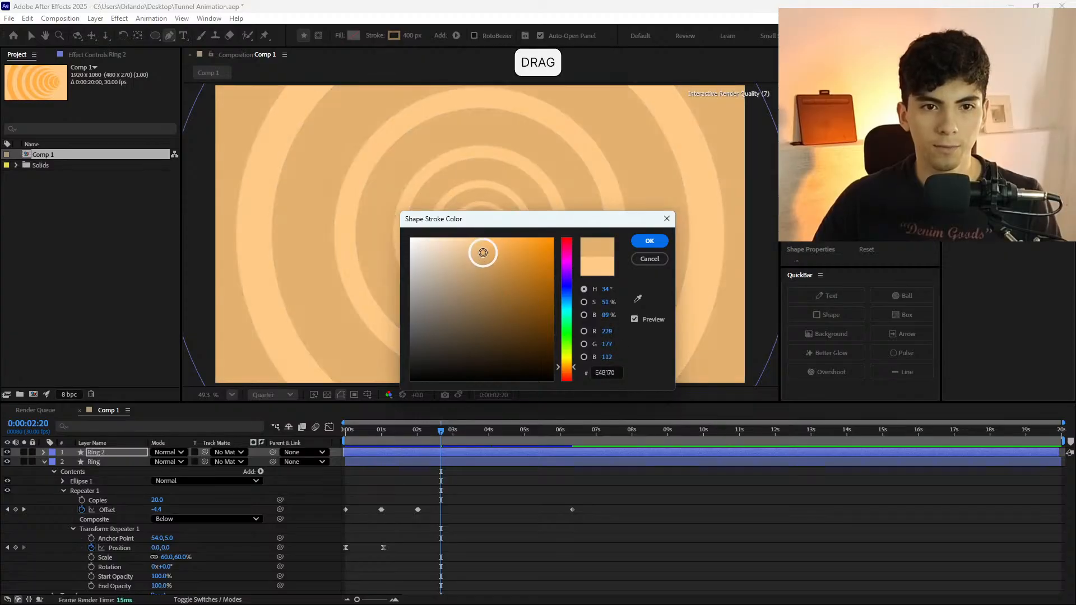
click(645, 247)
drag(364, 434, 329, 439)
key(space)
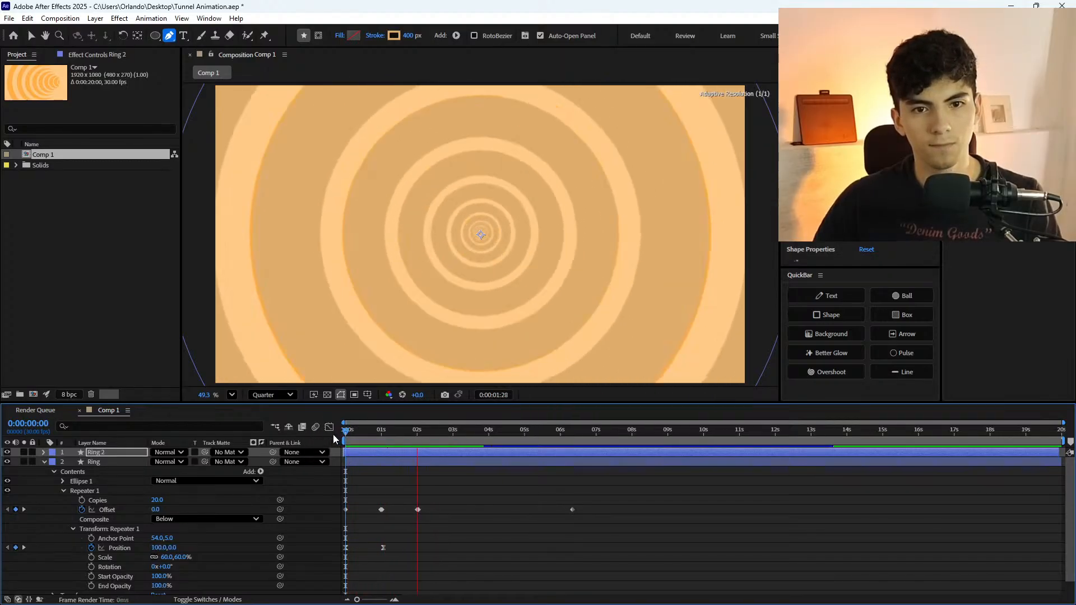
click(344, 432)
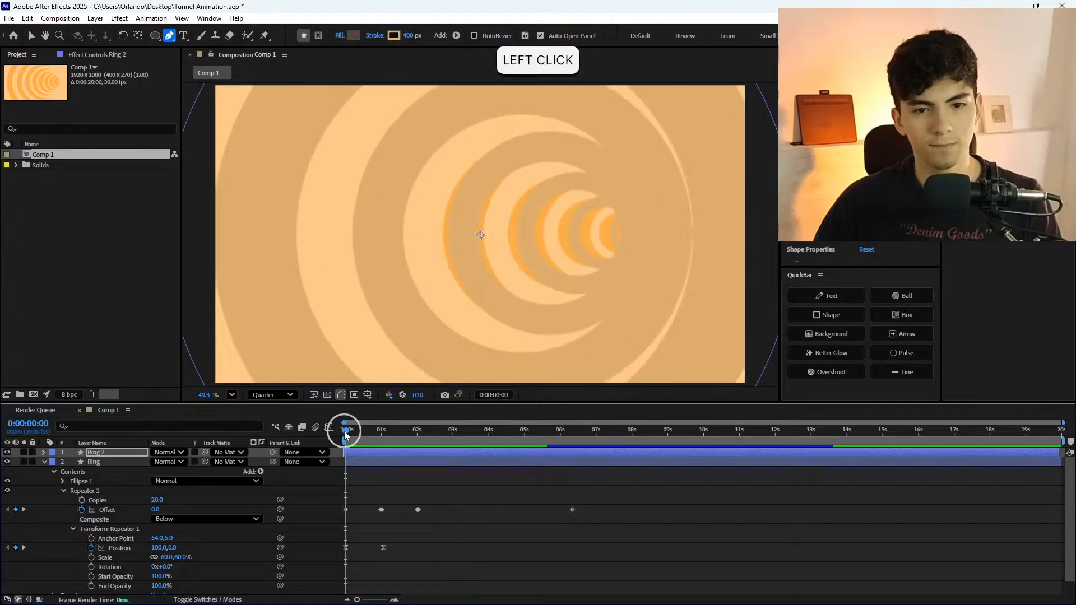
Replay the two-tone tunnel several times from the first frame to judge the layered rings.
key(space)
click(344, 431)
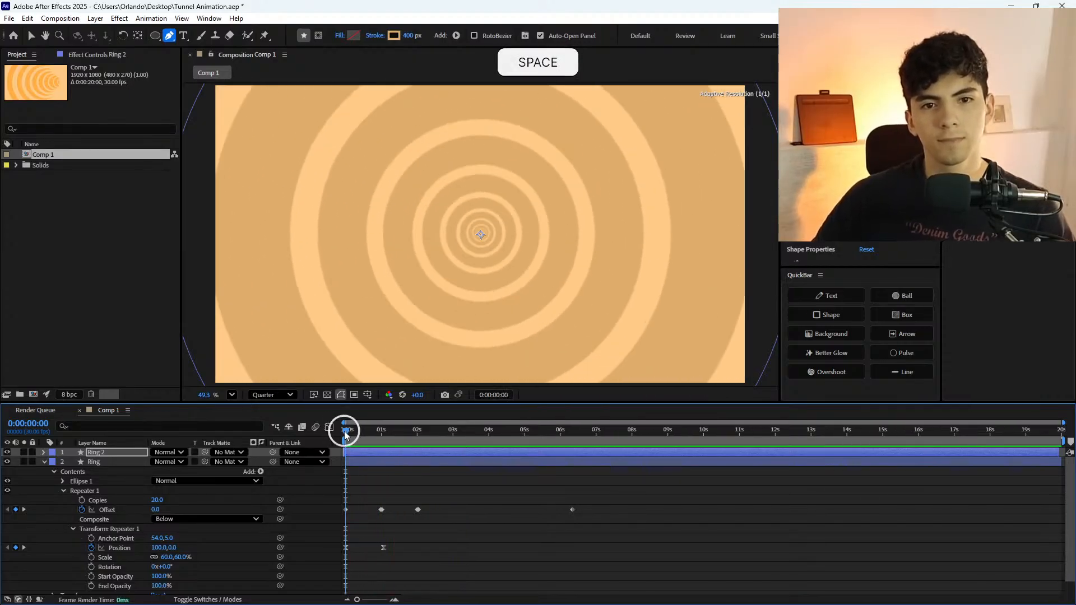
key(space)
click(345, 432)
key(space)
click(339, 431)
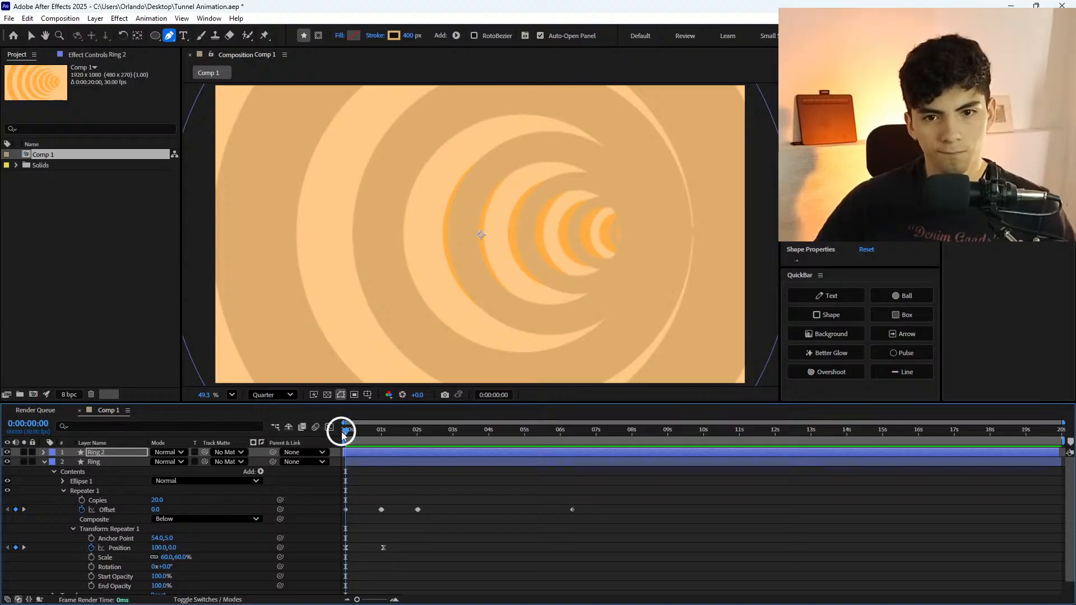
mouse_move(345, 436)
mouse_down()
mouse_move(360, 439)
mouse_move(340, 439)
mouse_up()
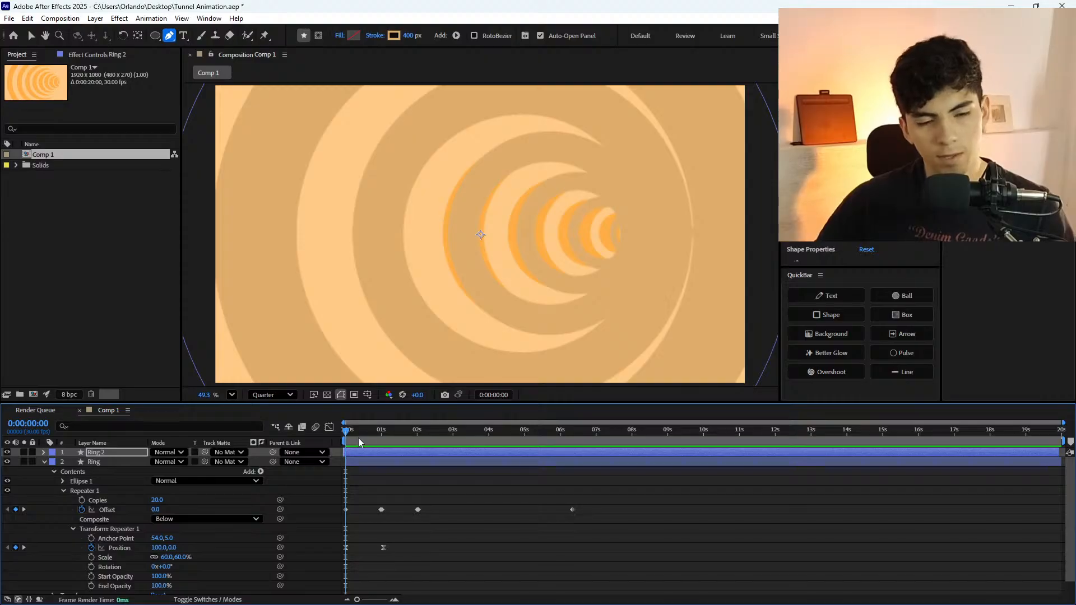
Duplicate the Ring 2 layer, shift the copy a few frames earlier and set its stroke colour to BD8D4F.
key(ctrl+d)
drag(372, 451, 369, 451)
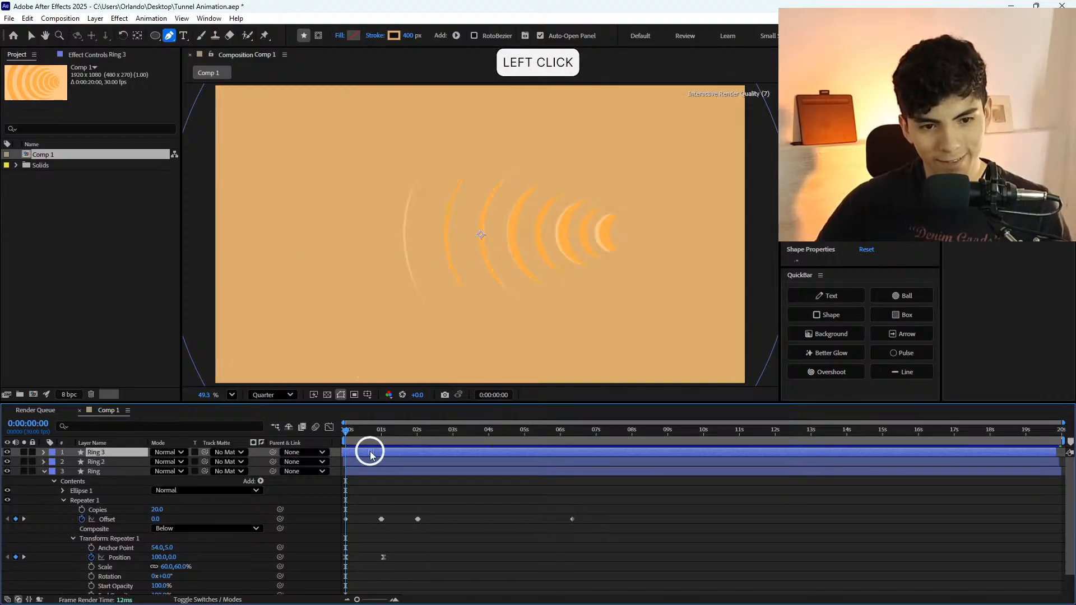
click(393, 35)
click(493, 274)
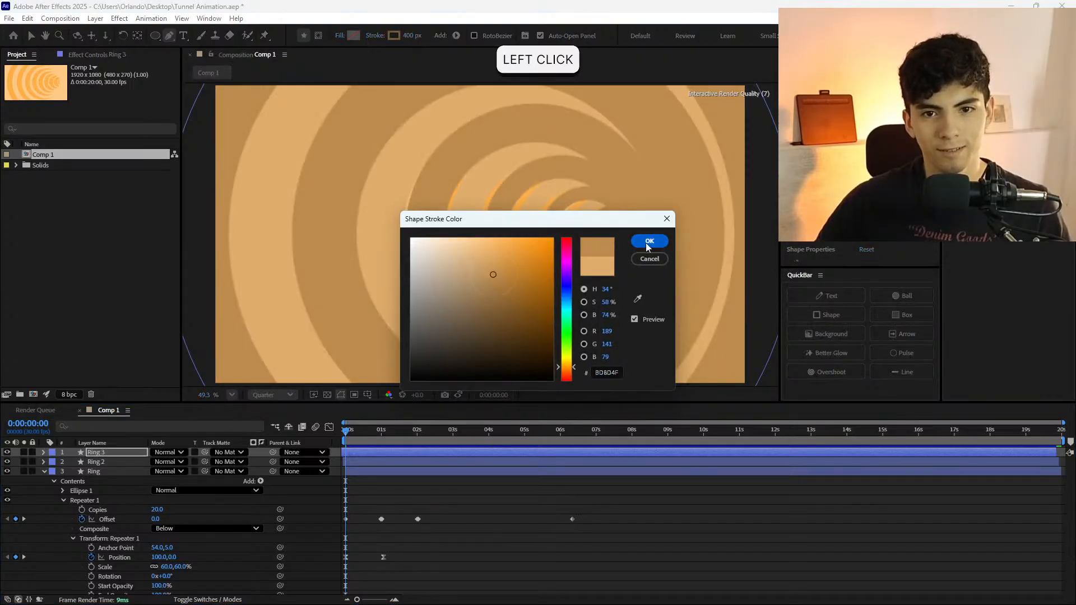
click(648, 241)
Preview the three-tone tunnel from the first frame.
click(342, 436)
drag(341, 437, 385, 444)
key(space)
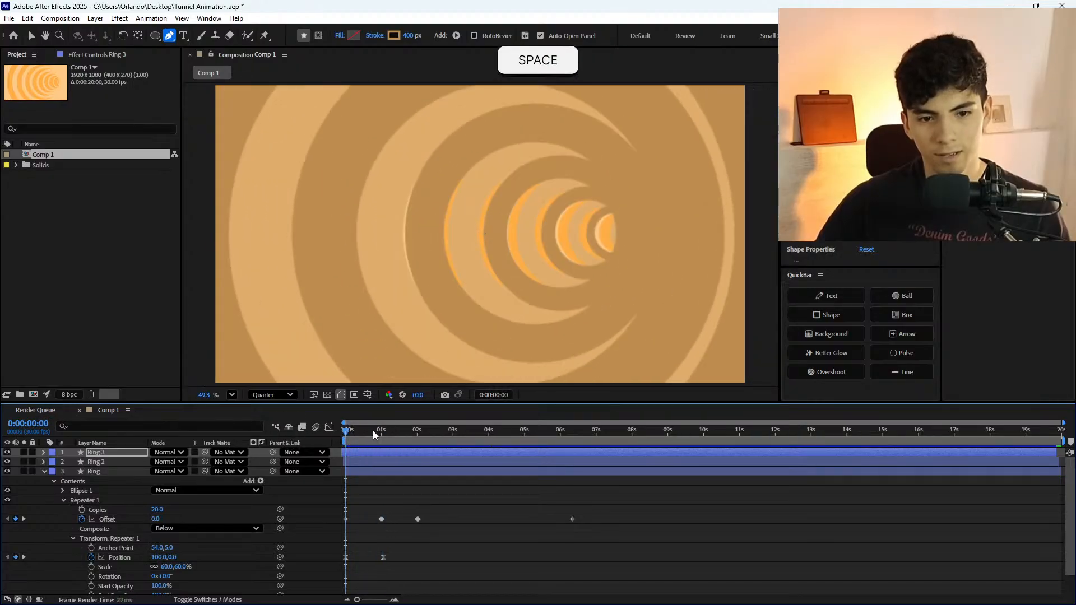
key(space)
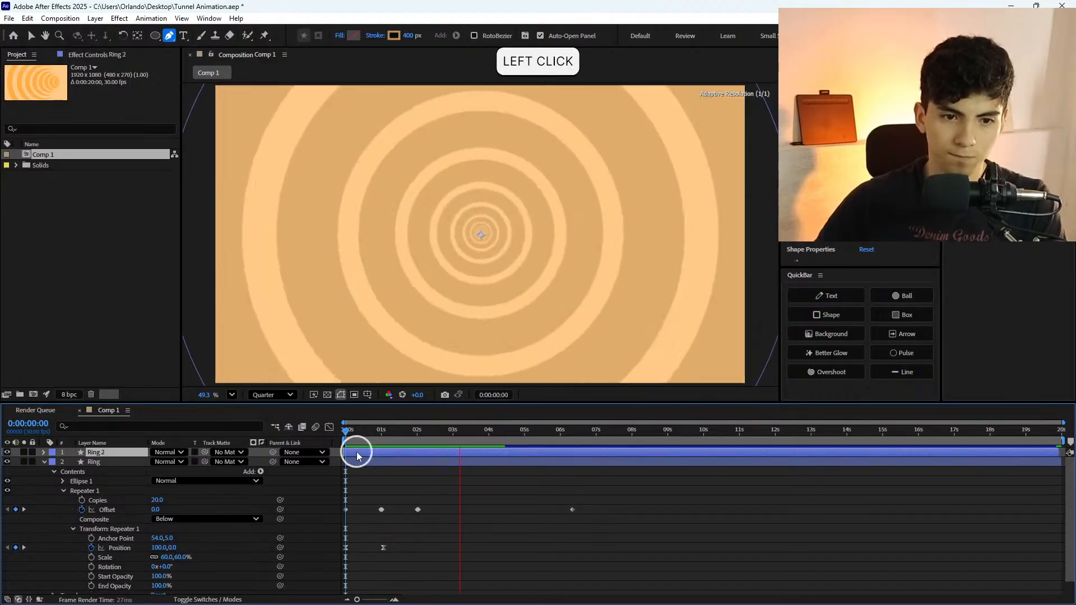
Delete the duplicated ring layers and preview the remaining Ring layer from the first frame.
key(Delete)
key(space)
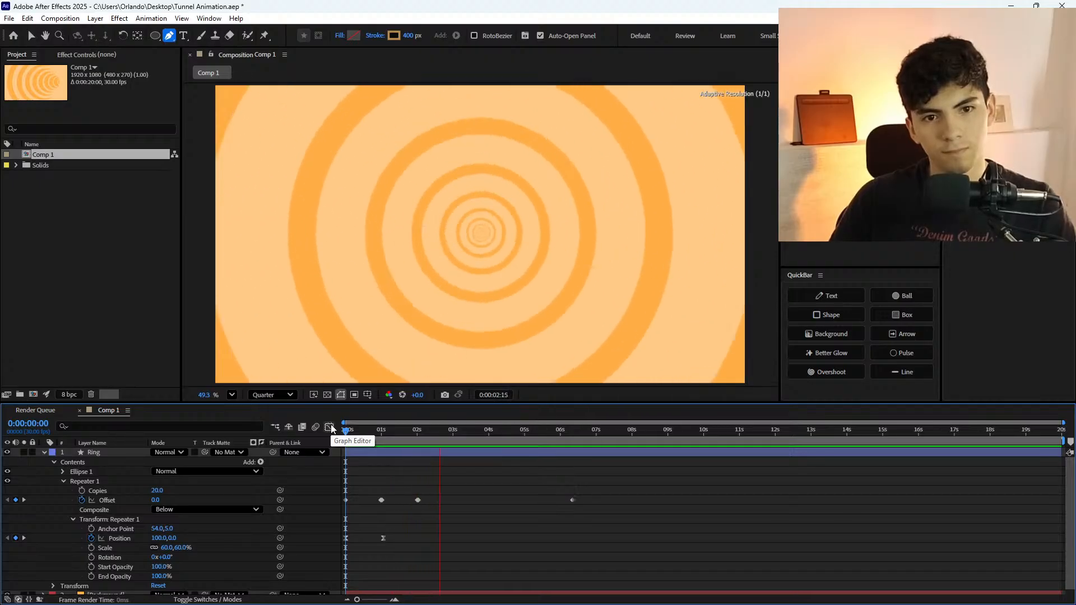
click(330, 428)
key(space)
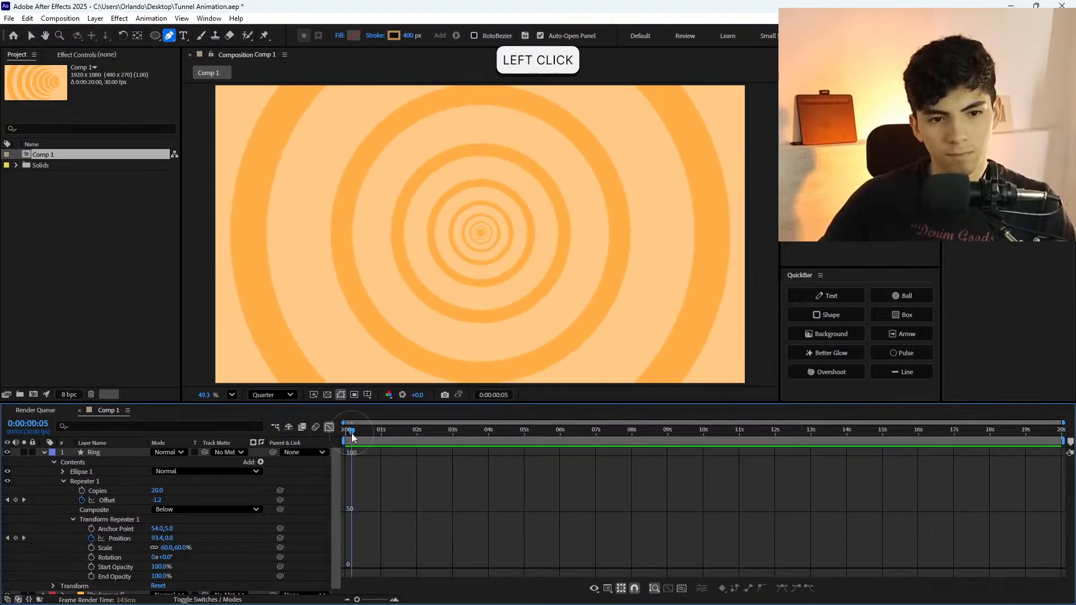
drag(352, 435, 331, 435)
click(330, 428)
key(space)
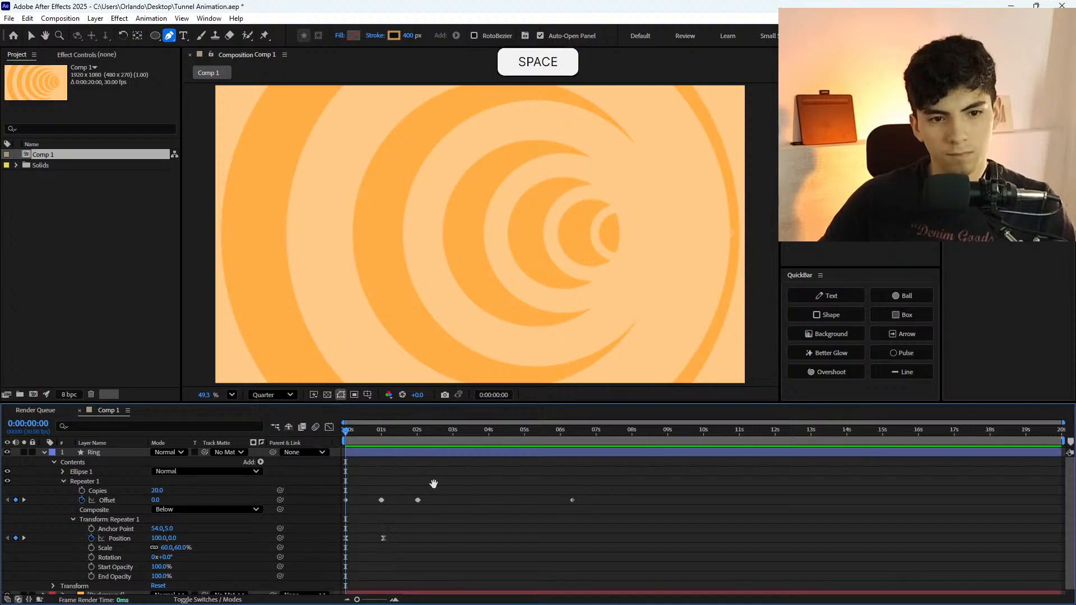
Examine the Ring layer's Offset and Position keyframes over the first second while scrubbing and playing that section.
scroll(433, 484, up, 2)
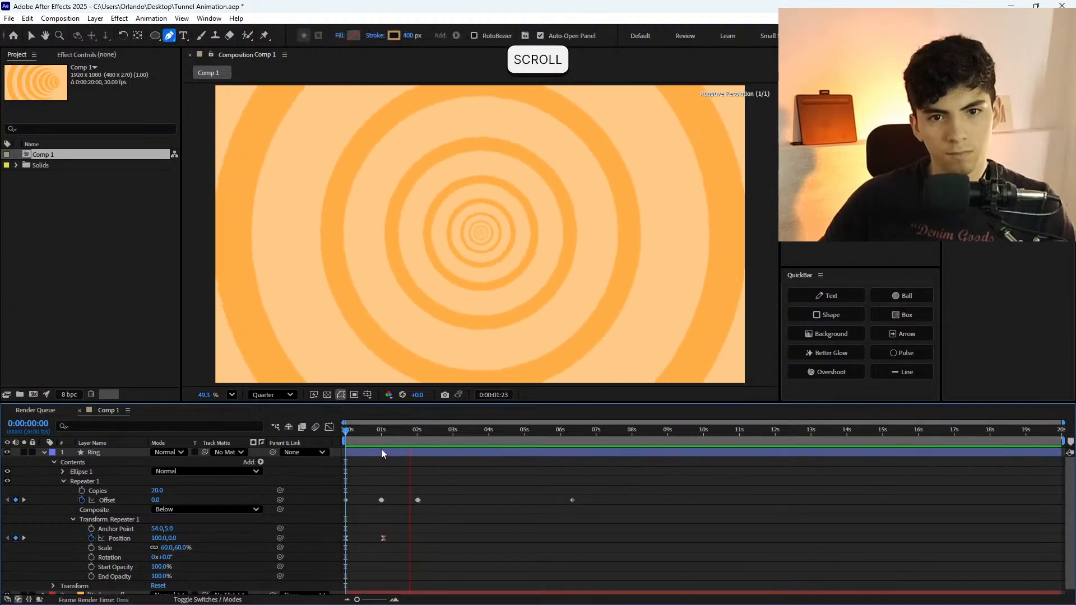
click(365, 438)
drag(364, 438, 353, 435)
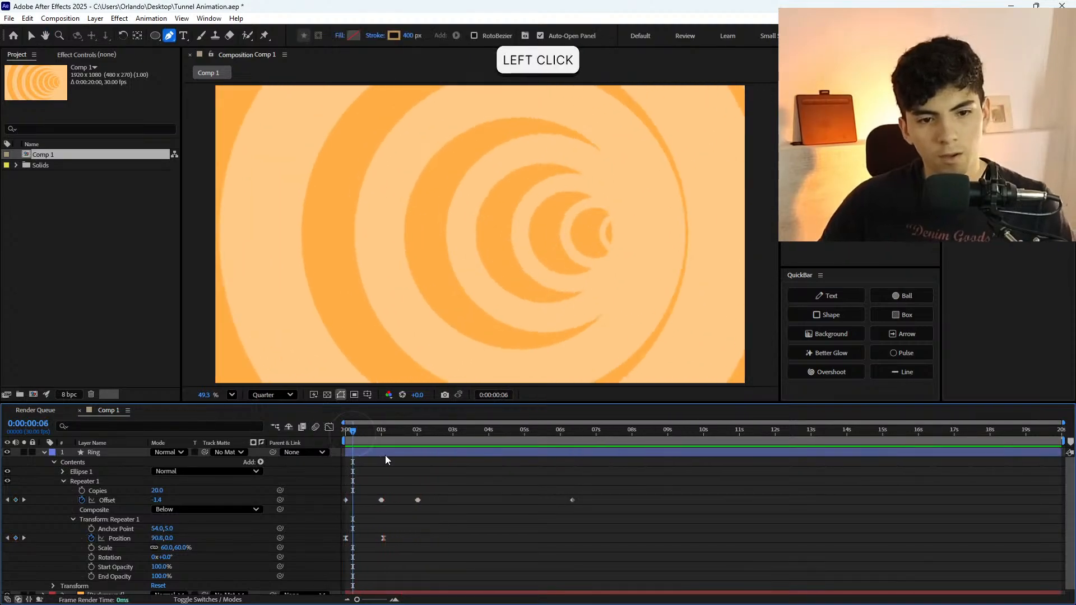
click(384, 454)
scroll(379, 489, up, 6)
scroll(398, 487, down, 8)
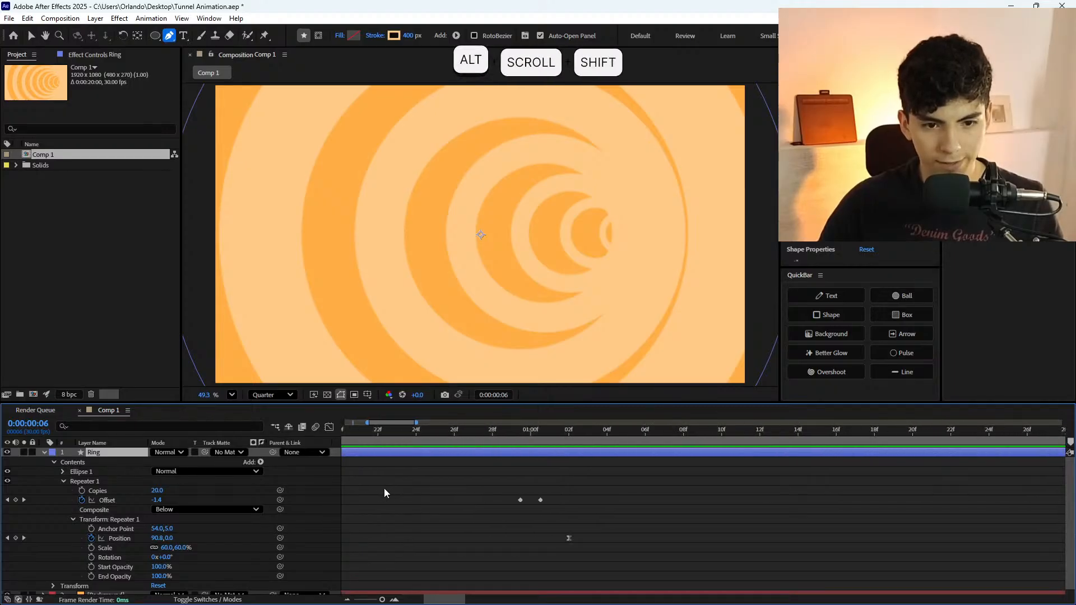
alt+scroll(393, 489, down, 4)
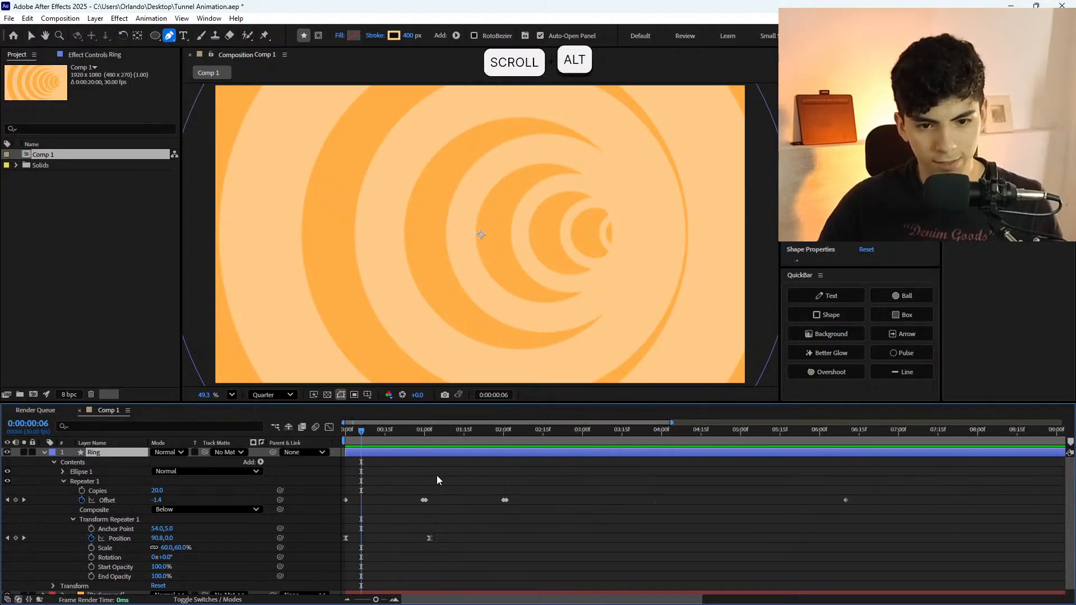
drag(389, 429, 398, 429)
key(space)
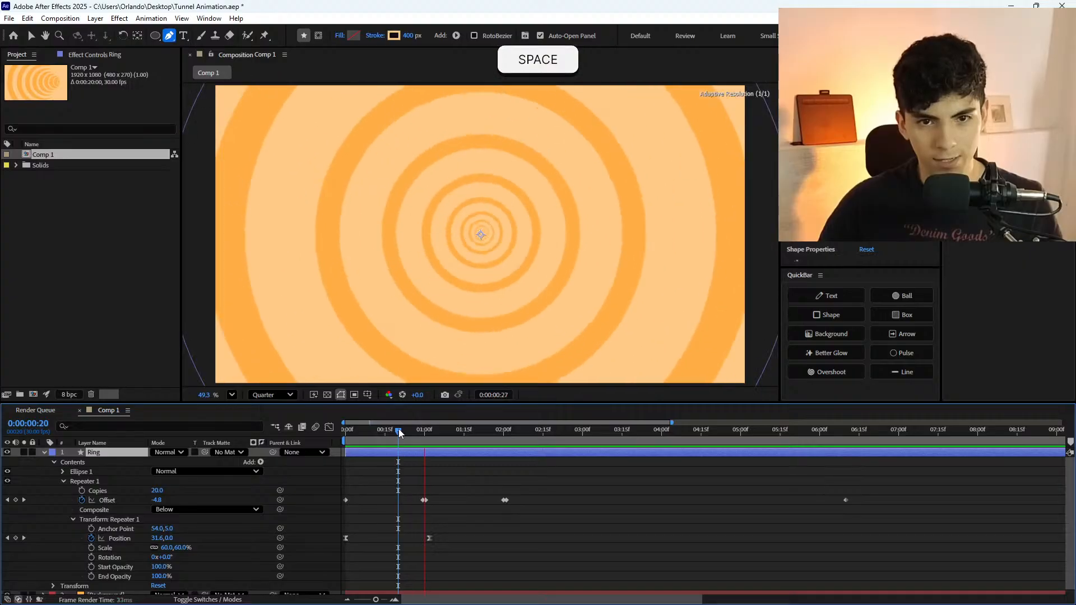
click(410, 432)
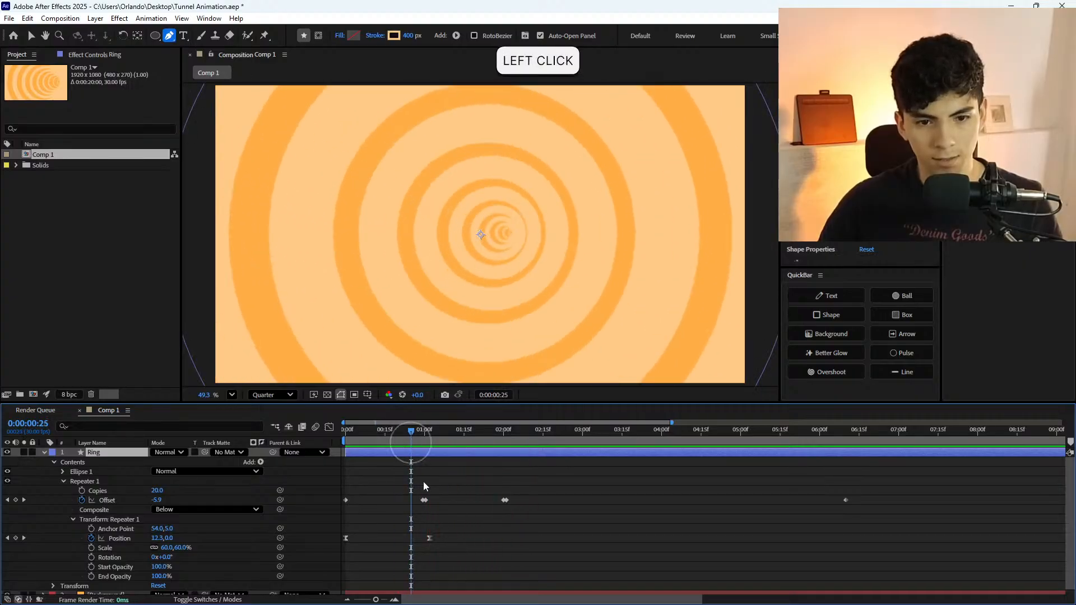
Try moving the second of the paired Offset keyframes near one second slightly later, and undo the move.
shift+click(426, 501)
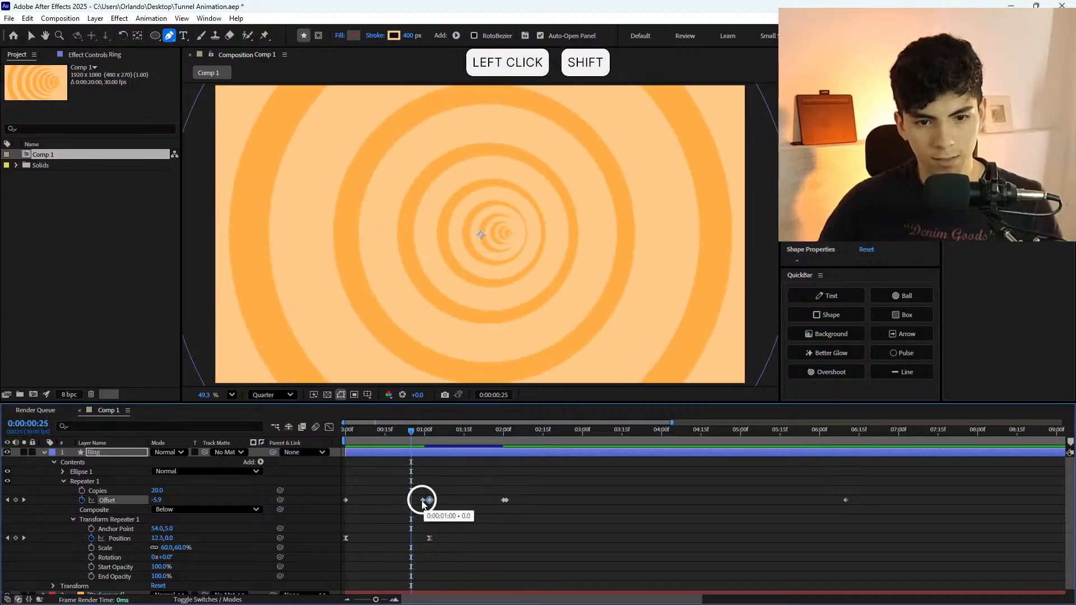
drag(423, 505, 425, 504)
key(ctrl+z)
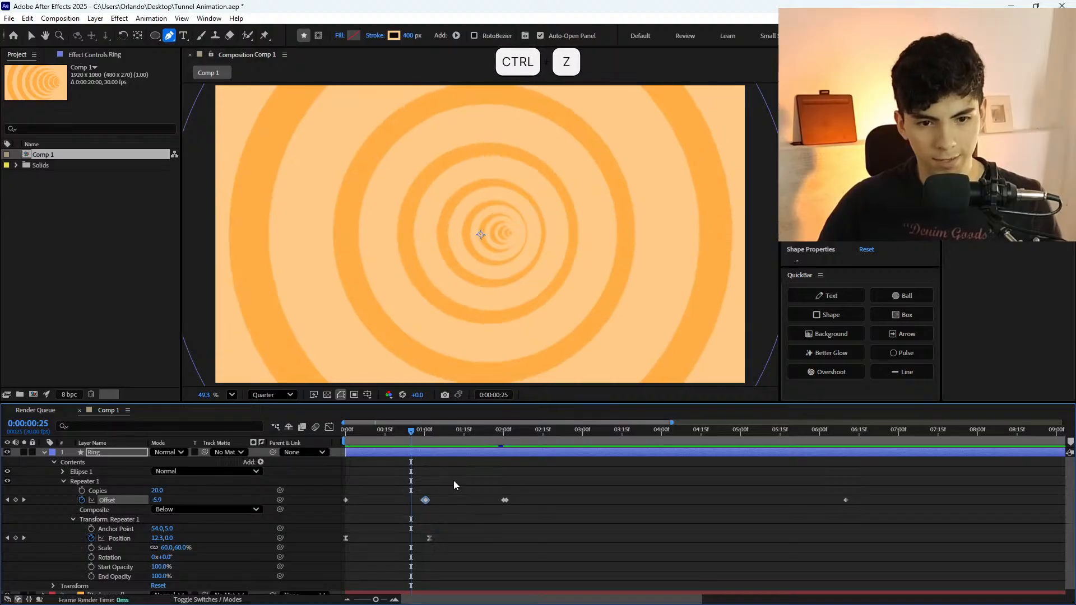
Try deleting the first of the paired Offset keyframes near one second, and undo the deletion.
scroll(439, 490, up, 5)
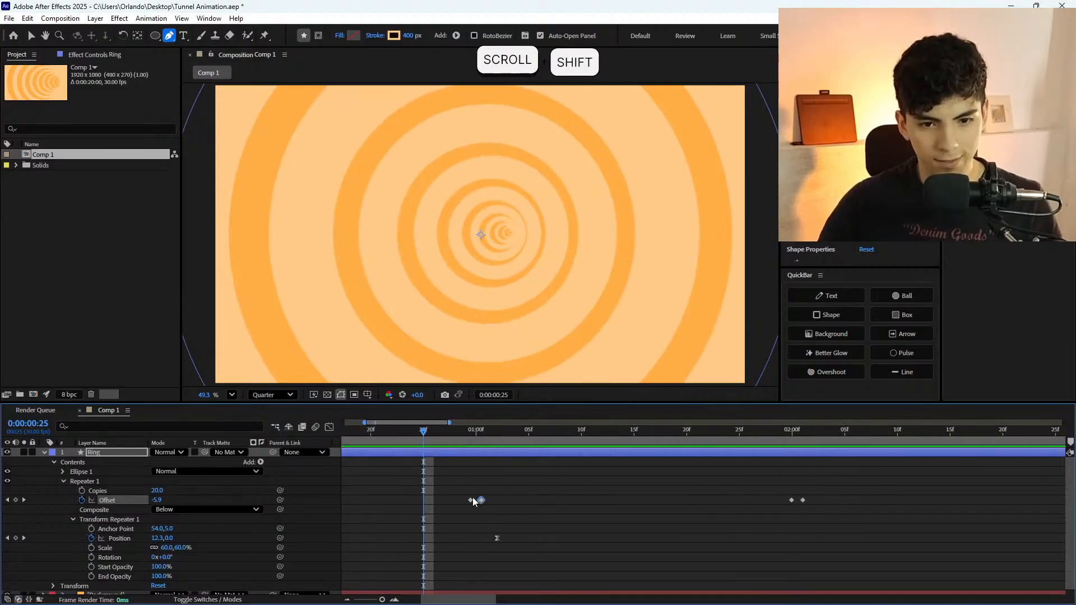
key(Delete)
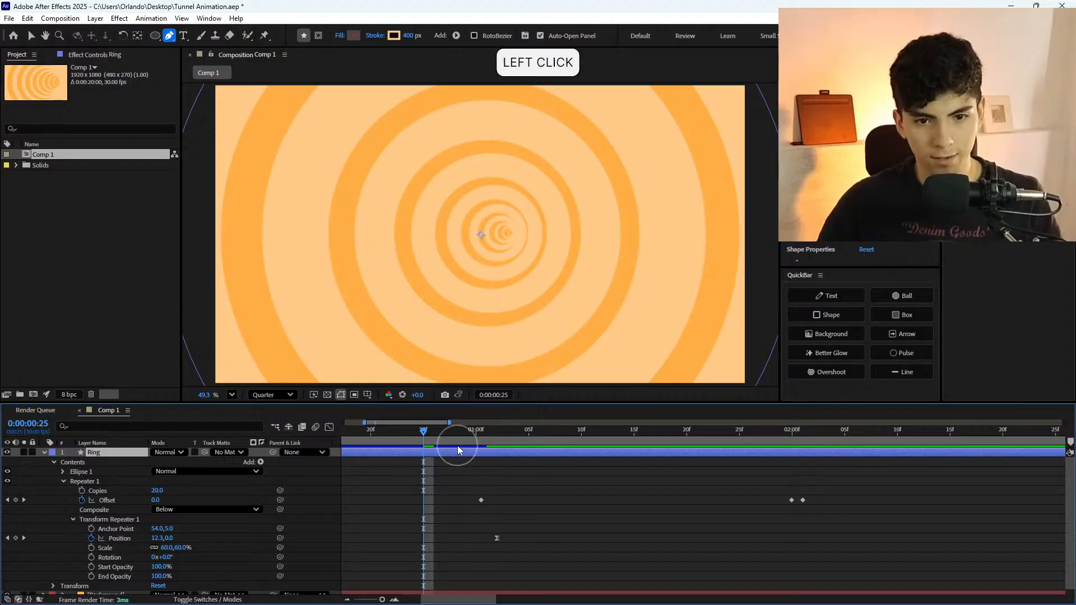
drag(448, 440, 475, 487)
key(ctrl+z)
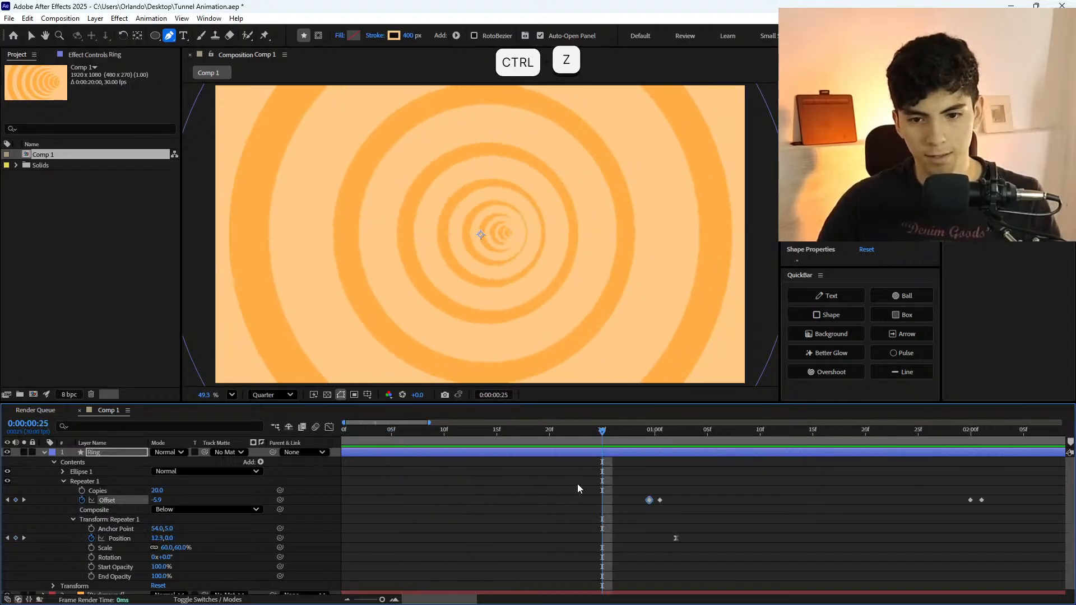
Step frame by frame back and forth around 0:00:01:00 to examine the loop transition at the paired Offset keyframes.
shift+click(649, 440)
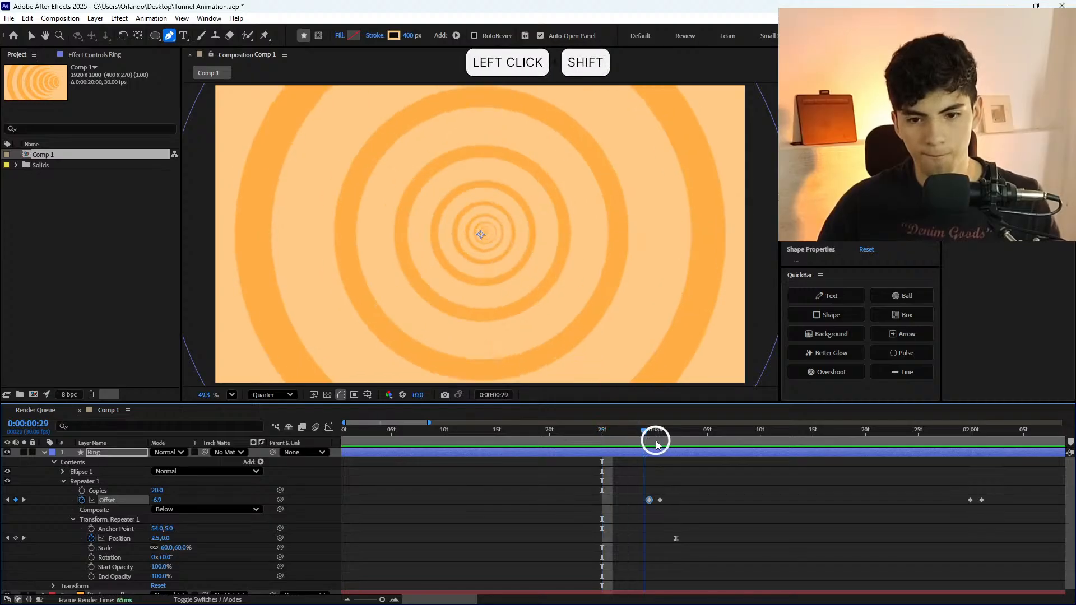
key(Page_Down)
key(Page_Down)
key(Page_Up)
key(Page_Up)
key(Page_Down)
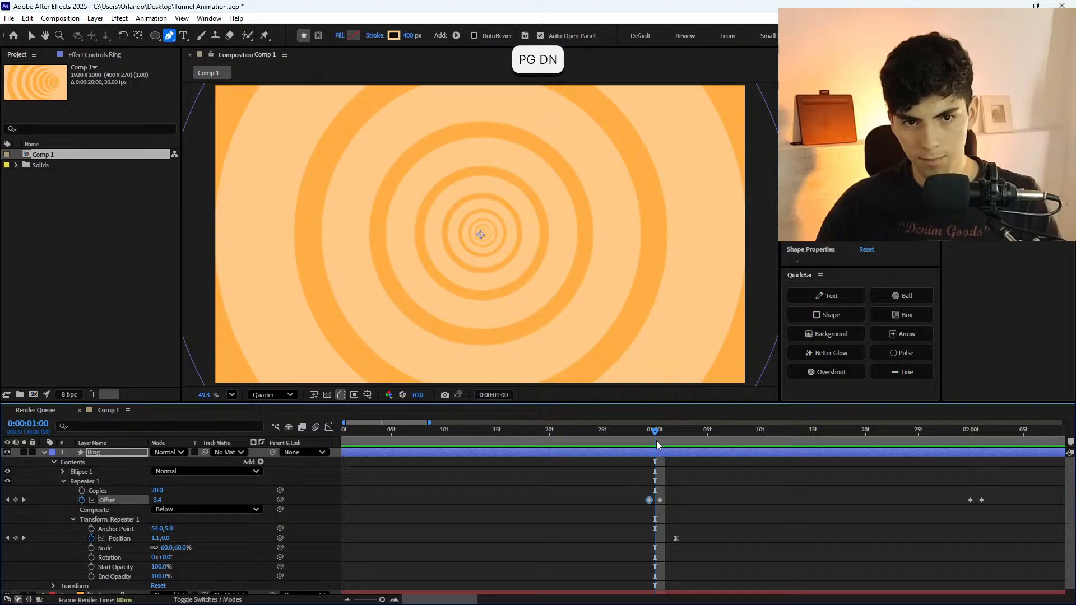
key(Page_Up)
key(Page_Up)
key(Page_Down)
key(Page_Down)
key(Page_Down)
key(Page_Down)
key(Page_Down)
Show the whole timeline and replay the ring tunnel from the first frame.
scroll(661, 501, down, 1)
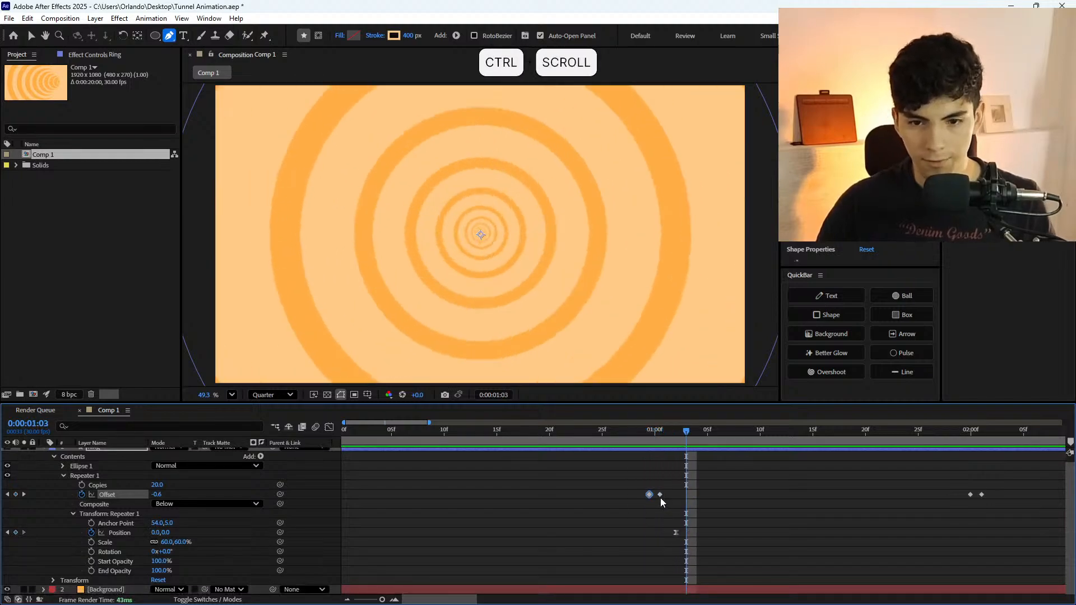
scroll(660, 497, down, 8)
key(space)
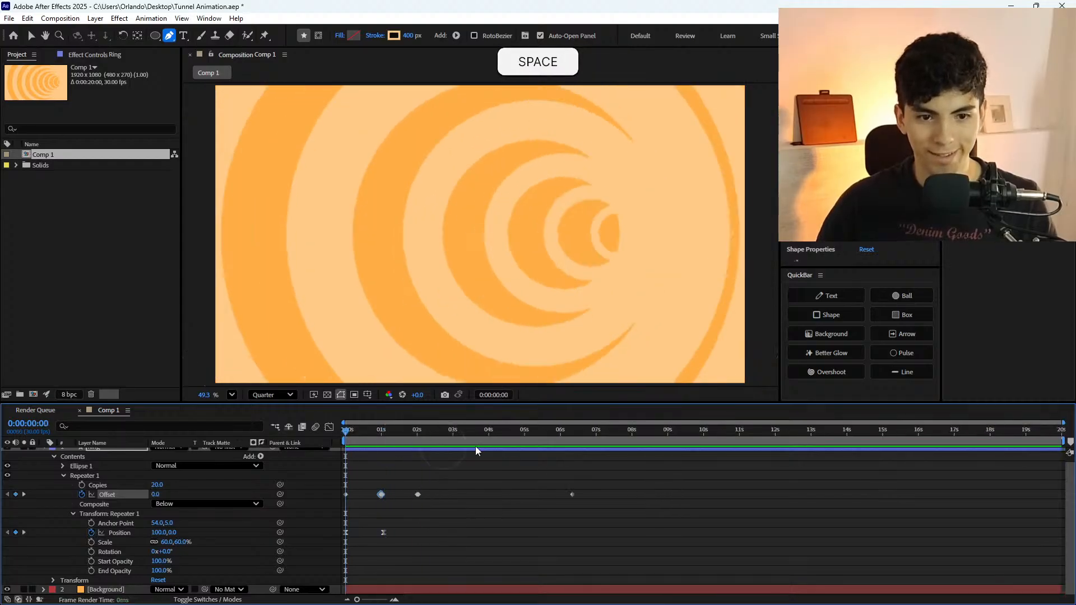
scroll(486, 487, up, 1)
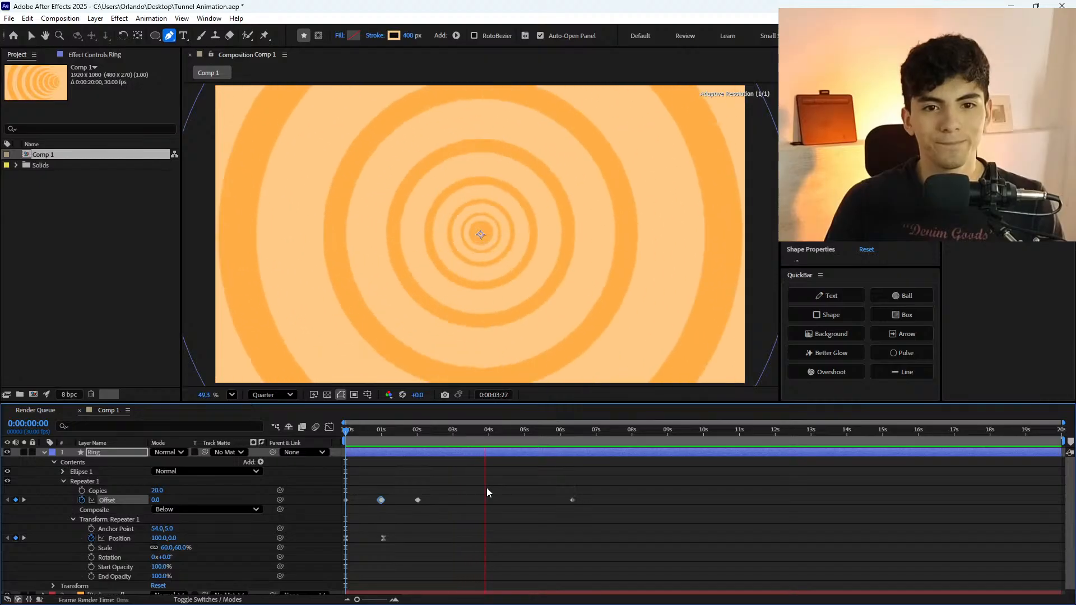
key(space)
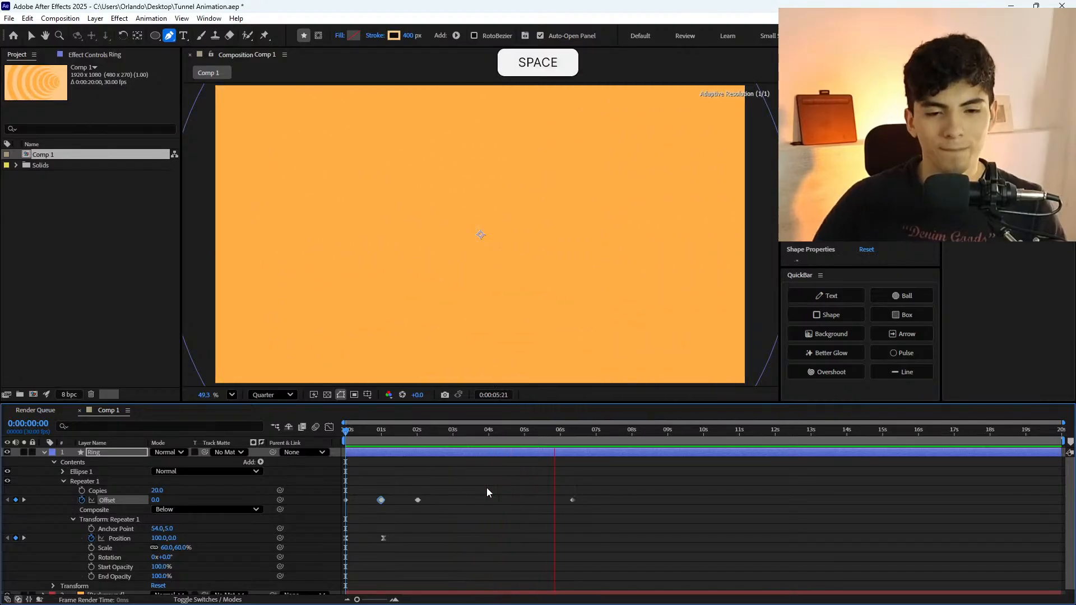
drag(394, 444, 297, 444)
key(space)
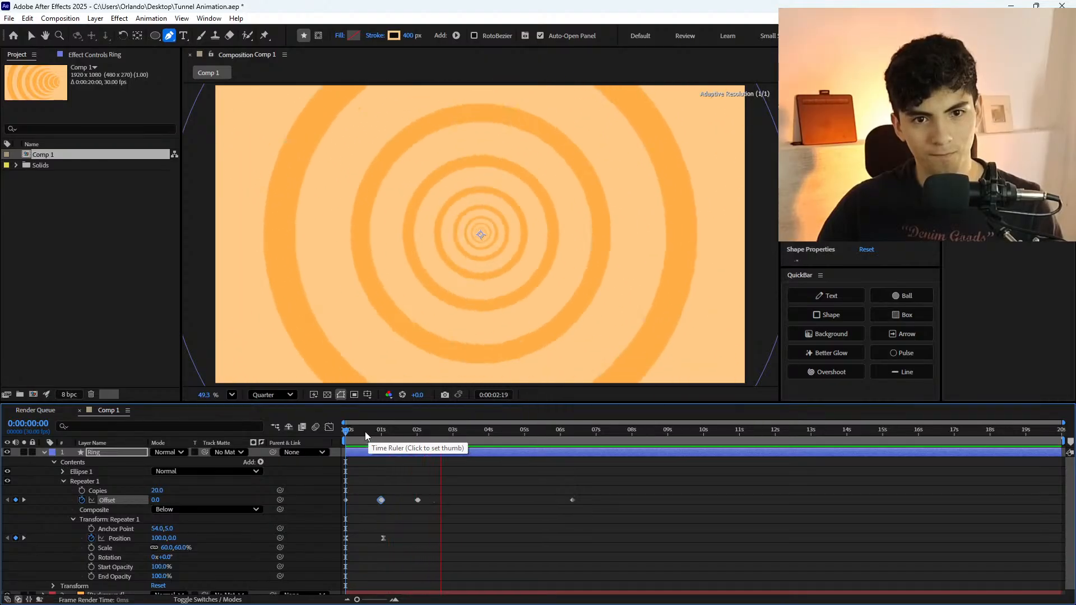
Review the tunnel's closing section by scrubbing to 0:00:04:16, replaying from the start and stopping at 0:00:04:03.
drag(365, 432, 508, 455)
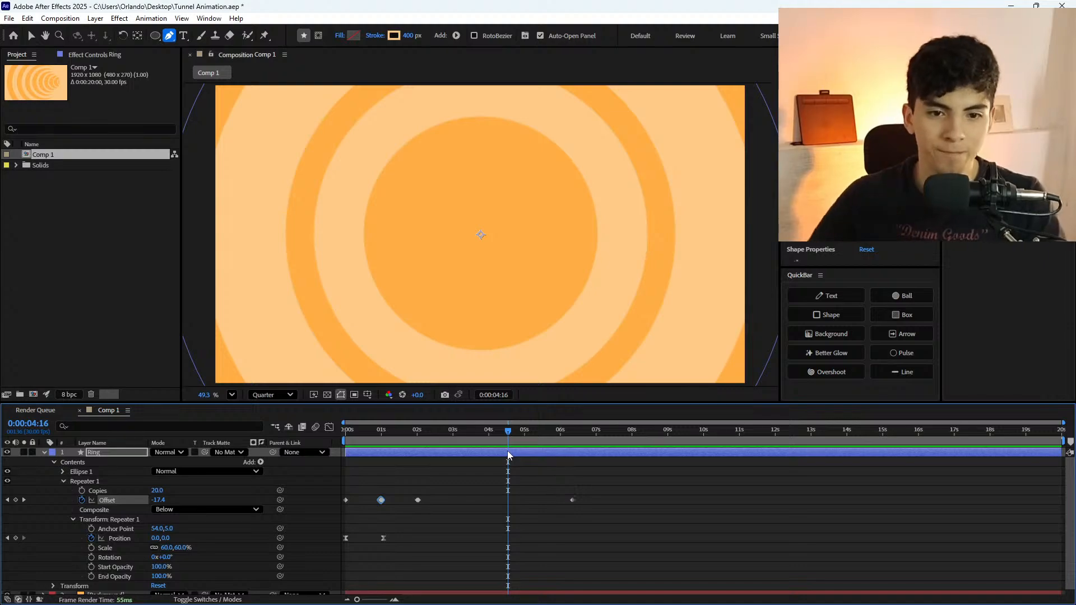
drag(508, 432, 288, 448)
key(space)
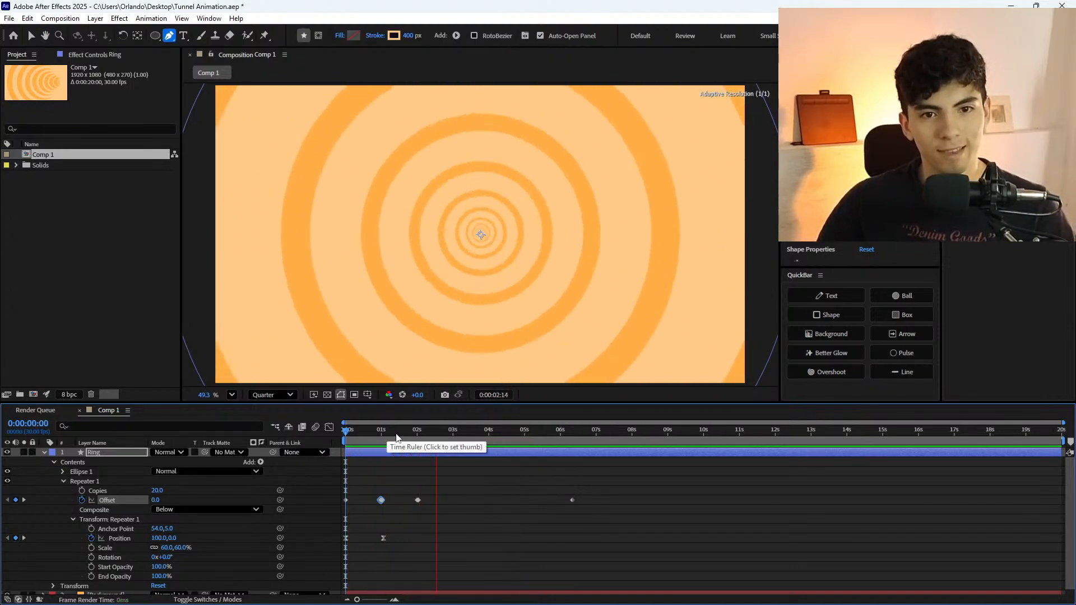
key(space)
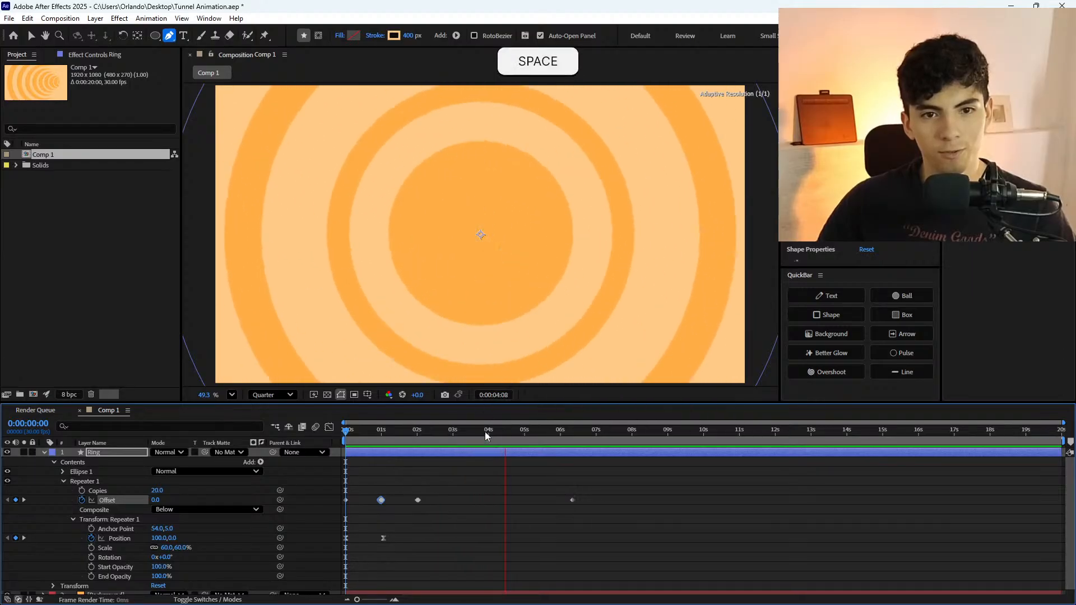
mouse_move(511, 442)
mouse_down()
mouse_move(530, 438)
mouse_move(467, 436)
mouse_move(493, 436)
mouse_up()
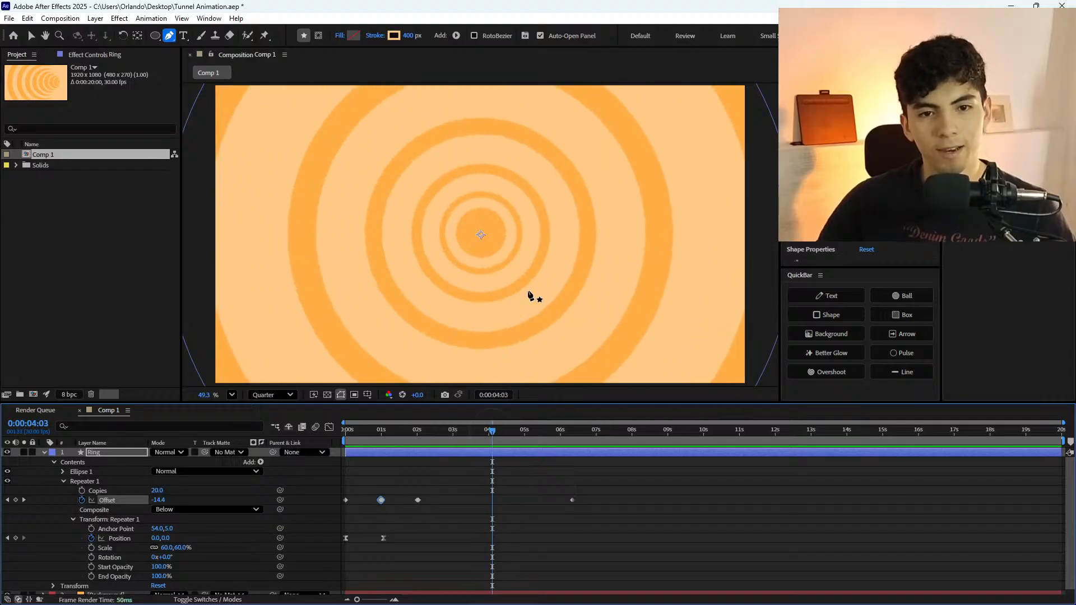
Switch to the Selection tool and replay the animation from the first frame, ending at 0:00:03:02.
key(v)
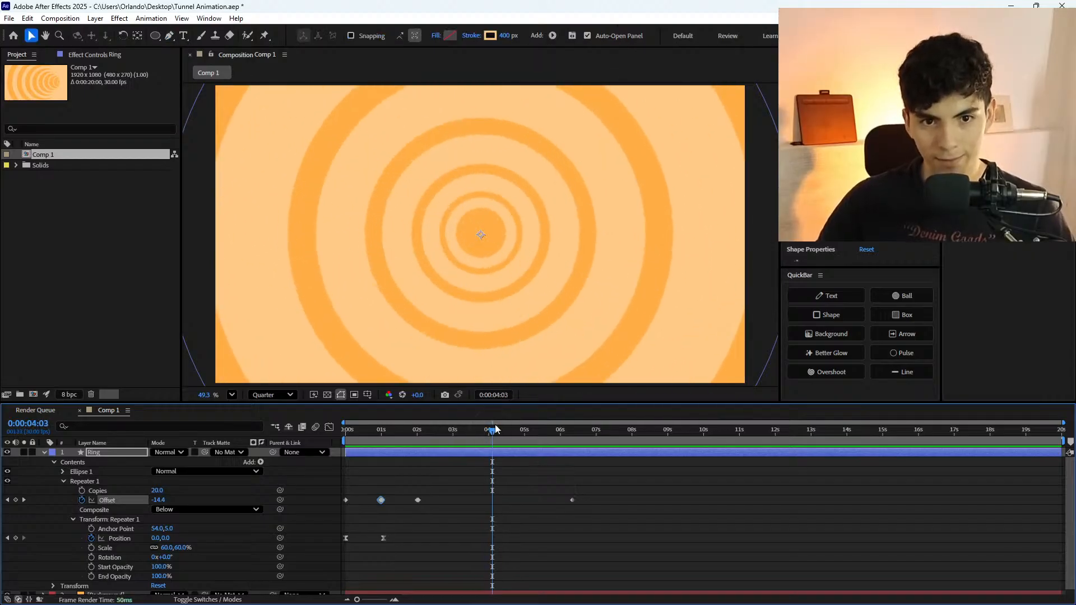
drag(486, 433, 357, 438)
key(space)
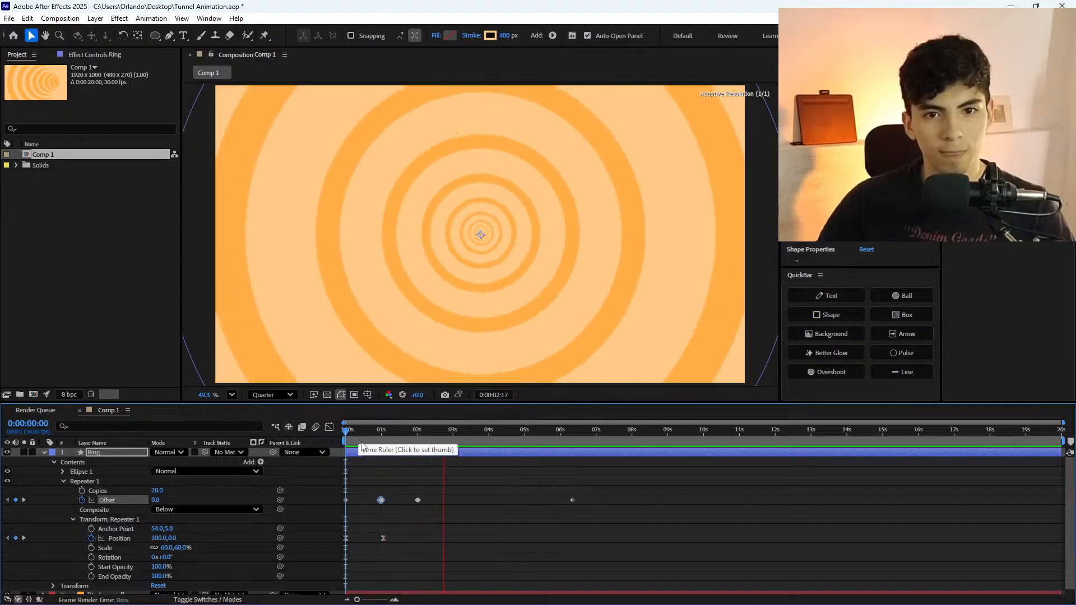
key(space)
drag(405, 432, 456, 458)
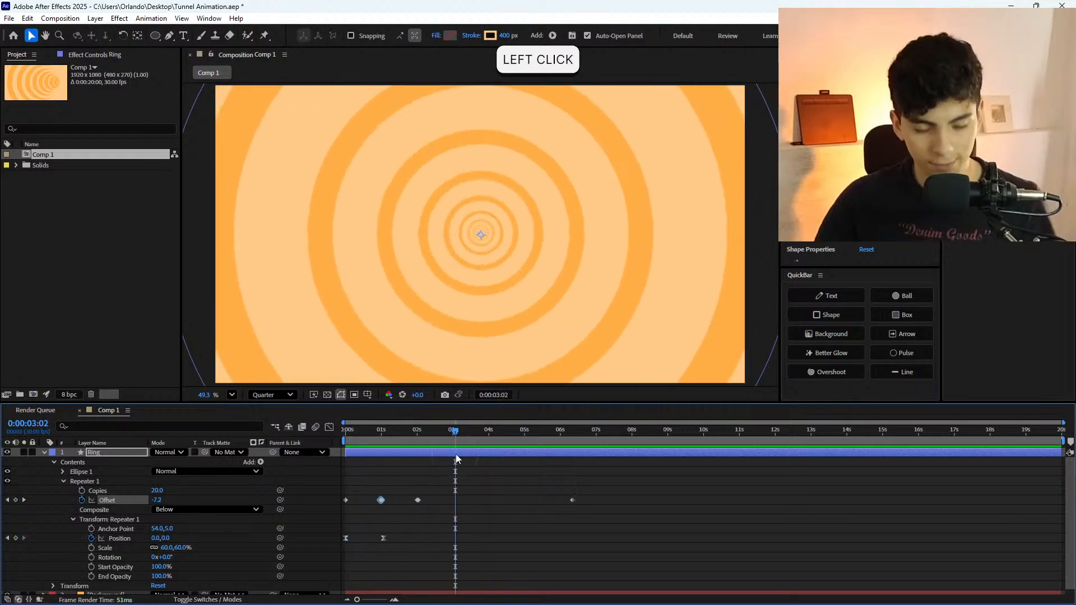
Show only the animated properties of the Ring layer and replay the tunnel from the first frame, stopping at 0:00:02:15.
key(u)
click(488, 493)
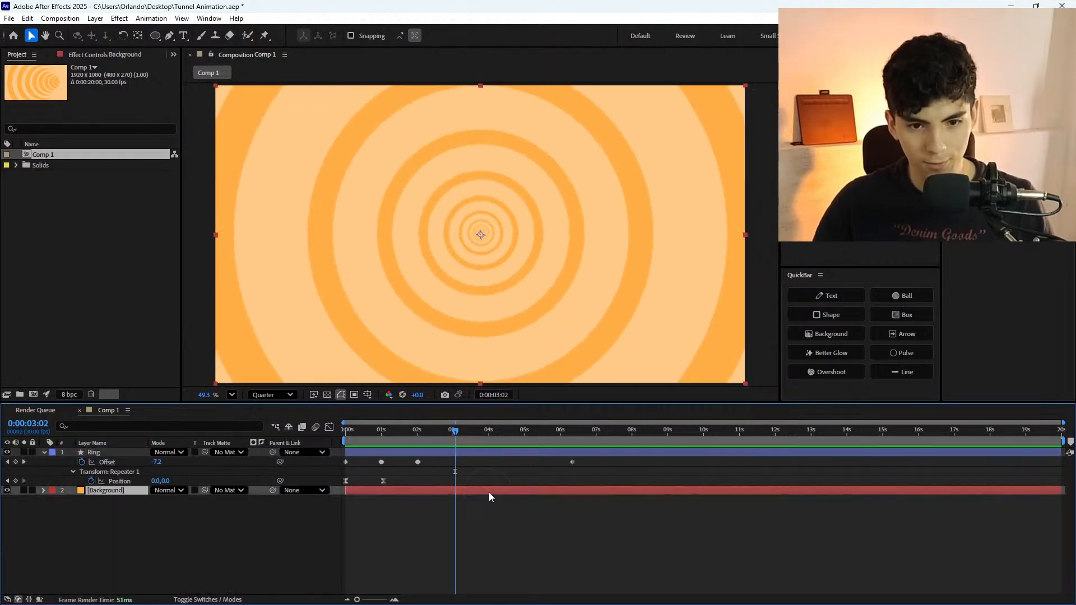
click(461, 469)
drag(450, 435, 344, 456)
key(space)
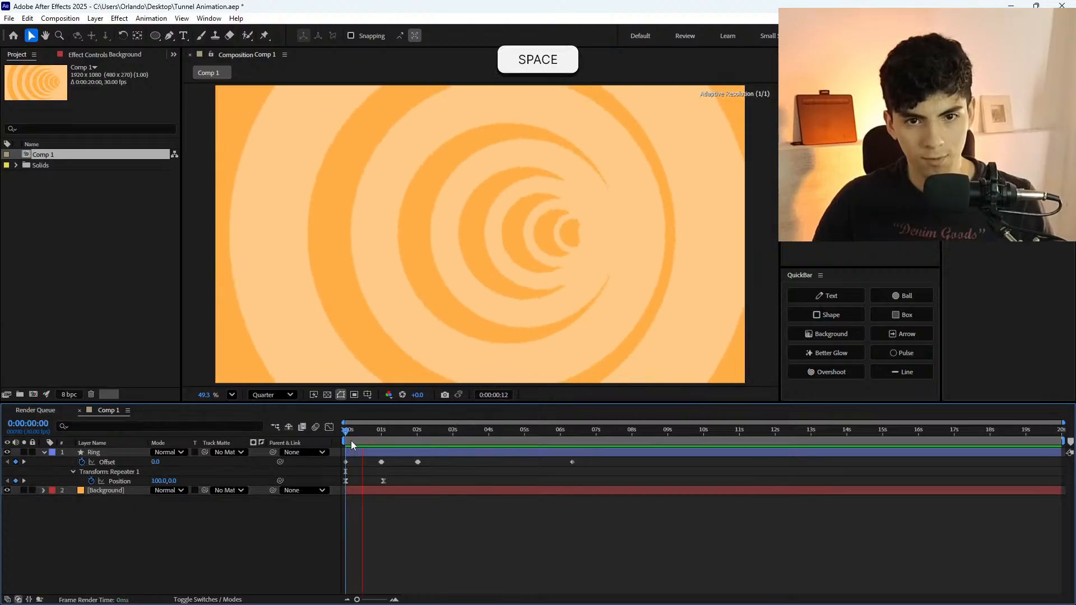
key(space)
click(434, 469)
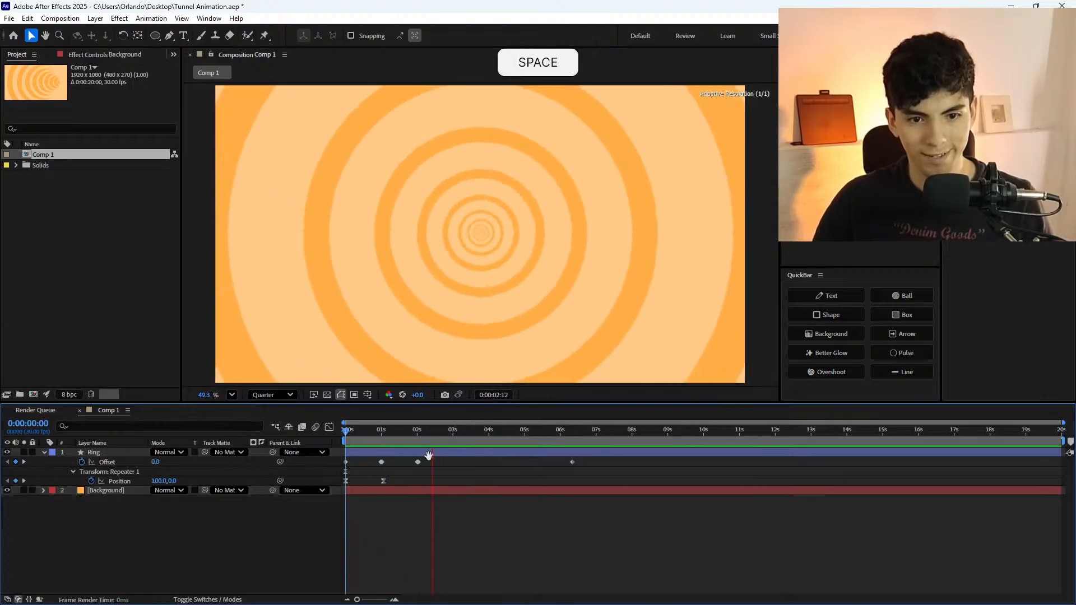
Delete the Ring's Offset keyframe at 2 seconds and move the last Offset keyframe to 5 seconds.
click(418, 461)
key(Delete)
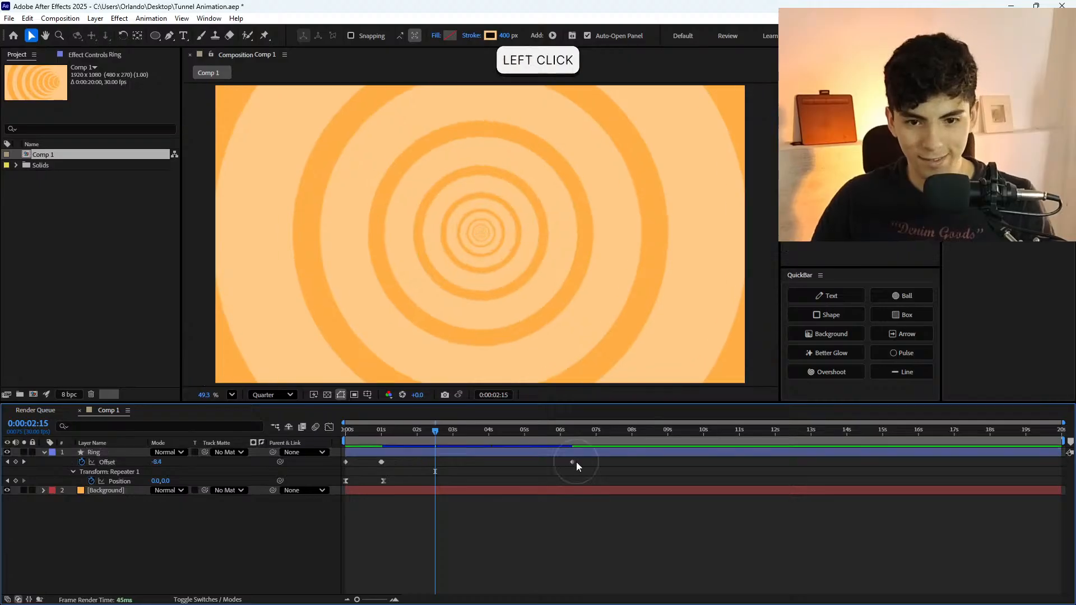
drag(573, 462, 521, 474)
click(521, 475)
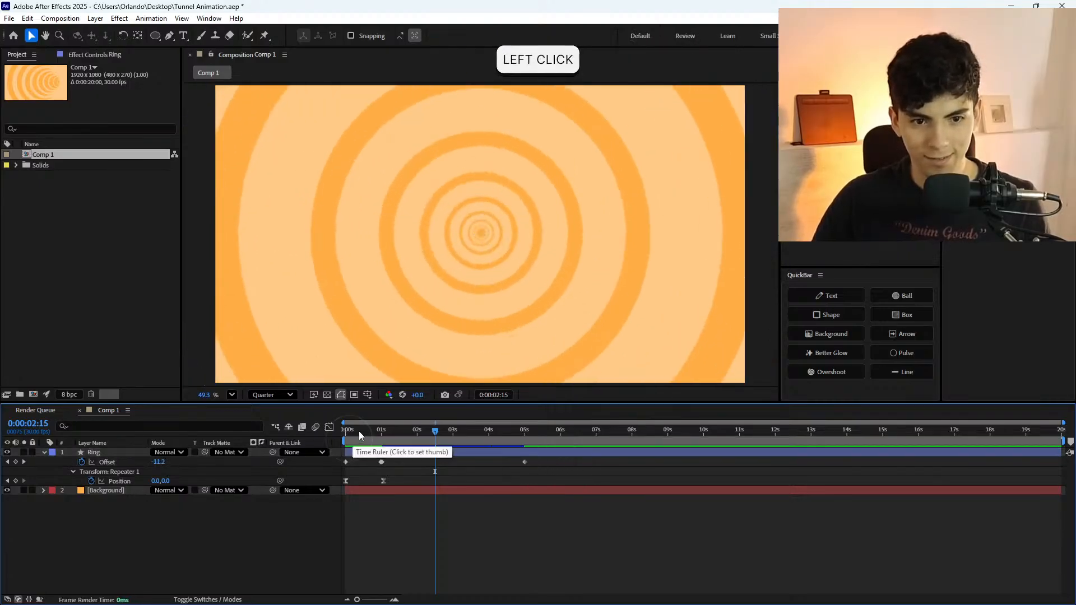
Replay the tunnel from the first frame twice and scrub back to 0:00:00:13.
drag(360, 434, 284, 441)
key(space)
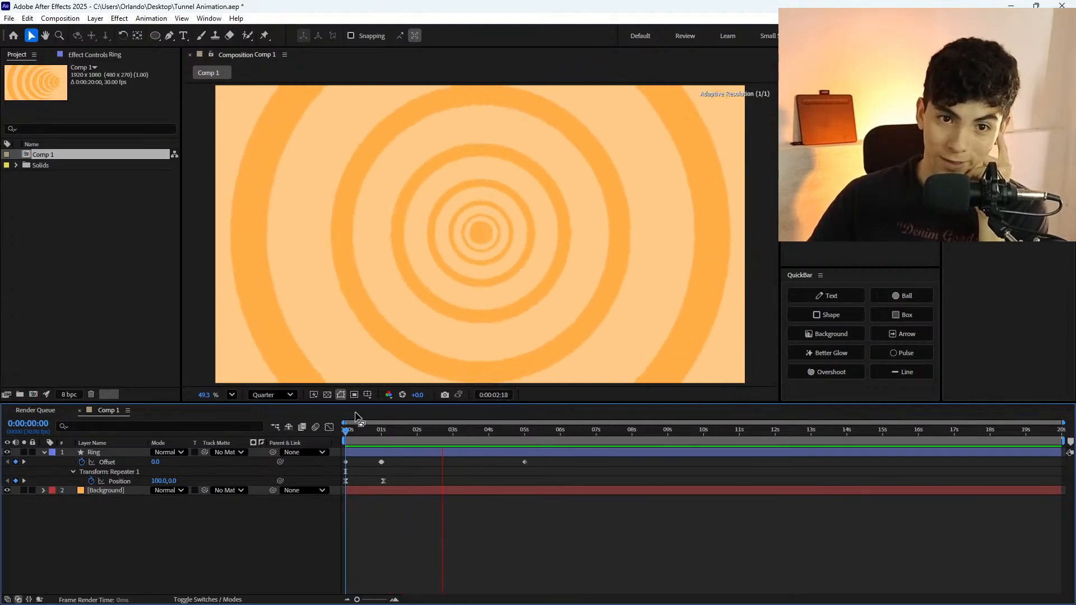
click(334, 436)
key(space)
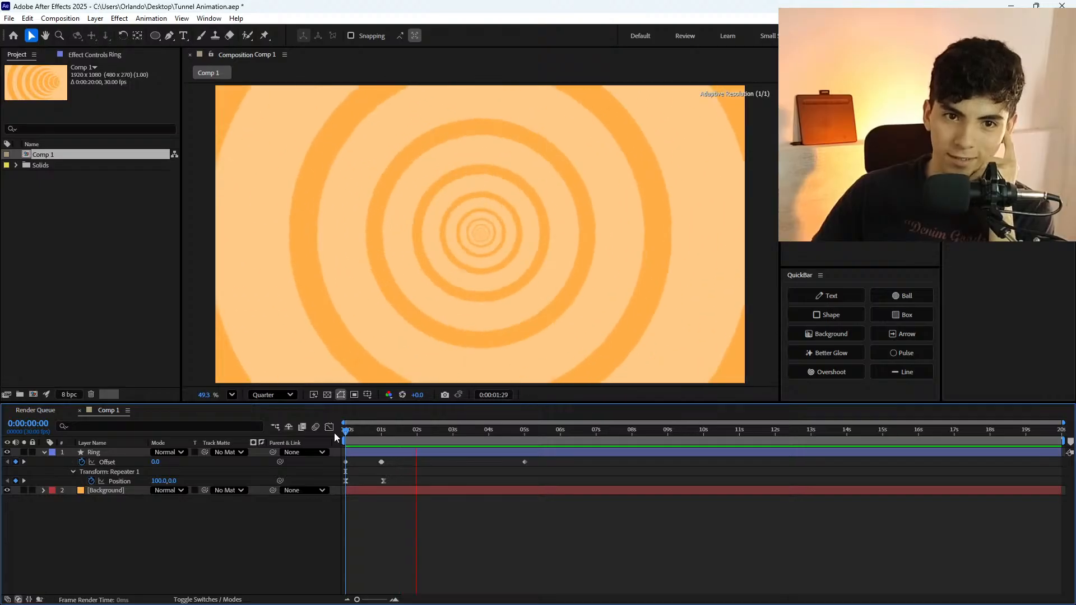
click(458, 428)
drag(457, 430, 361, 429)
Examine the Offset speed graph closely around the paired keyframes near 0:00:01:00, leaving the playhead at 0:00:01:01.
click(524, 462)
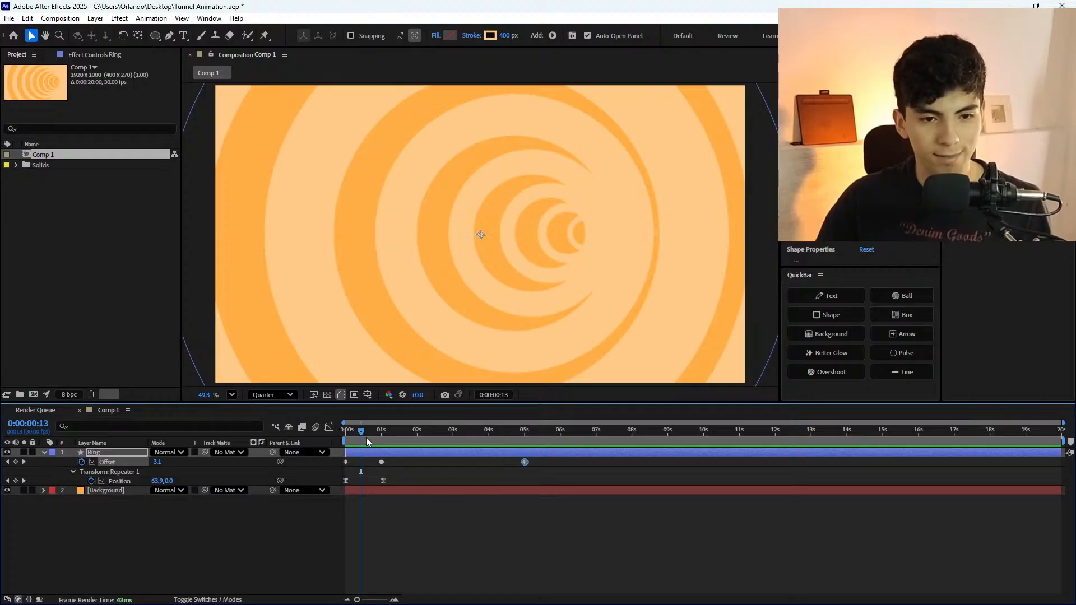
click(328, 427)
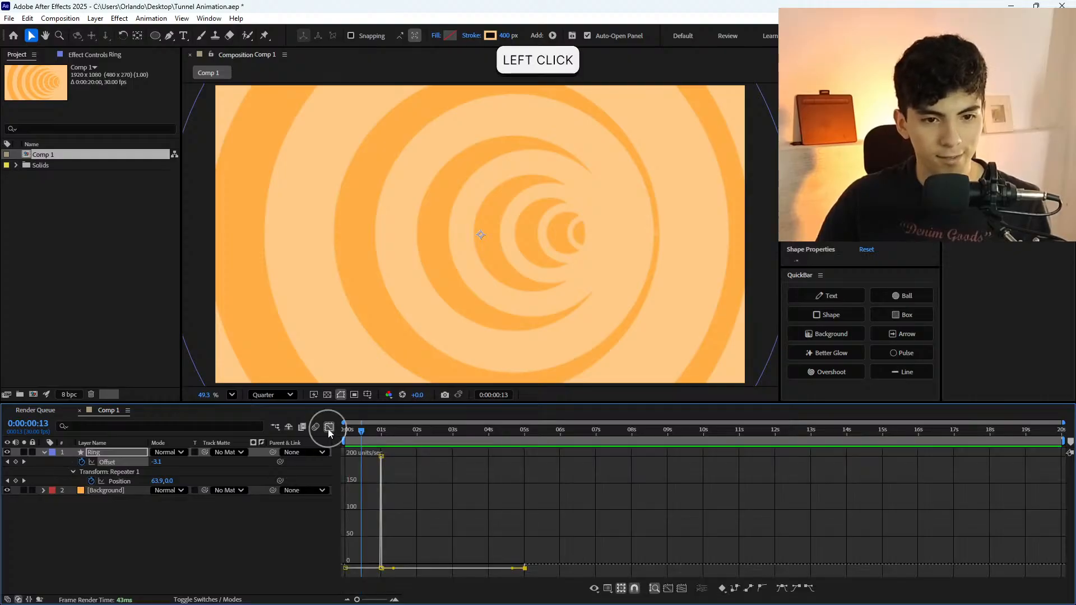
click(384, 442)
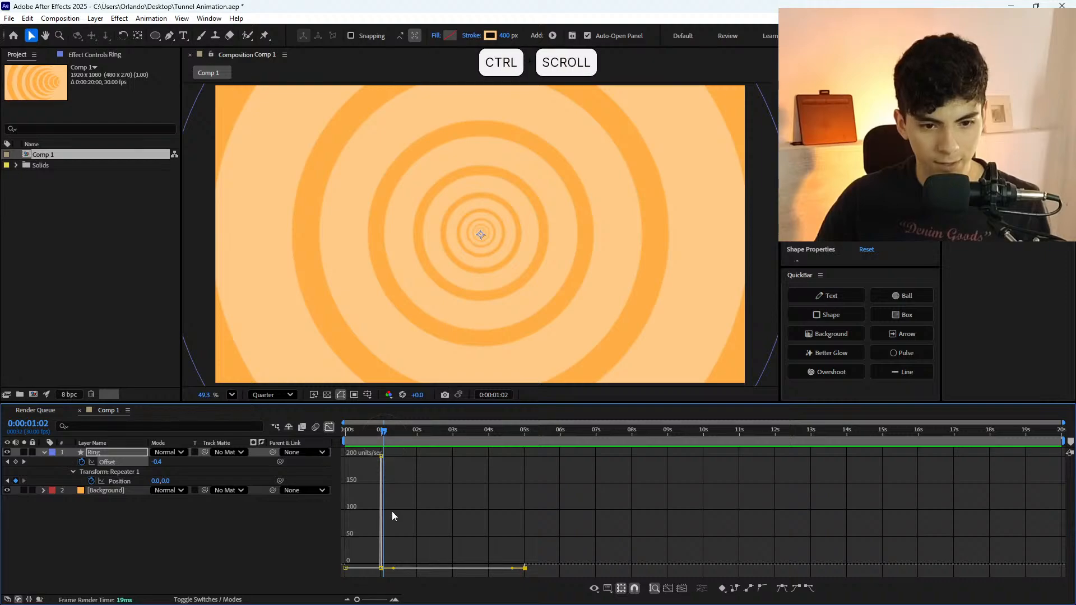
scroll(391, 550, up, 5)
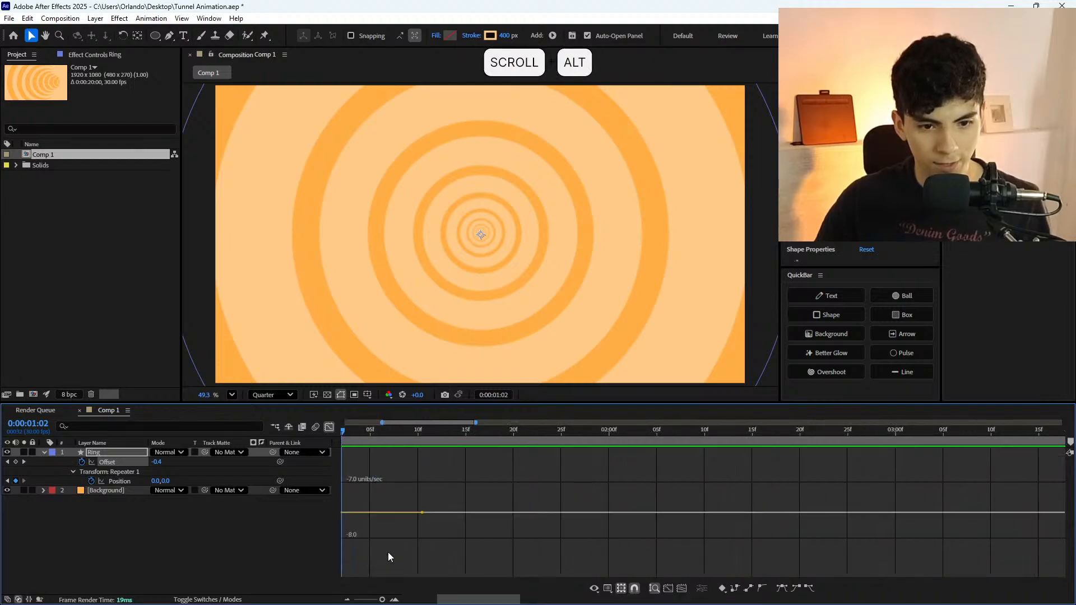
scroll(405, 526, up, 5)
scroll(555, 537, up, 3)
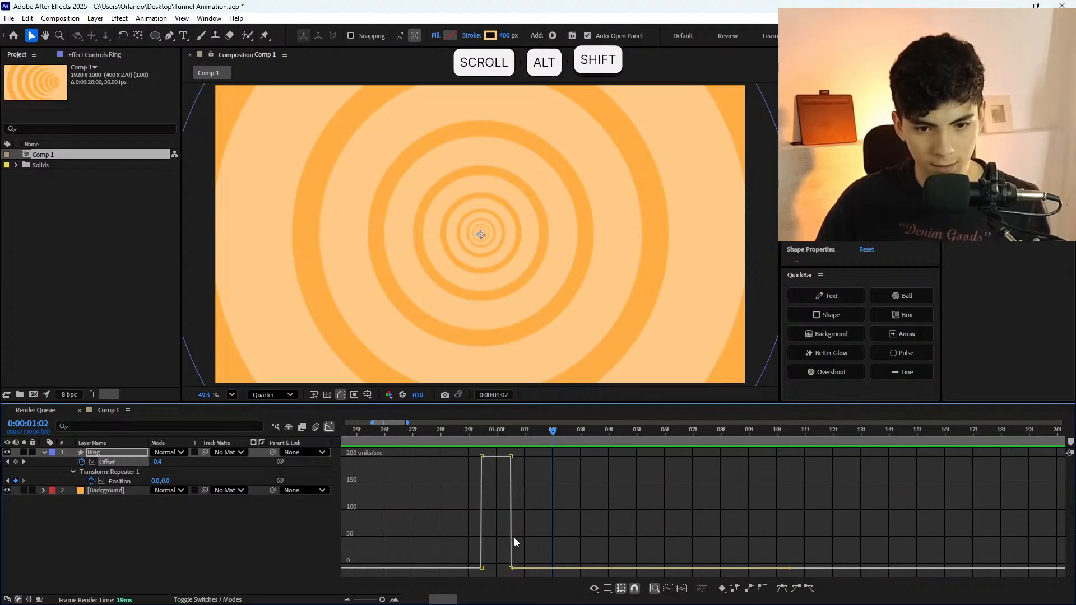
scroll(516, 516, left, 10)
scroll(516, 515, right, 10)
scroll(526, 519, left, 5)
scroll(529, 519, right, 1)
drag(448, 432, 466, 445)
scroll(465, 471, right, 2)
scroll(465, 473, left, 2)
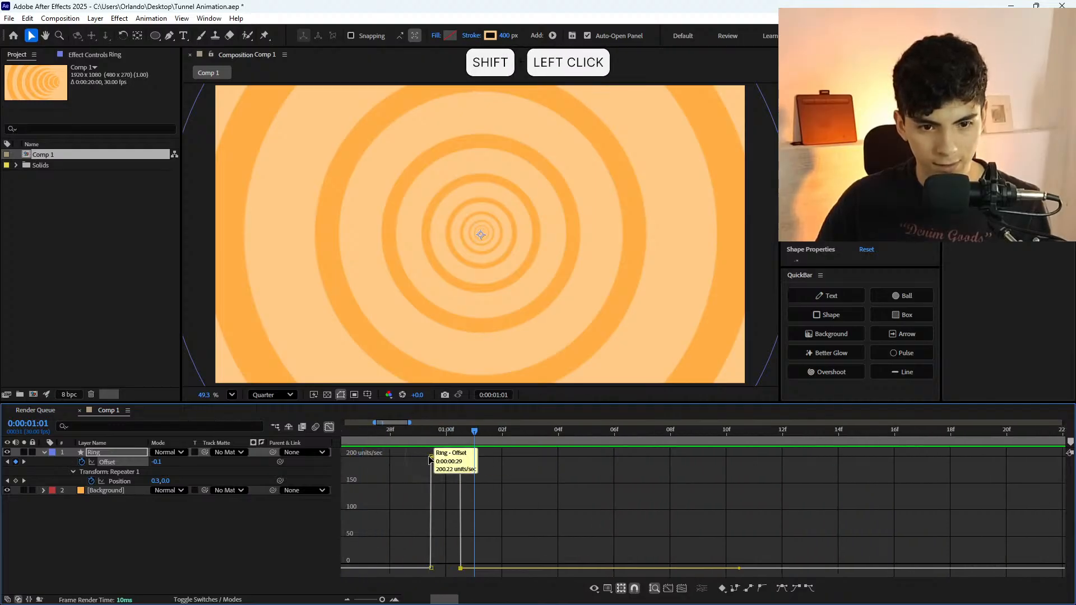
Try to reshape the Offset speed spike at the paired keyframes near 0:00:01:00 and undo each change.
shift+click(430, 458)
mouse_move(431, 460)
mouse_down()
mouse_move(435, 498)
mouse_move(451, 488)
mouse_move(382, 459)
mouse_up()
key(ctrl+z)
click(502, 488)
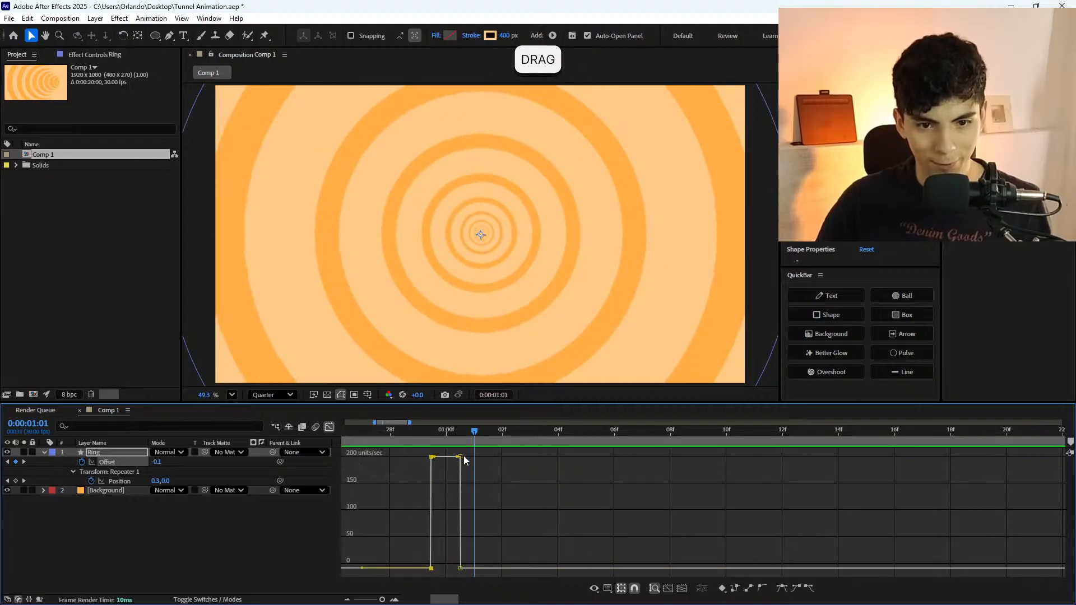
click(463, 463)
drag(460, 459, 455, 571)
key(ctrl+z)
scroll(512, 492, down, 1)
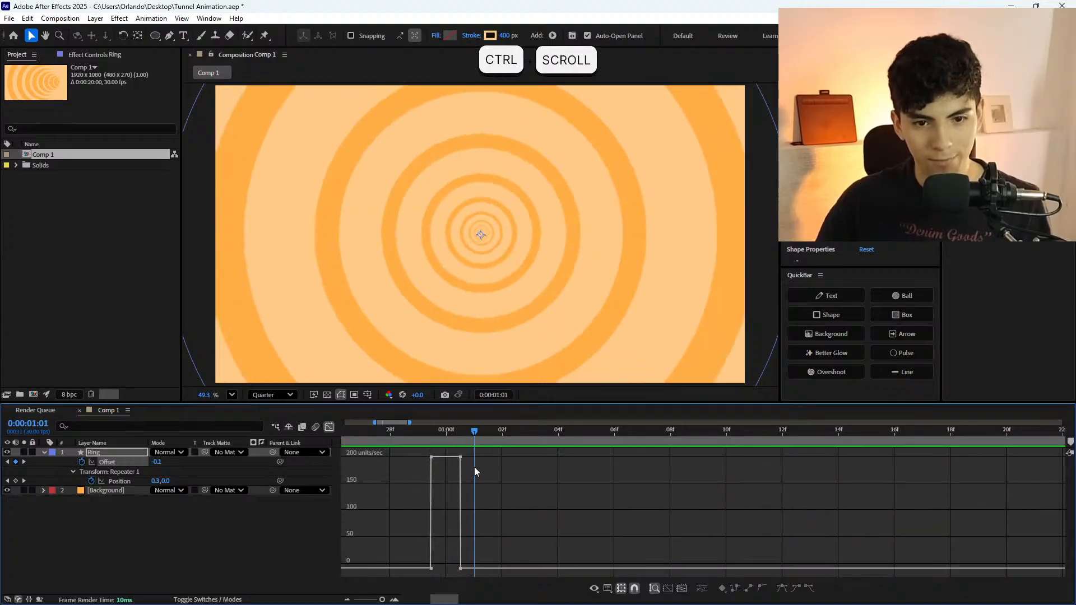
click(519, 489)
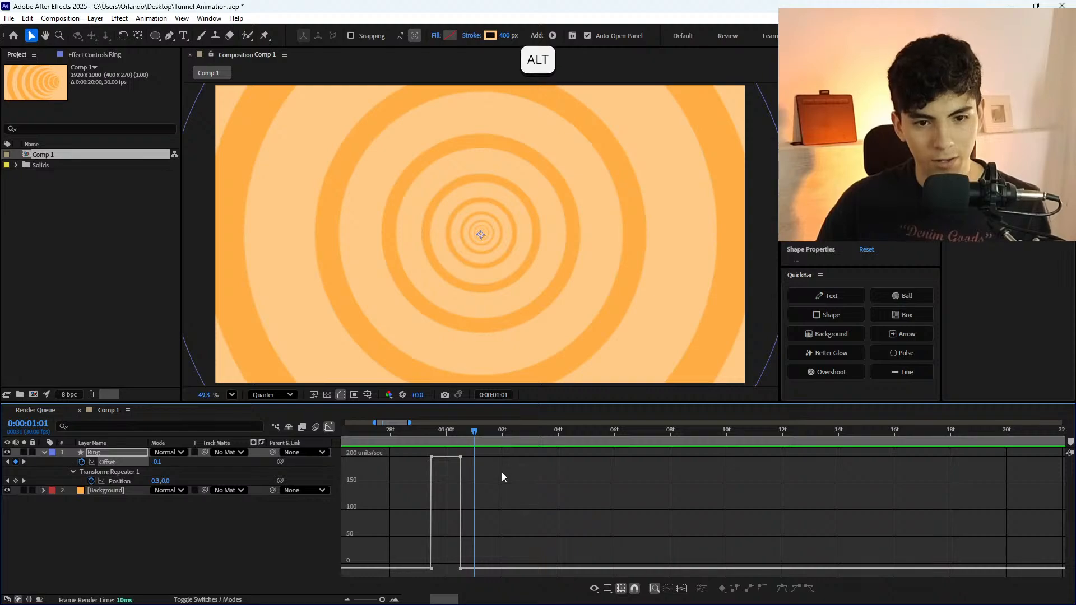
Review the Offset speed graph through to its last keyframe, return to the layer bars and show the whole timeline.
scroll(502, 471, down, 5)
scroll(532, 490, down, 4)
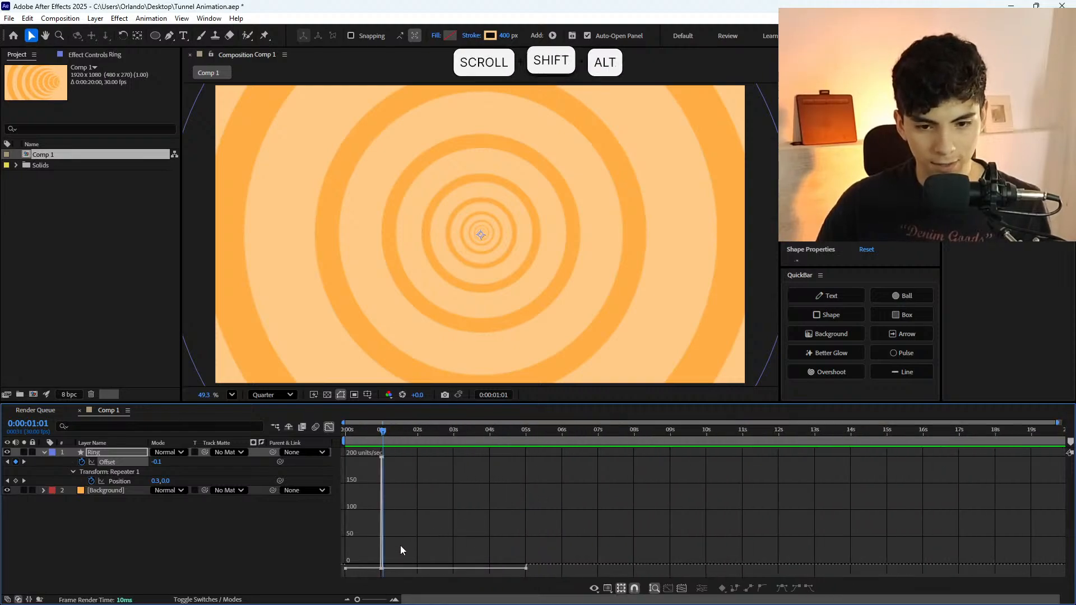
scroll(400, 546, up, 5)
scroll(491, 512, right, 3)
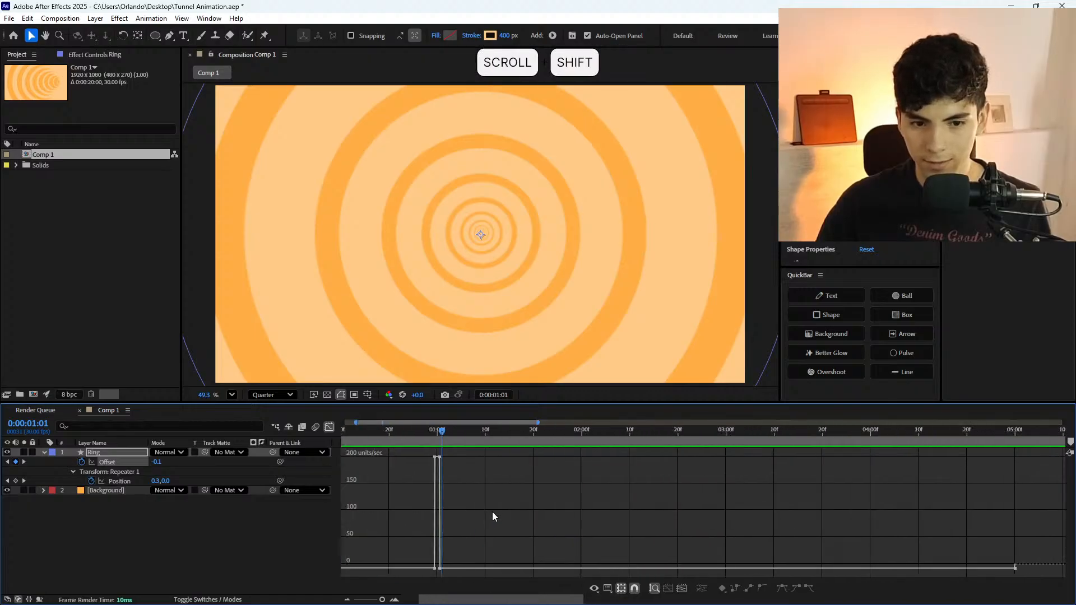
click(329, 427)
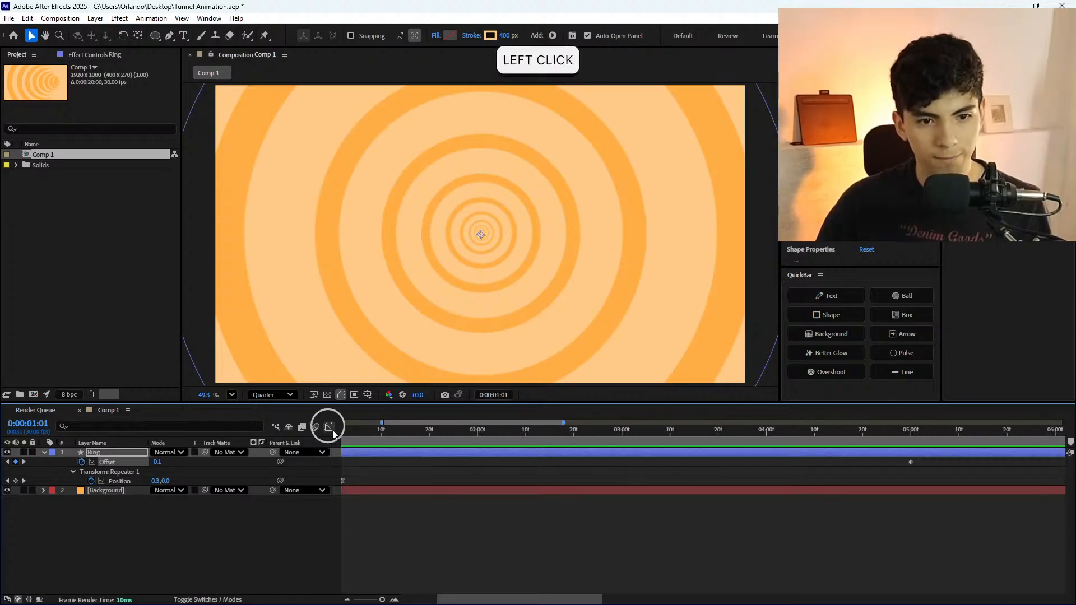
key(;)
click(436, 540)
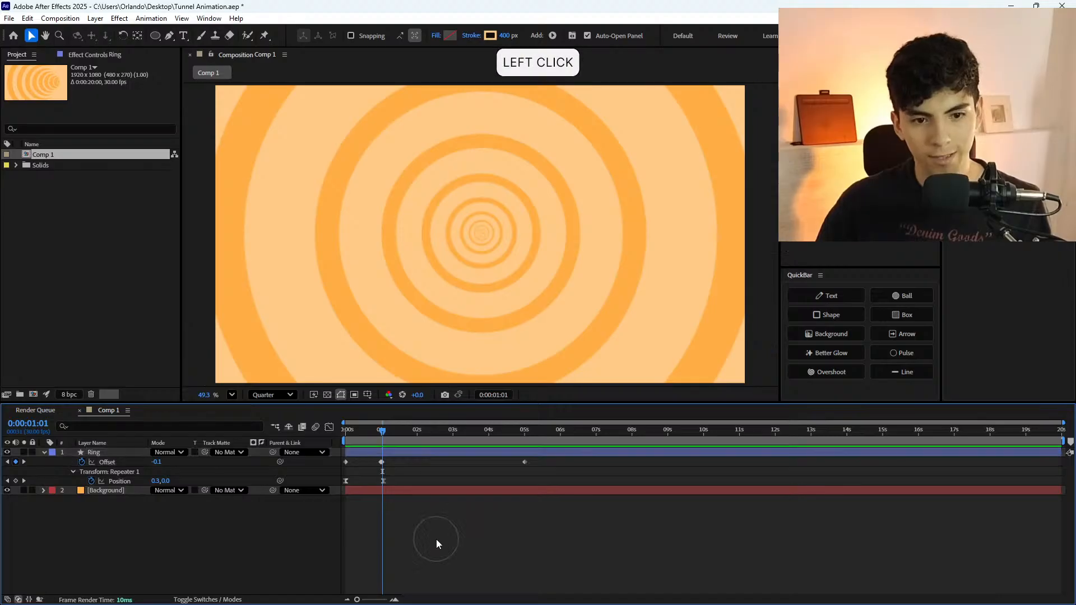
Replay the ring tunnel from the first frame and scrub through its opening seconds.
key(space)
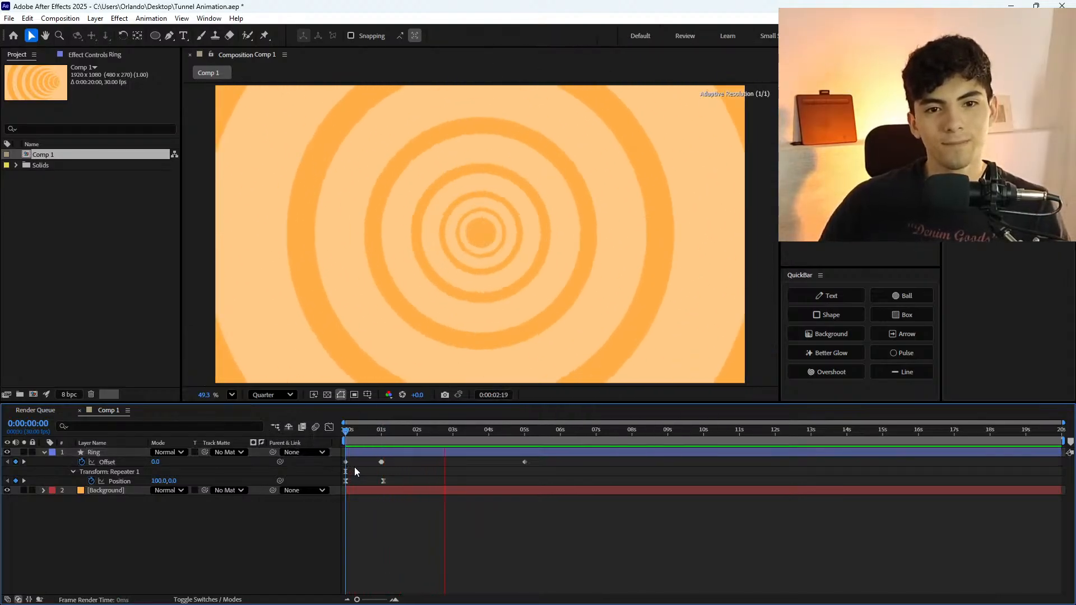
click(342, 433)
key(space)
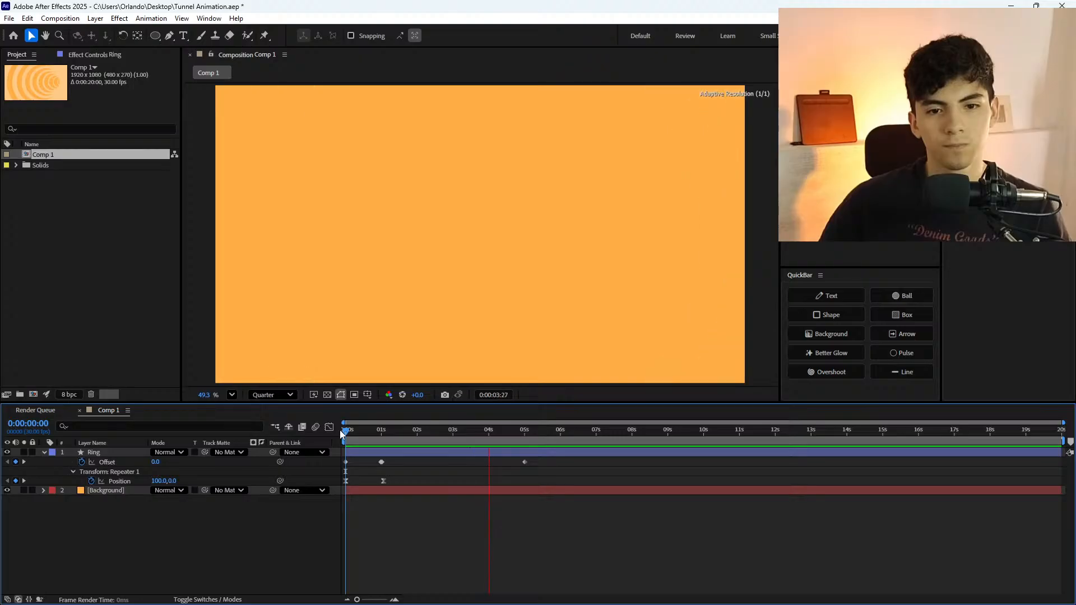
click(340, 432)
drag(340, 432, 455, 447)
Apply Easy Ease to the last Offset keyframe at 5 seconds and replay from the first frame, placing the playhead at 0:00:01:11.
drag(567, 477, 281, 429)
key(F9)
key(space)
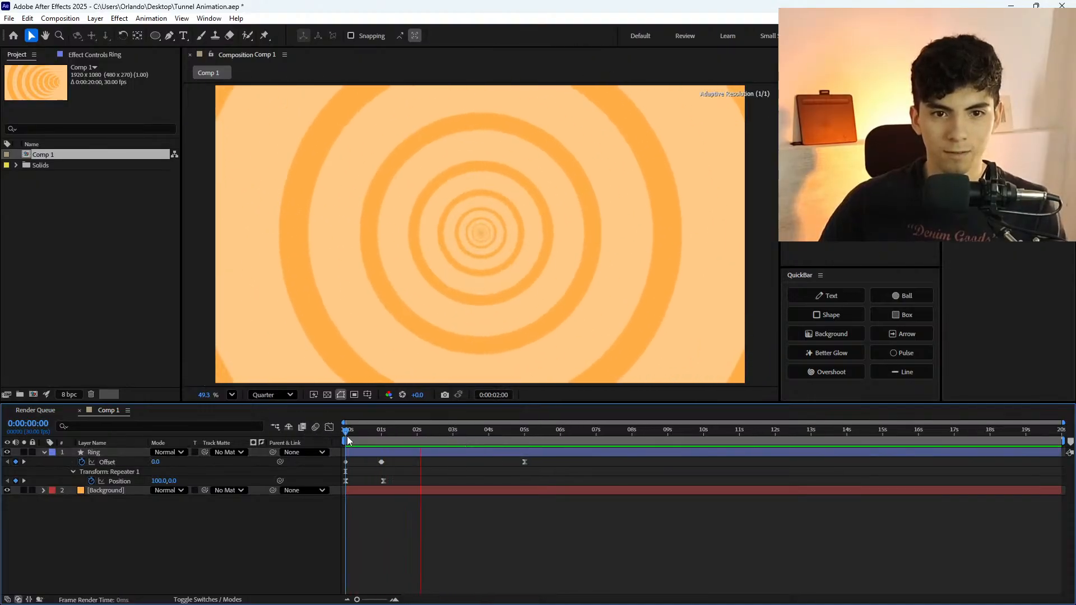
click(395, 431)
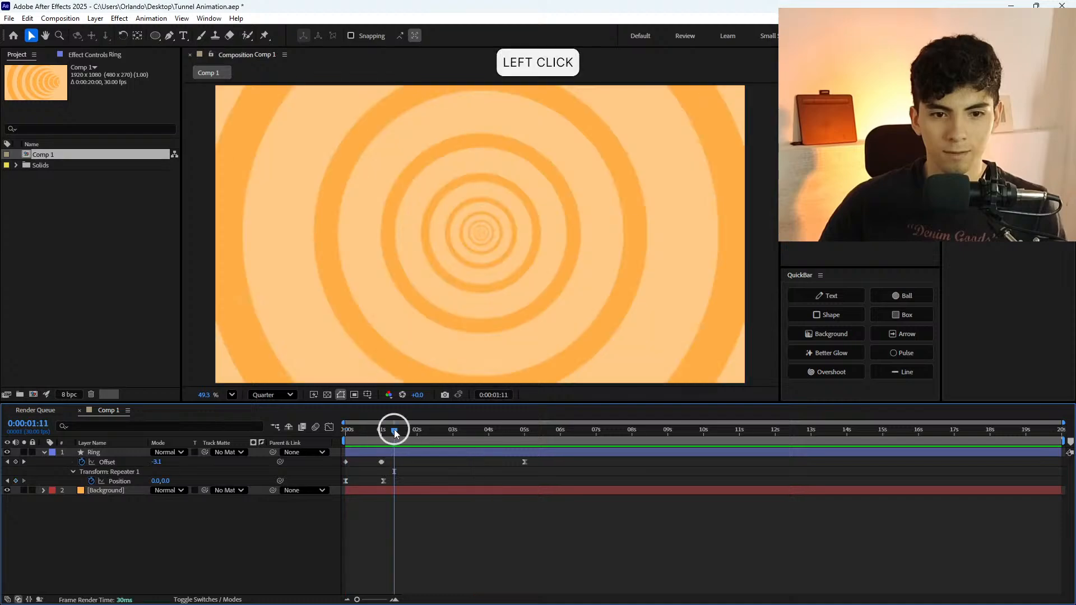
Extend the last Offset keyframe's ease handle in the speed graph back to about 3 seconds and replay from the first frame.
drag(556, 483, 501, 455)
click(329, 427)
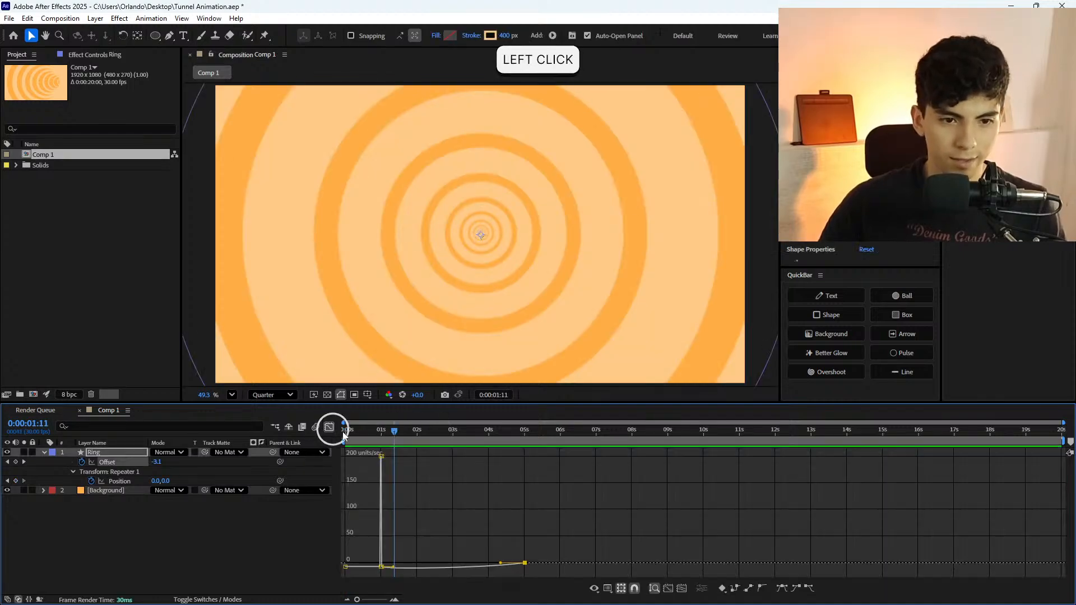
drag(506, 567, 446, 568)
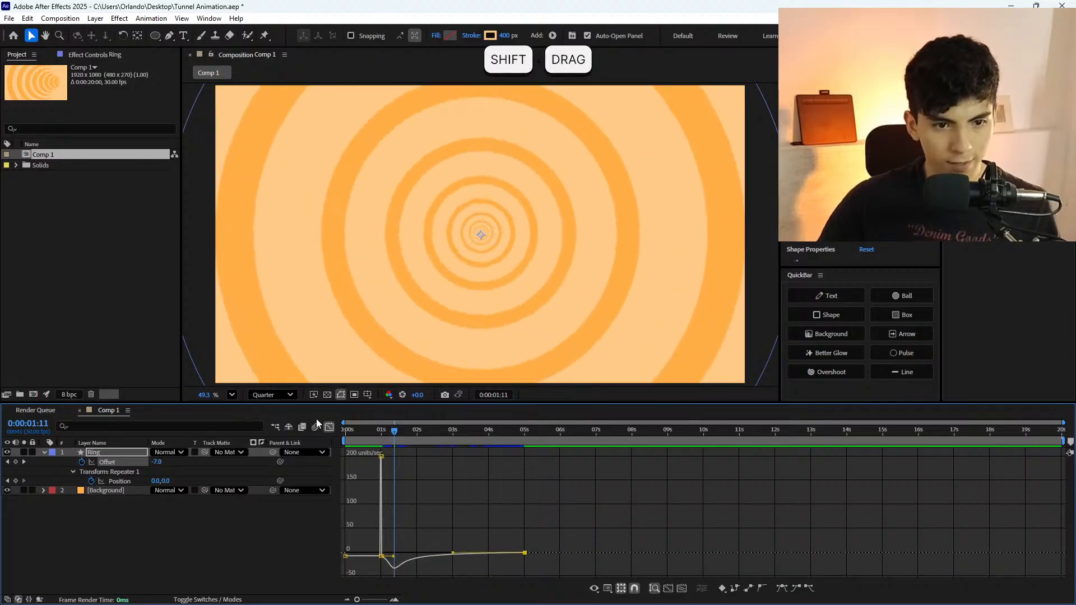
click(328, 428)
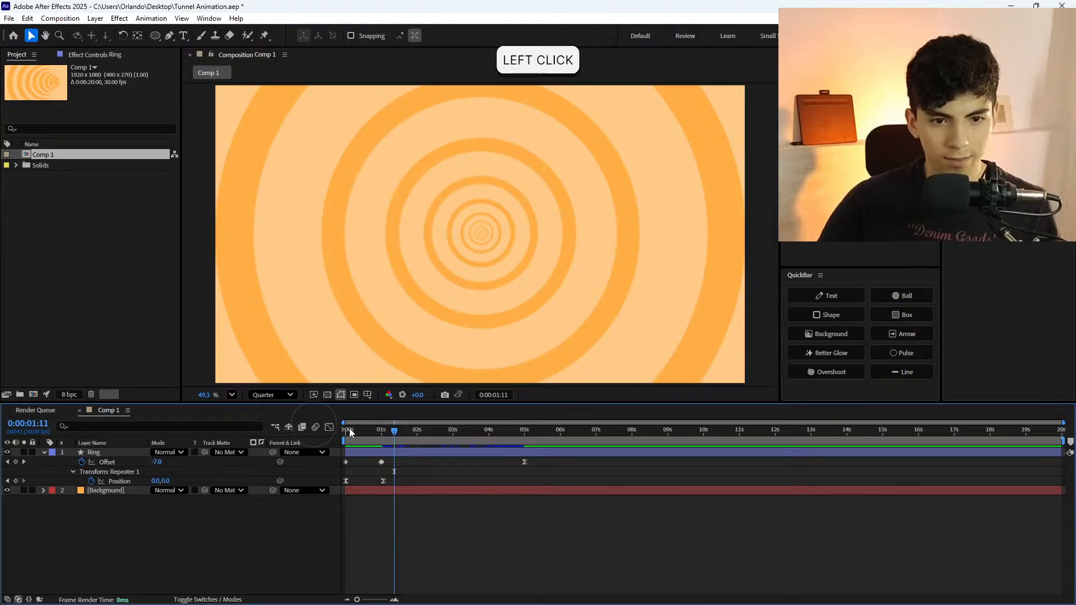
click(345, 430)
key(space)
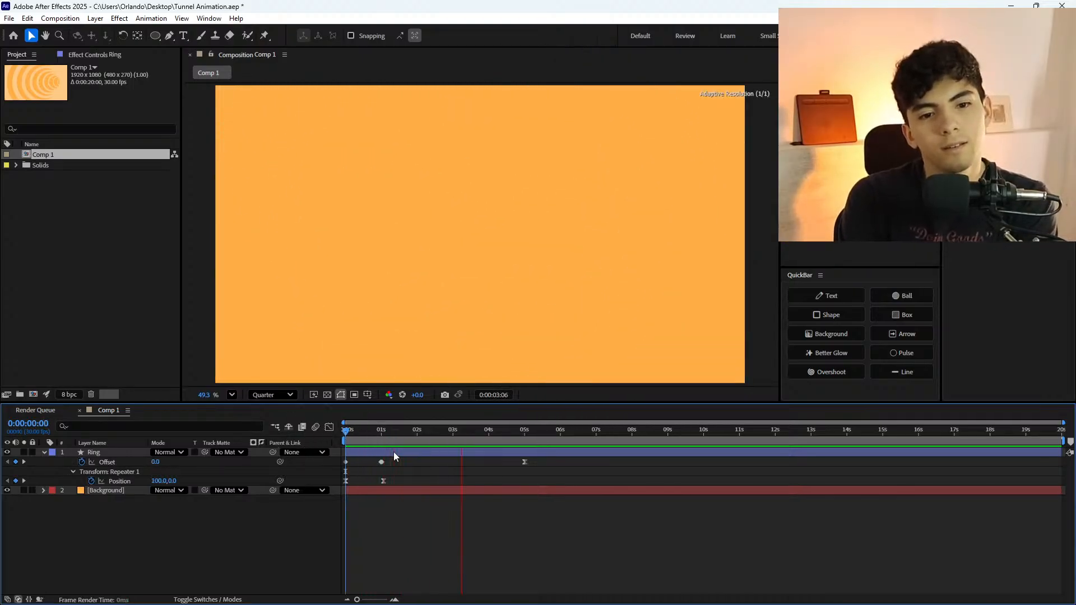
key(space)
Shorten the last Offset keyframe's ease handle slightly in the speed graph and replay the tunnel from the first frame.
key(ctrl+z)
key(ctrl+z)
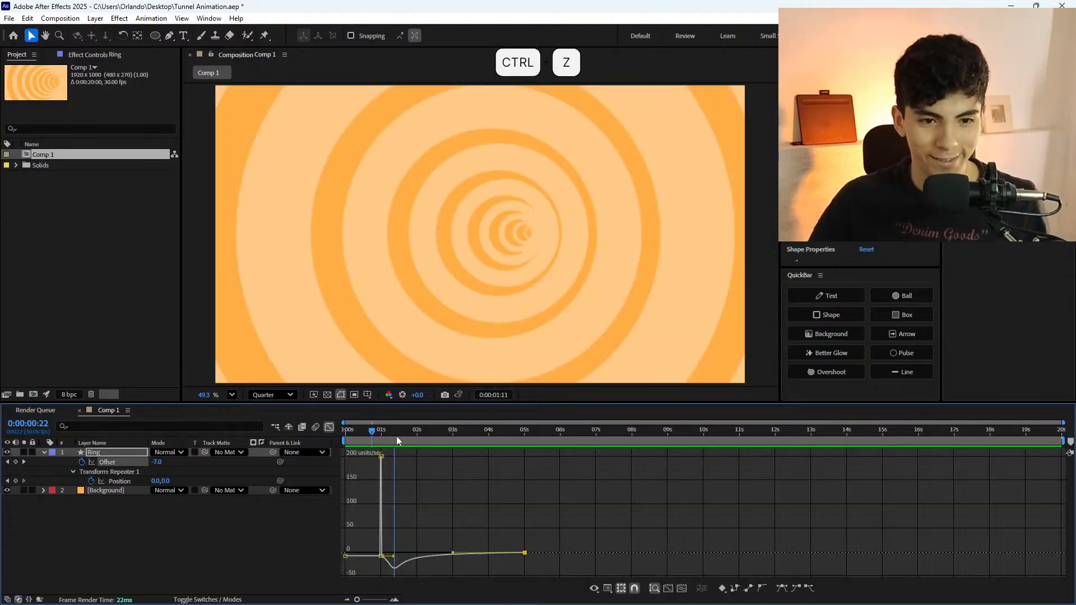
mouse_move(452, 555)
mouse_down()
mouse_move(461, 577)
mouse_move(460, 557)
mouse_up()
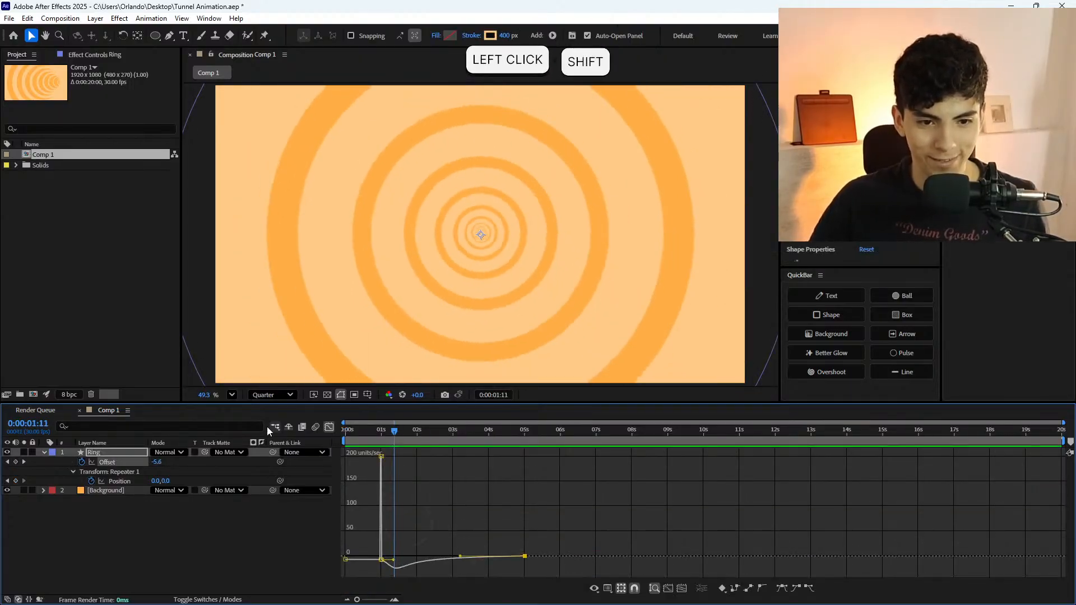
click(328, 428)
key(space)
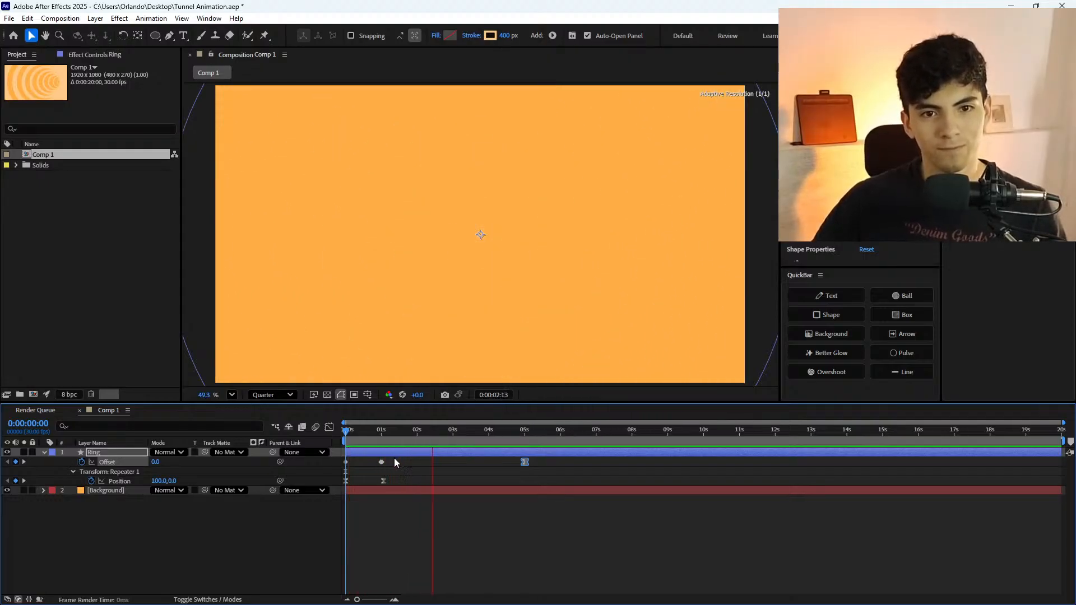
click(391, 461)
key(space)
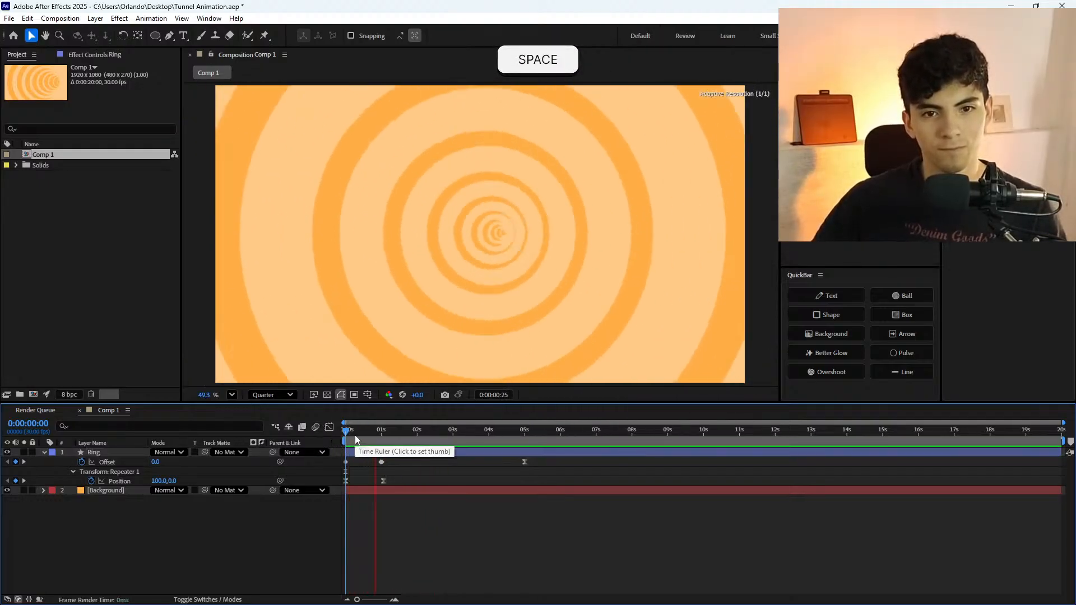
click(354, 435)
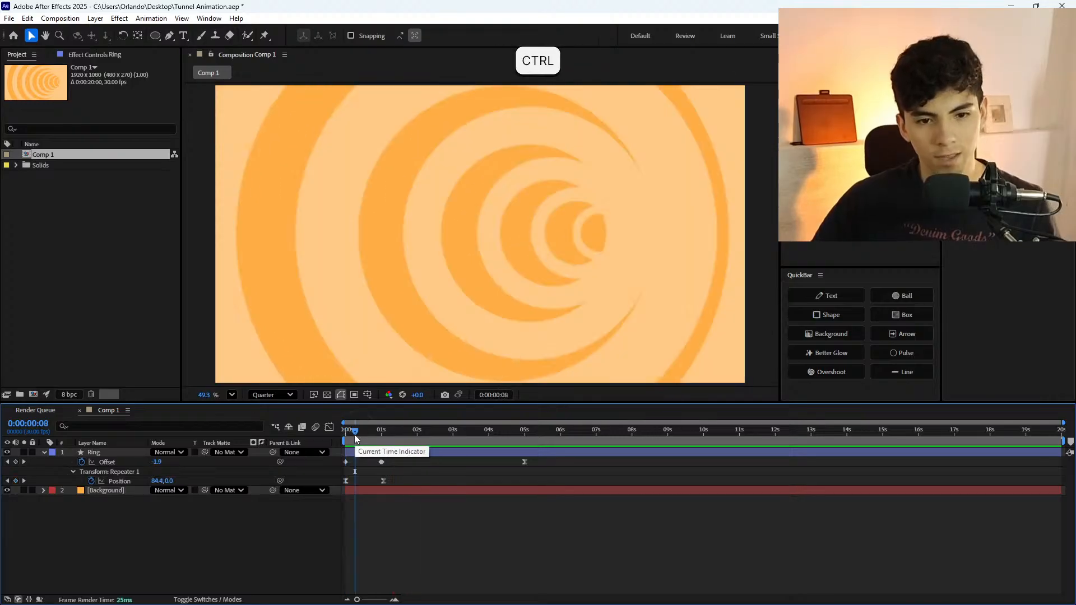
Undo the ease handle edits, restore the last Offset keyframe to linear and return to the first frame.
key(ctrl+z)
key(ctrl+z)
key(ctrl+z)
key(ctrl+z)
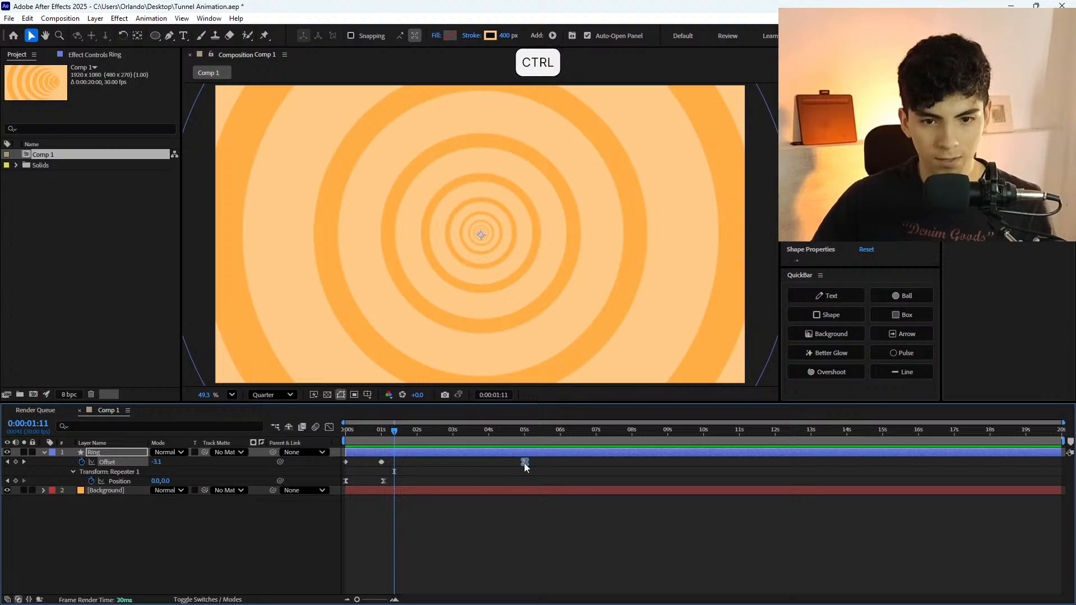
ctrl+click(525, 463)
drag(432, 440, 278, 447)
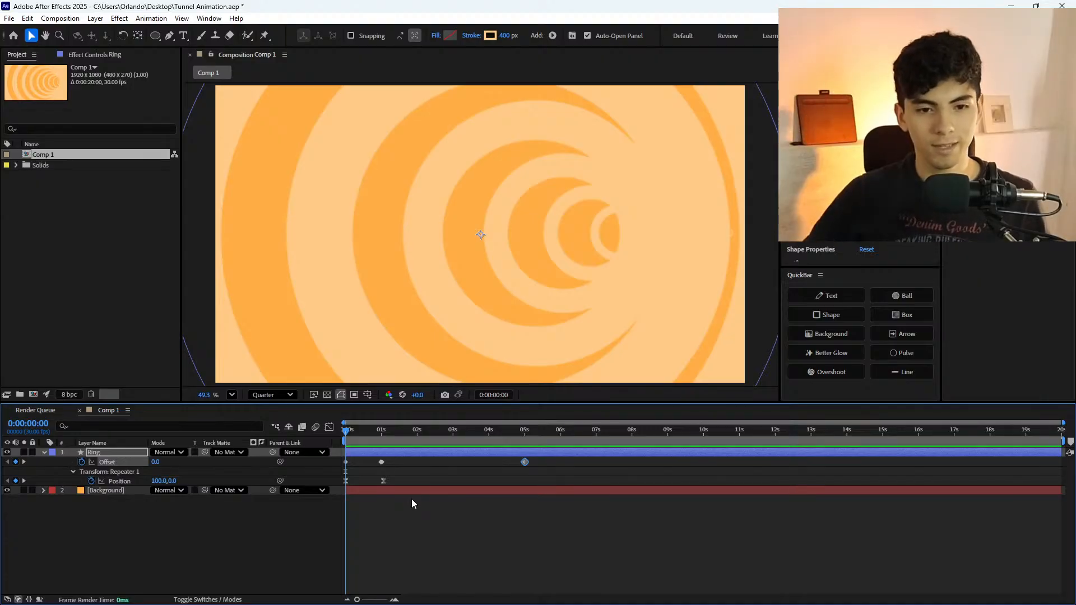
Replay and scrub the tunnel from the first frame to check the linear closing section, parking the playhead at 0:00:03:19.
click(373, 432)
click(381, 434)
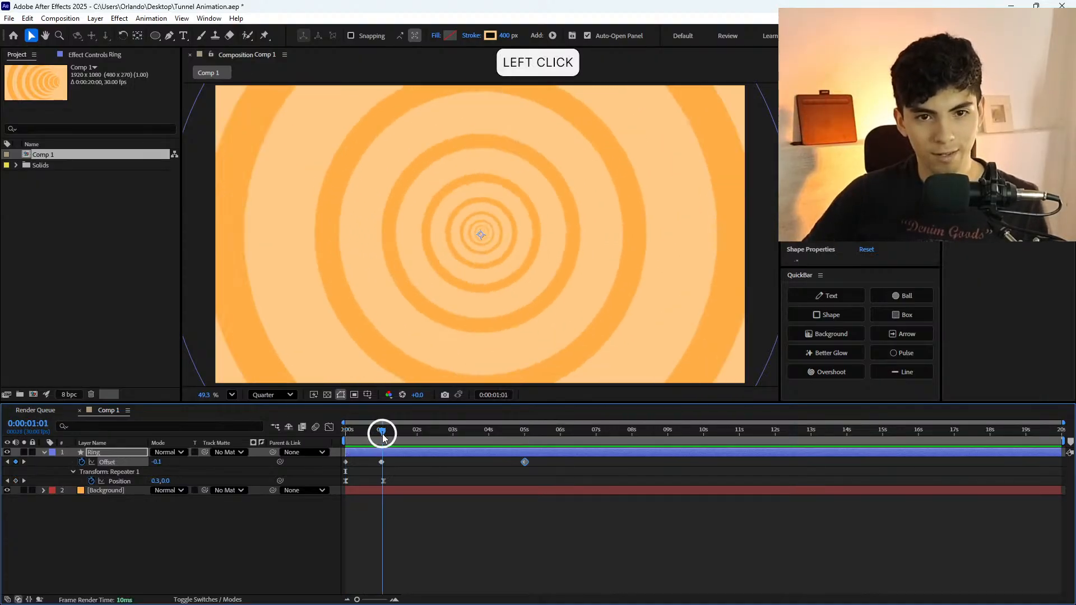
drag(382, 438, 346, 442)
key(space)
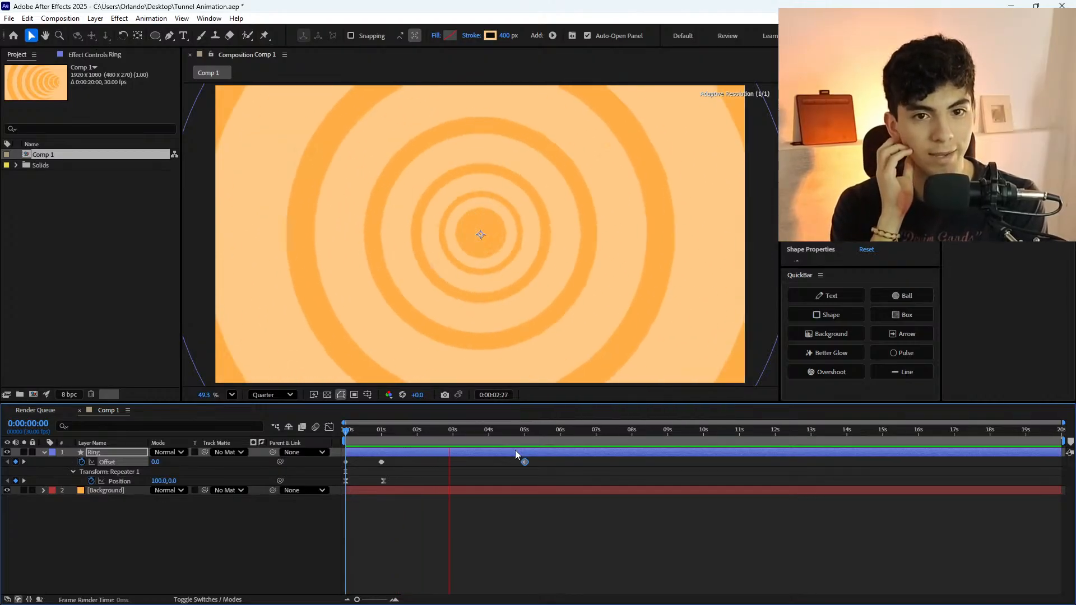
drag(461, 443, 308, 439)
key(space)
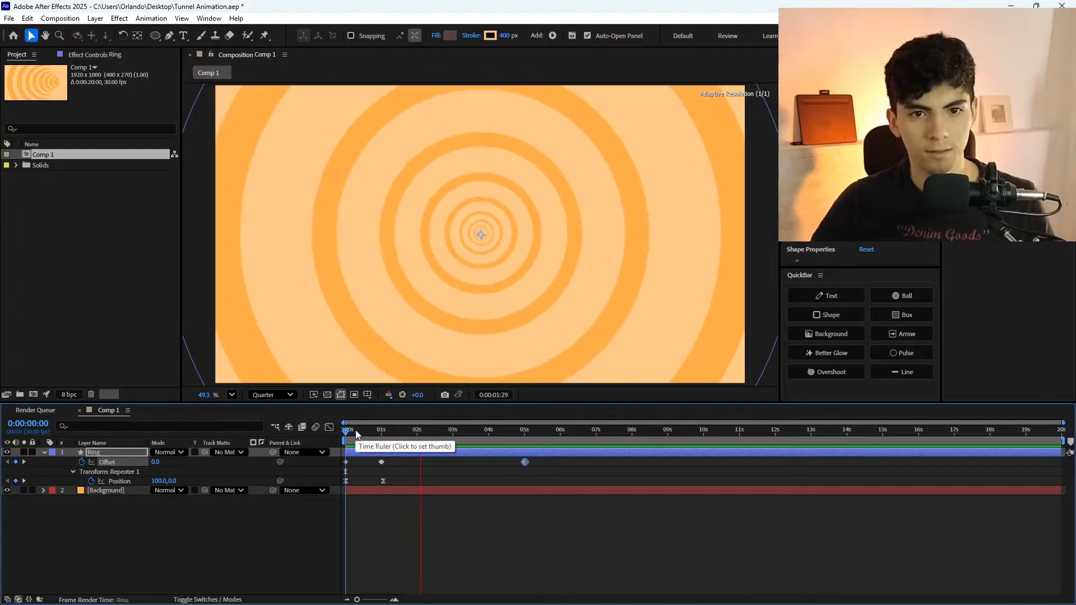
drag(356, 434, 478, 457)
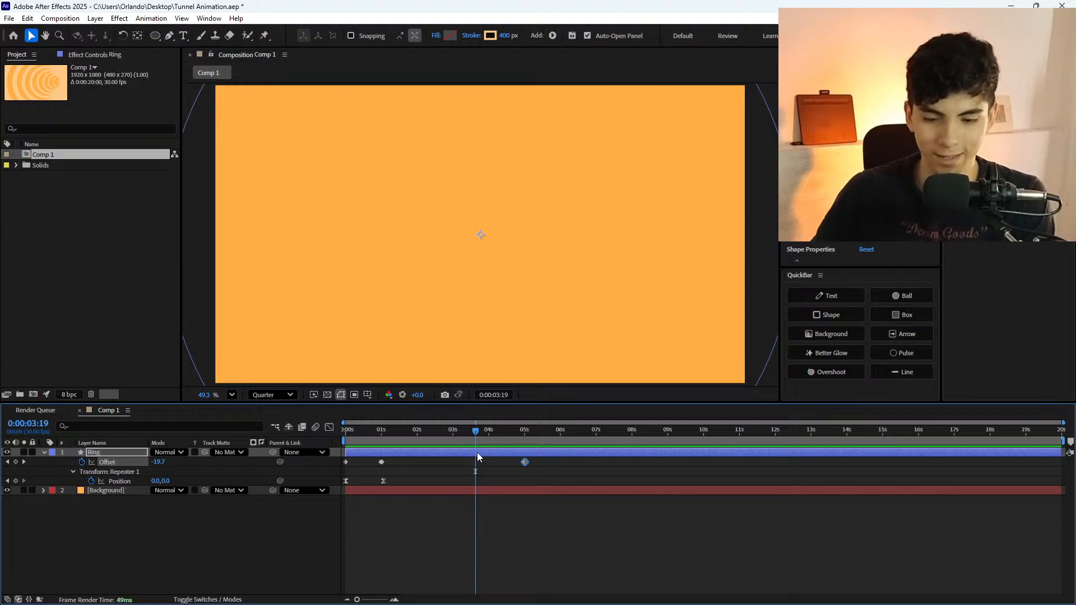
Apply Easy Ease to the last Offset keyframe at 5 seconds and replay from the first frame, parking the playhead at 0:00:01:21.
key(F9)
click(478, 458)
key(space)
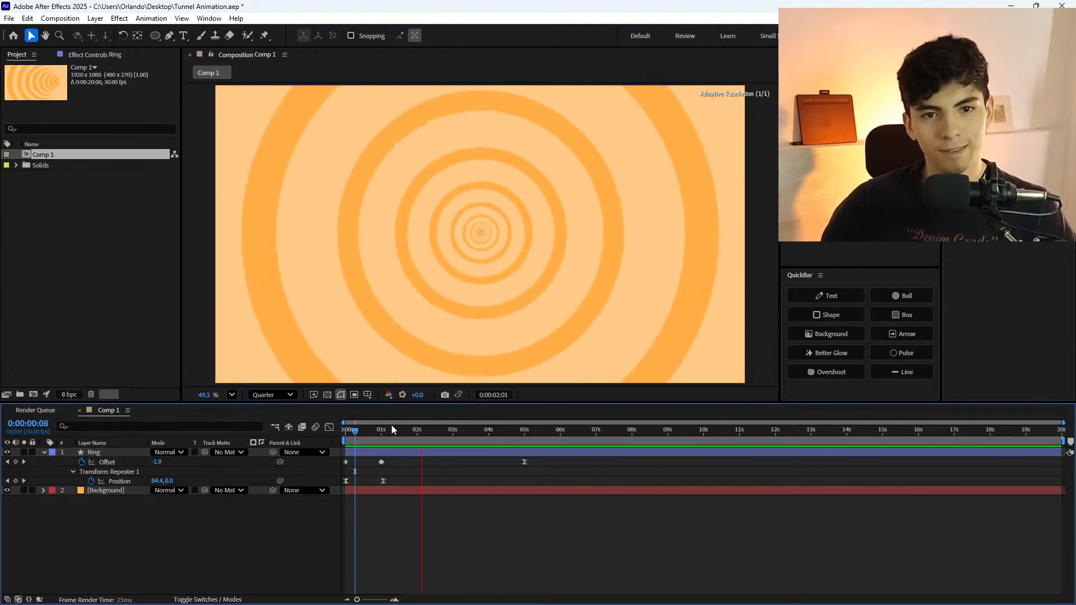
drag(415, 429, 292, 432)
key(space)
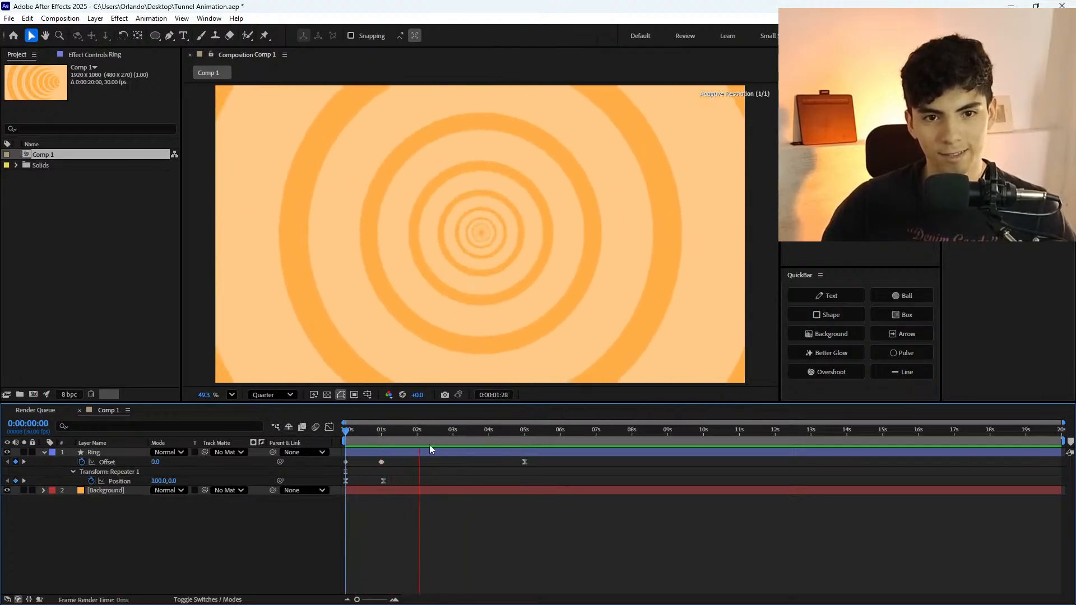
click(348, 432)
key(space)
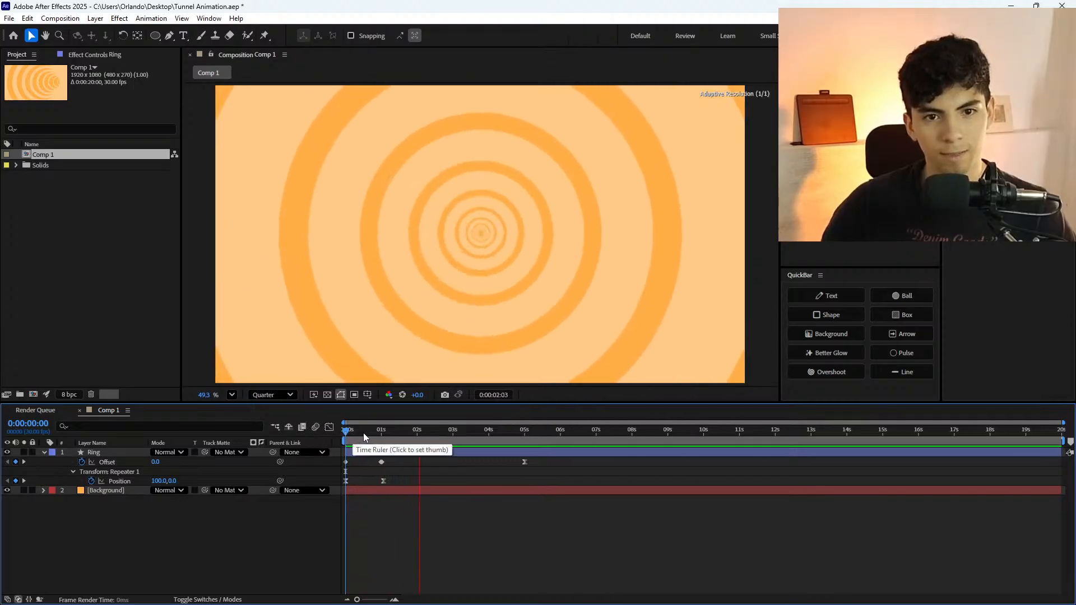
drag(348, 433, 407, 448)
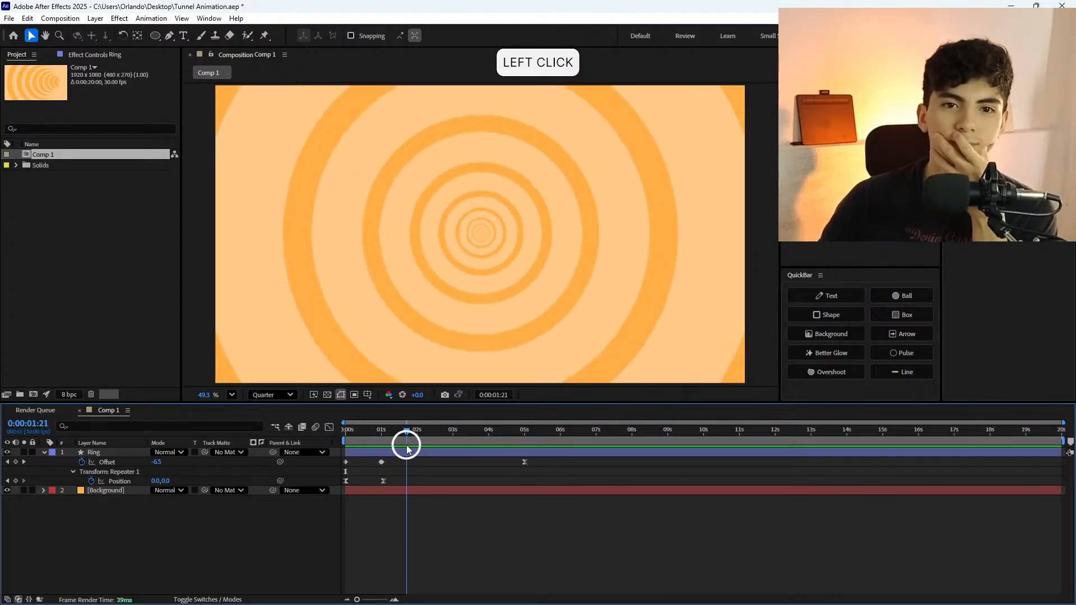
Set the Ring layer's stroke width to 50 px, leaving the layer deselected.
click(409, 451)
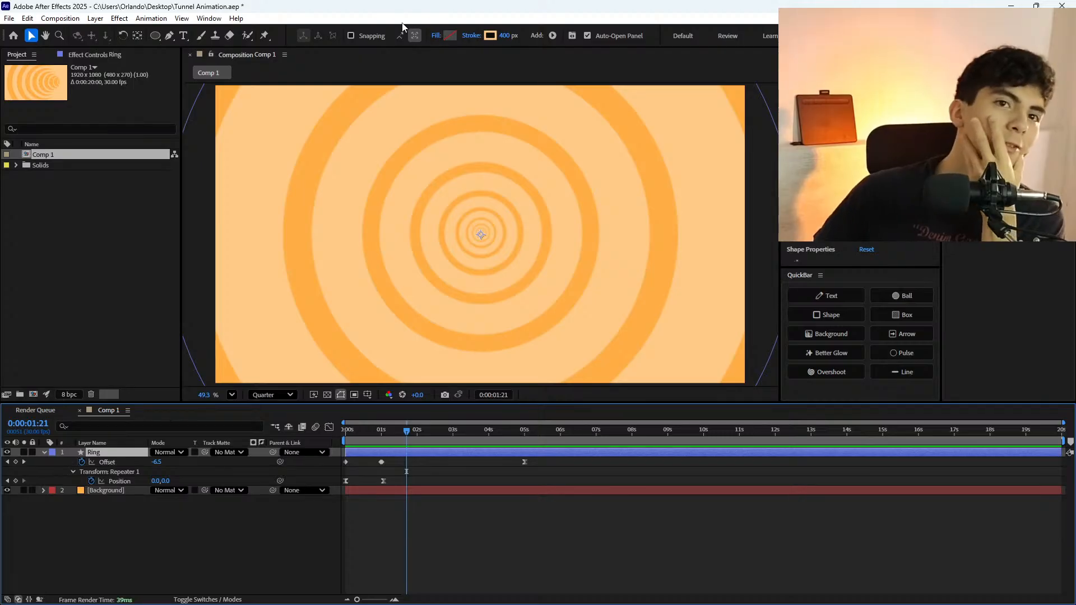
key(g)
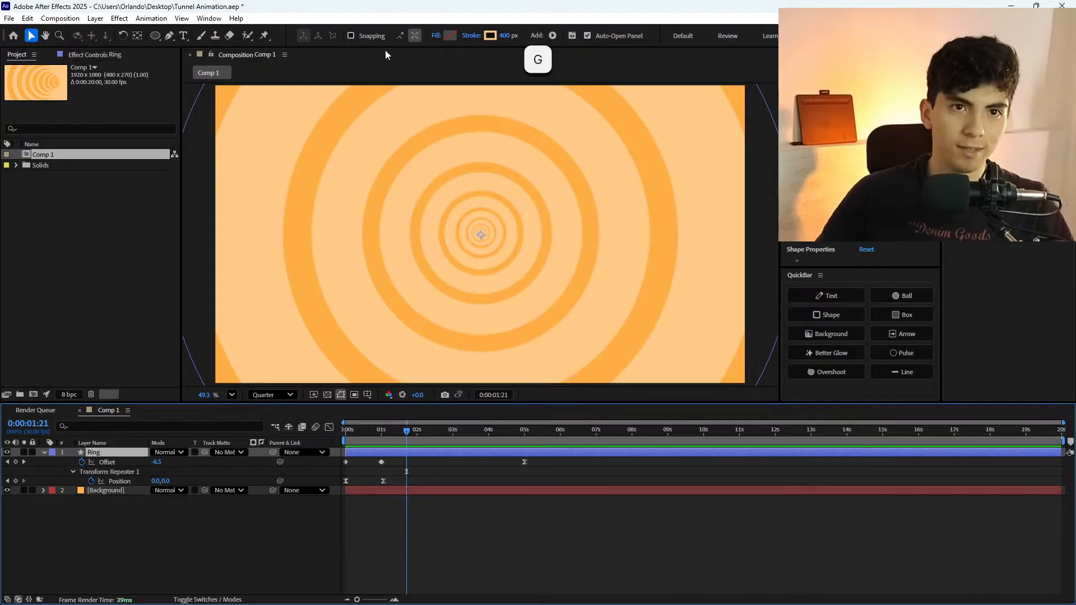
click(409, 35)
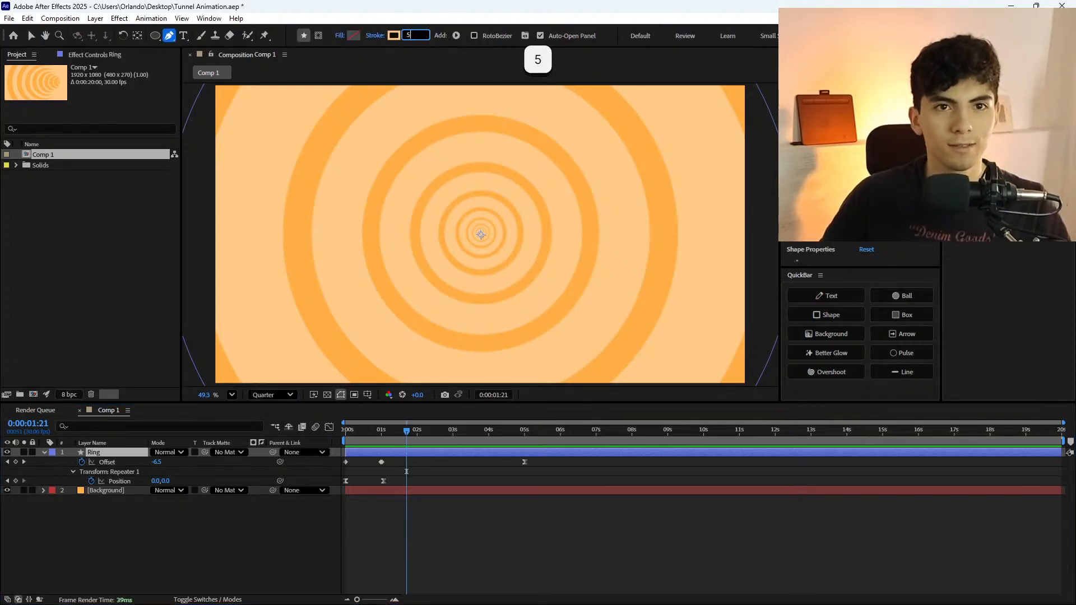
text(50)
key(Return)
click(529, 533)
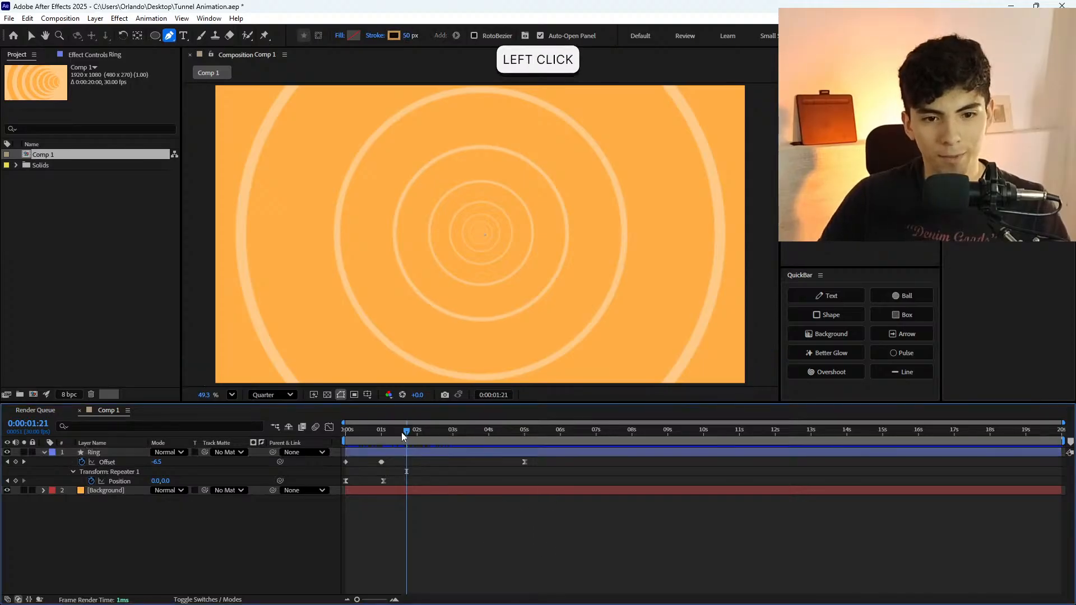
Replay the thin-stroked ring tunnel several times from the first frame and return there.
key(space)
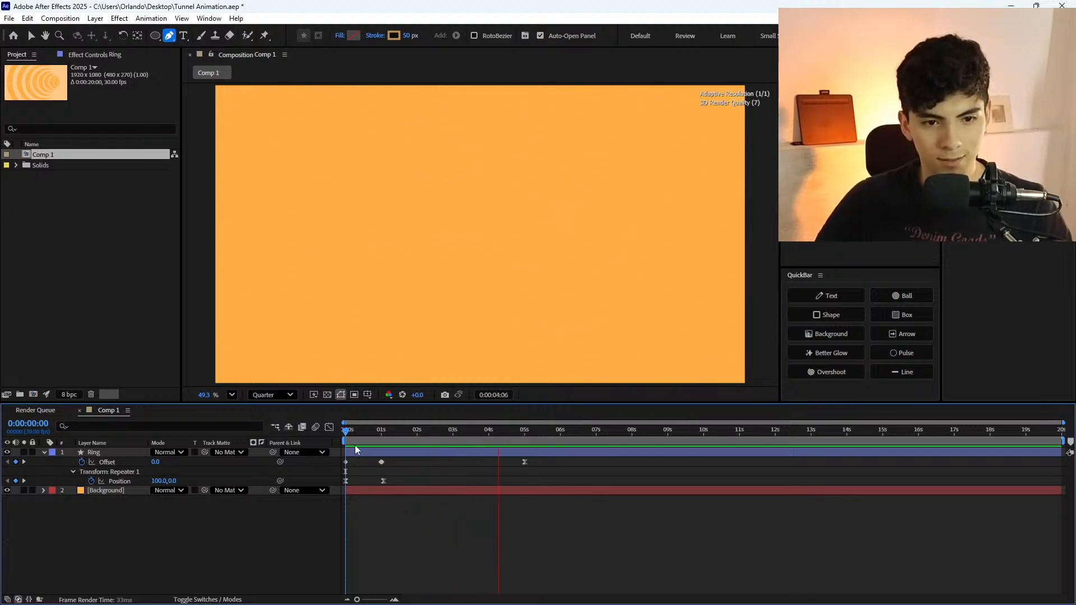
click(336, 433)
key(space)
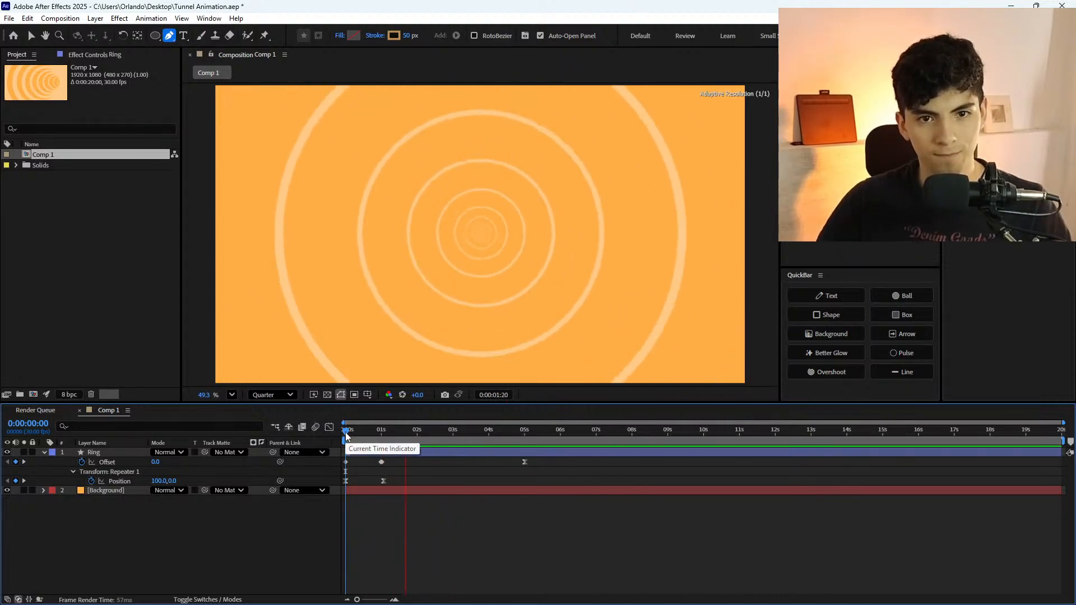
key(space)
key(space)
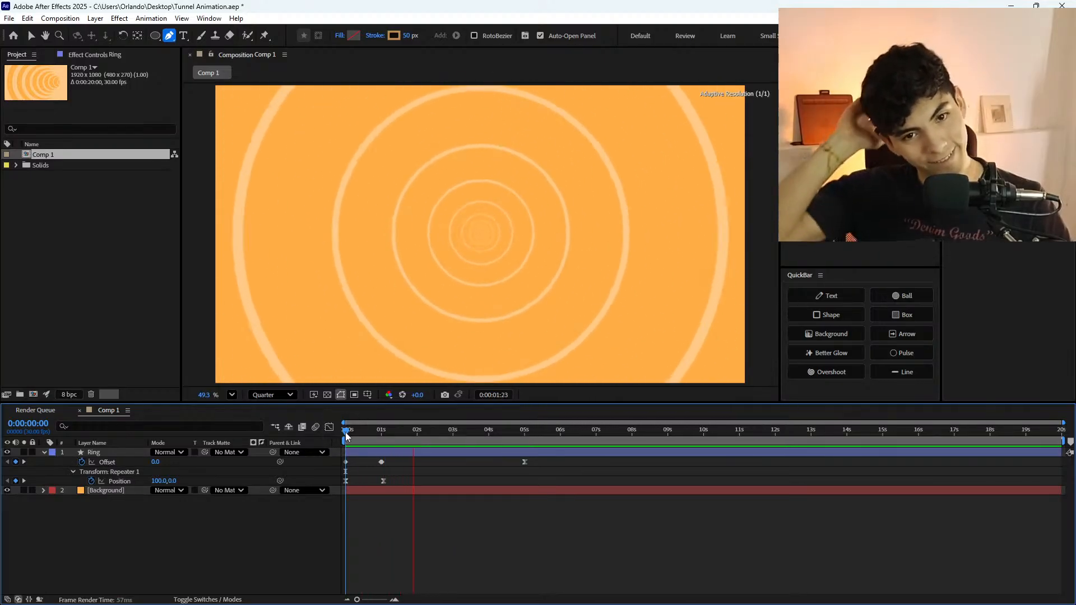
click(345, 431)
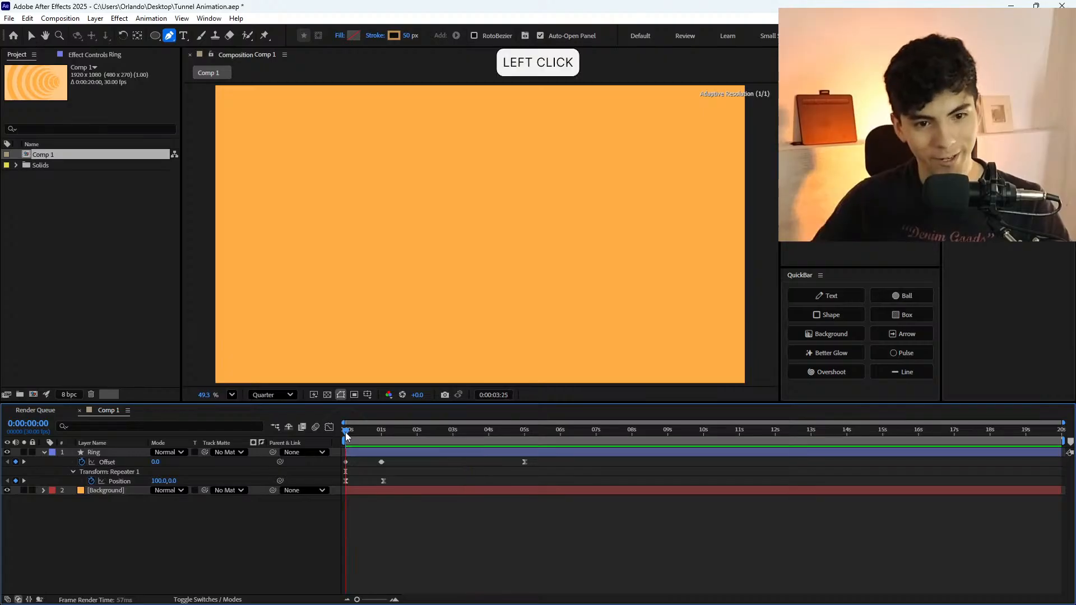
click(406, 36)
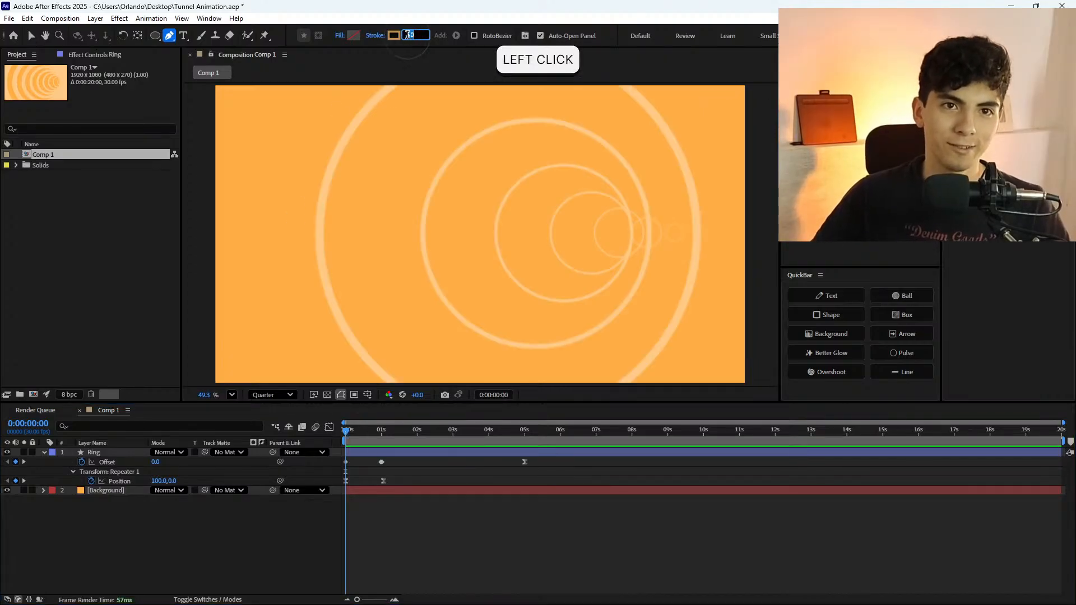
text(250)
key(Return)
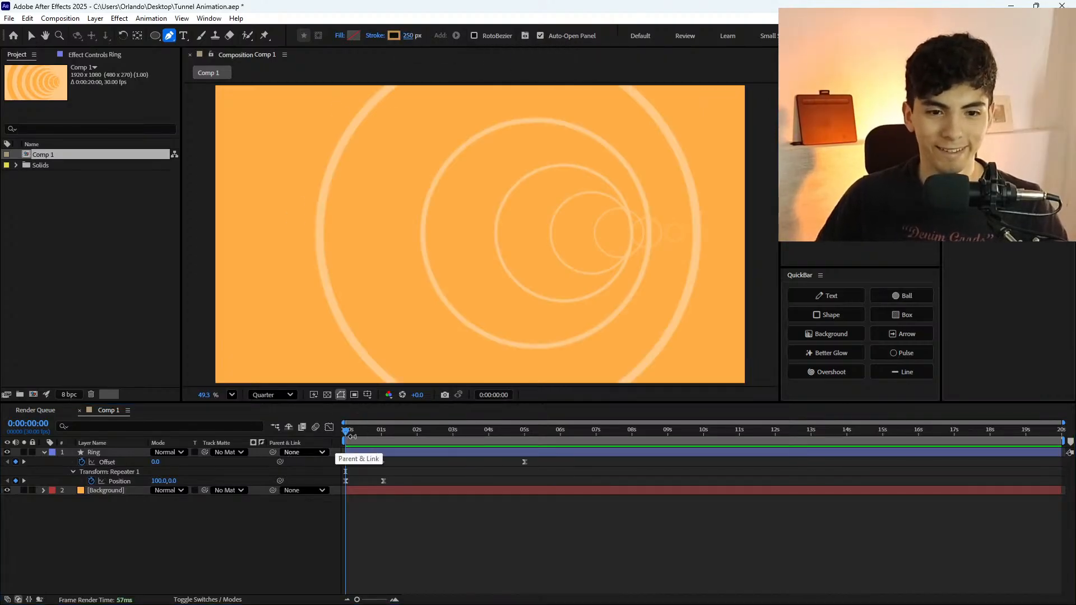
Set the Ring layer's stroke width to 300 px, replay the tunnel and return to the first frame.
click(391, 452)
click(408, 38)
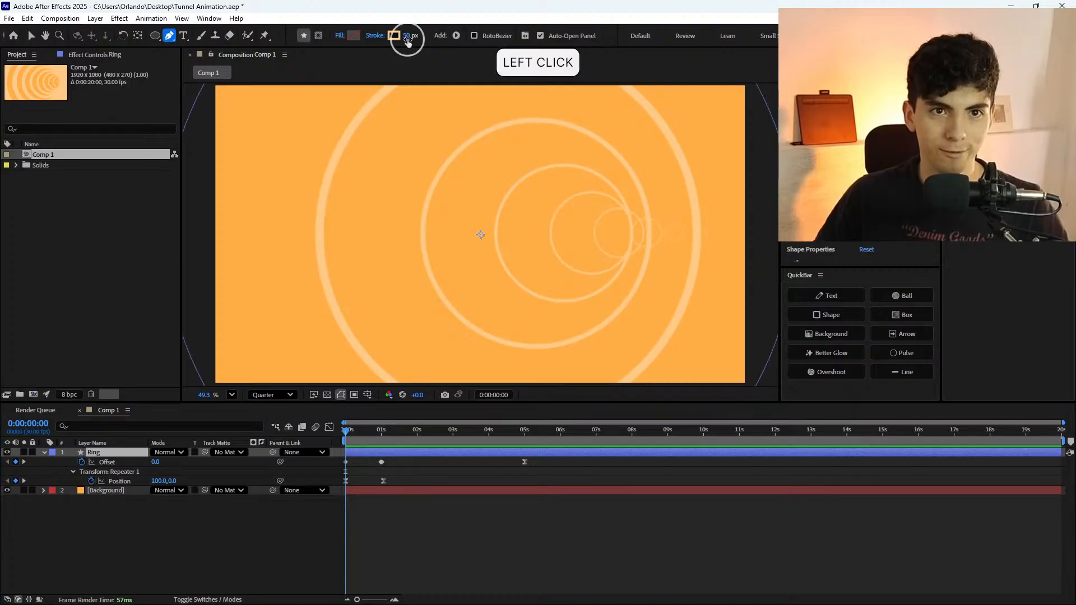
text(4)
key(BackSpace)
text(300)
key(Return)
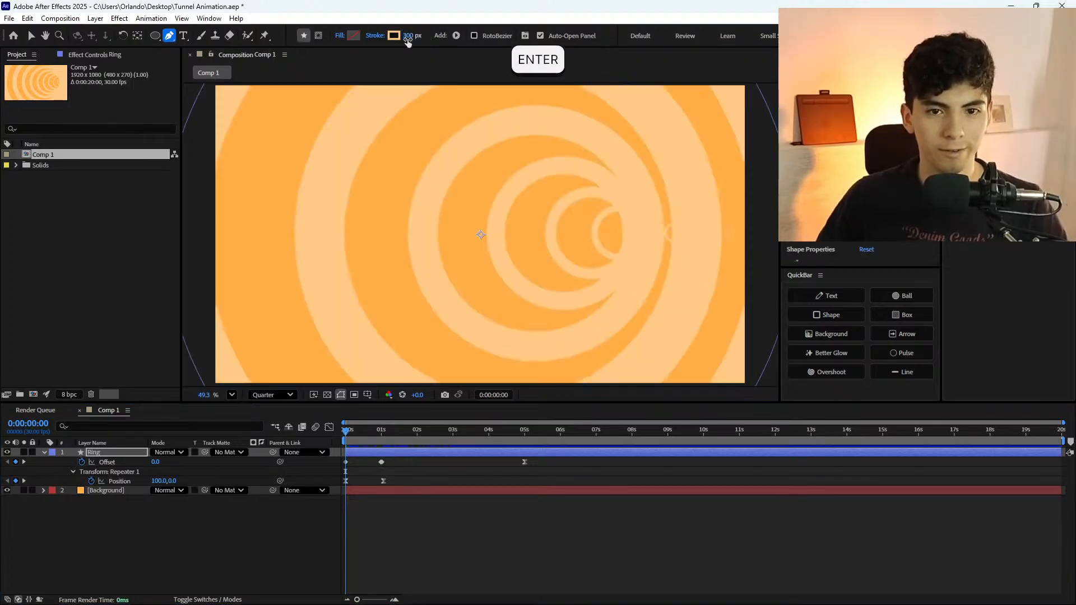
click(554, 515)
key(space)
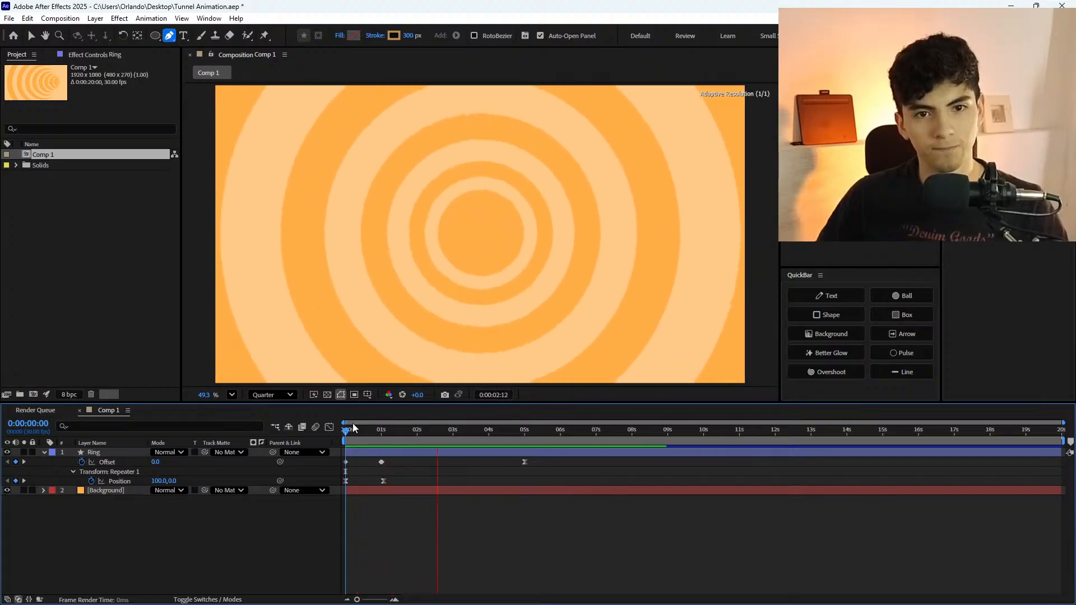
click(346, 428)
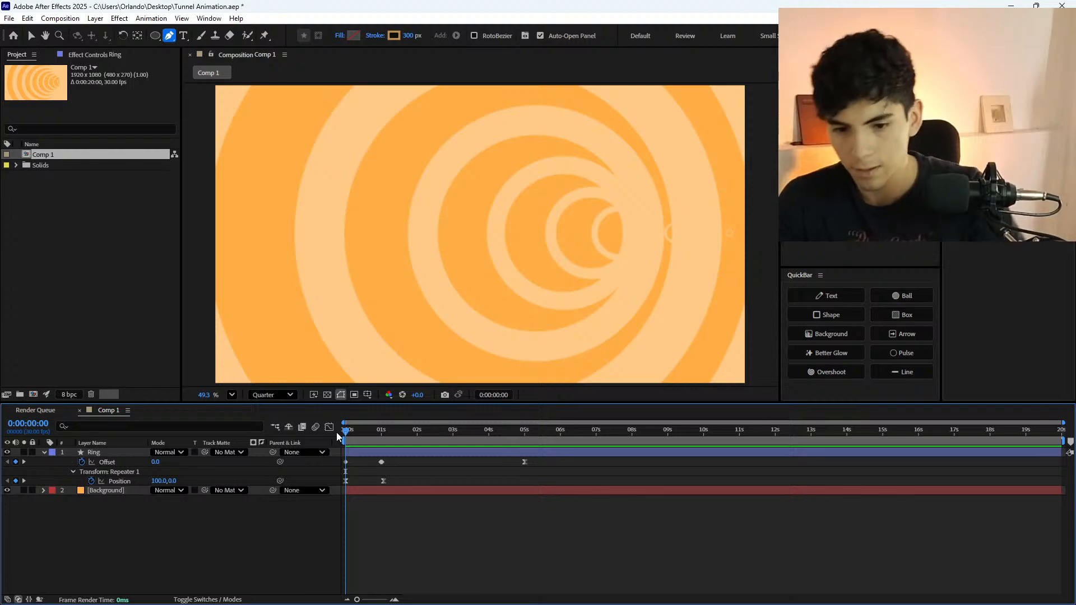
key(alt+Tab)
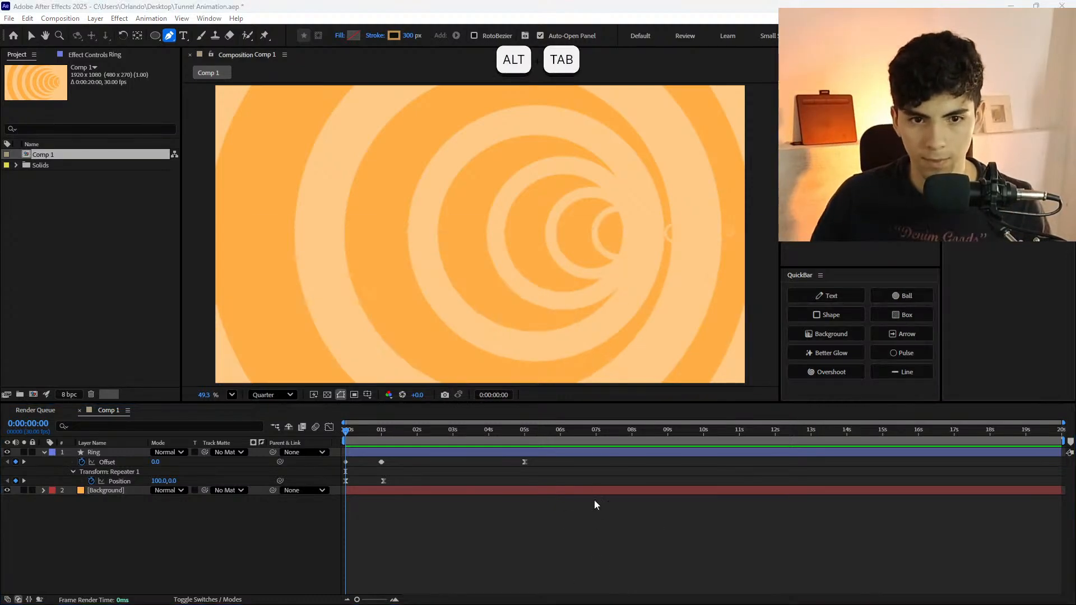
key(alt+Tab)
alt+click(439, 350)
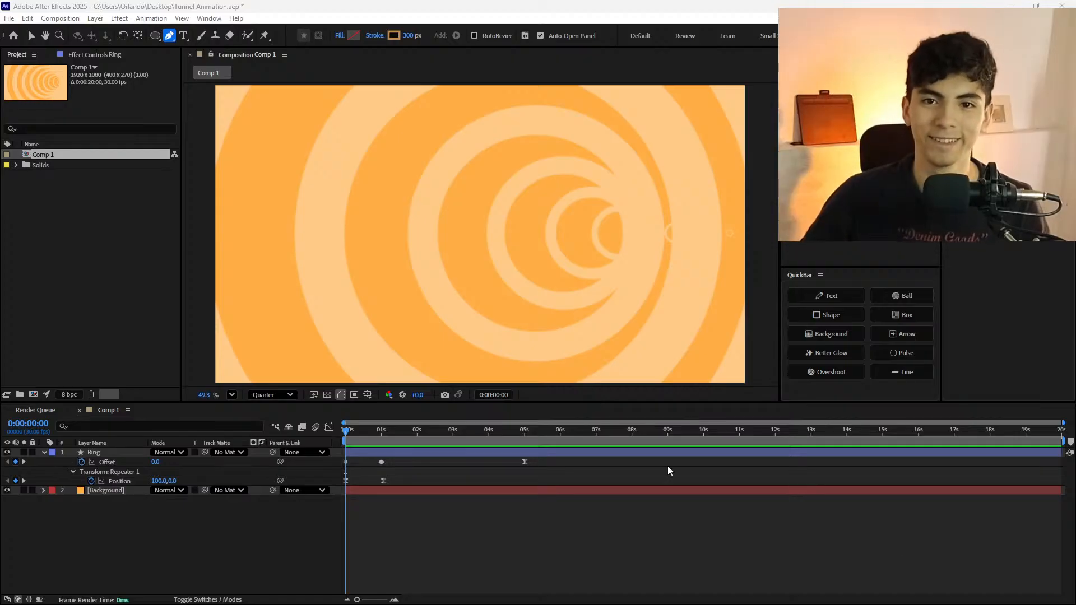
click(889, 567)
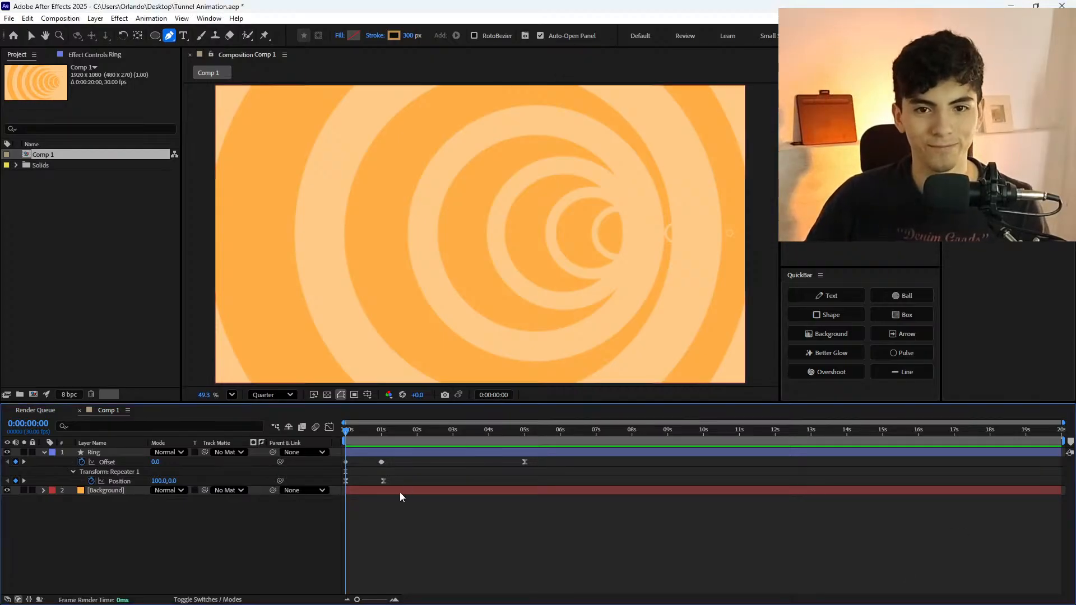
Replay the opening seconds of the tunnel repeatedly to examine the ring motion and easing, returning to the first frame.
key(space)
click(297, 436)
key(space)
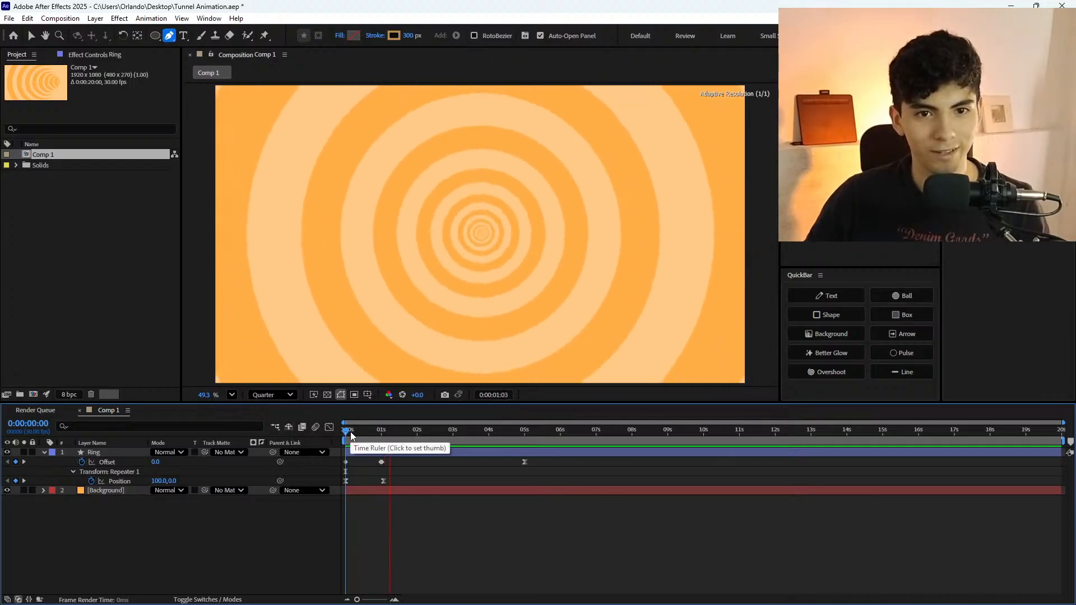
click(346, 436)
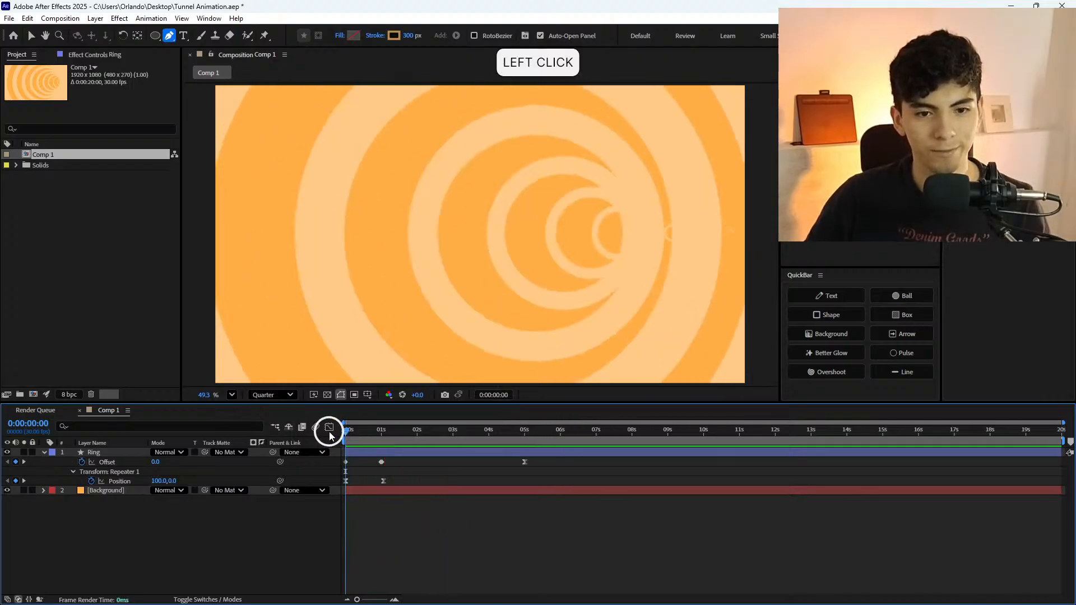
key(space)
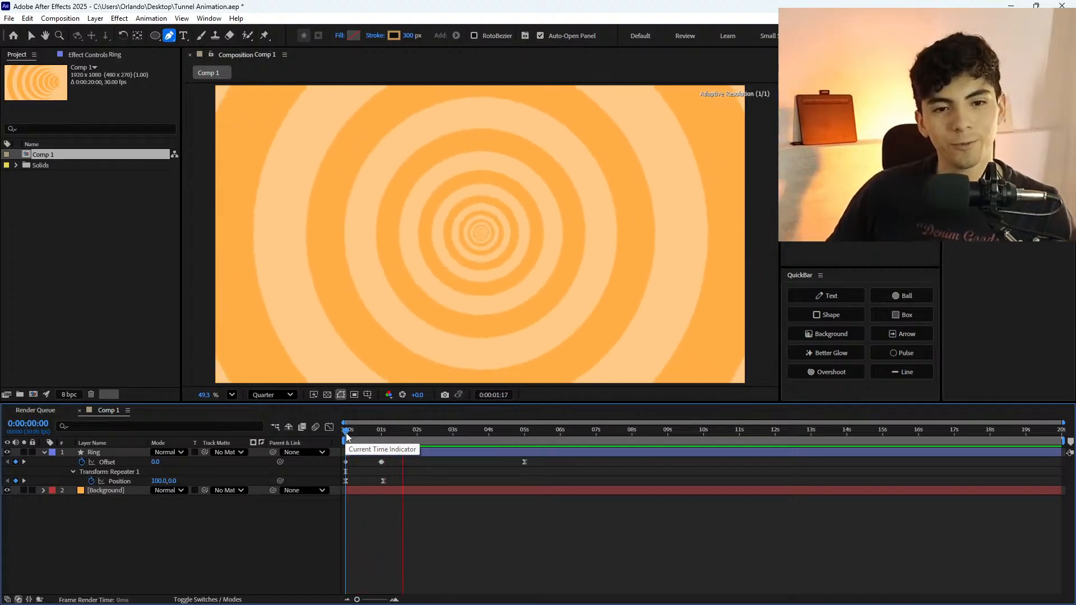
click(346, 437)
key(space)
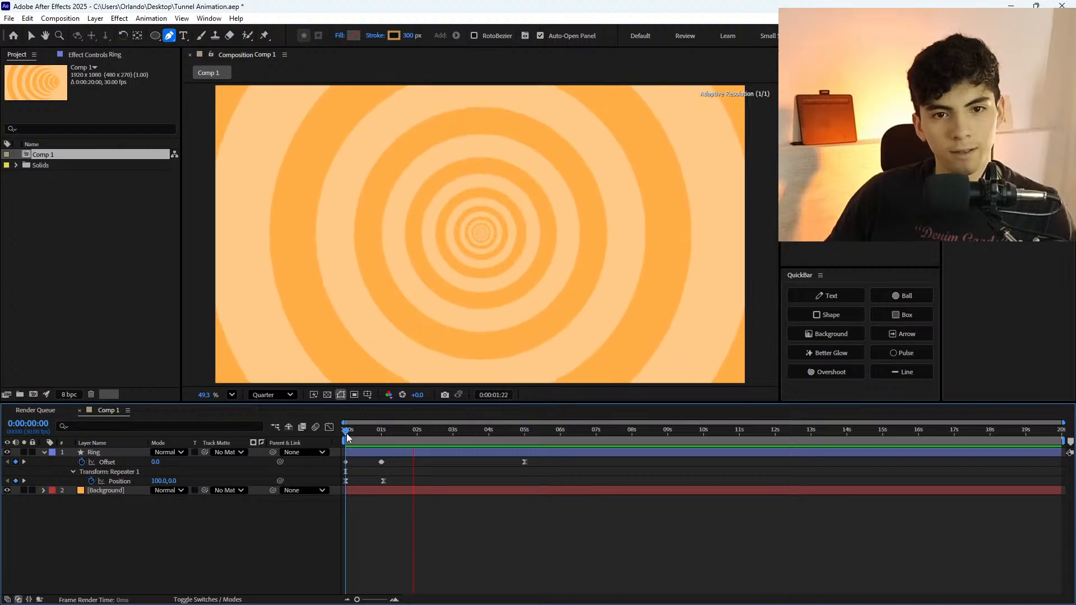
click(347, 436)
drag(353, 432, 297, 446)
key(space)
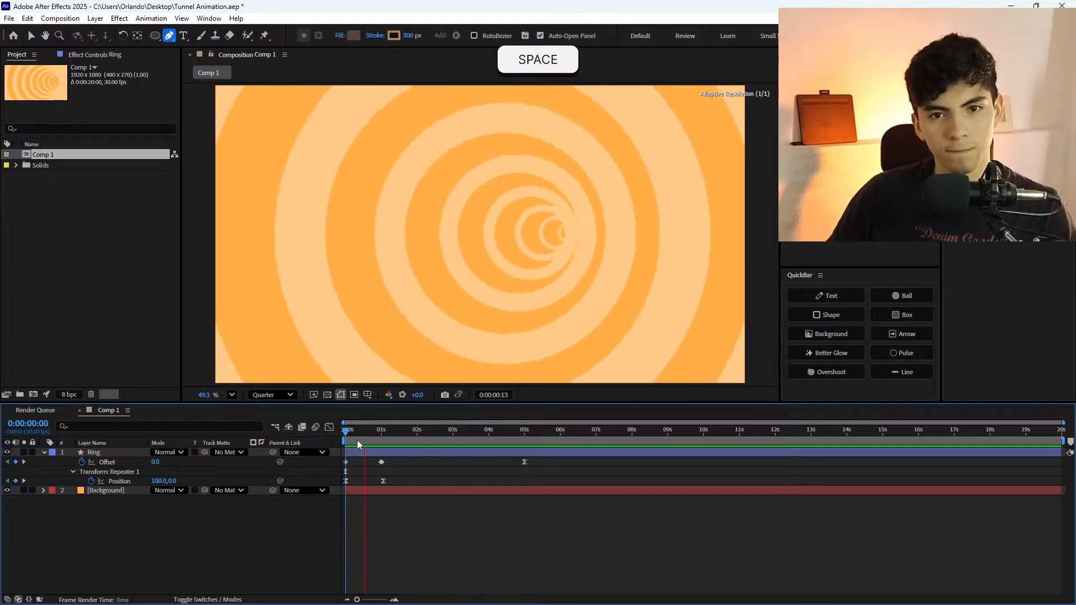
click(358, 439)
key(space)
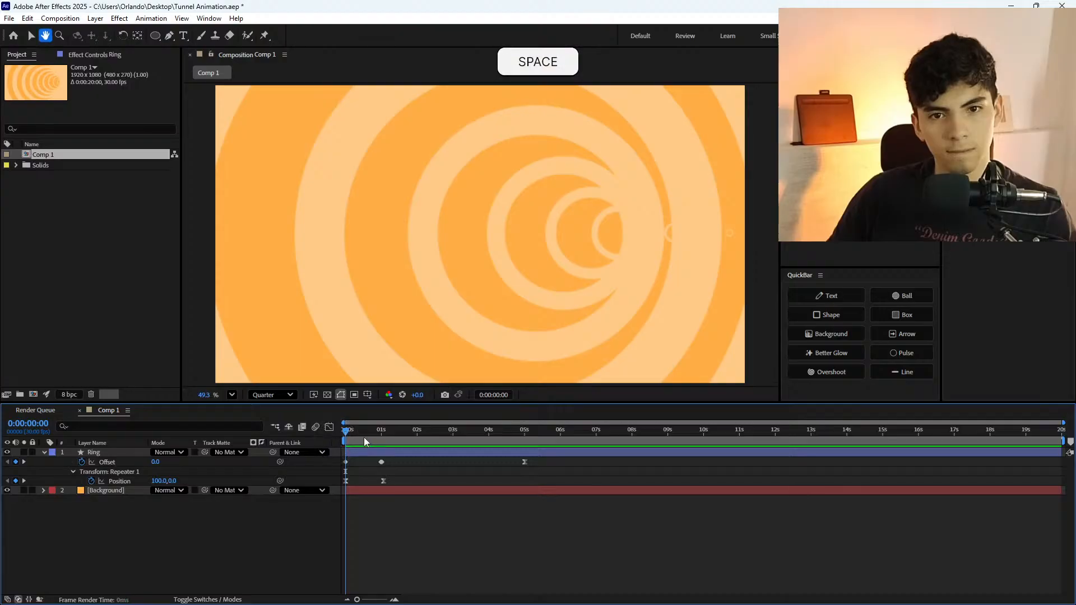
click(313, 438)
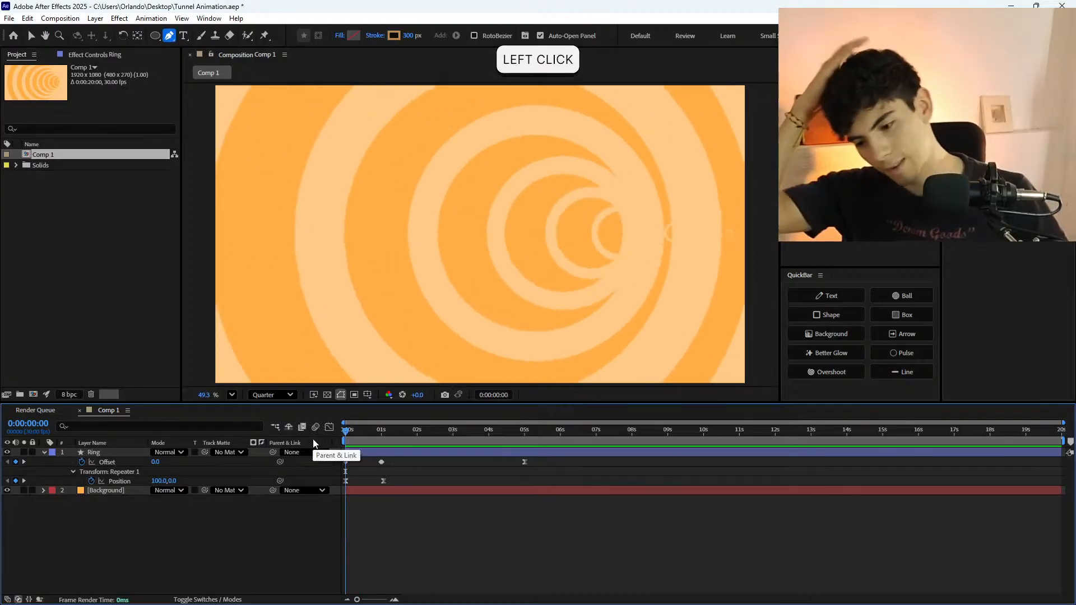
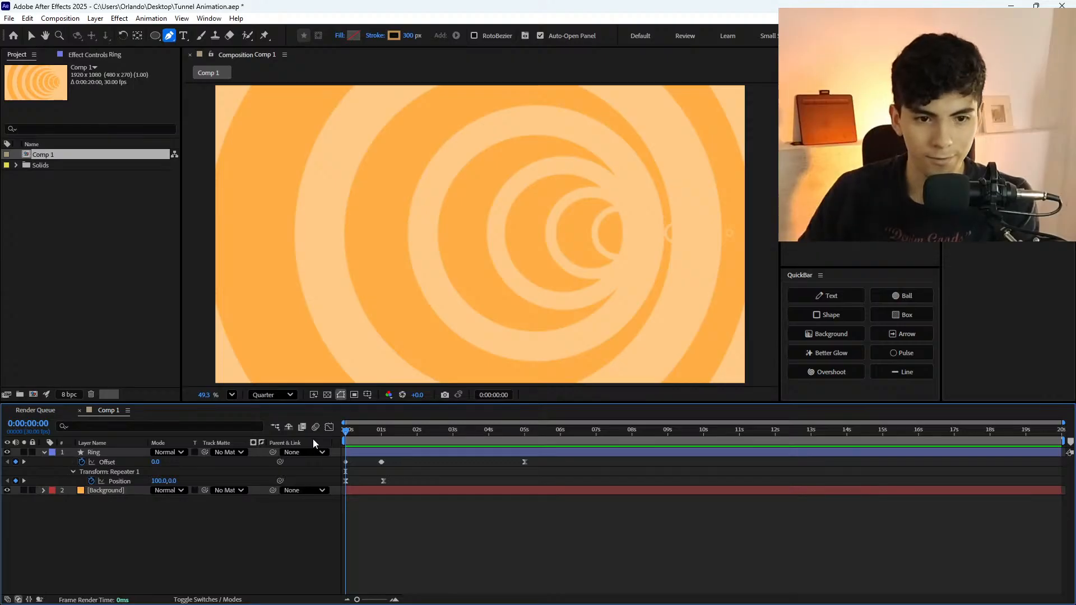
Scrub through roughly the first second of the tunnel animation, parking the playhead at 0:00:00:01.
drag(375, 431, 367, 454)
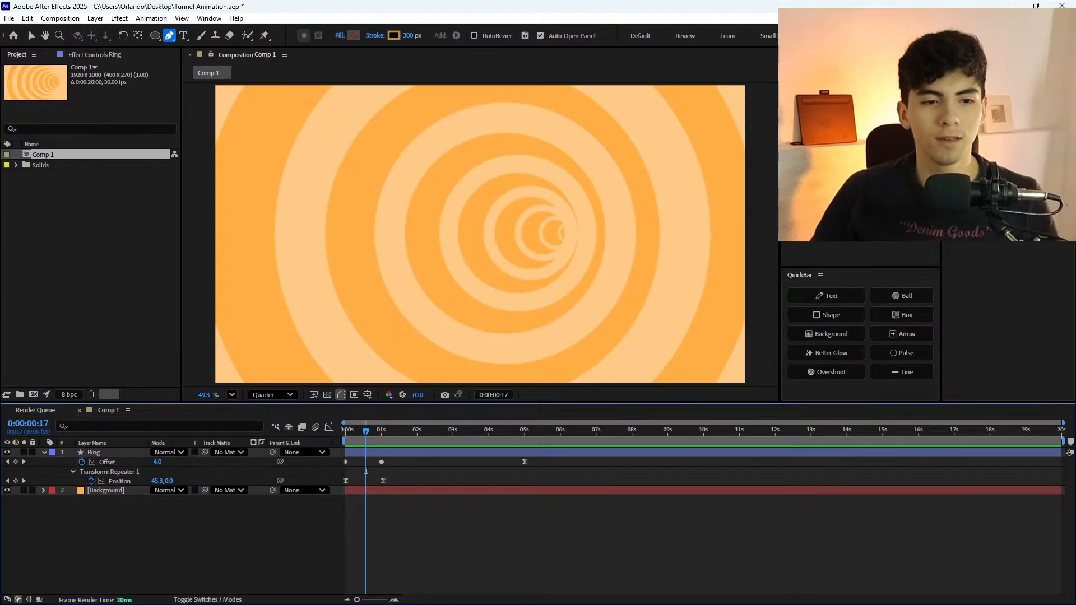
click(392, 429)
drag(392, 429, 347, 453)
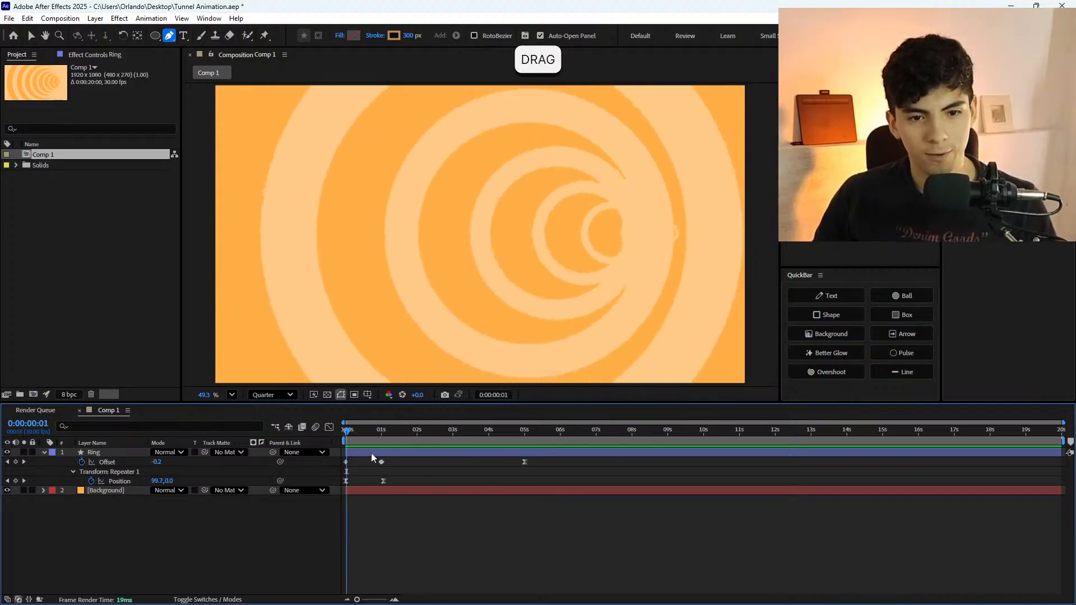
Collapse the Ring layer's keyframed properties and return the playhead to the first frame.
click(371, 454)
key(u)
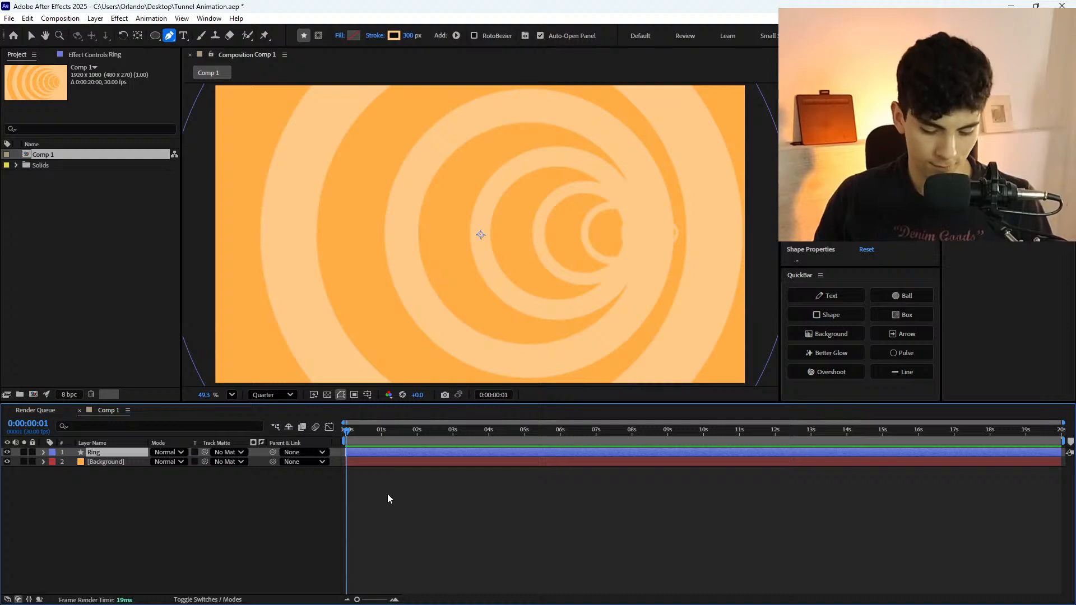
click(339, 429)
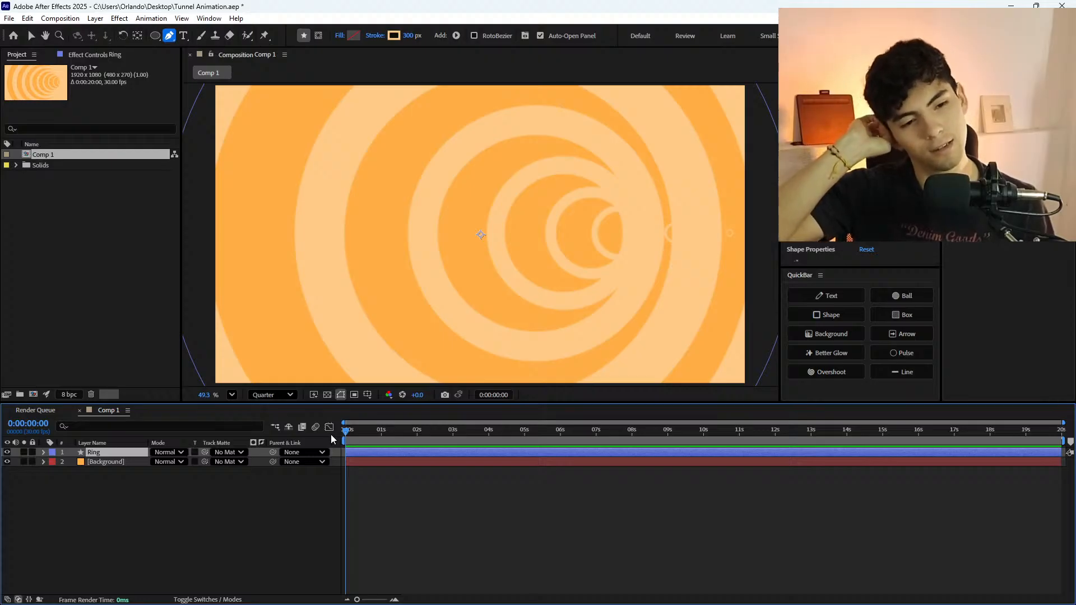
Add an adjustment layer above the Ring layer and apply the CC Lens effect to it.
key(ctrl+alt+shift+y)
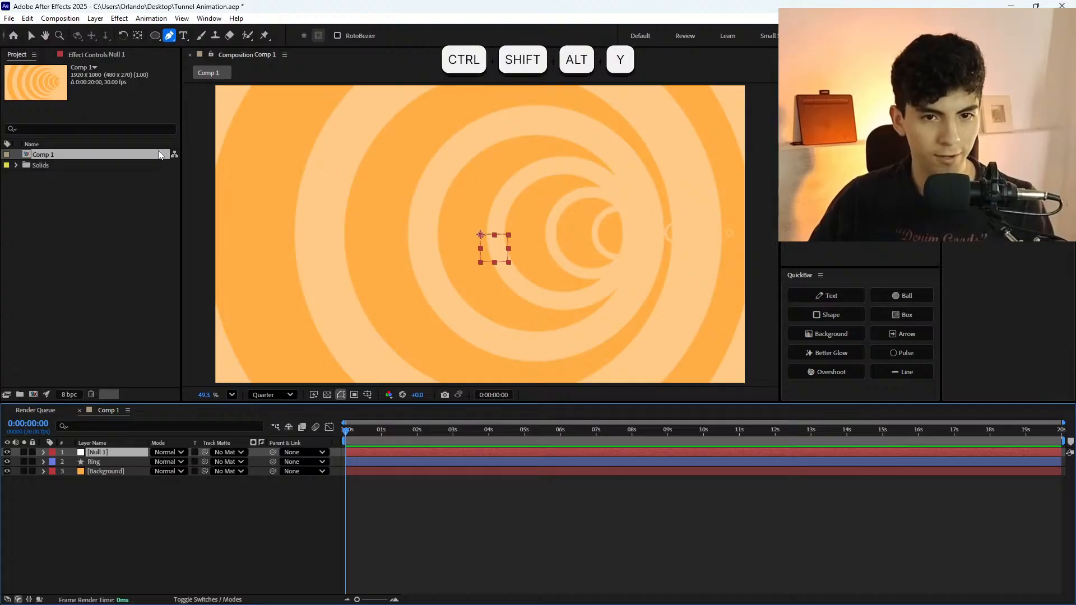
key(ctrl+z)
key(ctrl+alt+y)
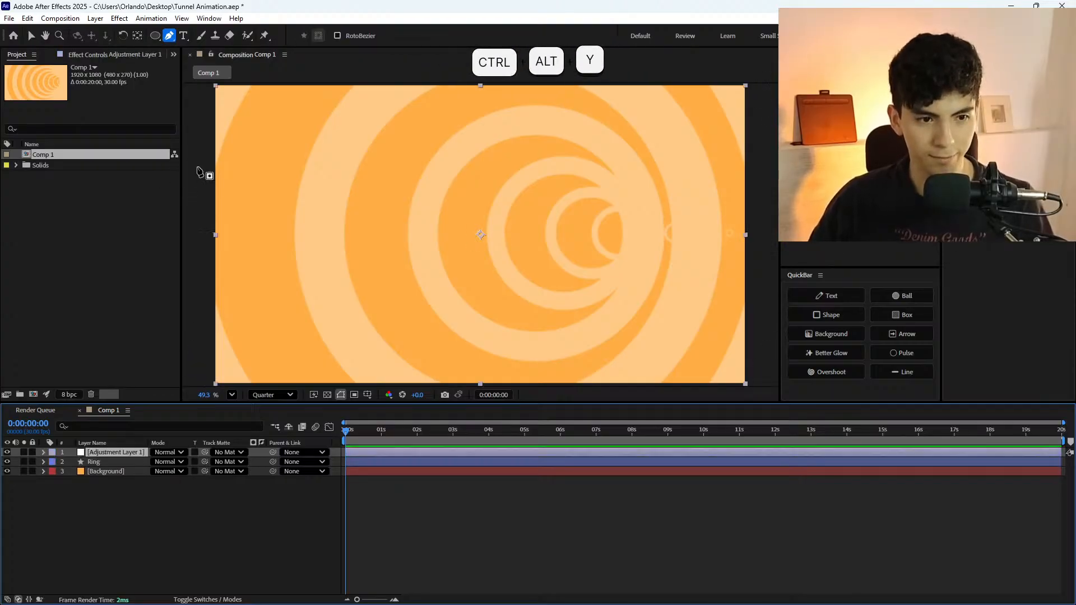
key(ctrl+space)
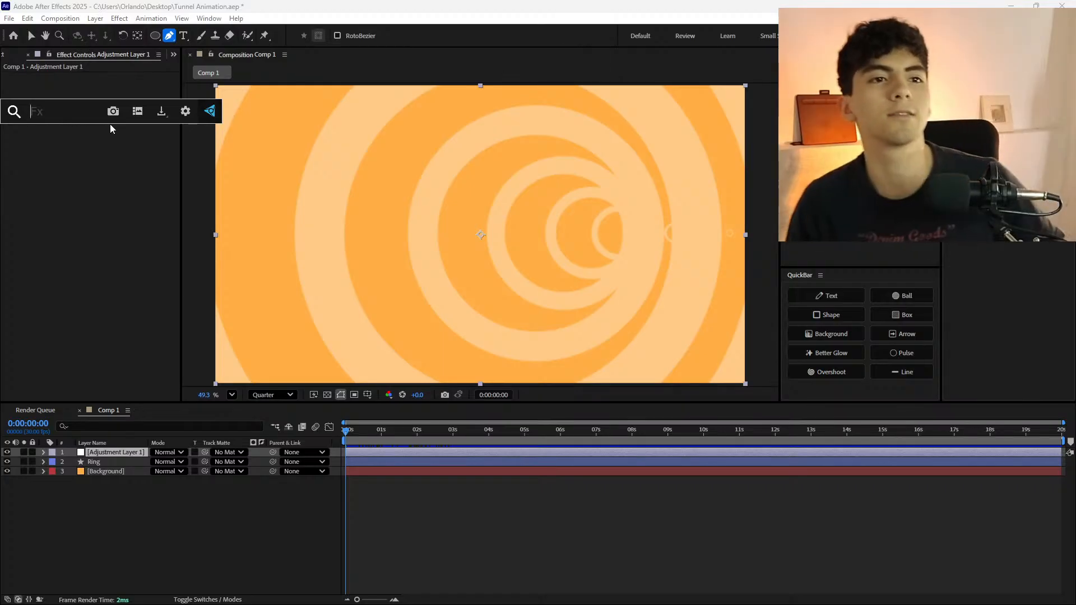
text(lens)
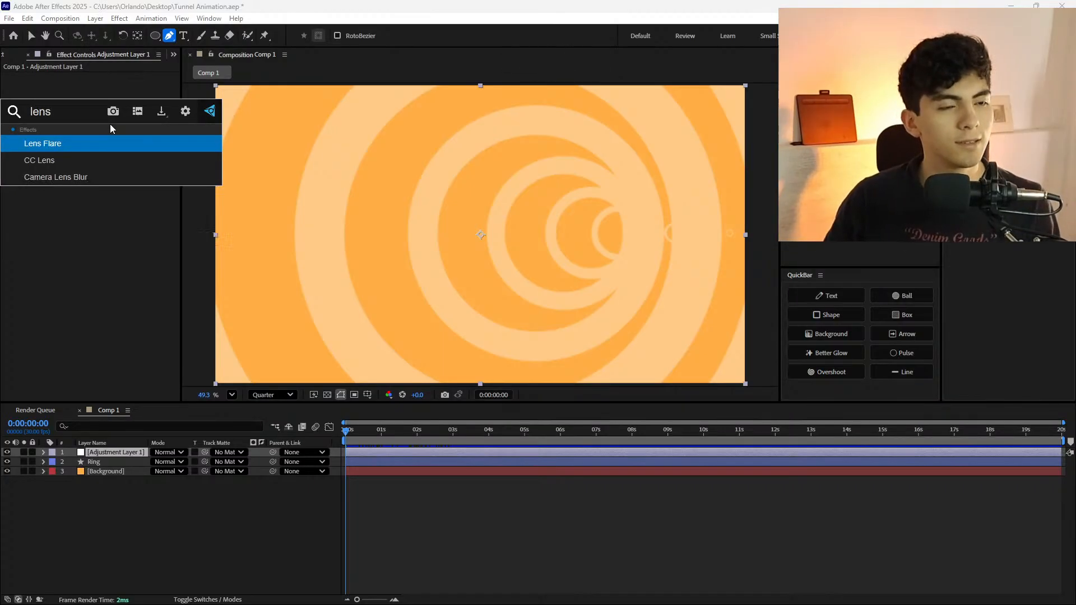
key(Right)
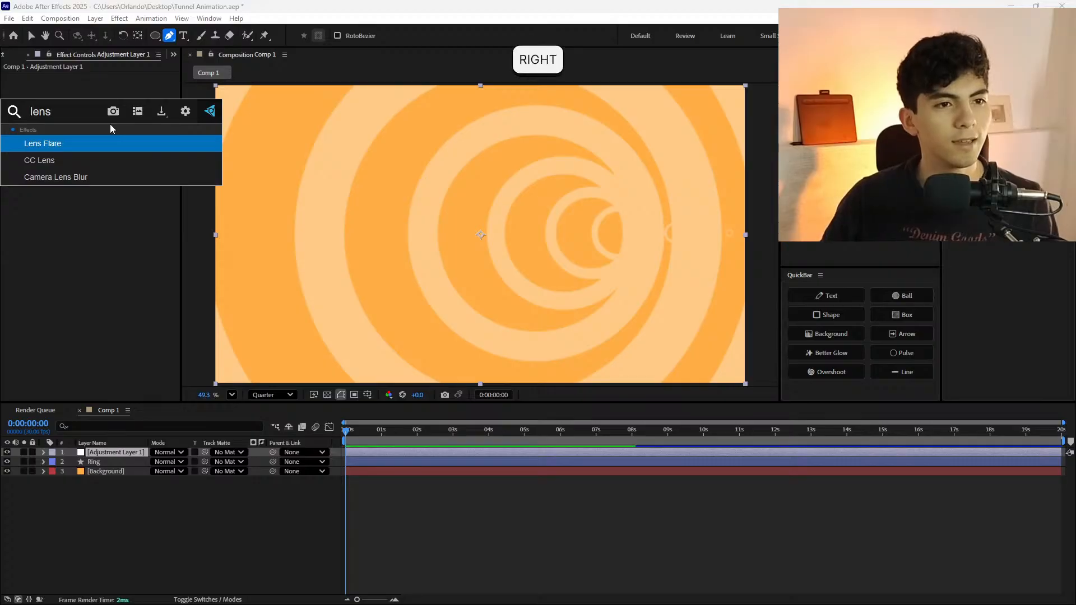
key(Down)
key(Return)
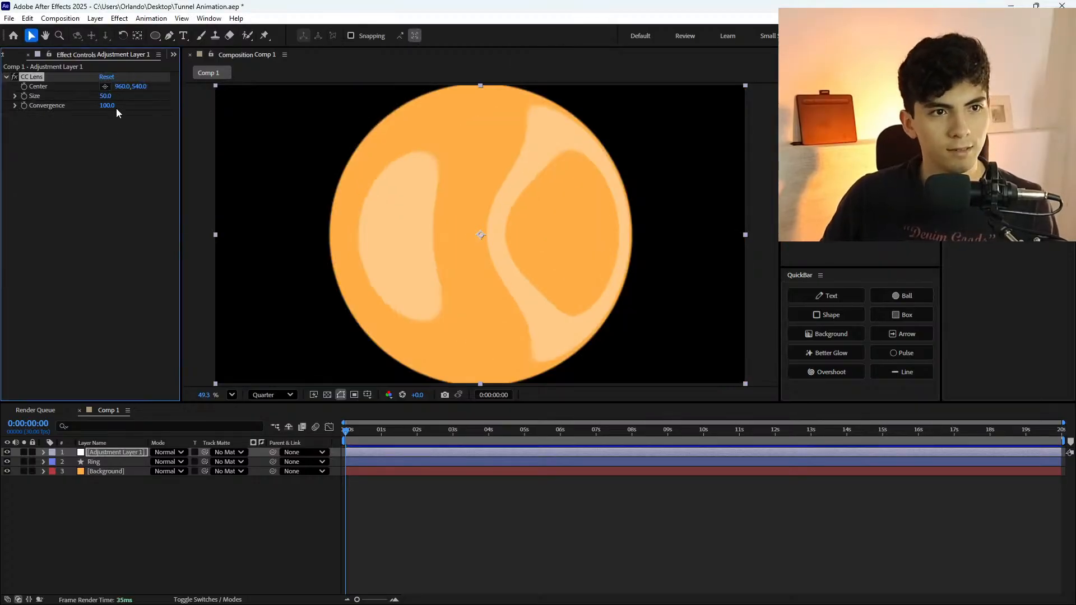
Set the adjustment layer's CC Lens Convergence to -200 and its Size to 121.
drag(114, 96, 387, 111)
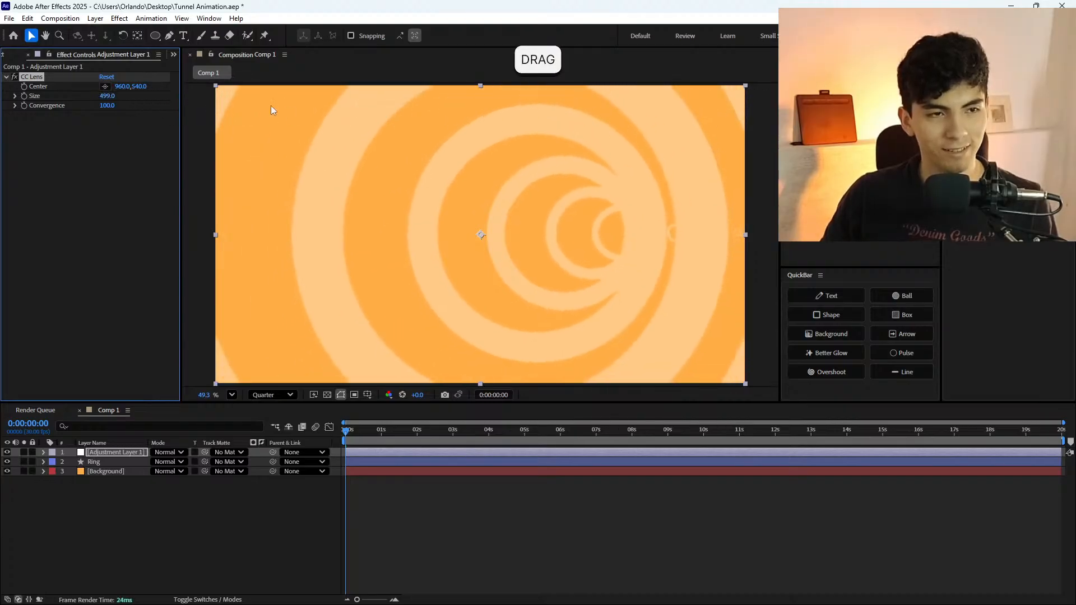
click(106, 105)
drag(106, 105, 5, 163)
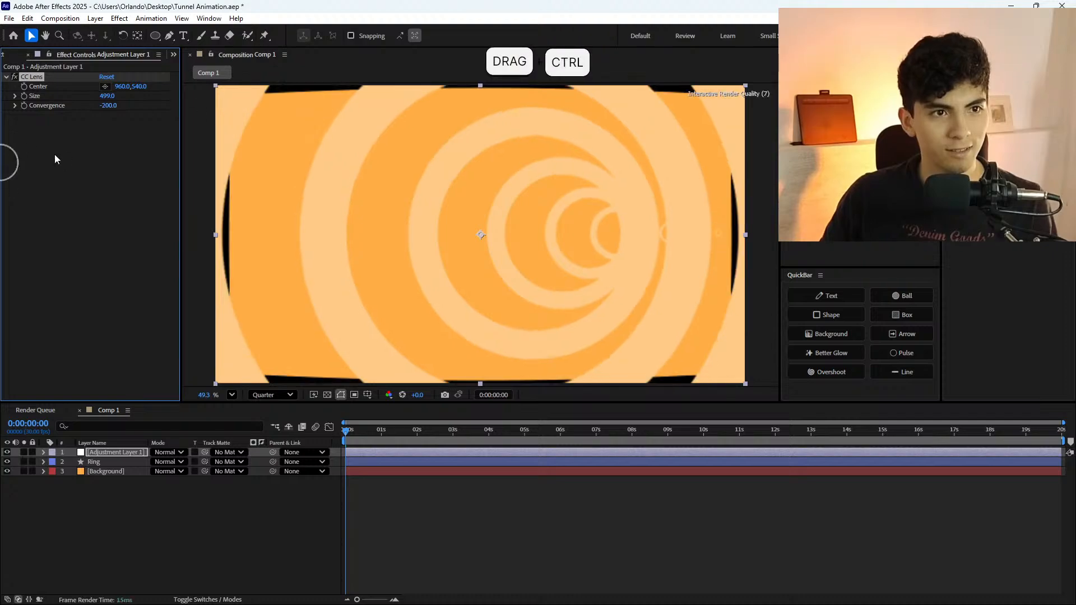
key(ctrl+z)
drag(111, 111, 350, 324)
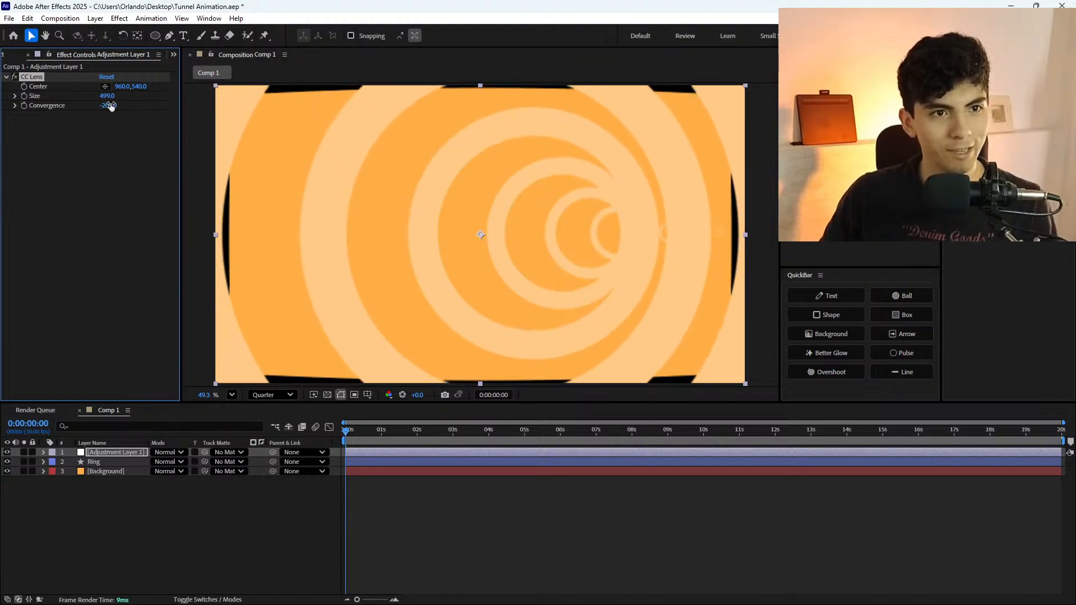
drag(110, 97, 24, 203)
Preview the lens-distorted tunnel and return to the first frame.
click(367, 435)
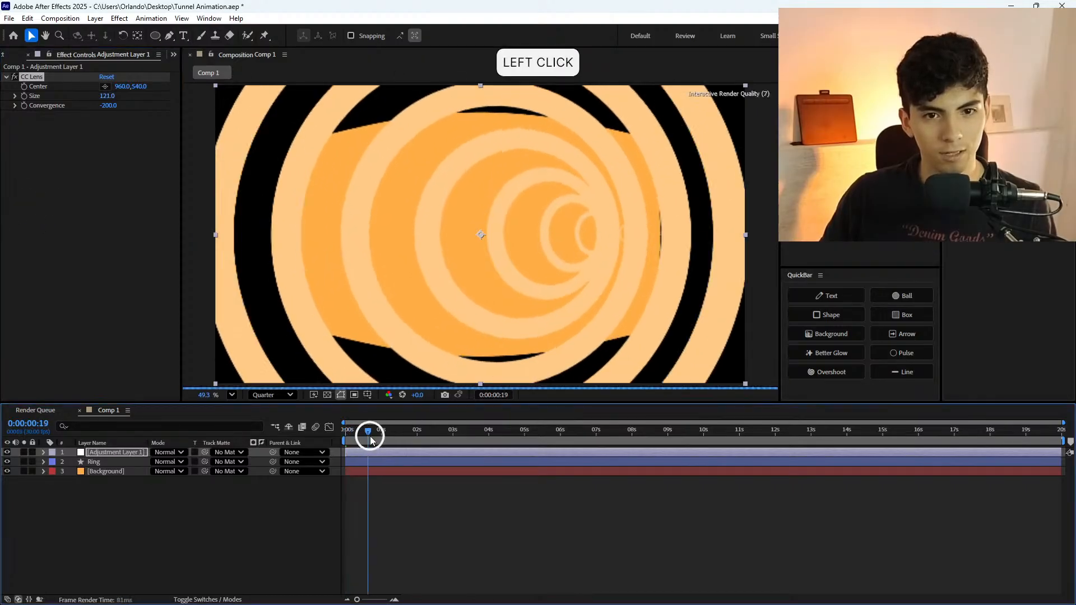
key(space)
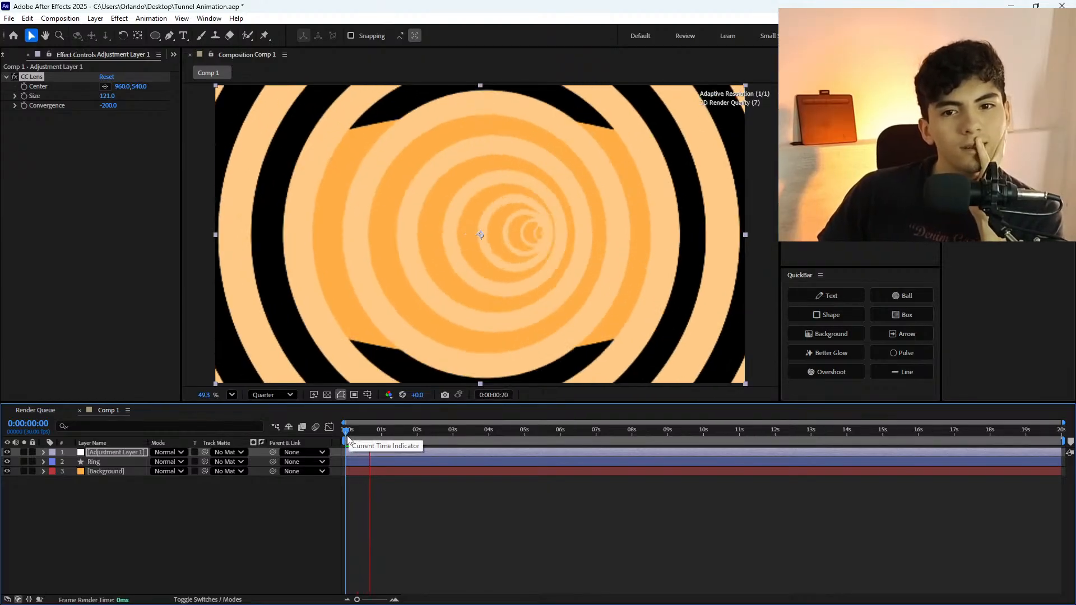
click(319, 442)
click(345, 432)
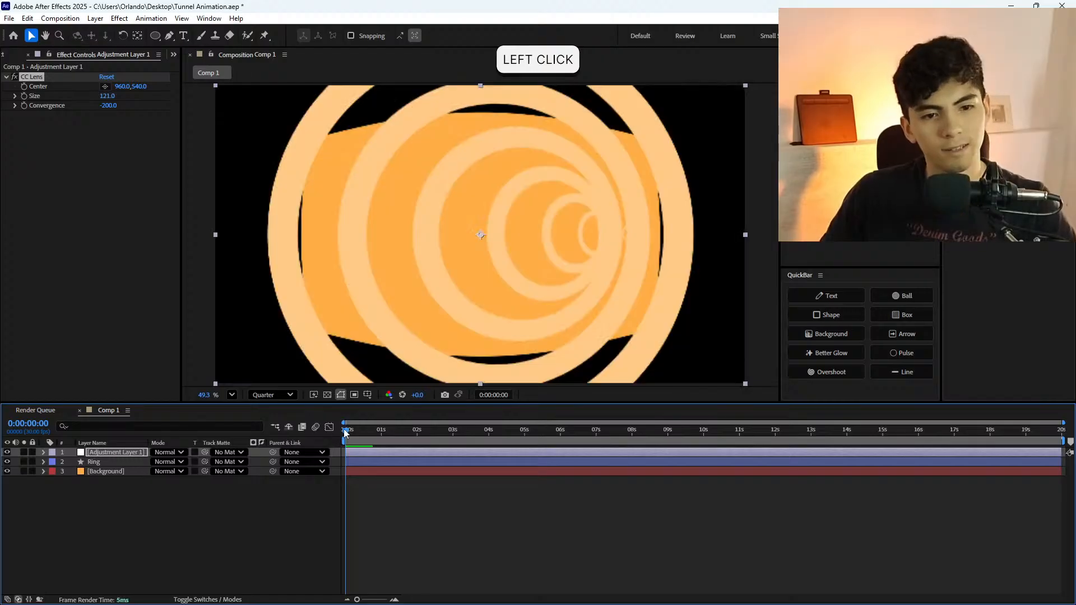
Delete the CC Lens effect and its adjustment layer from the composition.
click(72, 201)
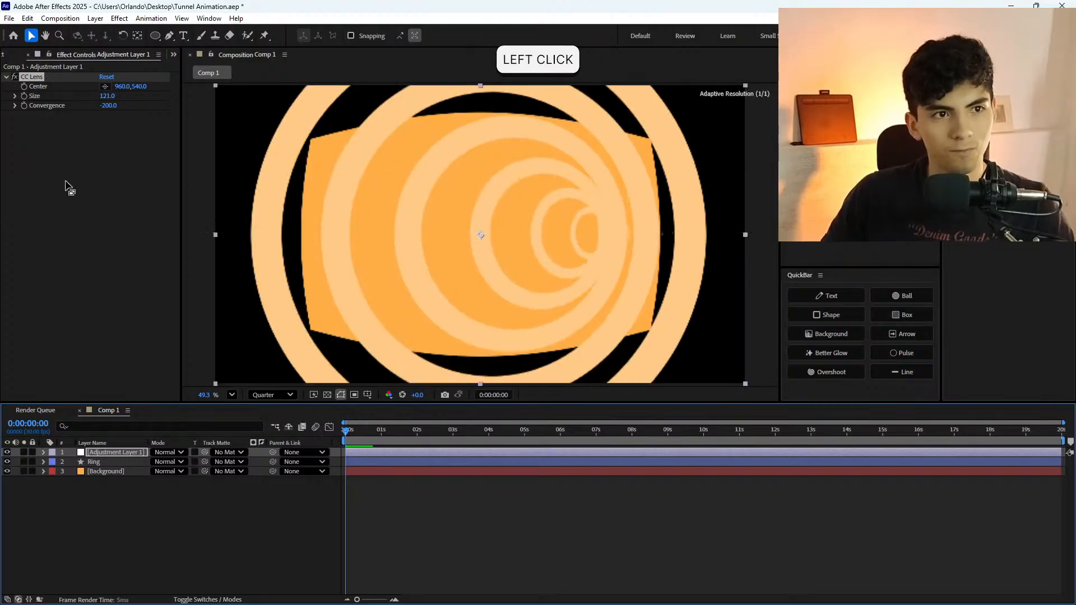
key(Delete)
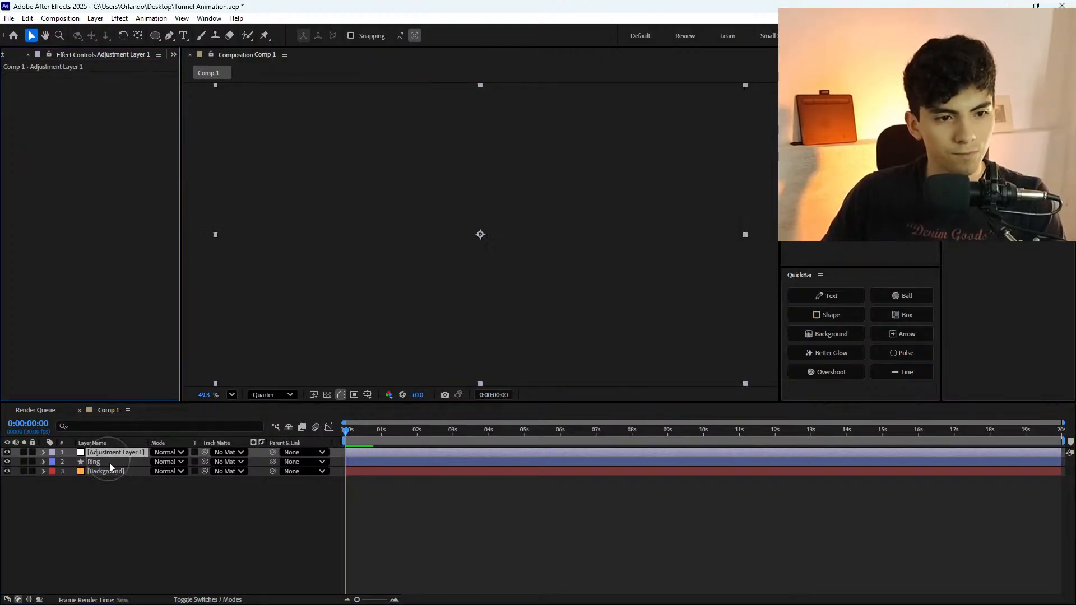
Apply the CC Lens effect directly to the Ring layer and preview it, parking the playhead at 0:00:00:15.
click(108, 461)
key(ctrl+space)
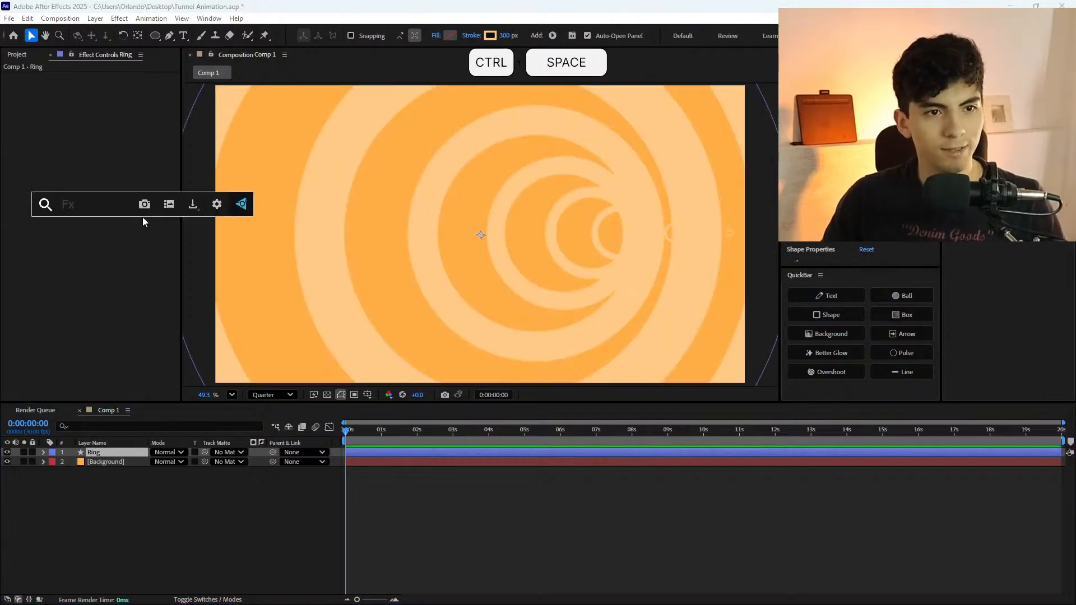
text(cc l)
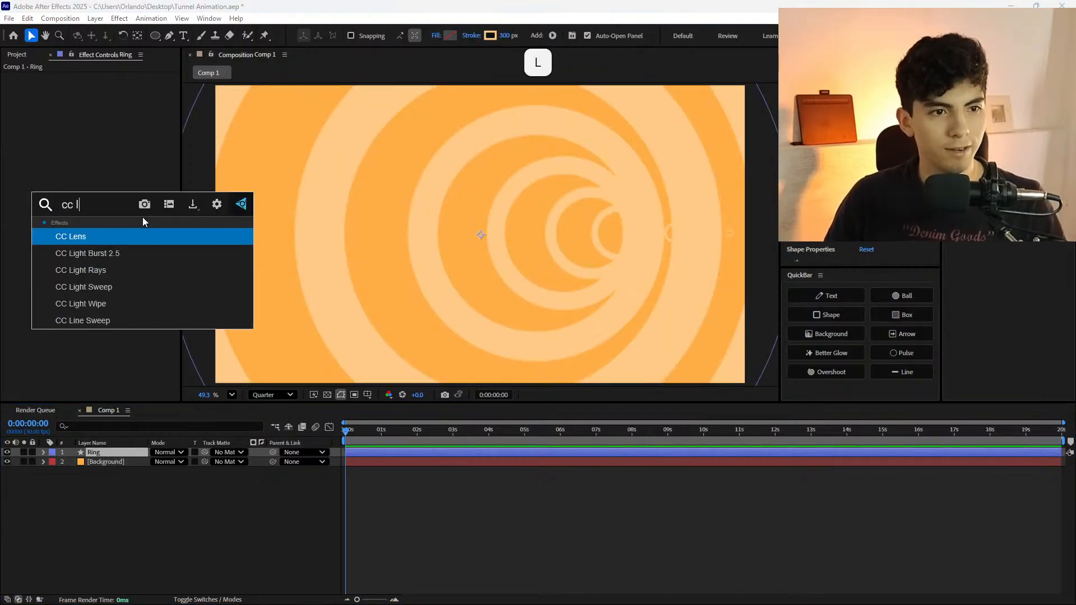
key(Return)
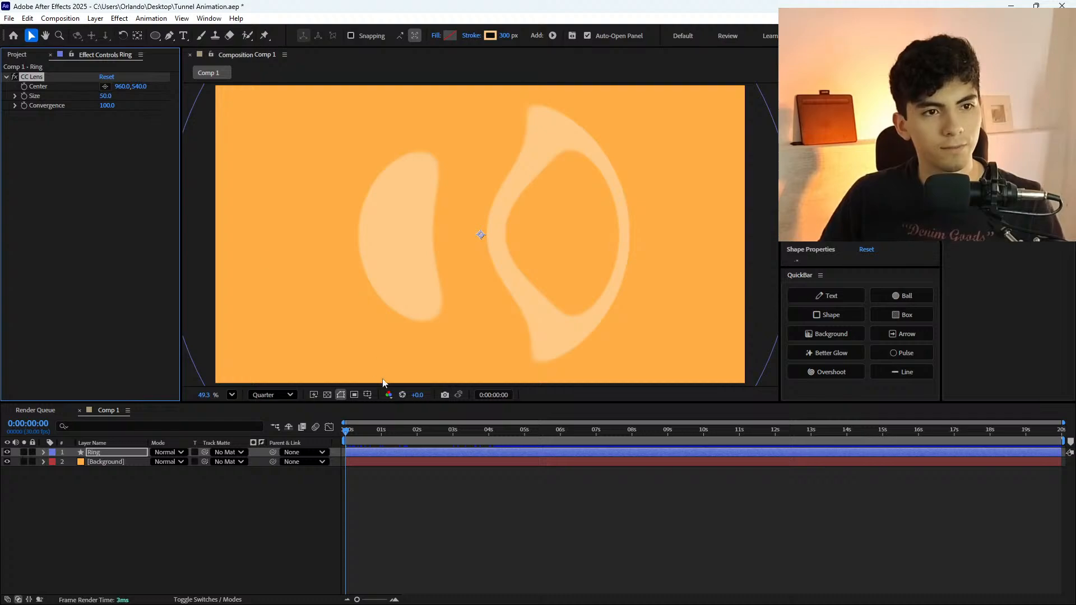
key(space)
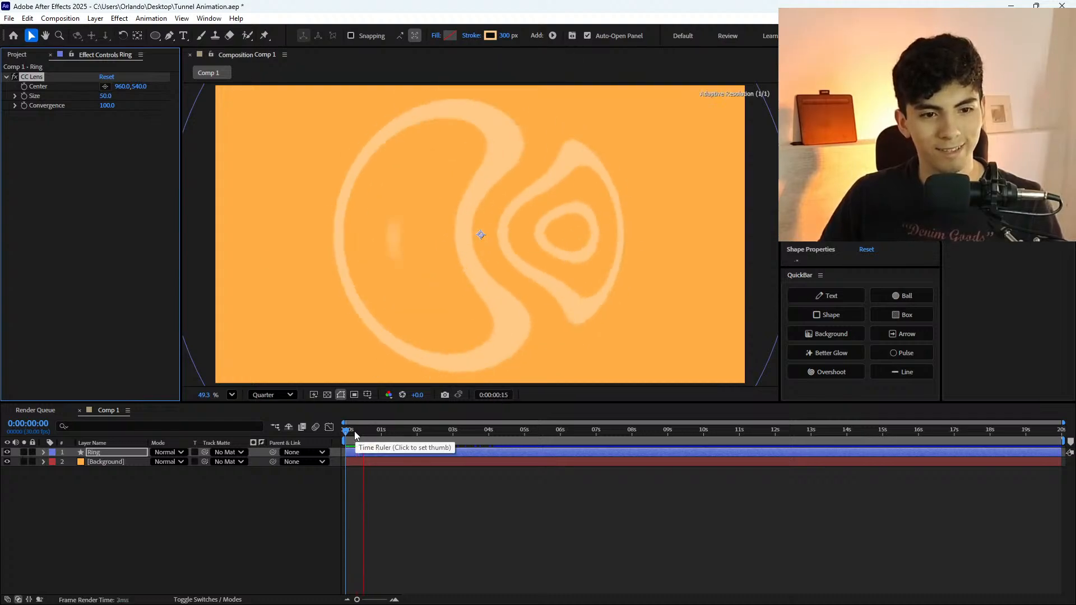
click(353, 430)
click(363, 430)
Try different CC Lens Size and Convergence values on the Ring layer, ending with Size 490 and Convergence 100.
drag(105, 96, 753, 106)
drag(339, 134, 327, 84)
drag(107, 108, 3, 163)
drag(181, 147, 622, 180)
shift+click(110, 96)
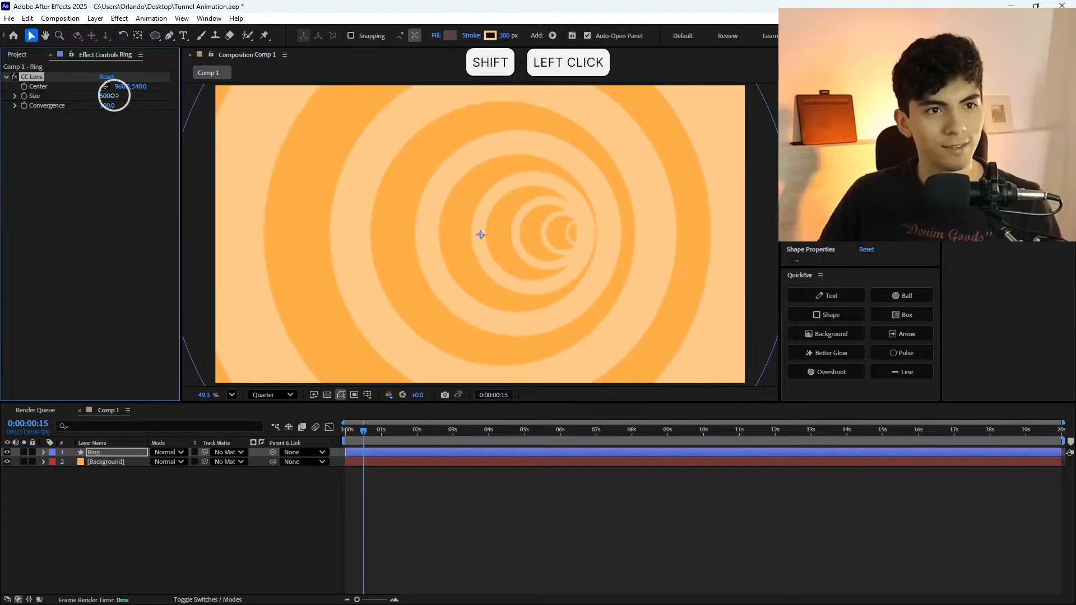
drag(135, 95, 1, 74)
Set the CC Lens Convergence to -200 and toggle the effect off and on to compare the rings.
click(15, 76)
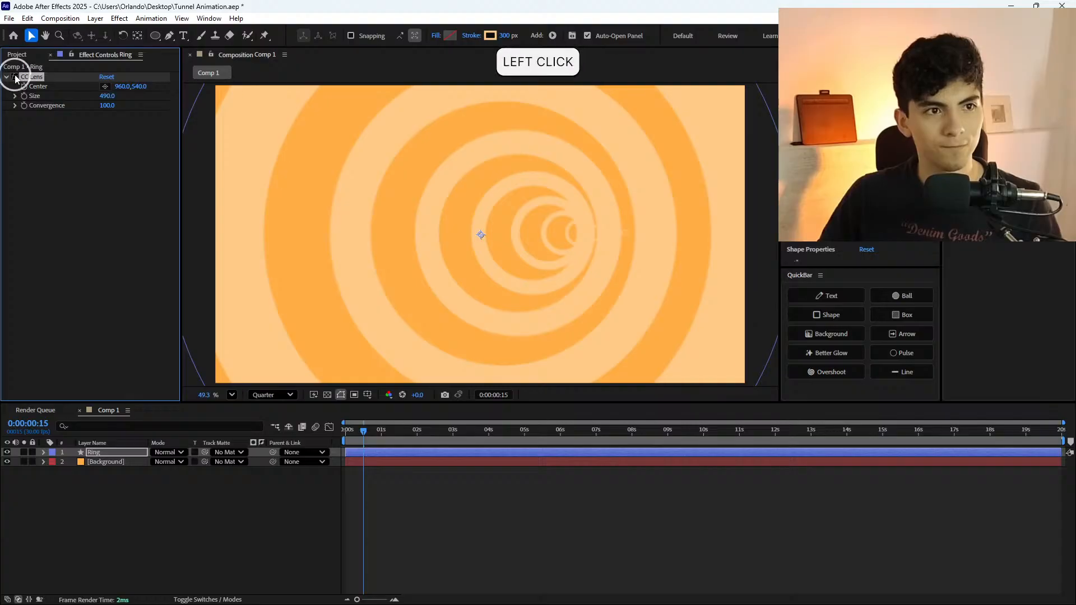
drag(107, 105, 5, 161)
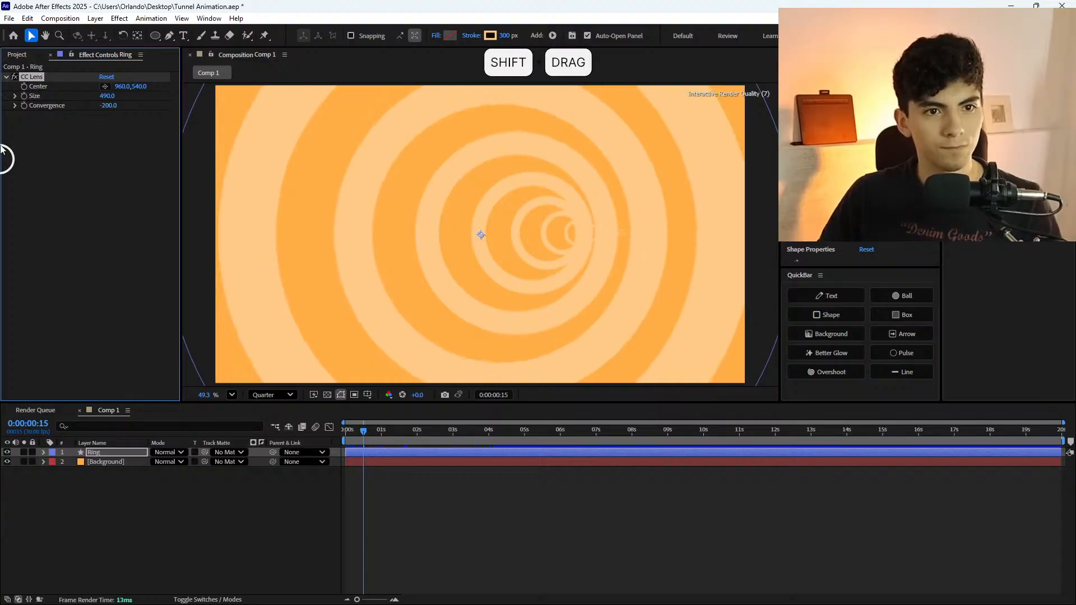
click(15, 77)
click(15, 78)
click(16, 78)
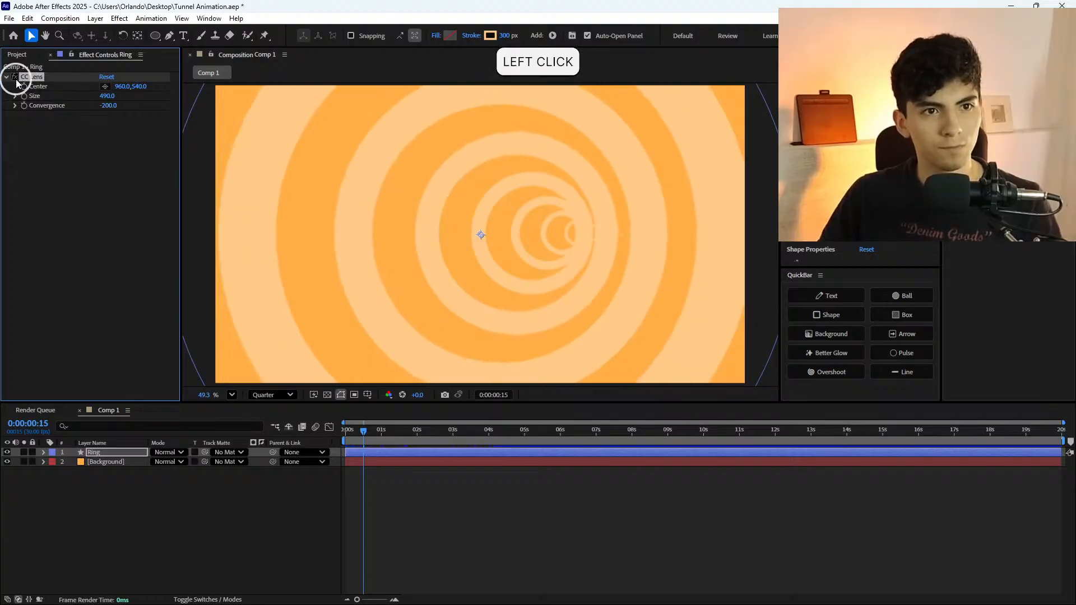
click(16, 78)
Set the Ring layer's CC Lens Convergence to 100 and Size to 149, and play the tunnel from the start.
drag(99, 105, 125, 194)
click(516, 567)
key(space)
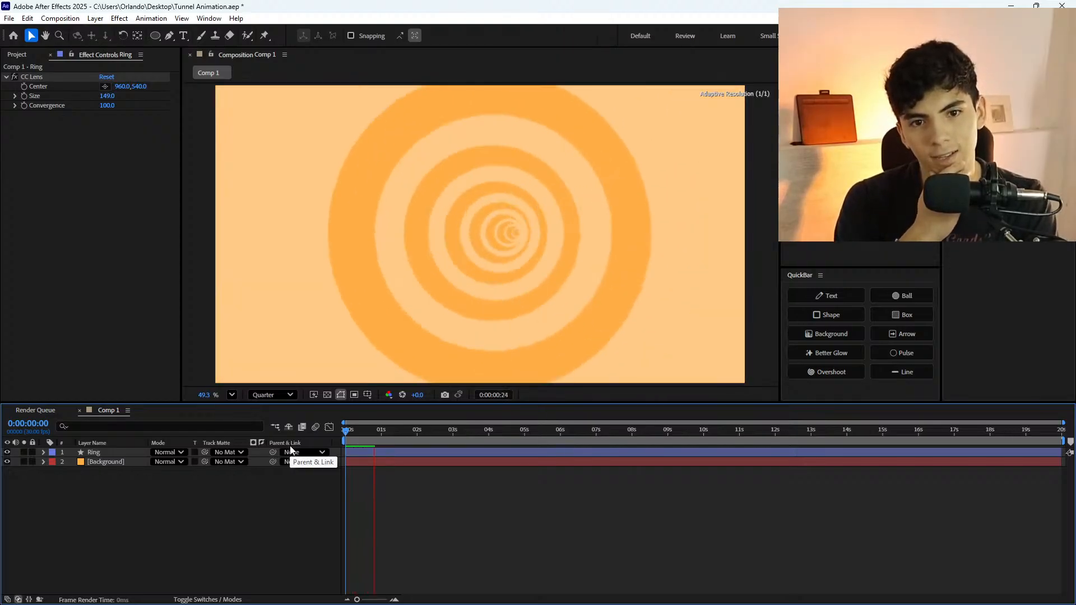
Dismiss the memory allocation alerts and retry the preview, ending on the first frame.
key(space)
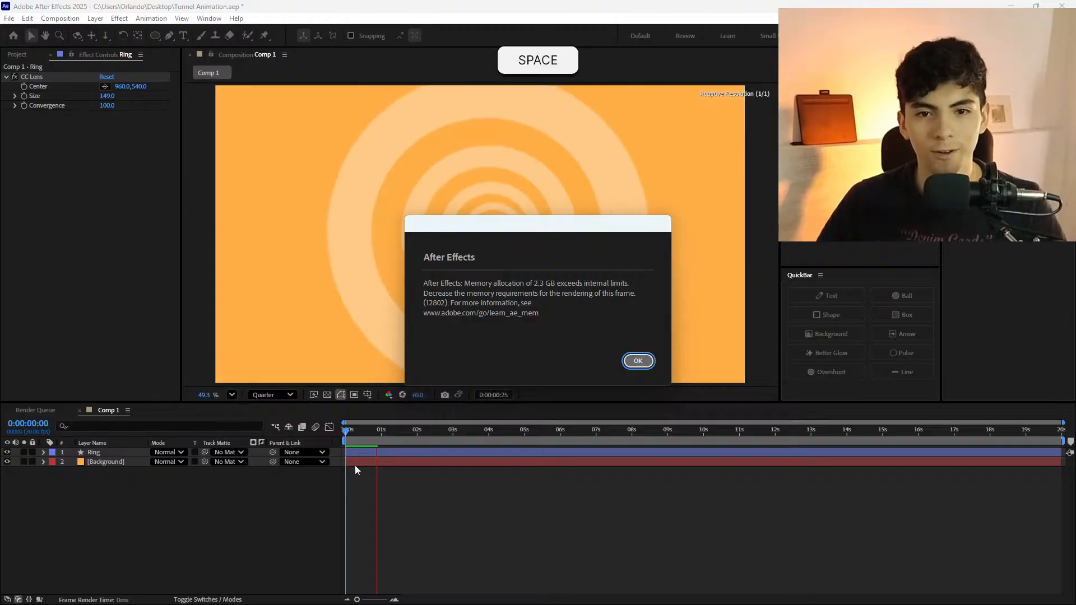
click(345, 430)
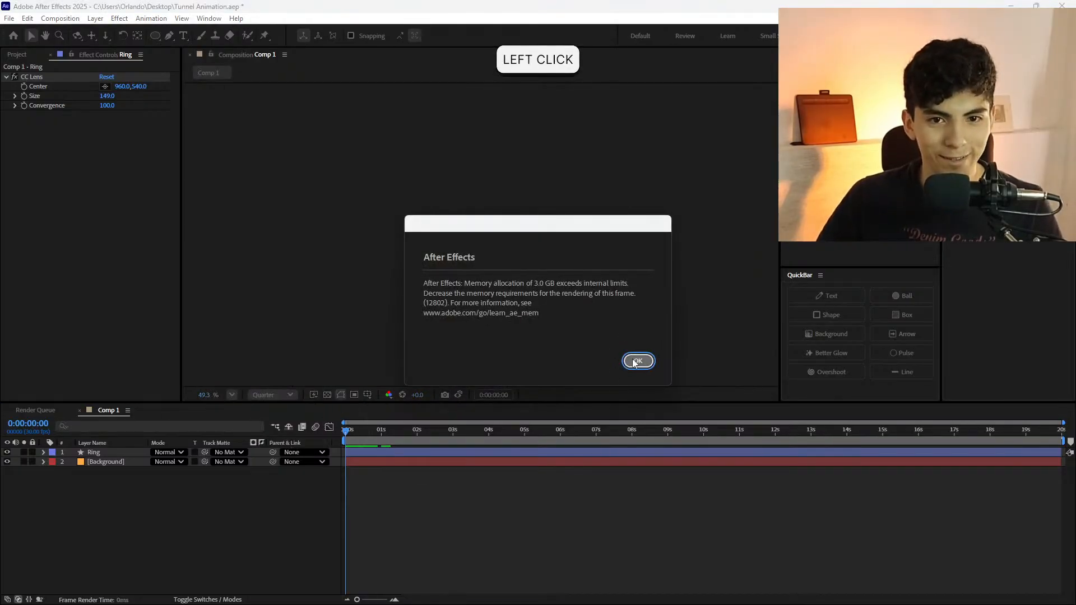
key(space)
key(space)
click(351, 423)
key(space)
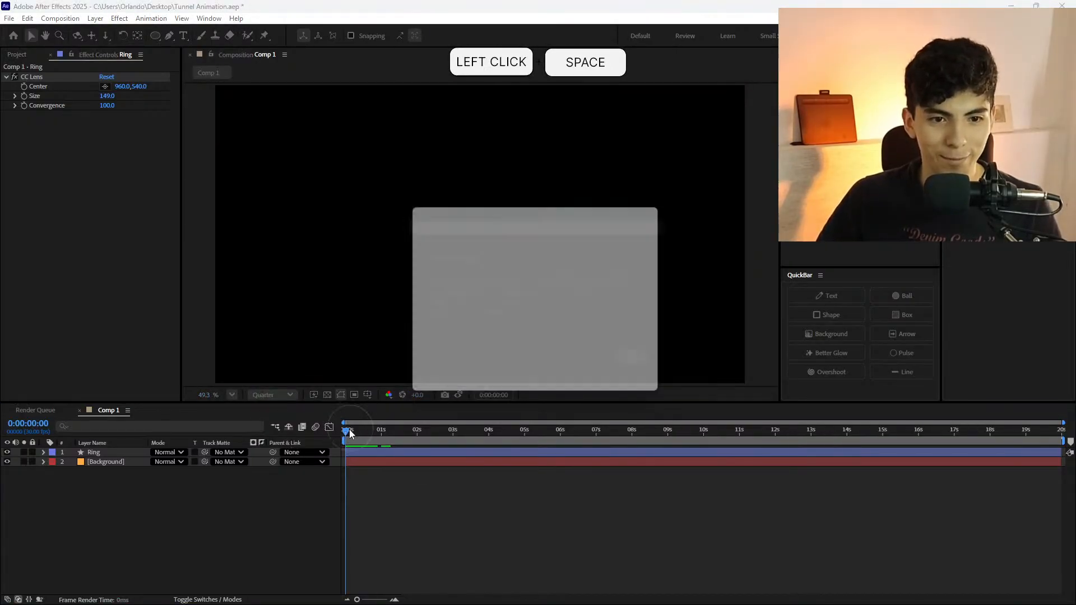
key(space)
key(space)
click(345, 434)
key(space)
click(345, 433)
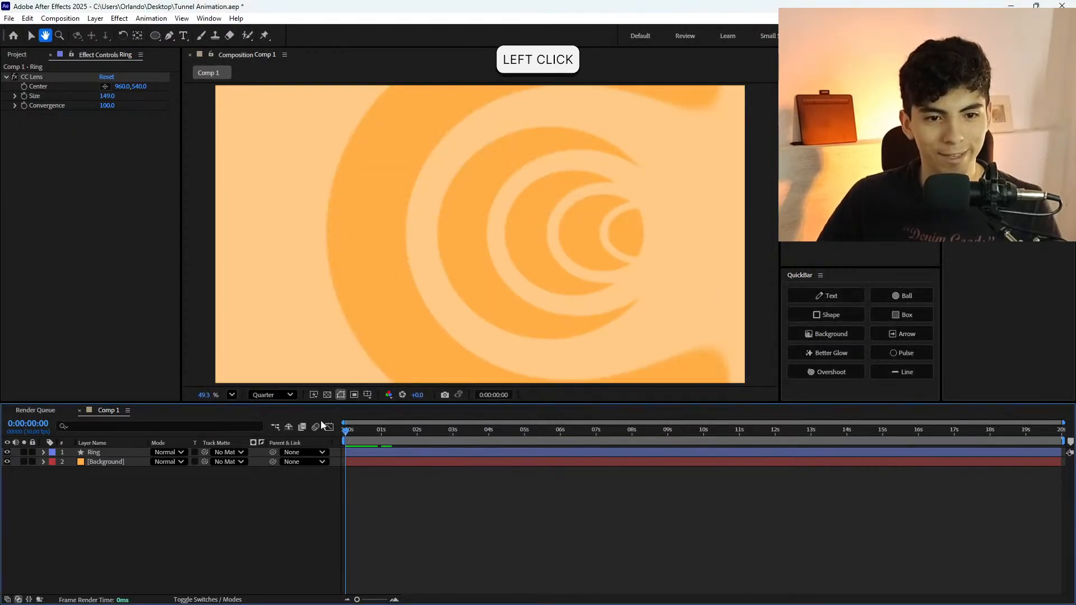
Delete the CC Lens effect from the Ring layer.
click(43, 78)
key(v)
click(43, 79)
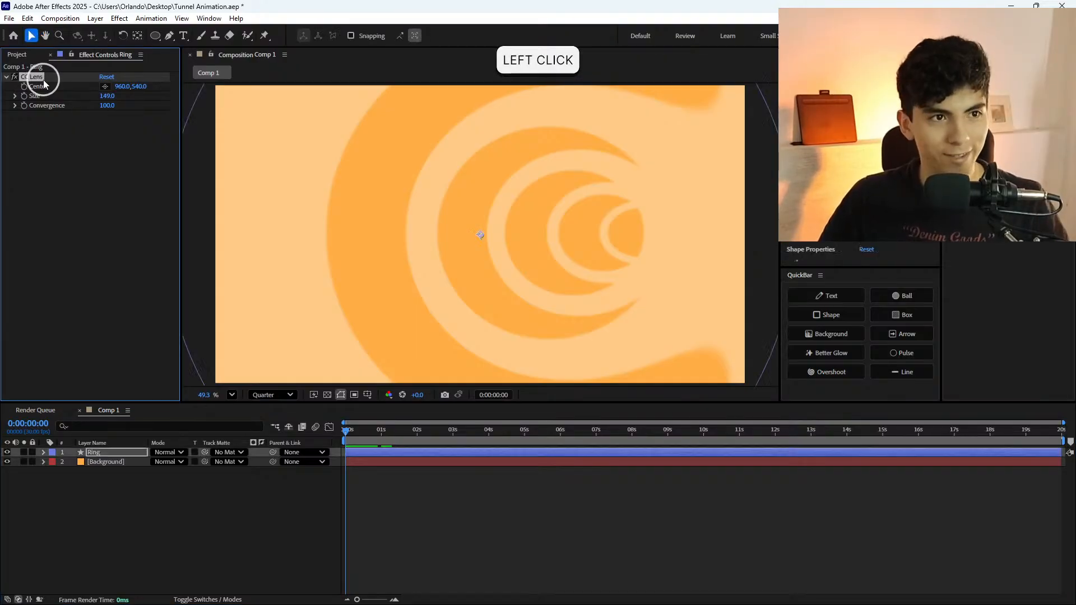
key(Delete)
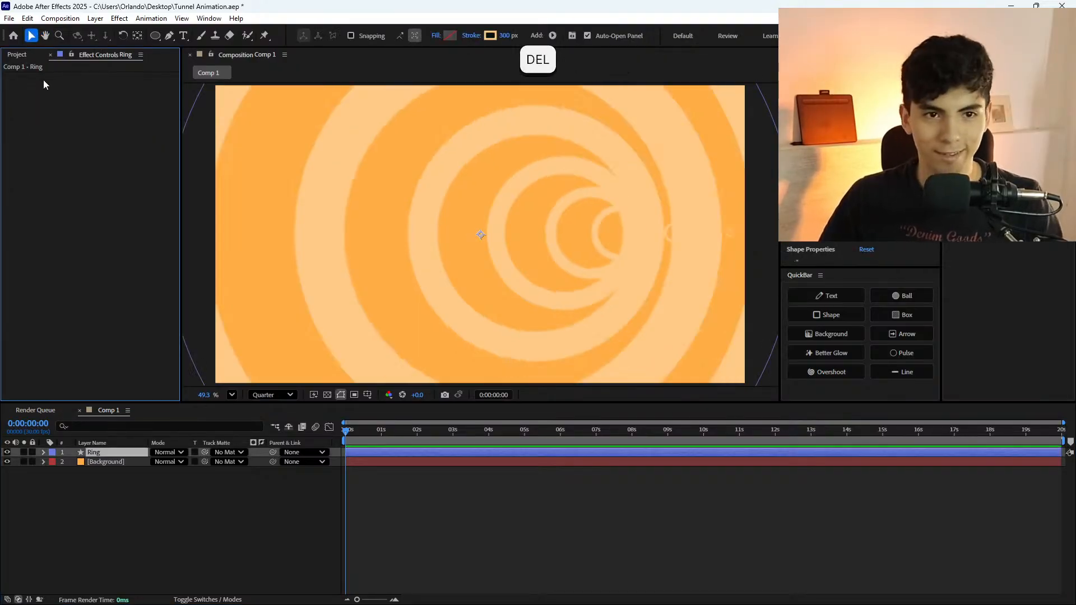
Clear the disk cache for all versions.
key(.)
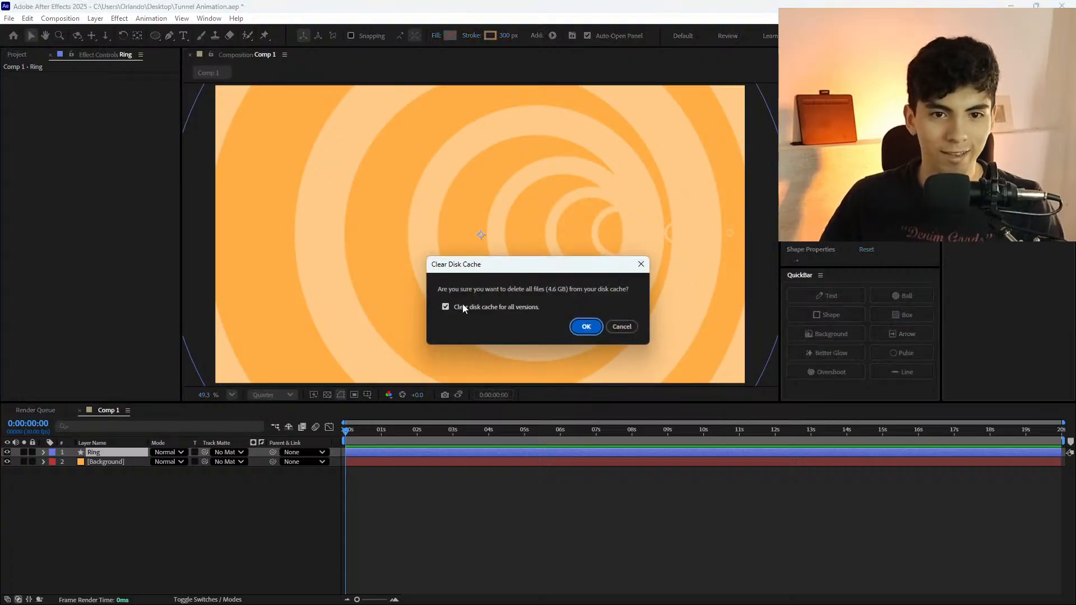
click(573, 328)
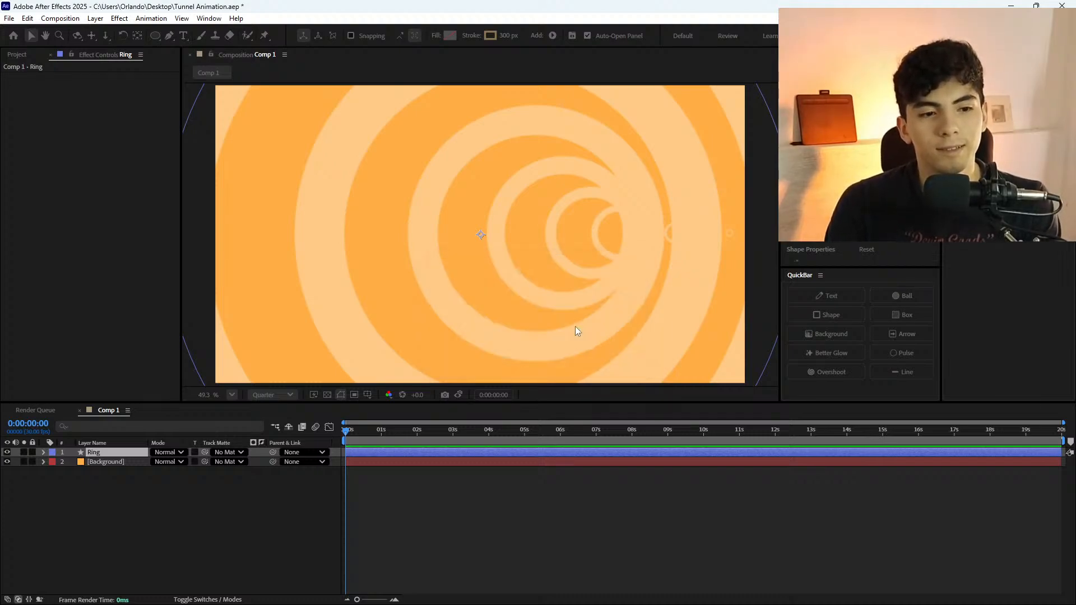
Add dashes to the Ring layer's Stroke 1 and set the Dash length to 882.
click(42, 454)
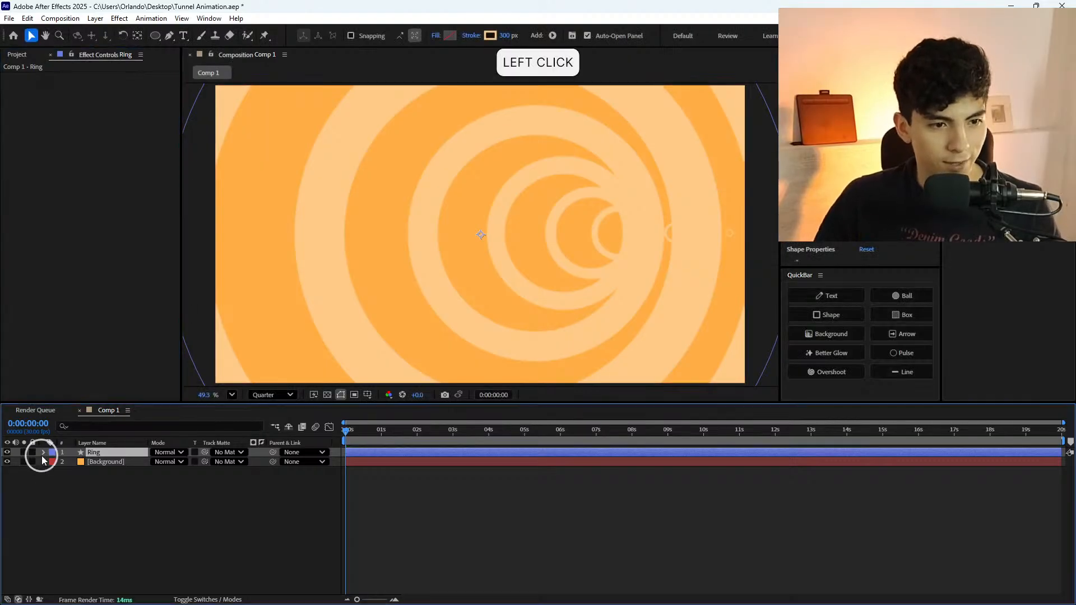
click(53, 462)
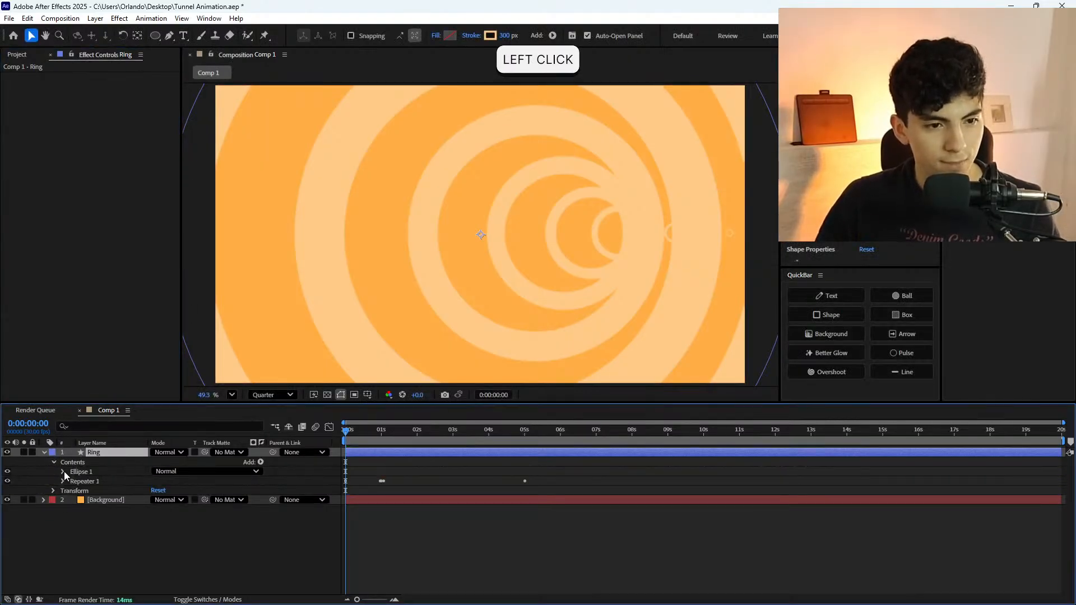
click(62, 472)
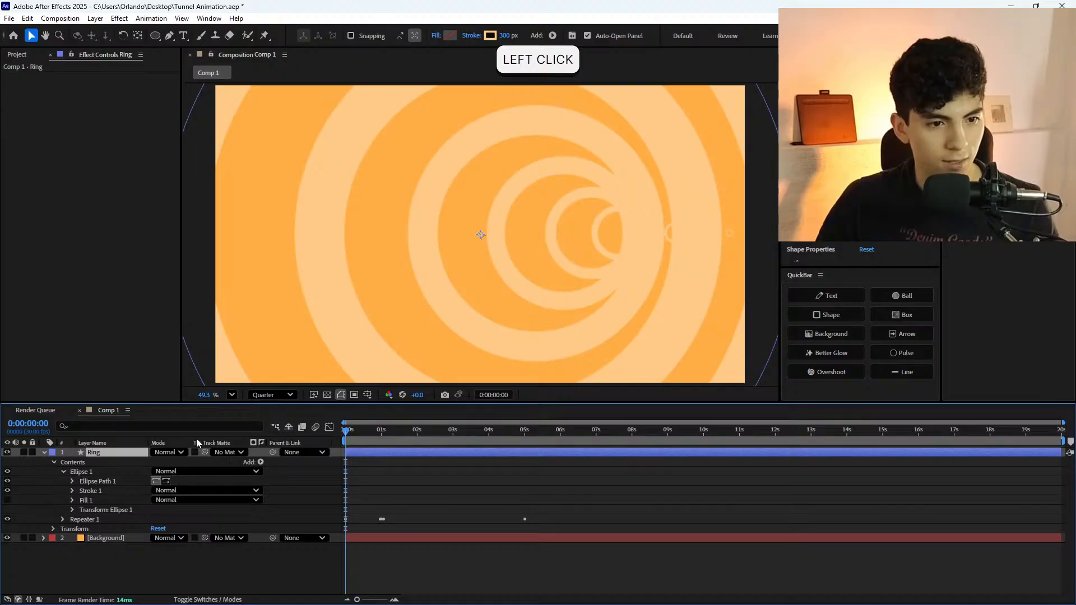
click(78, 489)
click(72, 490)
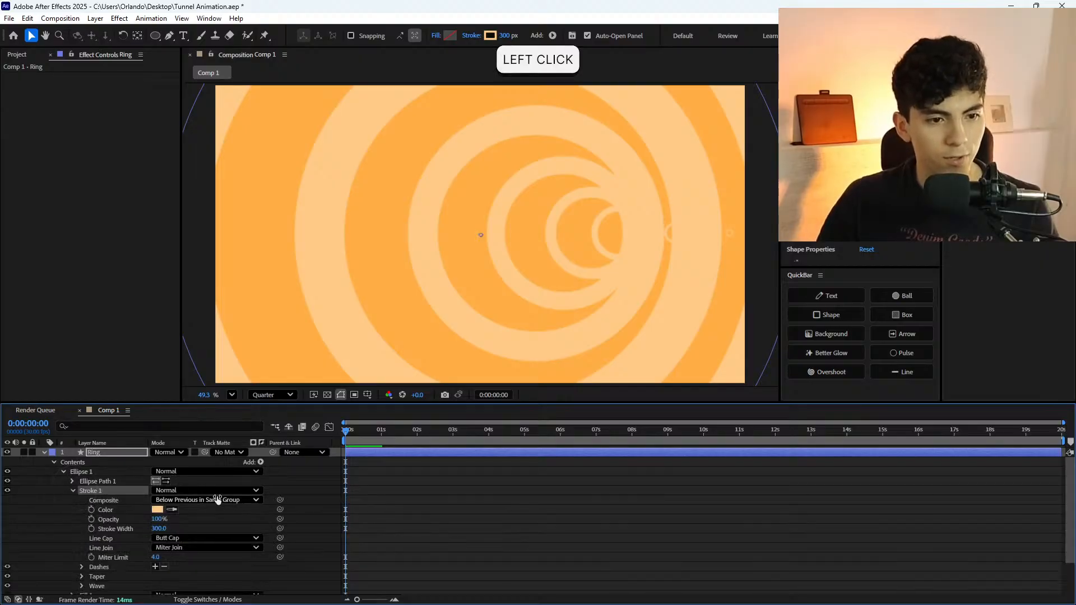
scroll(113, 512, down, 1)
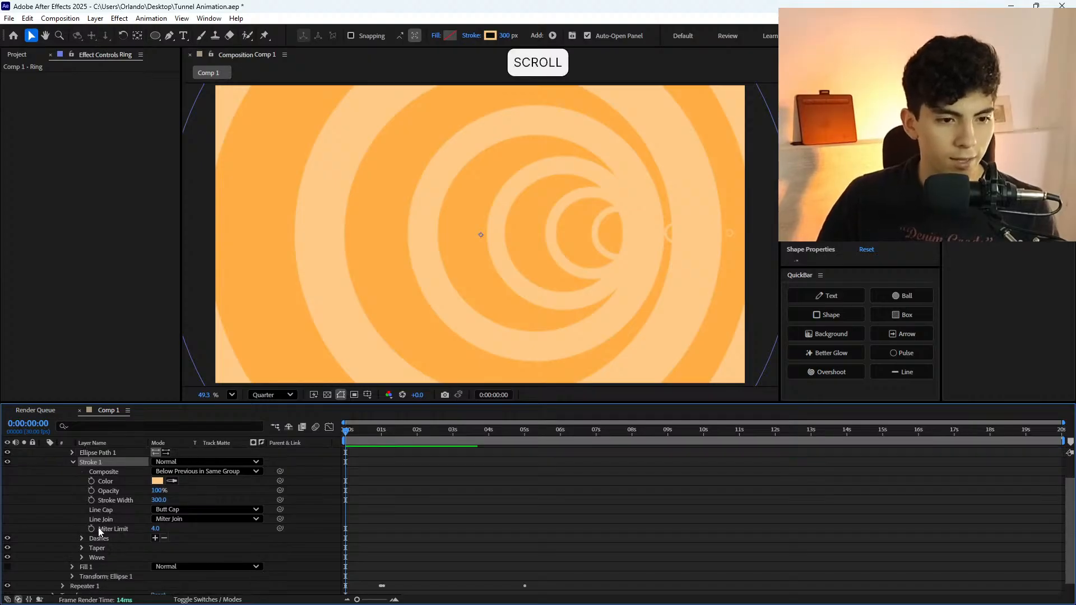
click(155, 538)
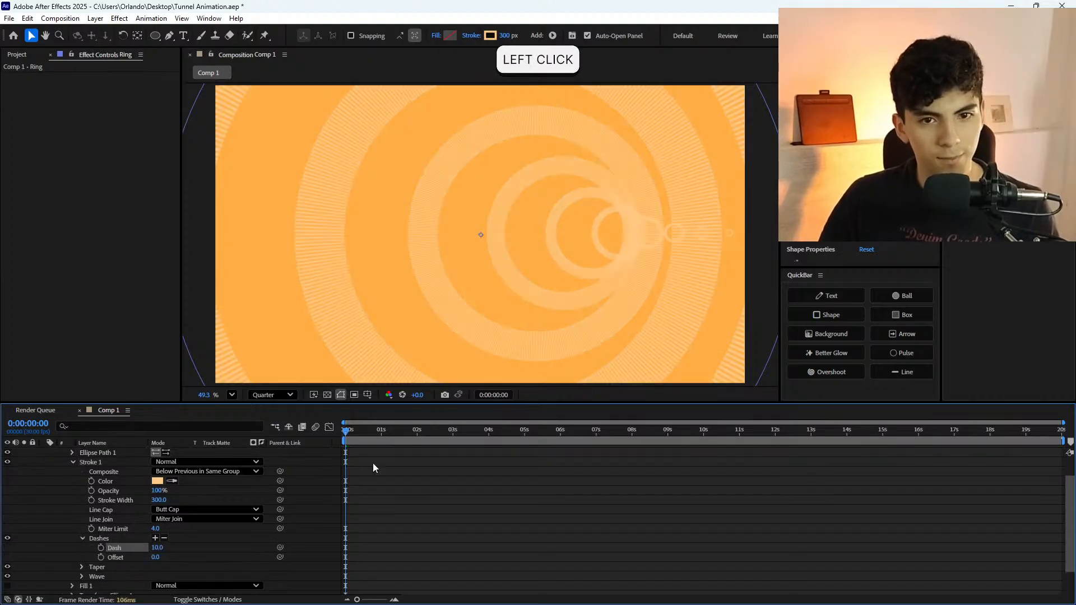
drag(158, 550, 616, 518)
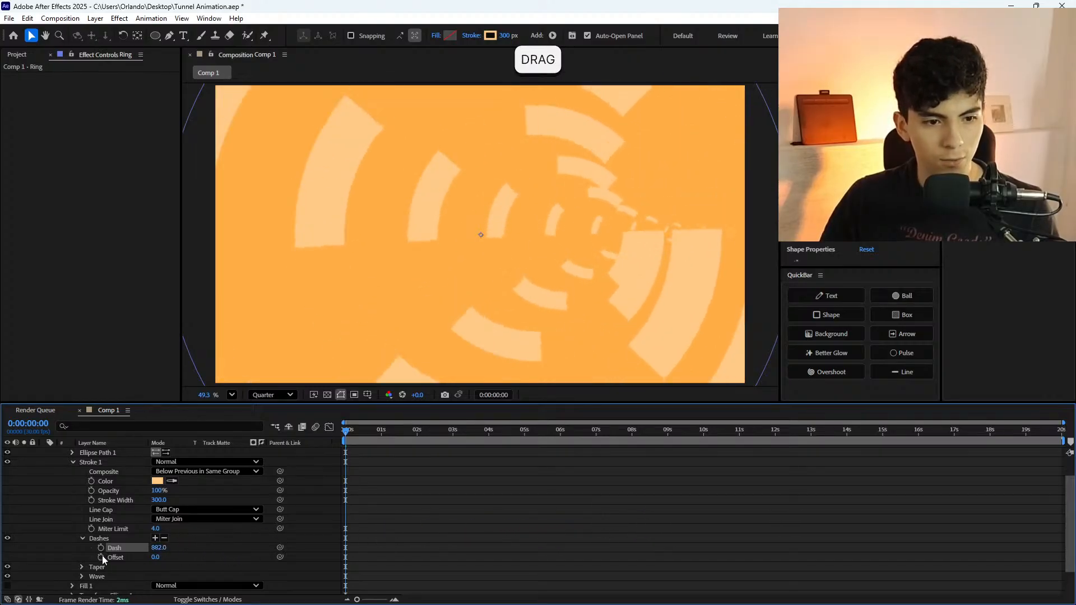
Try a dash Offset and a taper Start Length of 100% on the ring's stroke, undoing each.
drag(160, 557, 186, 545)
key(ctrl+z)
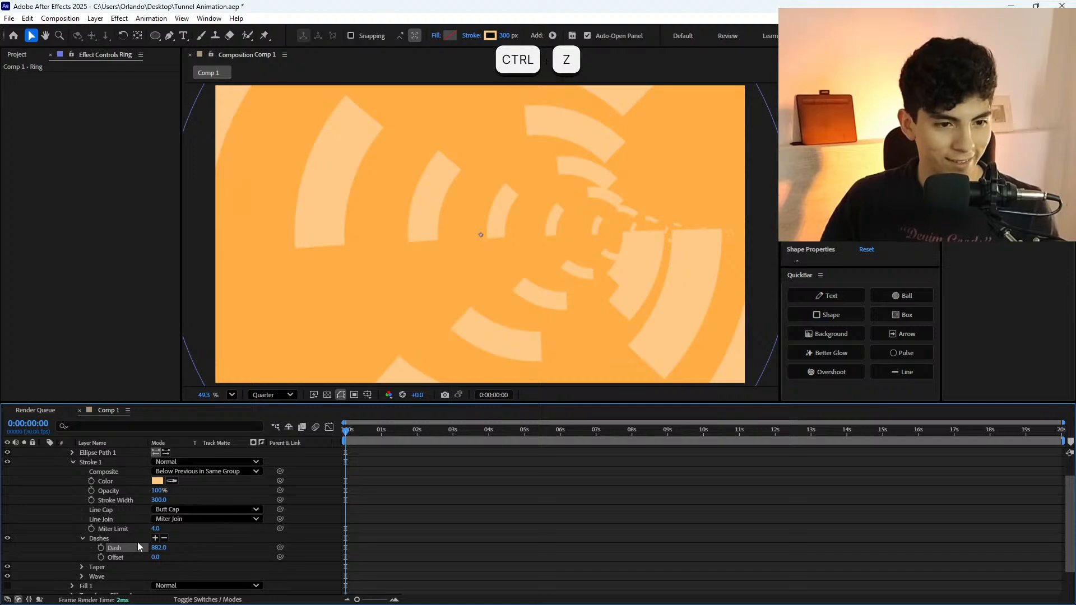
click(82, 566)
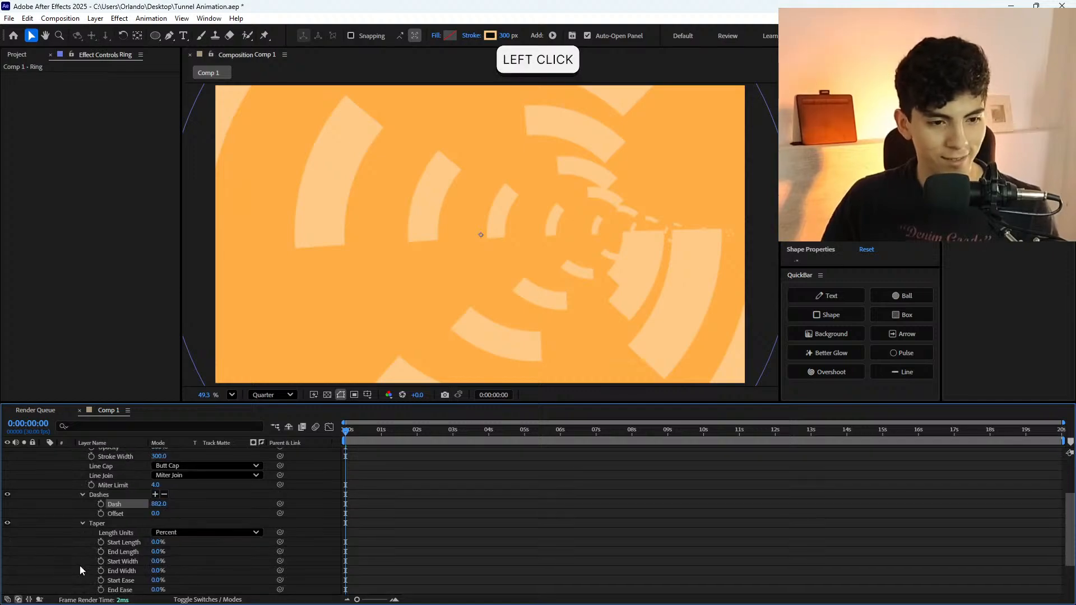
drag(158, 543, 448, 530)
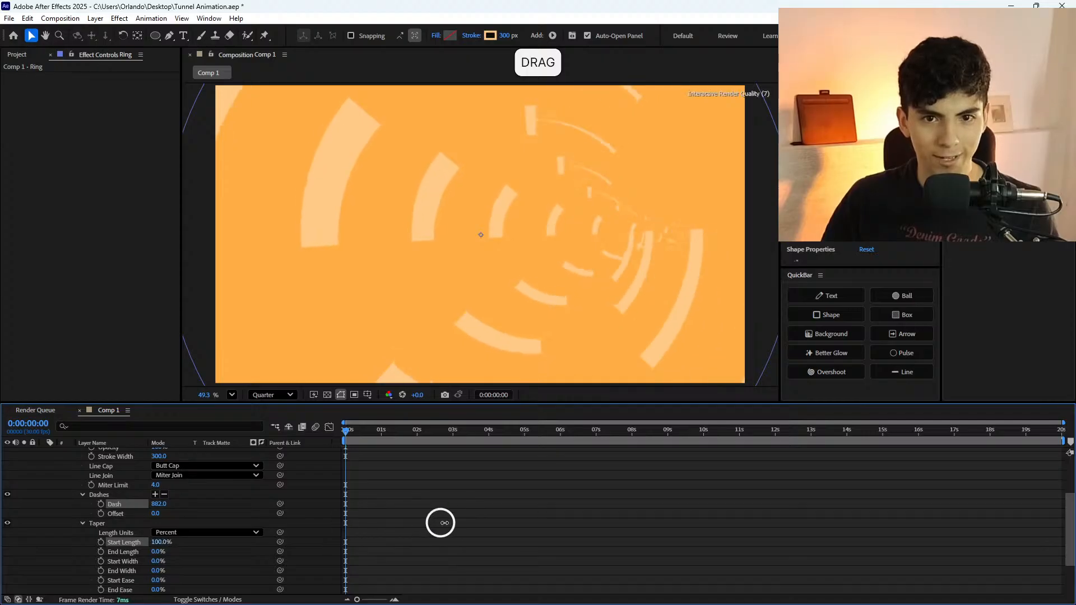
key(ctrl+z)
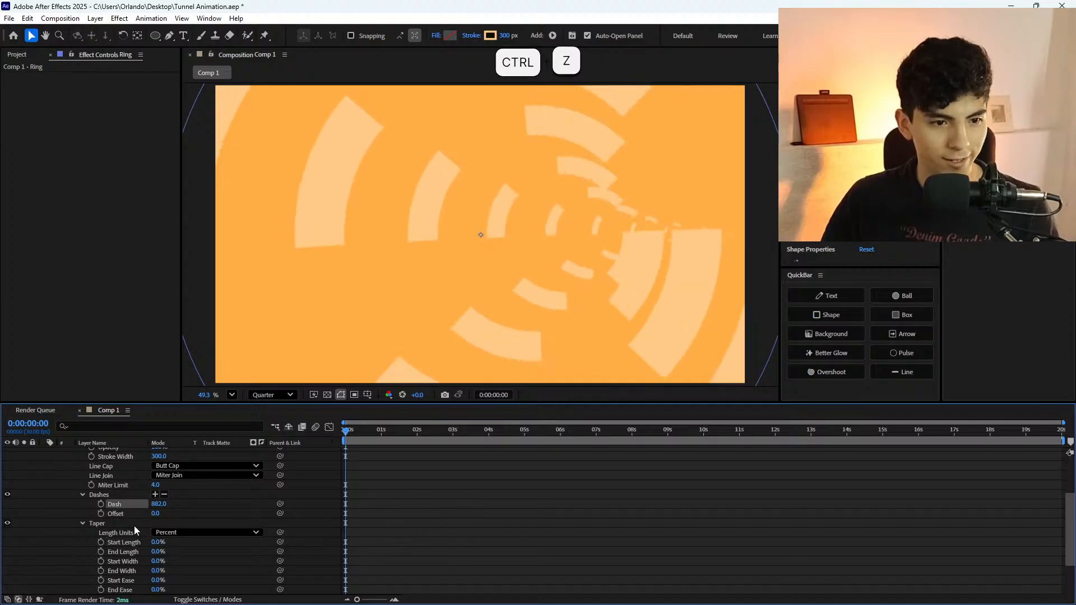
click(84, 524)
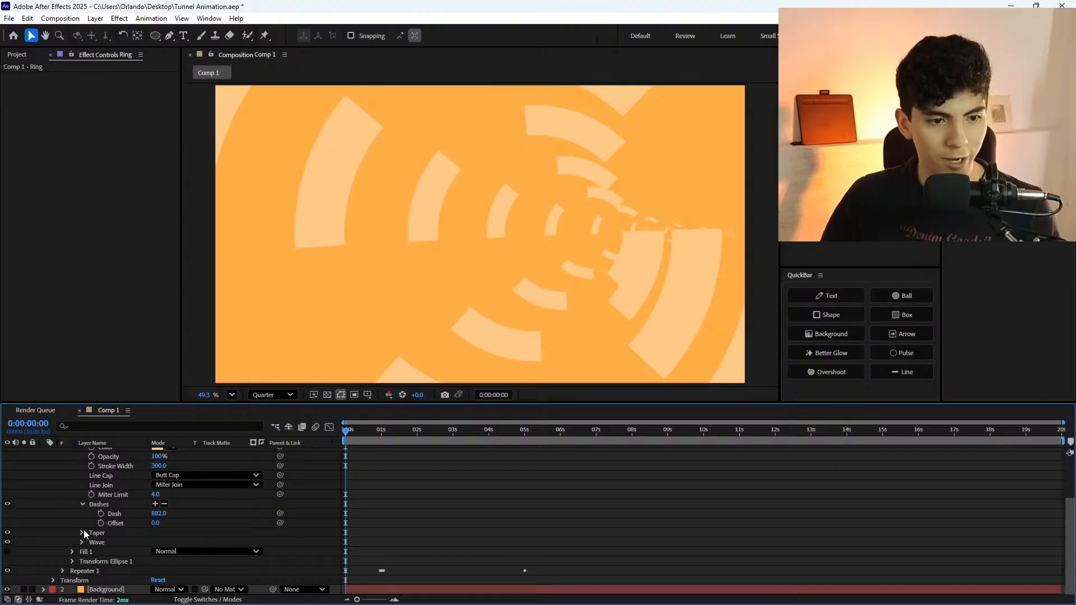
Try a Wave Amount of 48% on the ring's stroke and undo it.
click(81, 543)
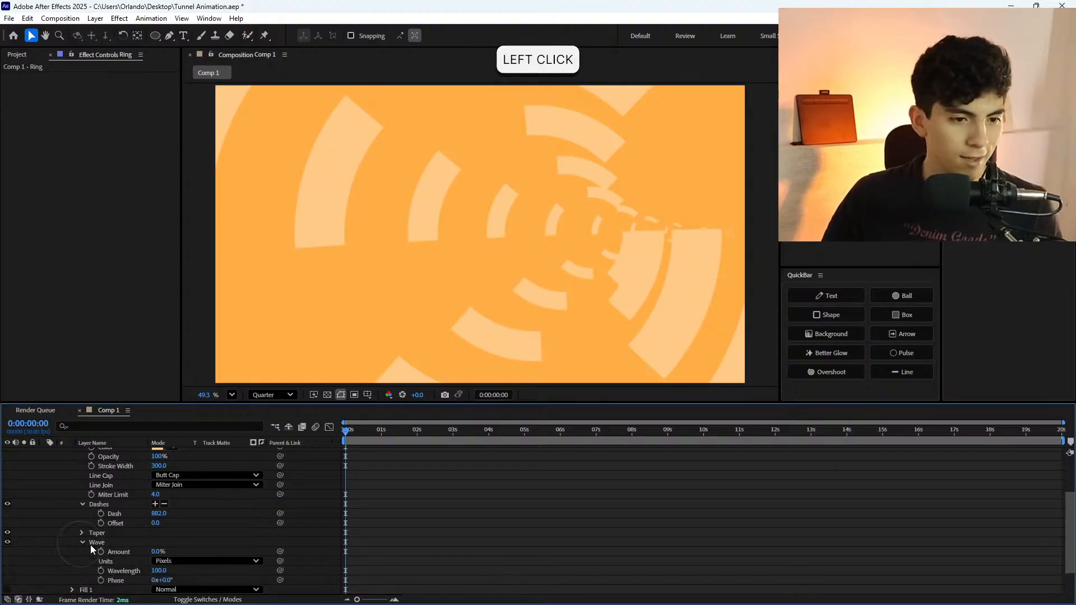
mouse_move(153, 555)
mouse_down()
mouse_move(260, 555)
mouse_move(207, 557)
mouse_move(233, 556)
mouse_up()
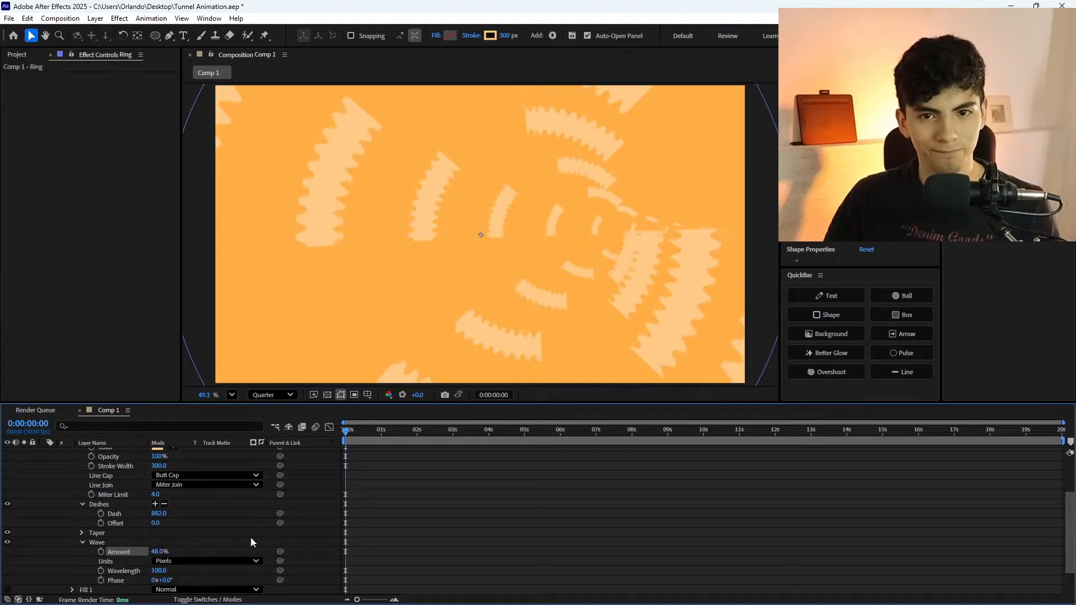
key(ctrl+z)
Set the stroke's Dash length to 1119 and preview the tunnel from the first frame.
scroll(166, 527, up, 2)
drag(162, 541, 964, 273)
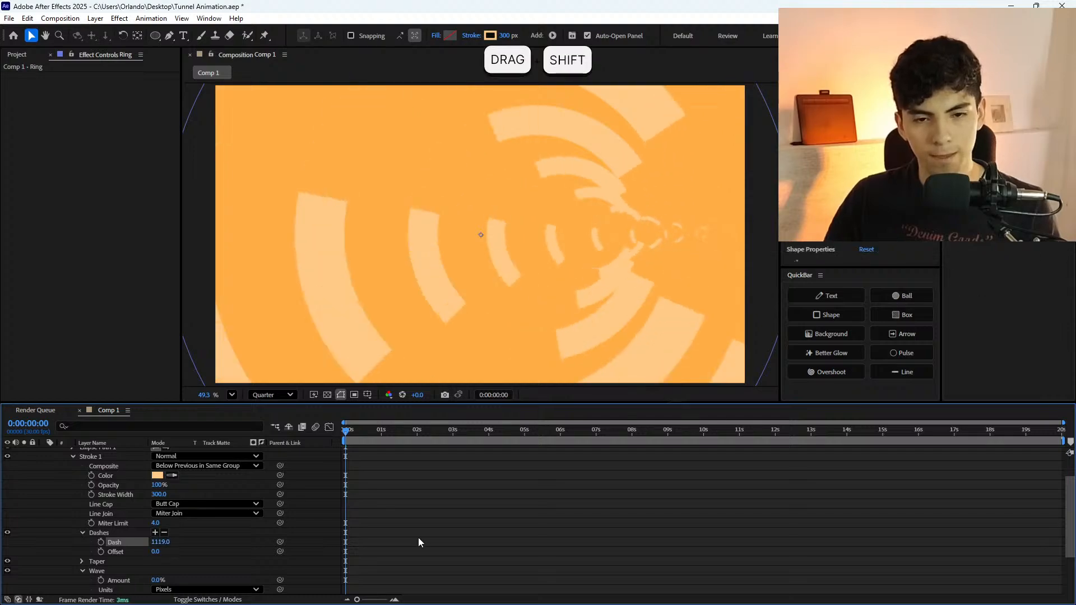
click(418, 537)
scroll(418, 537, up, 2)
key(space)
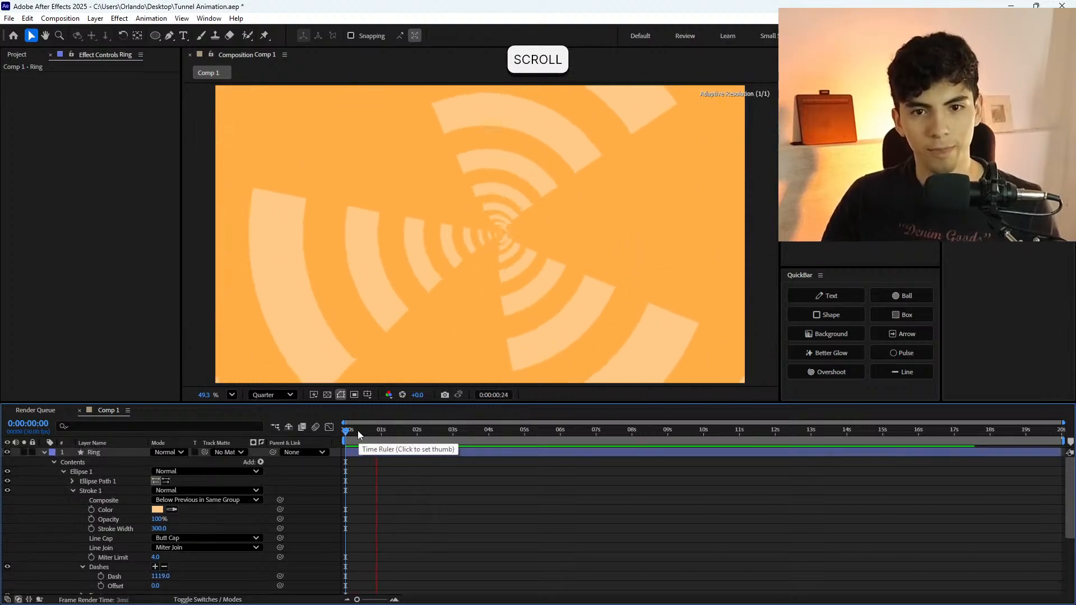
click(344, 430)
key(space)
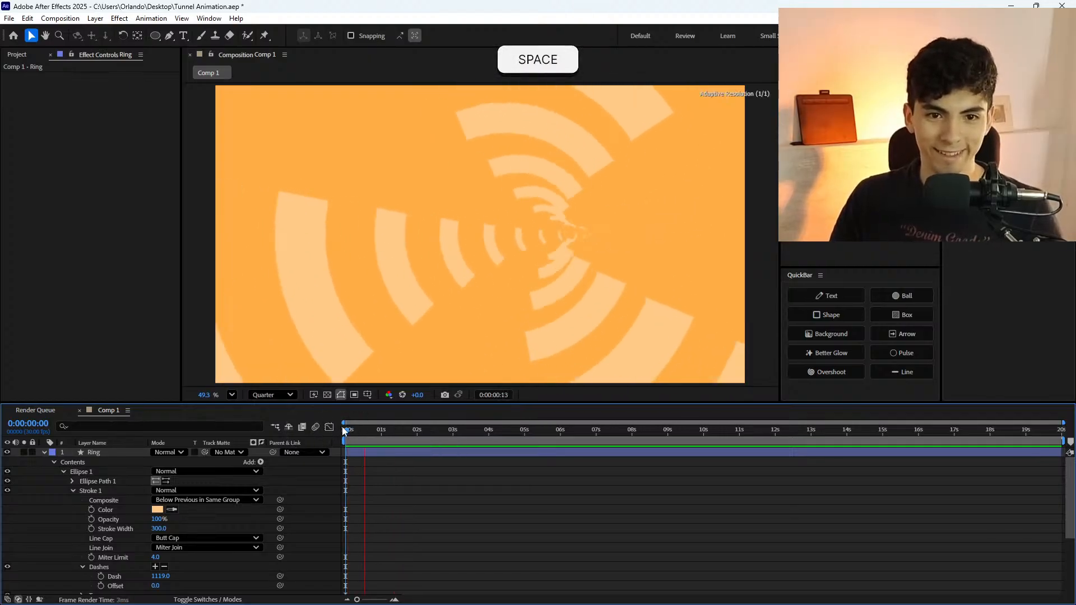
drag(352, 429, 263, 452)
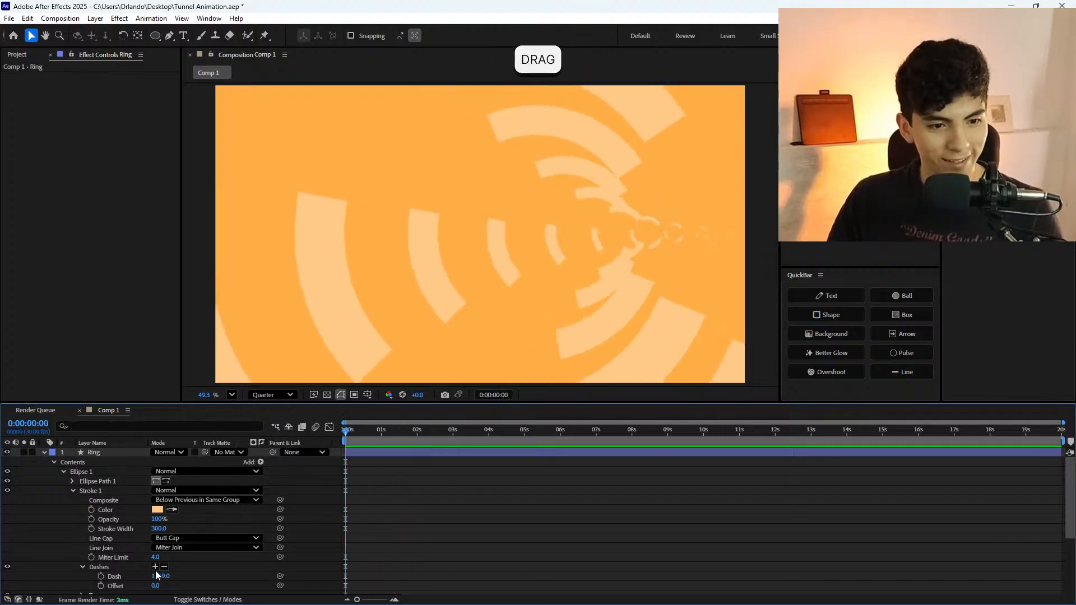
Try shifting the dash Offset of the ring's stroke, up to about 302, and undo the change.
mouse_move(155, 585)
mouse_down()
mouse_move(566, 516)
mouse_move(161, 587)
mouse_move(590, 542)
mouse_move(117, 551)
mouse_move(11, 478)
mouse_move(11, 418)
mouse_up()
key(ctrl+z)
click(160, 587)
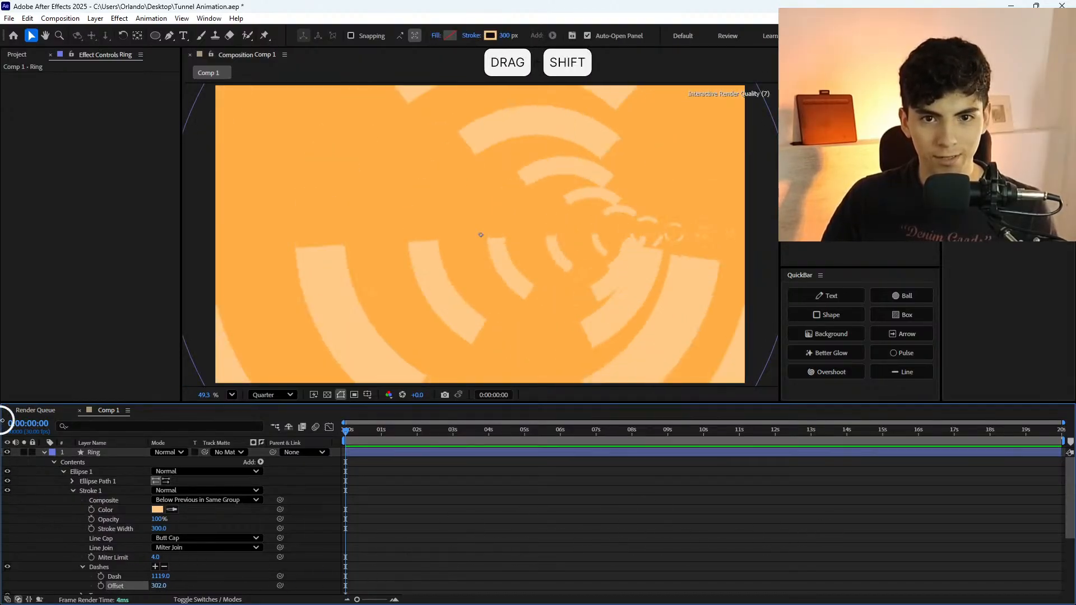
key(ctrl+z)
Add a gap to the stroke's dashes, setting the Dash to 735 and the Gap to 50.
click(155, 566)
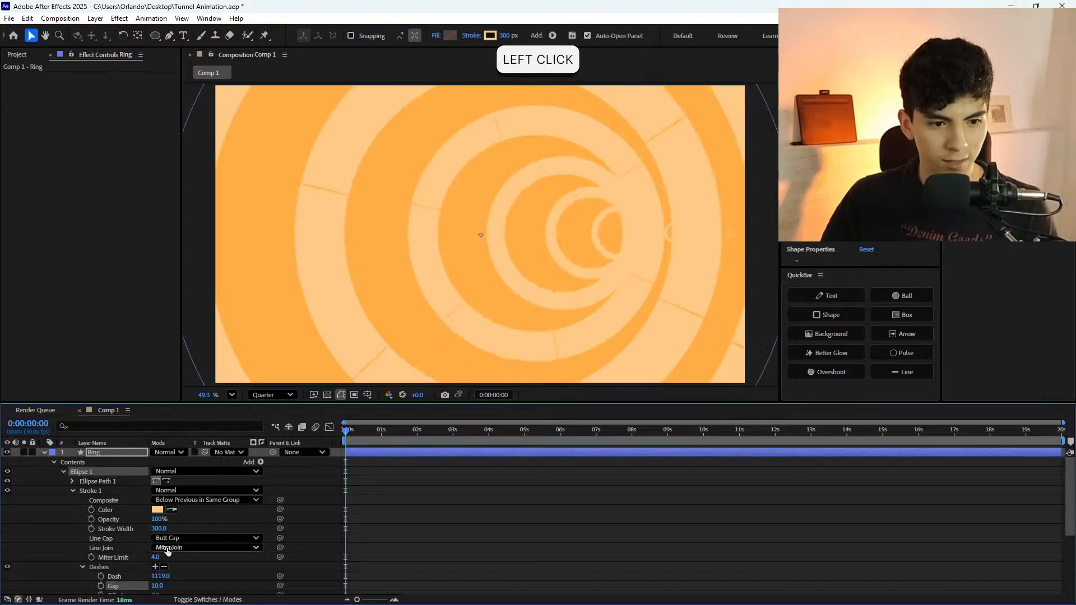
scroll(167, 555, down, 1)
drag(156, 572, 215, 569)
key(ctrl+z)
drag(158, 548, 1, 603)
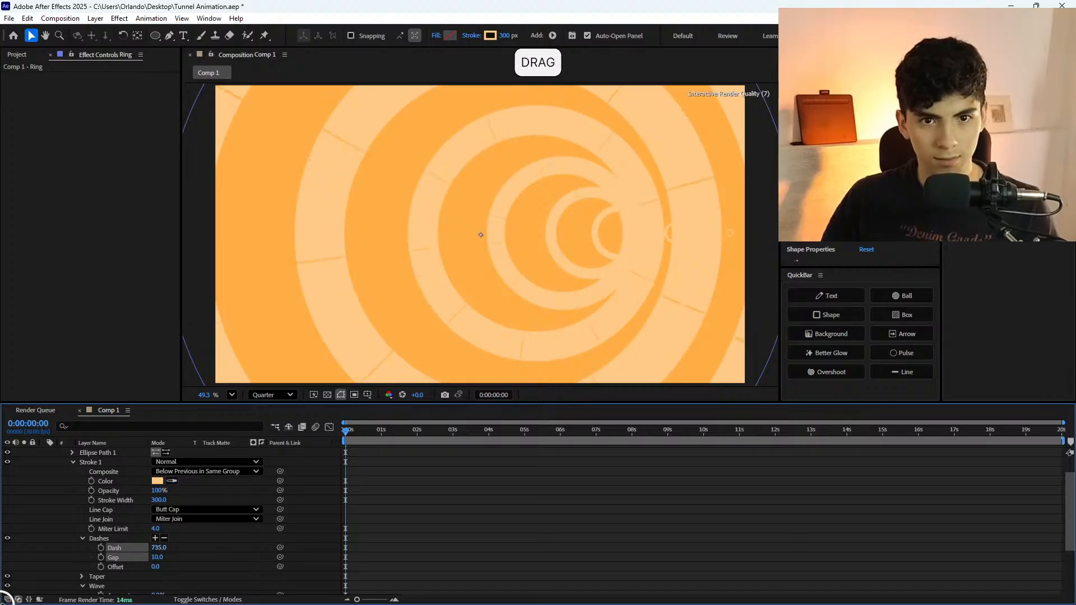
click(155, 557)
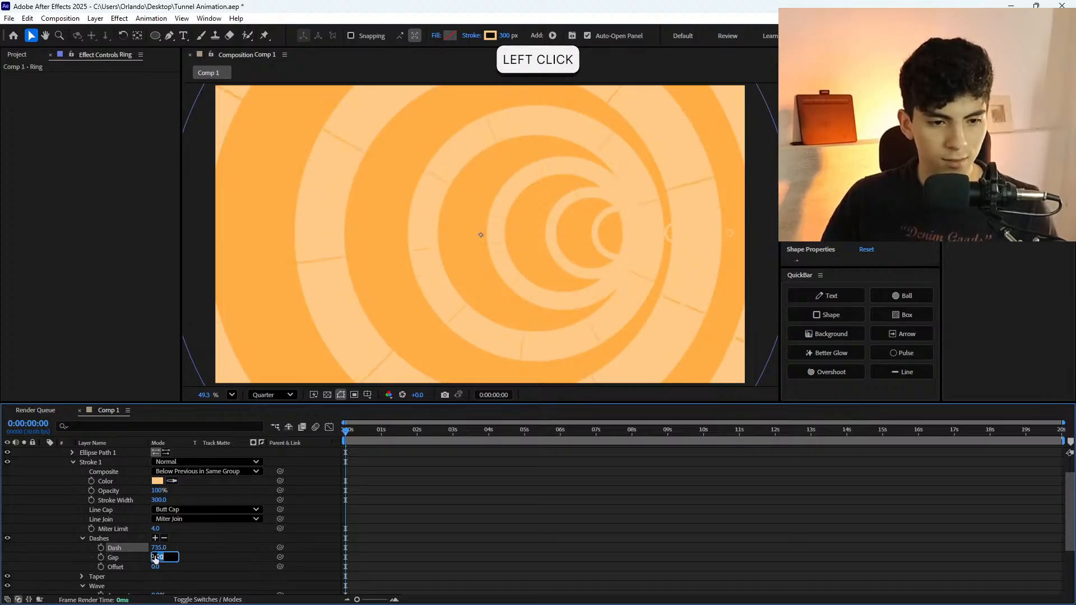
text(50)
key(Return)
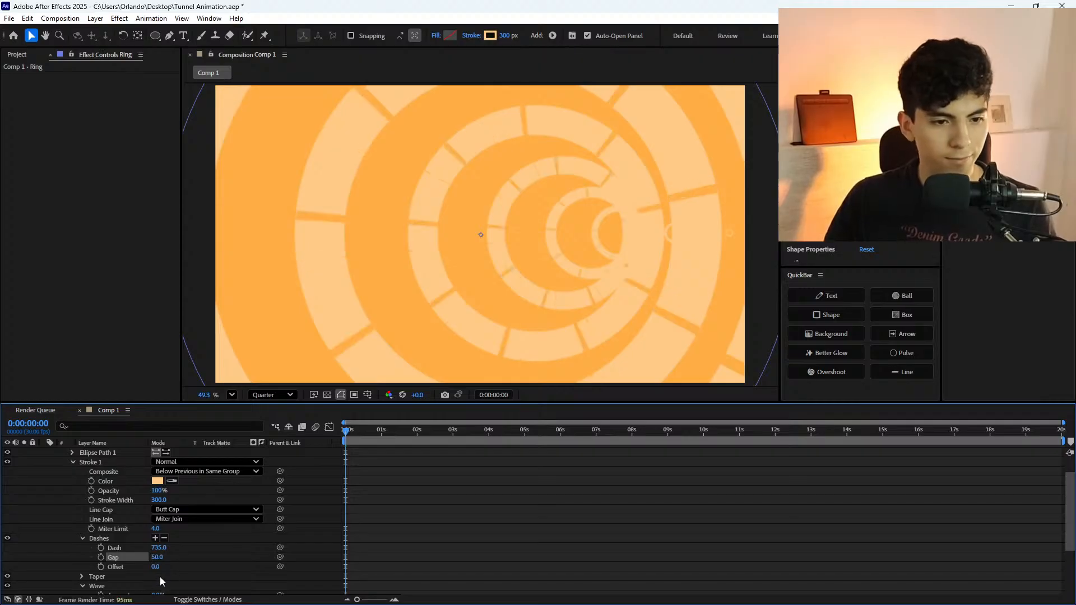
Drive the dash Offset with the expression time*250 and preview the rotating rings from the first frame.
alt+click(101, 567)
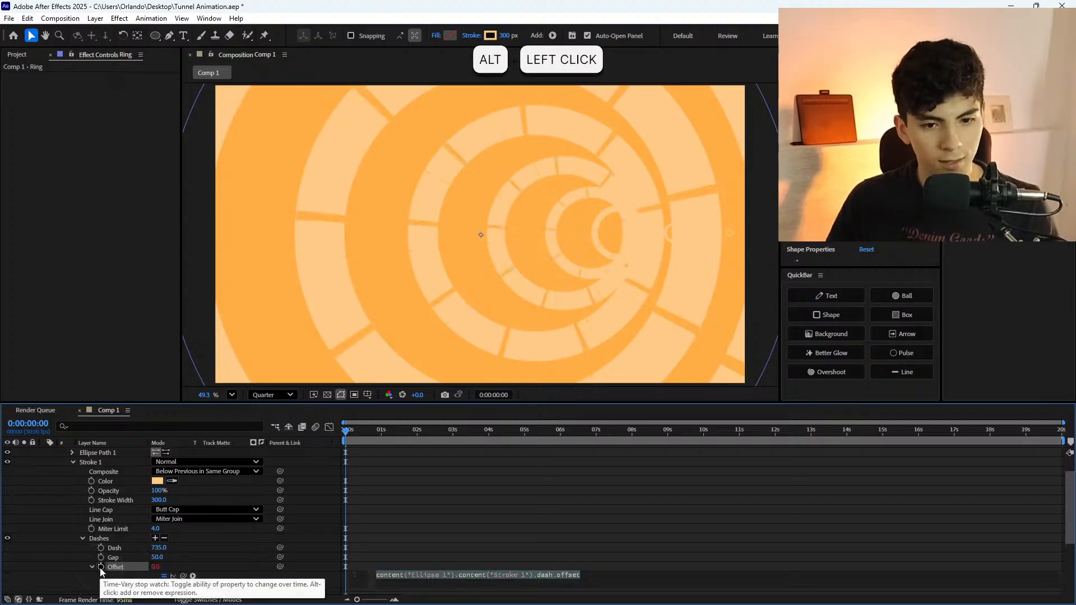
text(time*2500)
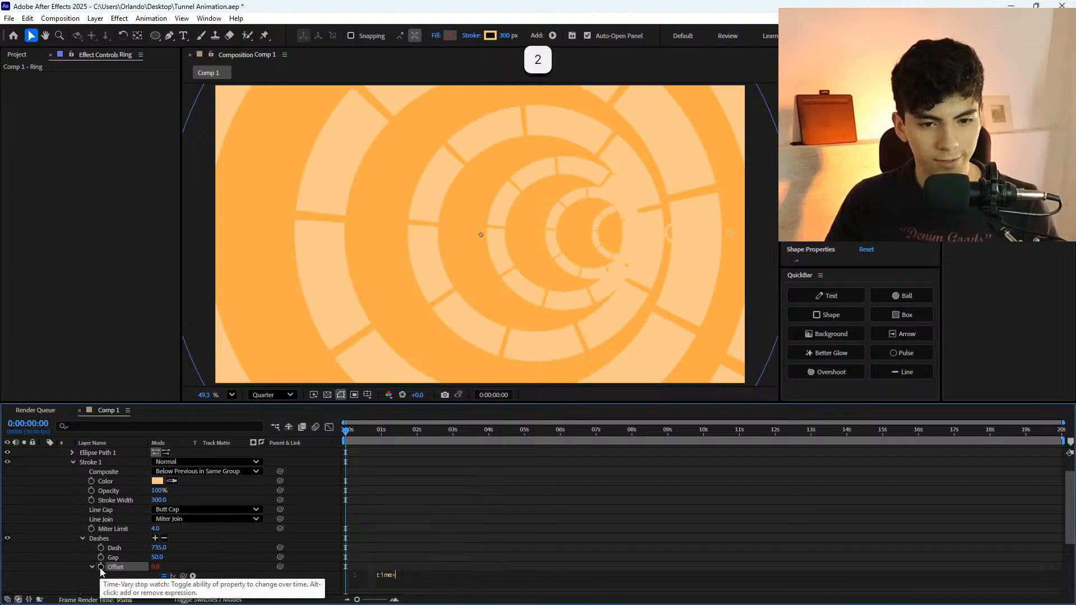
click(492, 516)
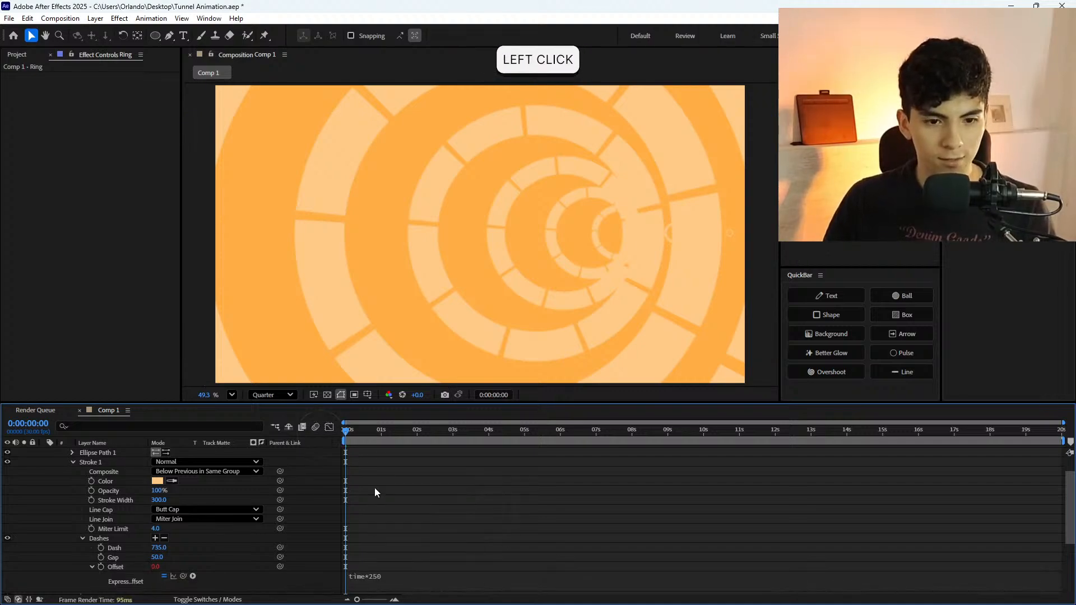
key(space)
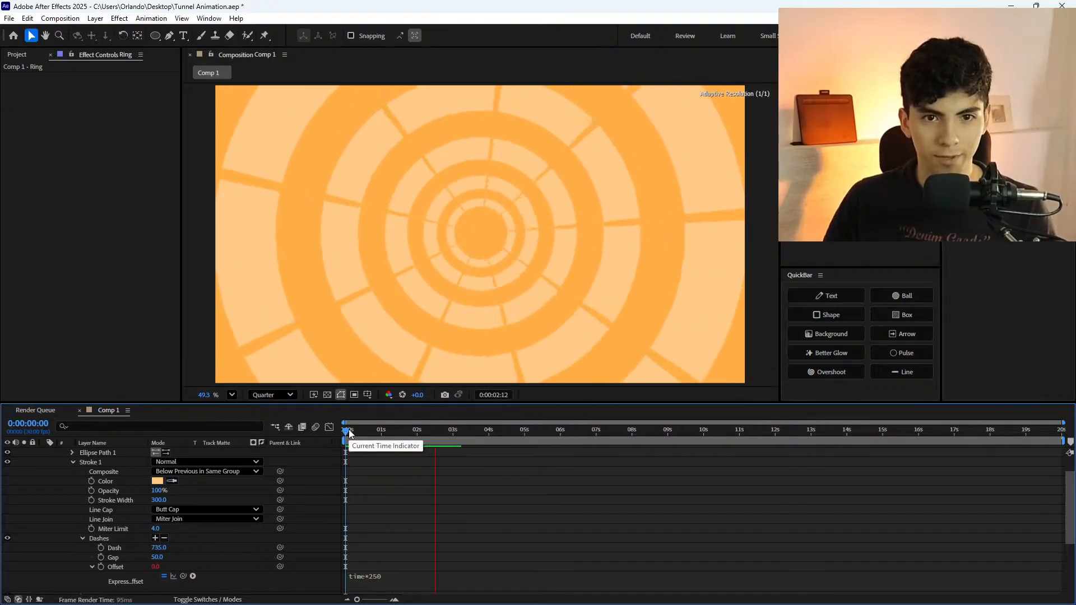
key(space)
click(349, 429)
key(space)
click(348, 429)
Change the dash Offset expression to time*500 and return to the first frame.
click(387, 576)
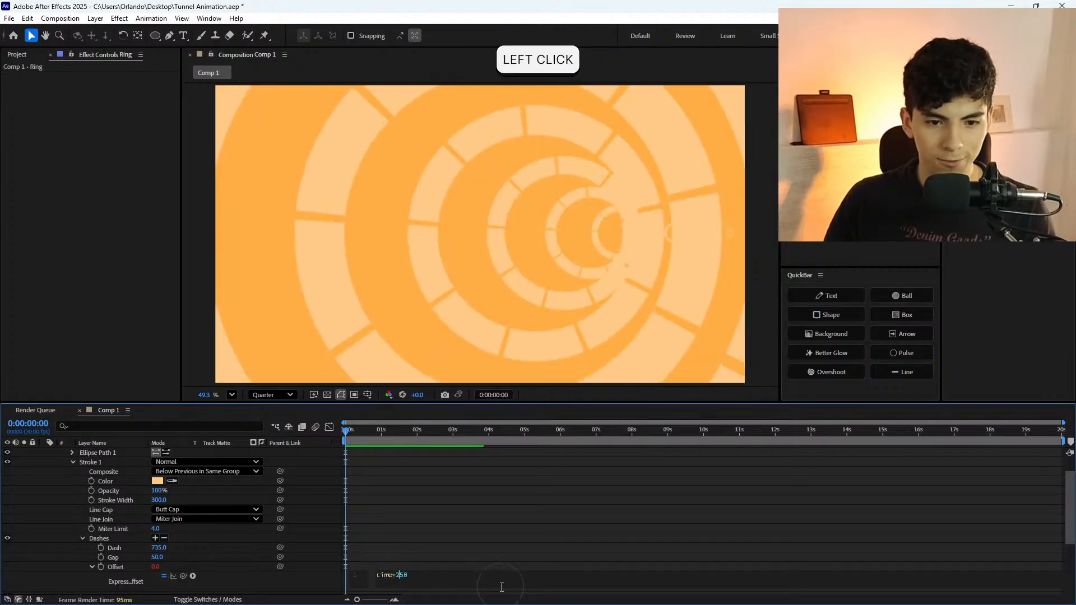
key(BackSpace)
text(0)
click(408, 531)
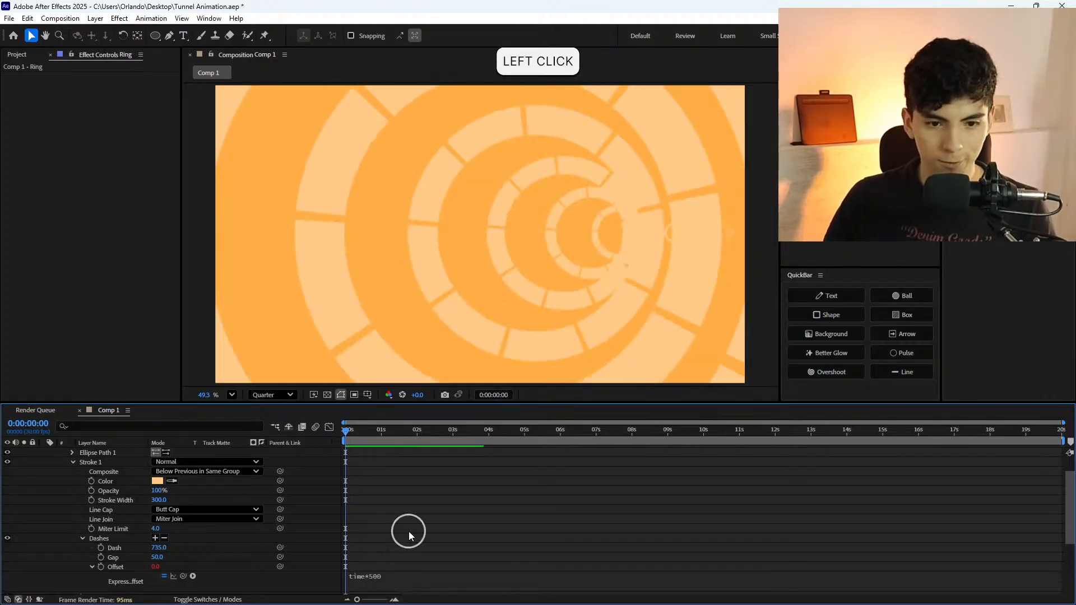
click(353, 431)
drag(353, 431, 339, 433)
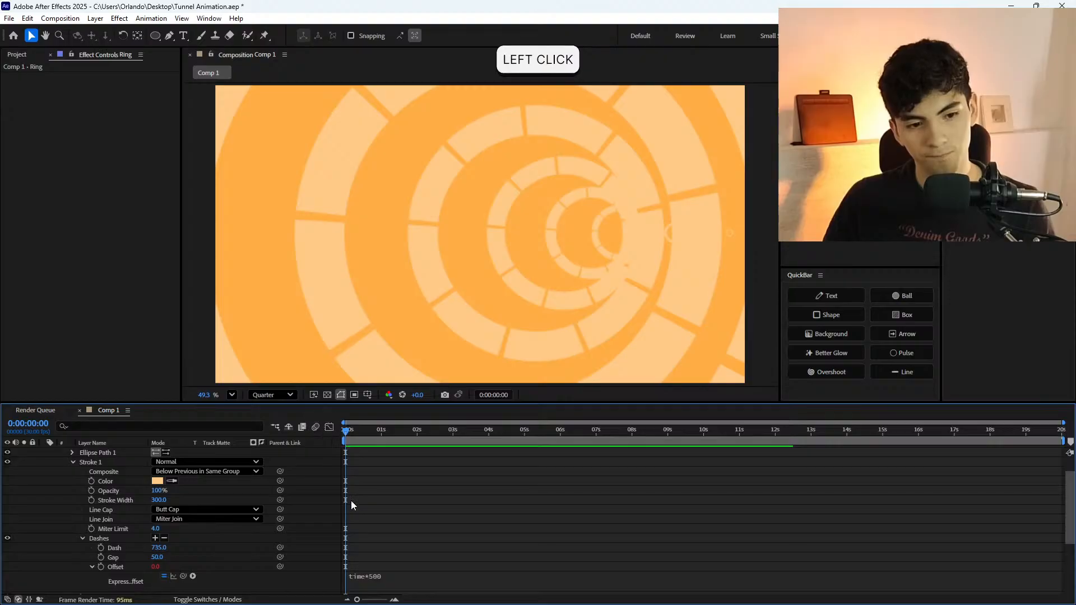
Duplicate the Ring layer.
scroll(351, 503, up, 1)
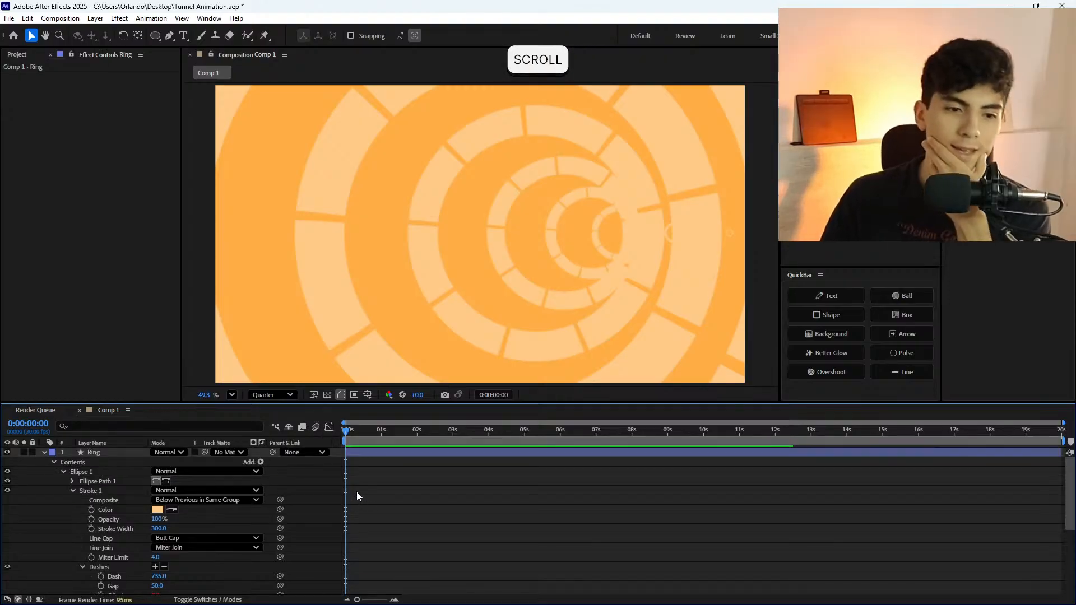
scroll(356, 493, down, 2)
scroll(392, 475, up, 2)
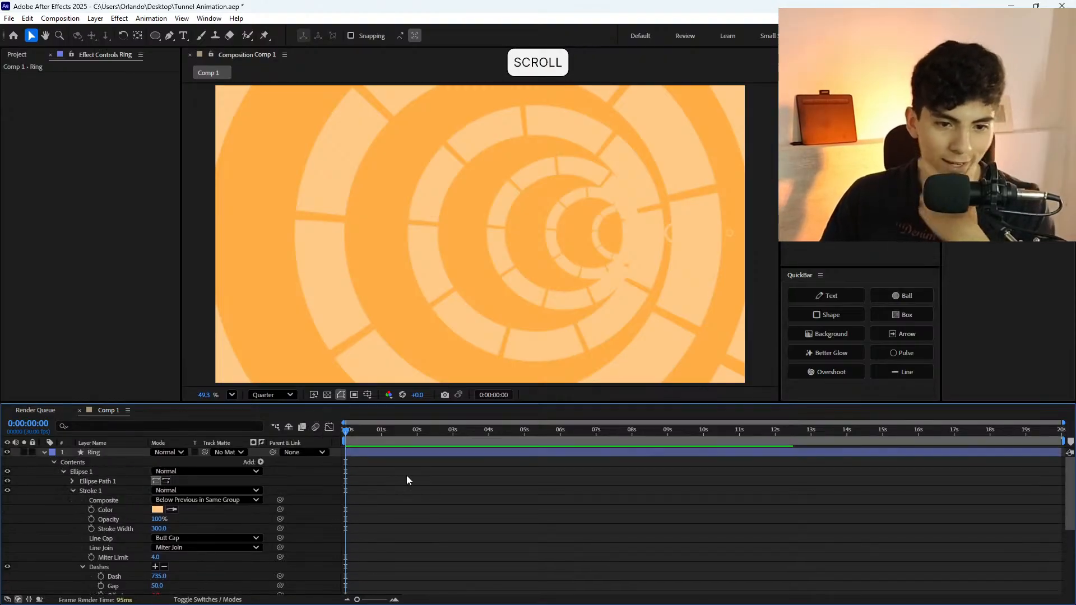
click(402, 455)
key(ctrl+d)
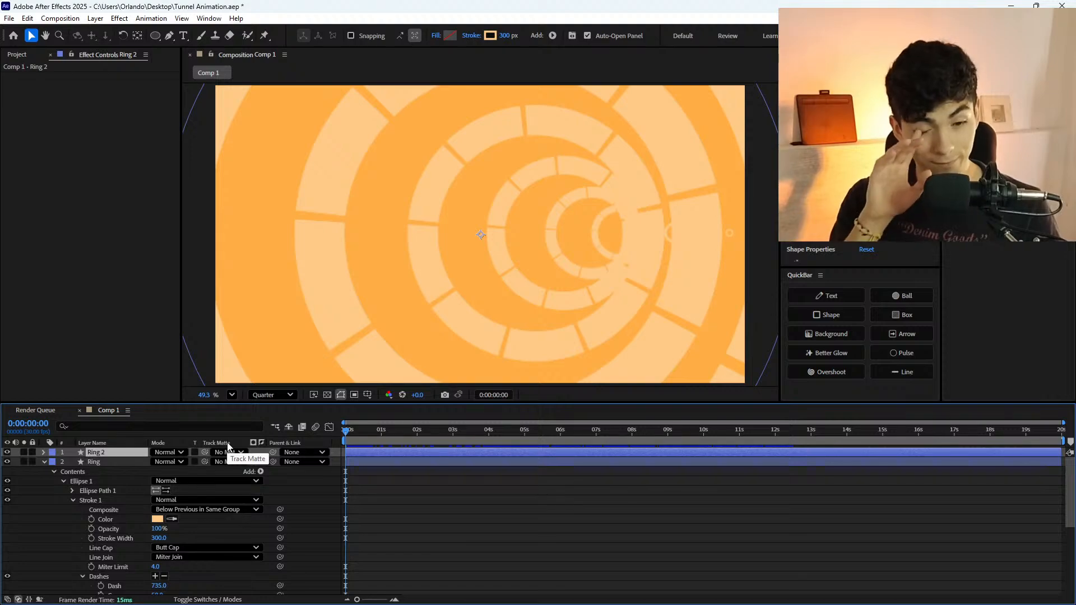
Try shifting the duplicated ring layer slightly earlier in time and undo the move.
click(351, 456)
drag(350, 455, 348, 455)
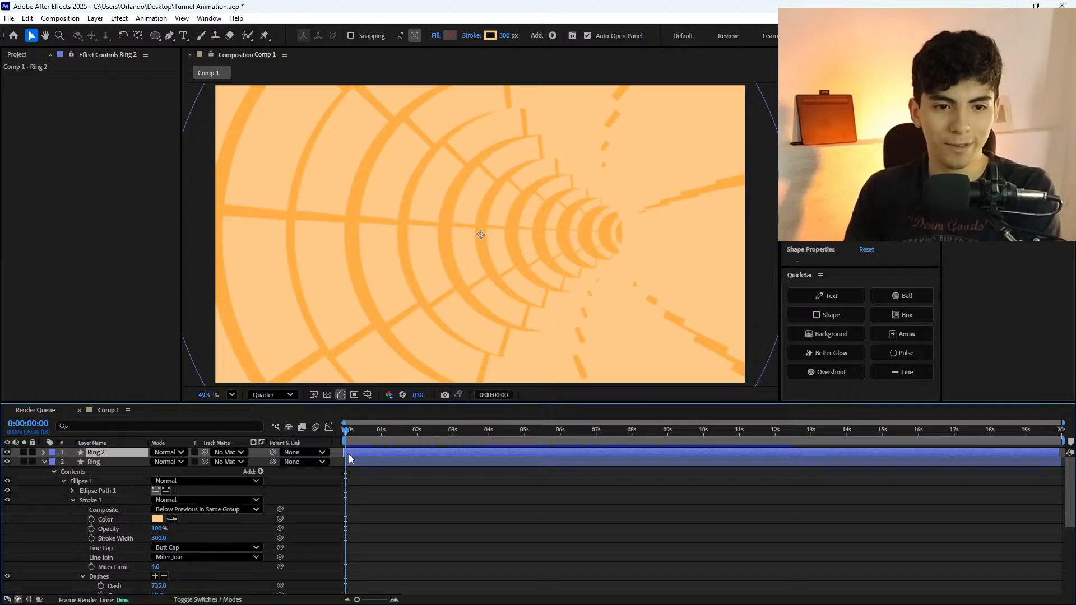
key(ctrl+z)
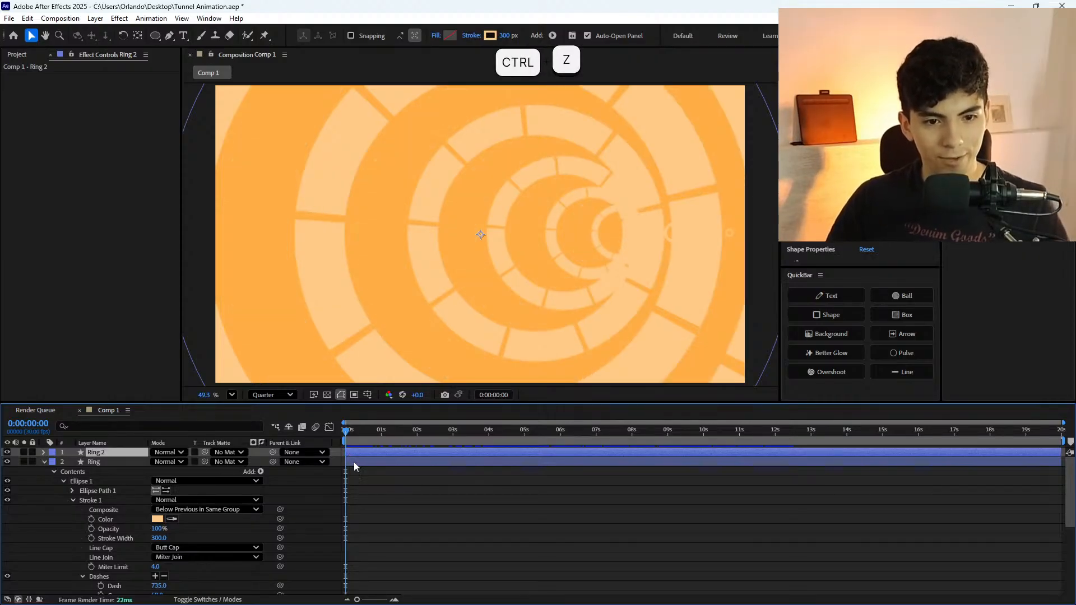
Look through the Ring layer's dash, wave, fill and ellipse transform settings.
click(355, 461)
scroll(288, 492, down, 5)
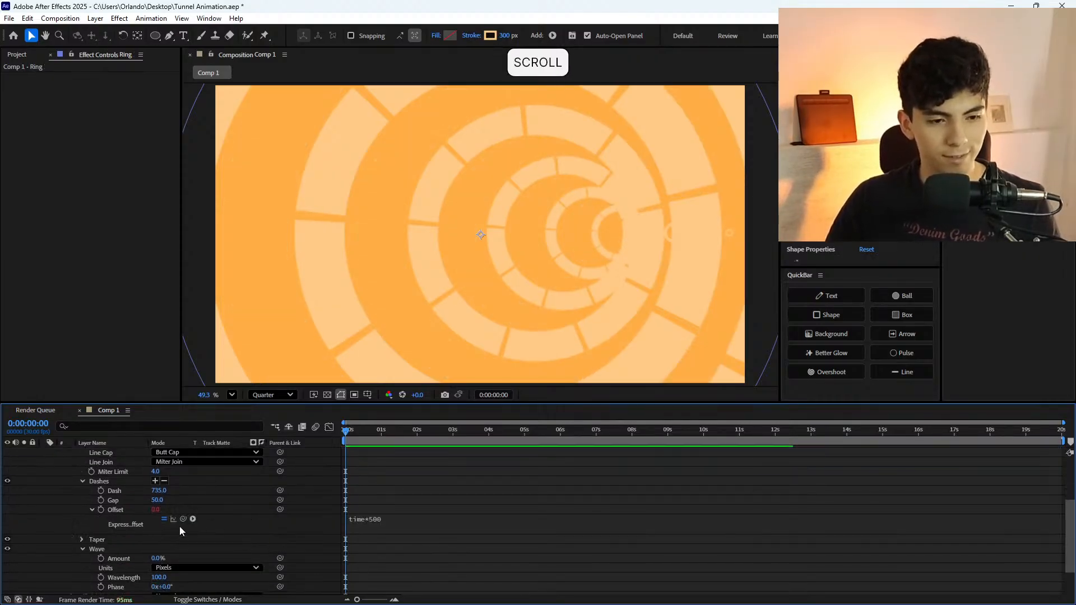
scroll(186, 530, down, 2)
scroll(98, 490, up, 2)
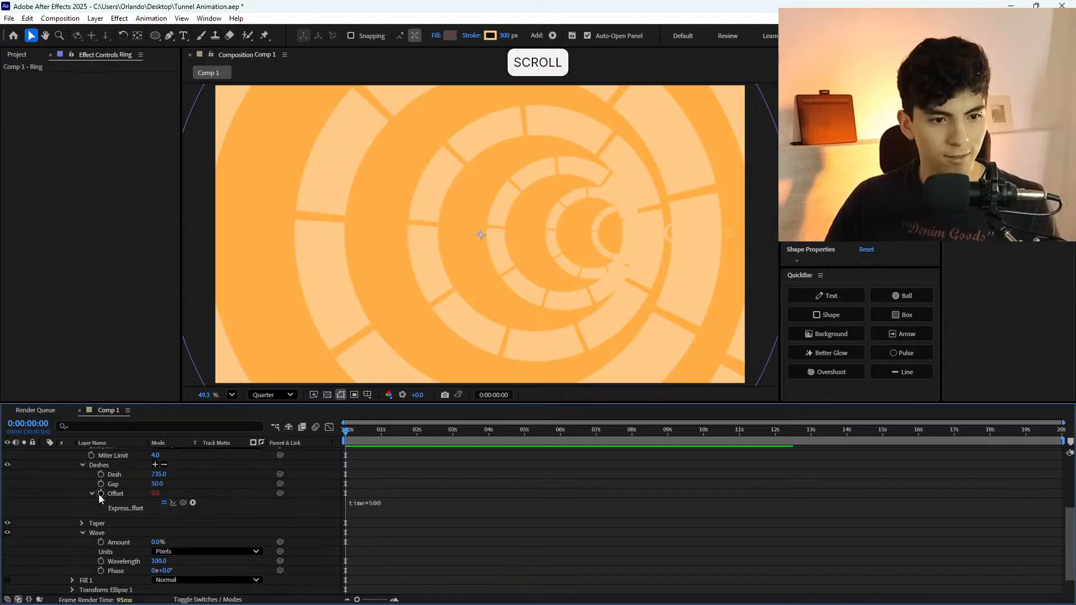
scroll(96, 499, down, 2)
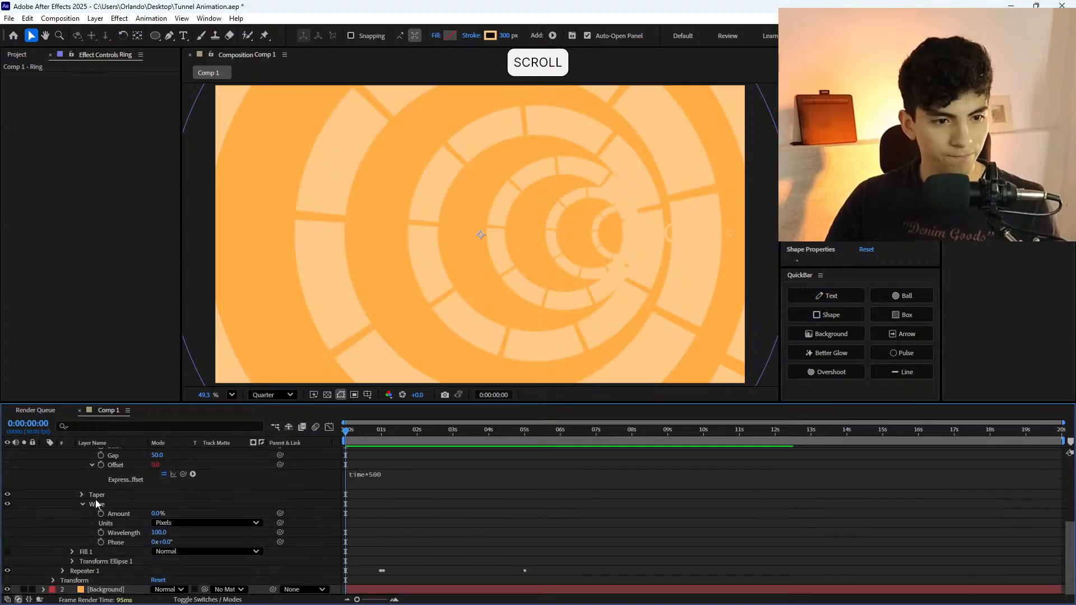
click(72, 554)
scroll(73, 555, down, 1)
click(71, 522)
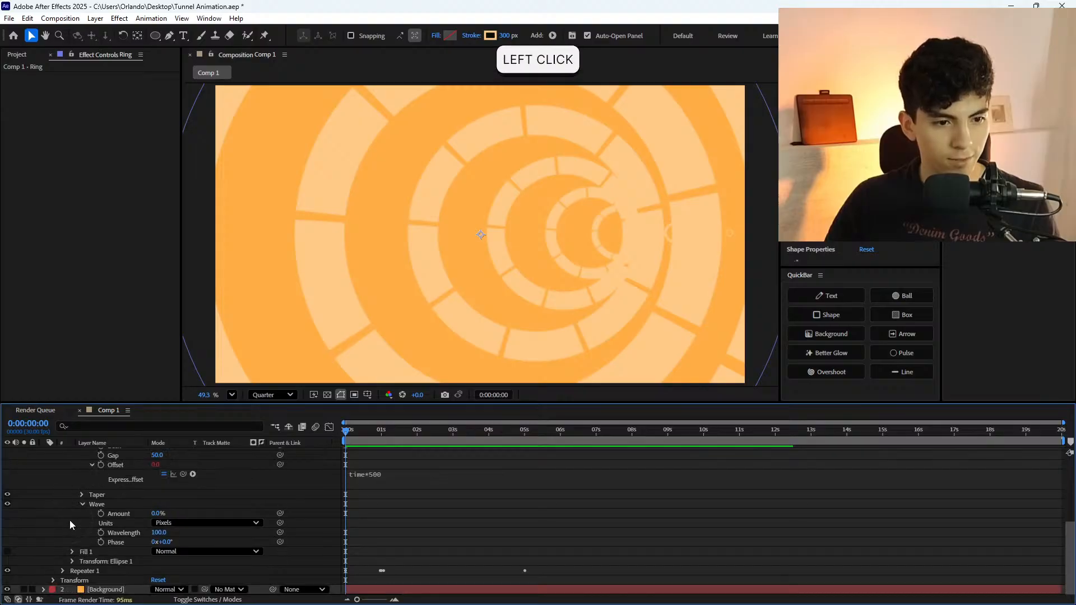
click(72, 561)
scroll(72, 562, down, 1)
click(72, 552)
scroll(79, 523, up, 5)
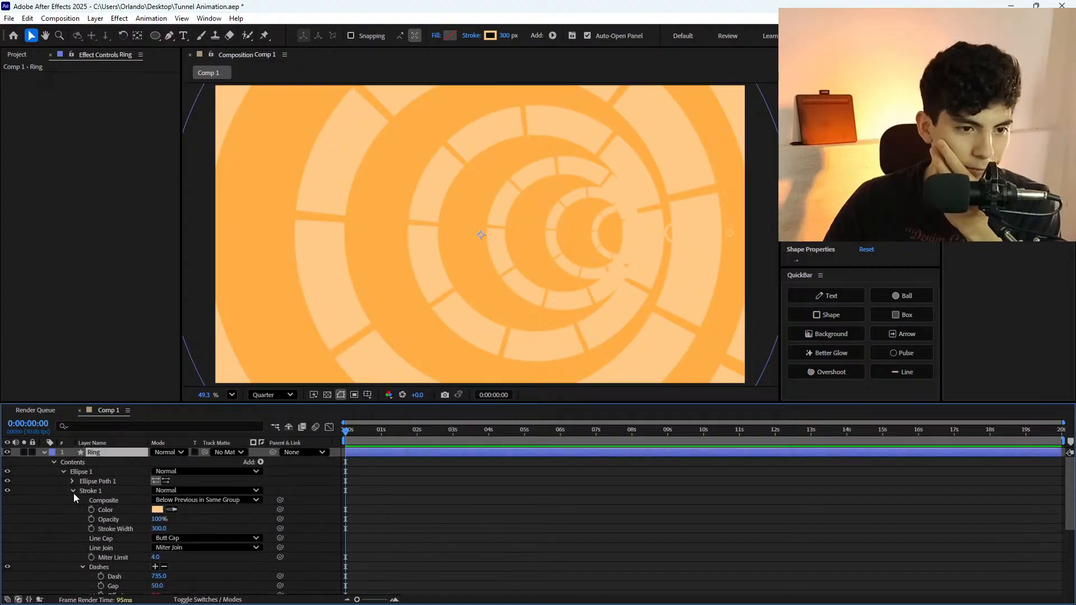
Collapse the Ring layer's Stroke 1 group and set the Transform Repeater 1 Scale to 38%.
click(72, 490)
click(72, 510)
click(72, 510)
click(69, 515)
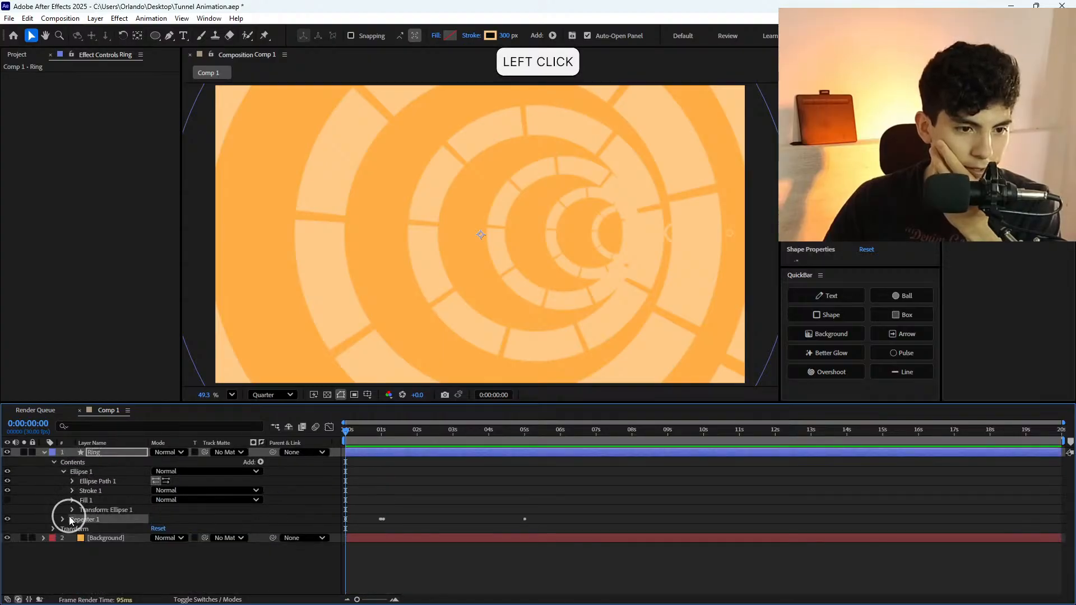
click(64, 519)
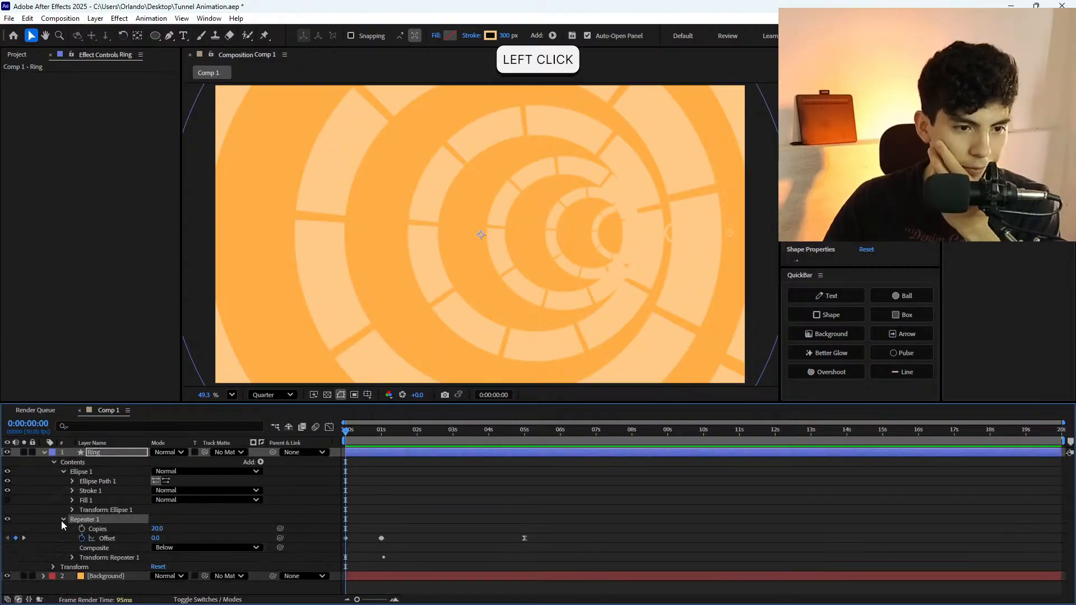
click(71, 557)
scroll(71, 556, down, 3)
mouse_move(167, 542)
mouse_down()
mouse_move(145, 543)
mouse_move(156, 542)
mouse_up()
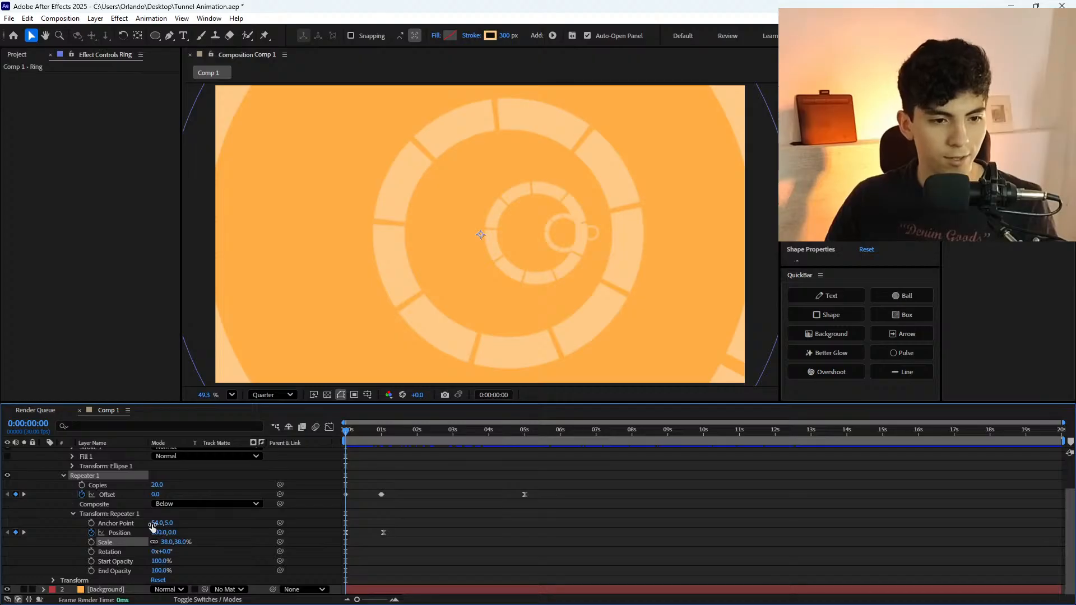
Set the Copies of Repeater 1 to 15 and preview the animation.
drag(157, 486, 144, 485)
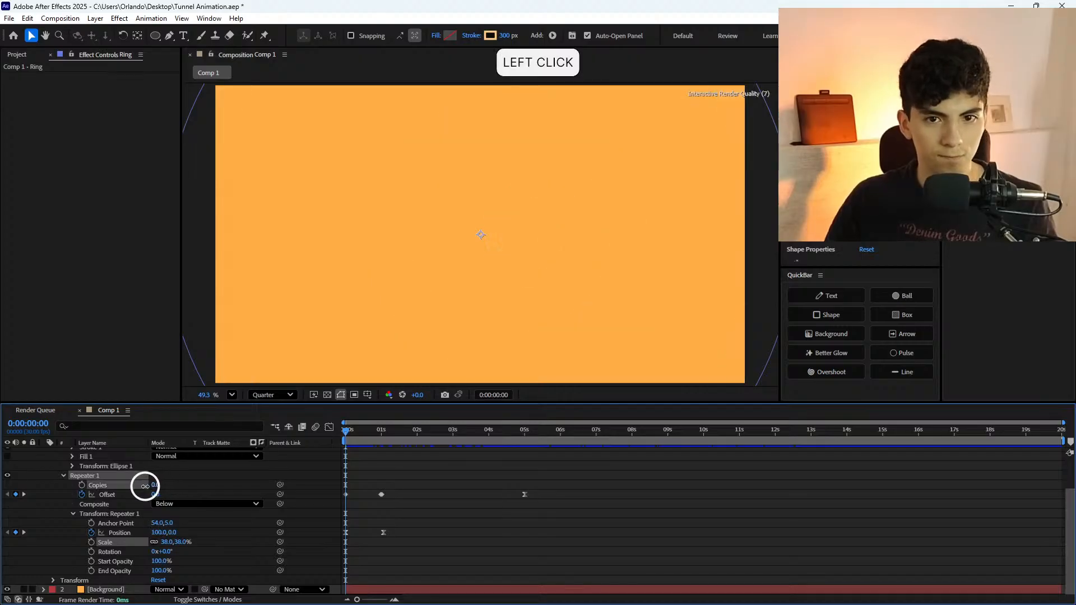
key(ctrl+z)
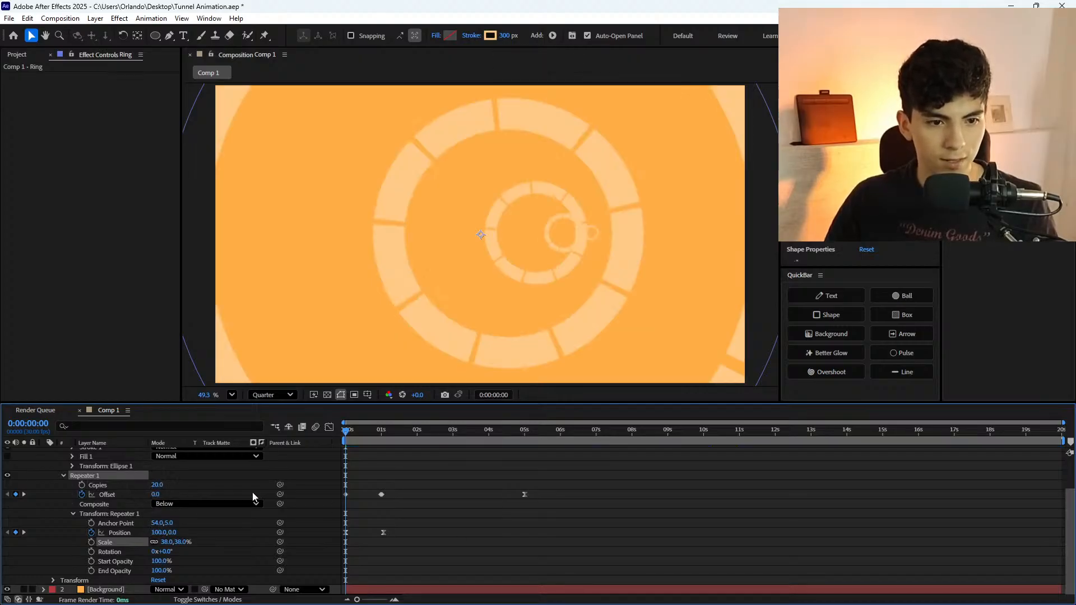
click(163, 481)
text(15)
click(518, 458)
key(space)
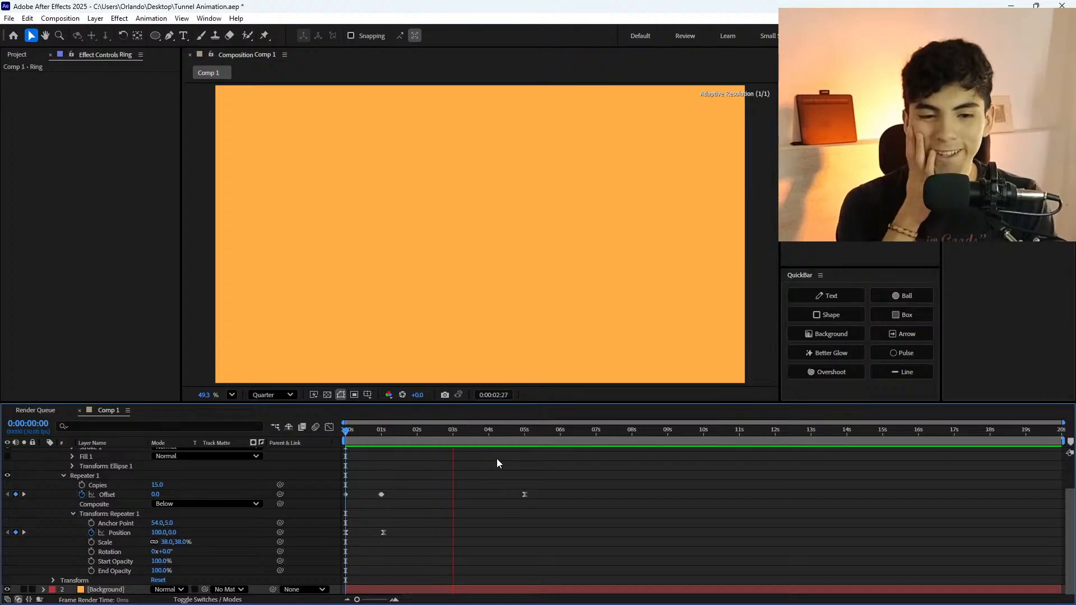
Move the last Repeater Offset keyframe to 0:00:02:15 and set its value to -15.
drag(460, 437, 435, 465)
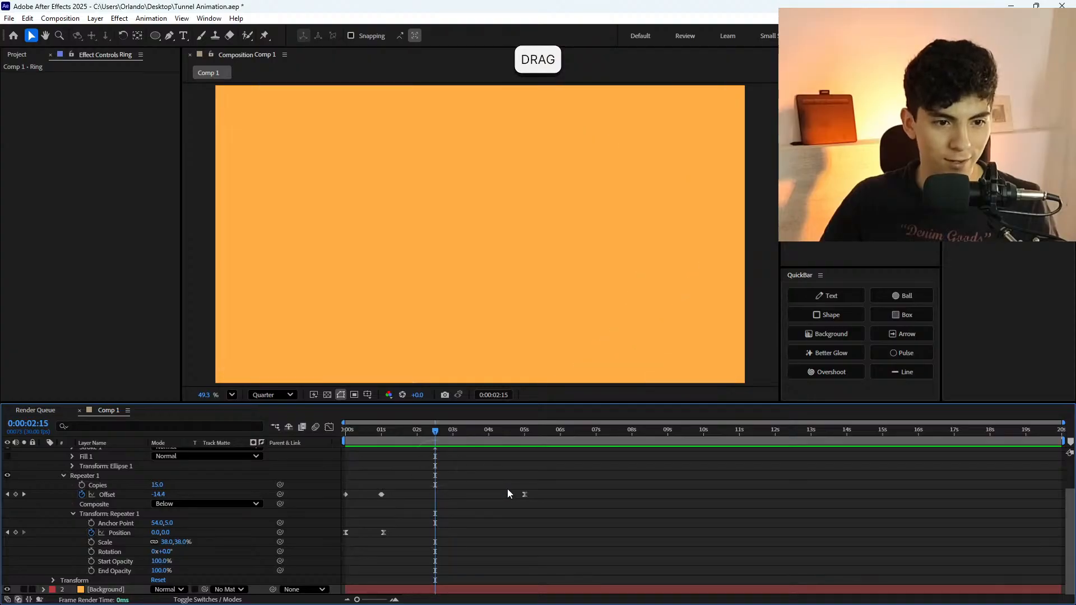
drag(524, 494, 435, 494)
click(159, 494)
text(-14)
key(Return)
drag(442, 507, 295, 480)
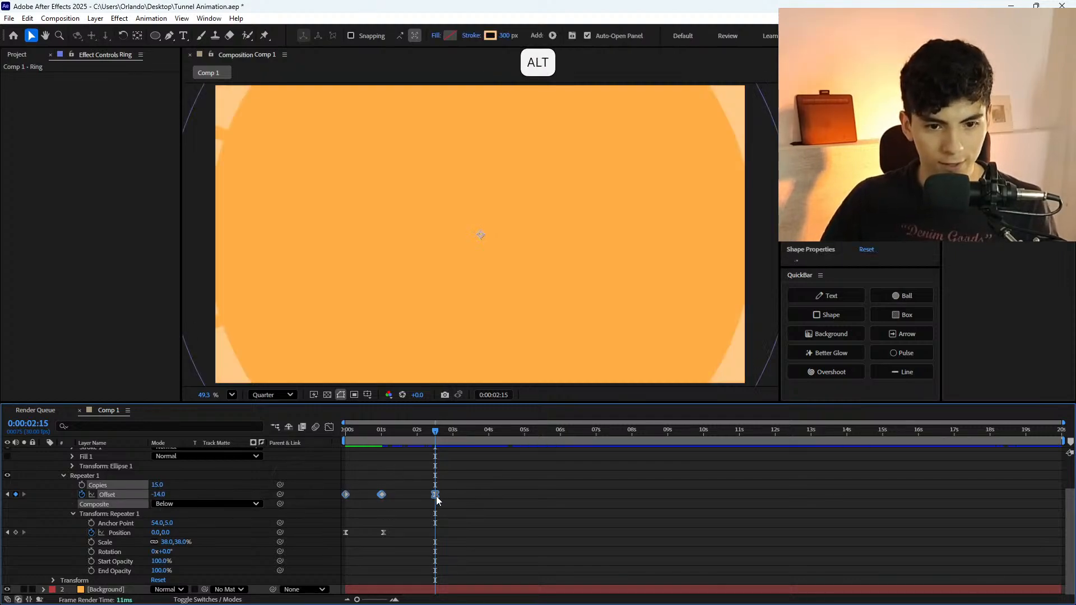
click(435, 513)
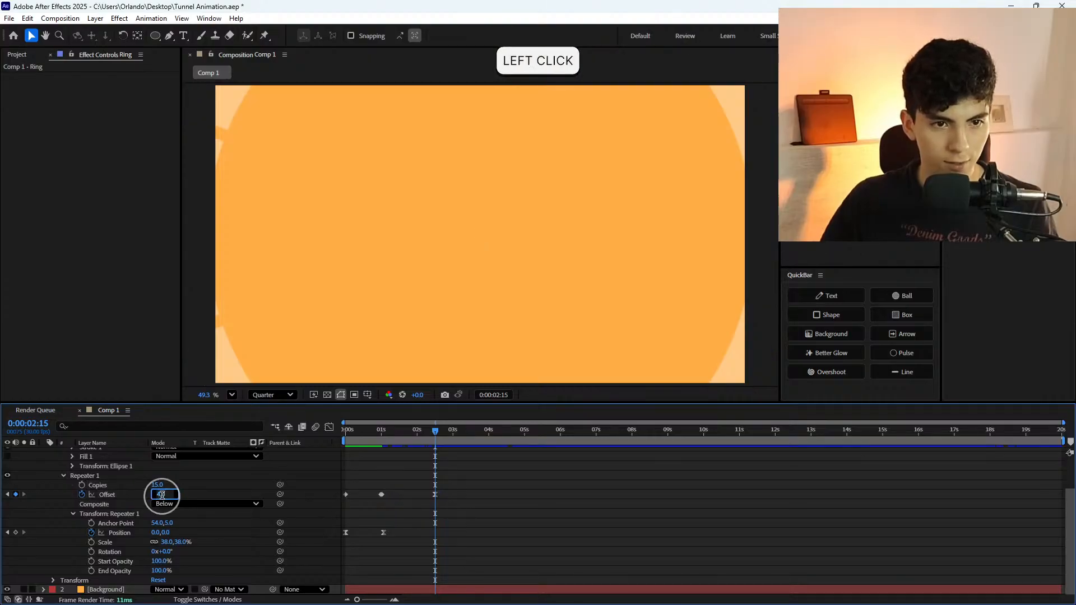
text(-)
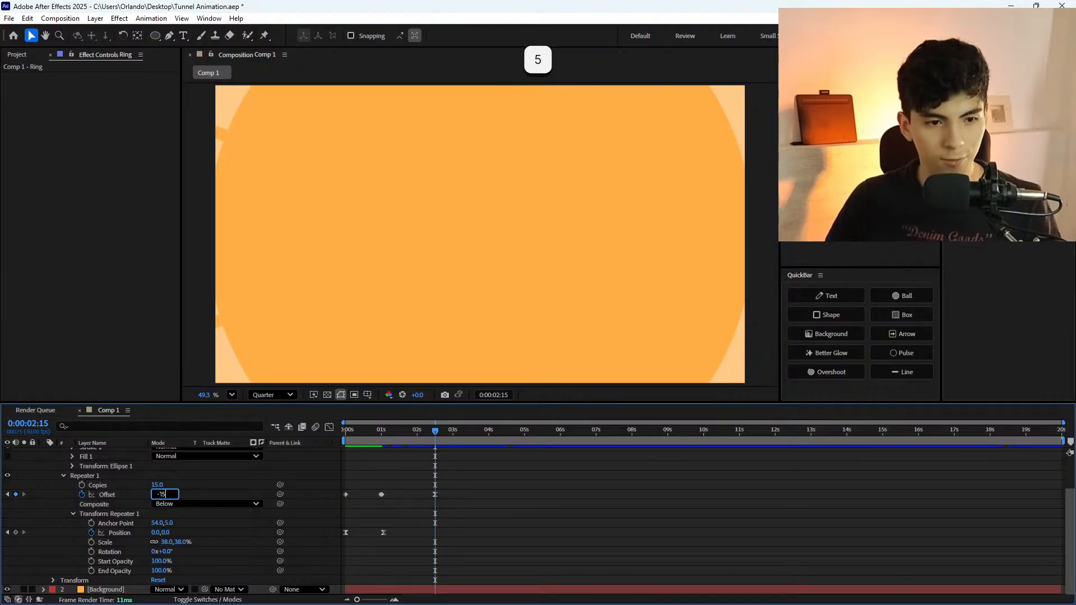
text(15)
key(Return)
Stretch all the Repeater Offset keyframes in time so the last sits at about 4.5 seconds, and preview from the first frame.
drag(483, 502, 330, 492)
drag(436, 495, 510, 508)
click(591, 507)
drag(364, 431, 277, 447)
key(space)
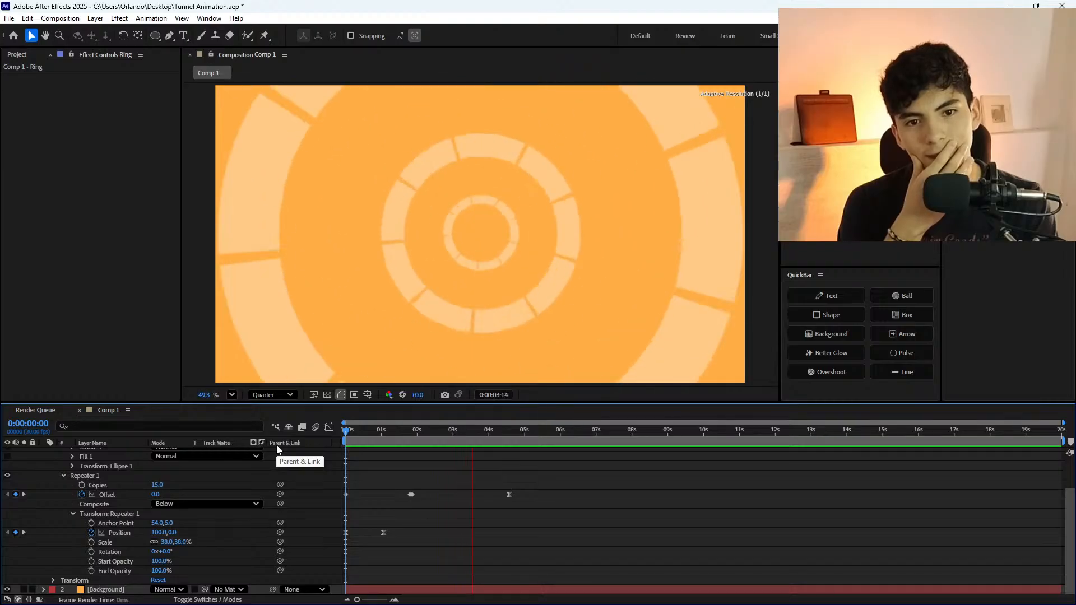
key(space)
mouse_move(381, 432)
mouse_down()
mouse_move(412, 442)
mouse_move(375, 451)
mouse_up()
key(space)
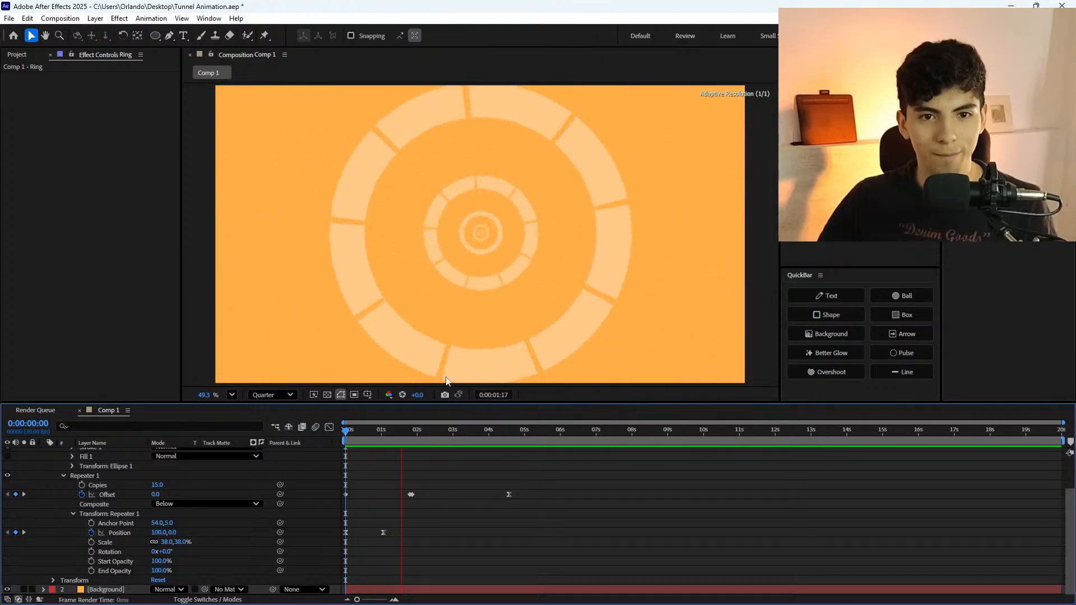
key(space)
Move the last Repeater Offset keyframe to about 5.7 seconds and preview the animation from the first frame.
drag(442, 436, 455, 488)
click(509, 494)
drag(524, 497, 552, 497)
click(502, 502)
click(352, 434)
key(space)
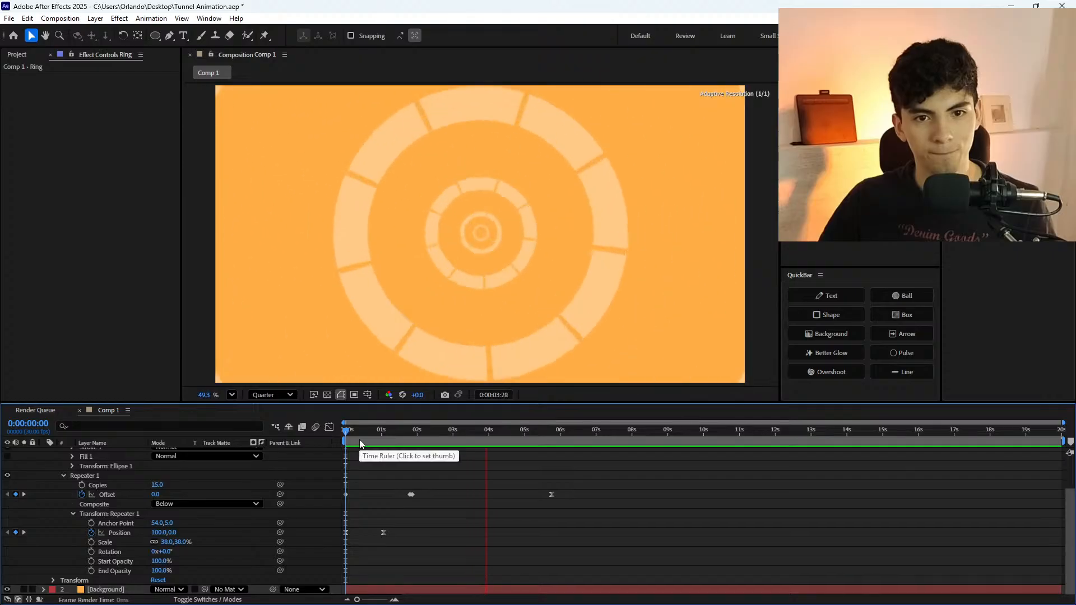
click(315, 436)
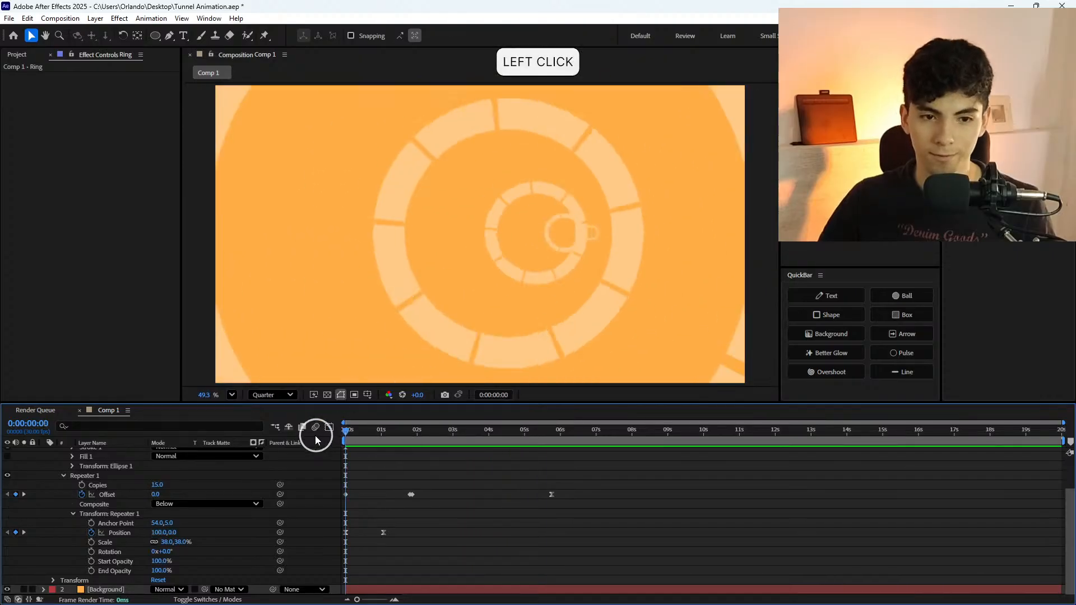
key(space)
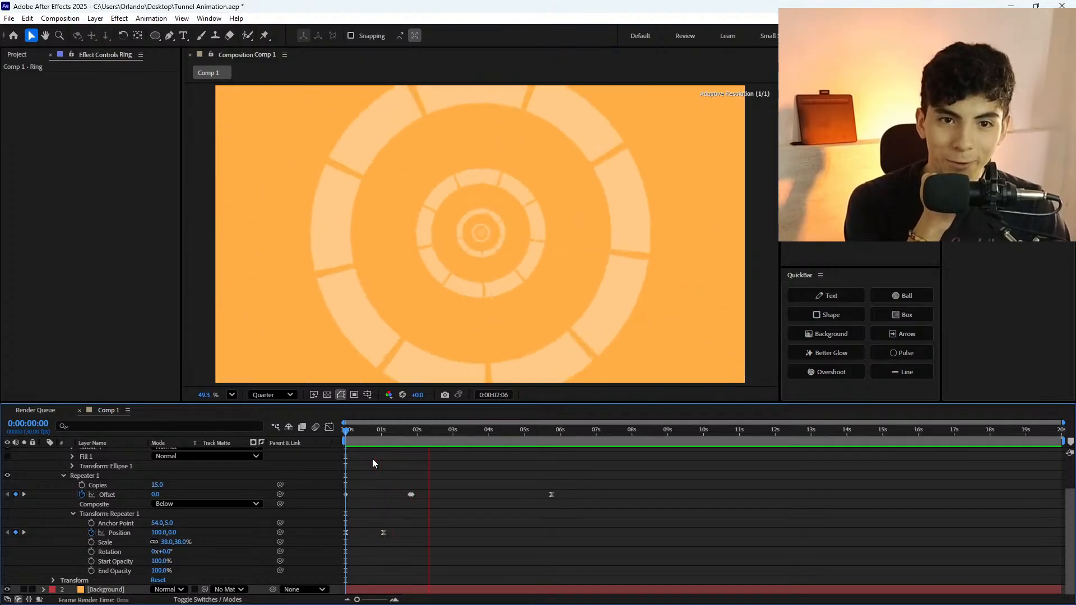
Nudge the Repeater Offset reset keyframe to 0:00:01:25, one frame after the preceding keyframe, and preview from the start.
click(403, 443)
drag(403, 444, 411, 447)
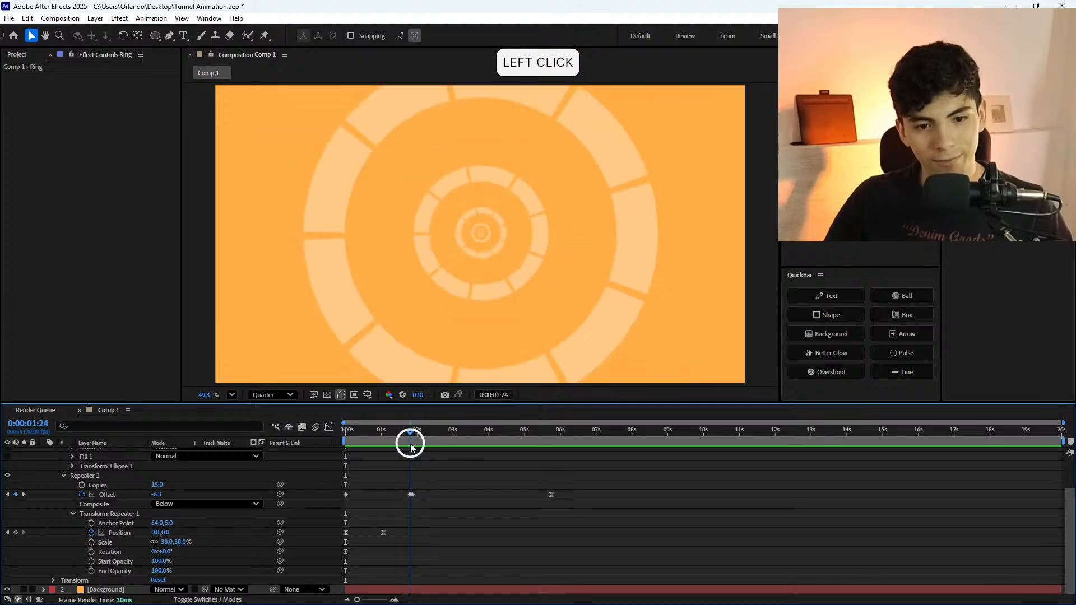
ctrl+scroll(425, 486, up, 3)
alt+scroll(419, 504, up, 4)
shift+scroll(397, 509, left, 4)
click(456, 437)
key(space)
drag(457, 439, 487, 464)
drag(485, 538, 489, 541)
alt+scroll(489, 541, down, 5)
drag(375, 438, 338, 447)
key(space)
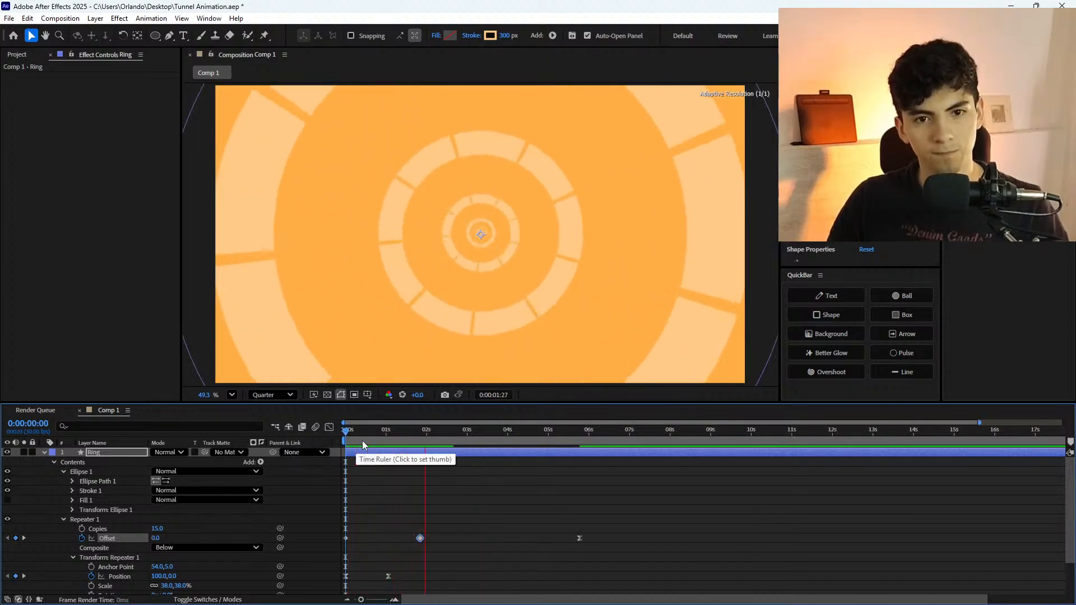
Compare the ring positions frame by frame around the Offset reset, from 0:00:01:23 to 0:00:01:25.
drag(361, 440, 414, 475)
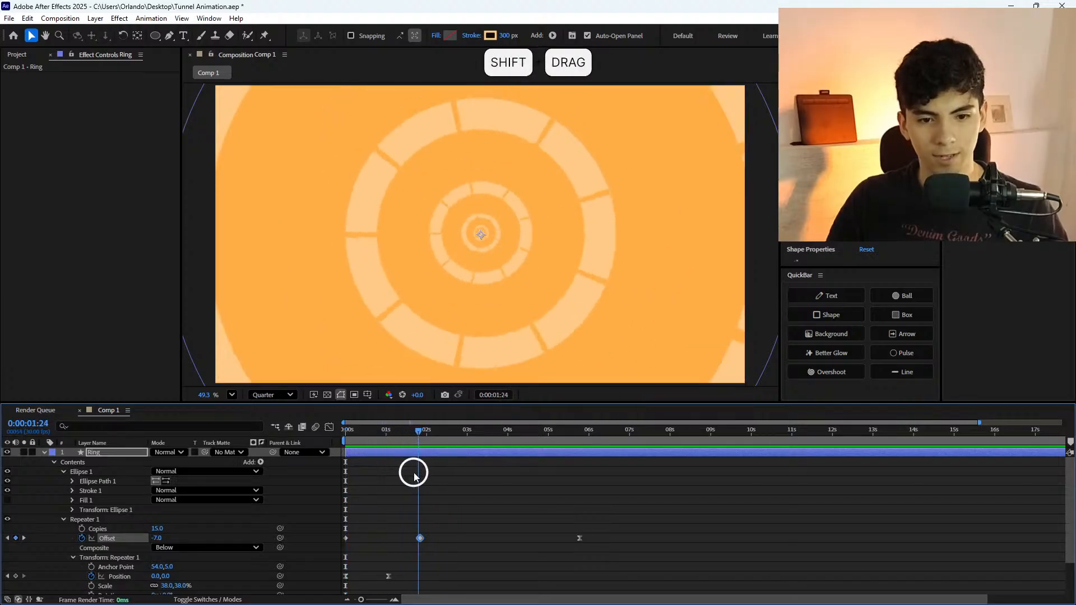
scroll(410, 532, up, 6)
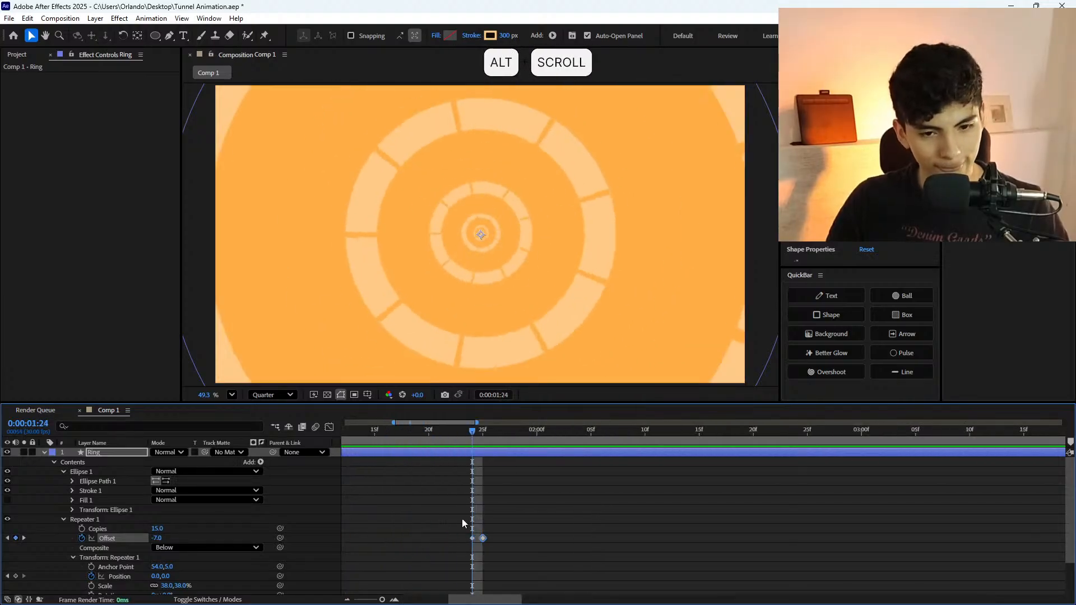
scroll(454, 532, up, 2)
click(471, 431)
mouse_move(471, 441)
mouse_down()
mouse_move(440, 450)
mouse_move(472, 455)
mouse_up()
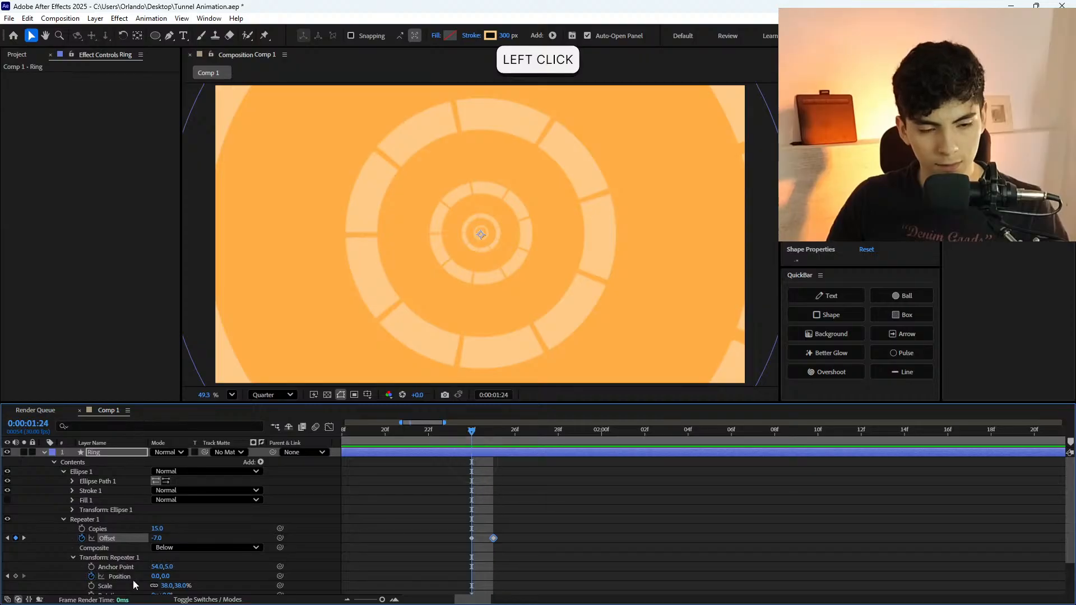
click(452, 440)
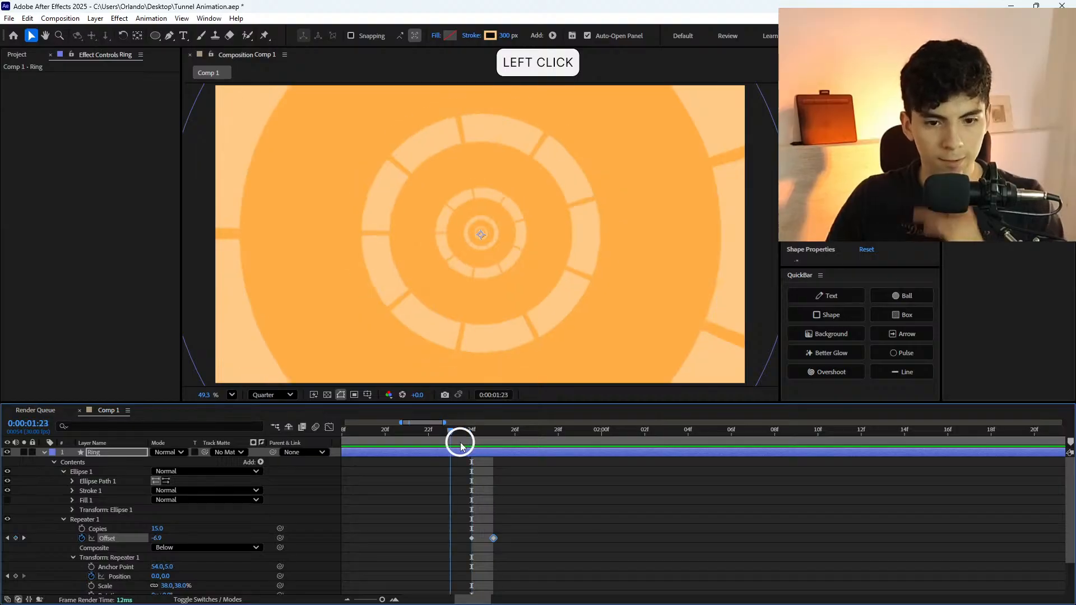
click(469, 443)
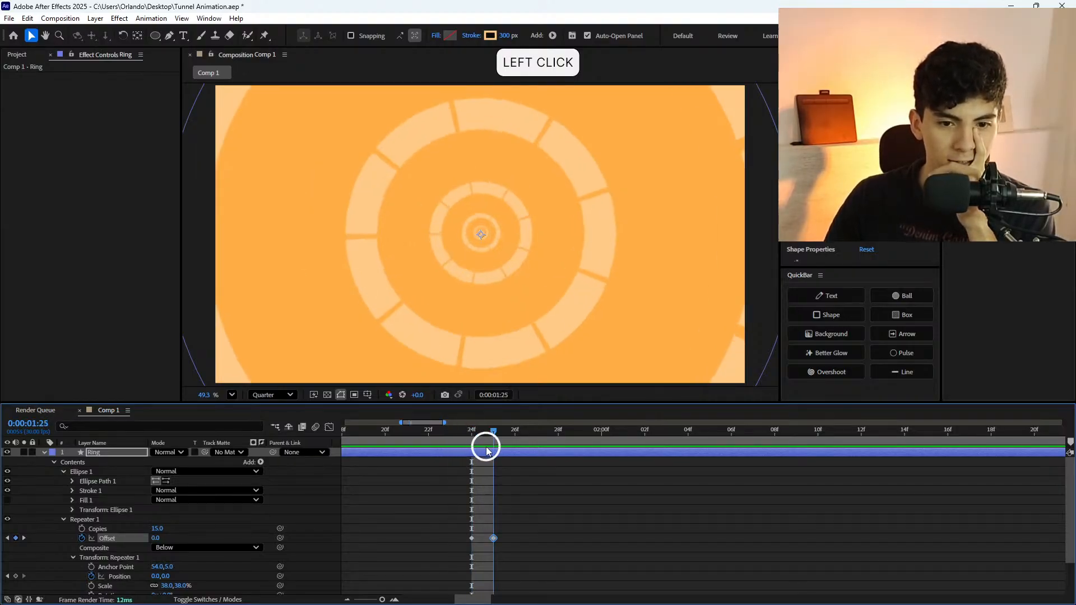
click(493, 442)
Move the Offset reset keyframe one frame later to 0:00:01:26 and return to the frame at 0:00:01:24.
click(493, 539)
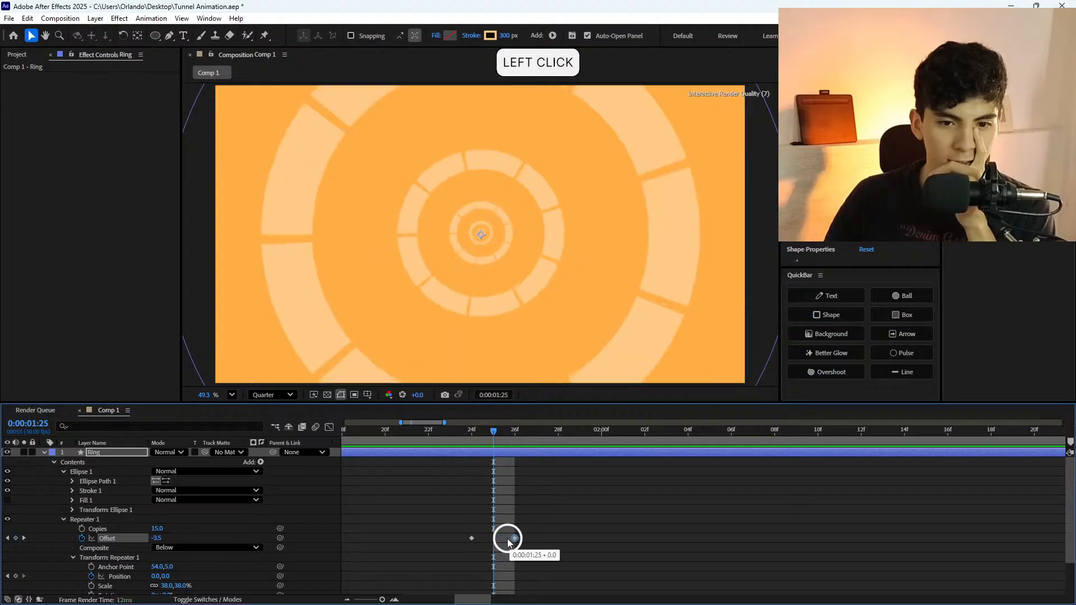
drag(437, 439, 514, 538)
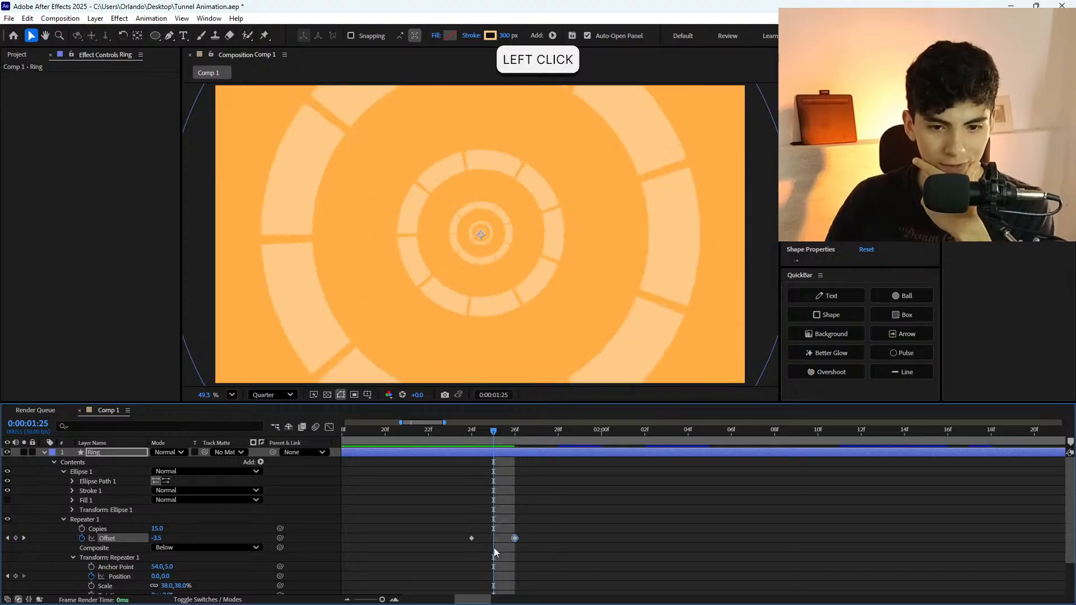
click(492, 539)
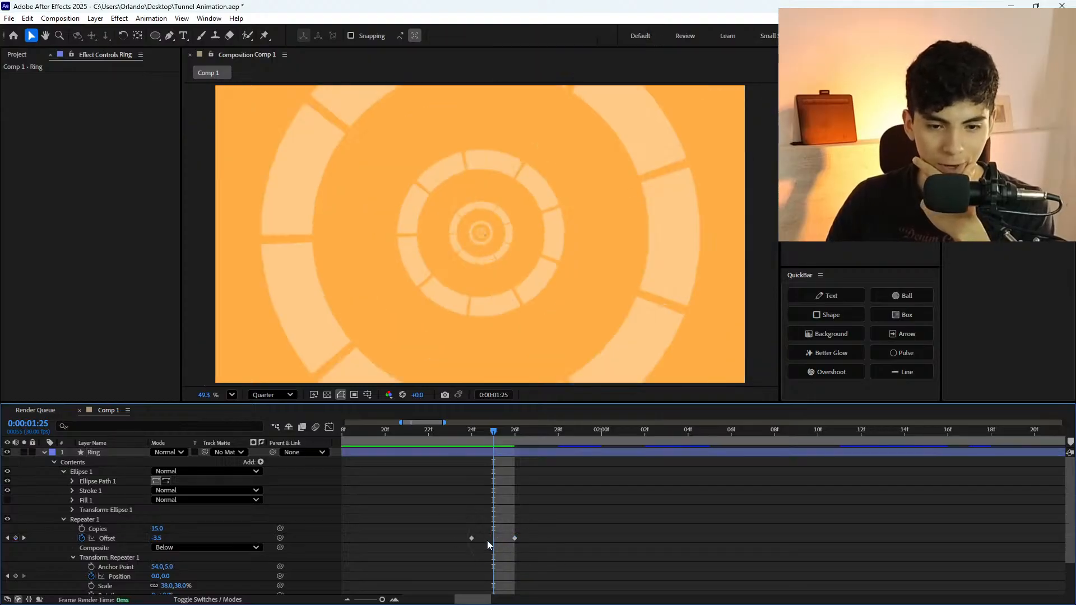
click(483, 438)
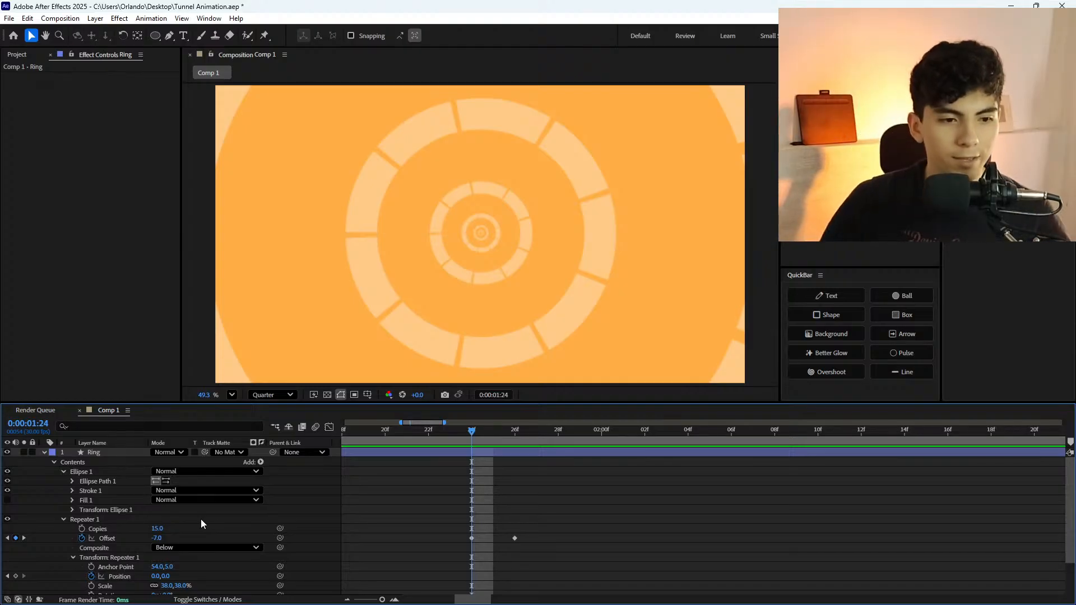
Try other Repeater Offset values on the keyframe at 0:00:01:24 and undo the changes.
click(156, 539)
key(ctrl+z)
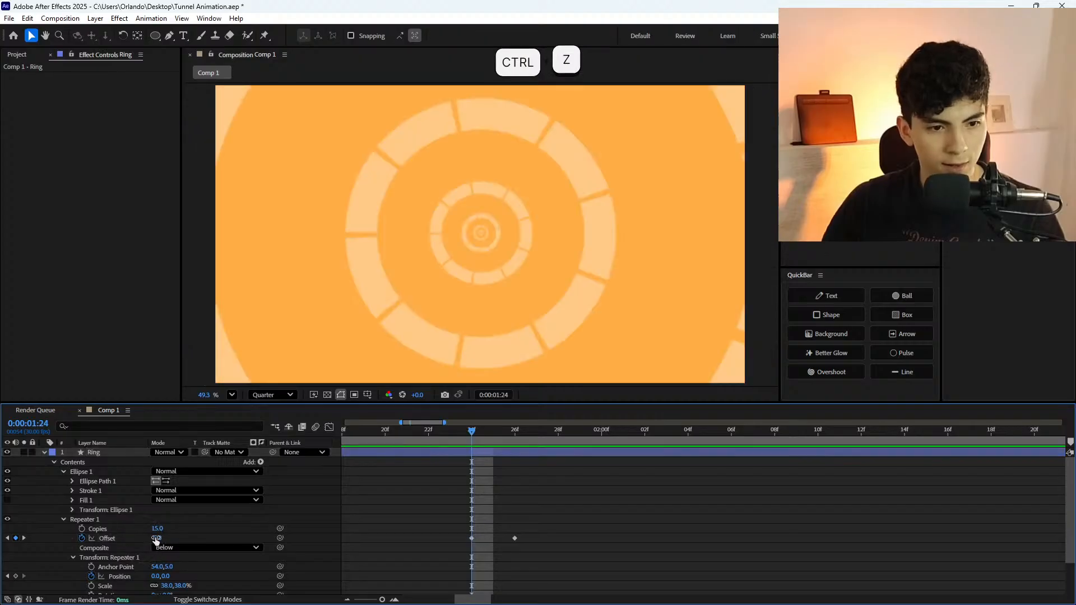
key(ctrl+z)
ctrl+click(151, 539)
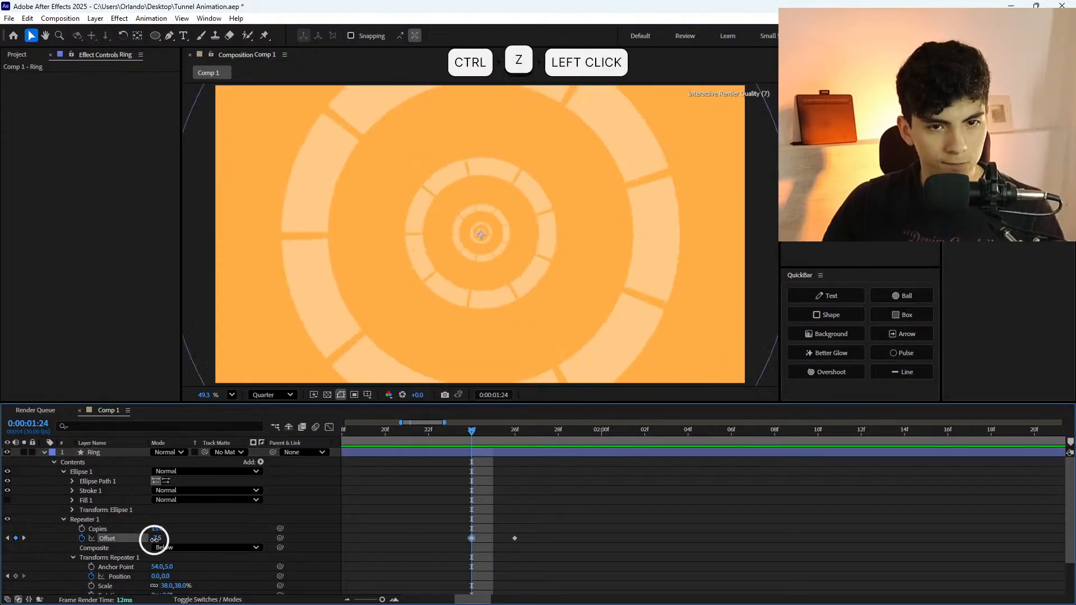
key(ctrl+z)
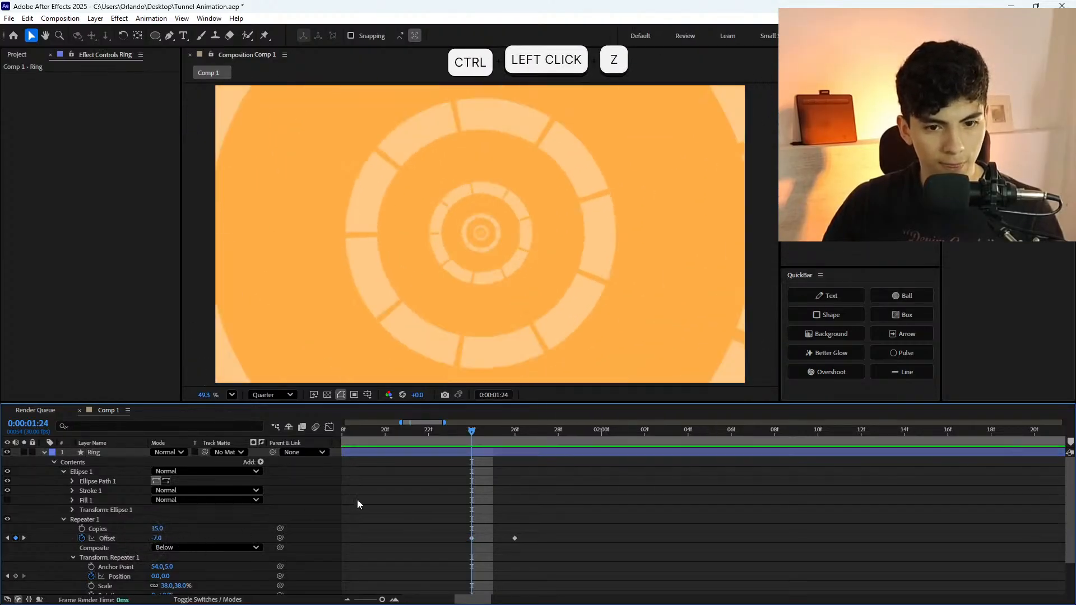
drag(466, 440, 461, 476)
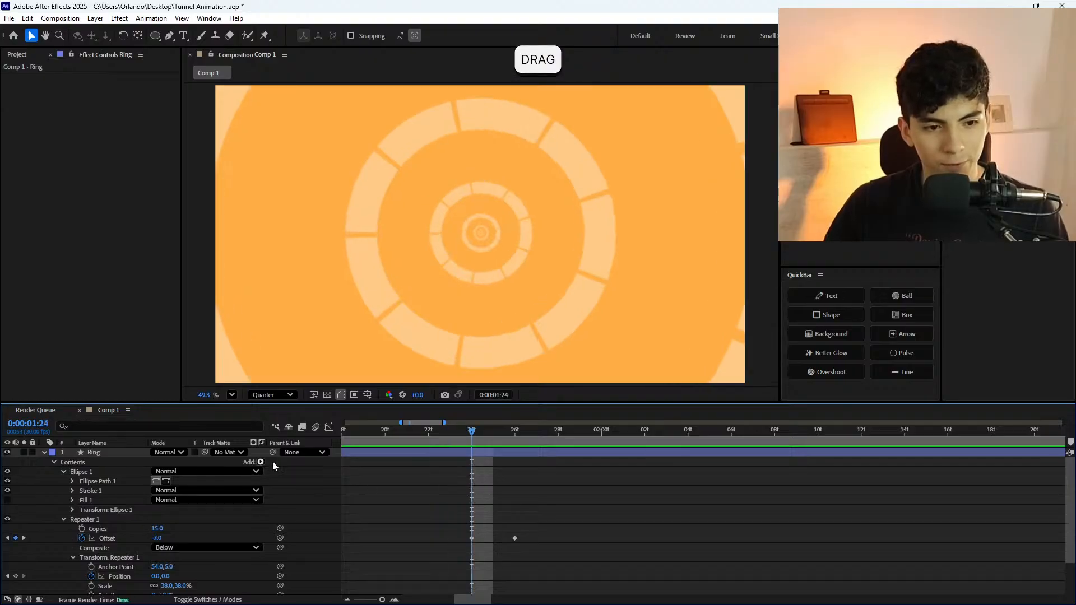
Add a Repeater Offset keyframe with a value of -7.1 at 0:00:01:25 on the Ring layer.
click(472, 539)
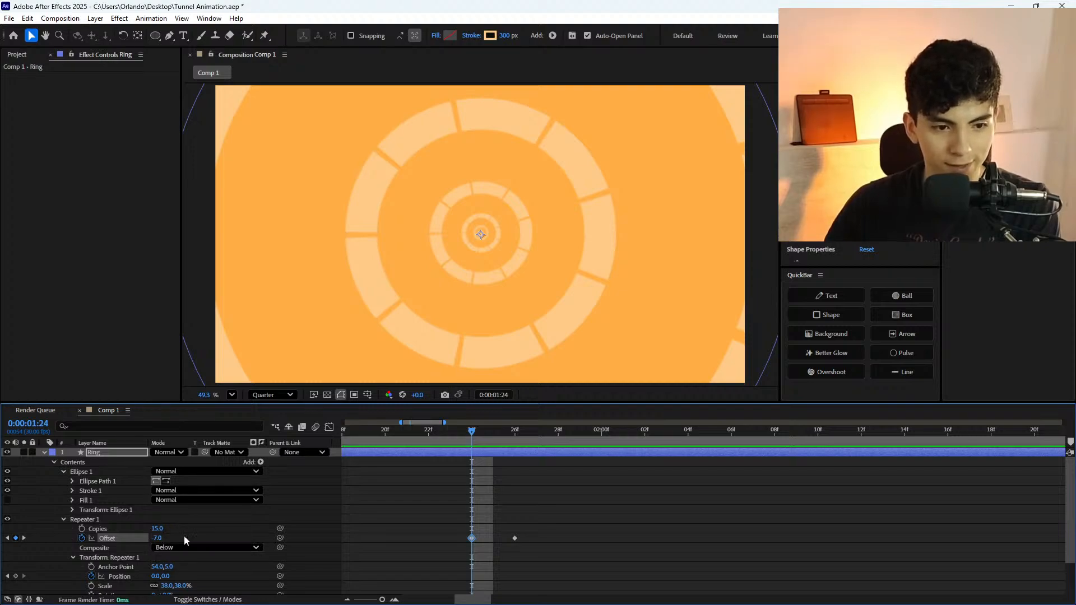
key(Page_Up)
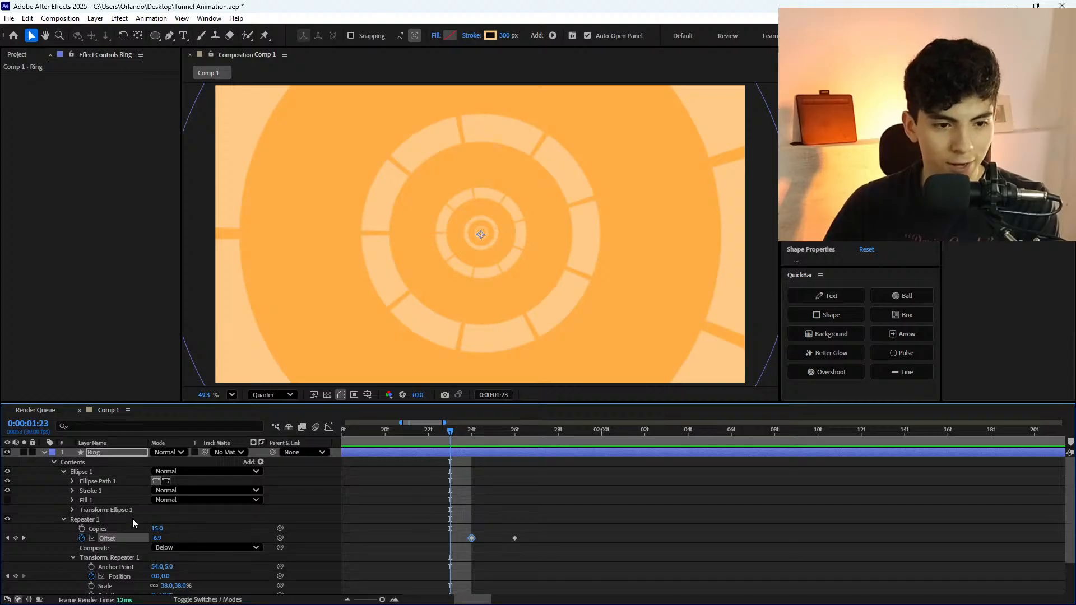
key(Page_Down)
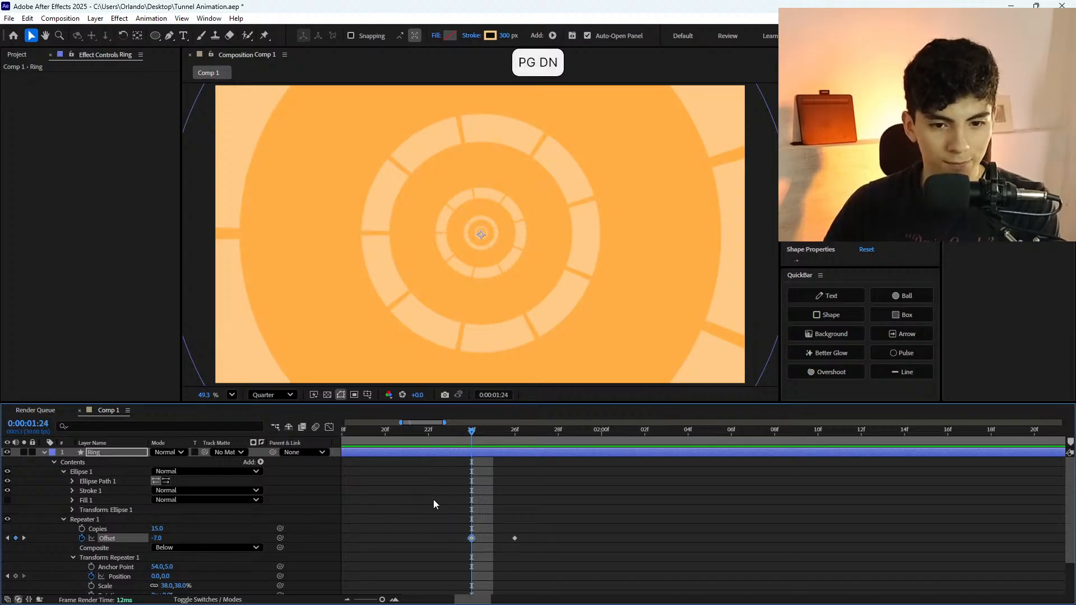
key(Page_Down)
key(Page_Up)
key(Page_Down)
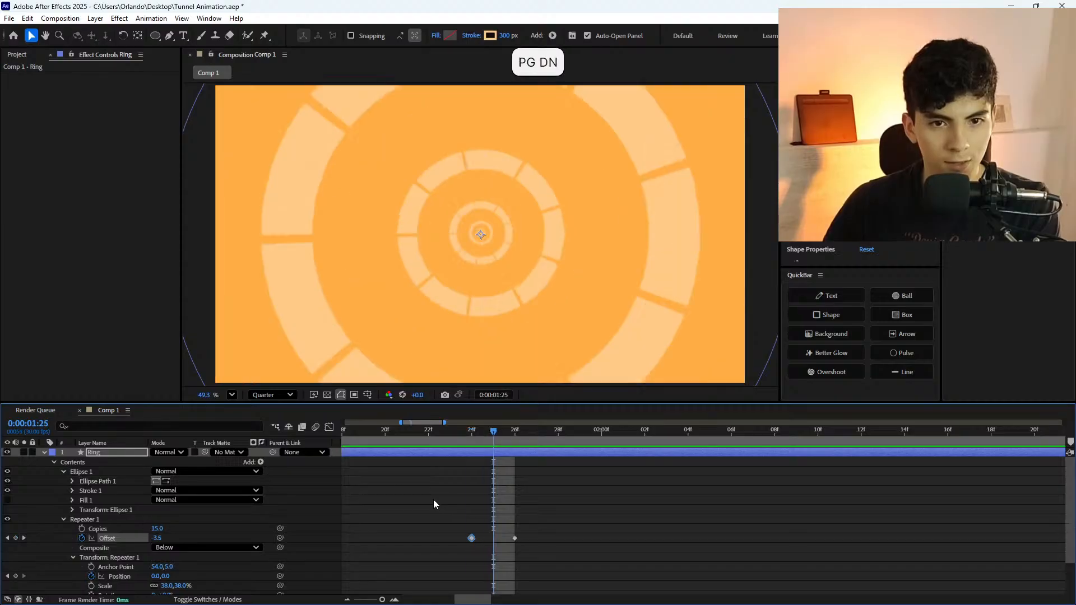
click(159, 538)
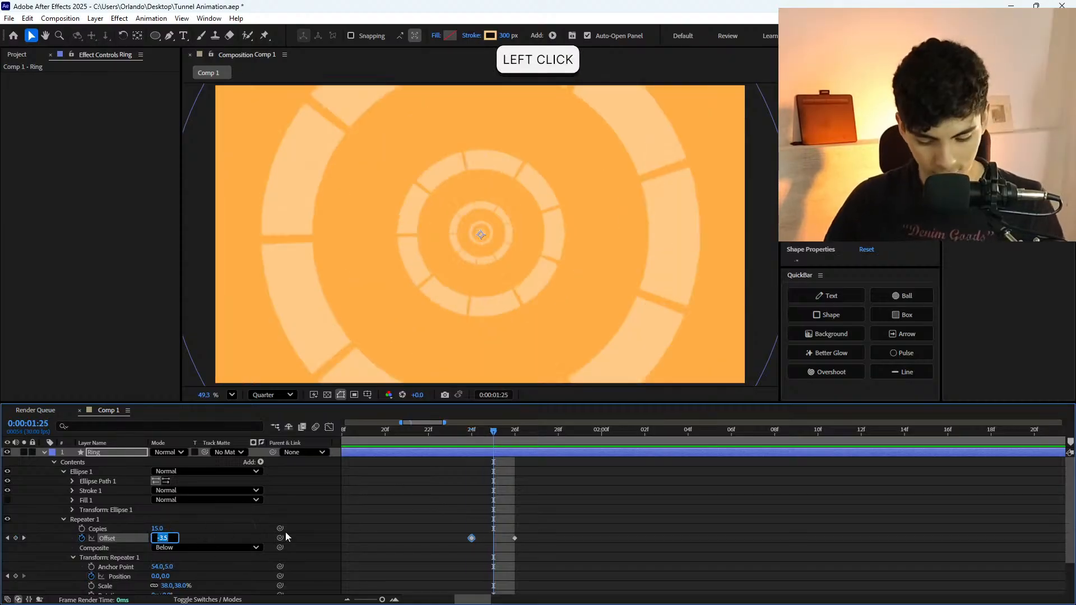
text(7.1)
key(ctrl+a)
key(alt+shift)
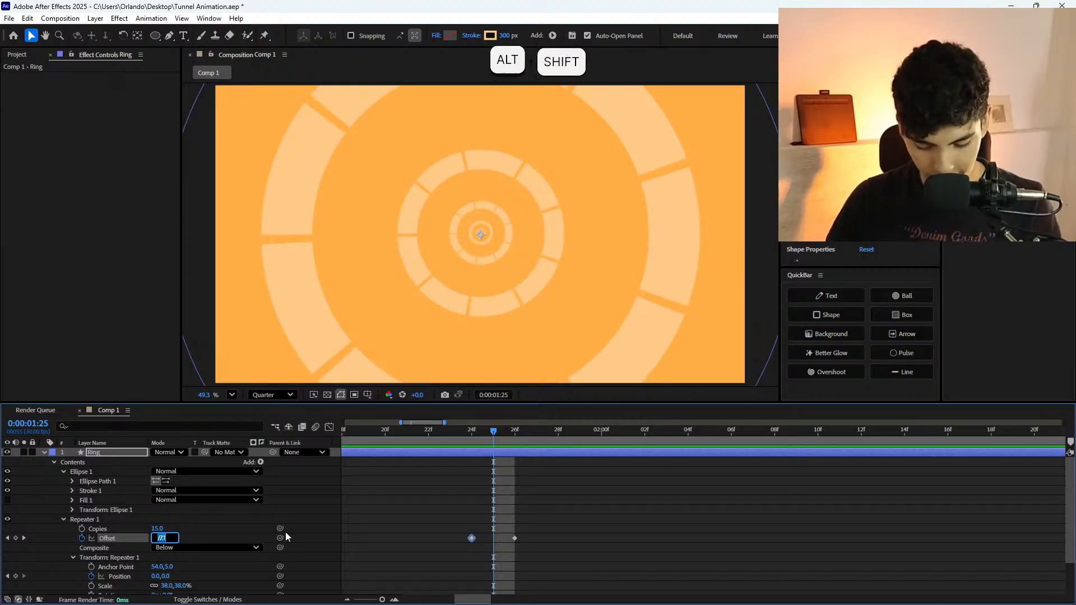
text(-7.1)
key(Return)
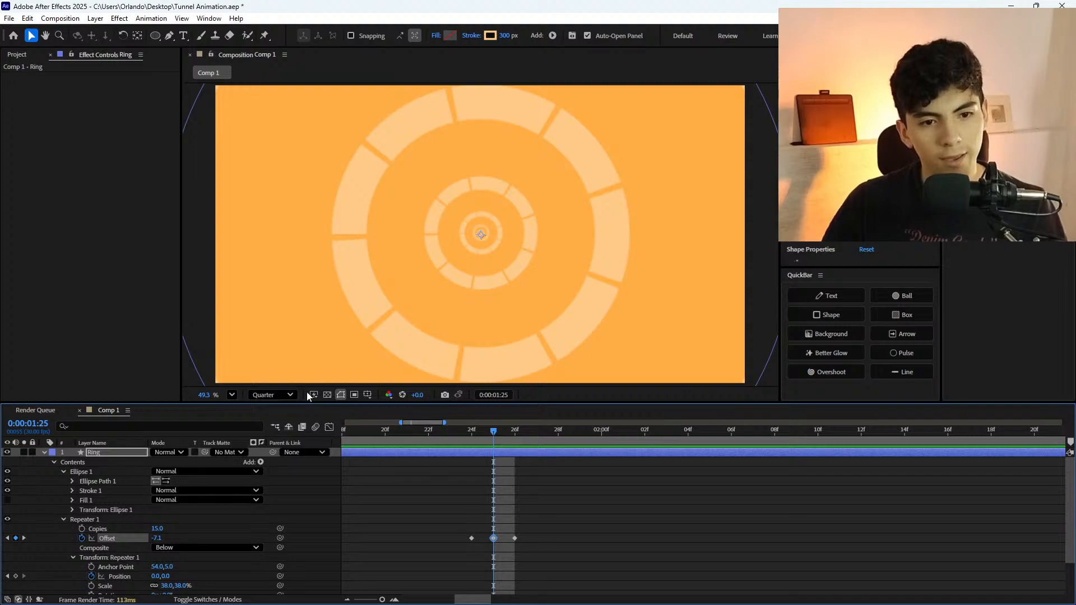
Take a snapshot of the frame at 0:00:01:25 and compare it with the frame at 0:00:02:04.
click(443, 396)
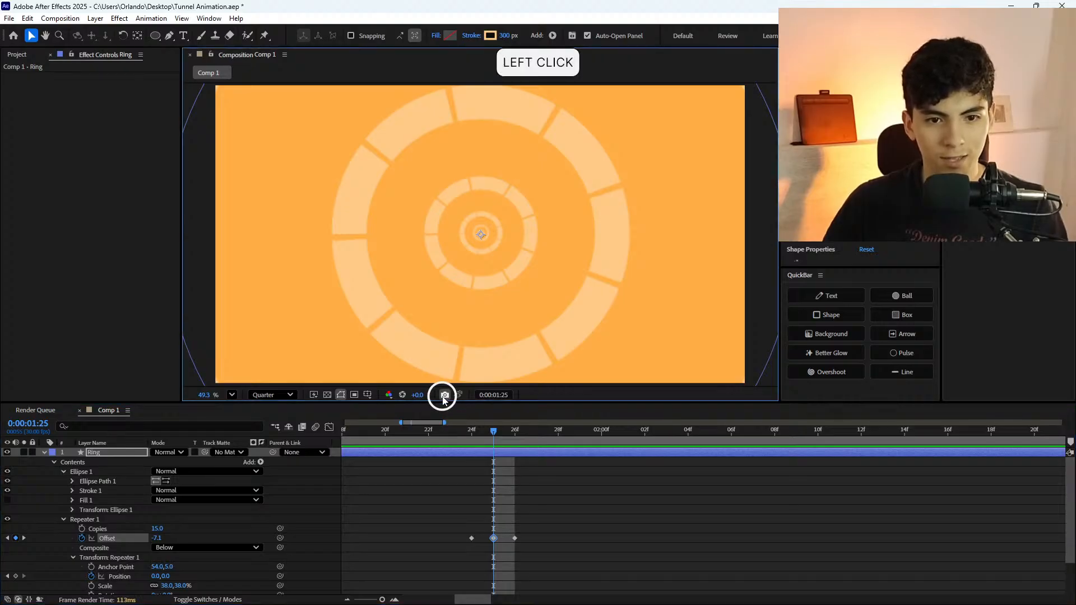
click(445, 395)
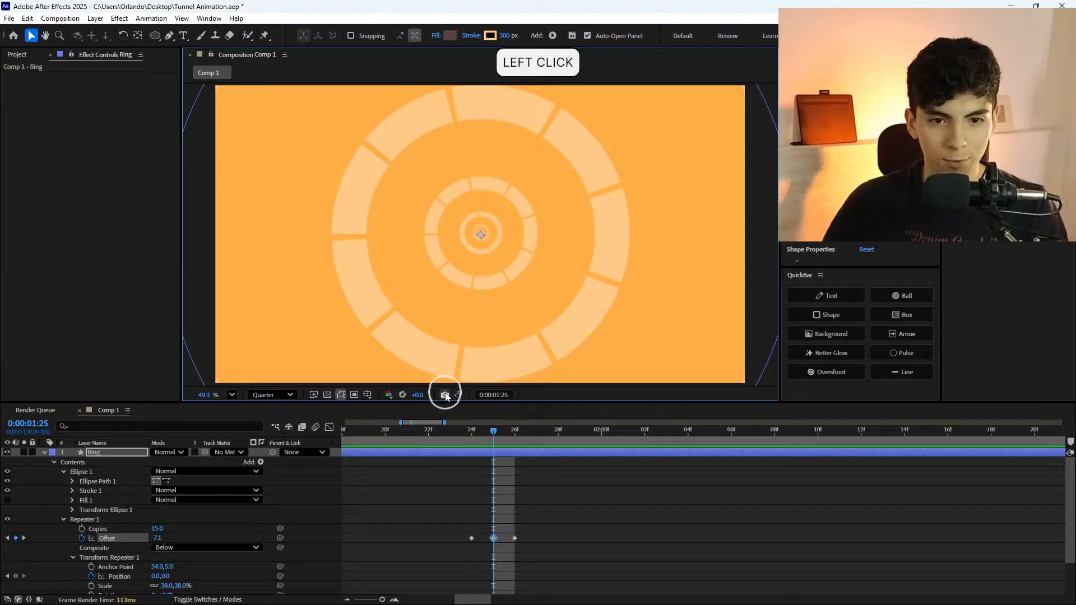
drag(512, 438, 692, 459)
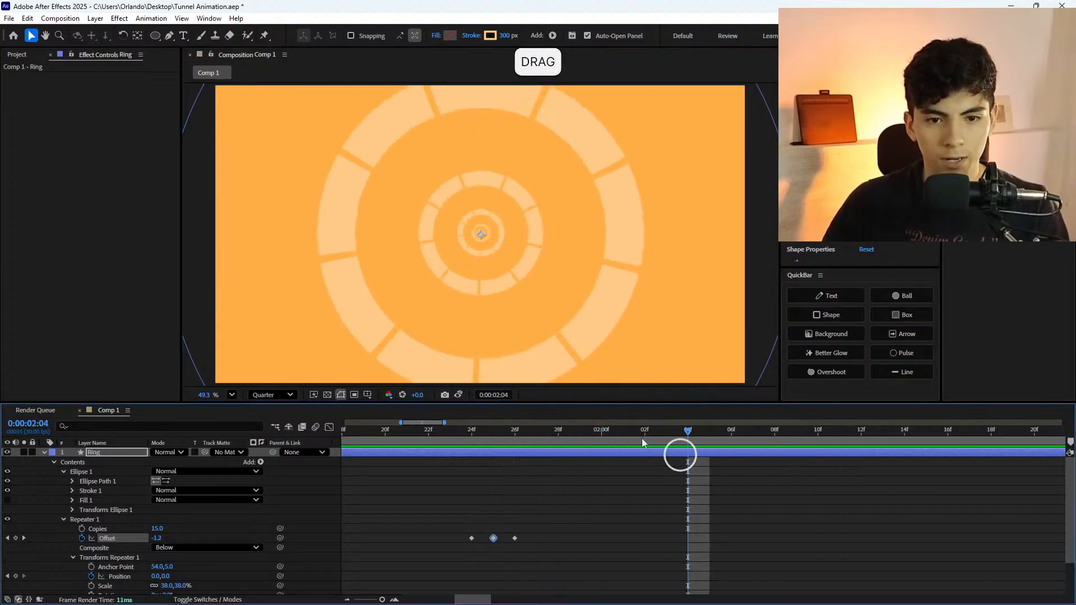
click(458, 396)
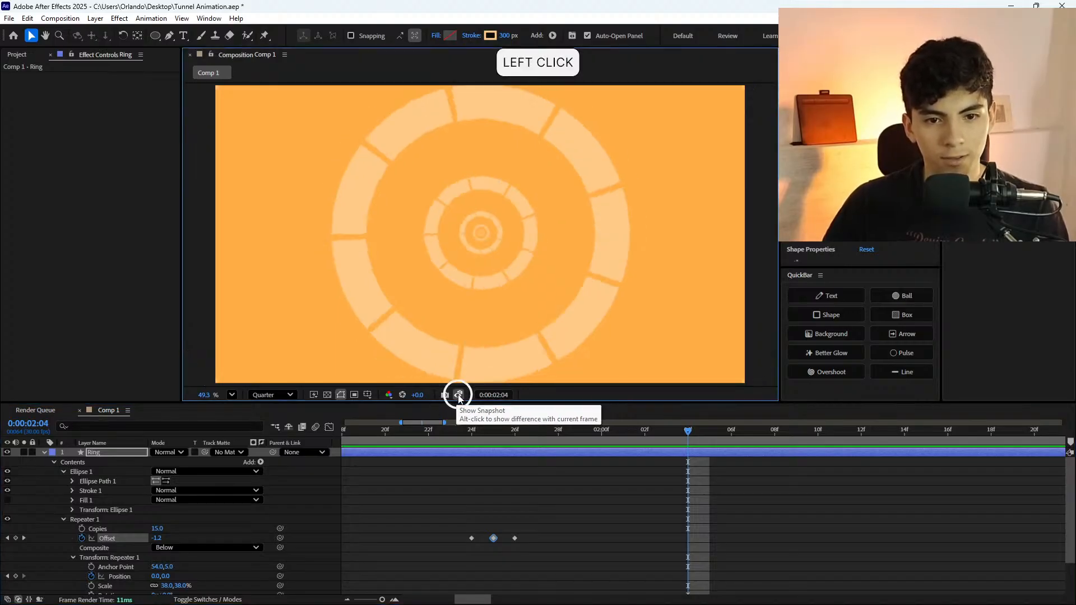
click(458, 396)
click(459, 396)
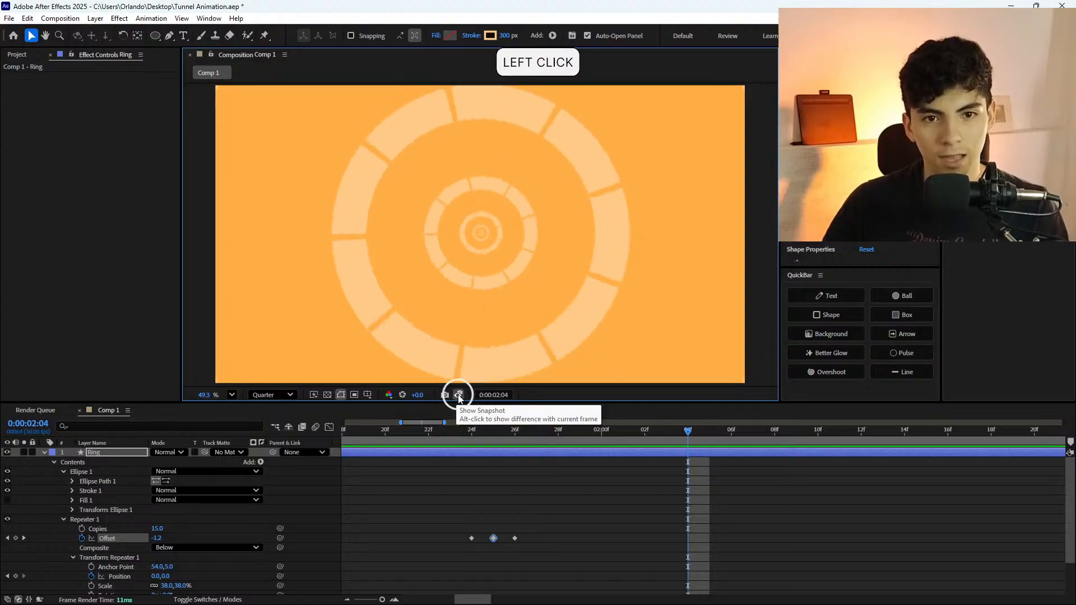
click(458, 396)
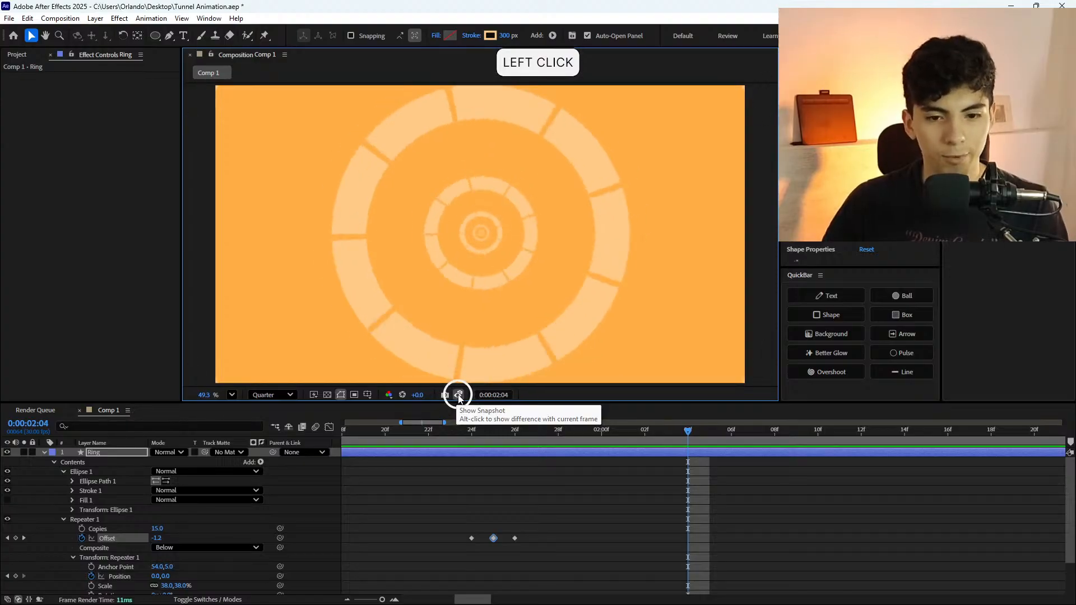
Delete the -7.1 Offset keyframe at 0:00:01:25 and move the reset keyframe from 0:00:01:26 to that frame.
drag(451, 433, 493, 480)
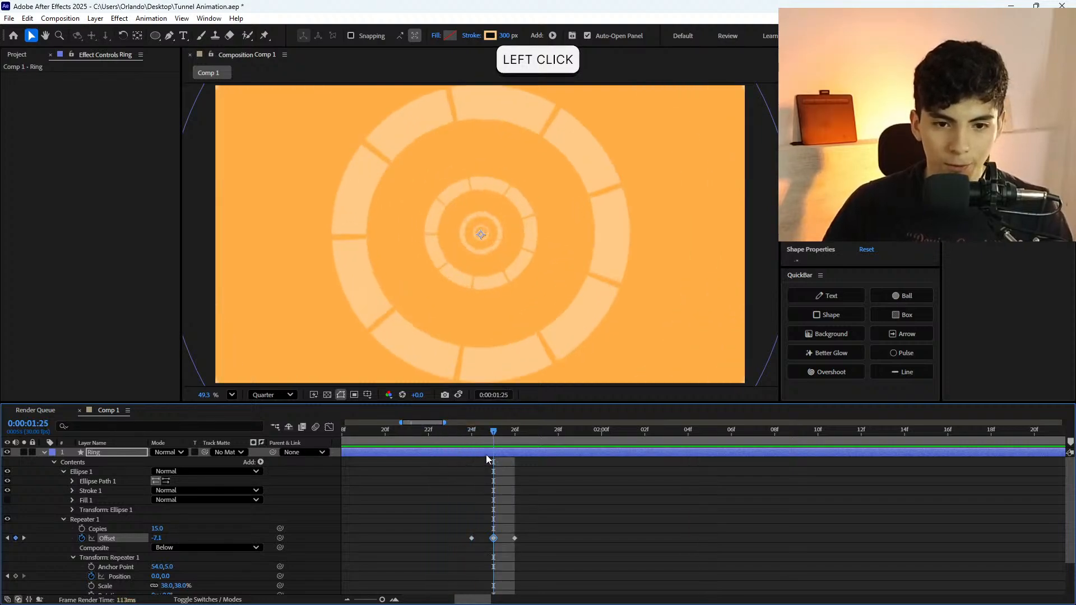
click(494, 538)
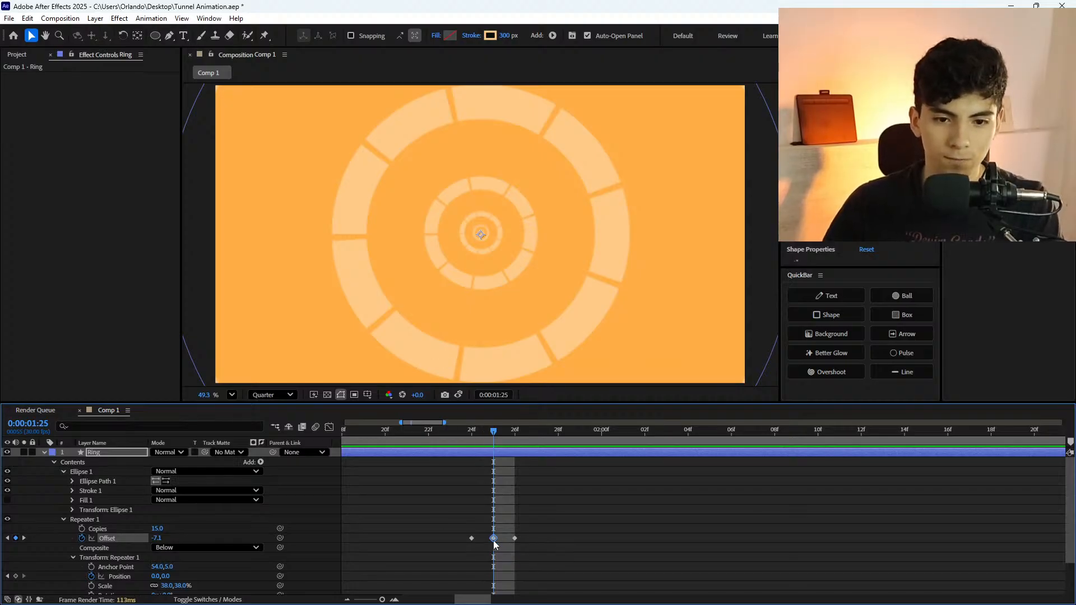
key(Delete)
drag(514, 538, 498, 545)
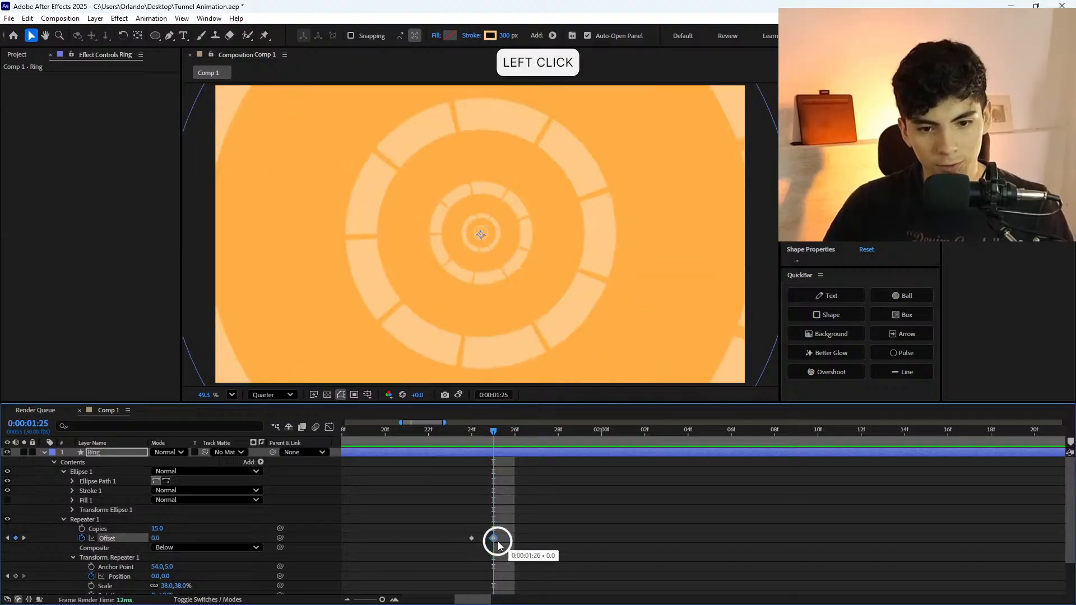
drag(492, 588, 499, 515)
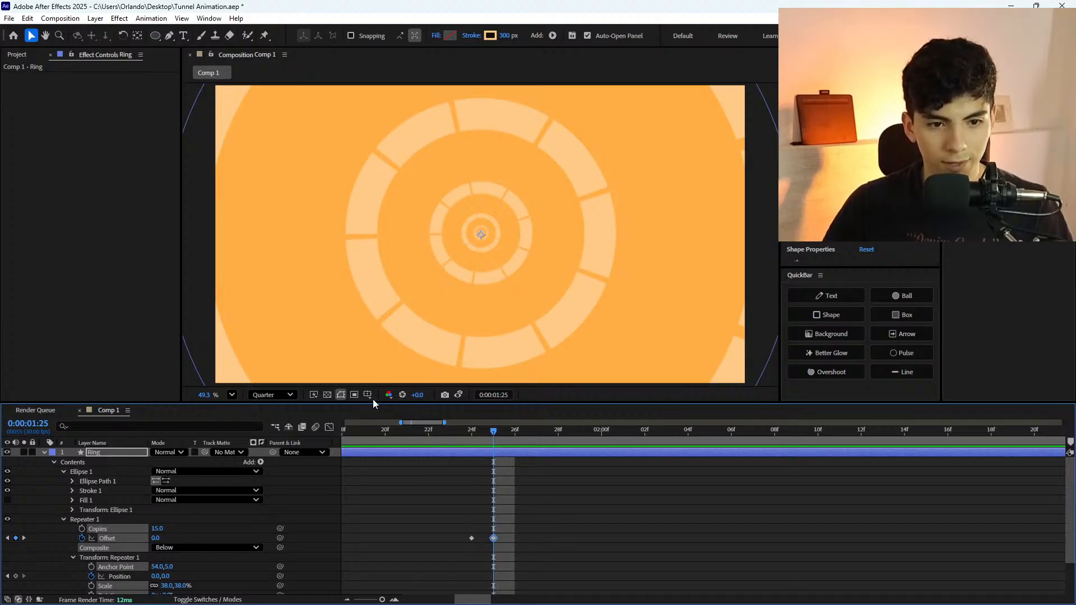
Compare the reset frame with the snapshot, try a different Repeater Offset value there and undo it.
click(456, 399)
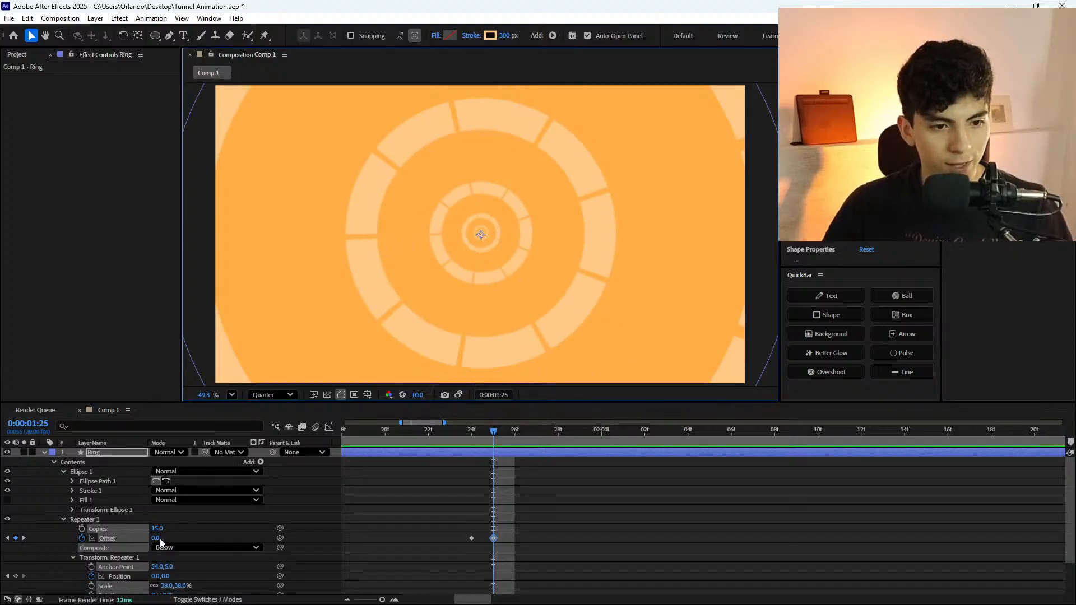
click(459, 395)
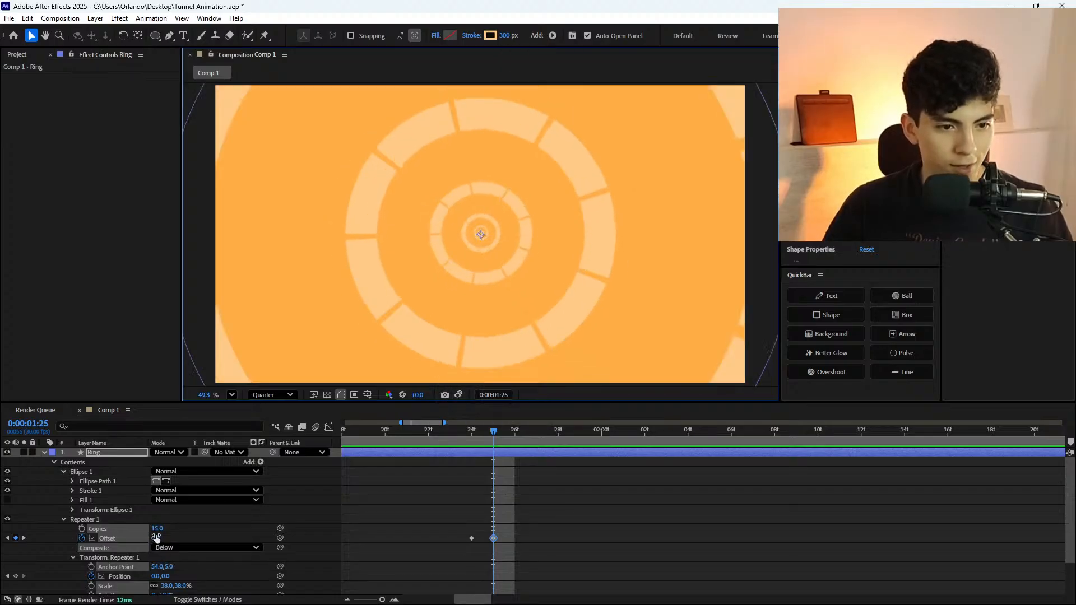
mouse_move(157, 539)
mouse_down()
mouse_move(165, 536)
mouse_move(150, 537)
mouse_up()
key(ctrl+z)
key(ctrl+z)
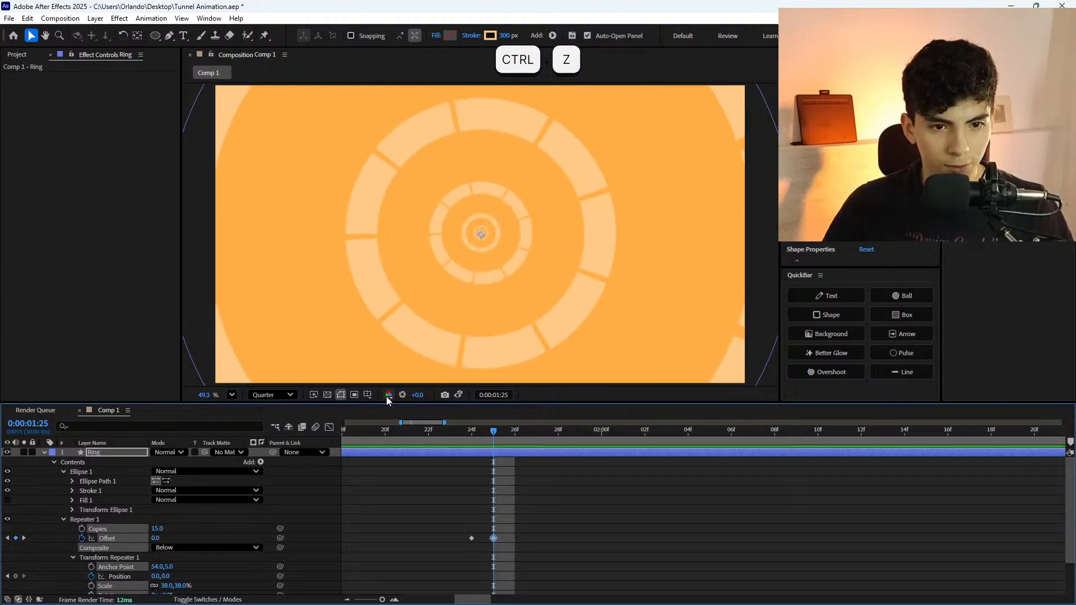
Set the Repeater Offset reset keyframe at 0:00:01:25 to -0.1 and check the frame against the snapshot.
click(458, 395)
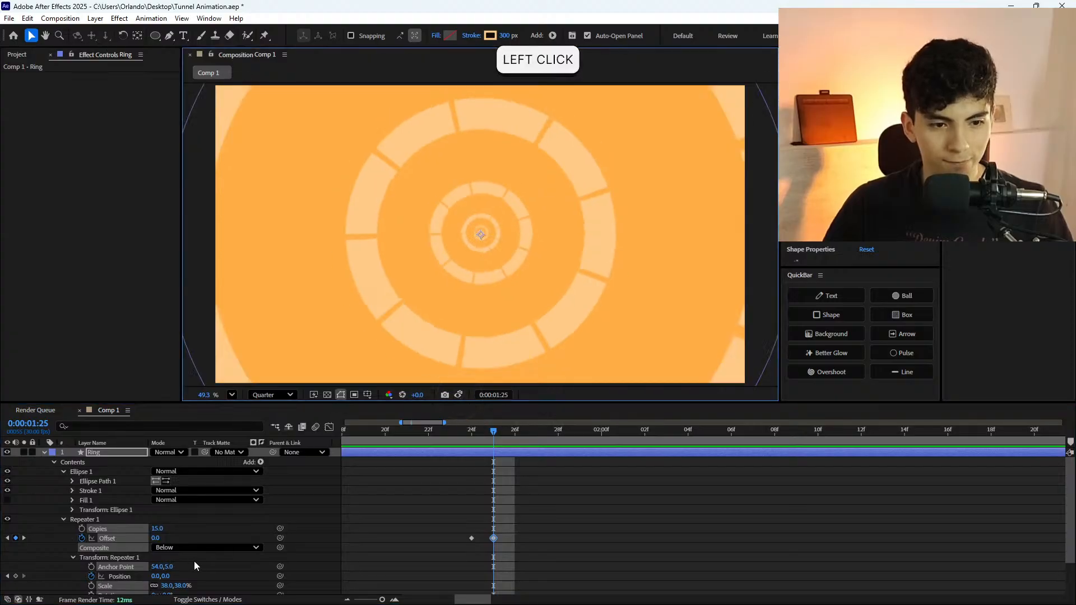
ctrl+click(155, 538)
drag(156, 538, 156, 538)
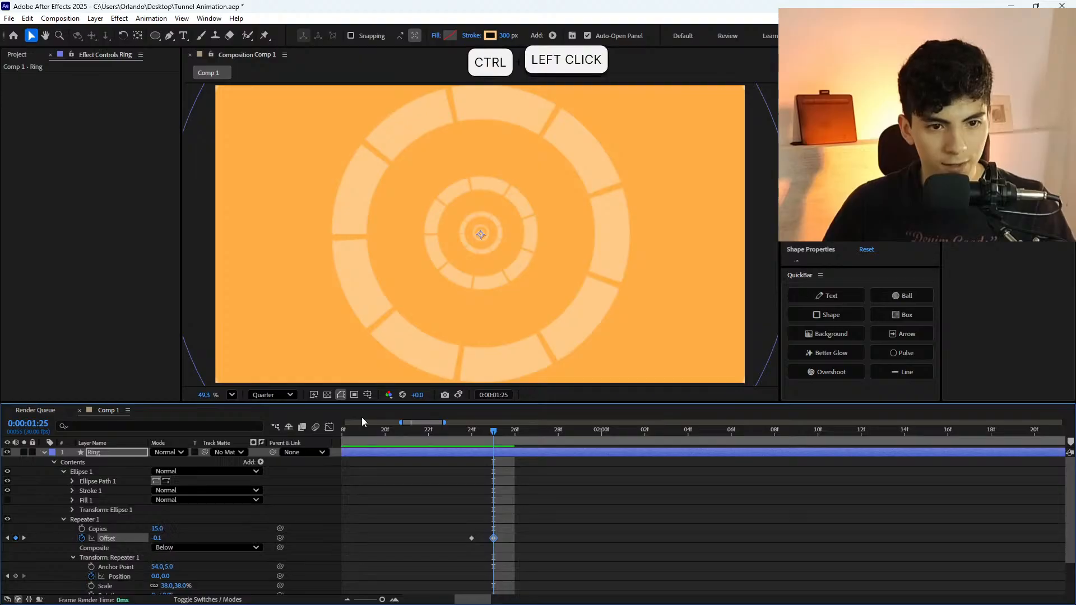
click(457, 395)
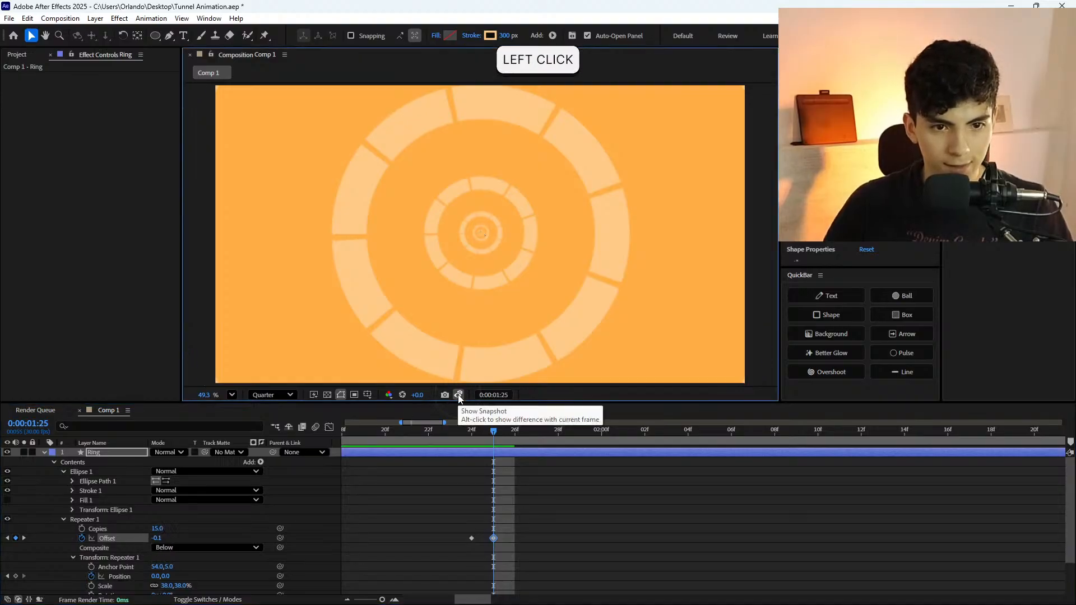
Preview the ring animation several times from 0:00:00:00 to examine the loop across the Offset reset.
click(429, 432)
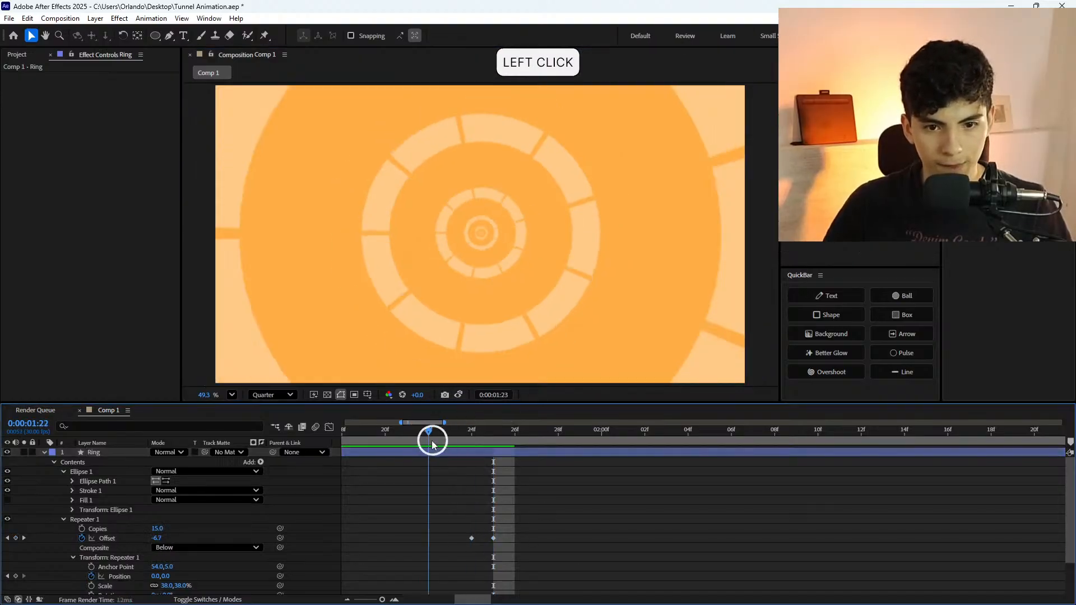
key(space)
click(429, 443)
scroll(431, 503, down, 5)
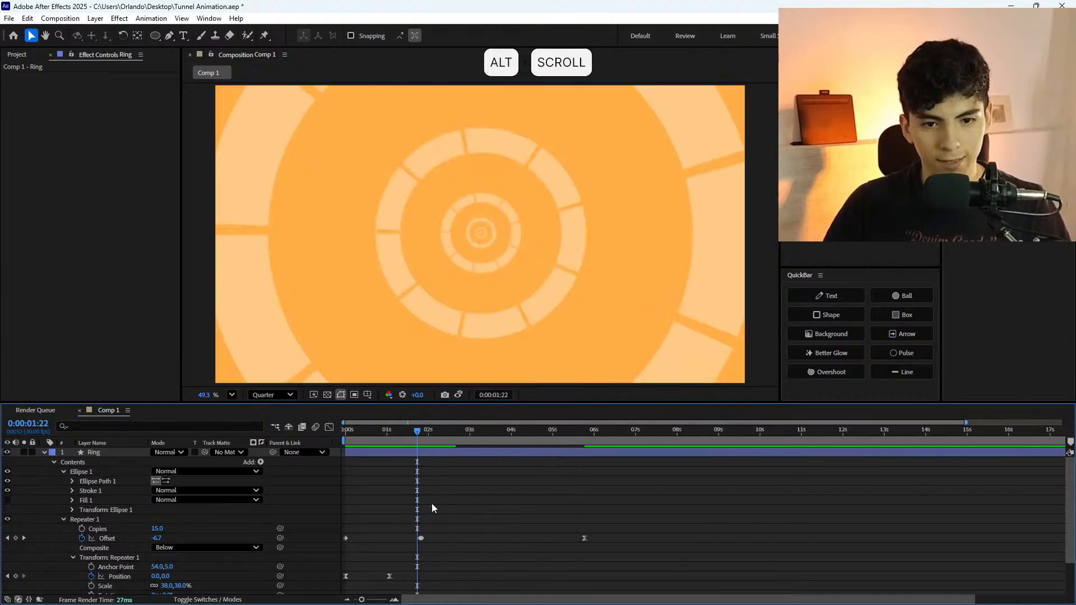
click(372, 431)
drag(355, 436, 344, 436)
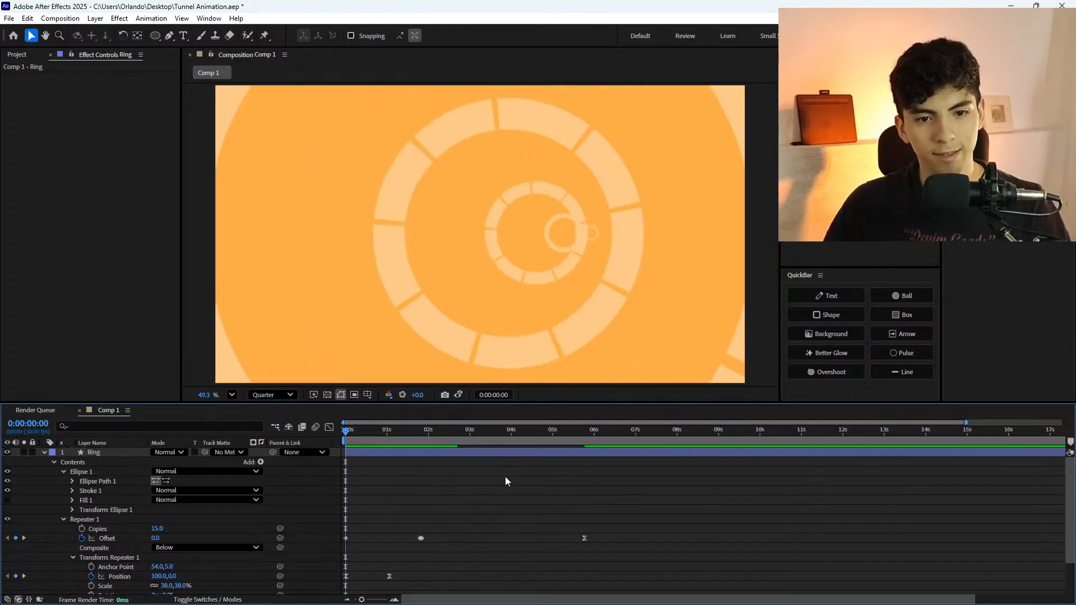
scroll(452, 496, down, 2)
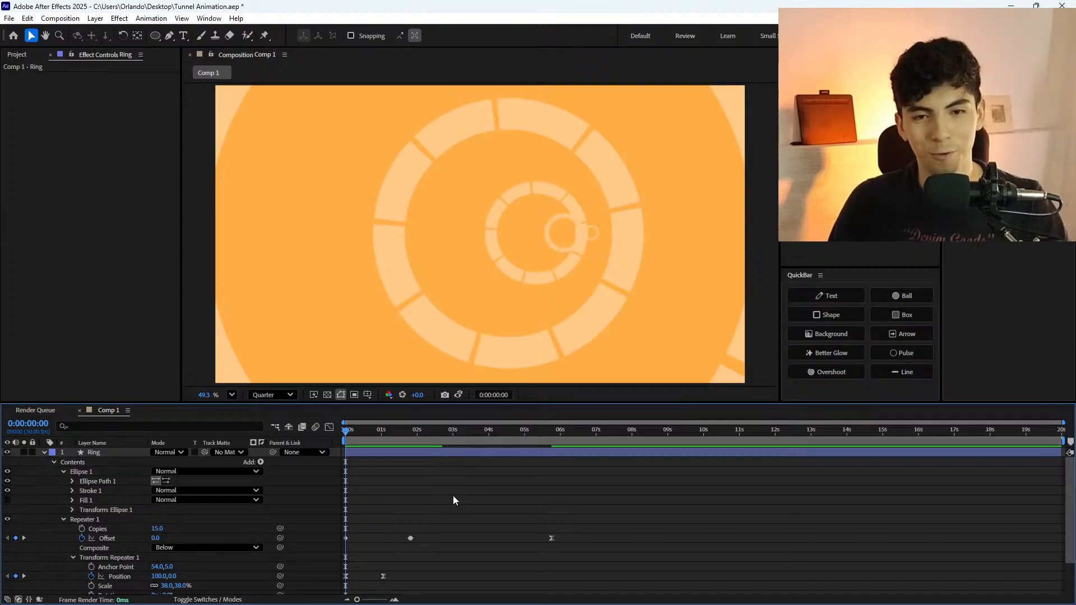
key(space)
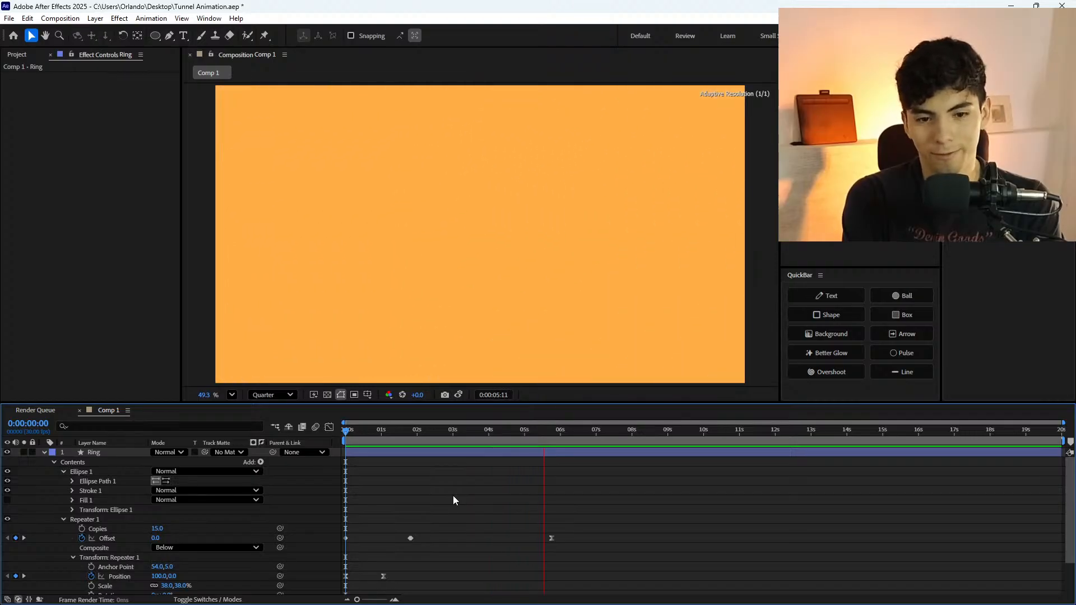
click(453, 495)
click(345, 433)
key(space)
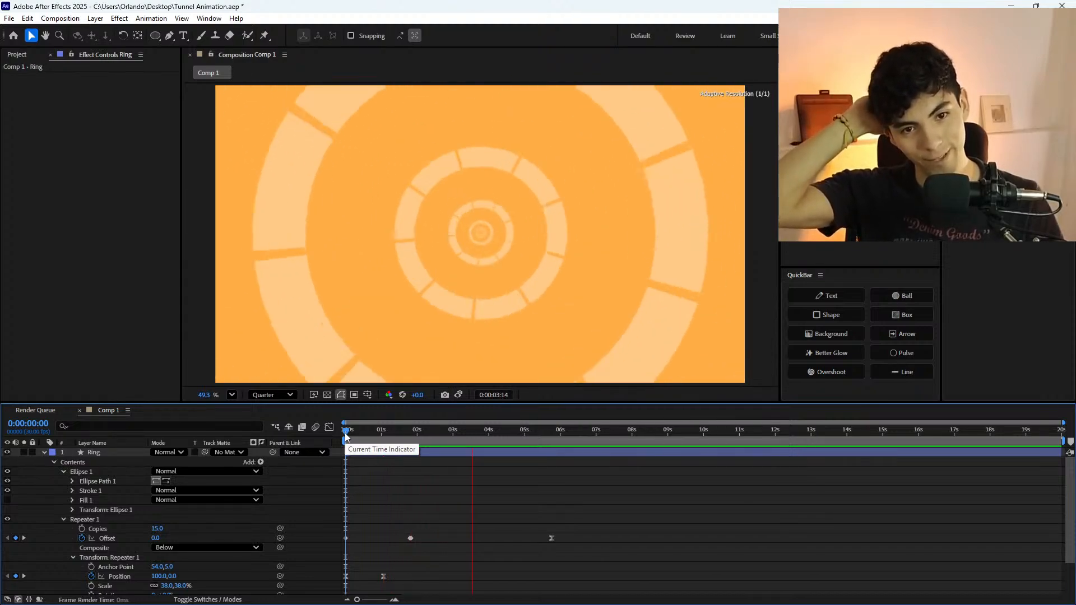
click(348, 430)
key(space)
click(348, 431)
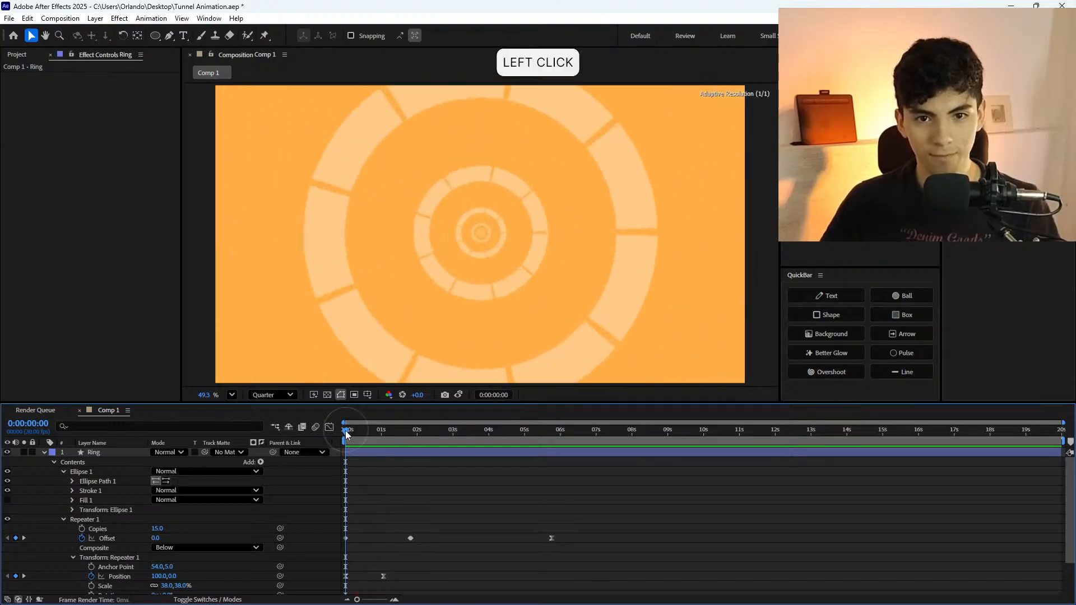
drag(348, 437, 332, 455)
key(space)
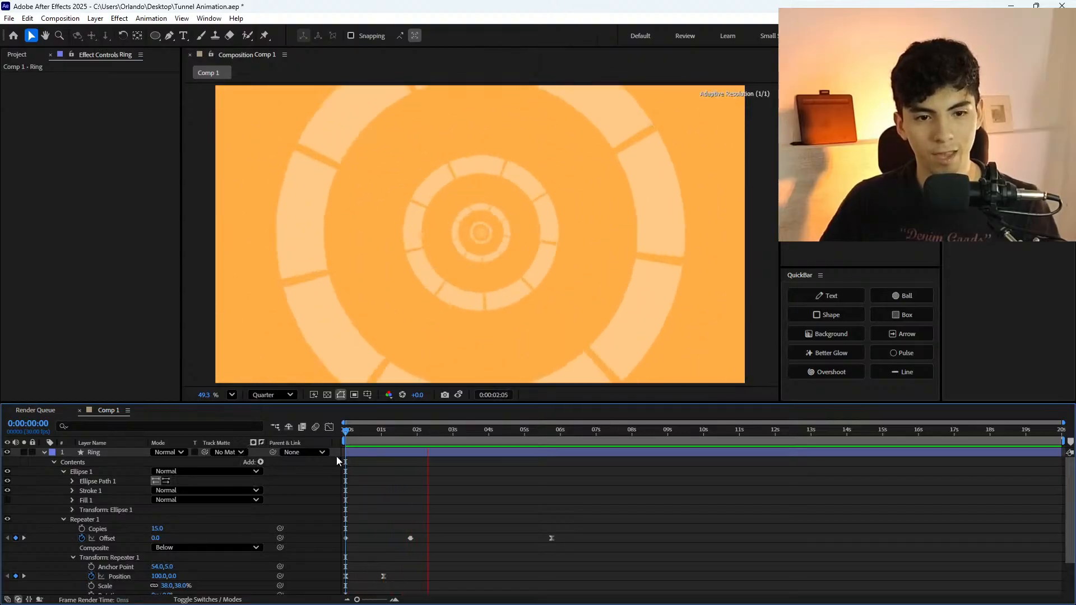
click(341, 432)
Duplicate the Ring layer, collapse the layer properties and shift the duplicate a few frames earlier in the timeline.
click(388, 454)
key(ctrl+d)
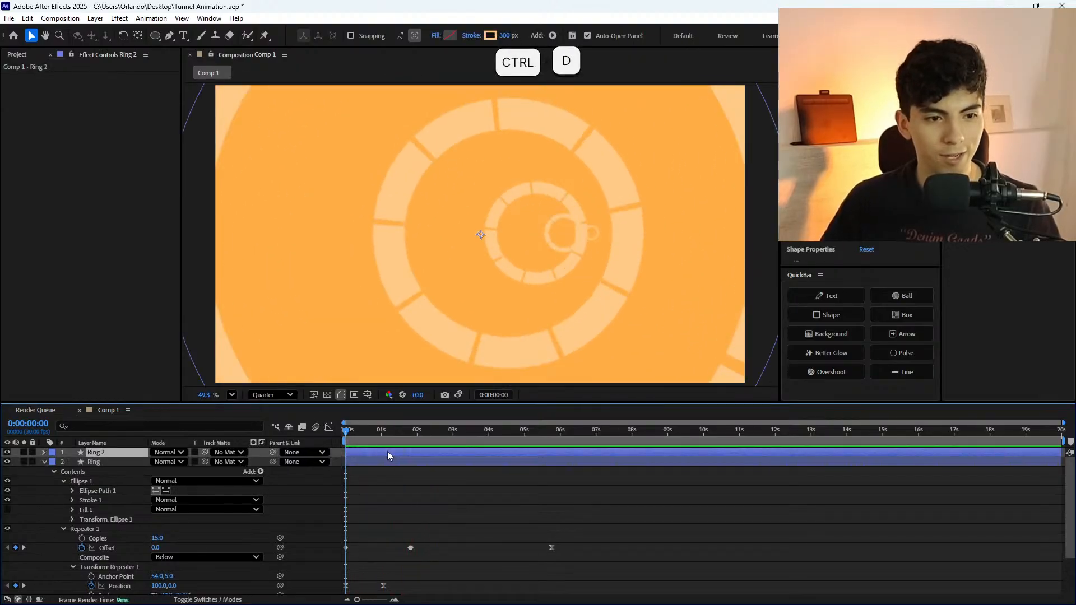
click(391, 463)
key(u)
key(u)
click(386, 453)
drag(380, 453, 375, 451)
click(378, 451)
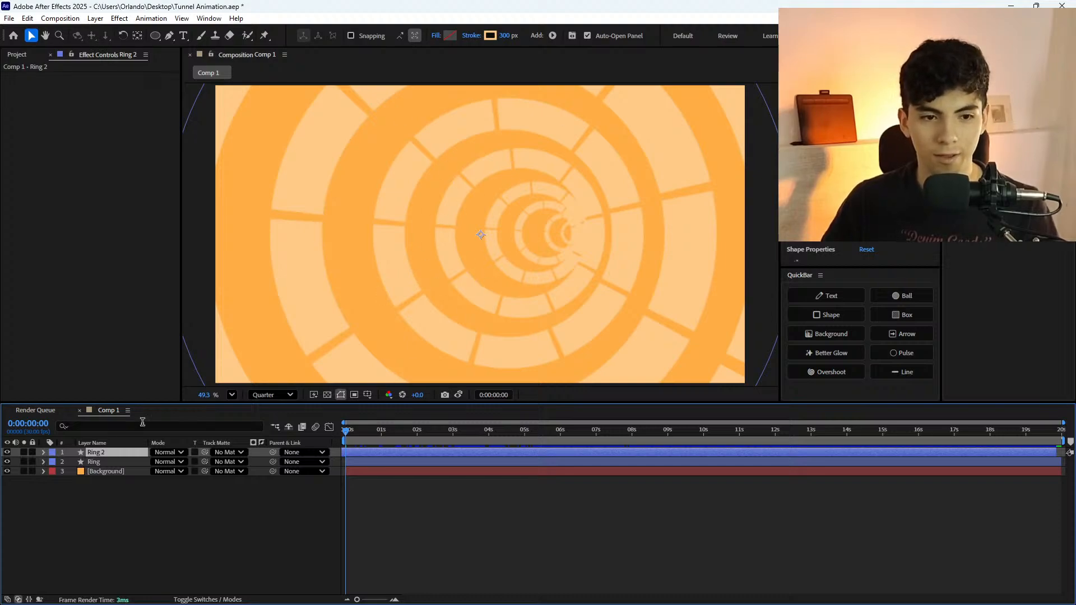
Look through the Repeater 1 settings of the Ring 2 layer, including its transform properties, and collapse them.
click(42, 453)
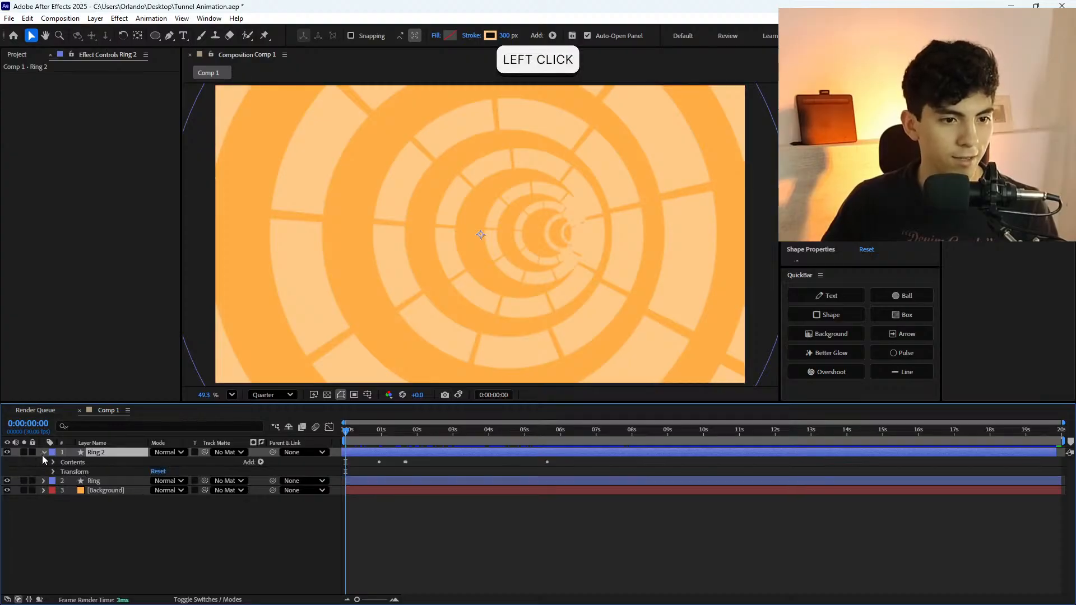
click(52, 461)
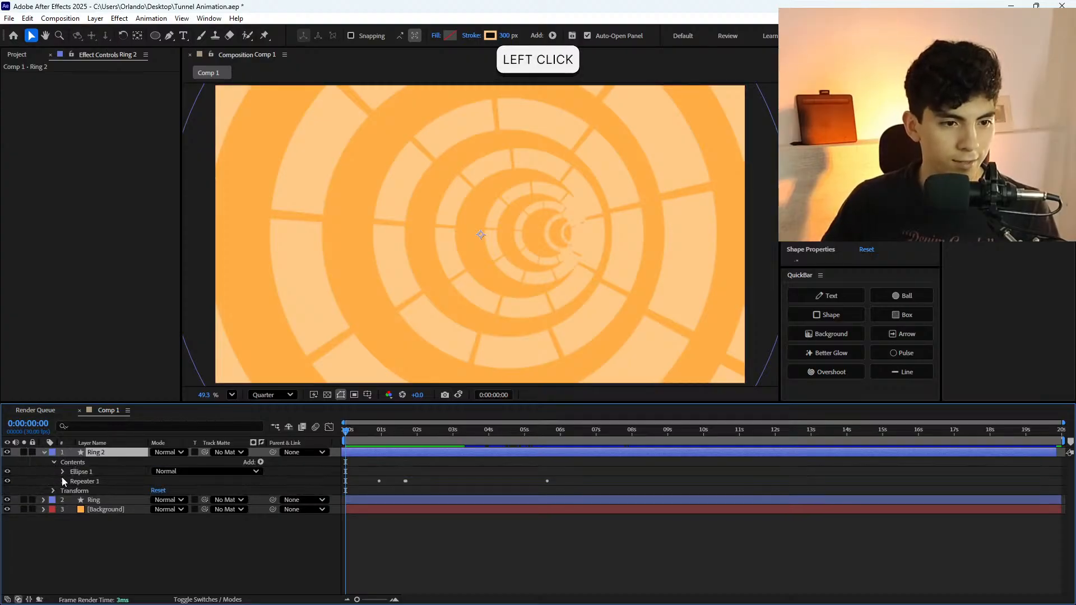
click(62, 481)
click(72, 520)
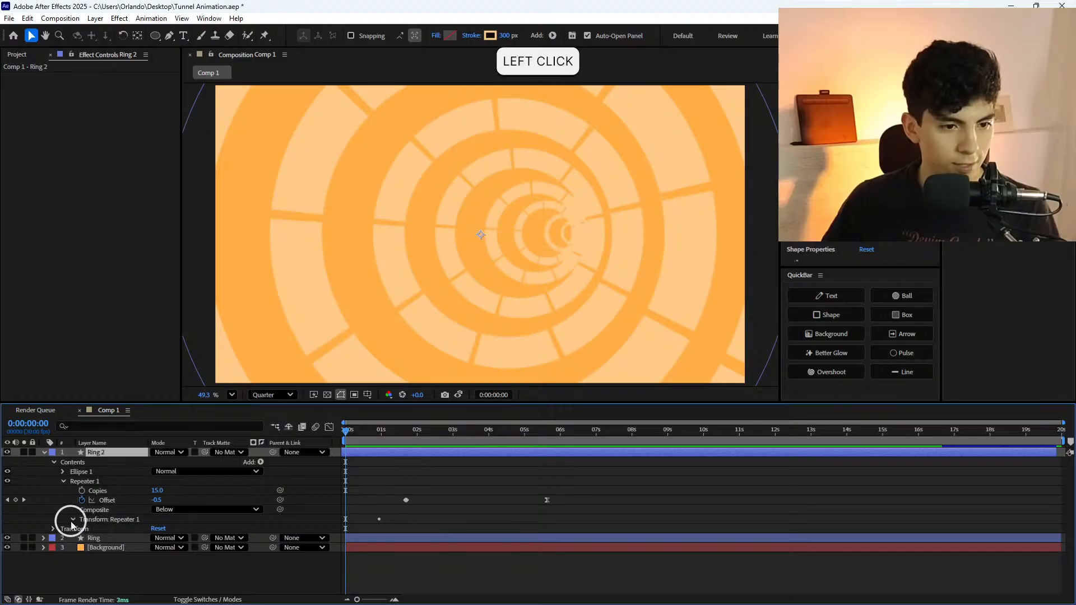
click(72, 519)
click(62, 482)
click(62, 481)
click(63, 482)
Expose the dash settings of Stroke 1 inside Ellipse 1 on the Ring 2 layer.
click(63, 471)
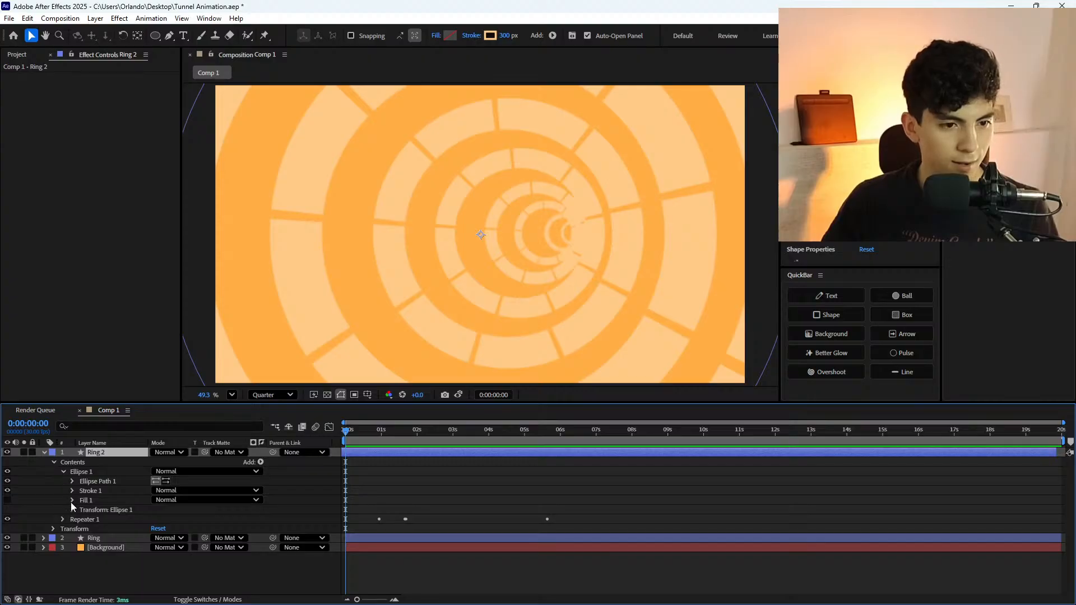
click(71, 500)
click(72, 493)
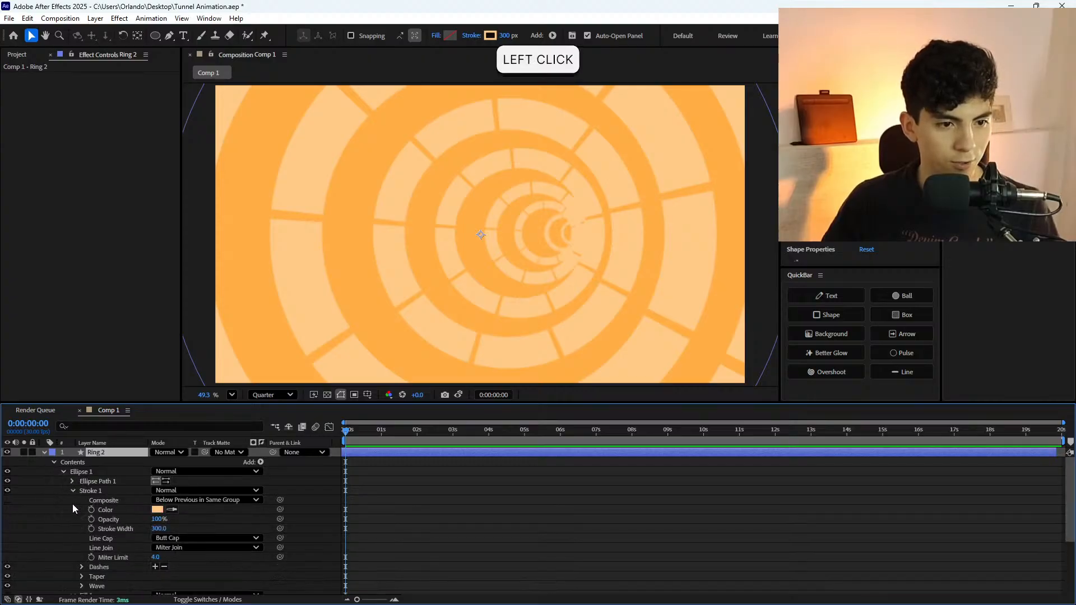
scroll(70, 521, down, 3)
click(69, 514)
click(72, 512)
scroll(72, 512, up, 3)
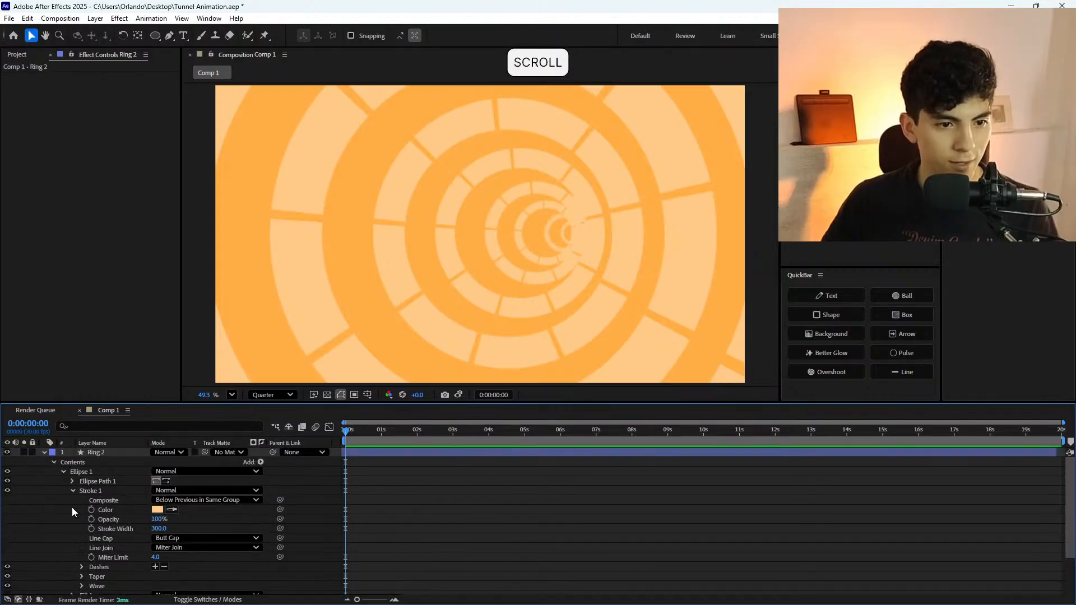
scroll(71, 507, down, 3)
click(82, 538)
Remove the Gap from the dashes of Ring 2's stroke and shorten the Dash length to about 370.
mouse_move(159, 548)
mouse_down()
mouse_move(304, 549)
mouse_move(120, 549)
mouse_move(159, 549)
mouse_up()
key(ctrl+z)
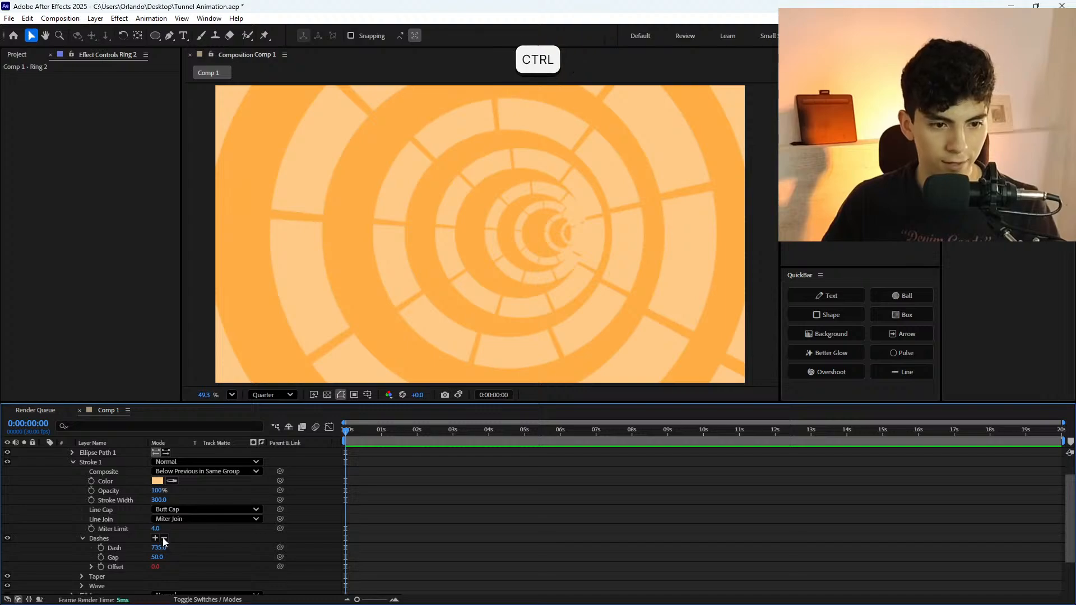
click(163, 537)
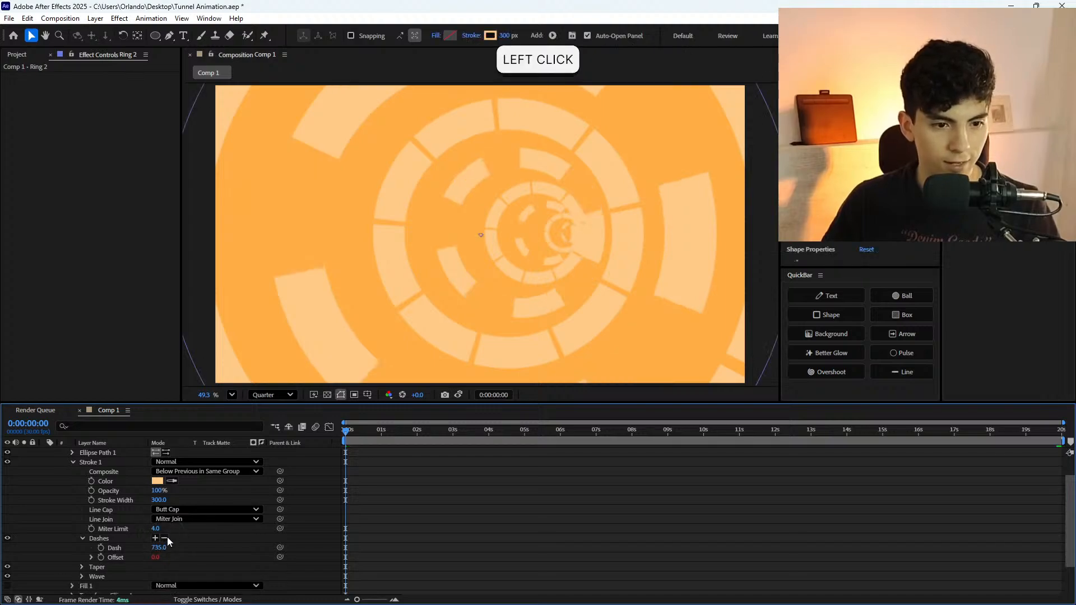
drag(150, 549, 266, 552)
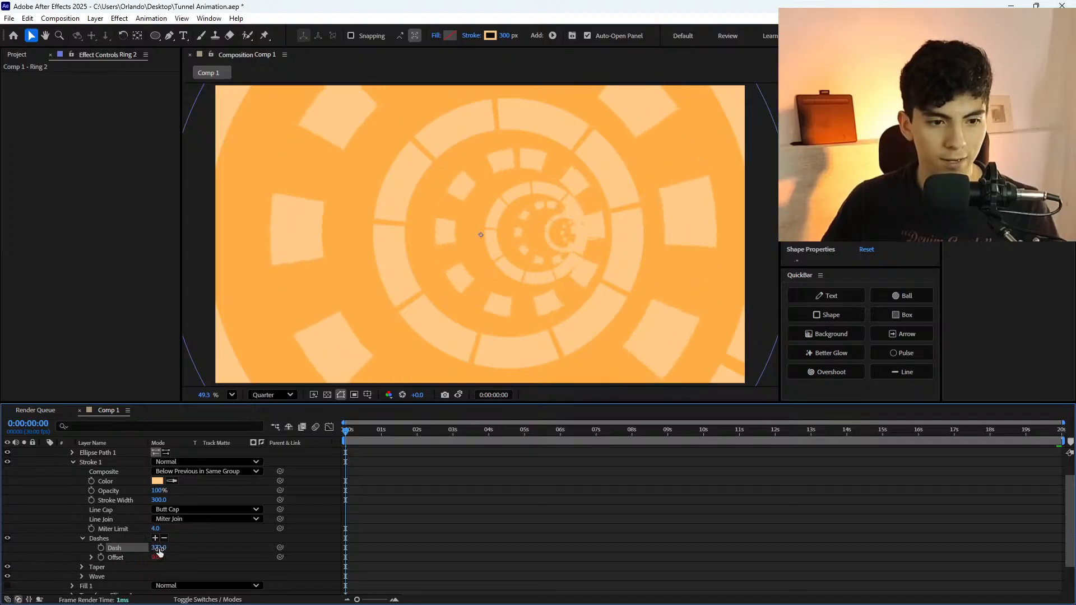